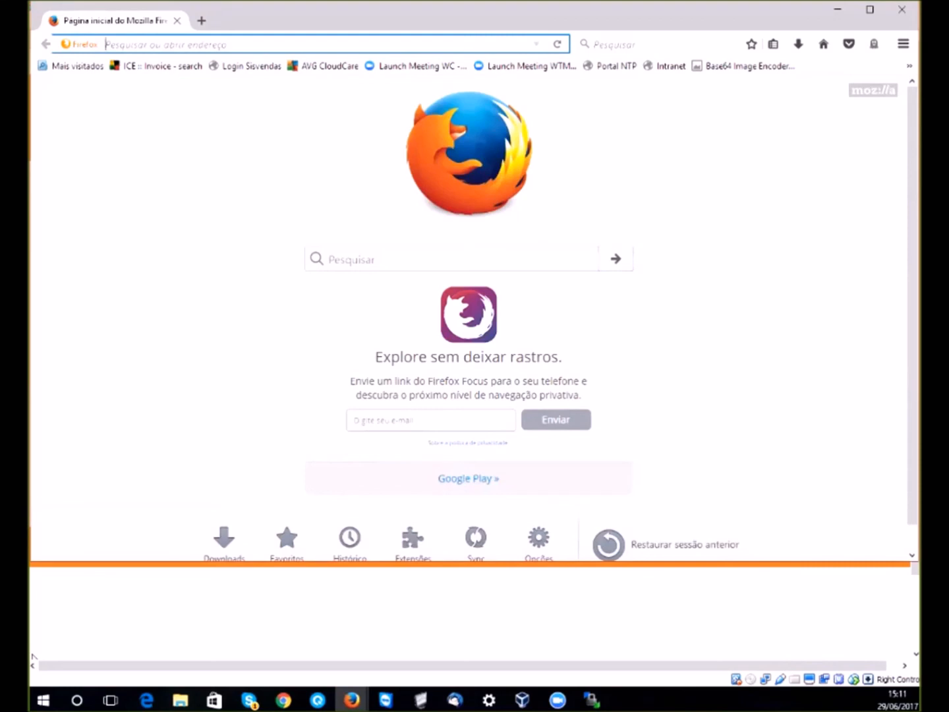
- Load winconnection.winco.com.br in Firefox from the autocompleted address 'wi'
key(super+e)
text(in)
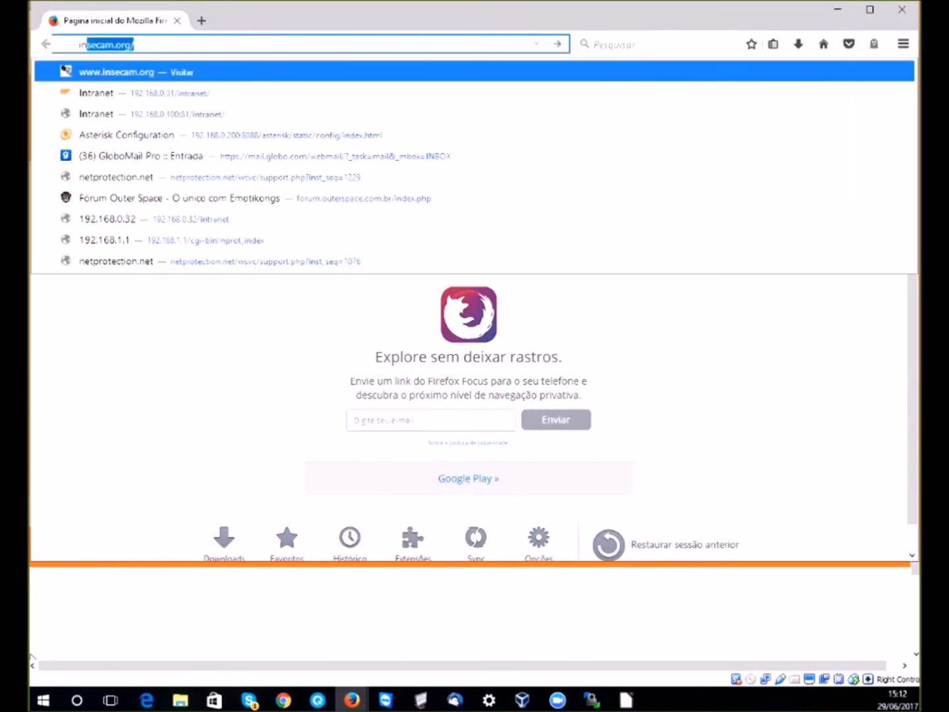
key(BackSpace)
key(BackSpace)
key(BackSpace)
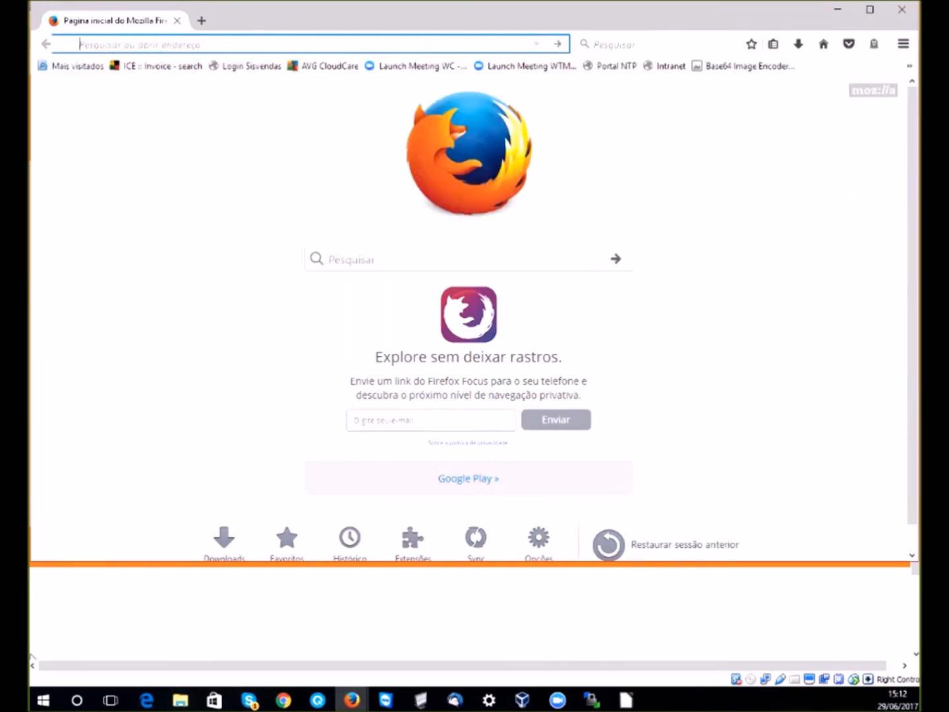
text(winconnection.winco.com.br)
key(Return)
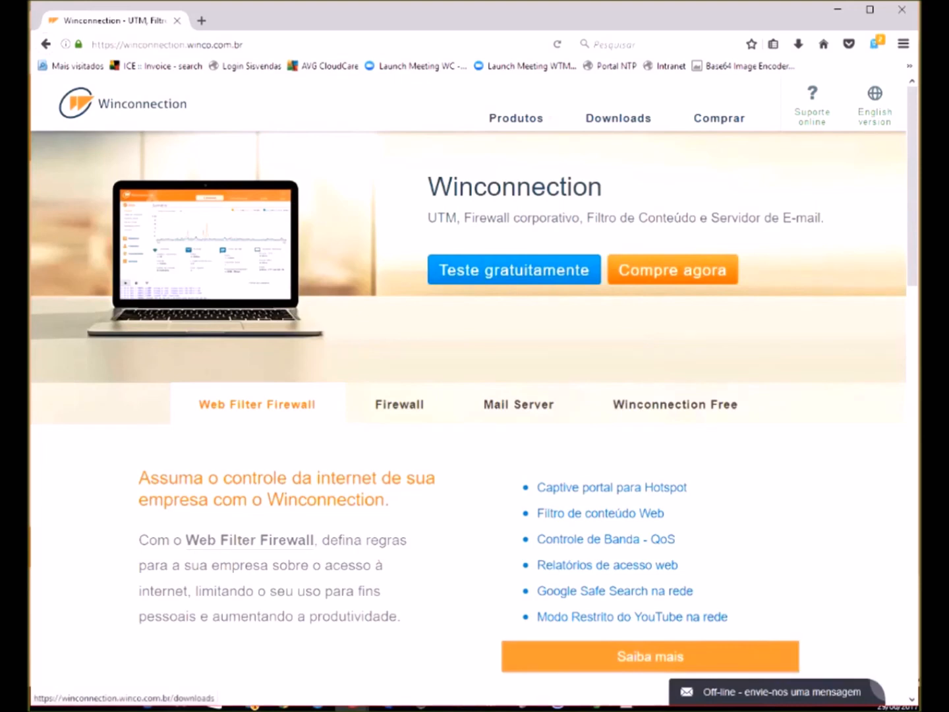
- Go to the Downloads page, close the Windows trial form, and scroll to the Linux release
click(619, 118)
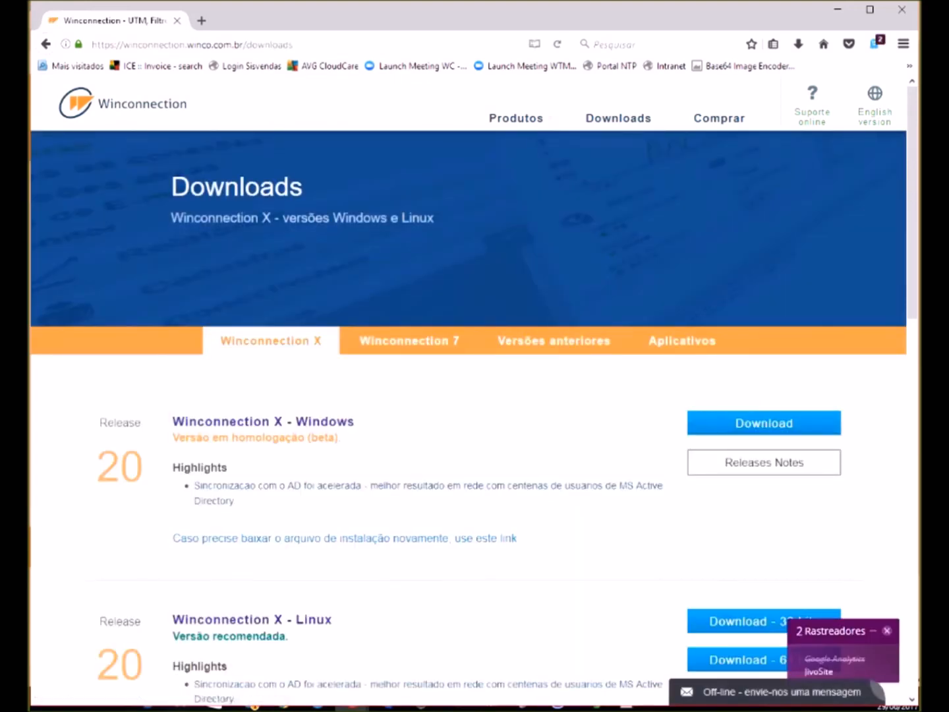
scroll(474, 408, down, 3)
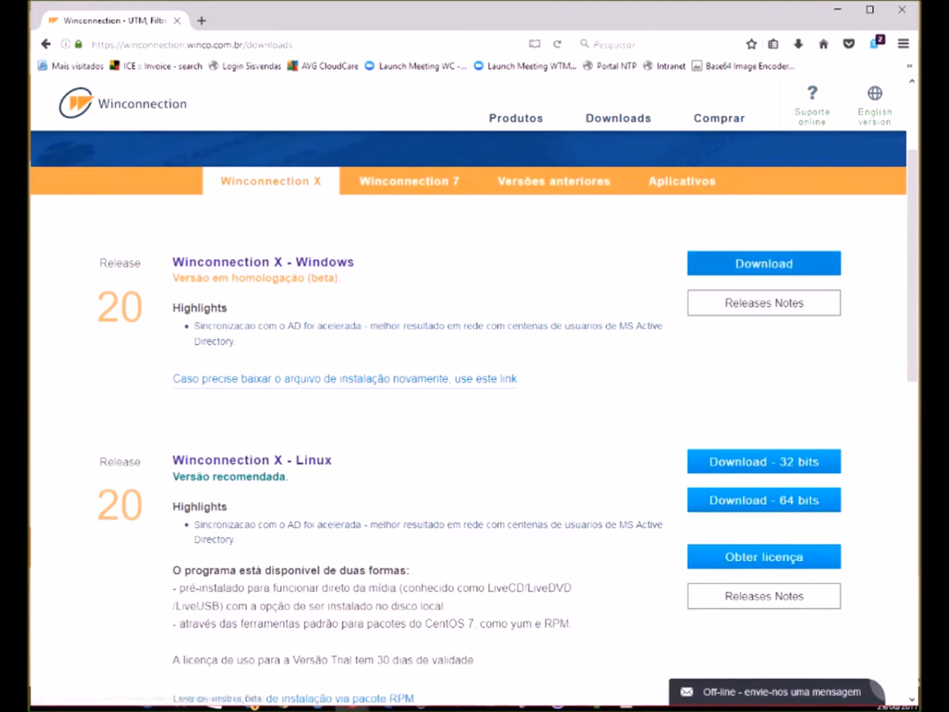
click(764, 263)
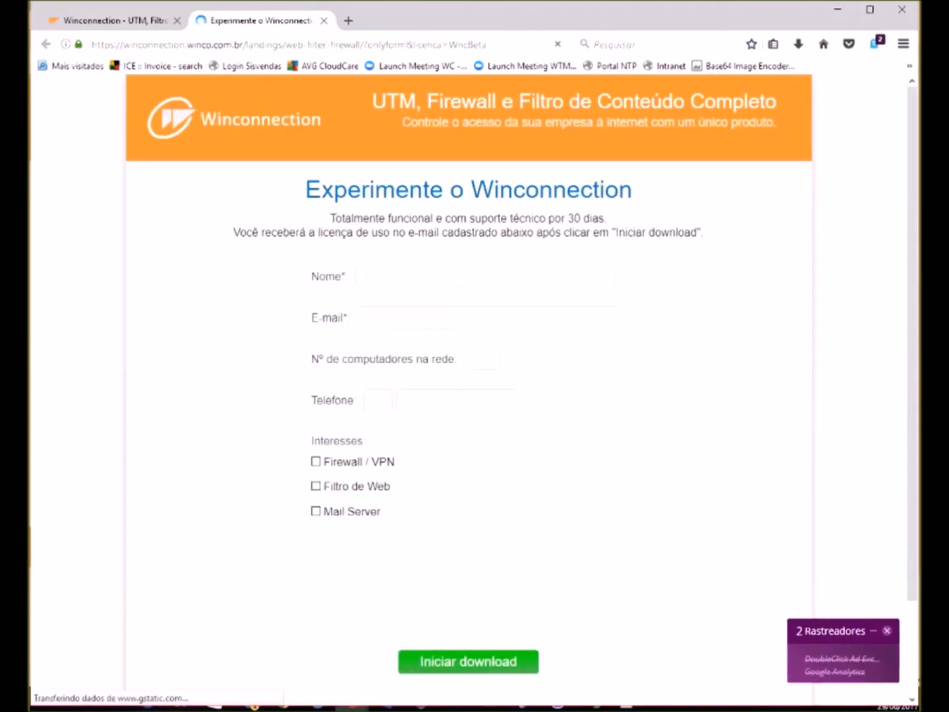
key(ctrl+w)
scroll(475, 415, down, 3)
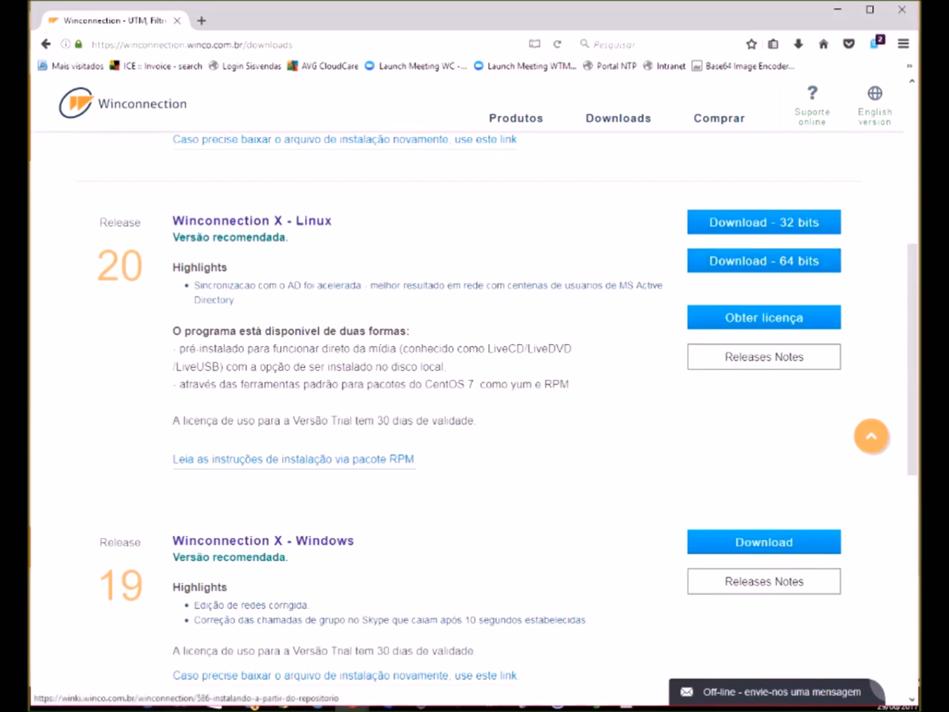
click(294, 459)
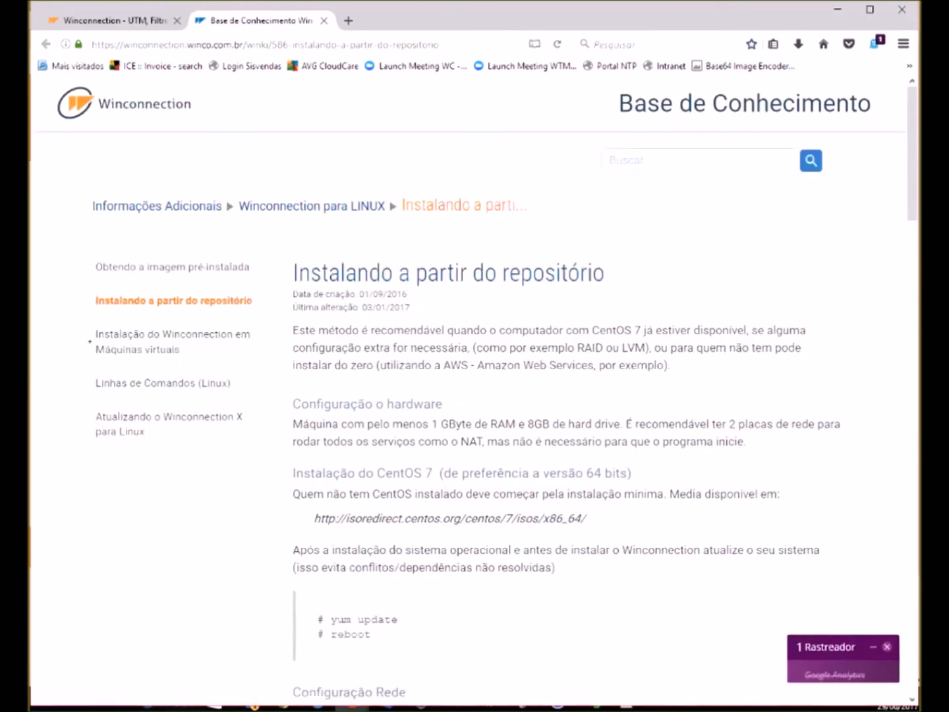
scroll(475, 388, down, 4)
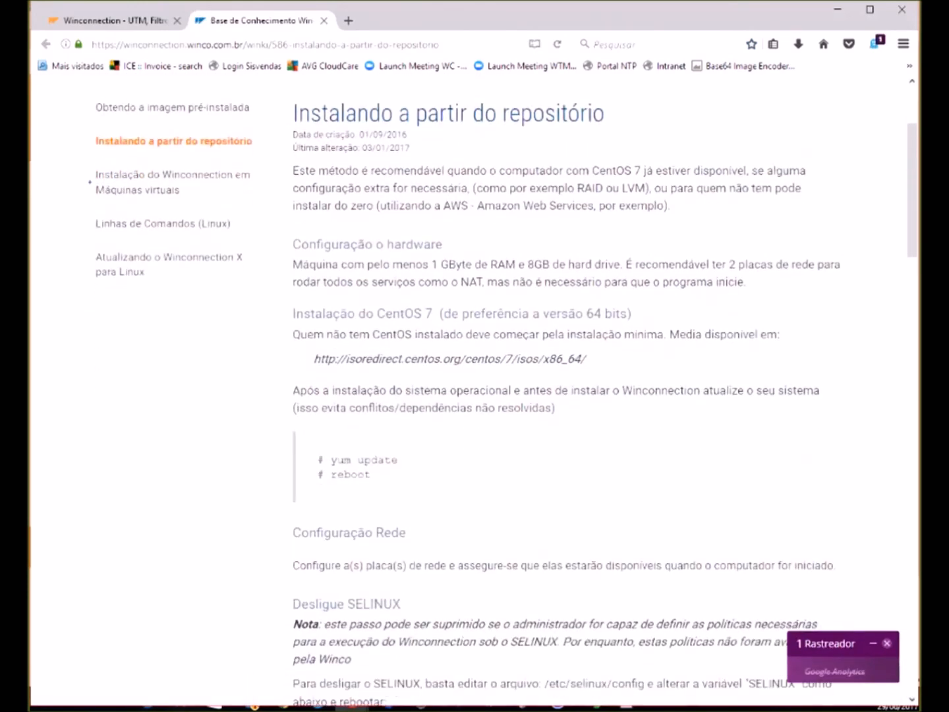
scroll(475, 389, down, 4)
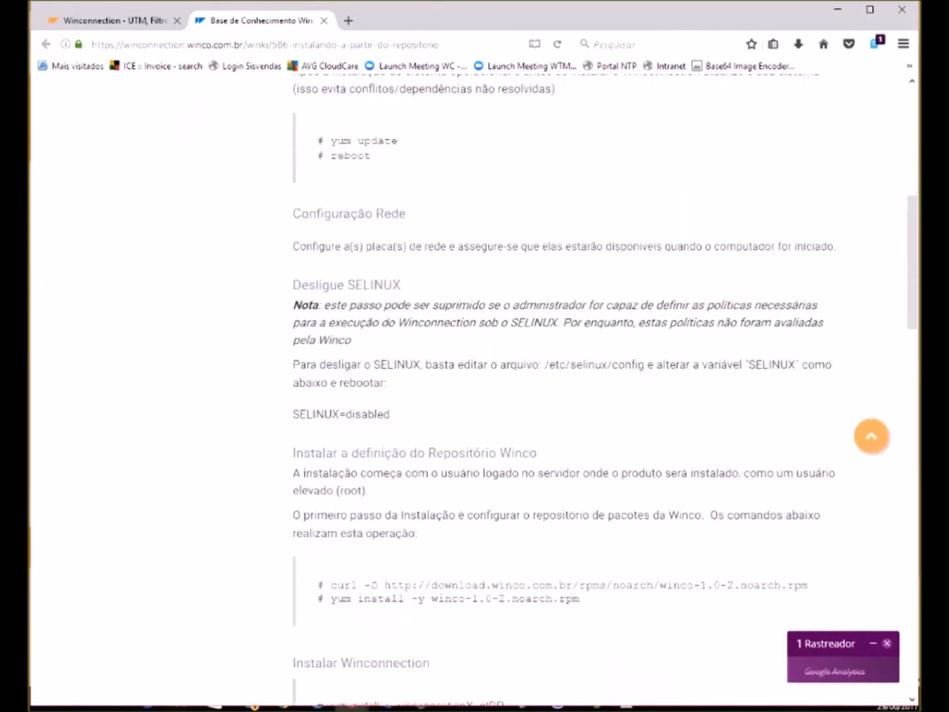
drag(306, 414, 391, 414)
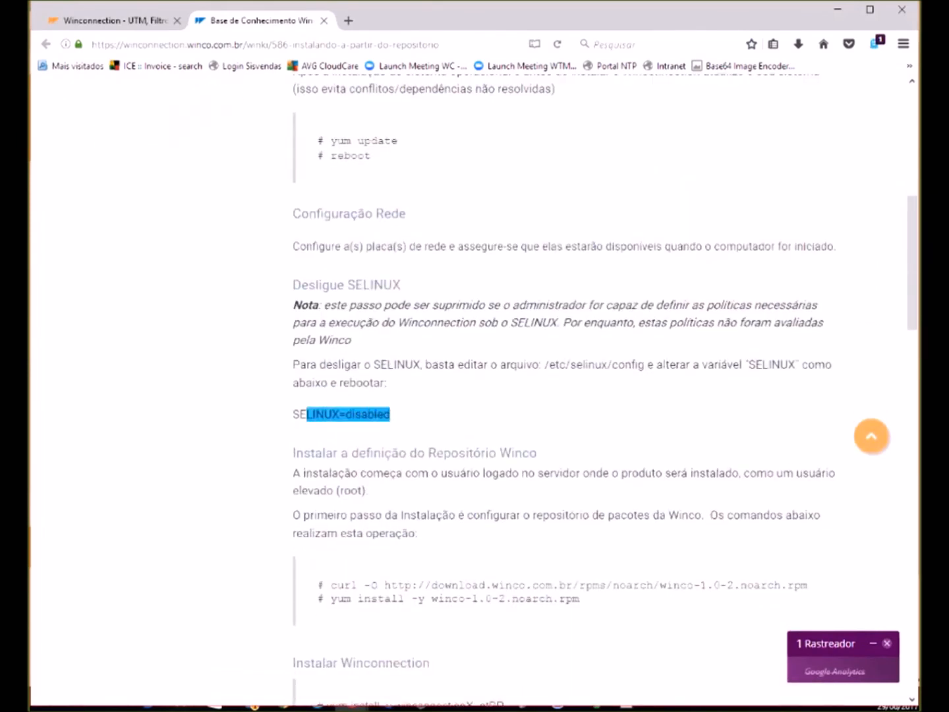
scroll(475, 389, down, 4)
scroll(475, 388, down, 5)
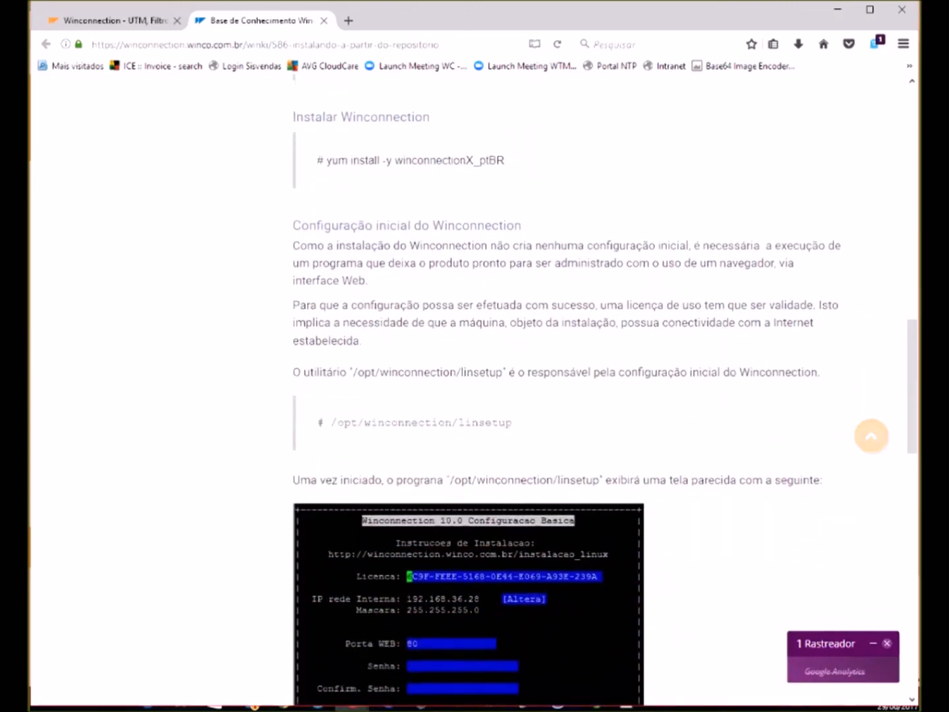
scroll(474, 389, down, 6)
scroll(474, 388, up, 15)
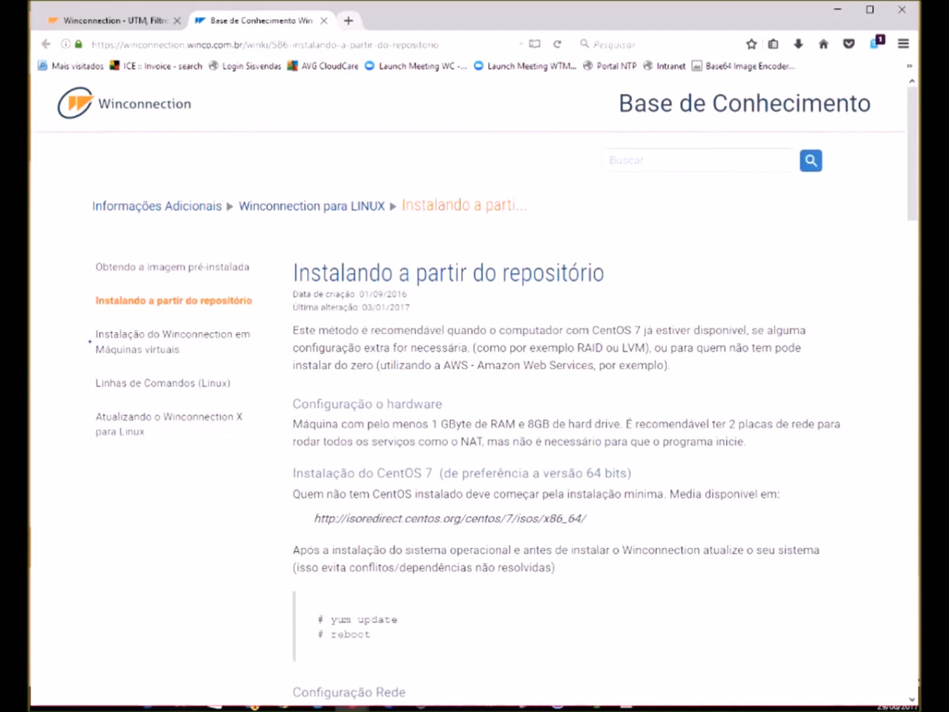
key(ctrl+w)
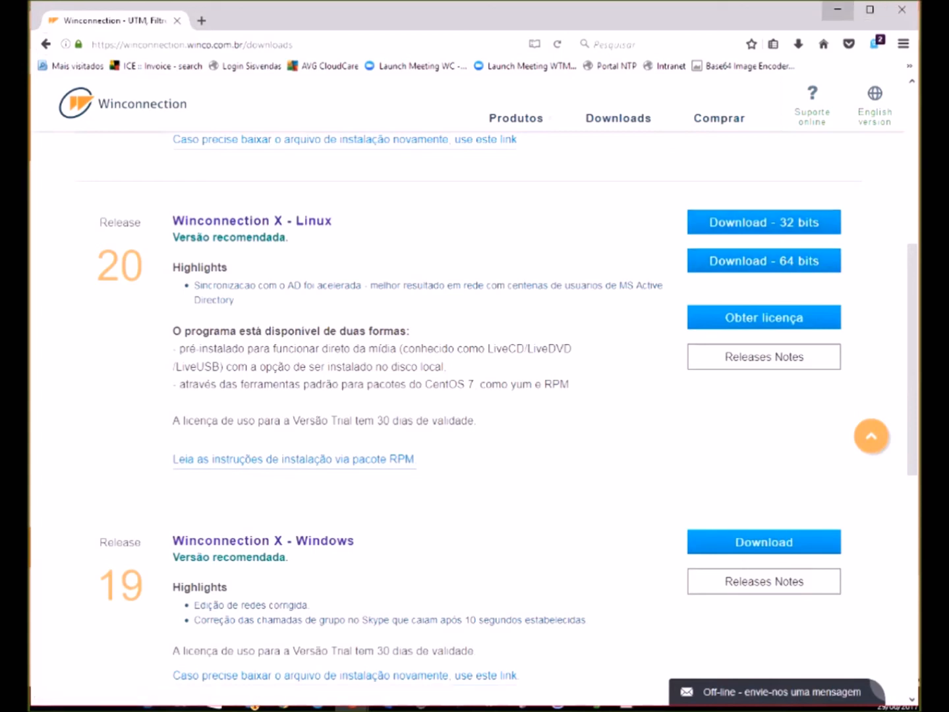
- Minimize Firefox and dismiss the action menu in the WCX-LAB VM console
click(838, 10)
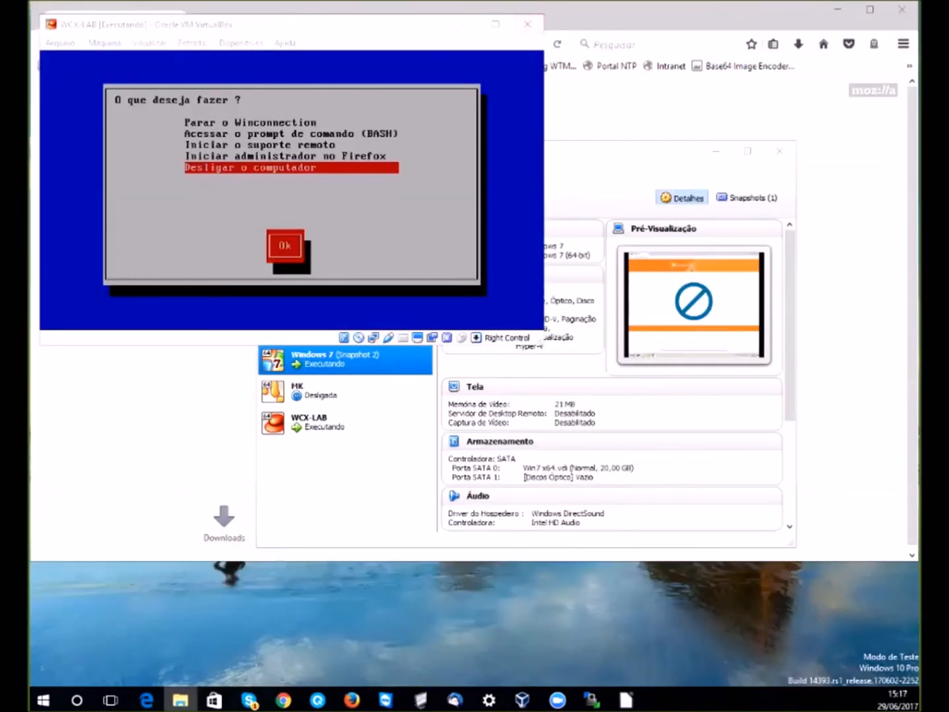
click(292, 198)
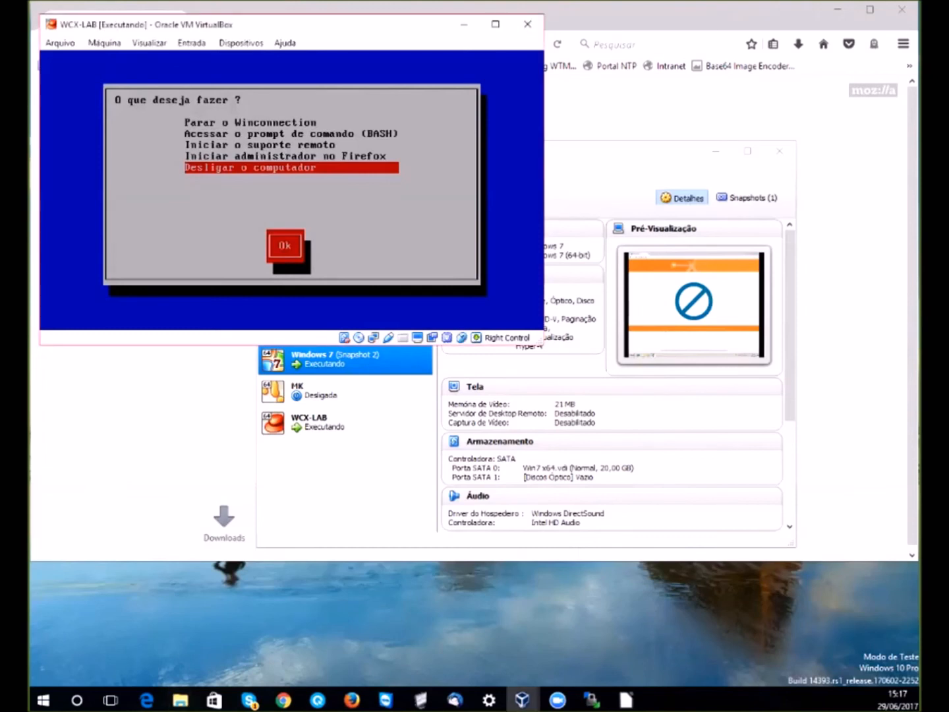
key(Return)
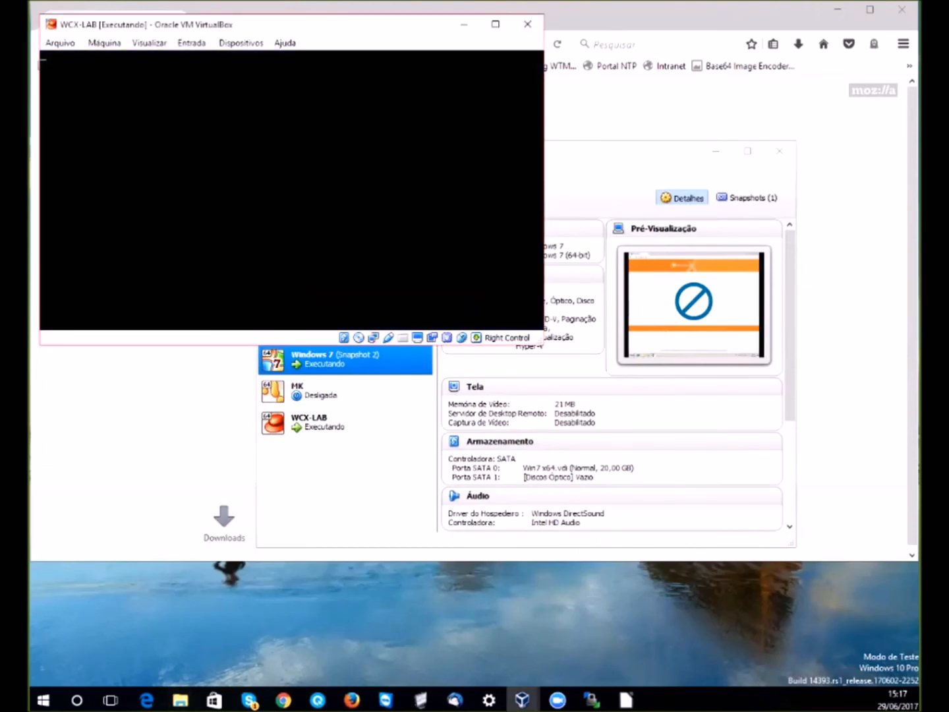
- Close the spare blank Firefox window and return to the Winconnection Downloads tab
key(alt+Tab)
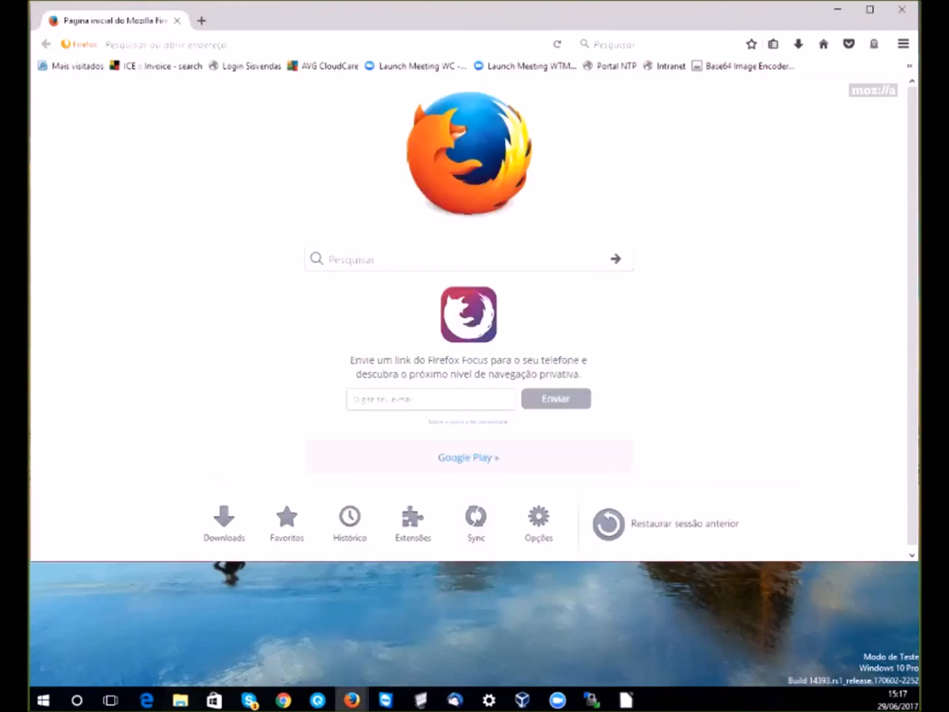
click(903, 9)
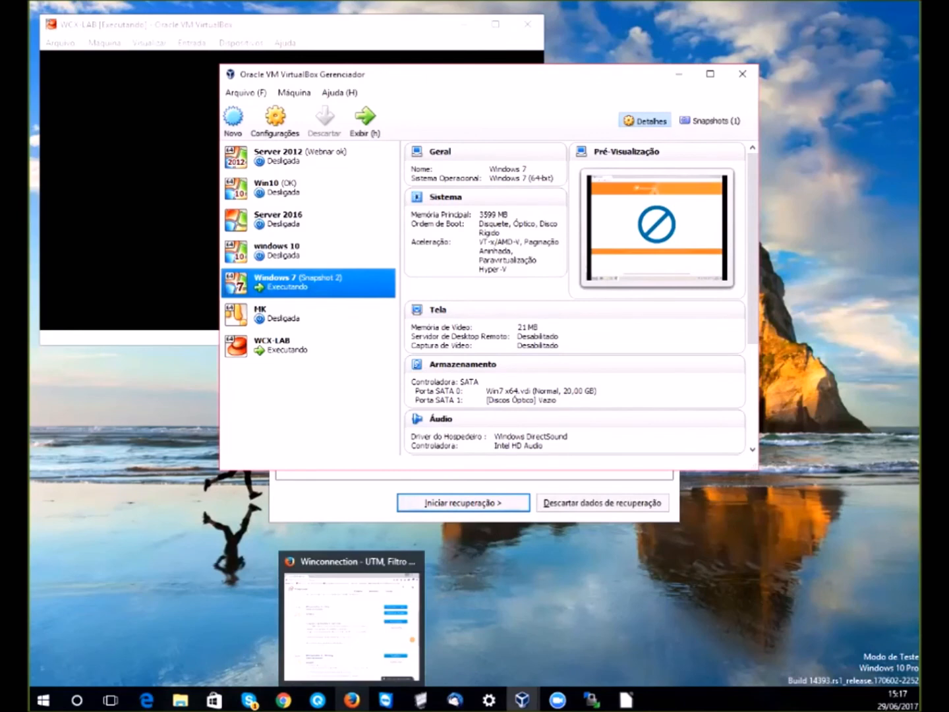
click(352, 700)
scroll(476, 414, up, 6)
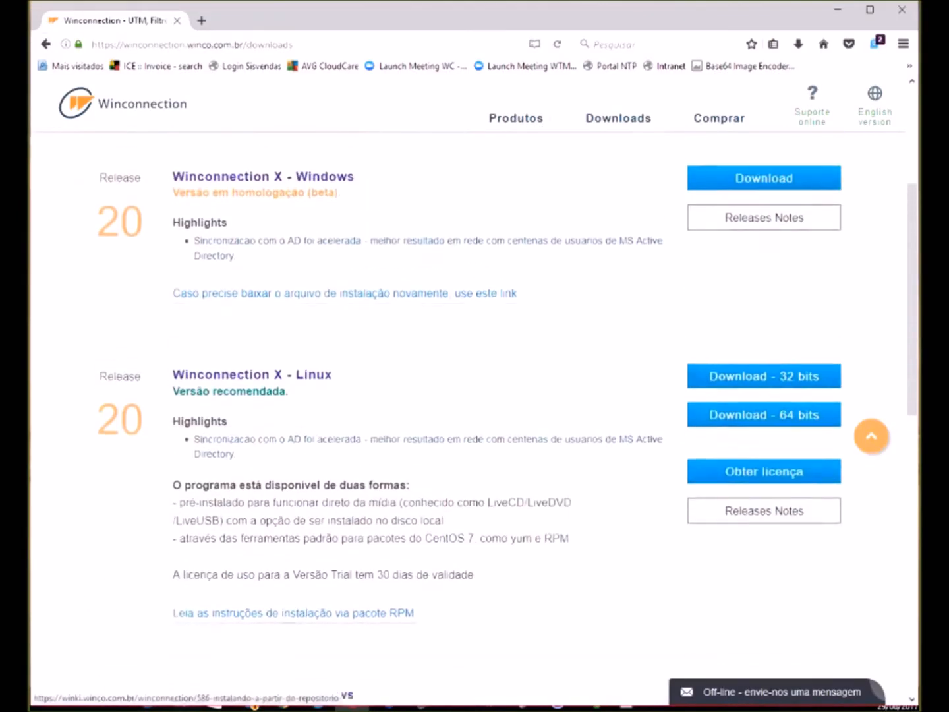
- Open the Plataformas page from the Produtos menu
scroll(474, 416, down, 14)
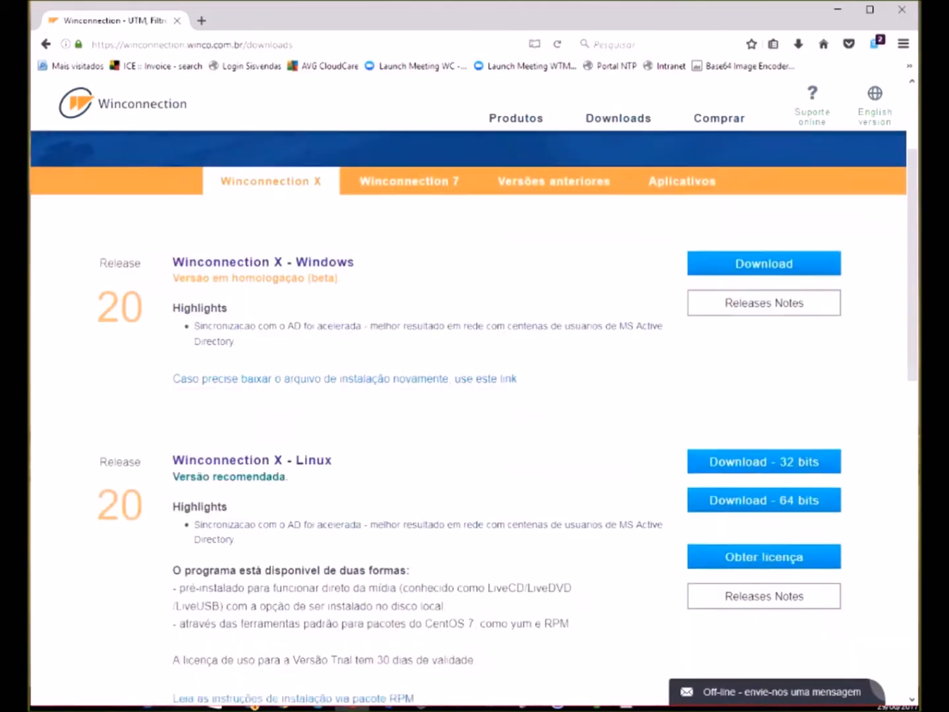
scroll(409, 341, up, 11)
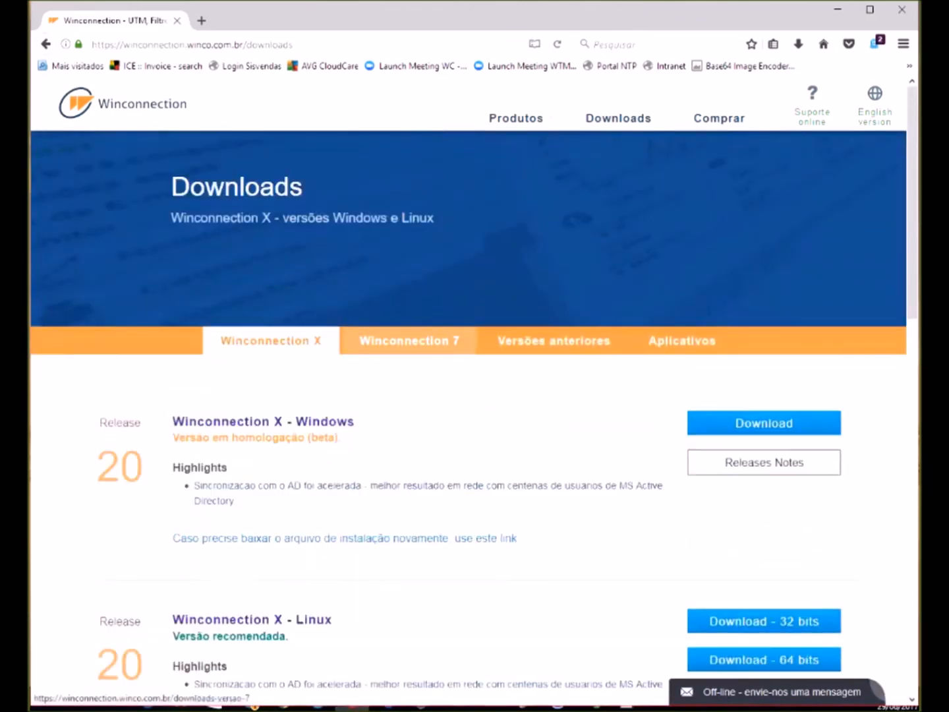
mouse_move(516, 119)
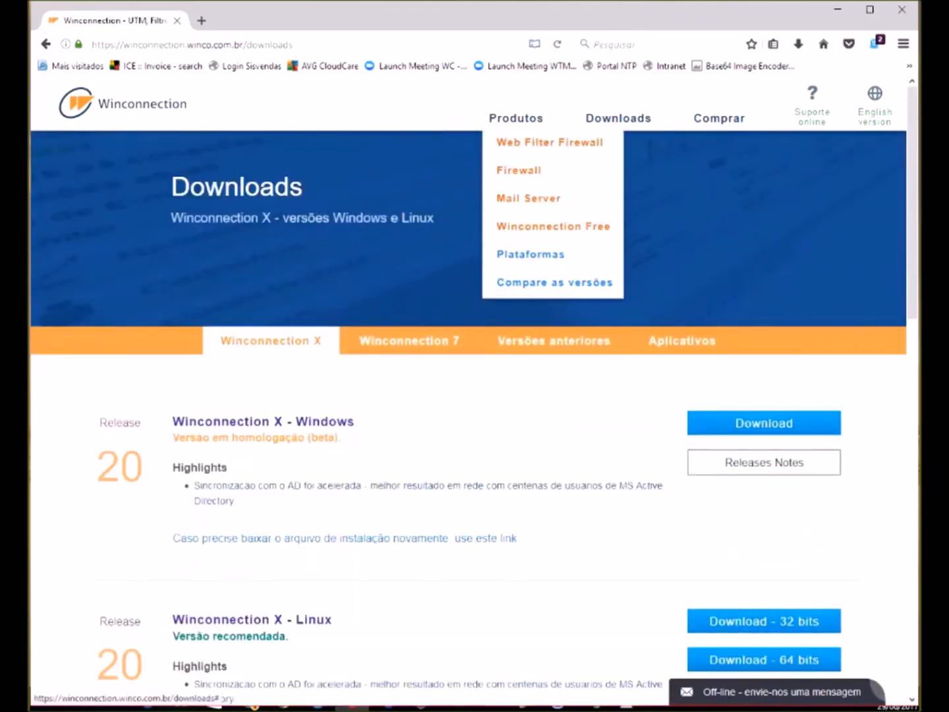
click(531, 254)
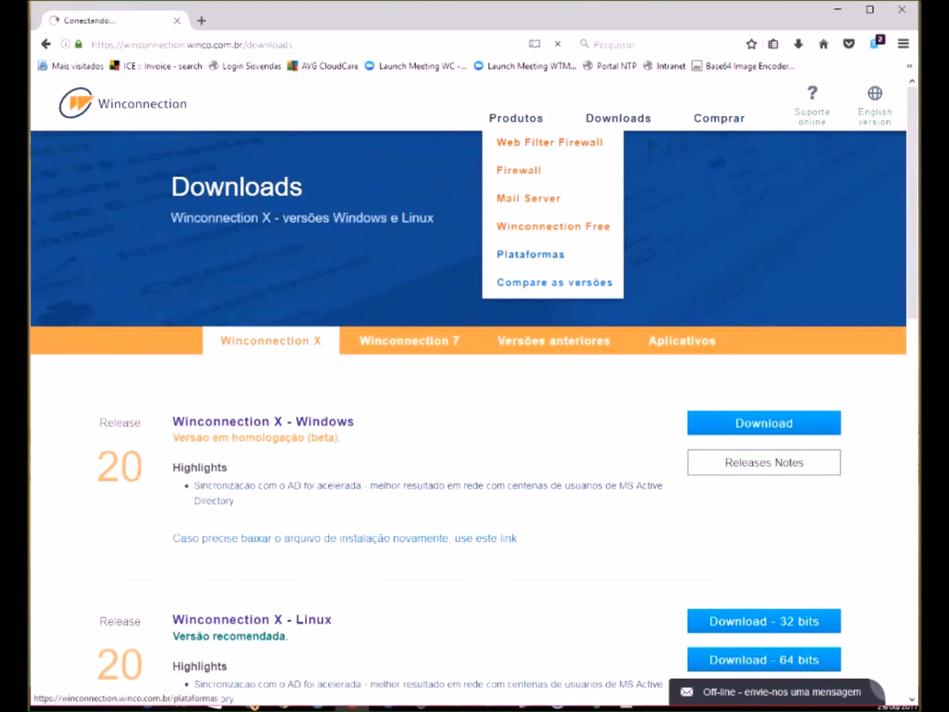
- Highlight 'RAM' in the Windows minimum requirements and scroll through the page
scroll(468, 418, down, 2)
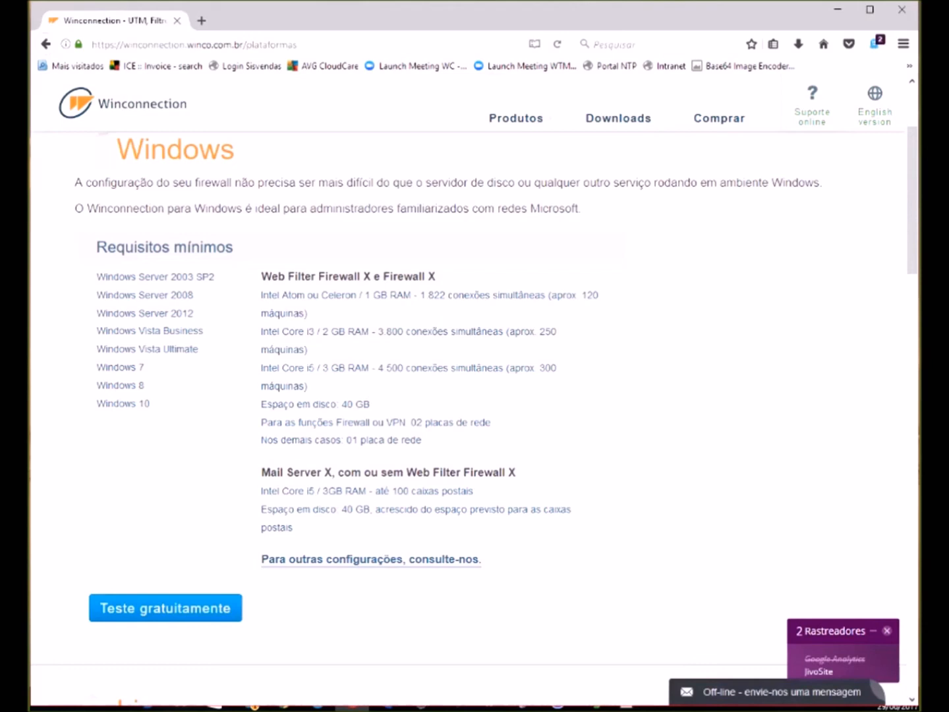
drag(387, 294, 411, 295)
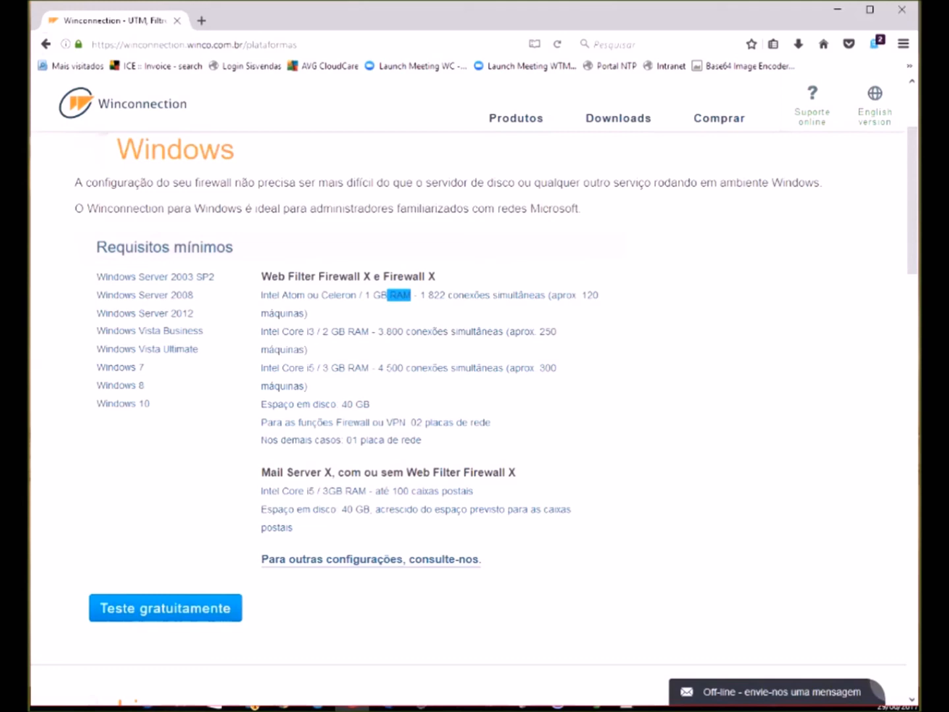
scroll(475, 417, down, 2)
scroll(475, 416, down, 2)
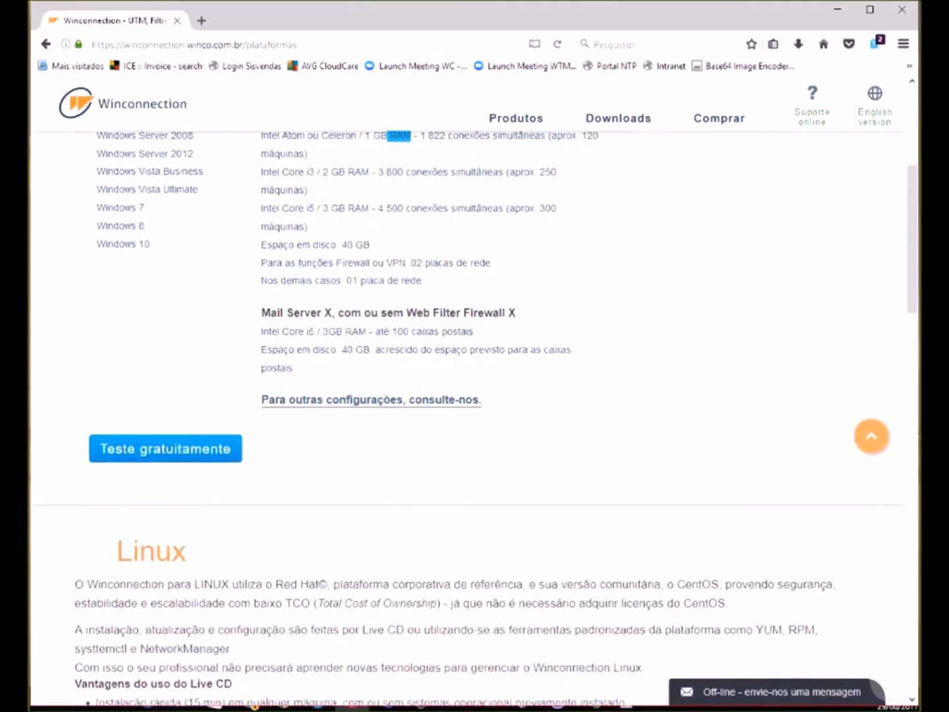
scroll(474, 417, up, 4)
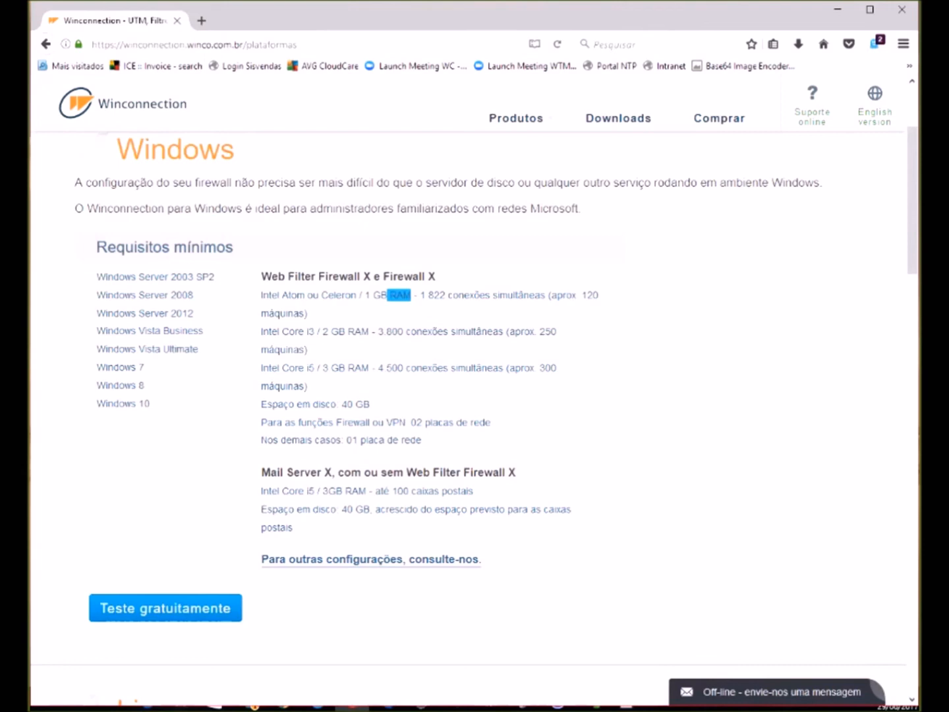
- Highlight the Linux requirement 'Intel Atom ou Celeron / 1 GB RAM'
scroll(475, 416, down, 2)
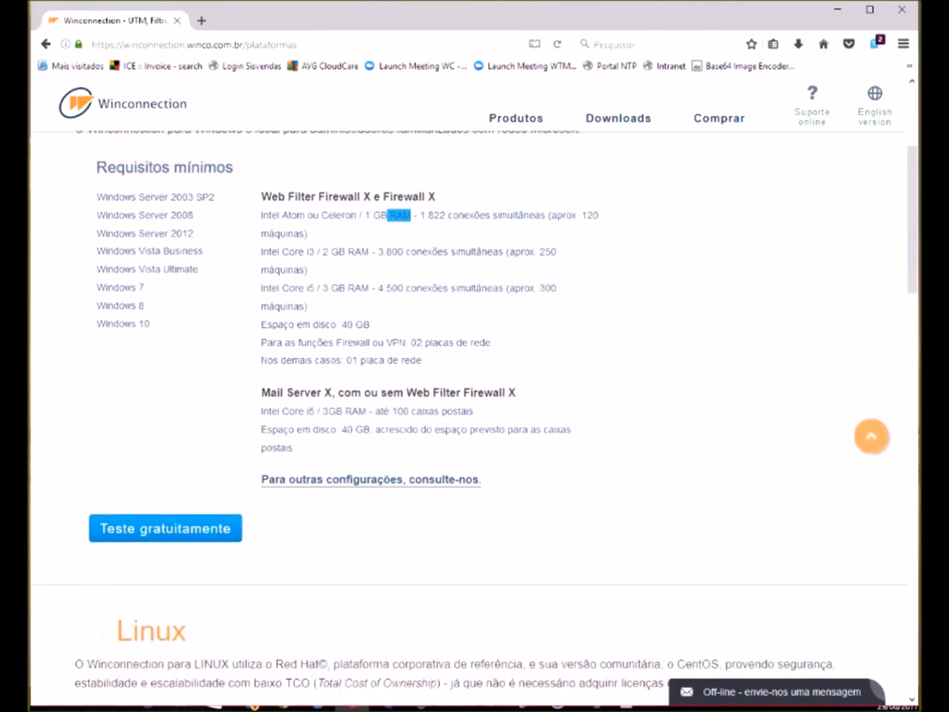
scroll(475, 418, down, 6)
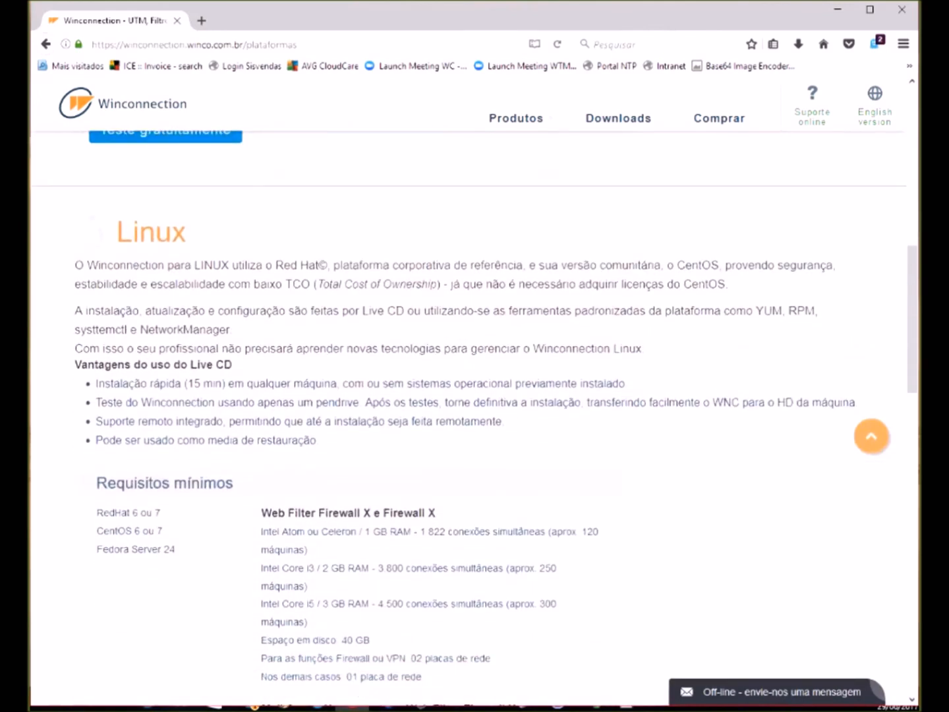
scroll(475, 417, down, 3)
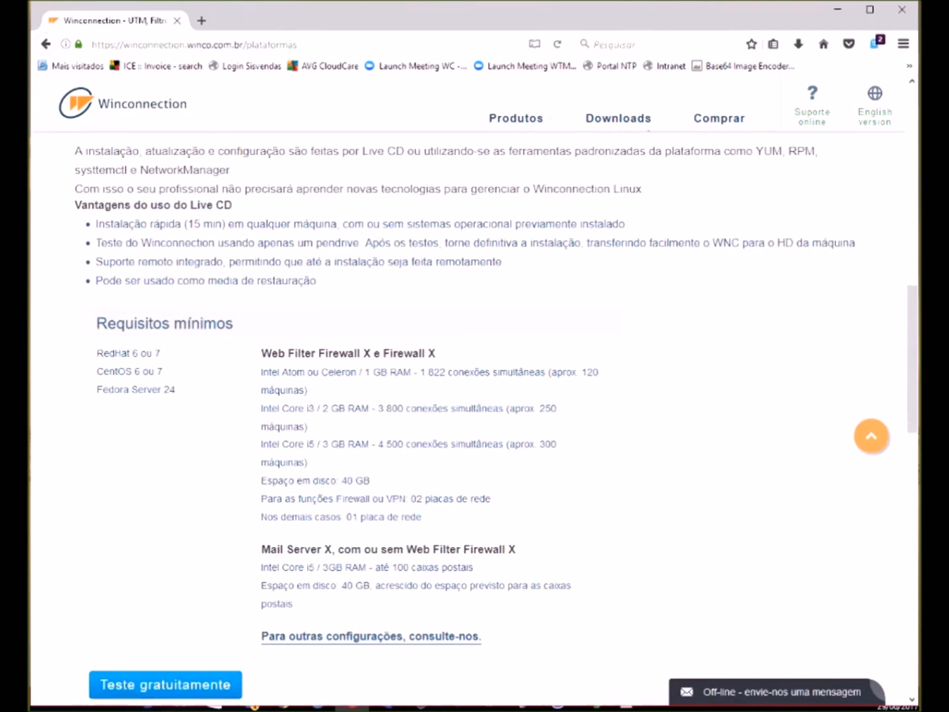
drag(436, 354, 263, 371)
drag(261, 371, 417, 372)
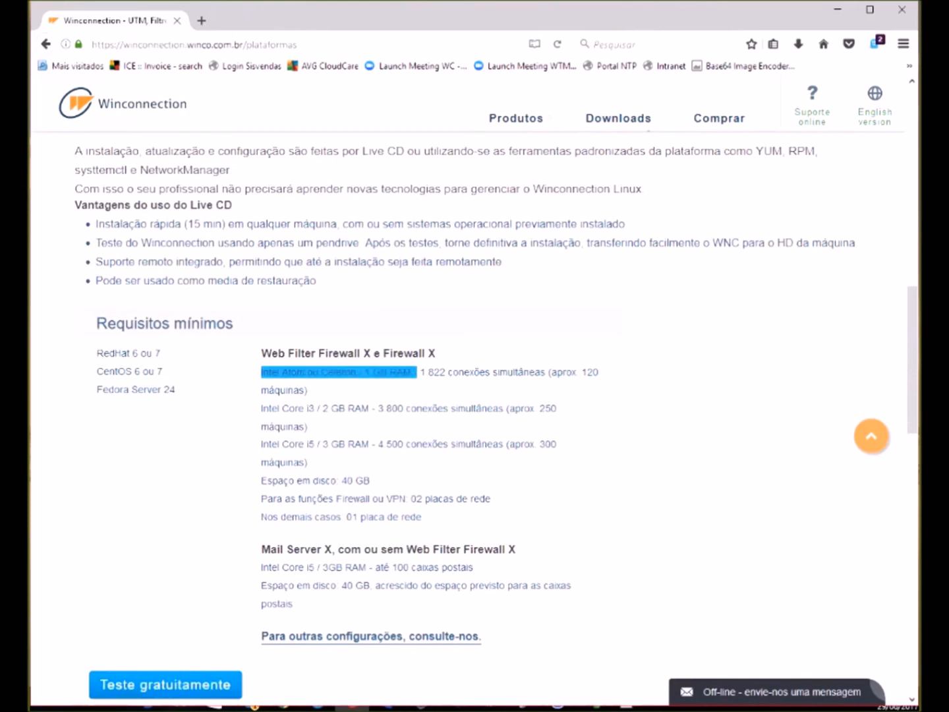
- Scroll the Plataformas page and switch over to VirtualBox Manager
scroll(475, 395, up, 2)
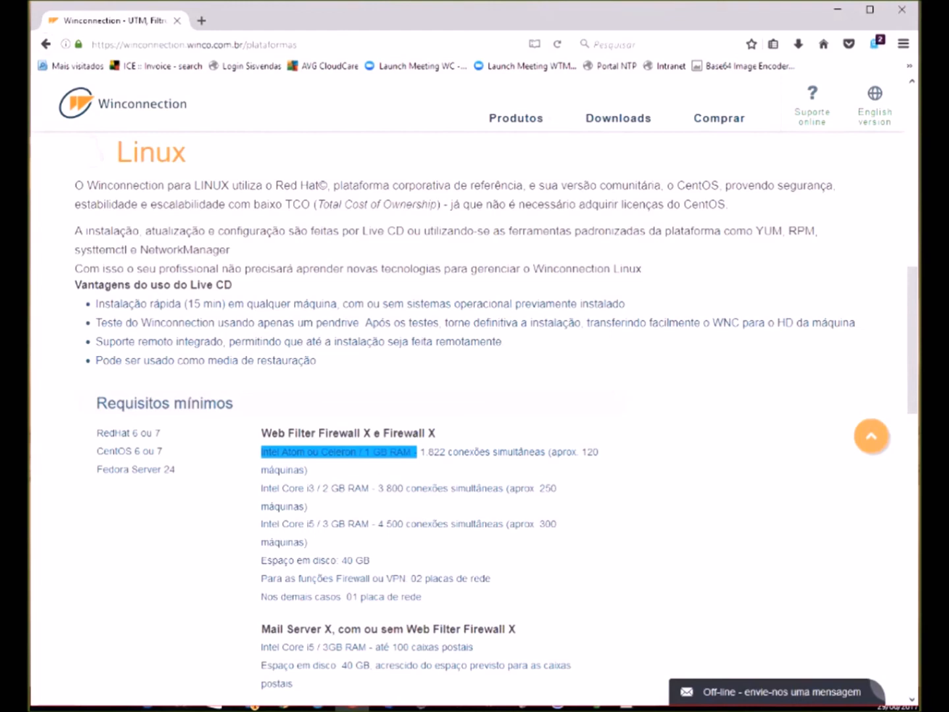
scroll(475, 419, down, 3)
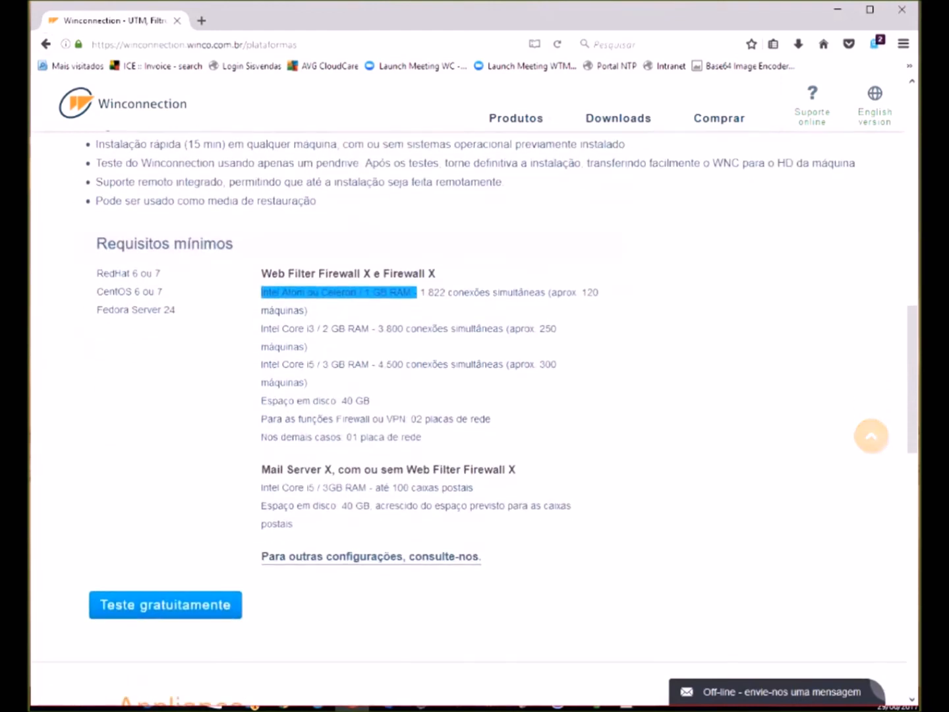
scroll(475, 420, up, 10)
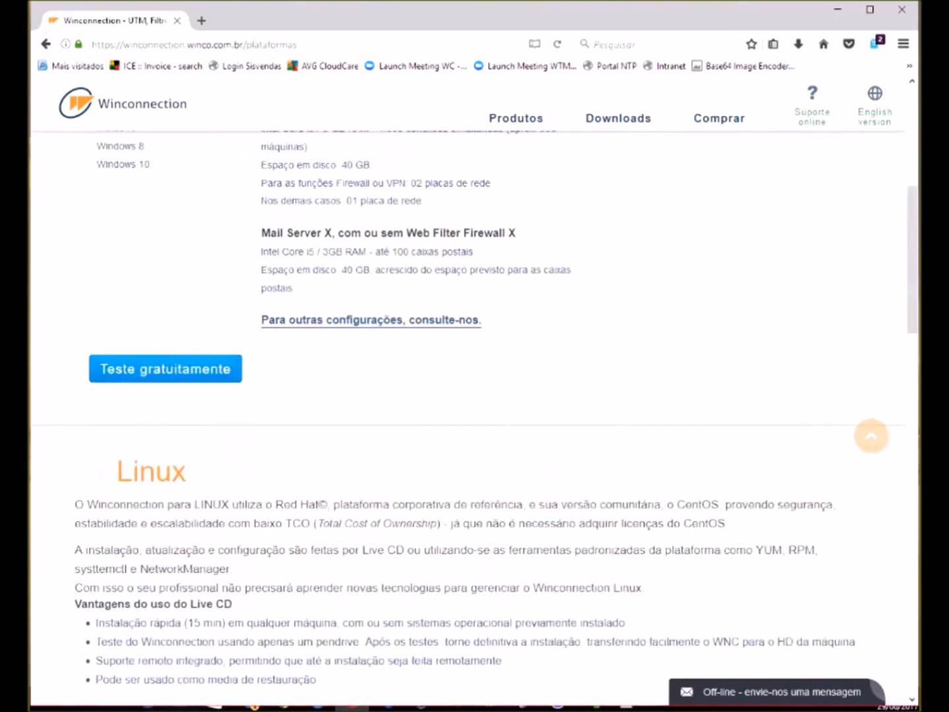
scroll(475, 419, down, 10)
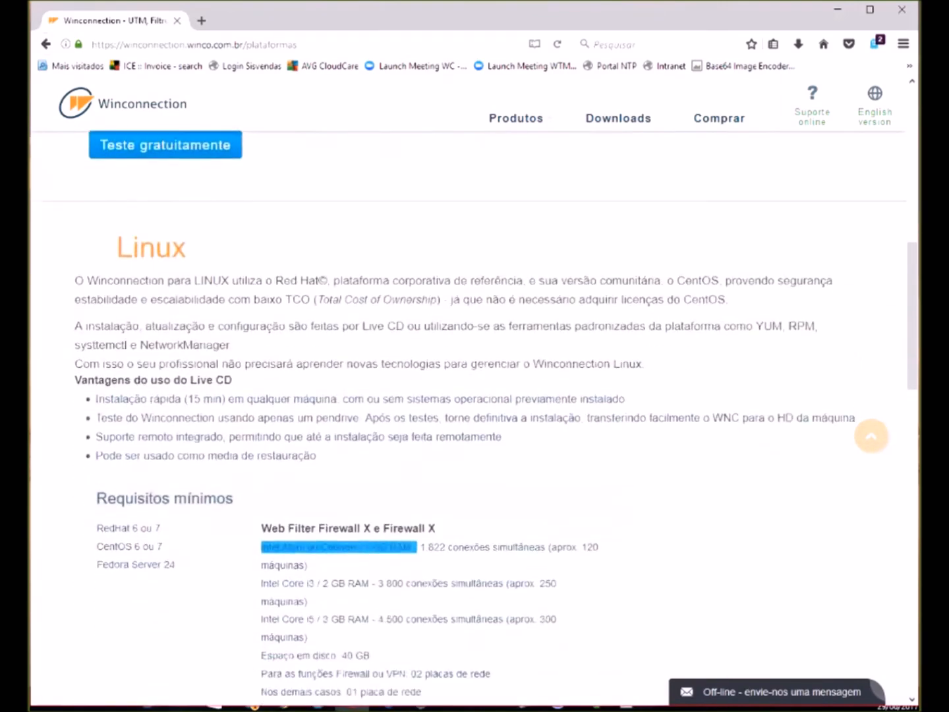
scroll(474, 418, down, 2)
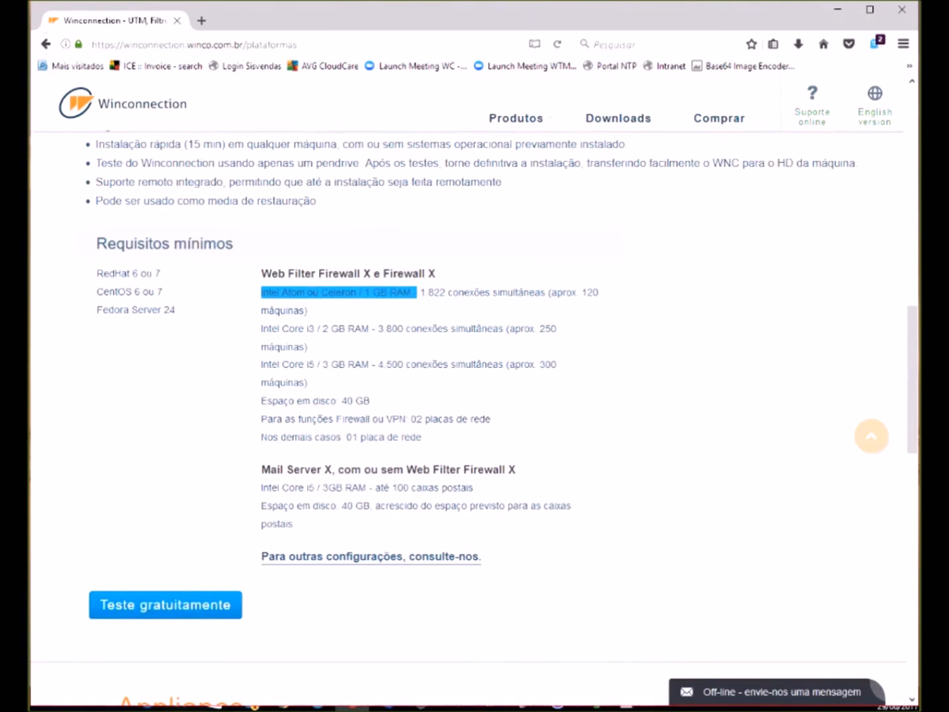
key(alt+Tab)
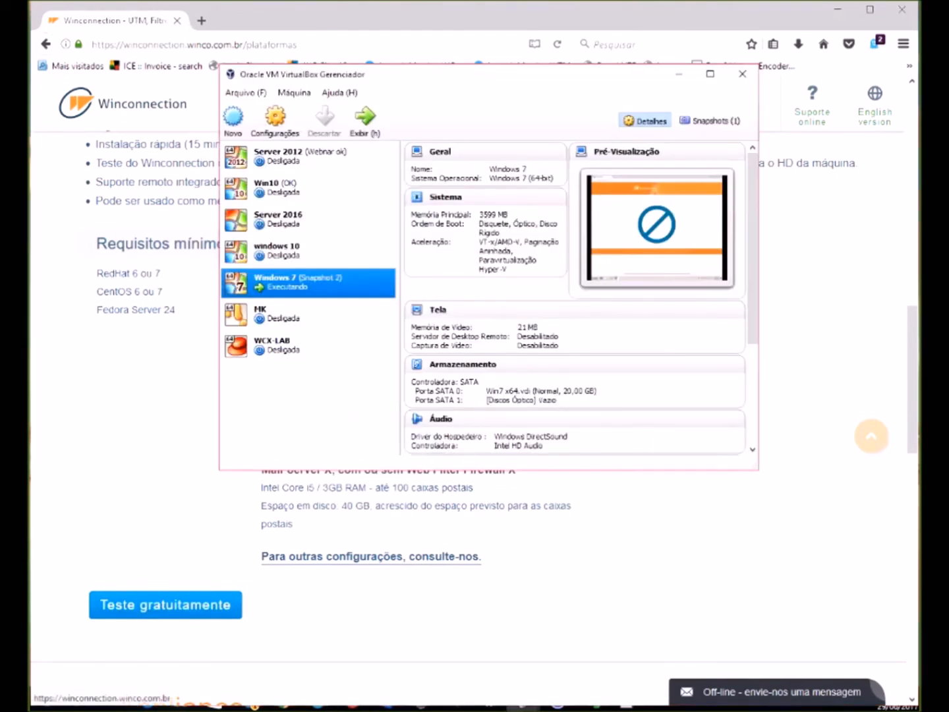
- Select WCX-LAB in VirtualBox Manager and launch the Novo virtual machine wizard
click(838, 8)
click(308, 347)
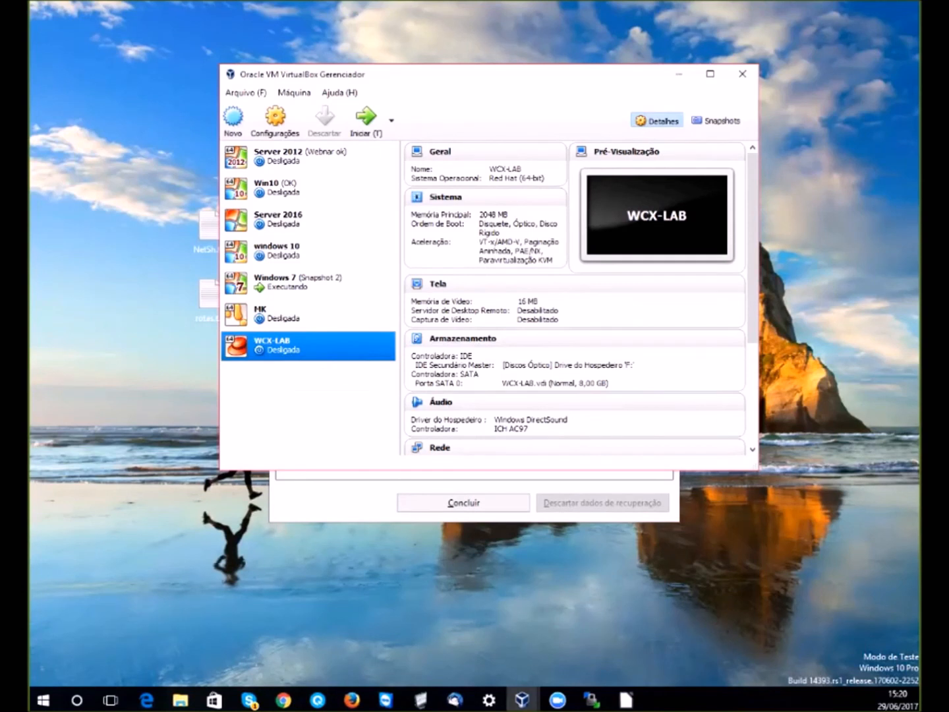
right_click(275, 349)
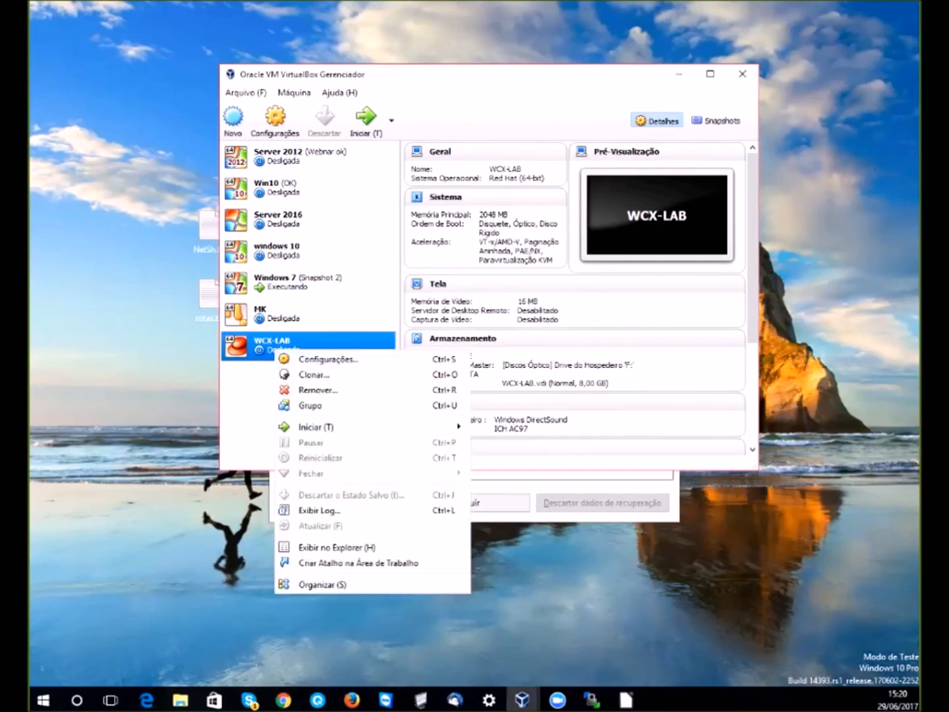
click(234, 122)
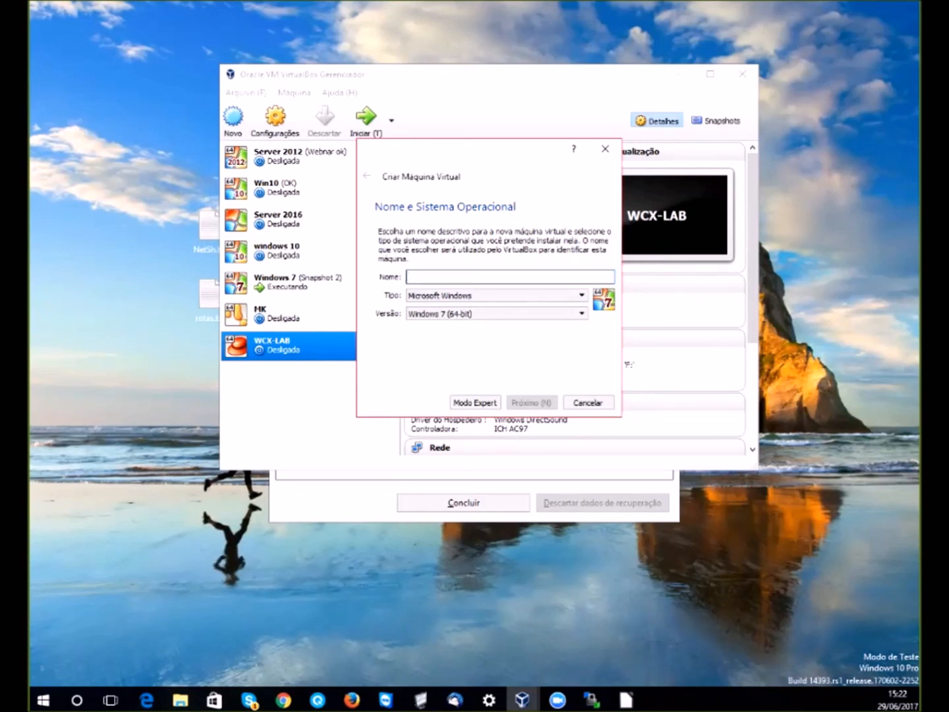
- Set the new machine's Tipo to Linux and Versão to Red Hat (64-bit)
click(498, 295)
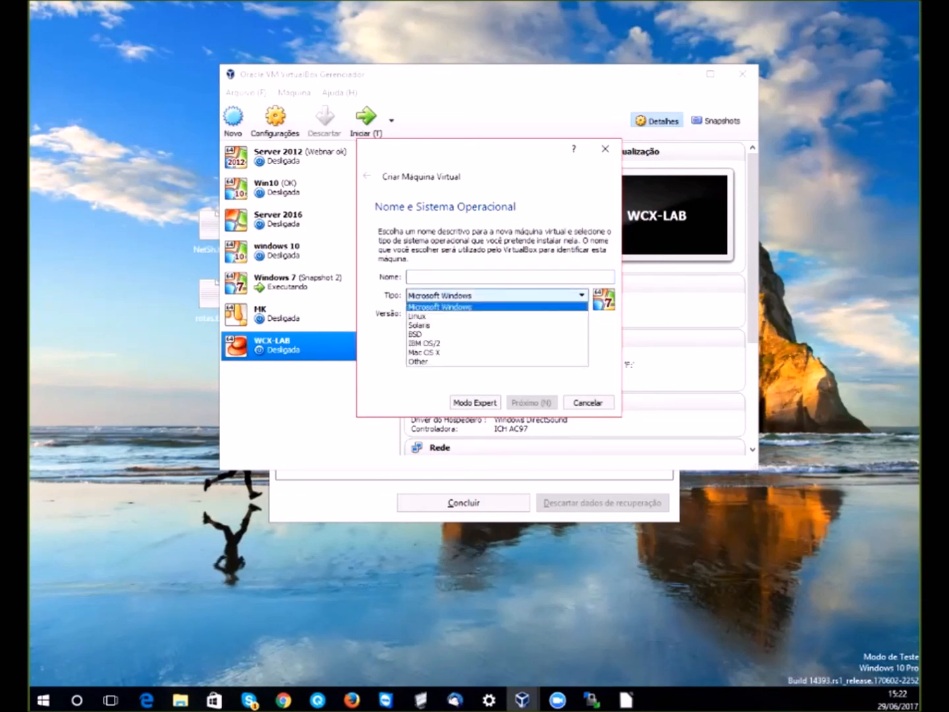
click(428, 316)
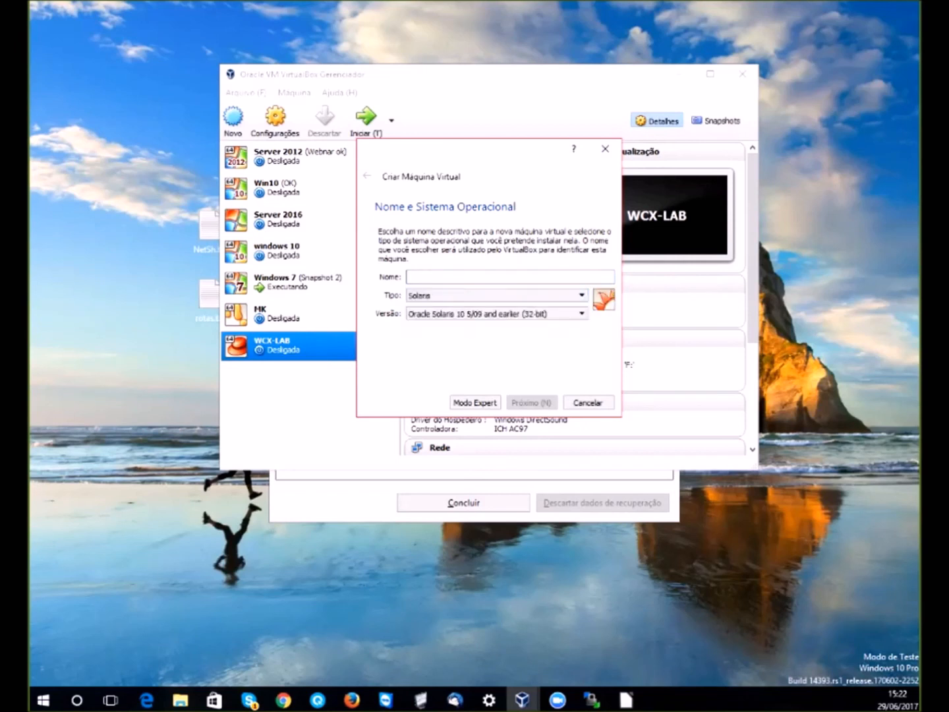
click(495, 313)
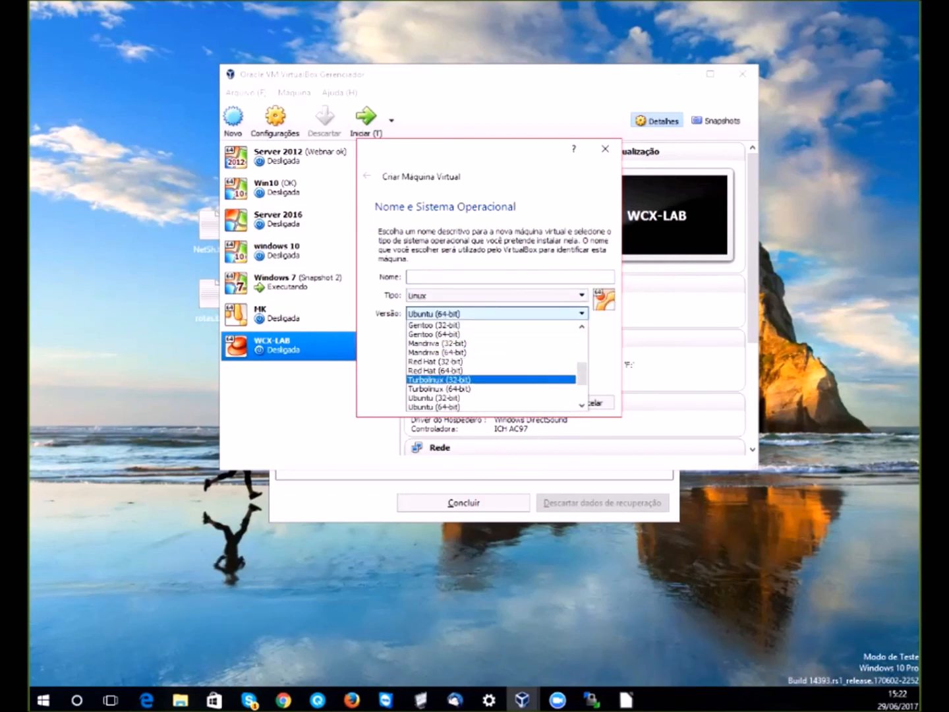
scroll(490, 365, down, 2)
scroll(492, 352, up, 4)
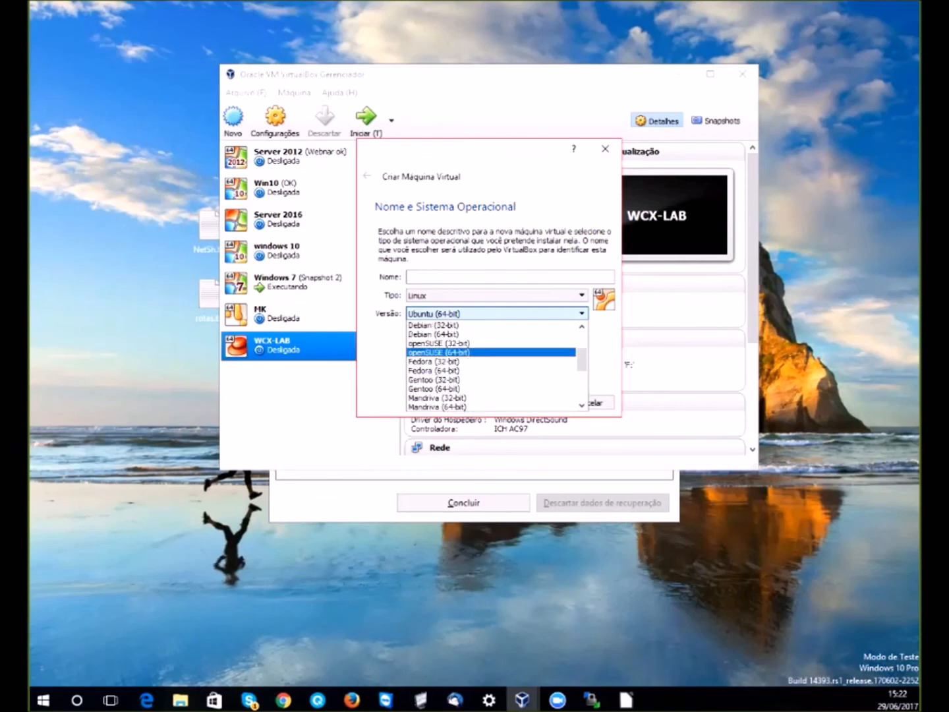
scroll(491, 352, up, 2)
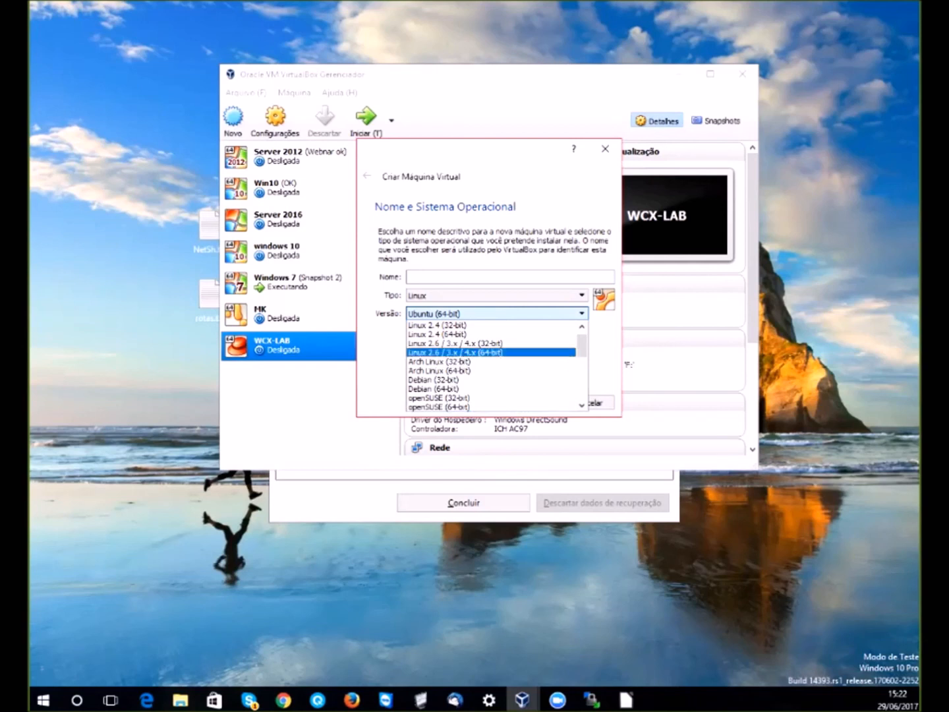
scroll(491, 353, down, 1)
scroll(492, 366, down, 1)
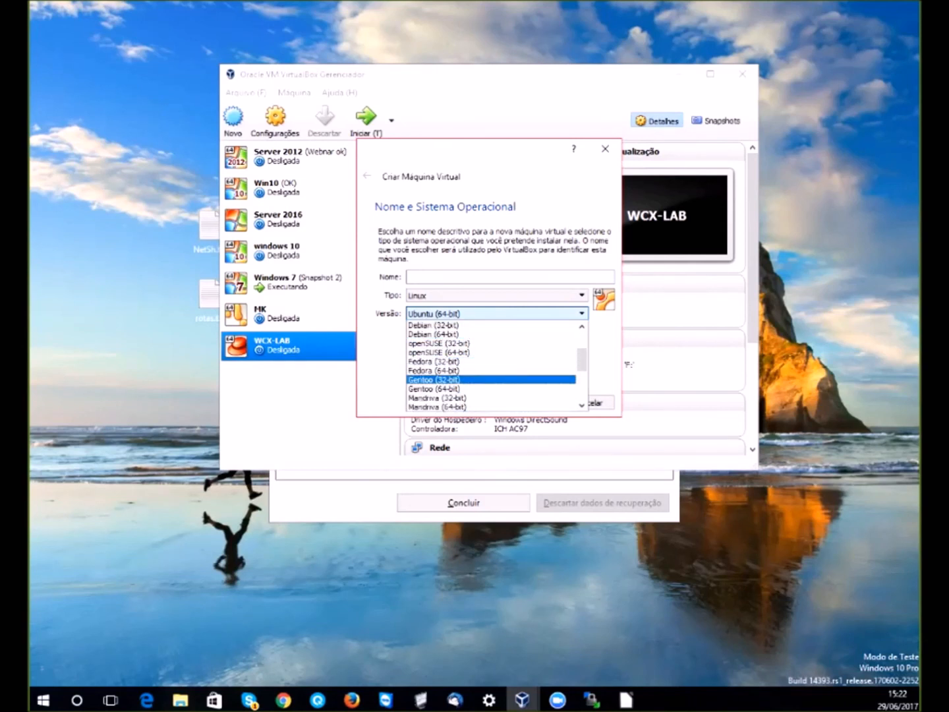
scroll(491, 366, down, 1)
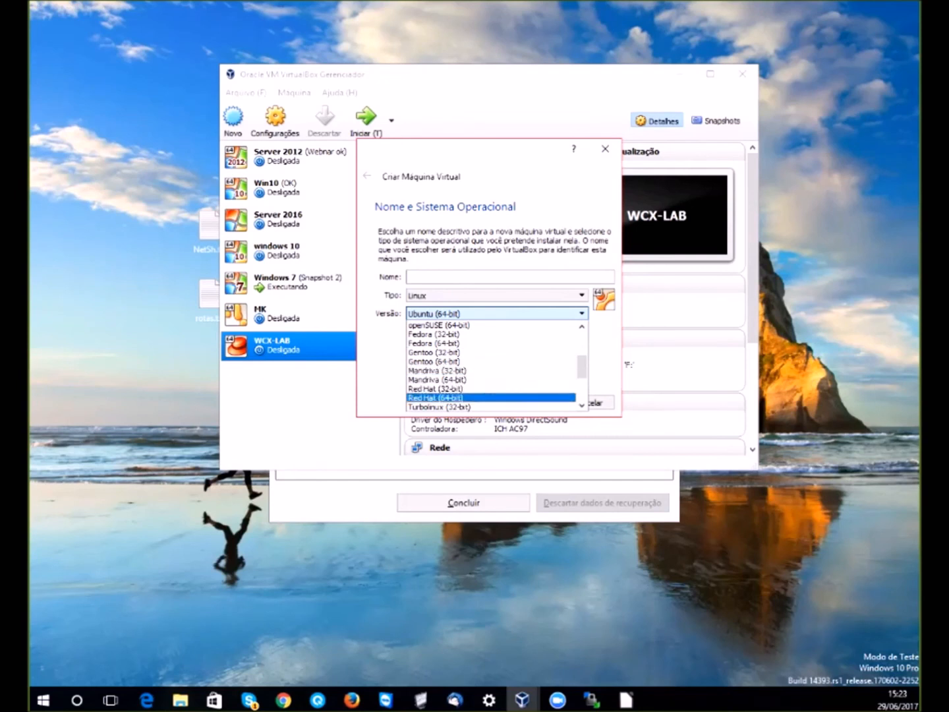
click(475, 398)
- Name the machine 'treinamento' and continue to the memory page
click(481, 276)
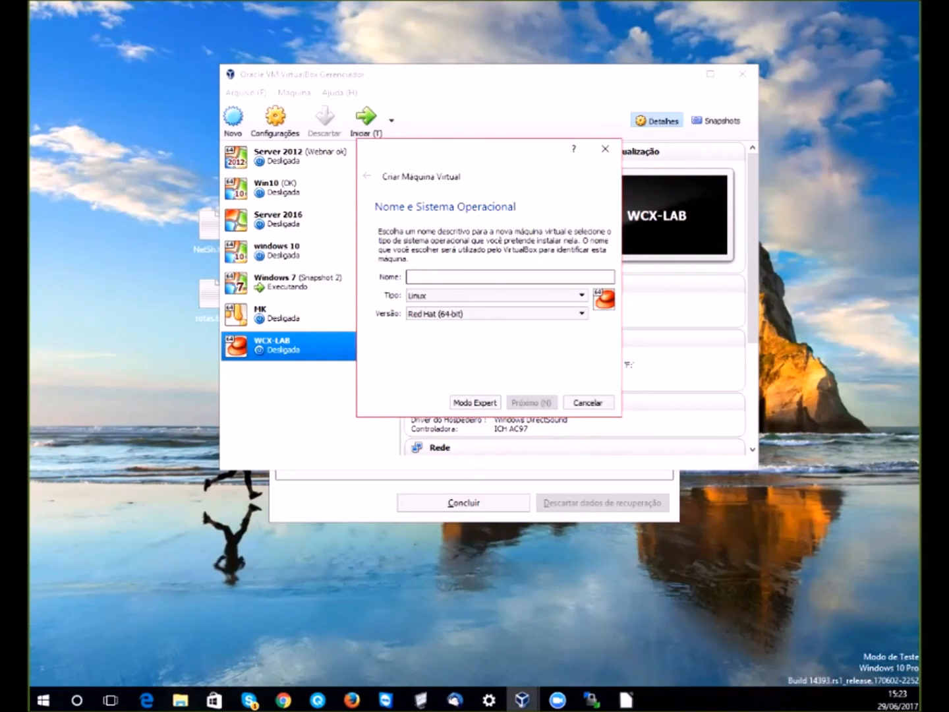
text(treinamento)
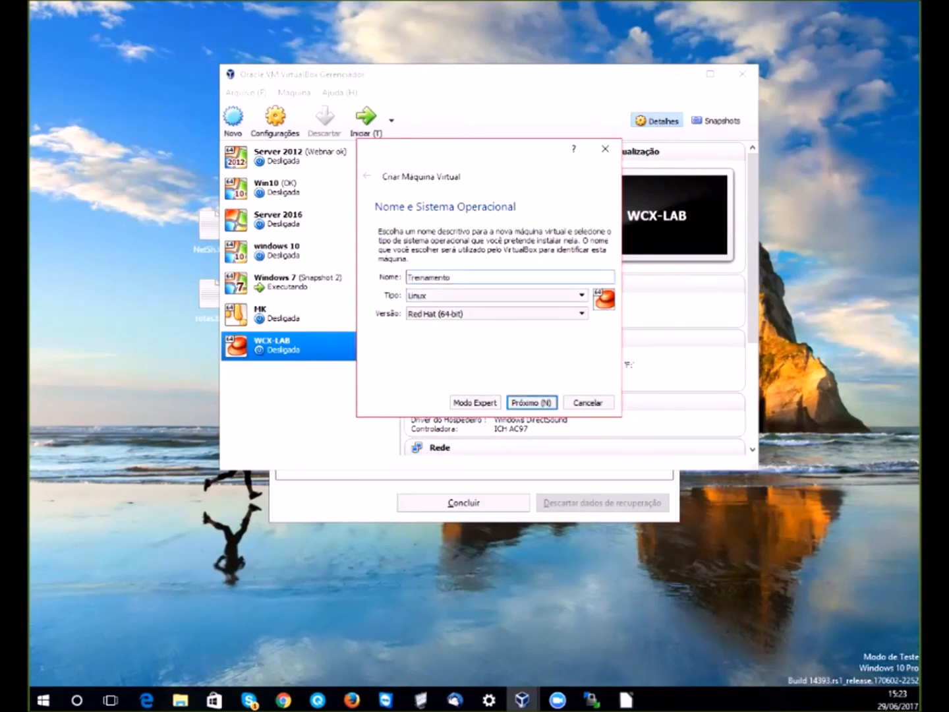
key(Return)
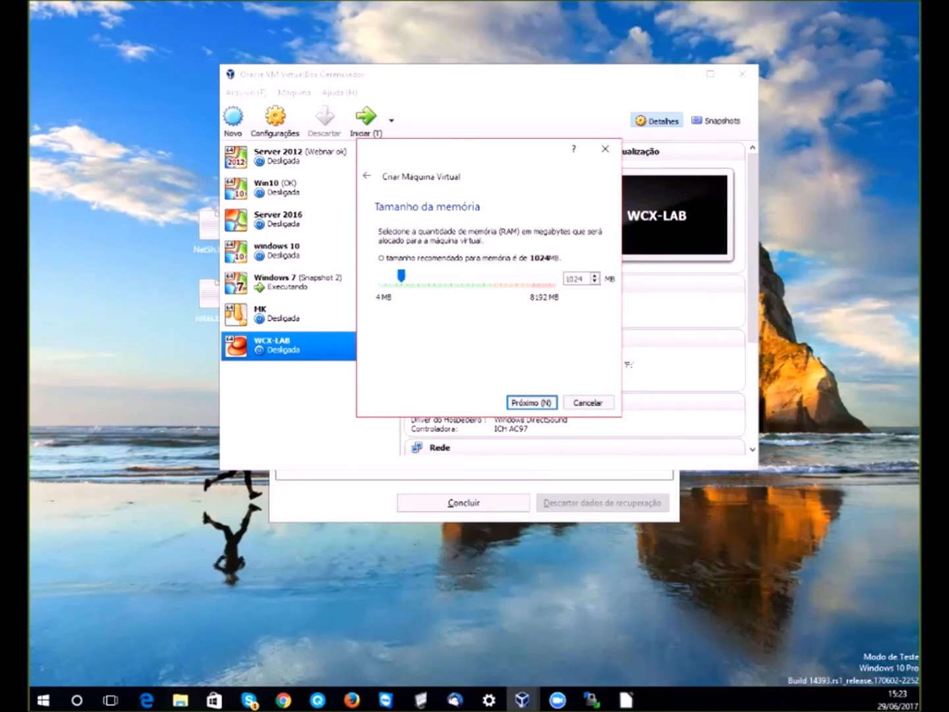
- Give Treinamento 2048 MB memory and a new dynamically allocated 8,00 GB VDI disk
drag(401, 276, 424, 276)
key(Return)
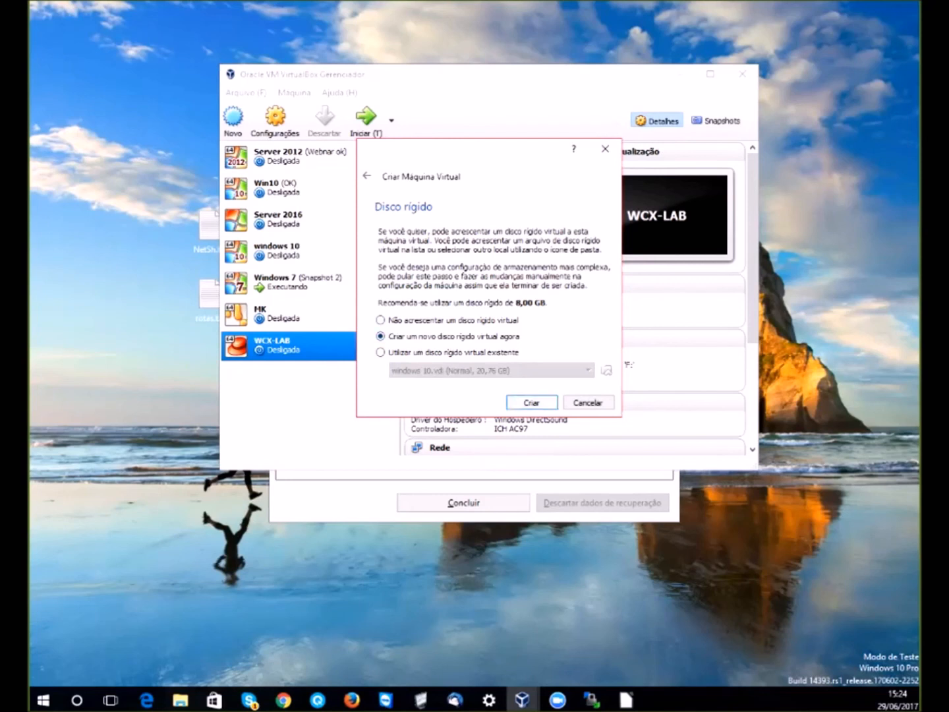
key(Return)
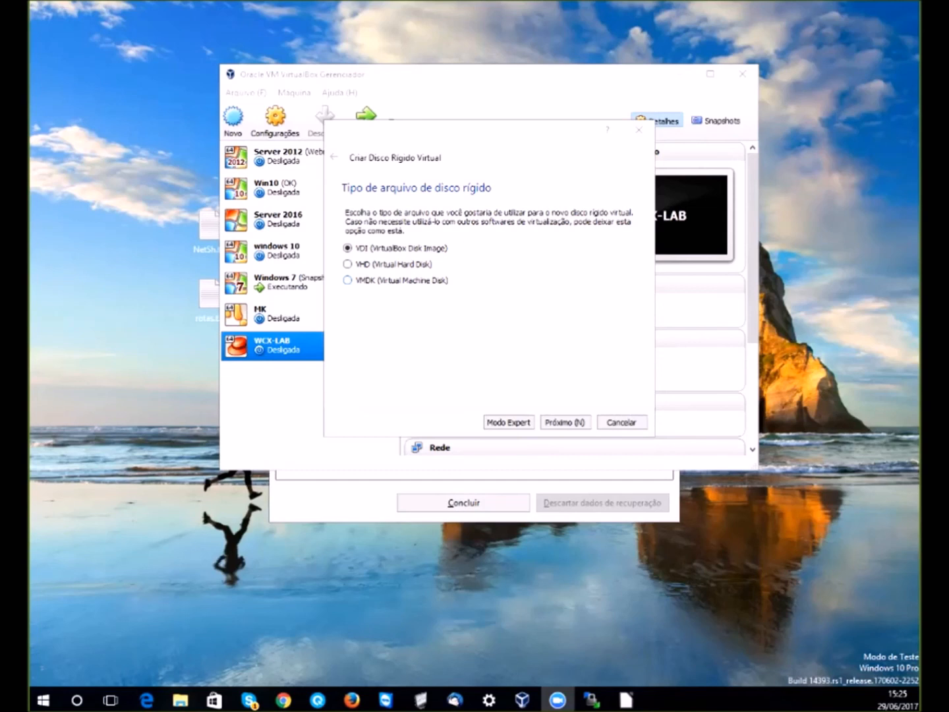
click(566, 423)
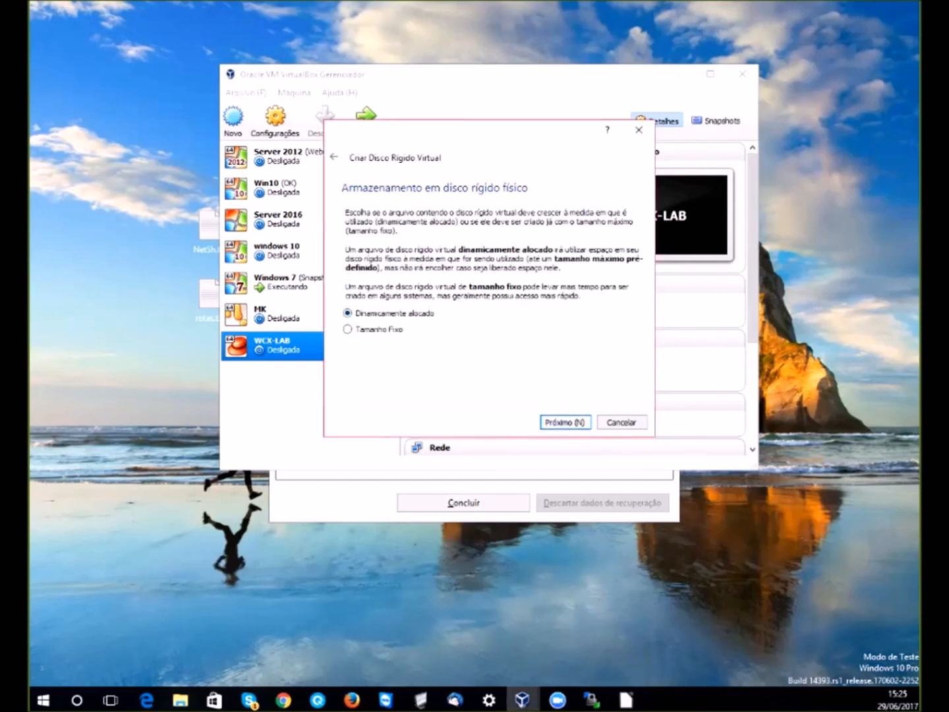
key(Return)
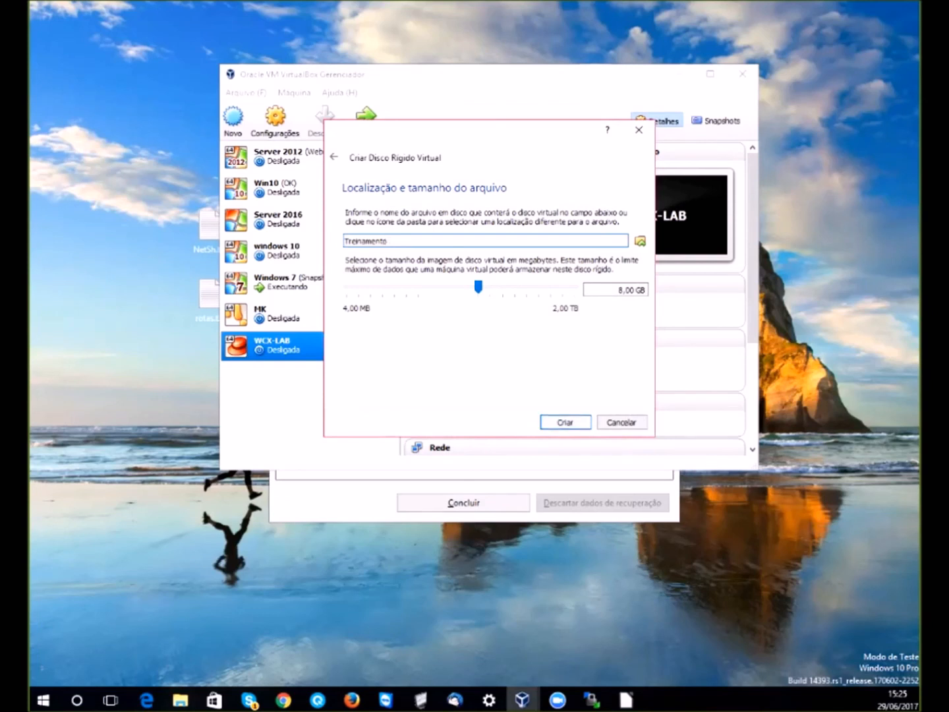
key(Return)
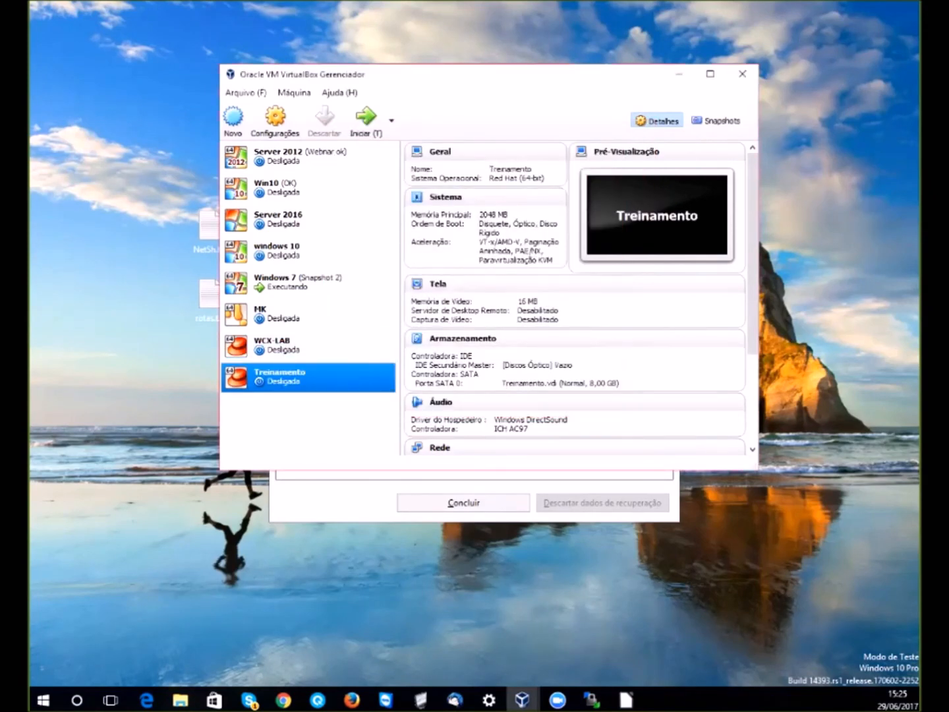
- In Treinamento's network settings, attach the first adapter as Placa em modo Bridge
right_click(224, 376)
click(296, 388)
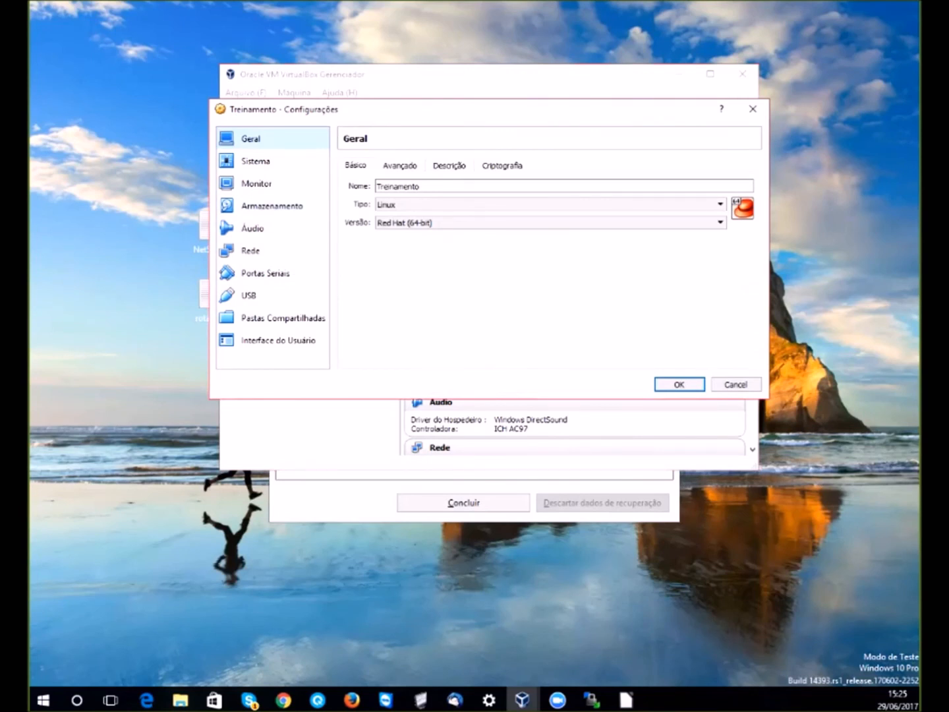
click(251, 251)
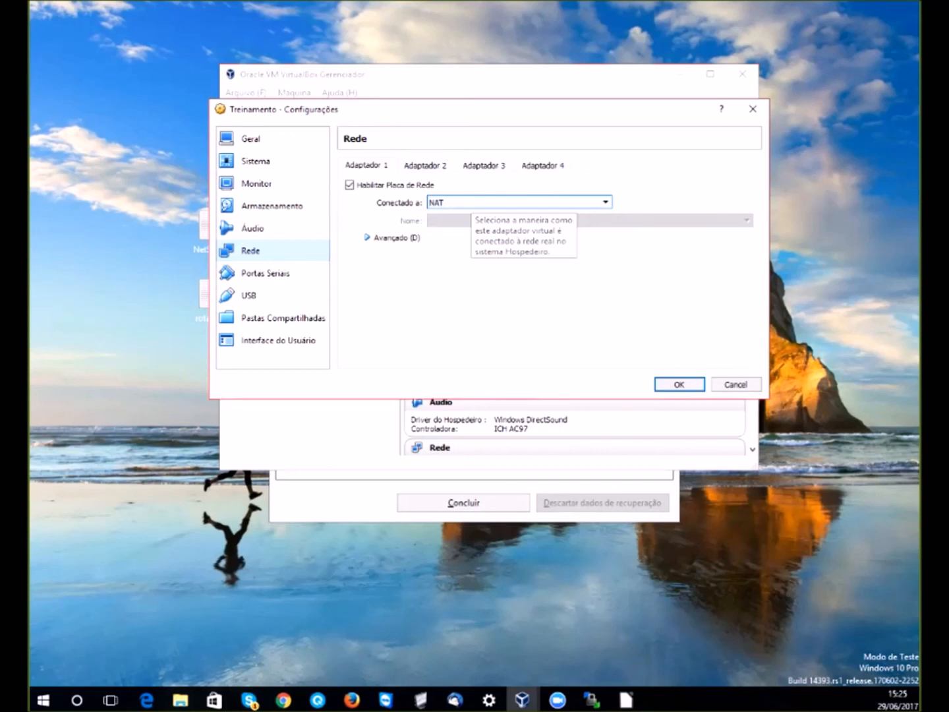
click(605, 203)
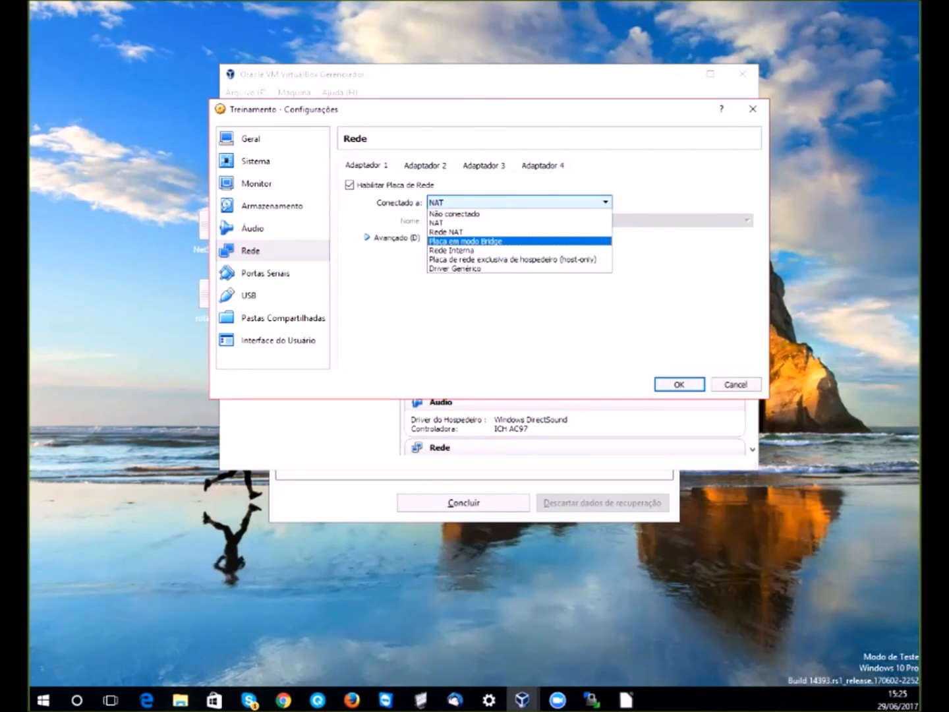
click(481, 241)
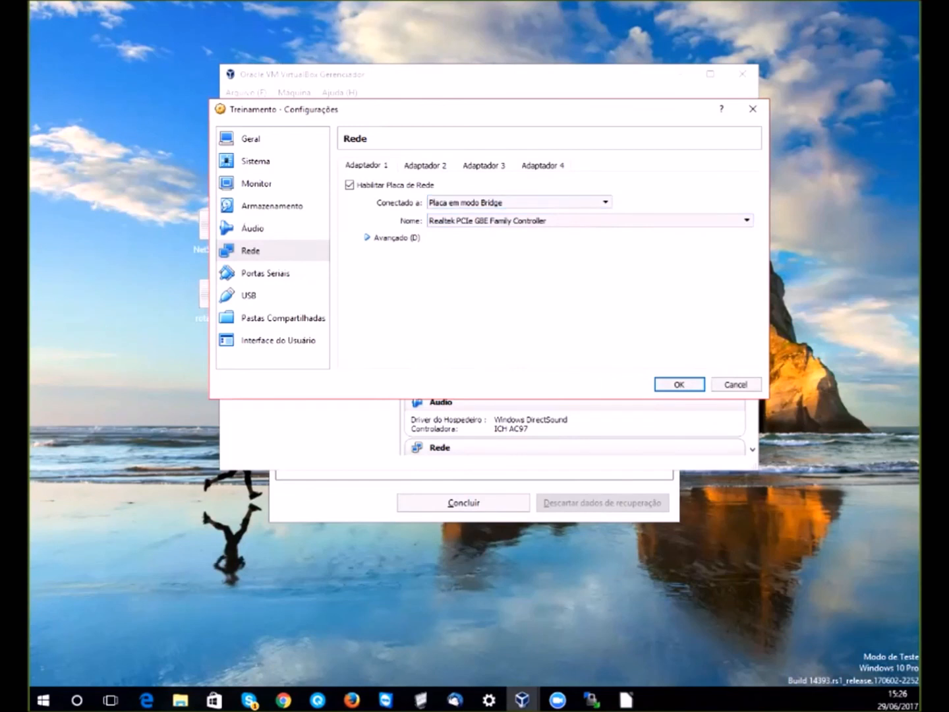
- Set promiscuous mode to Permitir Tudo, view Adaptador 2, then bring LibreOffice's recovery window forward
click(394, 238)
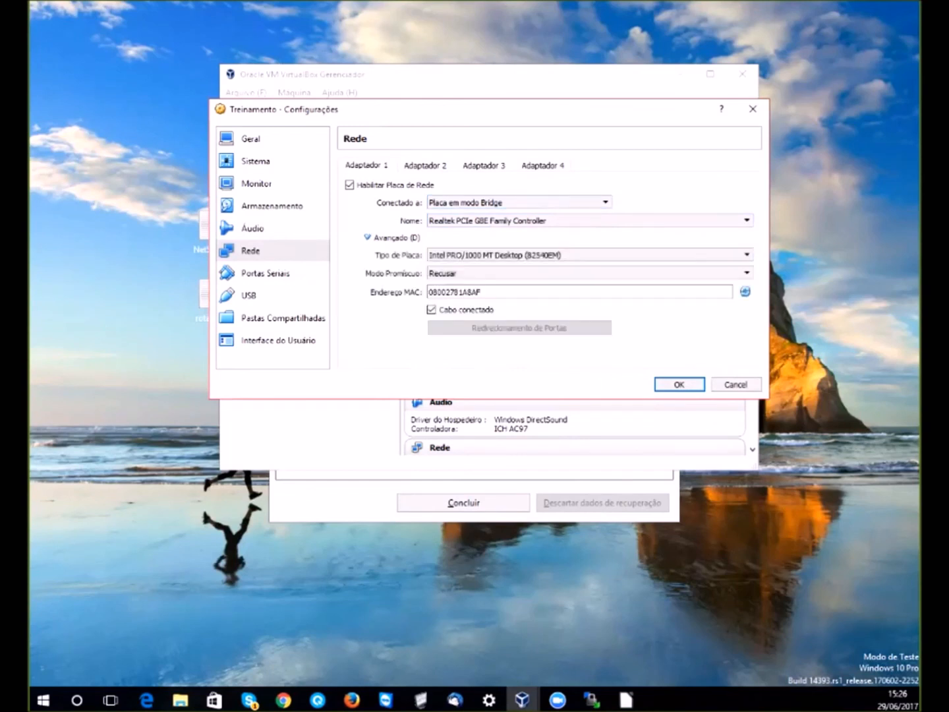
click(466, 273)
click(466, 303)
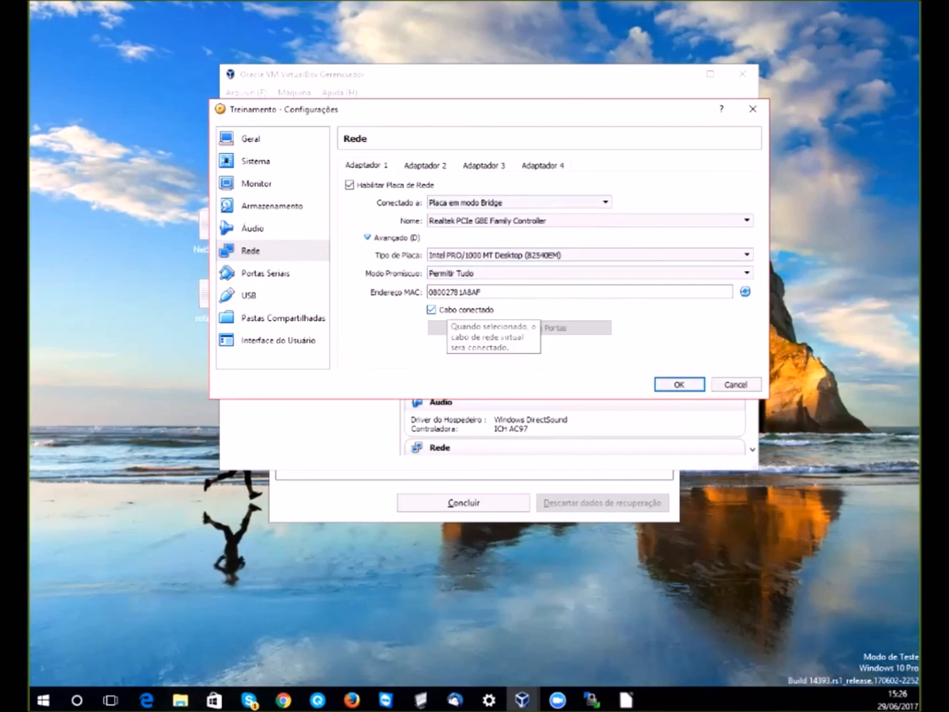
click(425, 165)
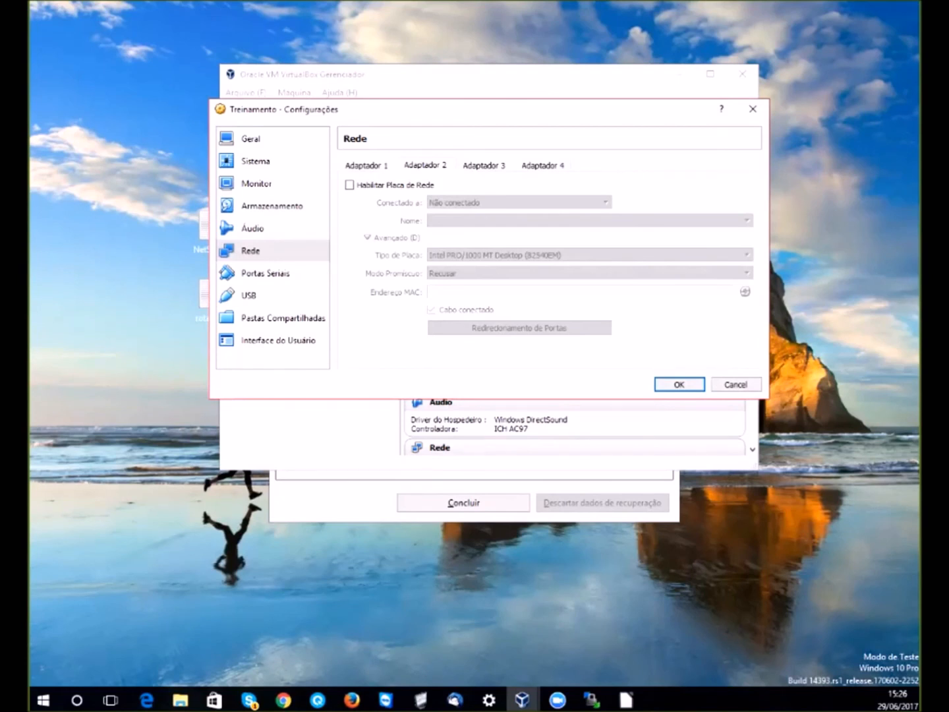
key(alt+Tab)
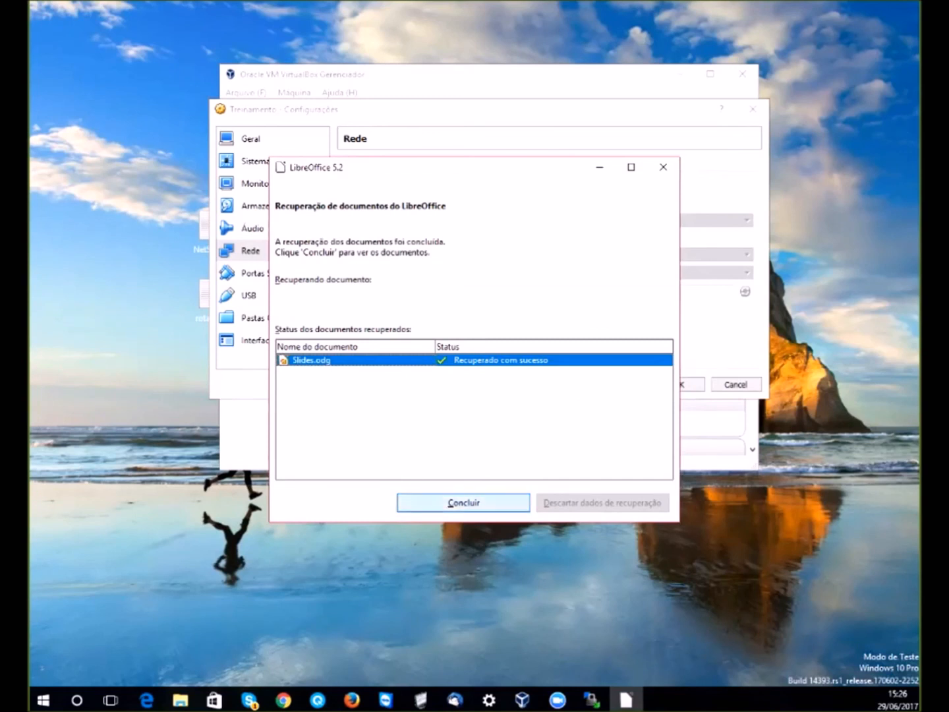
- Open the recovered Slides.odg and draw a connector from the top modem to the switch
key(Return)
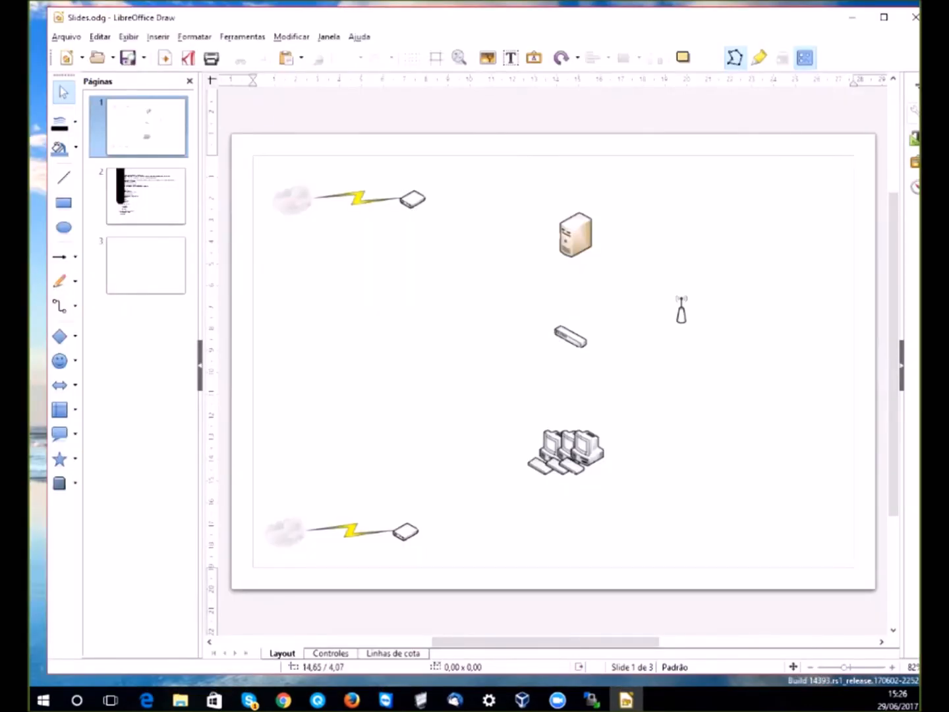
drag(570, 243, 543, 243)
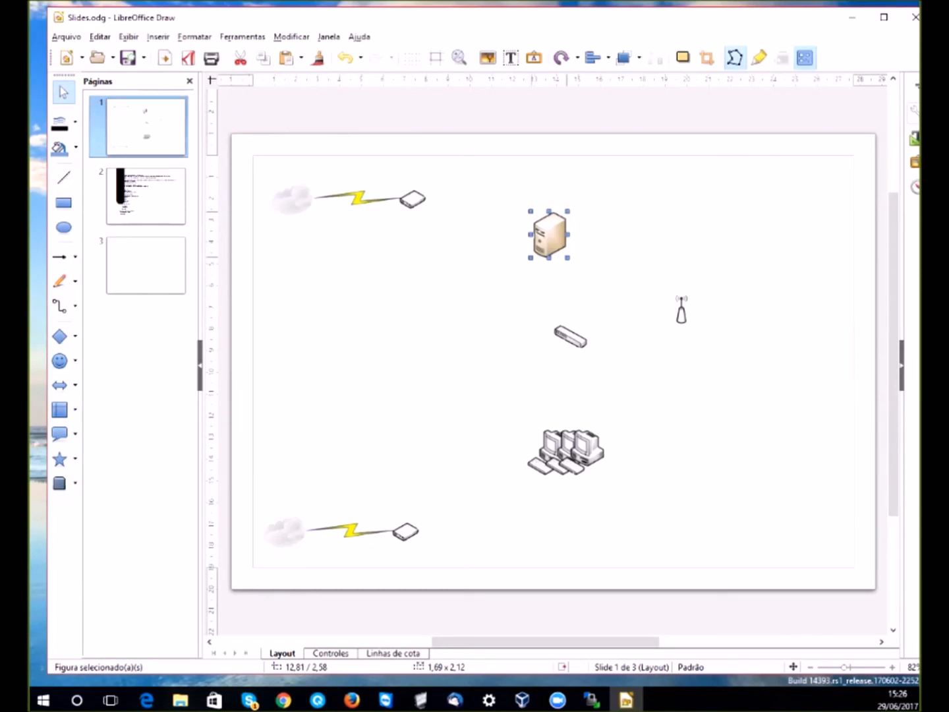
click(60, 306)
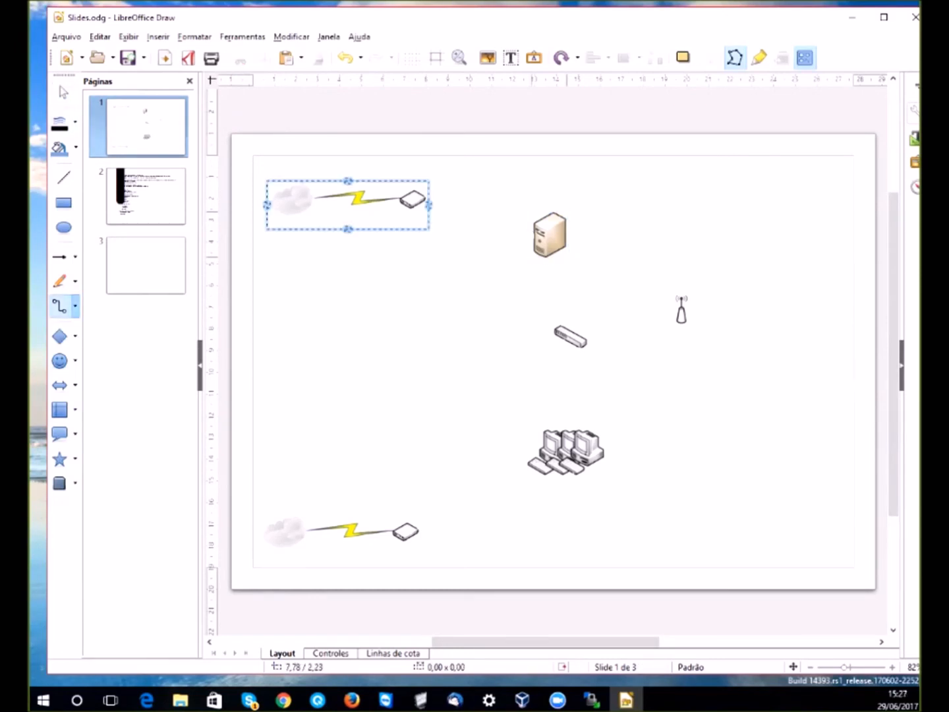
drag(429, 204, 567, 337)
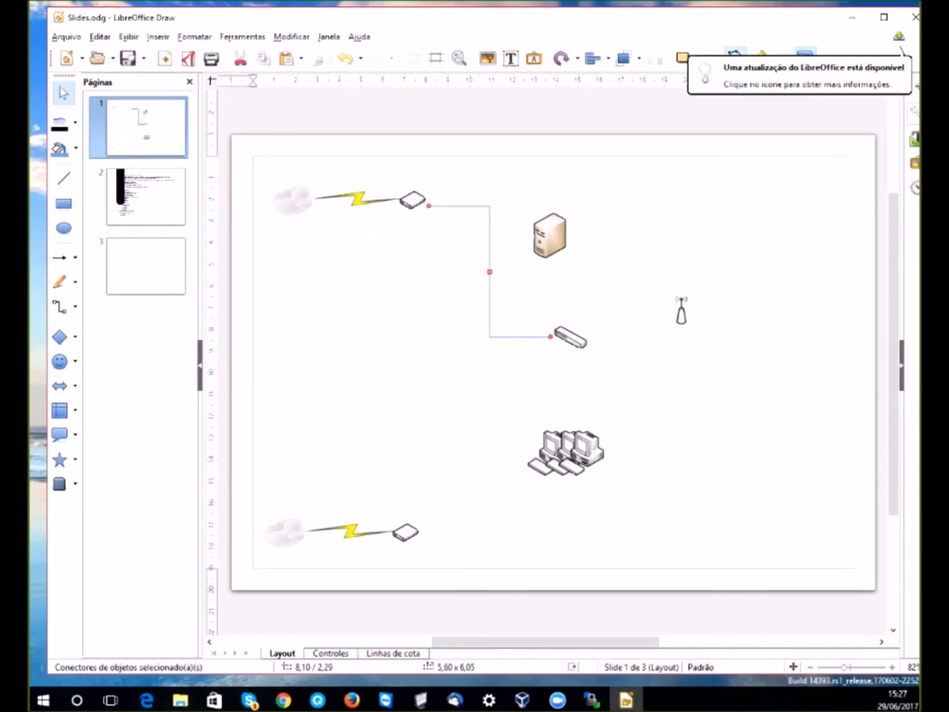
- Connect the switch to the antenna and align the switch and server icons
drag(550, 235, 566, 231)
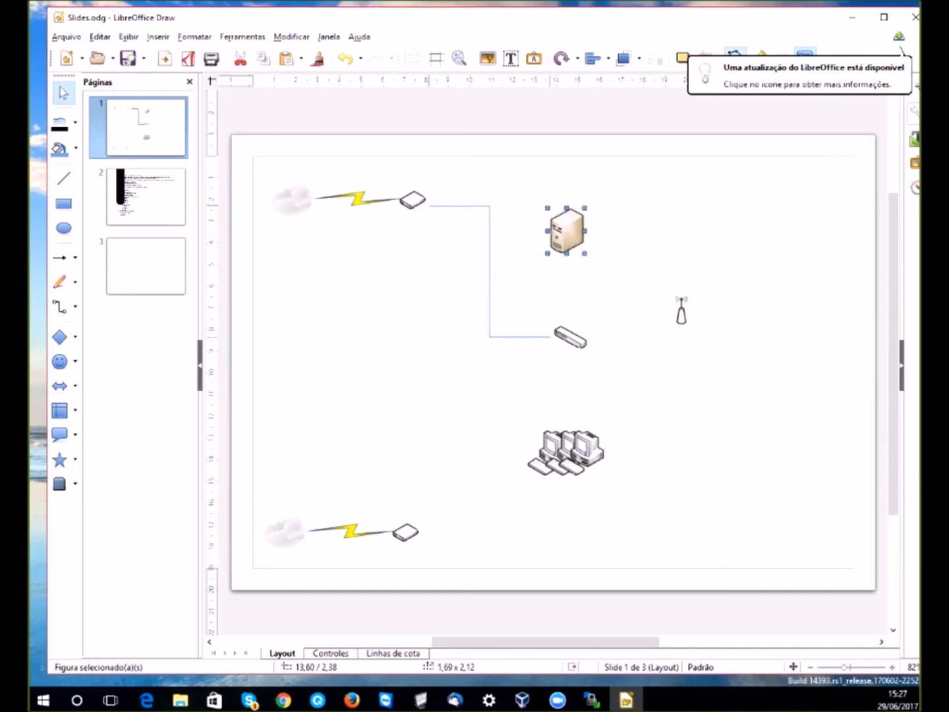
click(62, 308)
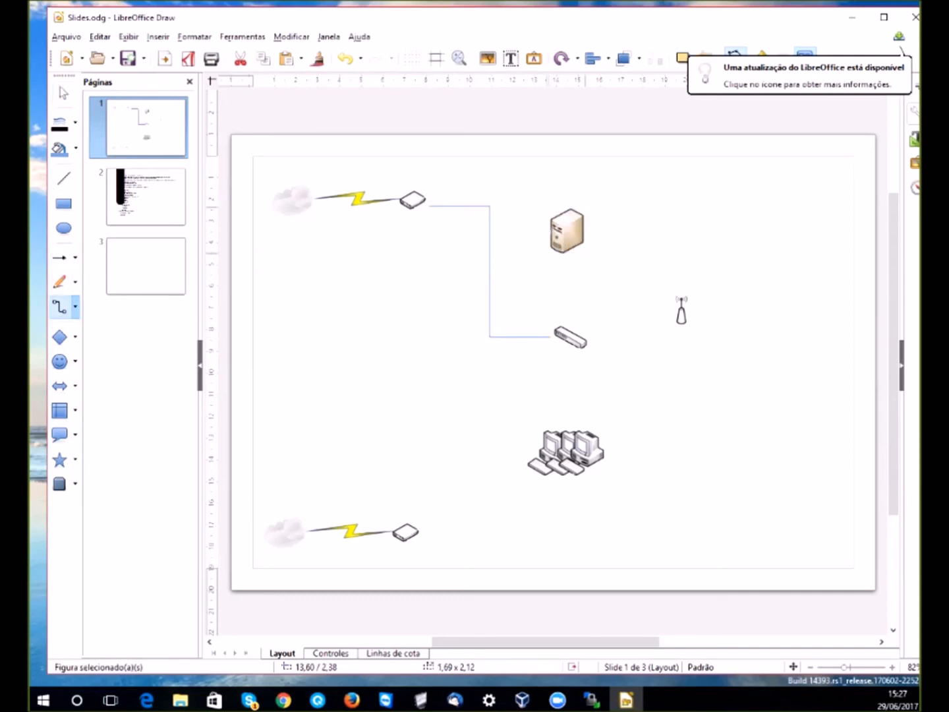
mouse_move(586, 337)
mouse_down()
mouse_move(751, 322)
mouse_move(671, 309)
mouse_up()
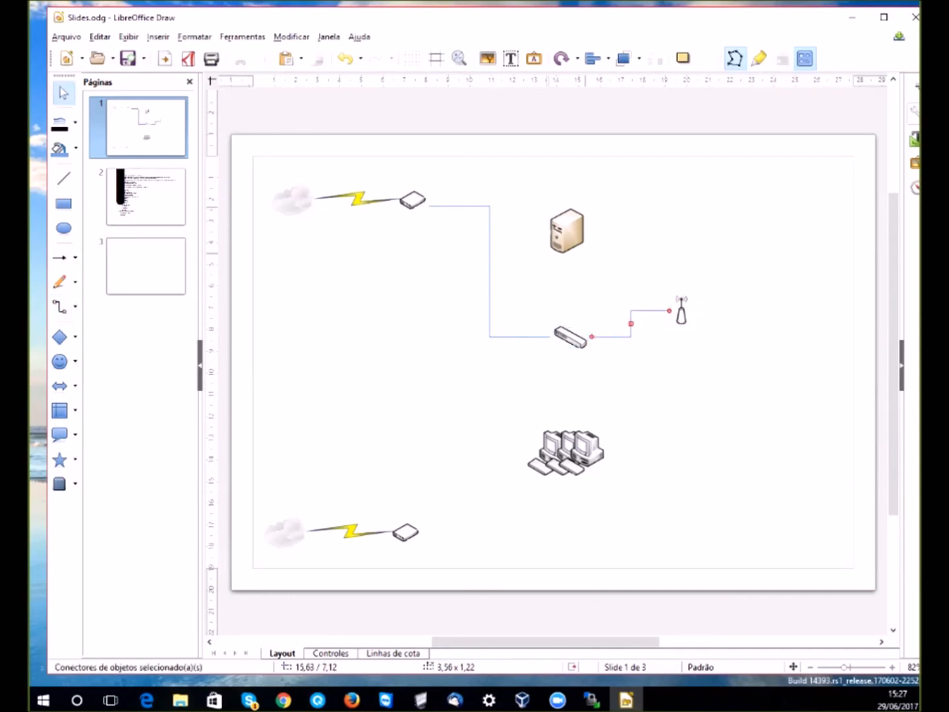
drag(571, 338, 572, 307)
drag(566, 230, 568, 219)
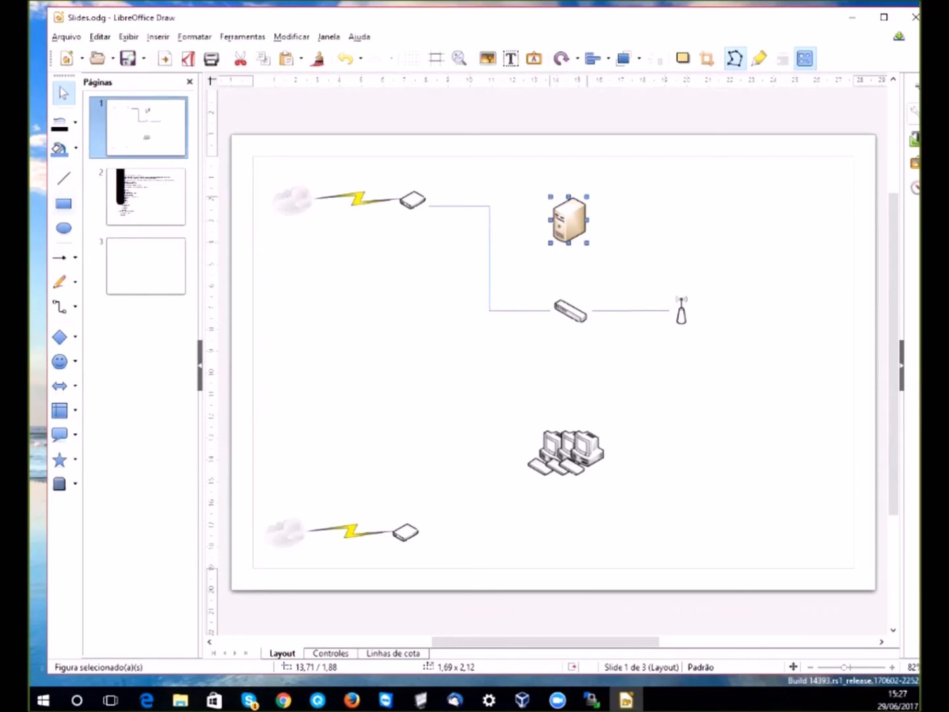
- Connect the server down to the switch and the computers up to the switch
click(59, 307)
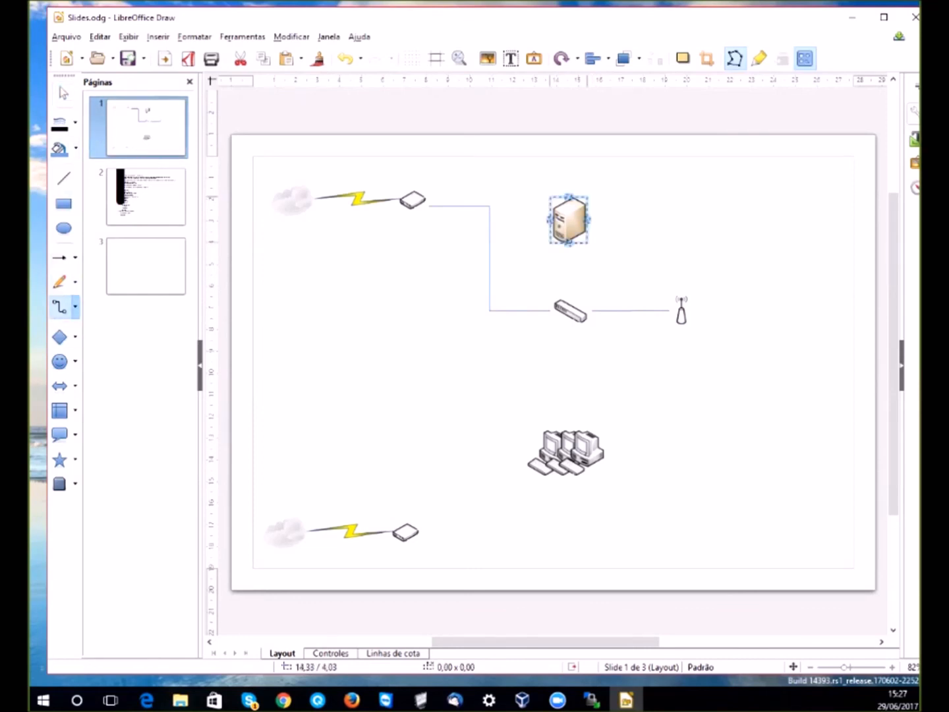
drag(569, 219, 569, 310)
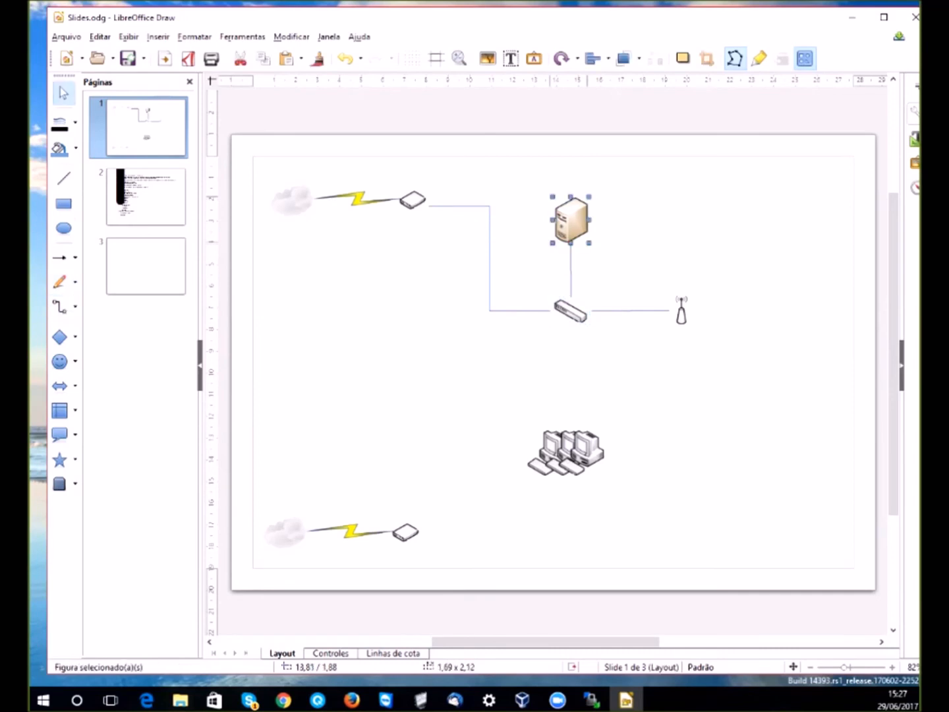
click(62, 306)
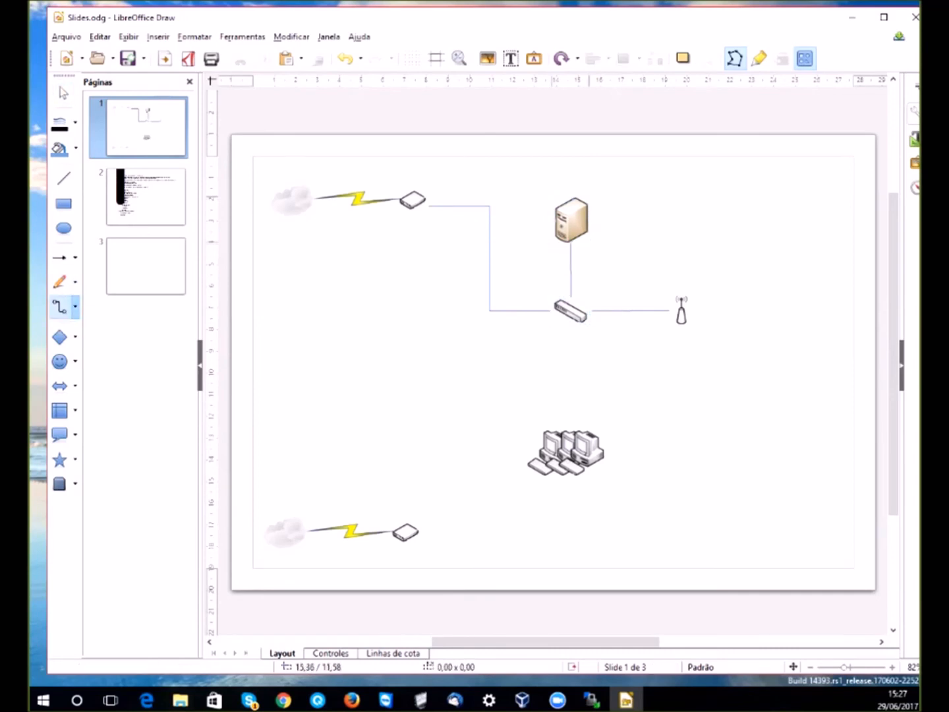
drag(566, 428, 572, 324)
drag(566, 452, 571, 447)
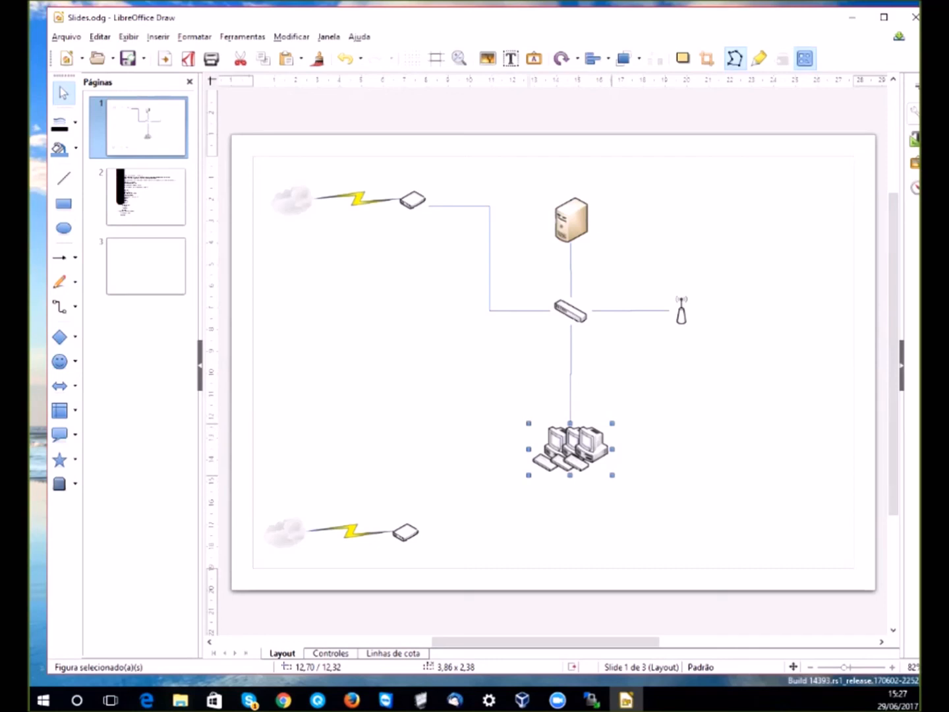
- Reroute the modem connector so it ends at the server
click(490, 258)
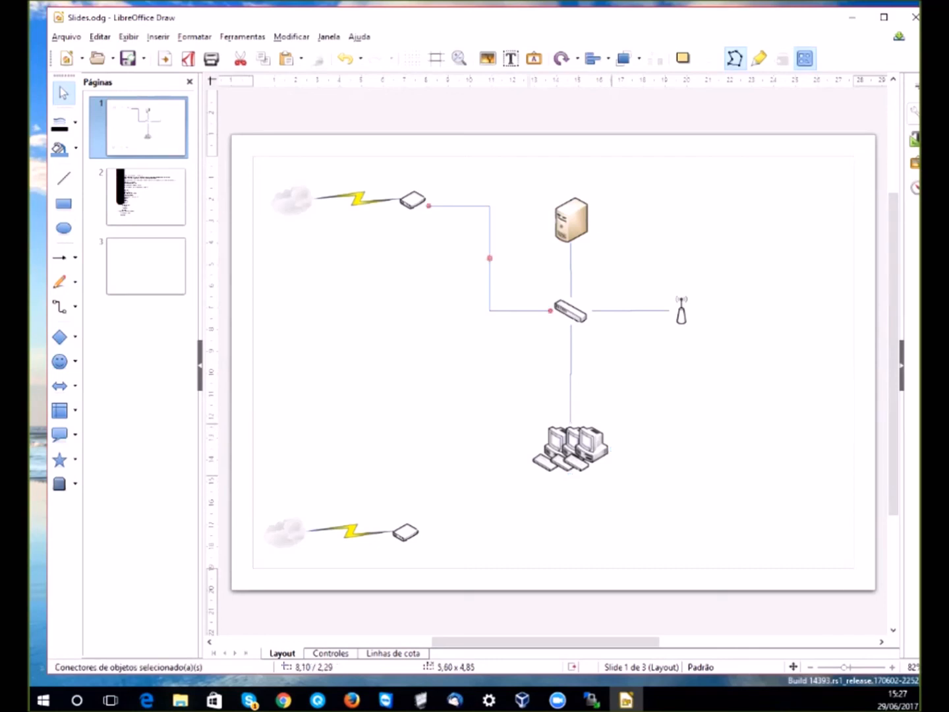
drag(550, 311, 571, 206)
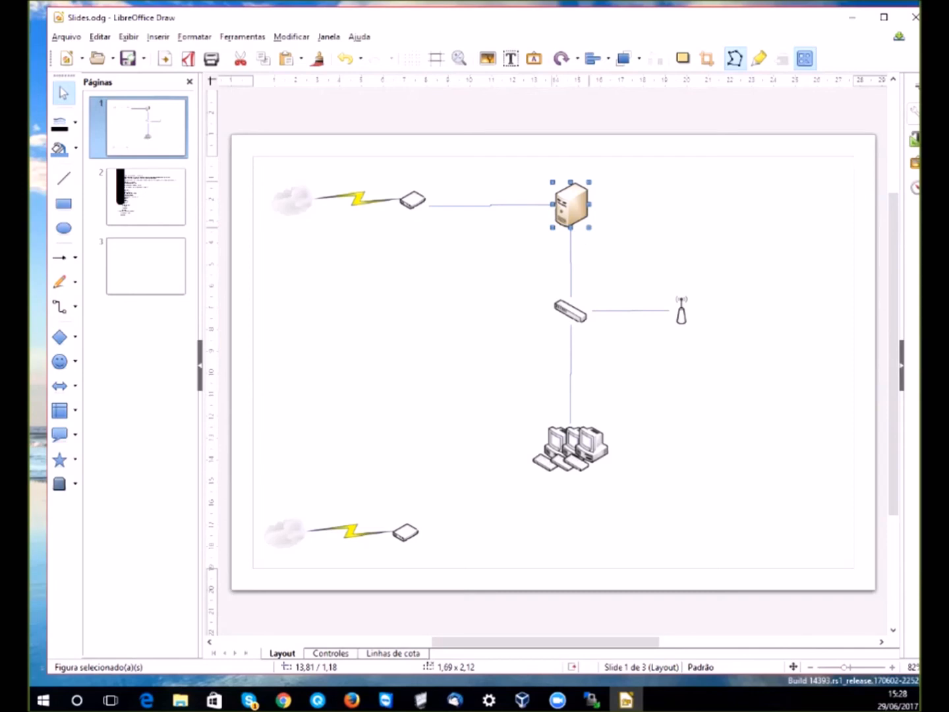
mouse_move(571, 206)
mouse_down()
mouse_move(564, 216)
mouse_move(572, 203)
mouse_up()
- Reselect the server icon, shift the Draw window slightly left, and minimize LibreOffice Draw
click(571, 205)
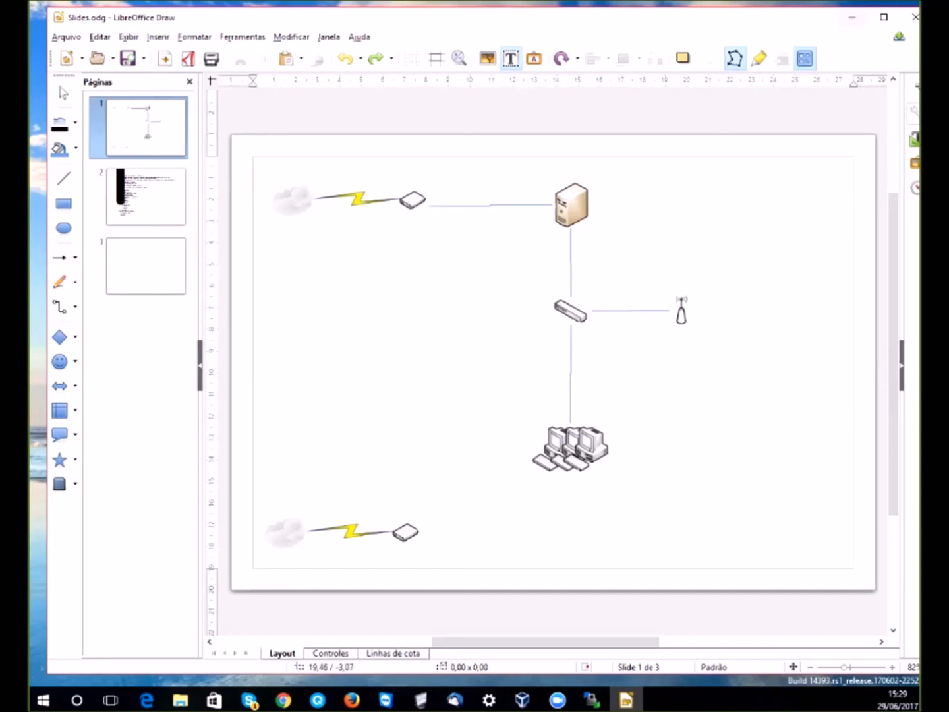
drag(793, 24, 777, 25)
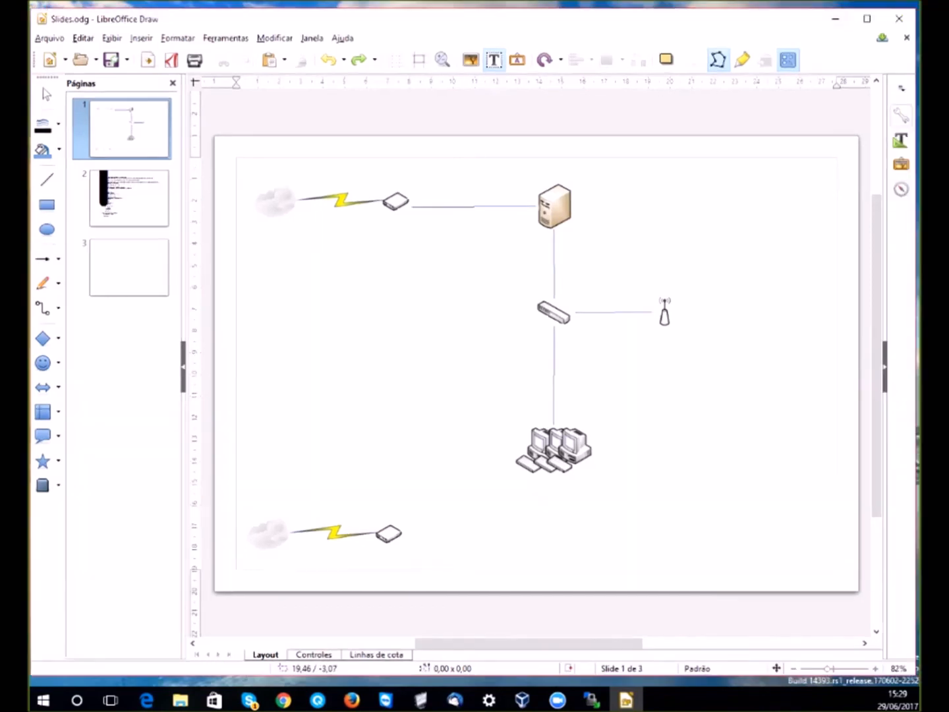
click(835, 19)
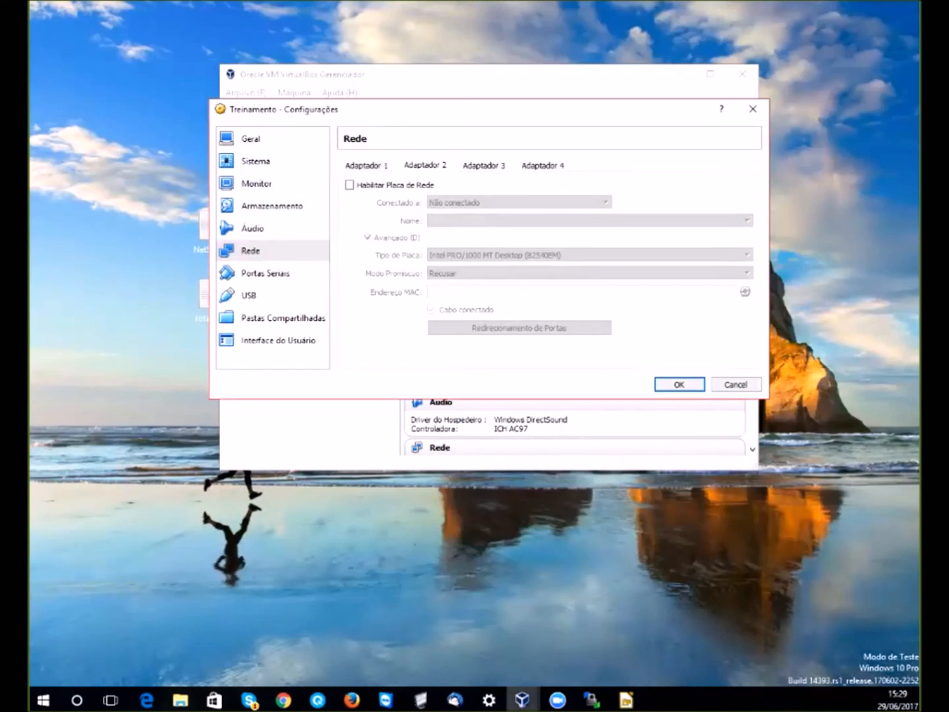
- Enable adapter 2 bridged to Generic Marvell Yukon with promiscuous mode Permitir Tudo, and save
click(349, 184)
click(561, 203)
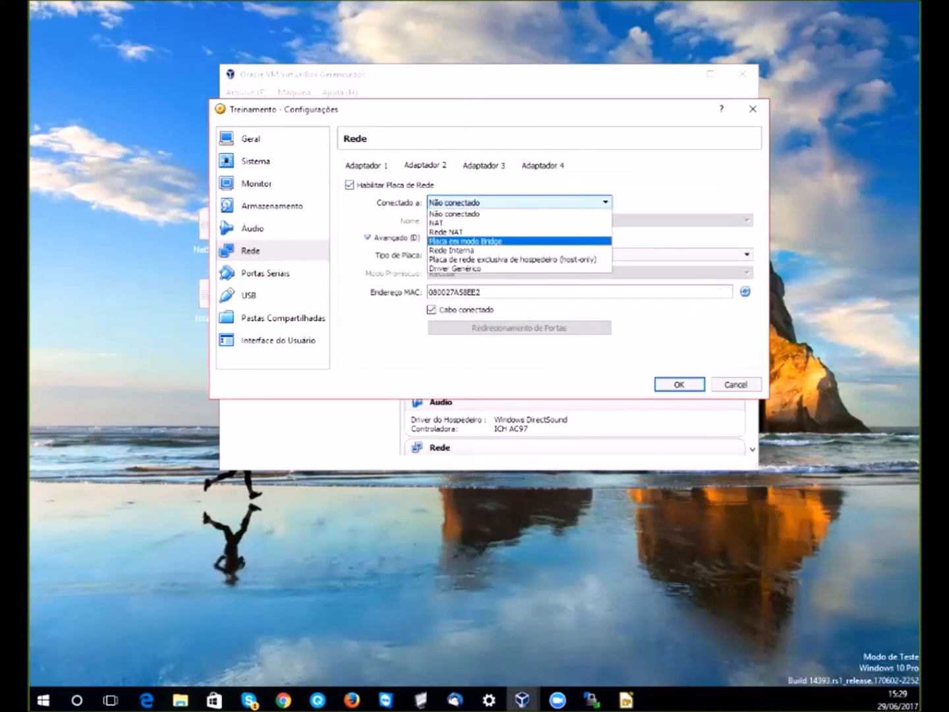
click(519, 242)
click(560, 221)
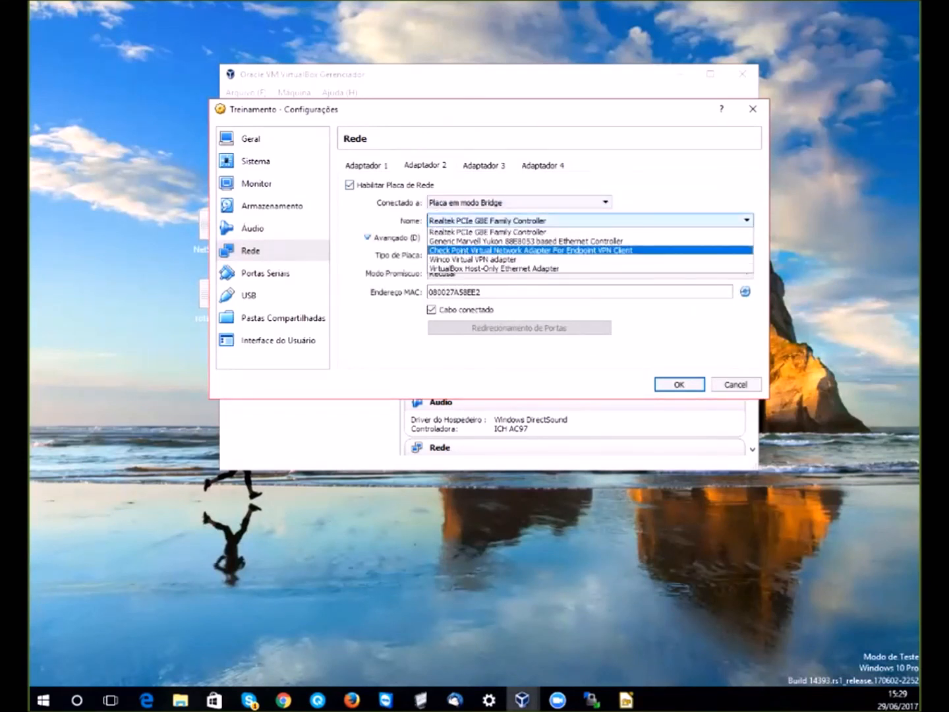
click(560, 242)
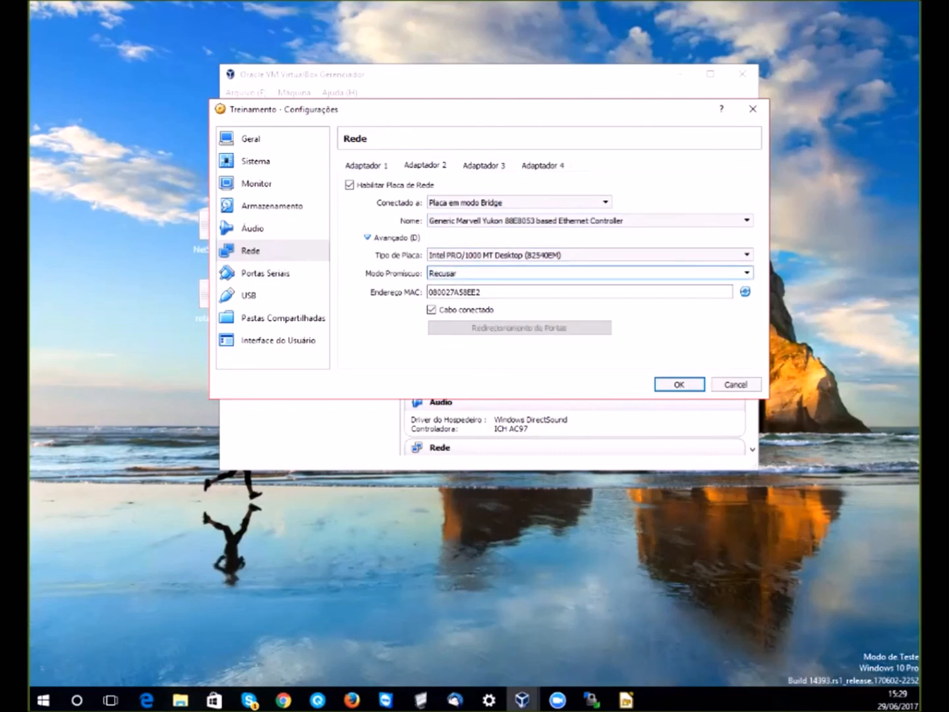
click(461, 273)
click(455, 303)
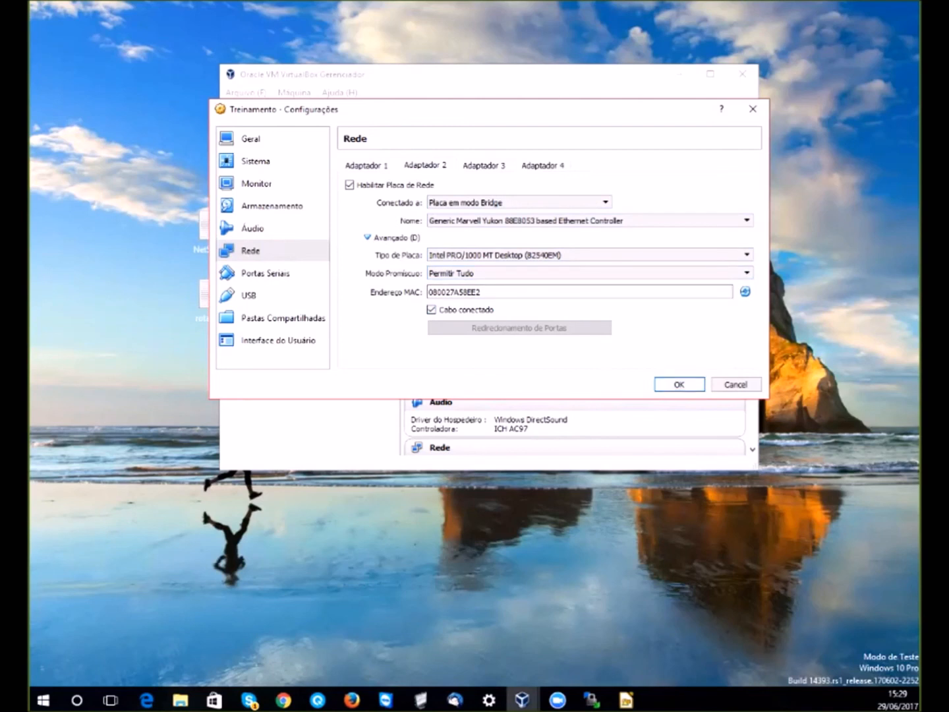
key(Return)
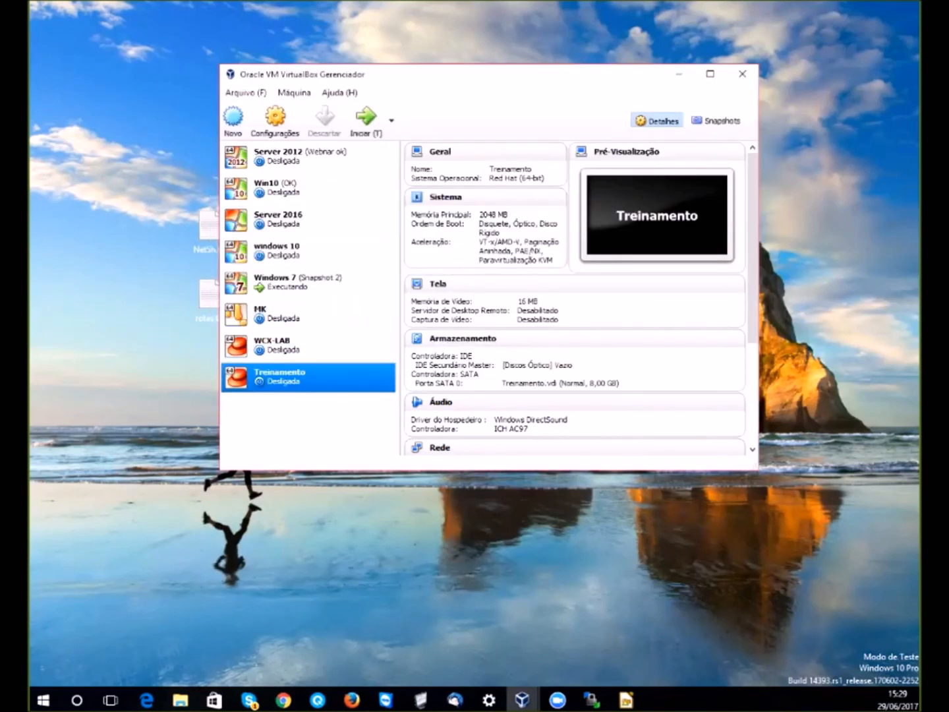
- Start the Treinamento virtual machine and bring the Winconnection website forward
right_click(359, 380)
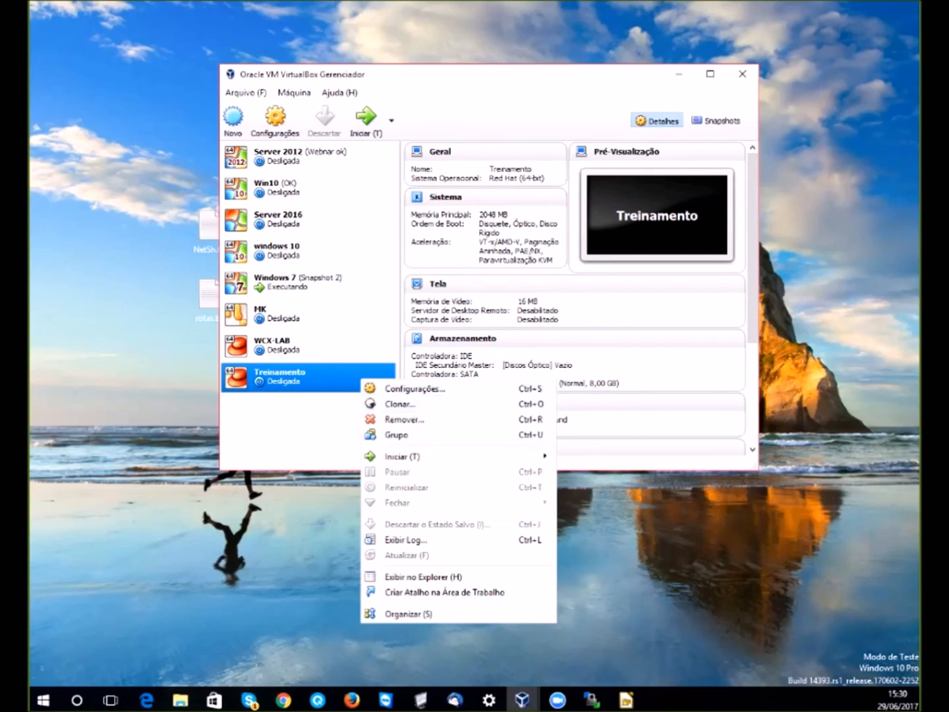
click(366, 122)
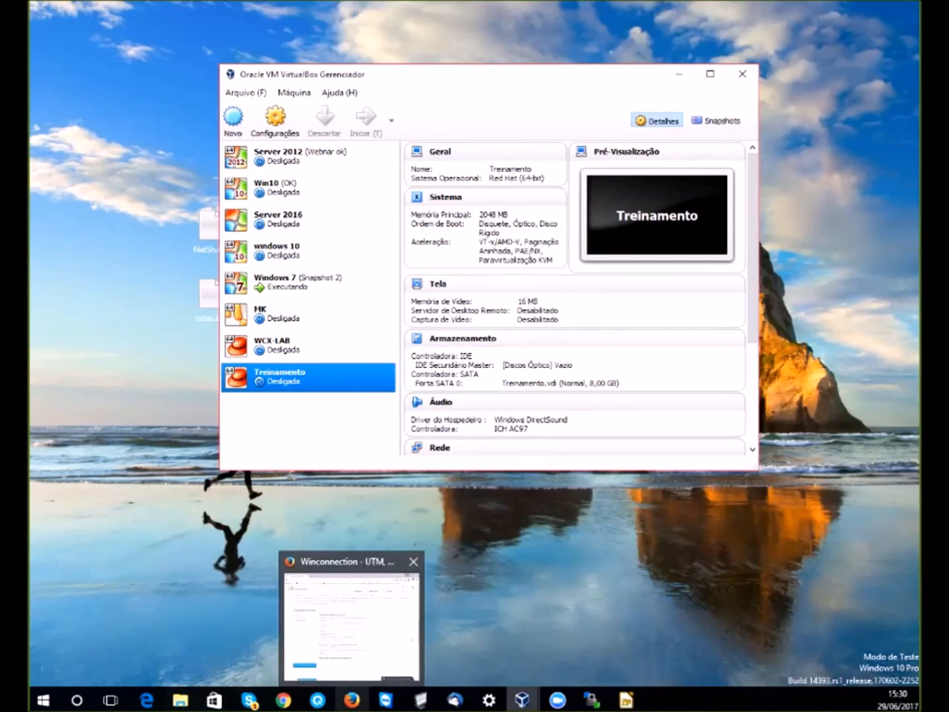
click(352, 700)
- Go from Winconnection support through the knowledge base to the 'Winconnection para LINUX' article
scroll(473, 418, up, 8)
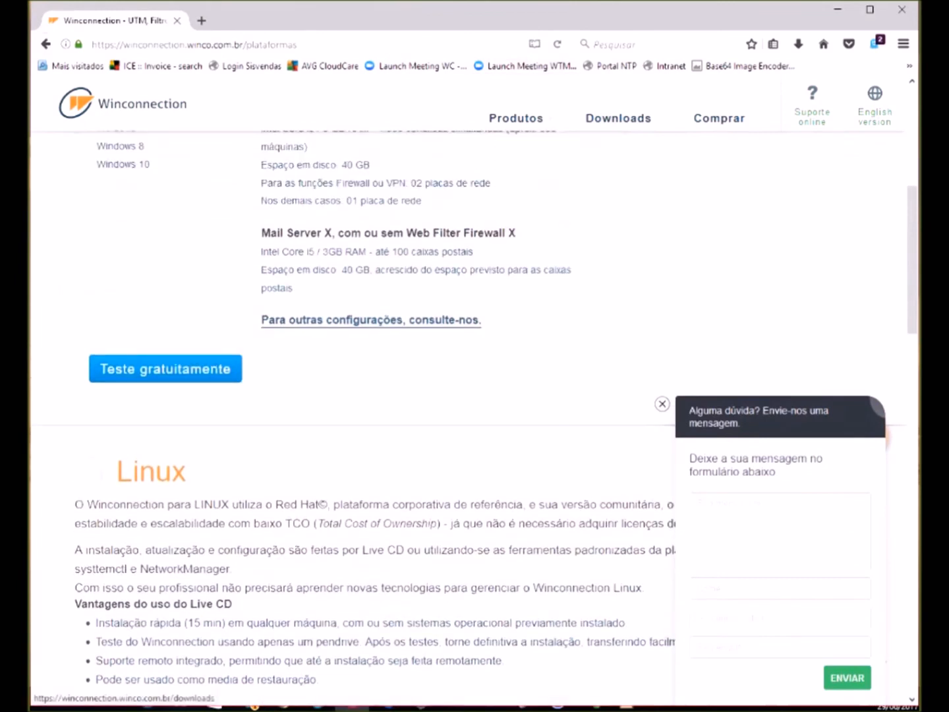
click(812, 108)
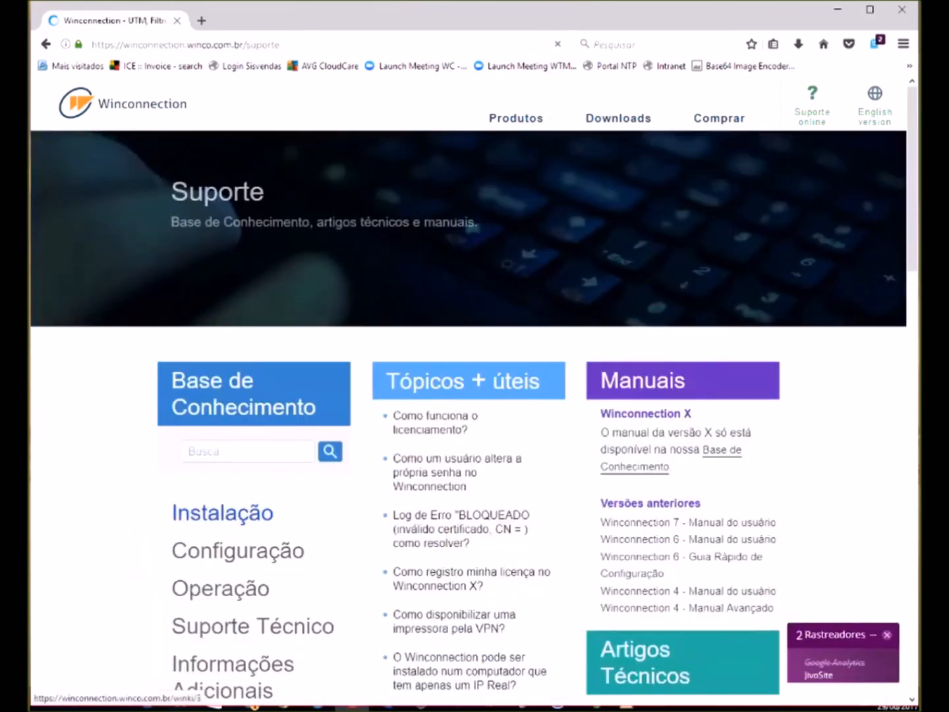
click(222, 511)
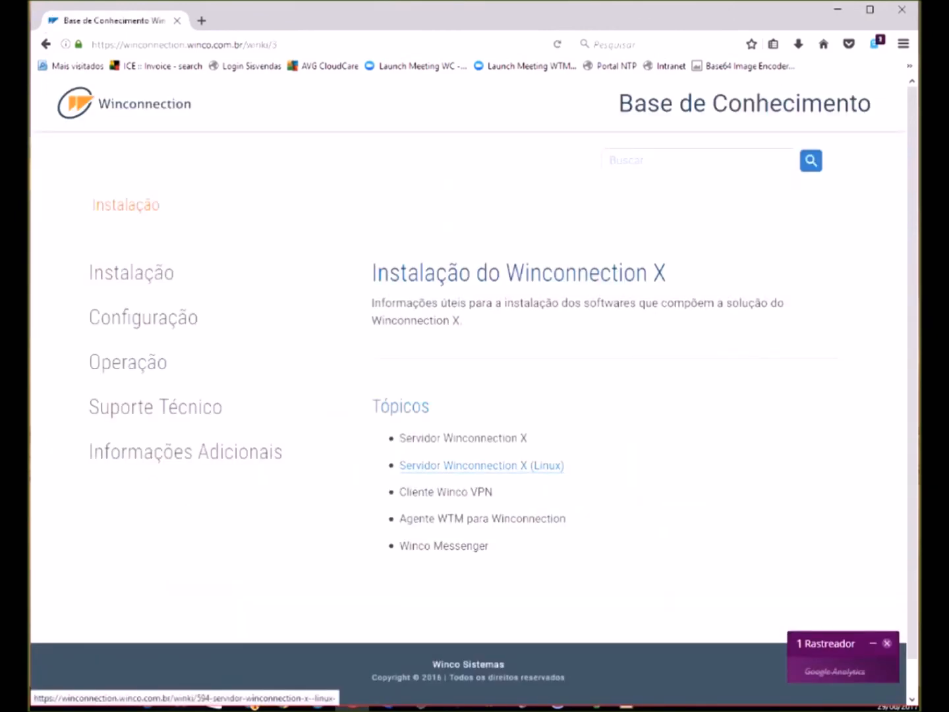
click(481, 466)
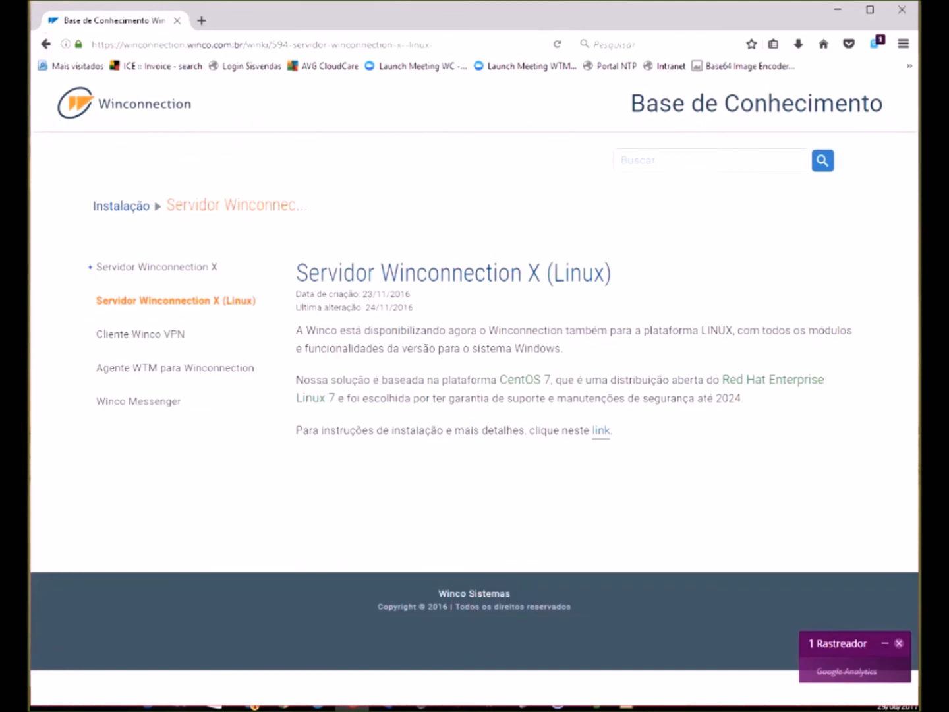
click(602, 430)
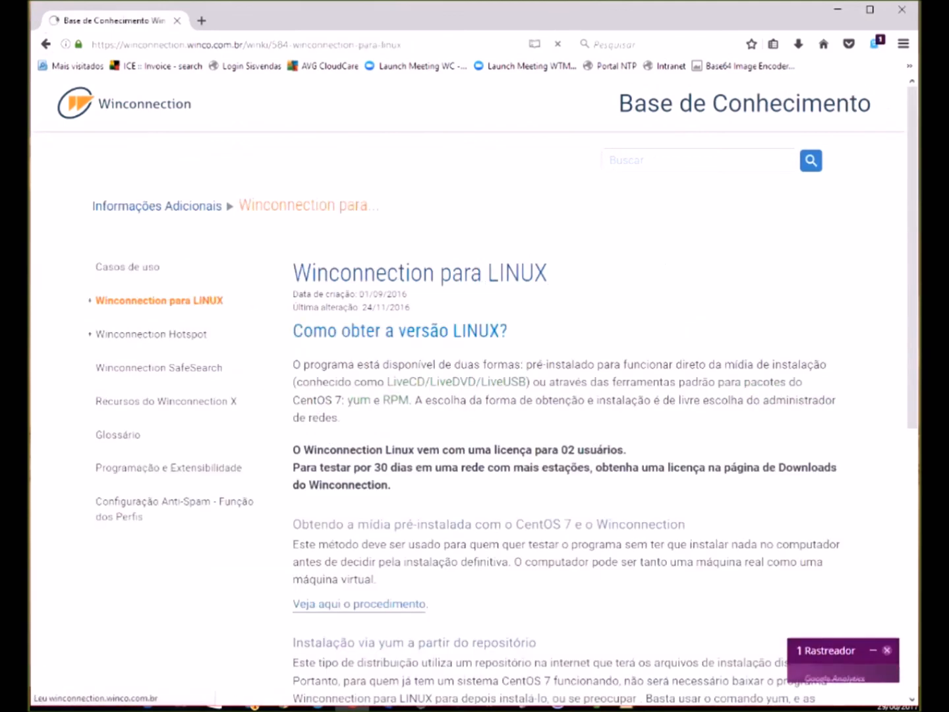
- Open the pre-installed image article and scroll down to its USB drive instructions
scroll(602, 431, down, 1)
scroll(475, 395, down, 4)
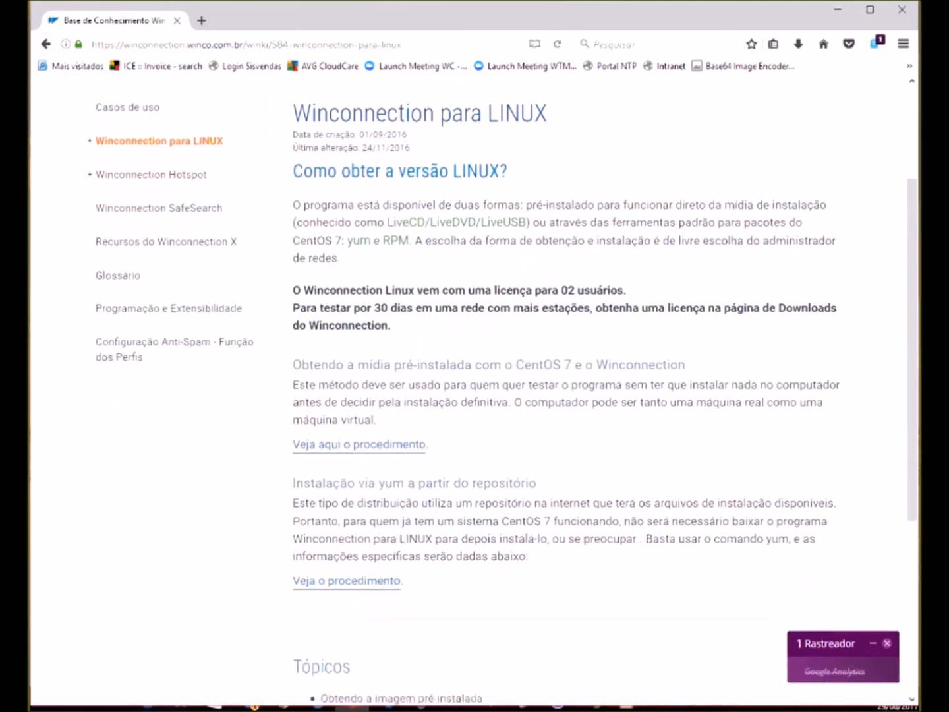
click(360, 445)
scroll(475, 395, down, 5)
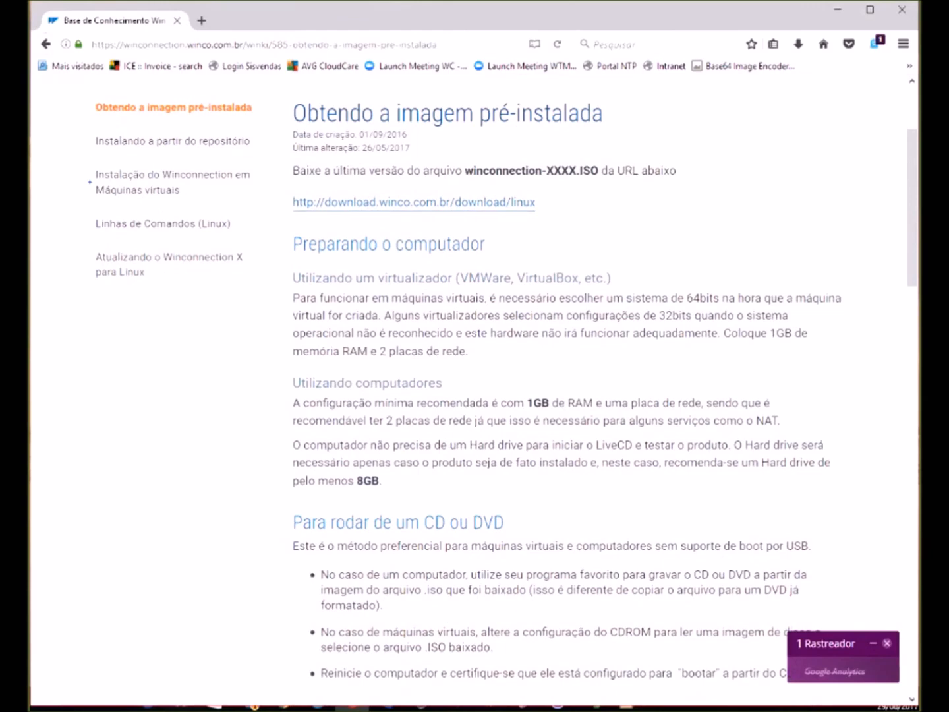
scroll(474, 395, down, 15)
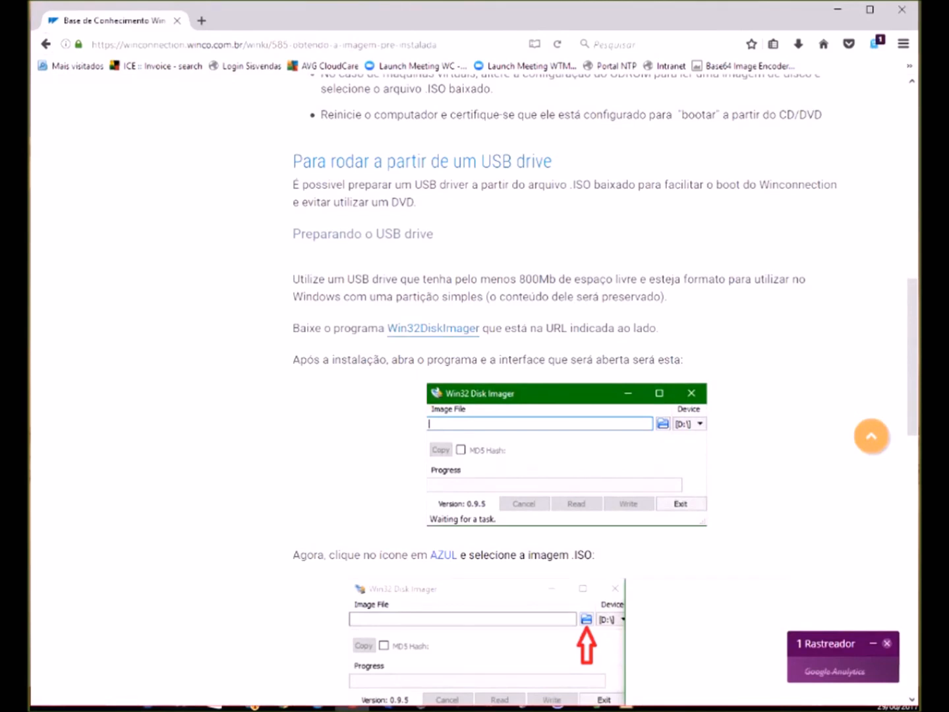
scroll(475, 396, down, 7)
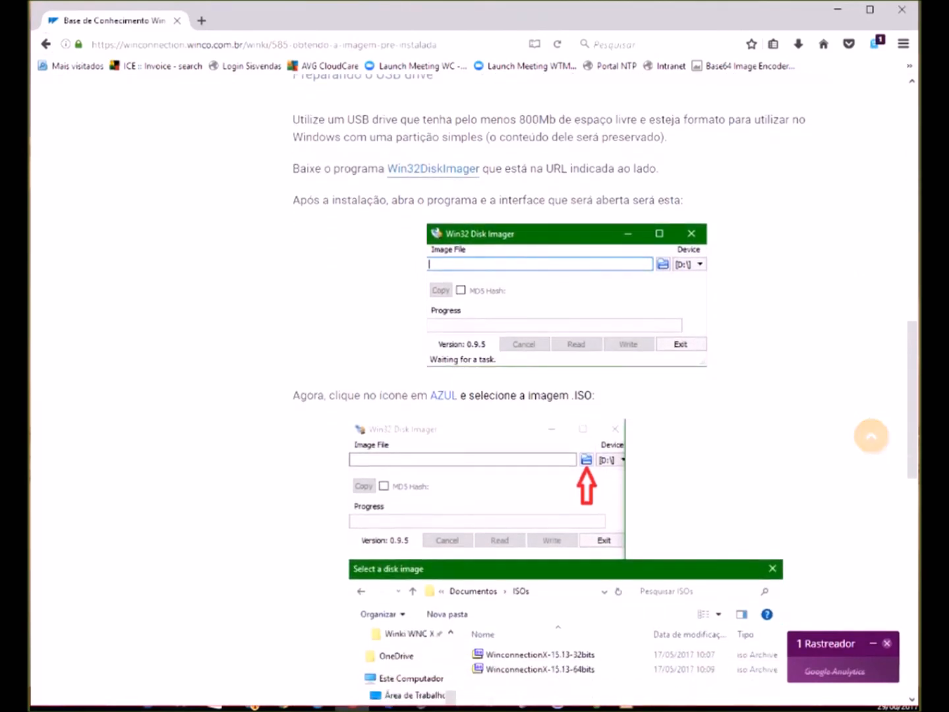
scroll(475, 395, down, 5)
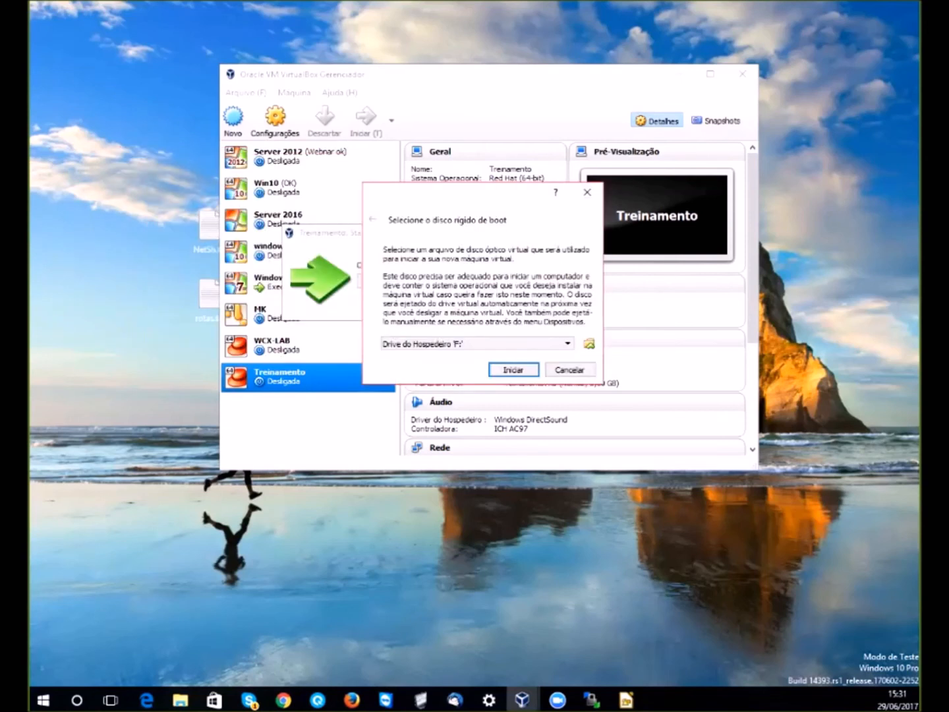
- Choose WinconnectionX-10.20-64bits.iso instead of host drive F: as Treinamento's boot disk, and start
click(567, 344)
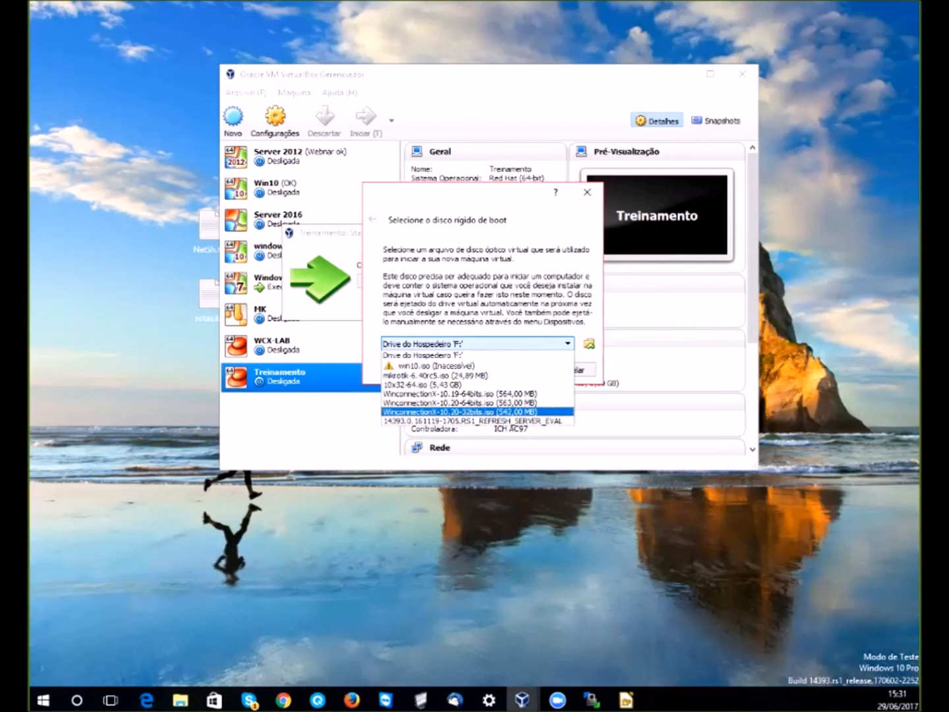
click(460, 402)
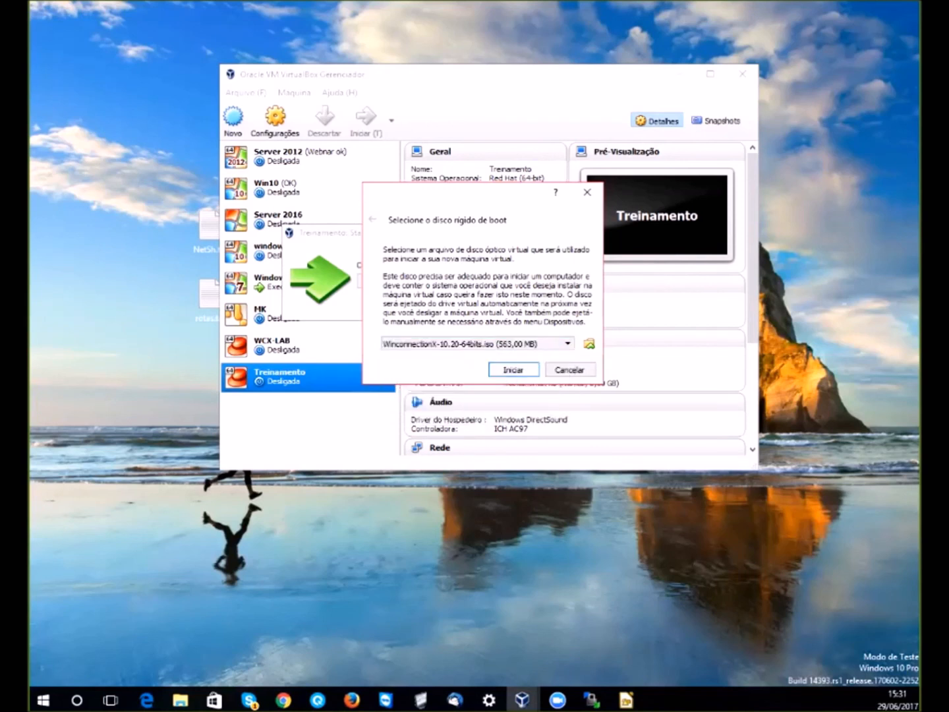
key(Return)
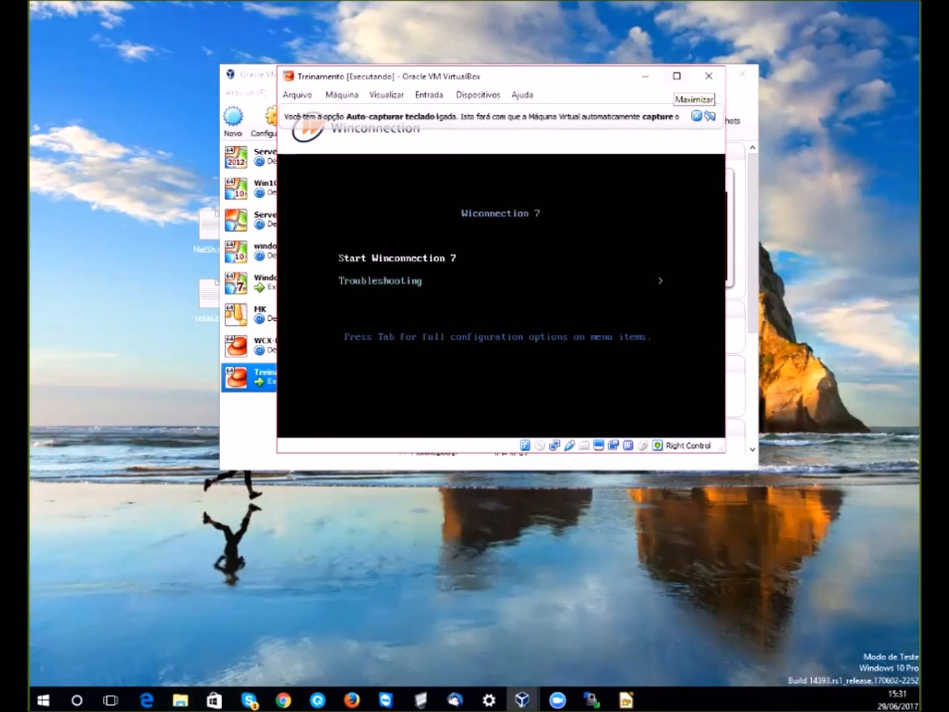
- Maximize Treinamento, boot 'Start Winconnection 7', and dismiss the keyboard and mouse notices
click(676, 77)
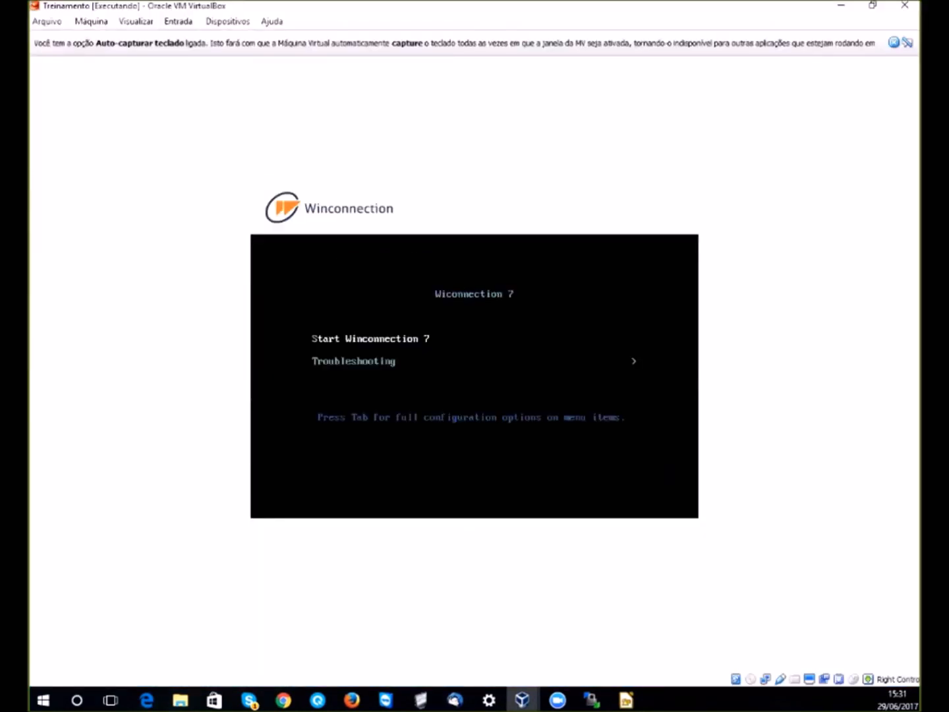
key(Return)
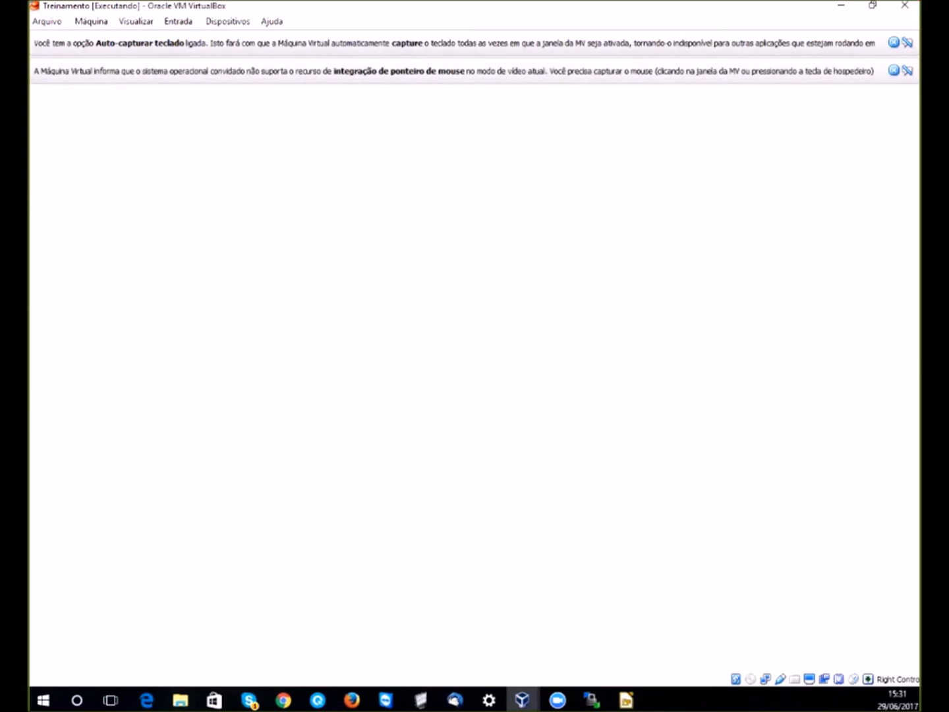
click(894, 43)
click(893, 43)
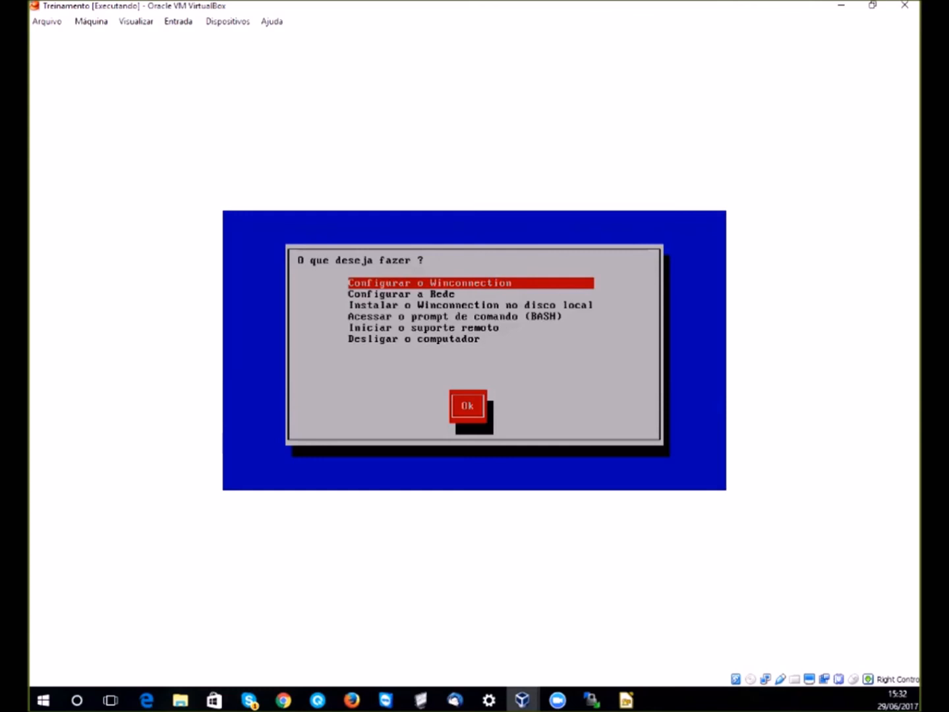
- Install Winconnection on the whole local disk, confirming the erase with 'confirmo'
key(Down)
key(Down)
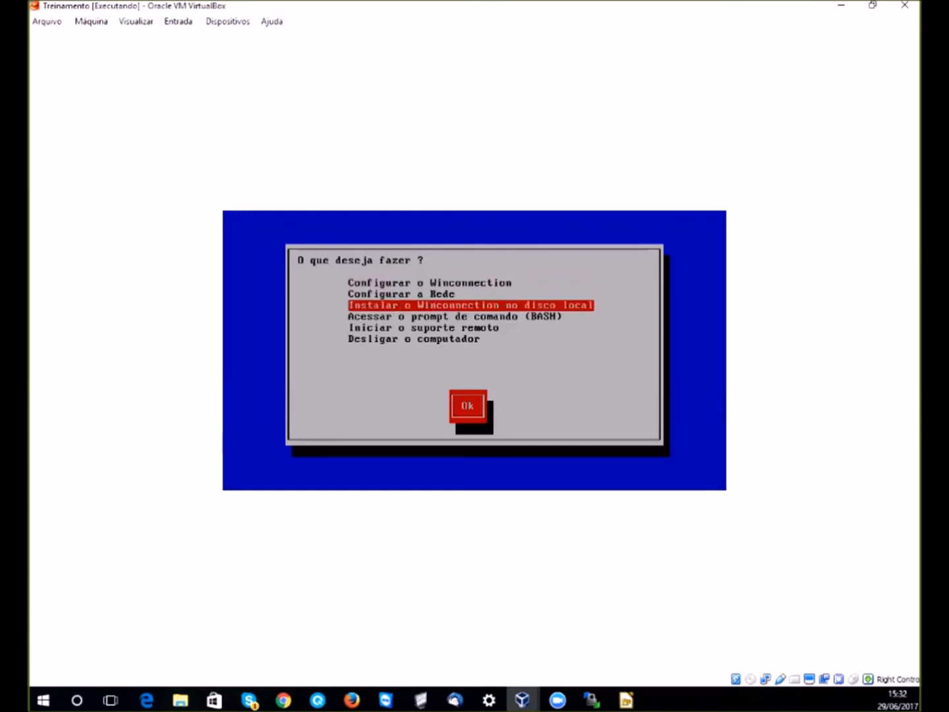
key(Return)
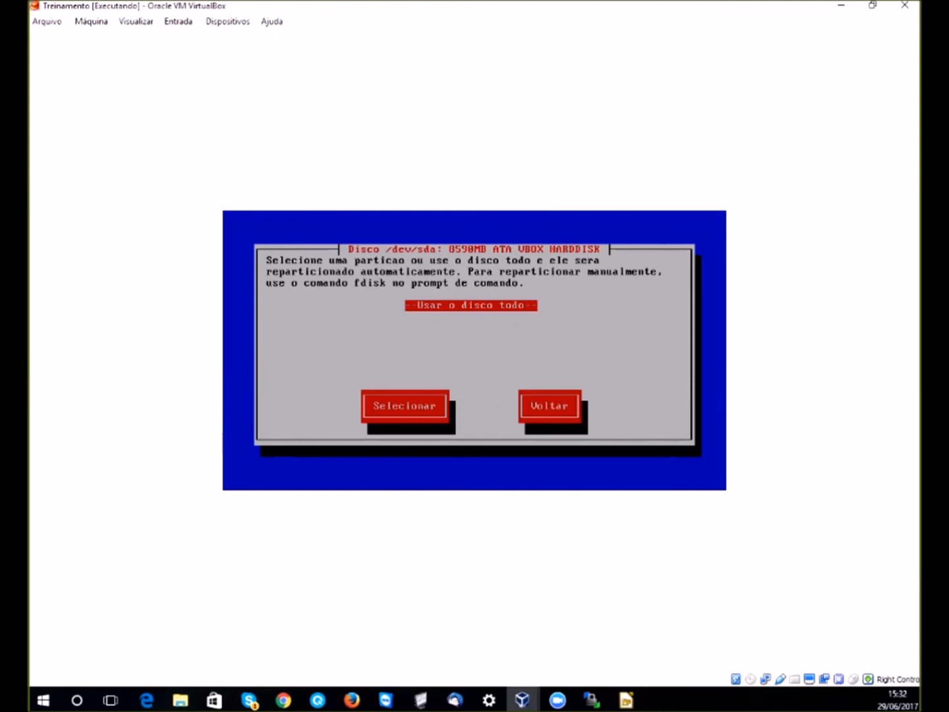
key(Return)
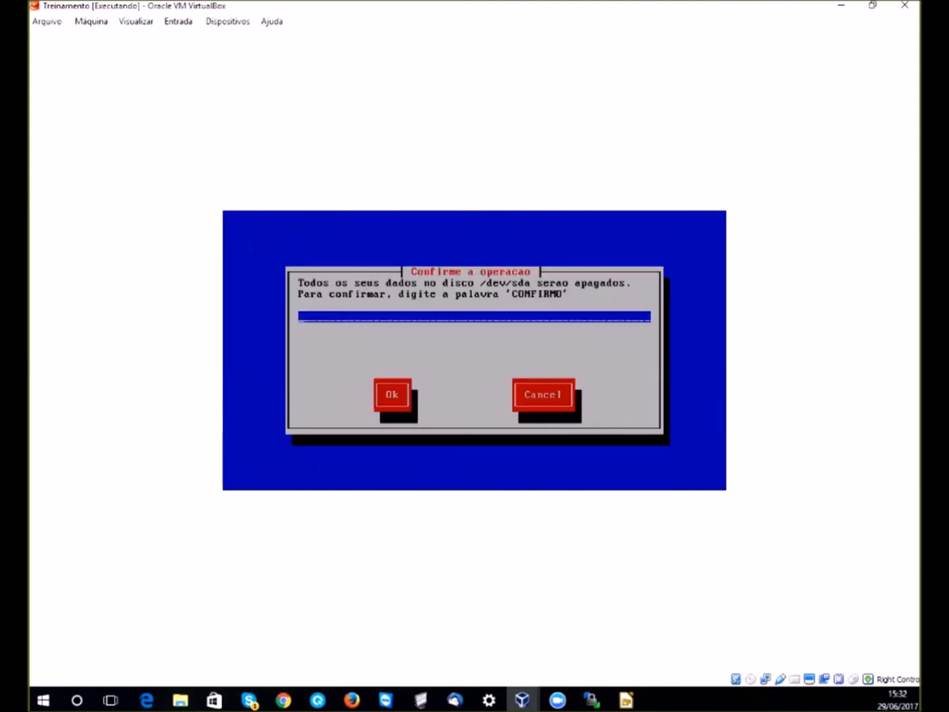
text(confirmo)
key(Return)
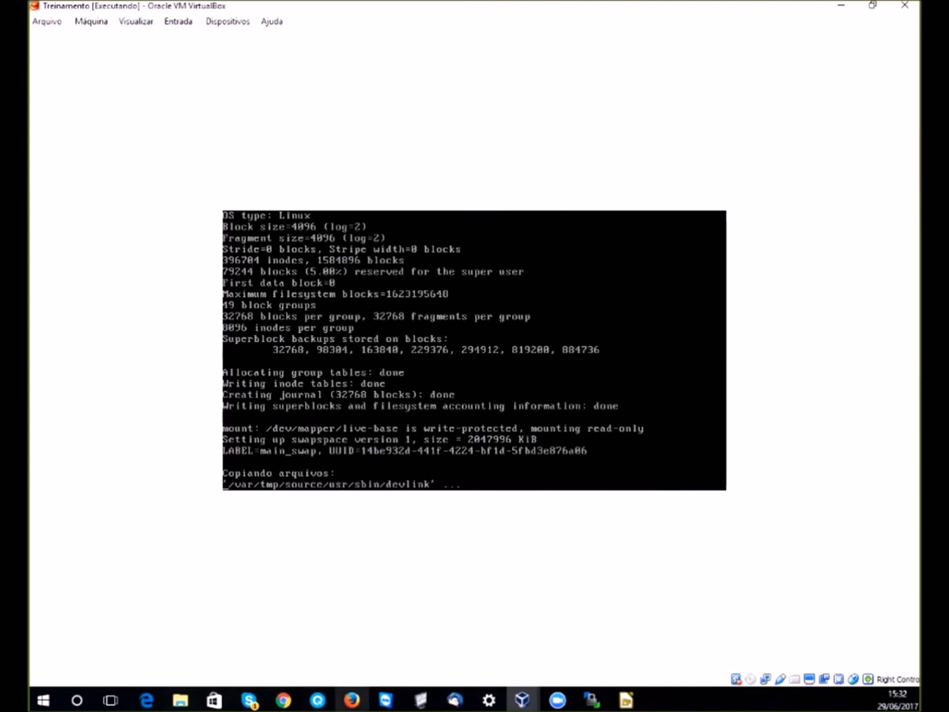
- While files copy, switch back to the Firefox pre-installed image article
click(78, 700)
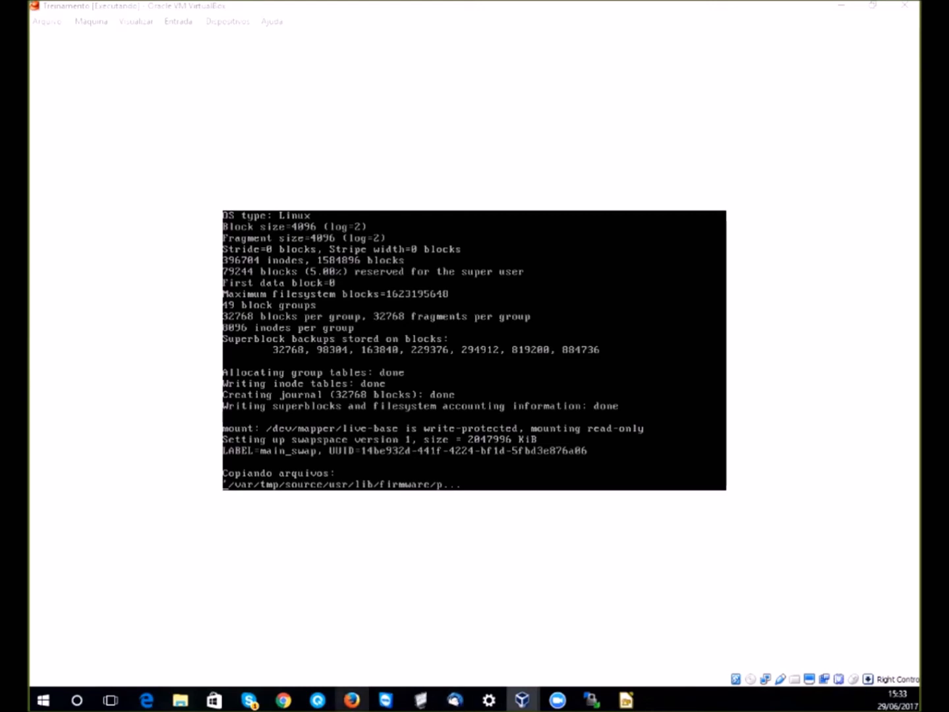
mouse_move(351, 700)
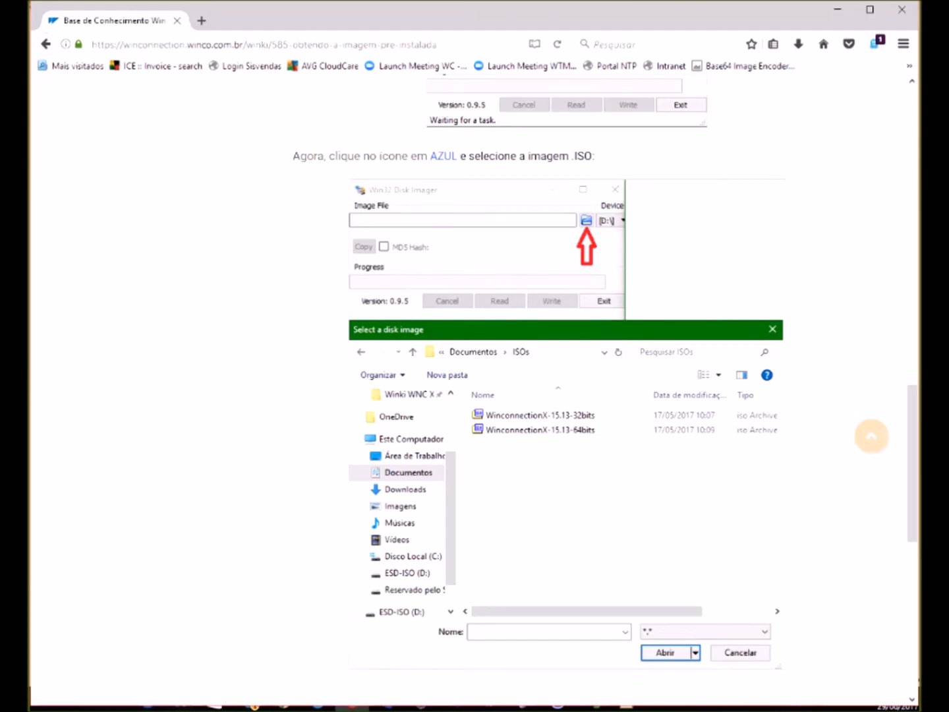
- Leave Firefox and return to the Treinamento VM window with Alt+Tab
key(alt+Tab)
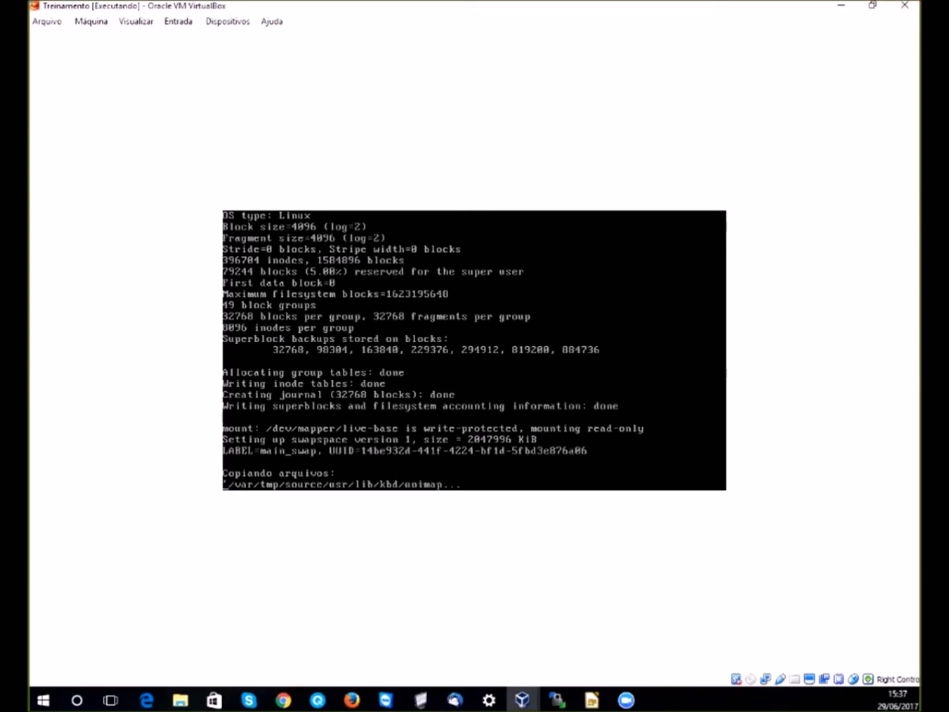
- Close the Treinamento VM window and confirm powering off the machine
click(905, 5)
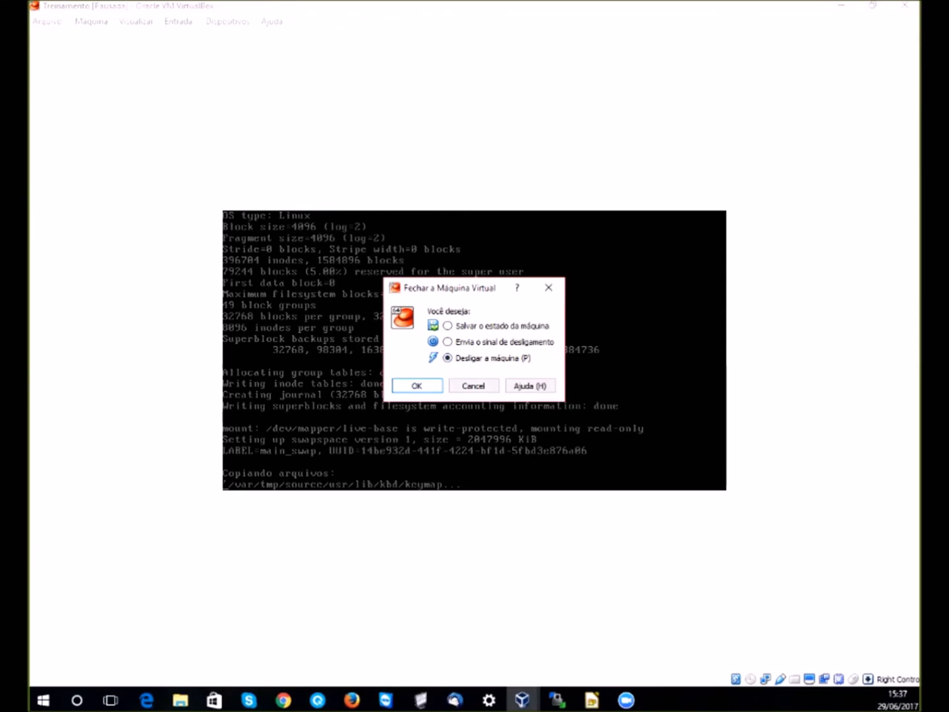
key(Return)
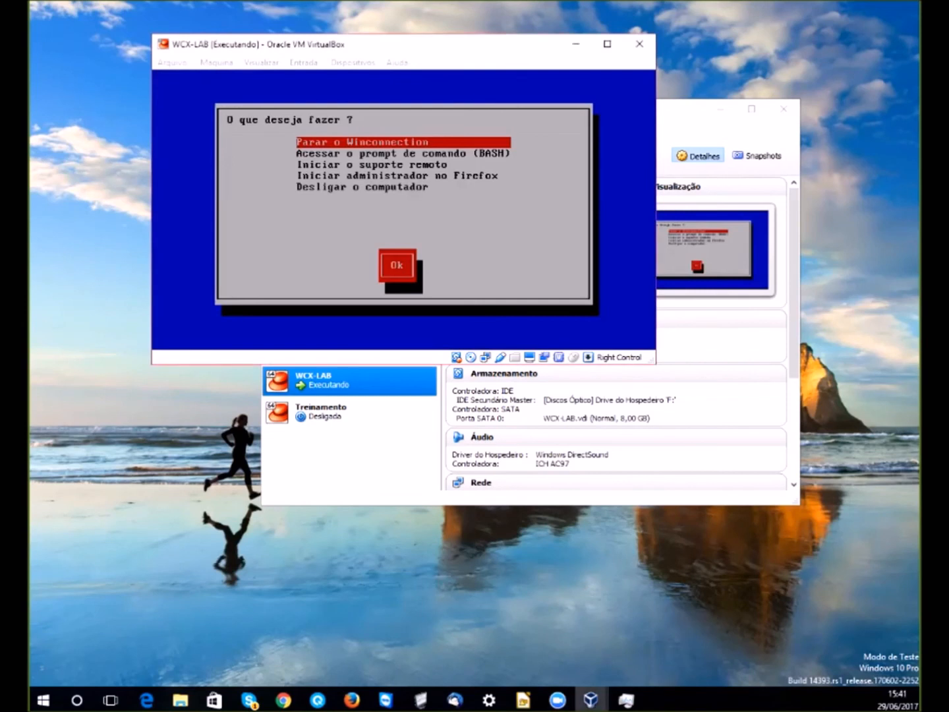
- Move the WCX-LAB window lower and run 'Iniciar o suporte remoto' from the menu
drag(472, 43, 566, 128)
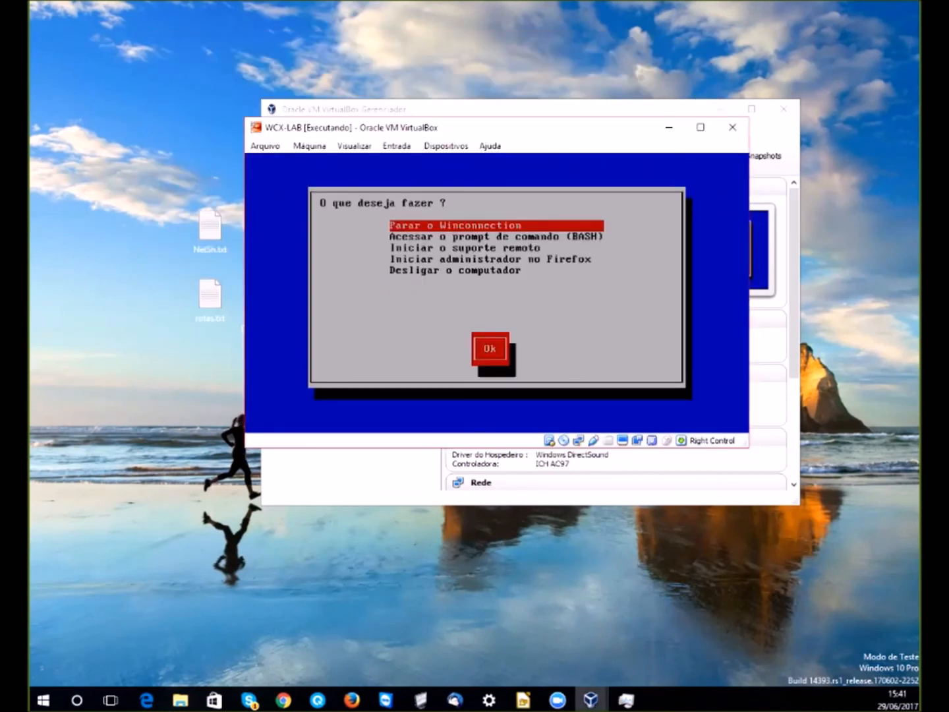
key(Down)
key(Up)
key(Down)
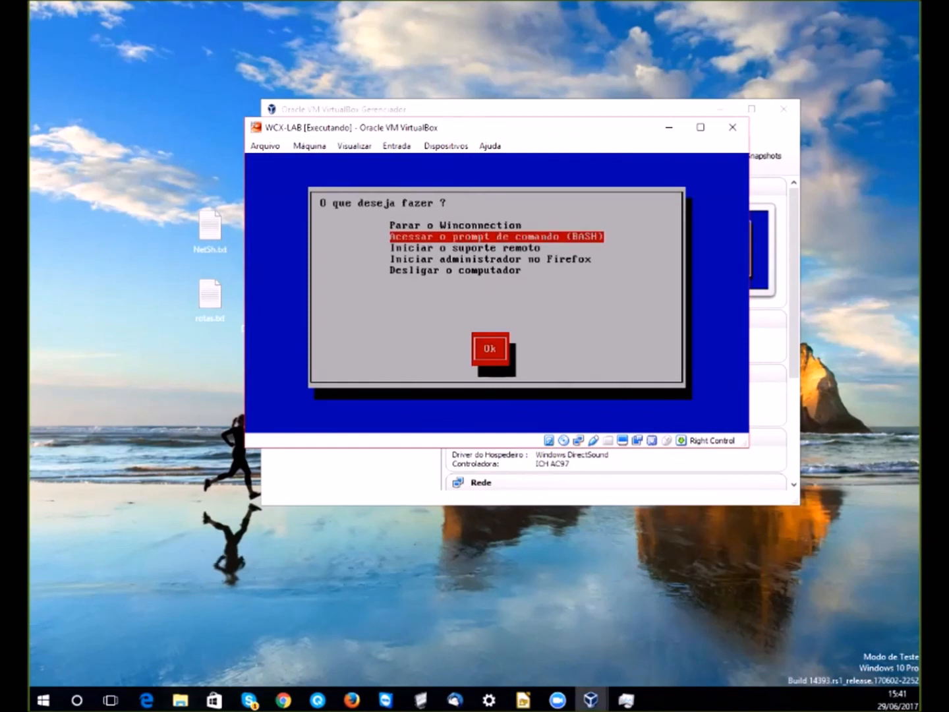
key(Down)
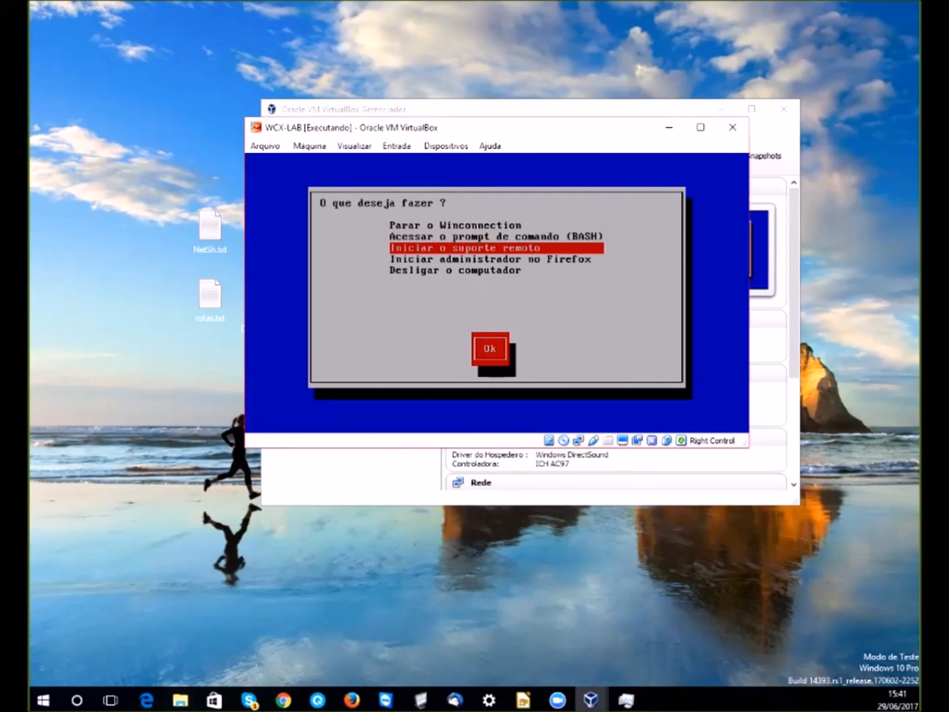
key(Down)
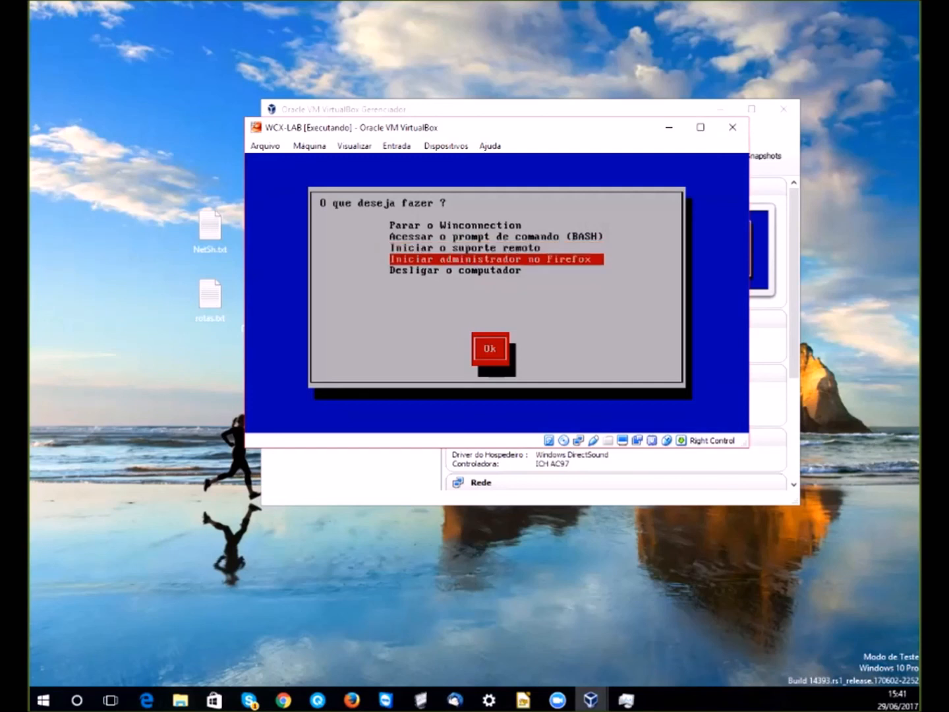
key(Up)
key(Up)
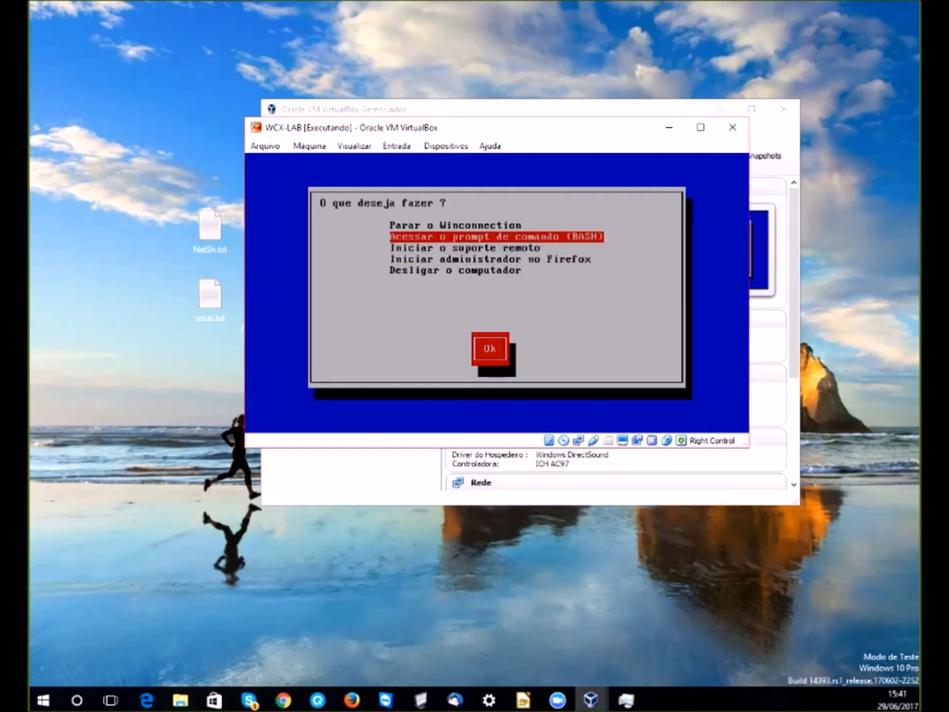
key(Down)
key(Return)
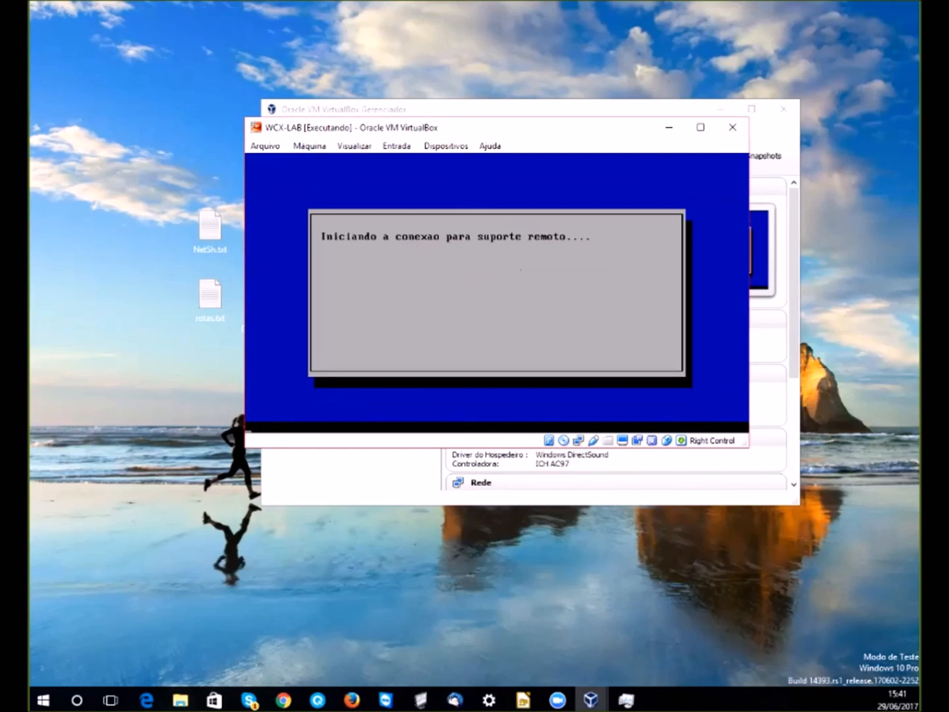
- Refocus the WCX-LAB machine and dismiss the 'Conexao estabelecida' confirmation with Ok
key(Control_R)
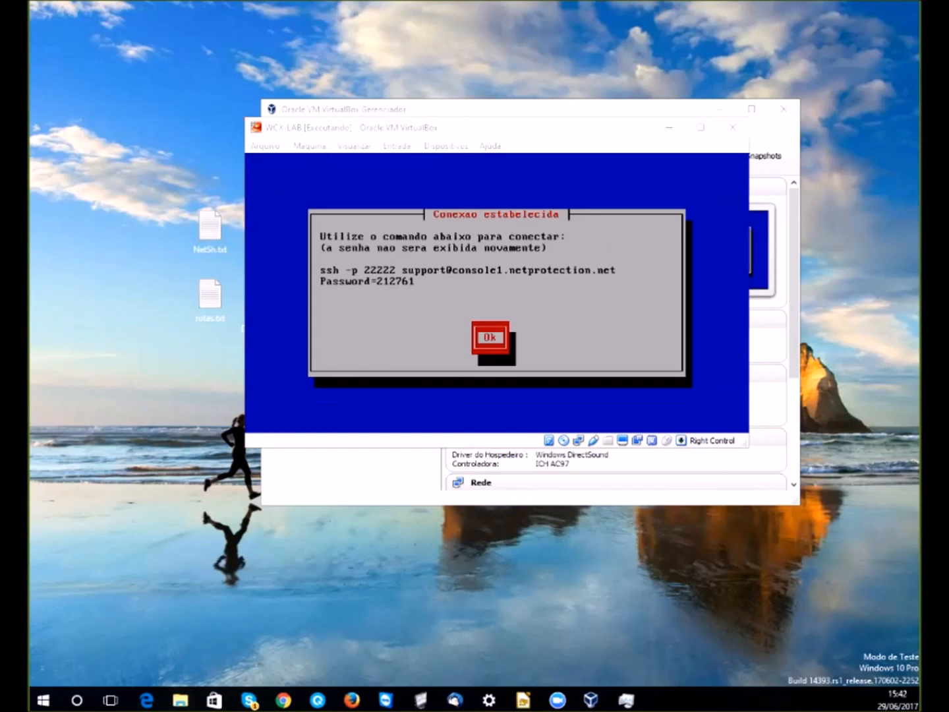
key(alt+Tab)
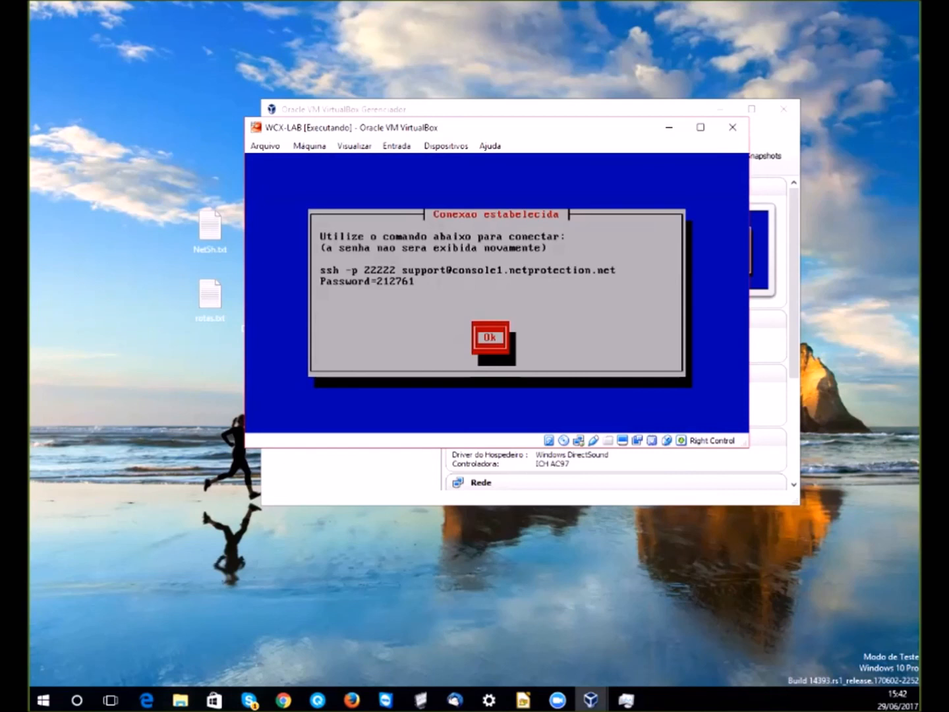
key(Return)
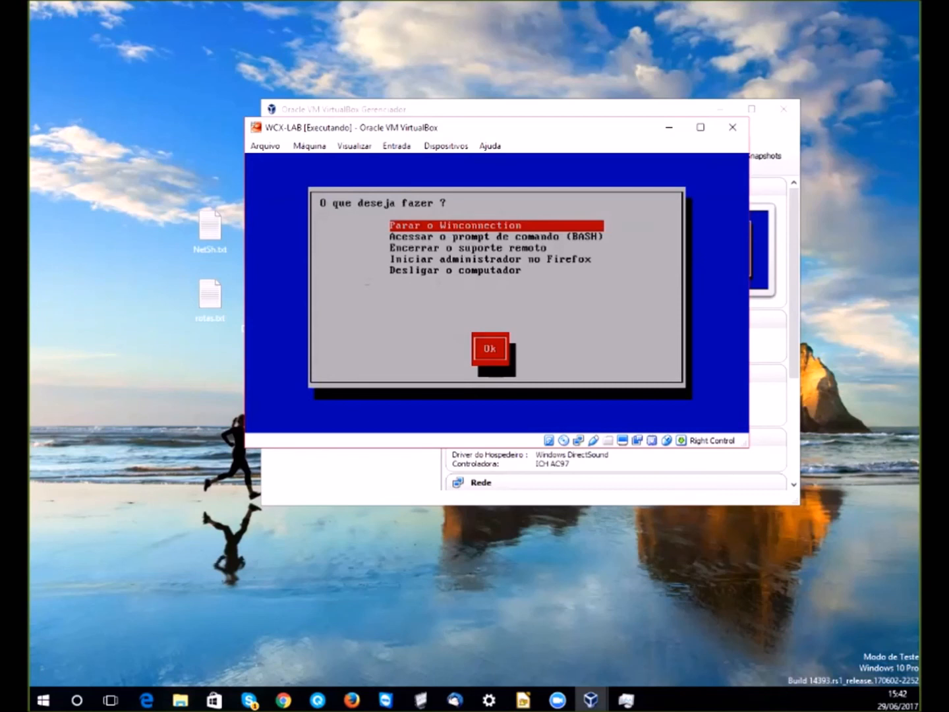
- Launch the Winconnection administrator in Firefox, then close its tab to return to the appliance menu
key(Down)
key(Down)
key(Down)
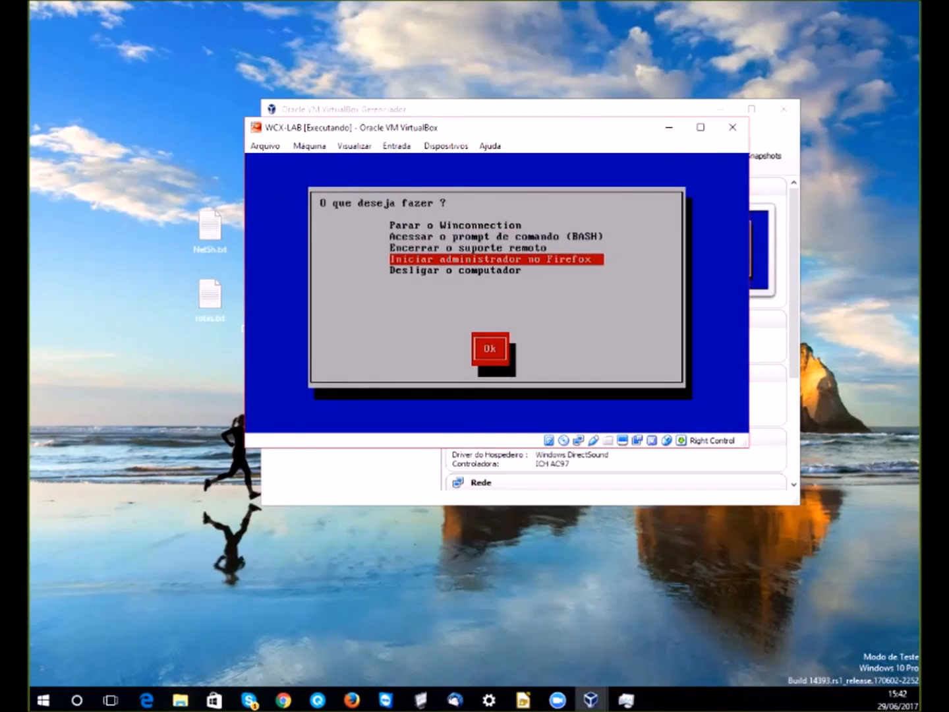
key(Return)
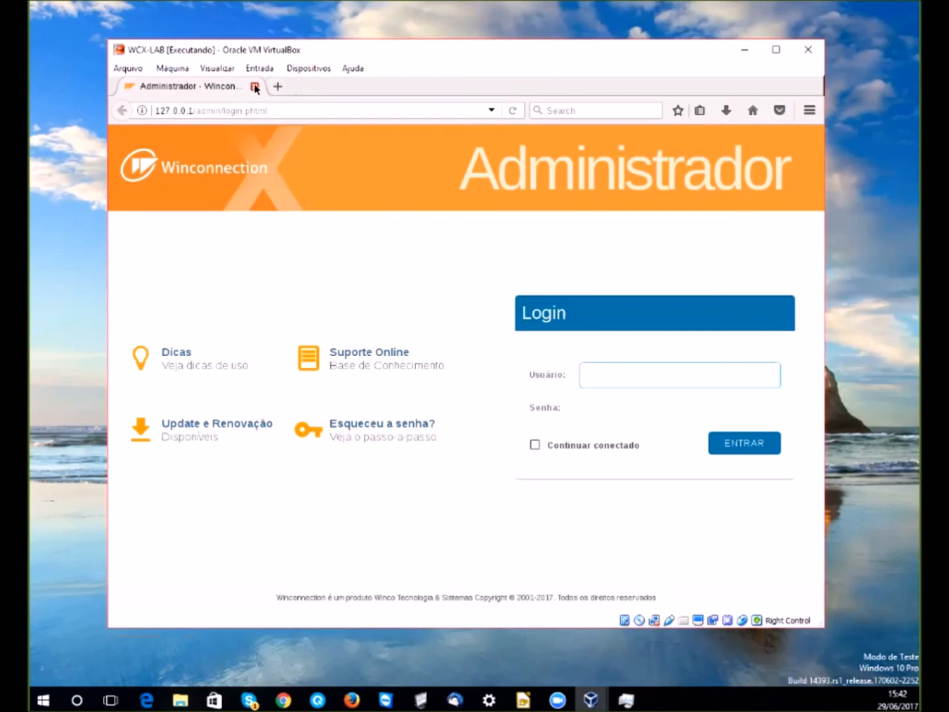
click(256, 89)
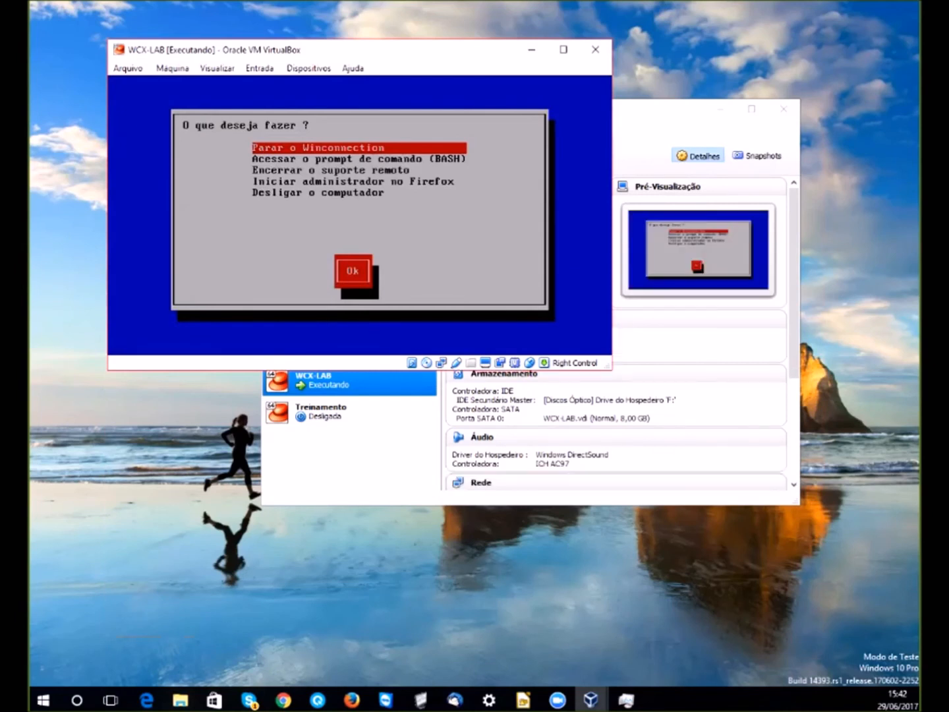
- Run 'Parar o Winconnection', acknowledge the stopped message, and highlight 'Configurar o Winconnection'
key(Down)
key(Down)
key(Up)
key(Up)
key(Return)
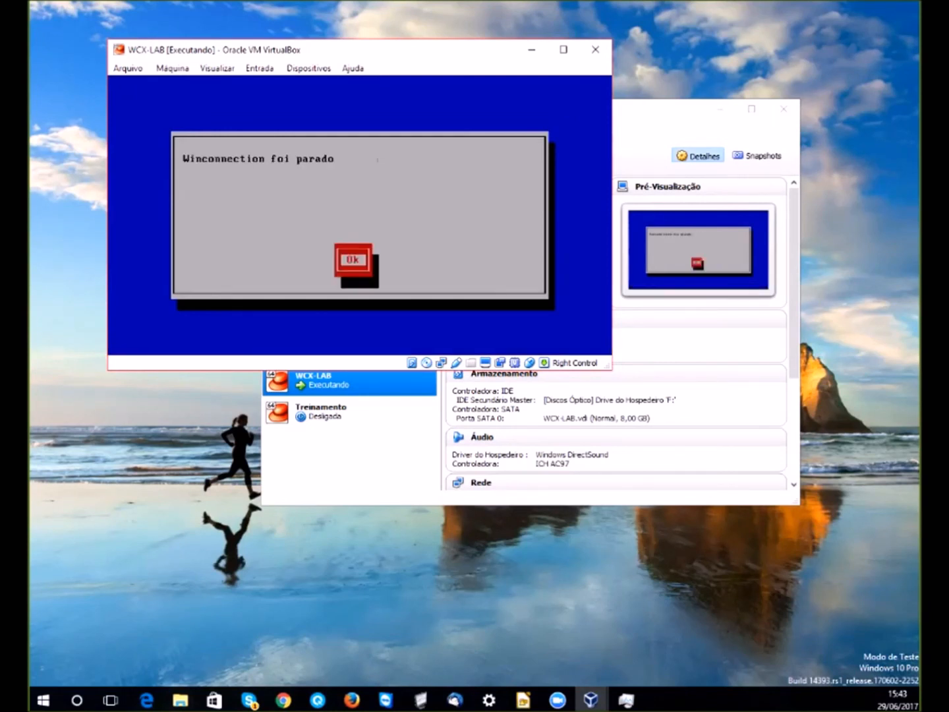
key(Return)
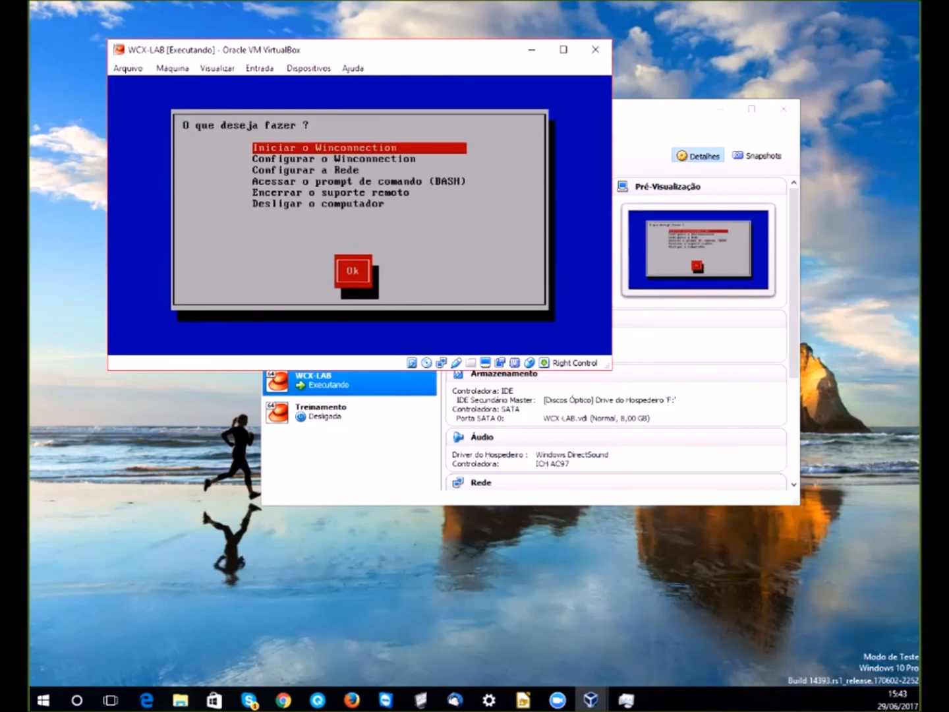
key(Down)
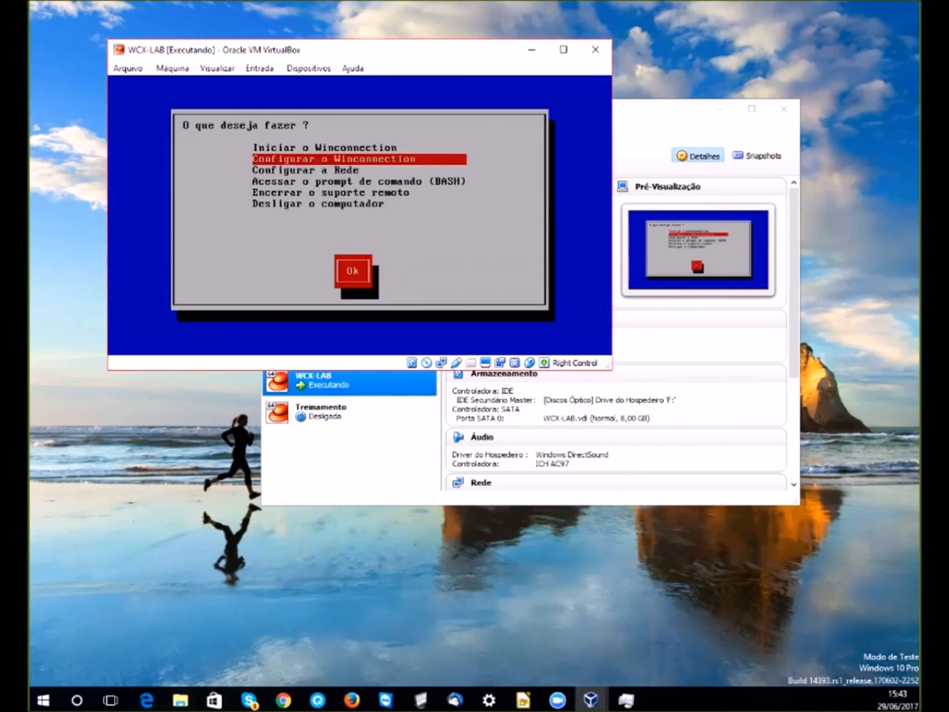
key(Up)
key(Down)
key(Down)
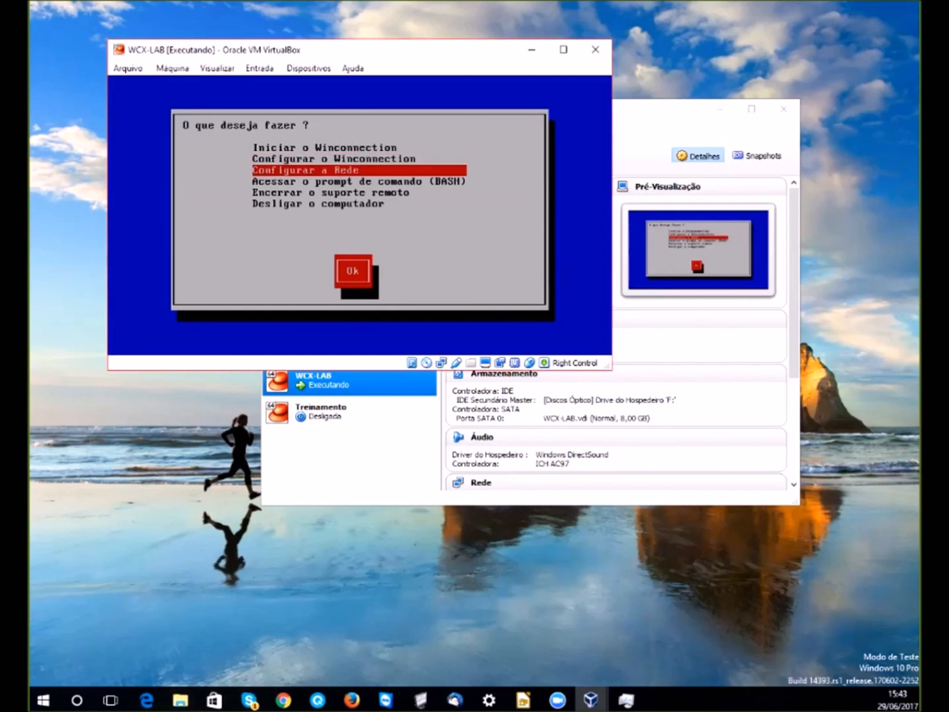
key(Up)
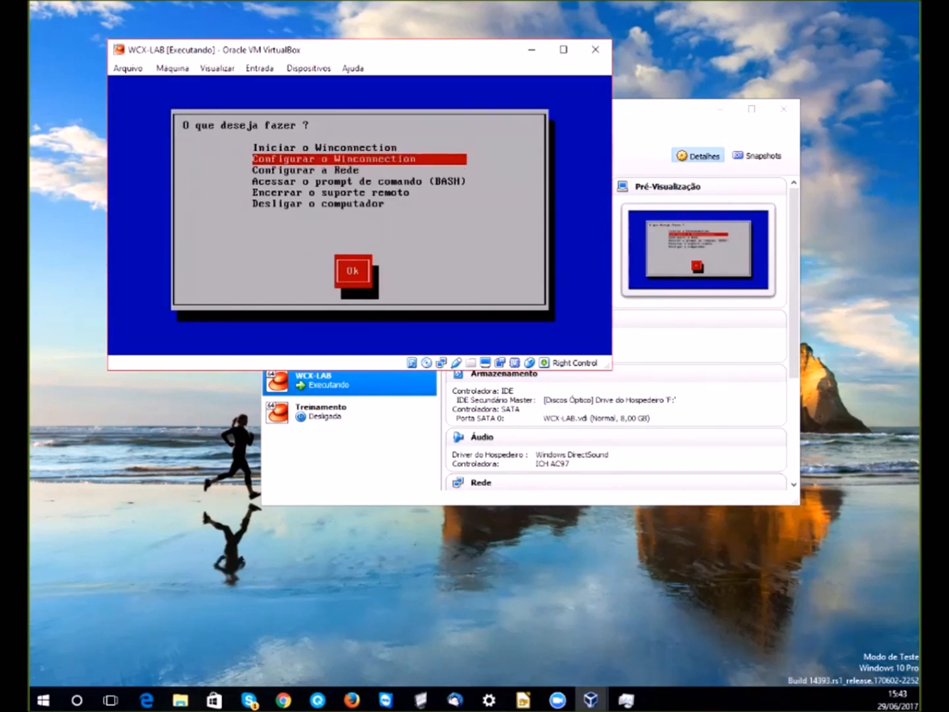
- Open and cancel the basic configuration form, then choose 'Configurar a Rede' to list the adapters
key(Return)
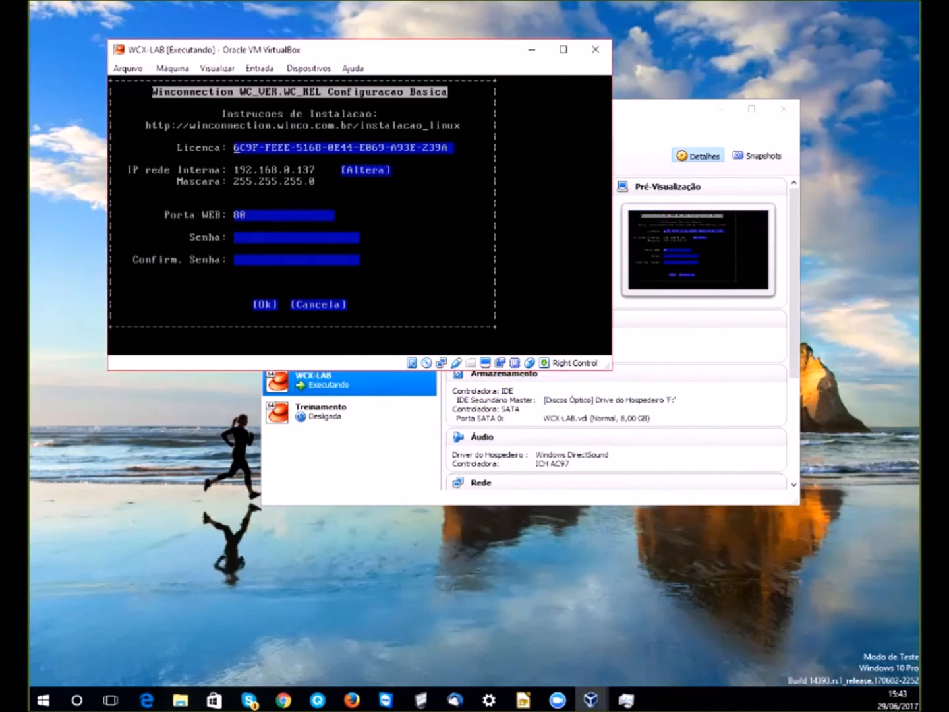
key(Escape)
key(Down)
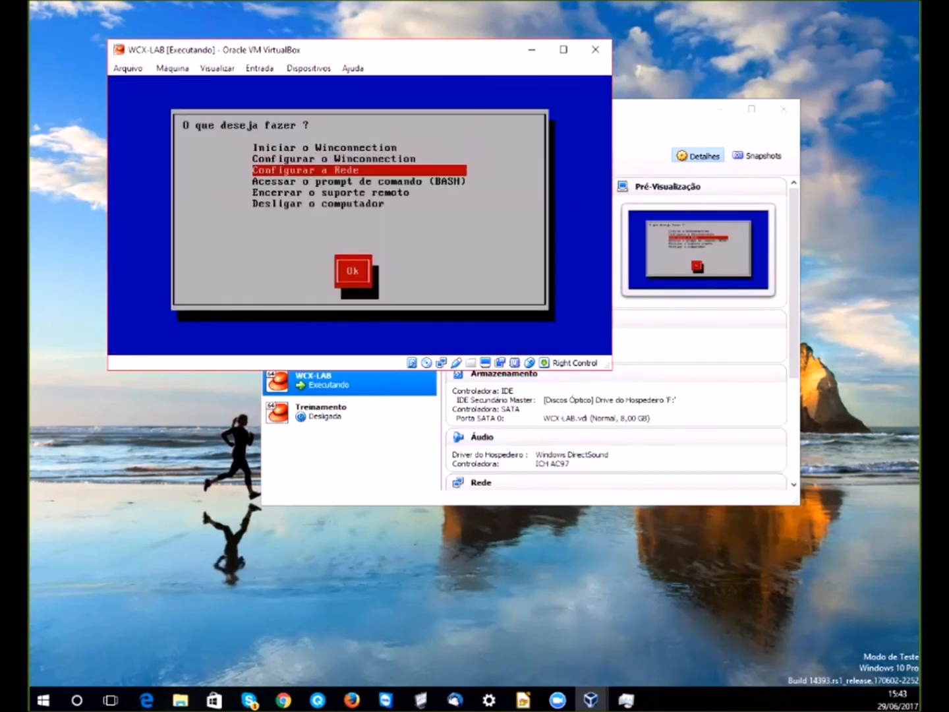
key(Down)
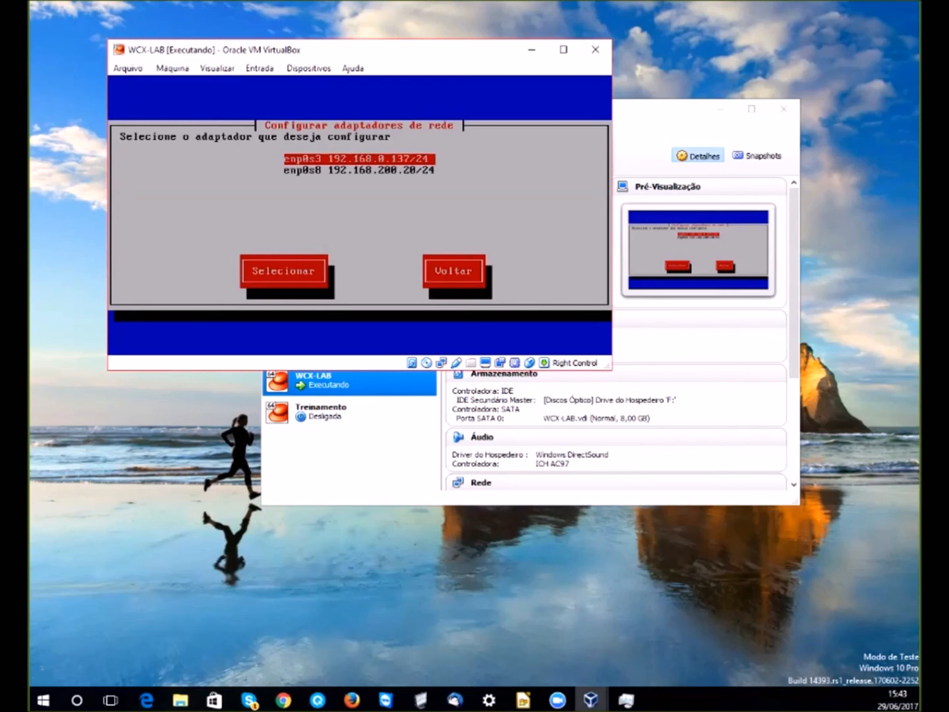
- Look over adapters enp0s3 and enp0s8, then leave the adapter list unchanged
key(Down)
key(Up)
key(Down)
key(Escape)
- Open 'Configurar o Winconnection' and accept the basic settings to reach the Web Proxy screen
key(Up)
key(Up)
key(Down)
key(Return)
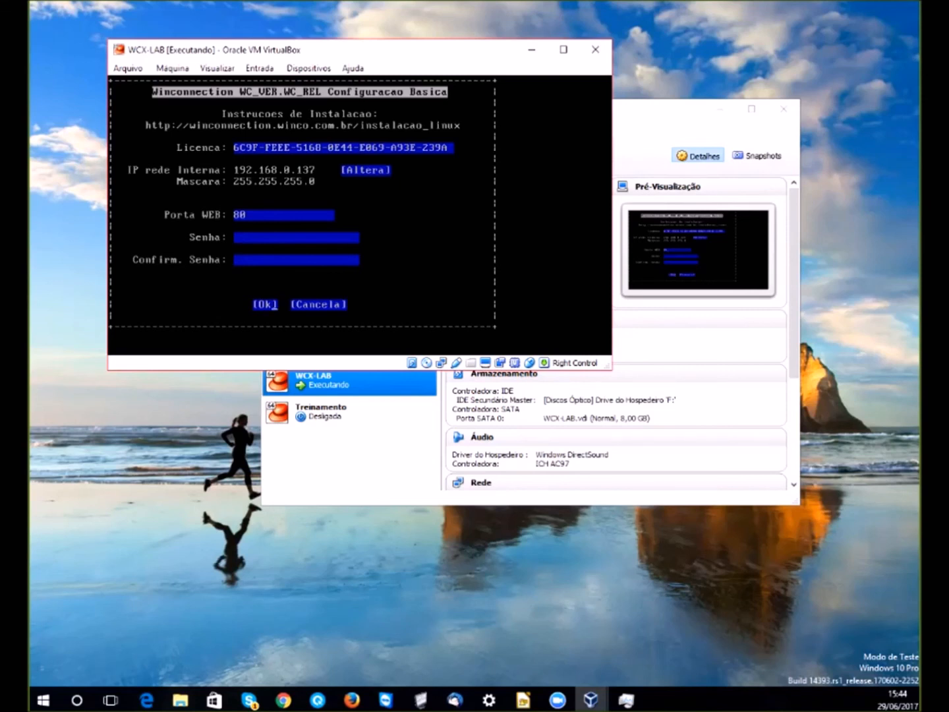
key(Tab)
key(Tab)
key(Return)
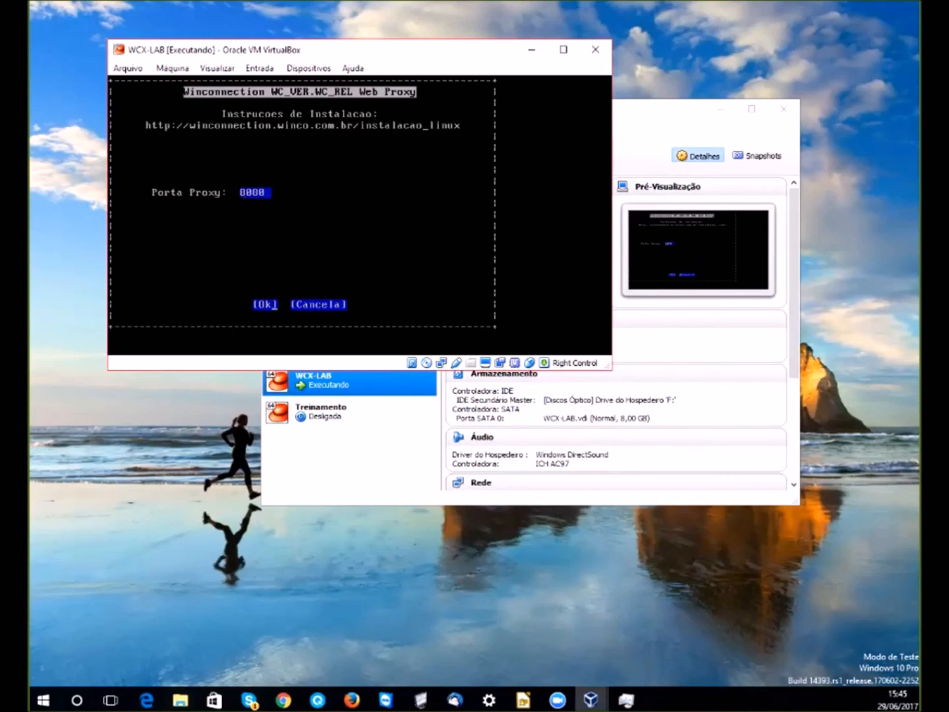
- Accept proxy port 8080 and keep 'Inicia o Winconnection no boot?' set to S
key(Return)
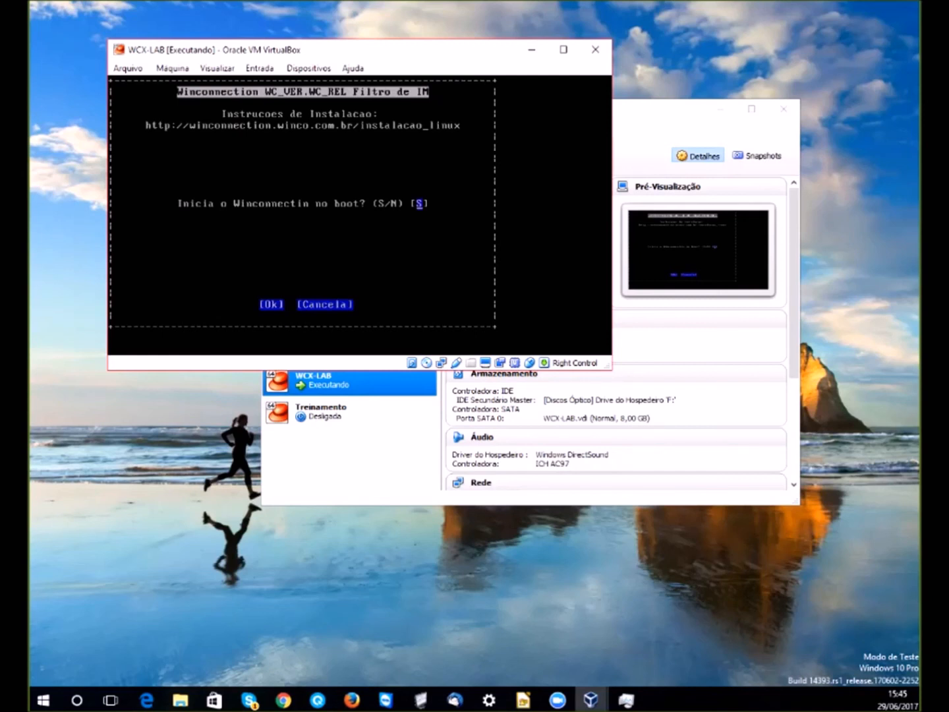
key(Return)
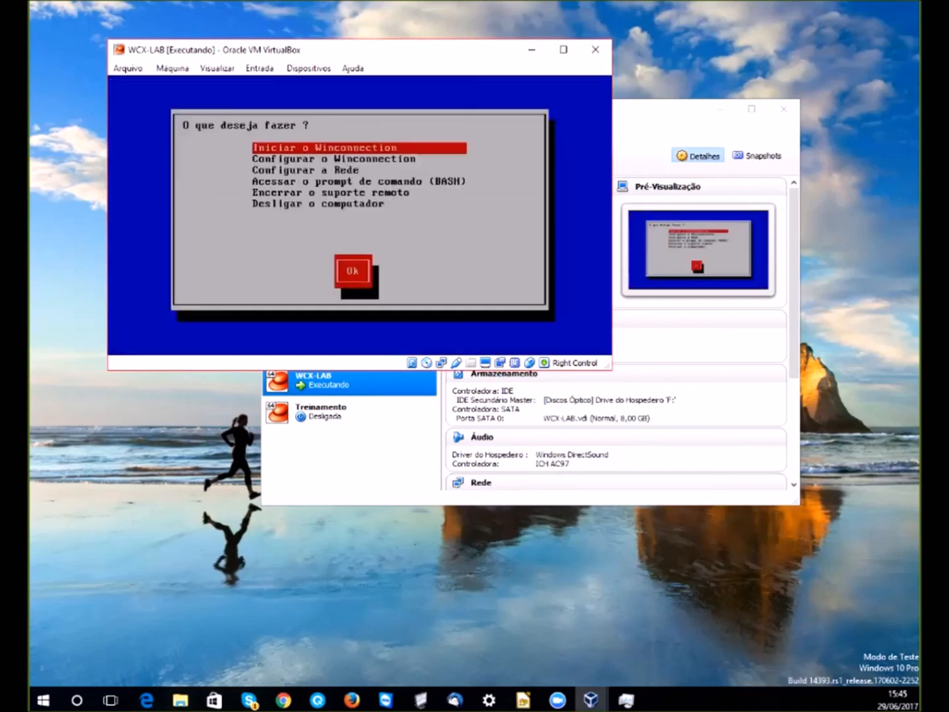
- Run 'Iniciar o Winconnection', dismiss its message, then choose 'Iniciar administrador no Firefox'
key(Down)
key(Up)
key(Return)
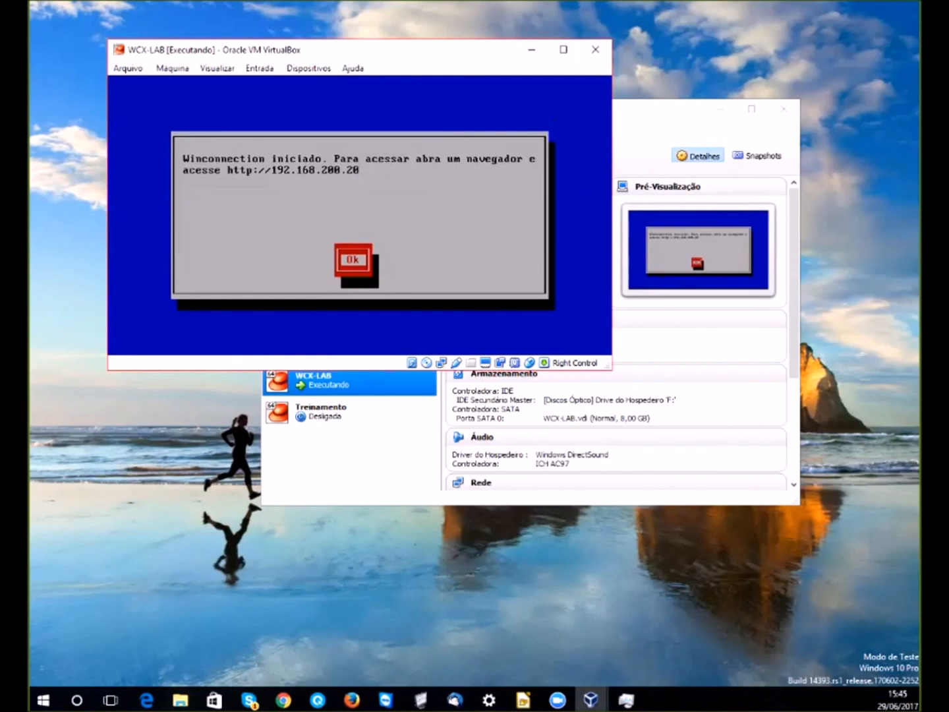
key(Return)
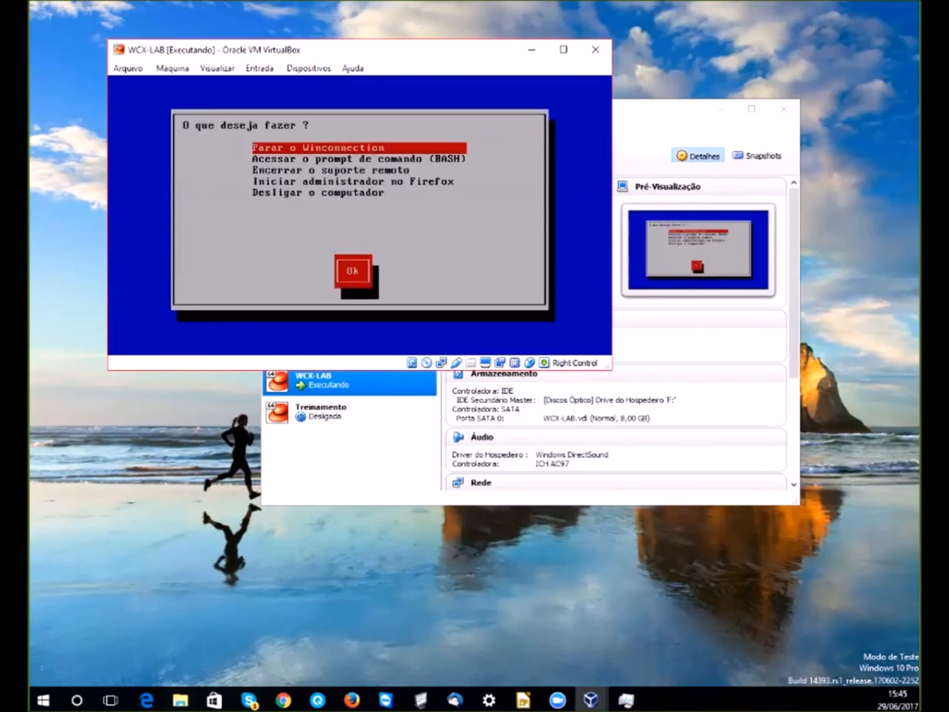
key(Down)
key(Down)
key(Down)
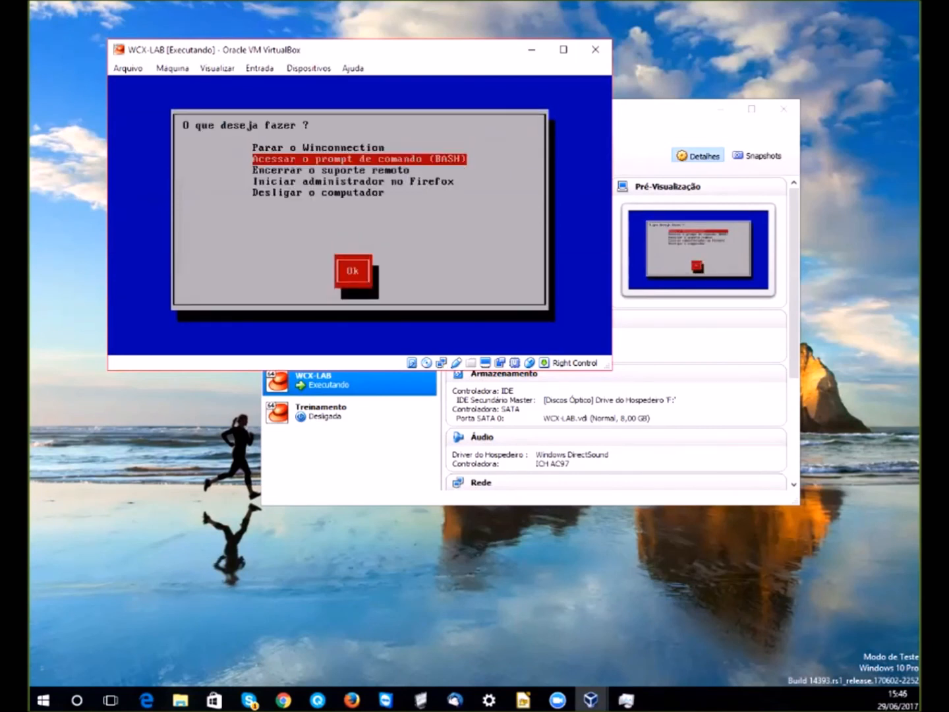
key(Return)
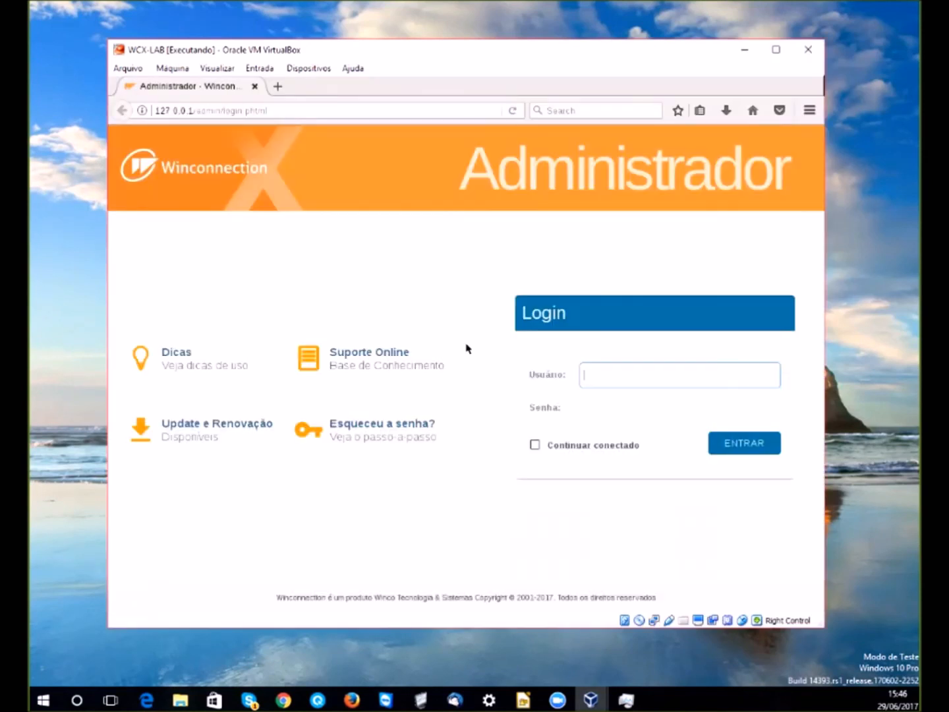
- Log in as 'administrador' with the account password and choose Not Now on Firefox's save-login prompt
text(administrador)
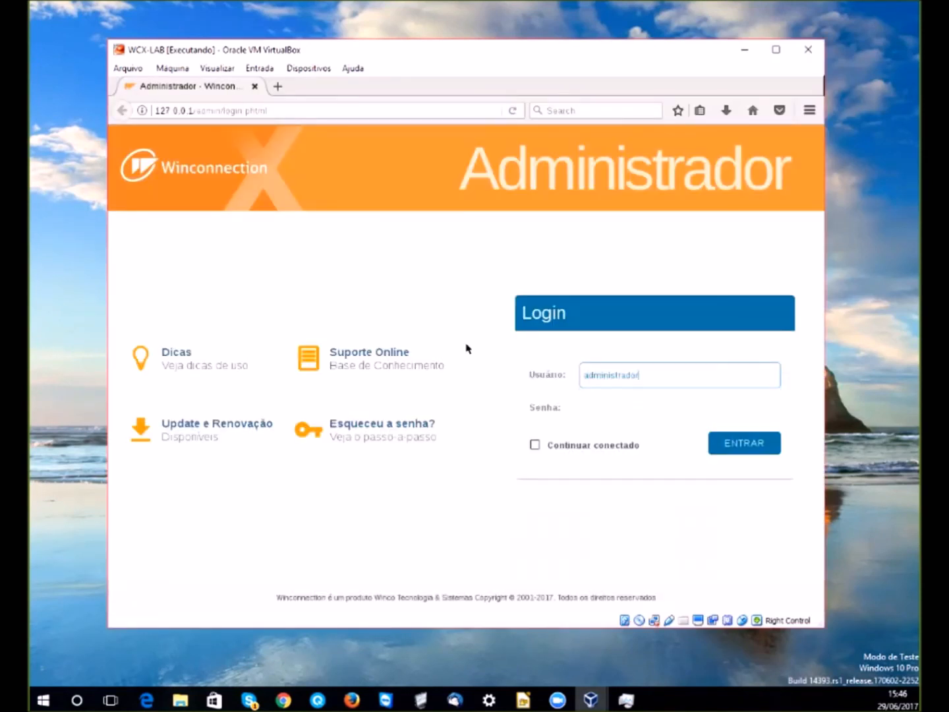
key(Tab)
text(•••)
key(Return)
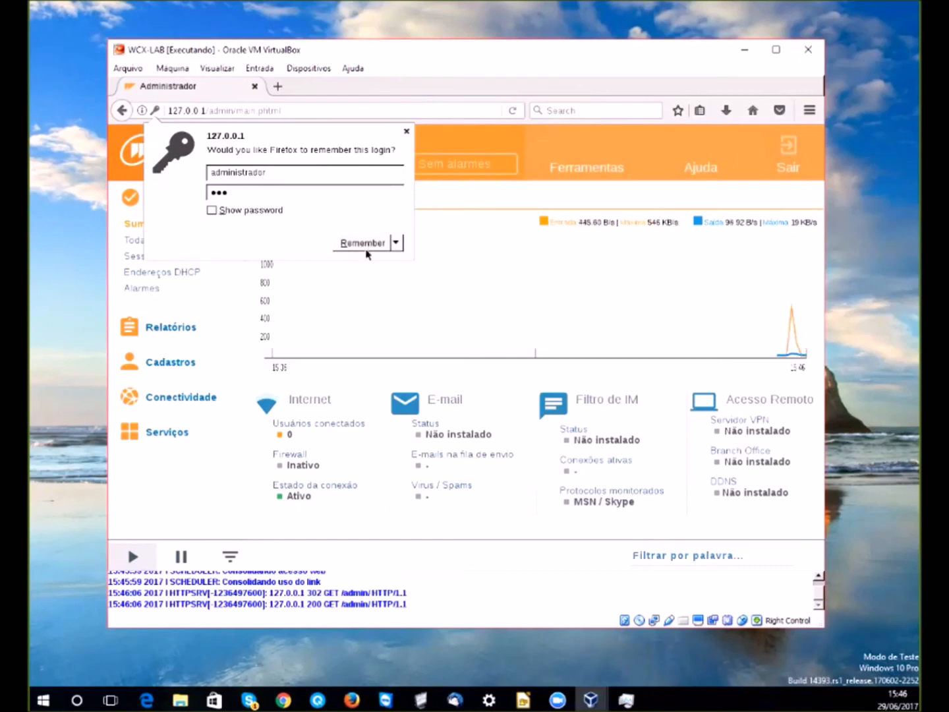
click(396, 243)
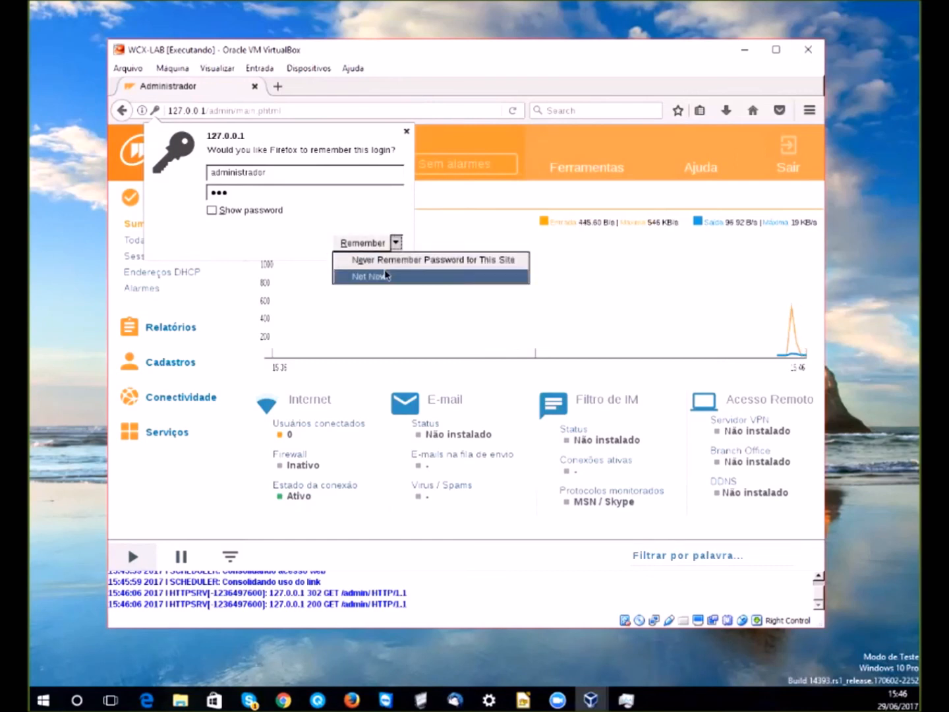
click(387, 275)
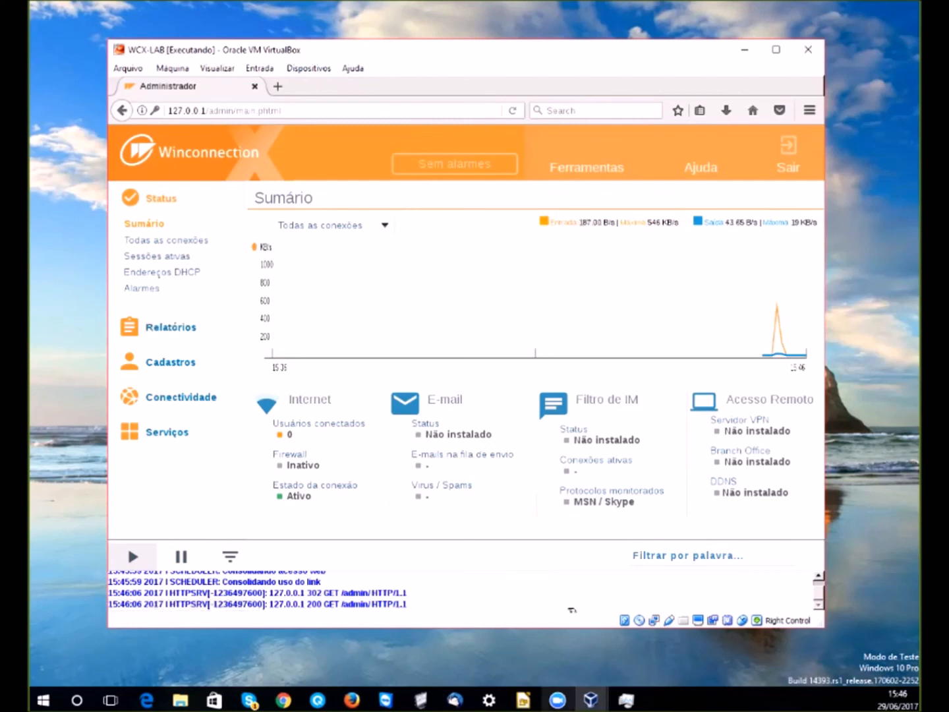
mouse_move(557, 700)
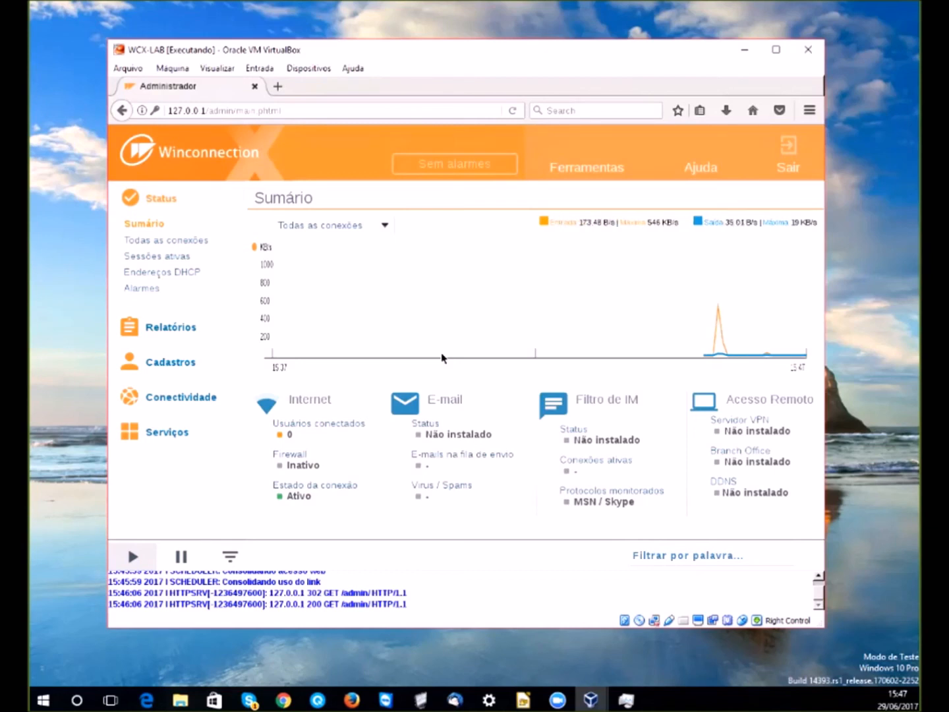
click(523, 700)
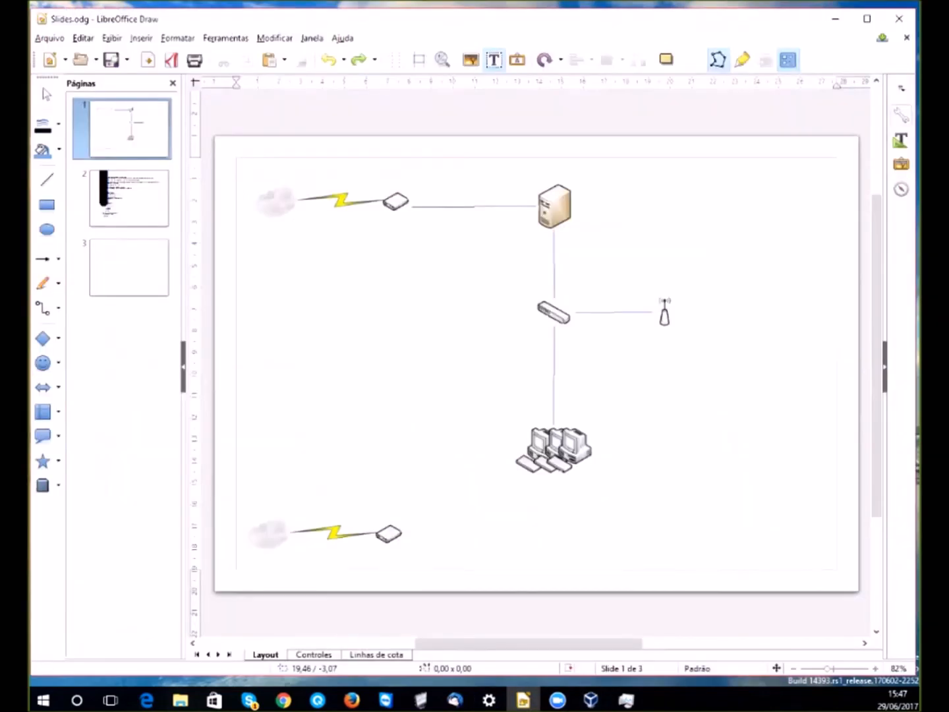
mouse_move(686, 20)
mouse_down()
mouse_move(634, 27)
mouse_move(681, 20)
mouse_up()
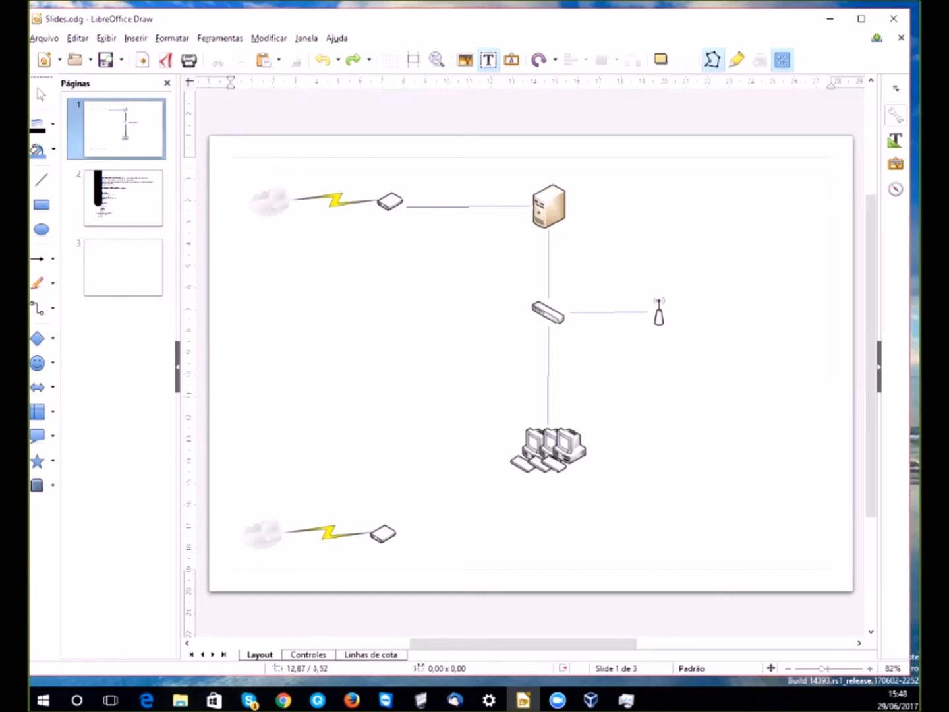
click(830, 20)
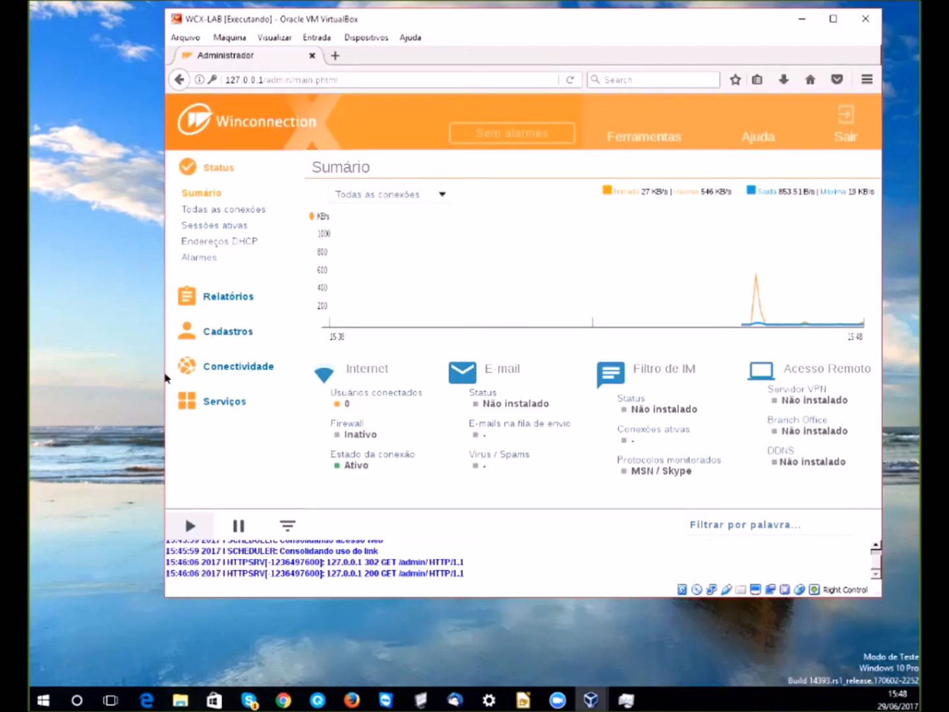
- Inspect the LAN interface's IP address settings under the connectivity section, then collapse it
click(251, 369)
click(211, 424)
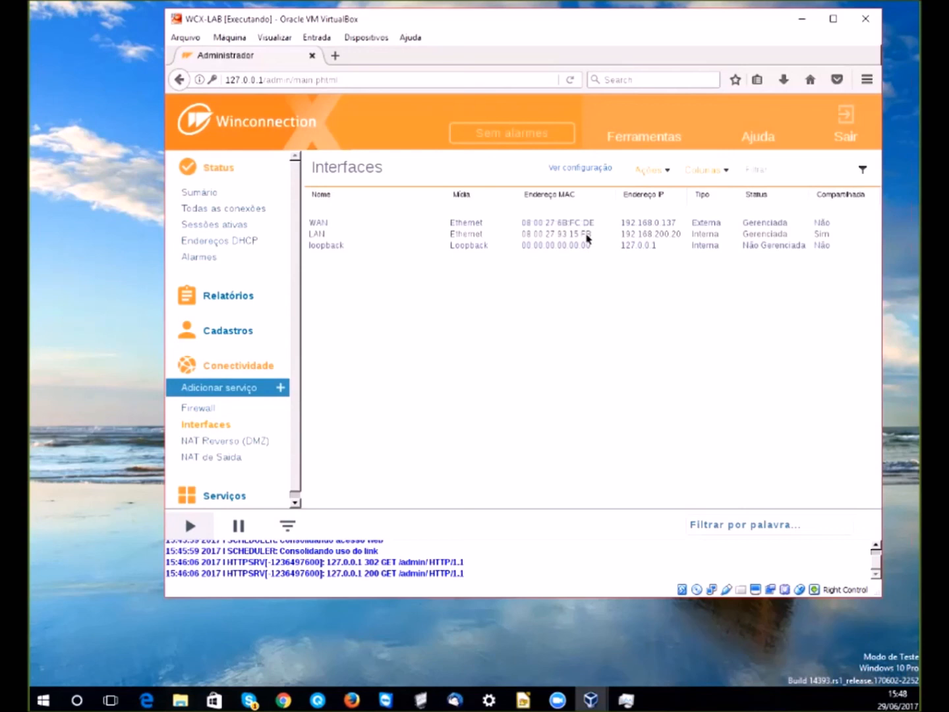
double_click(587, 236)
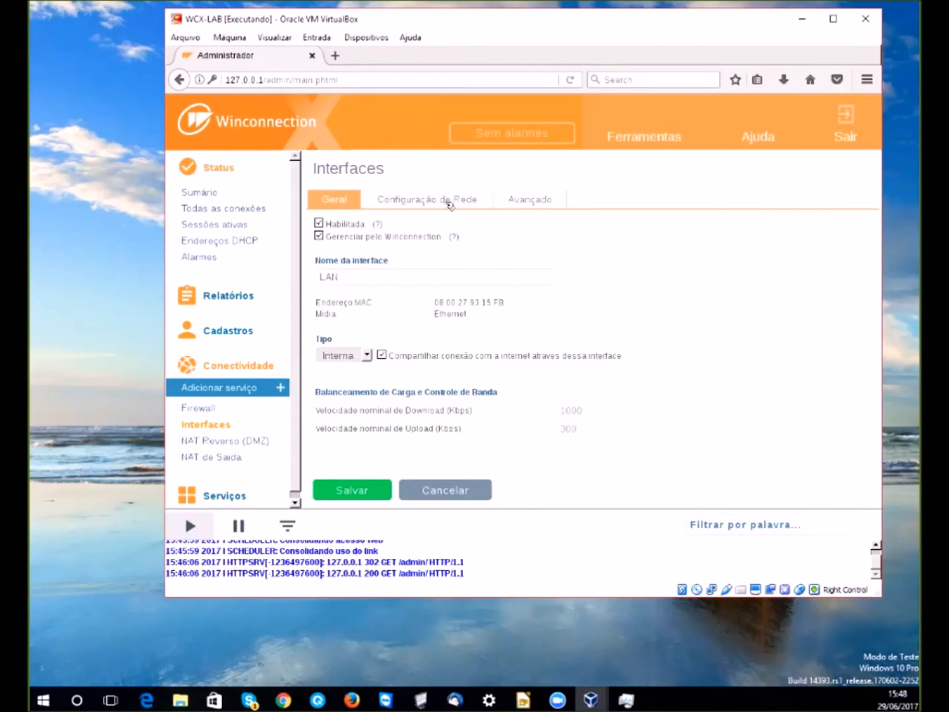
click(449, 201)
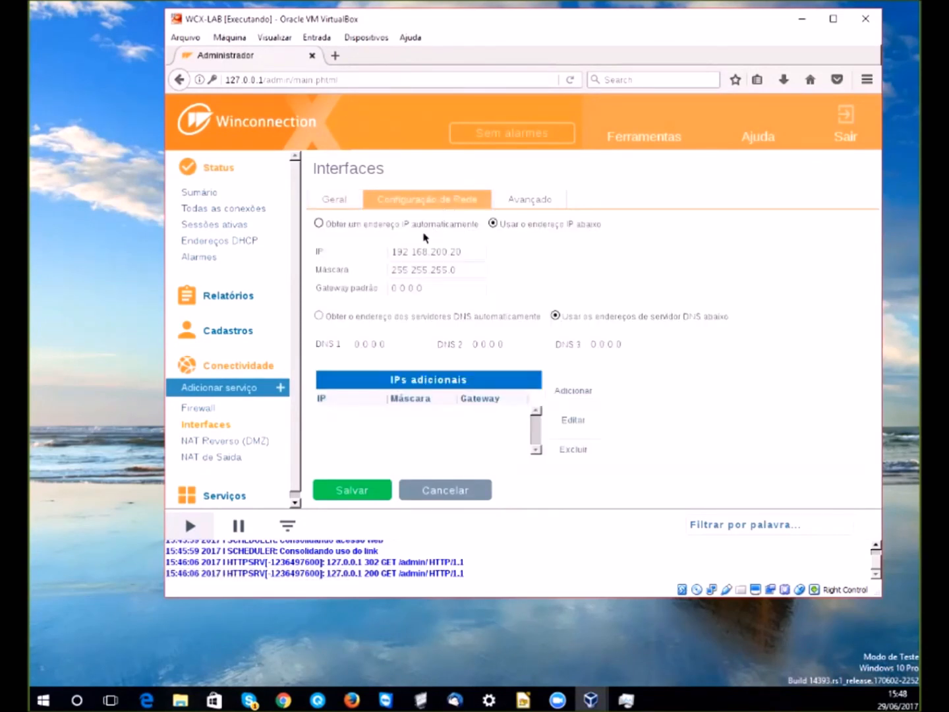
scroll(198, 455, down, 1)
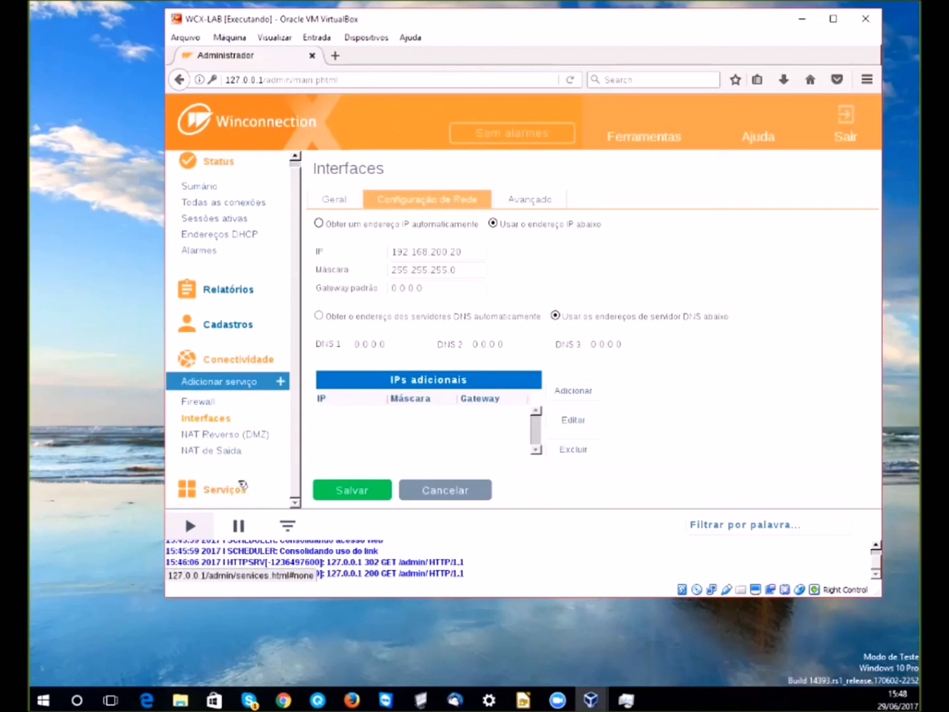
click(249, 359)
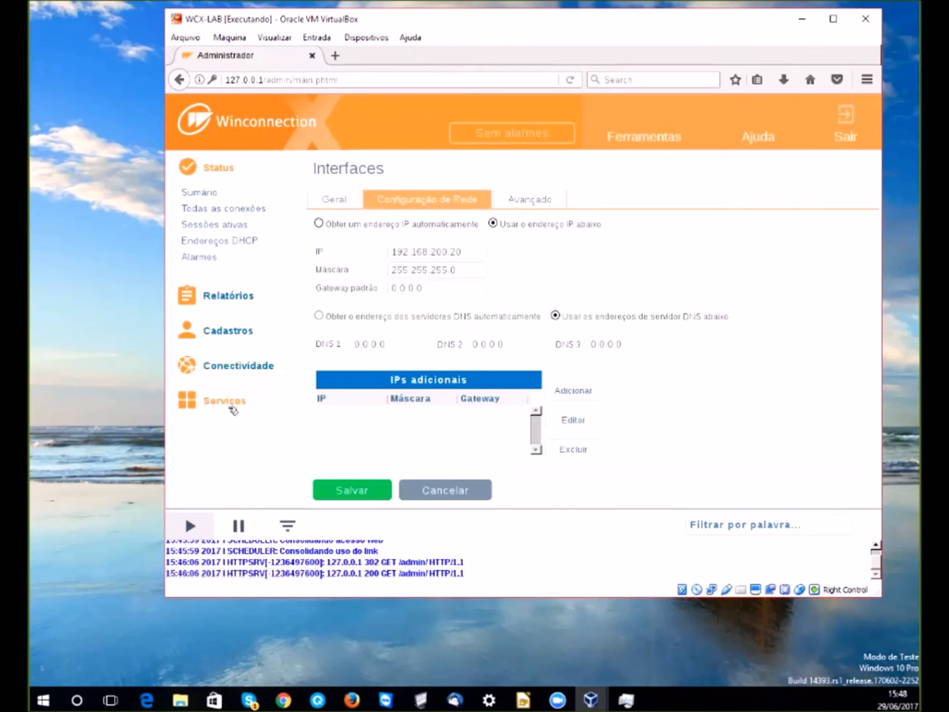
- Expand Serviços > Locais, then leave the WCX-LAB VM with the host key combination
click(233, 407)
click(198, 462)
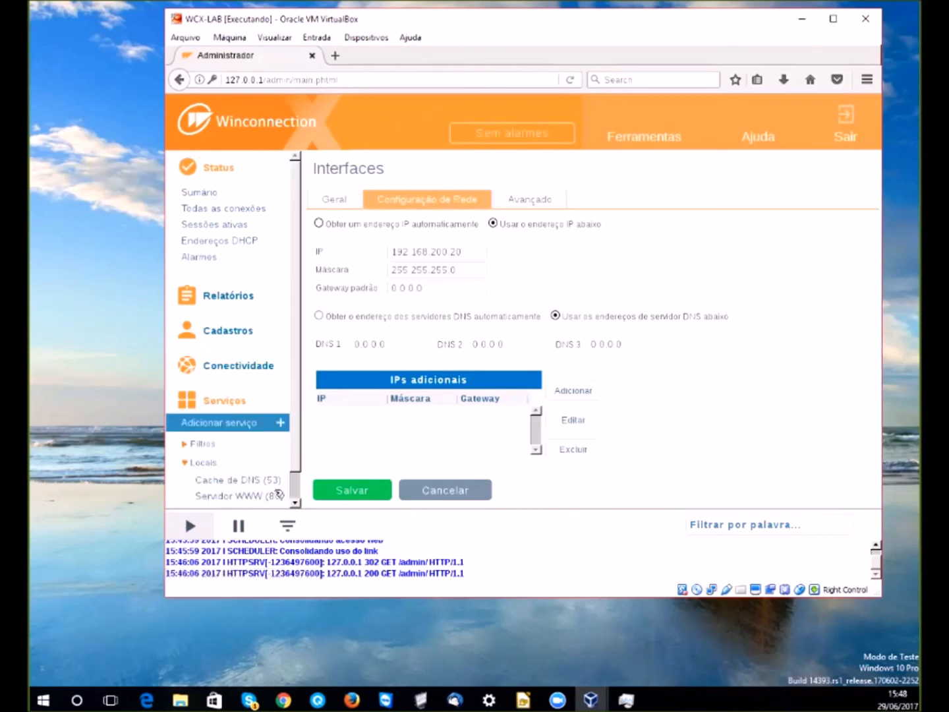
scroll(279, 493, down, 1)
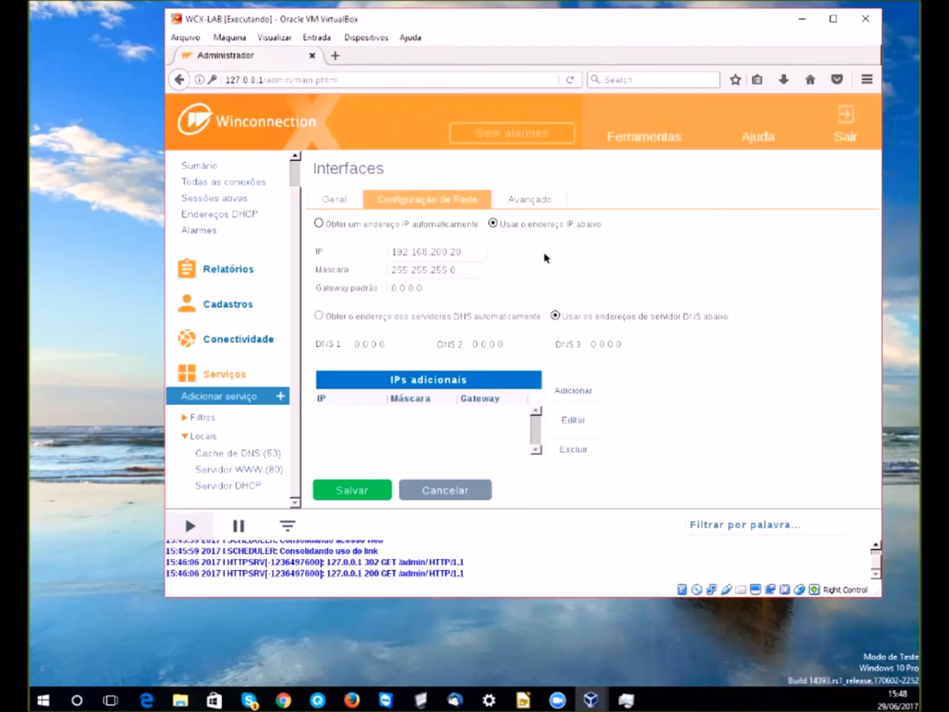
key(Control_R+f)
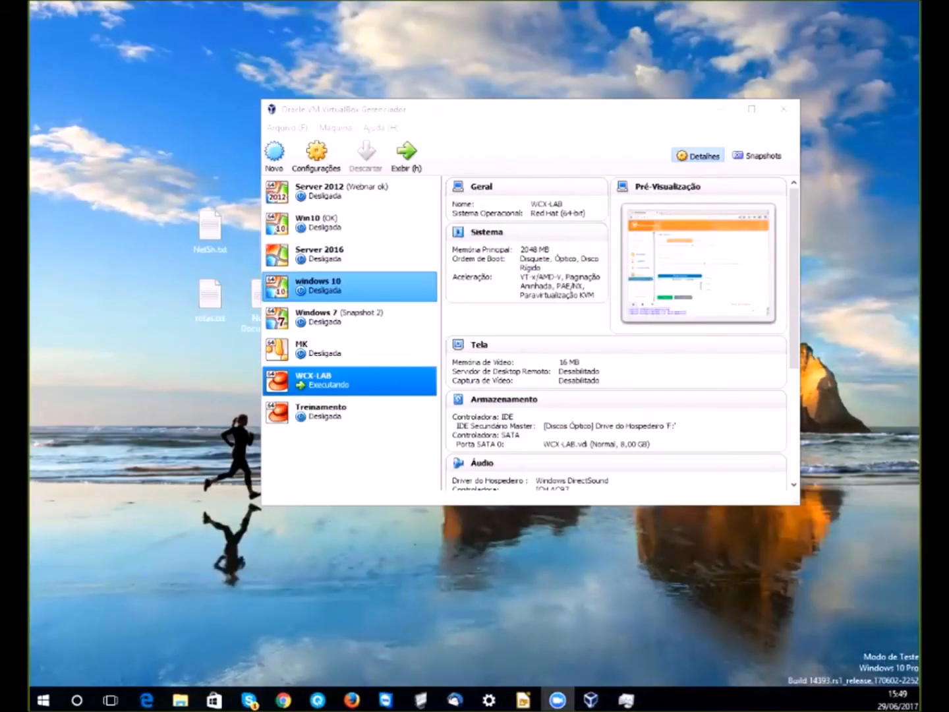
- Start the Windows 7 VM and choose 'Iniciar o Windows Normalmente' in the recovery menu
click(349, 317)
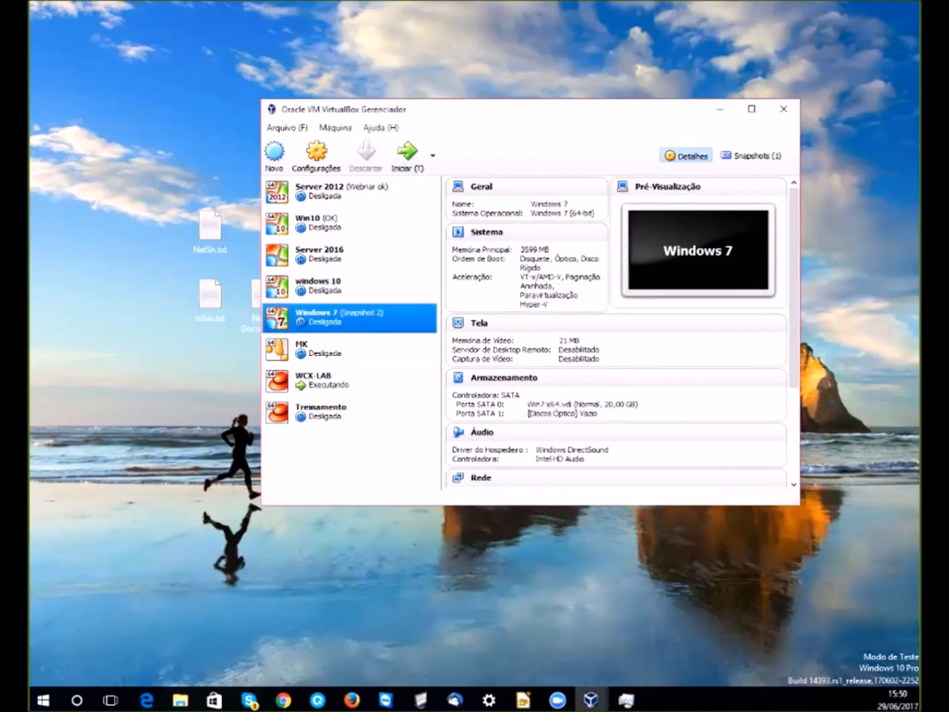
click(408, 157)
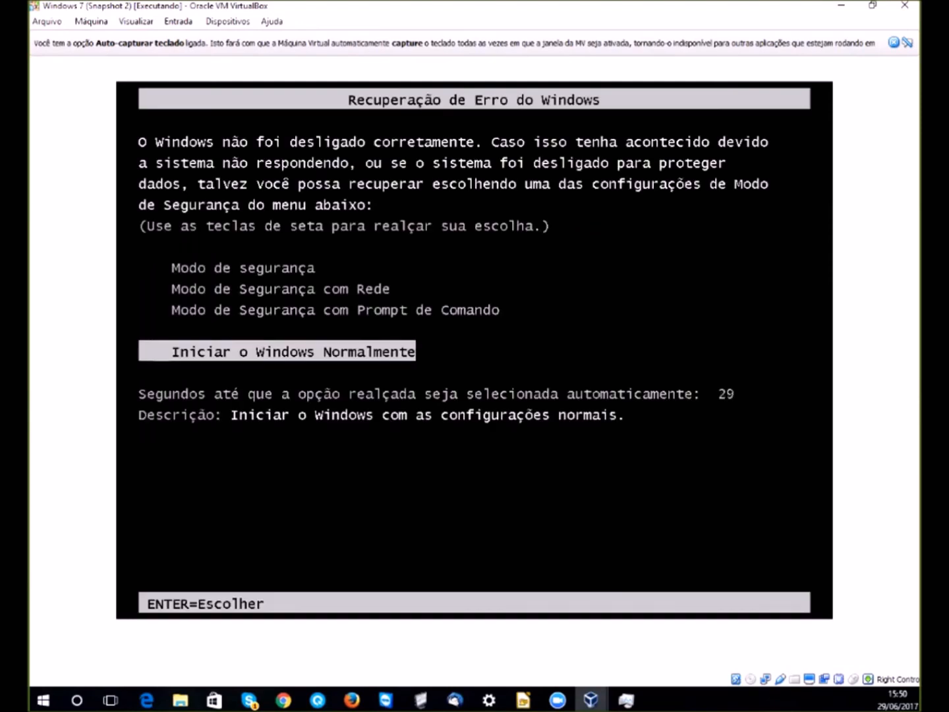
key(Return)
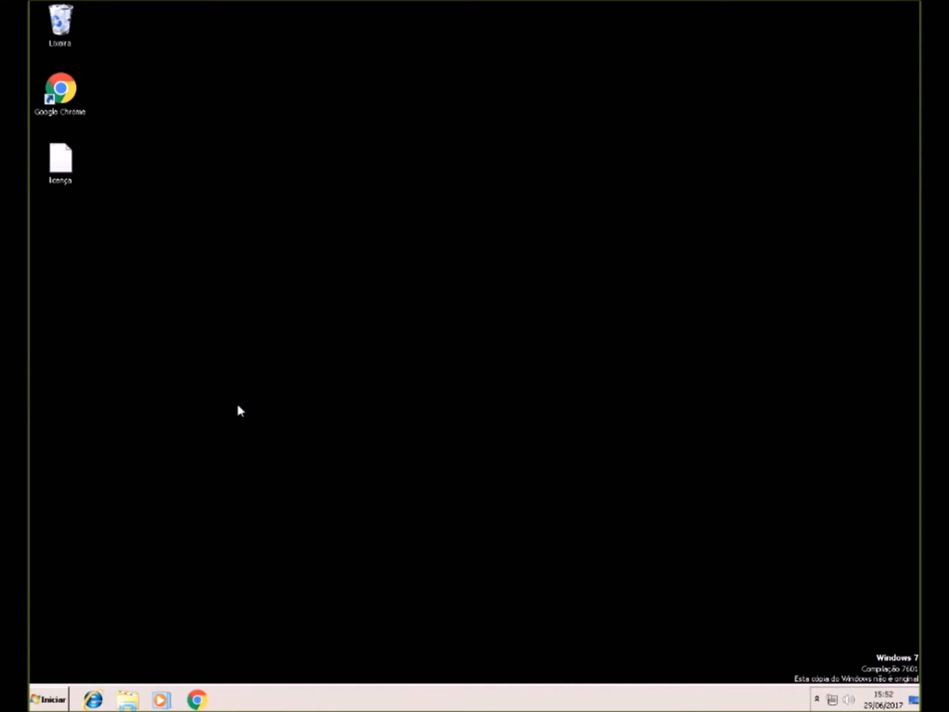
- Load 192.168.200.20 in Chrome and sign in to Administrador with the autofilled user name
text(192.16)
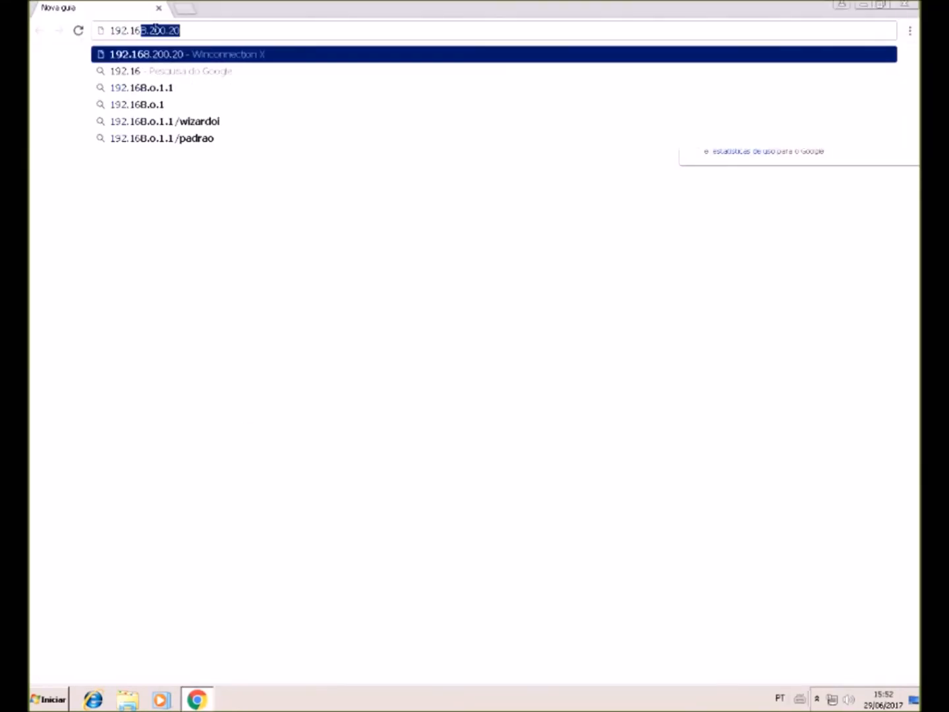
text(8.0.200.20)
key(Return)
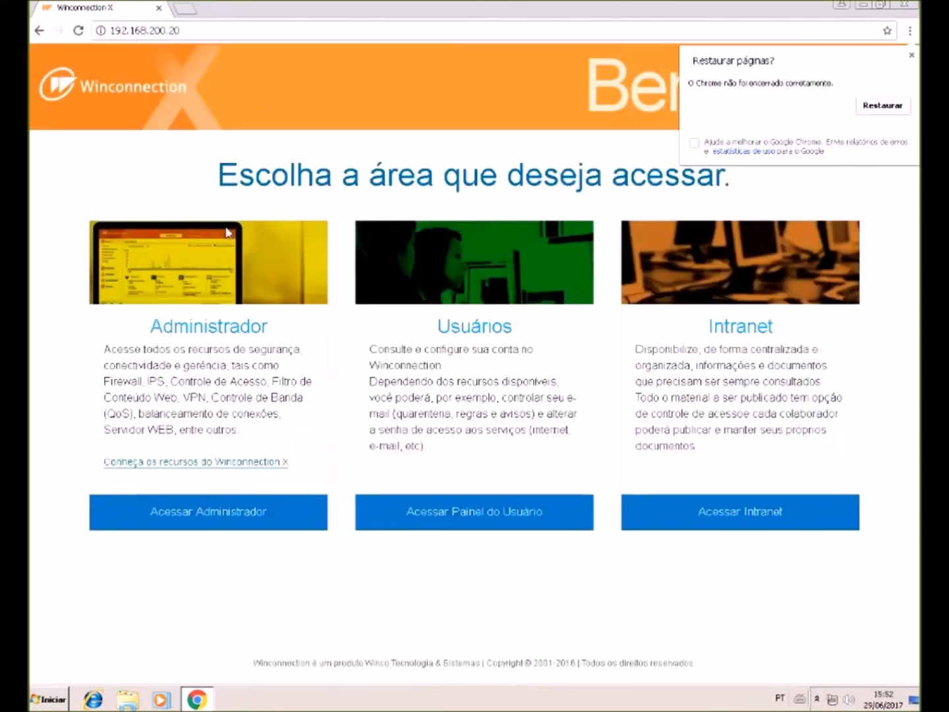
click(234, 523)
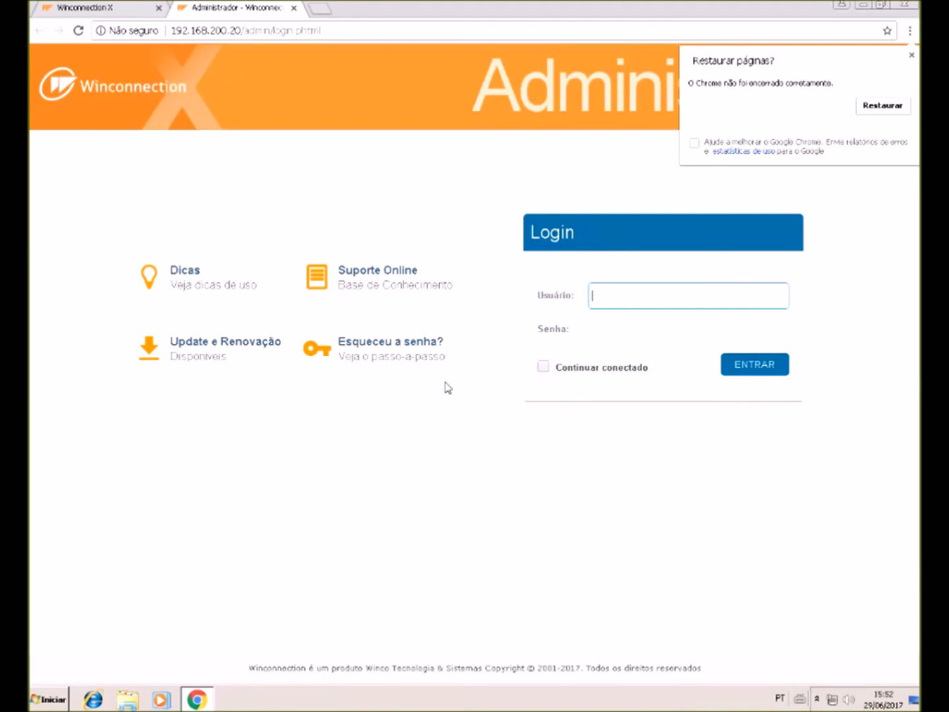
text(adminis)
key(Down)
key(Return)
key(Tab)
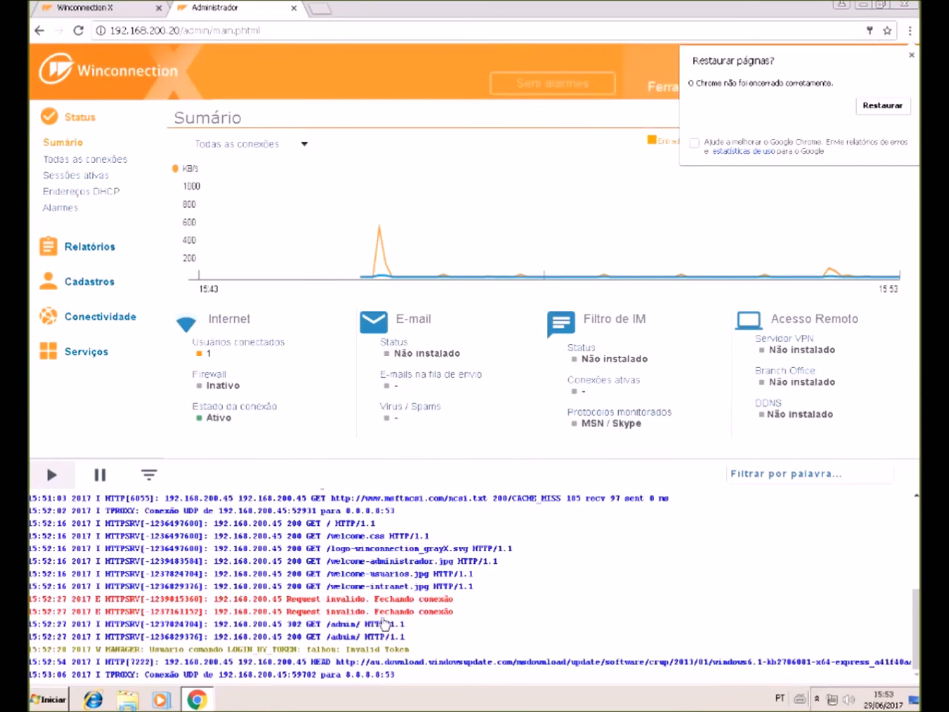
- Inspect an invalid request entry in the log and view the local services list
click(386, 600)
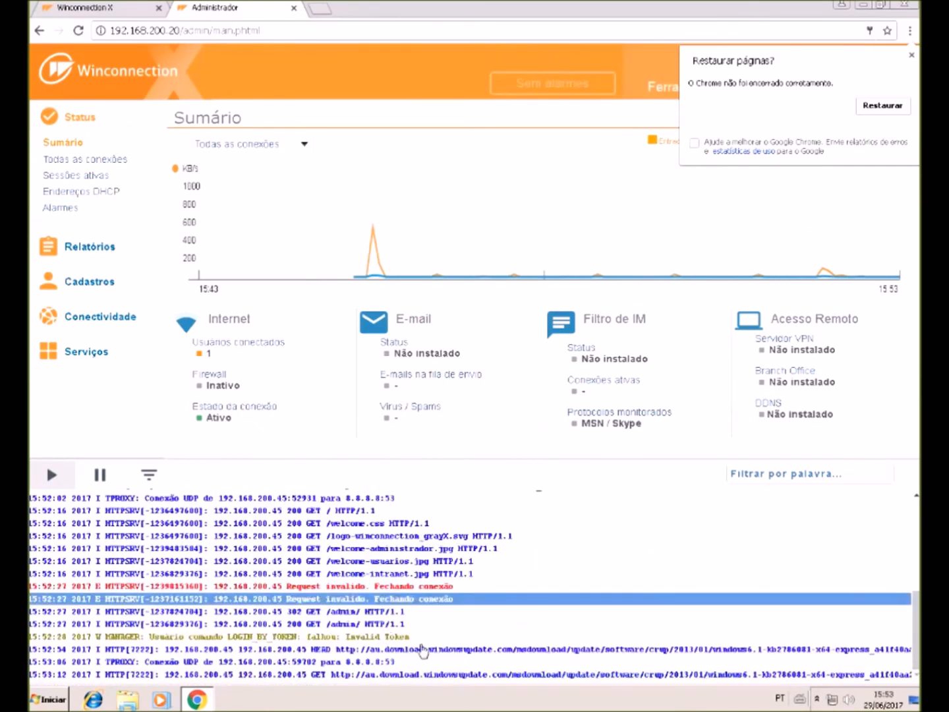
click(418, 650)
click(435, 662)
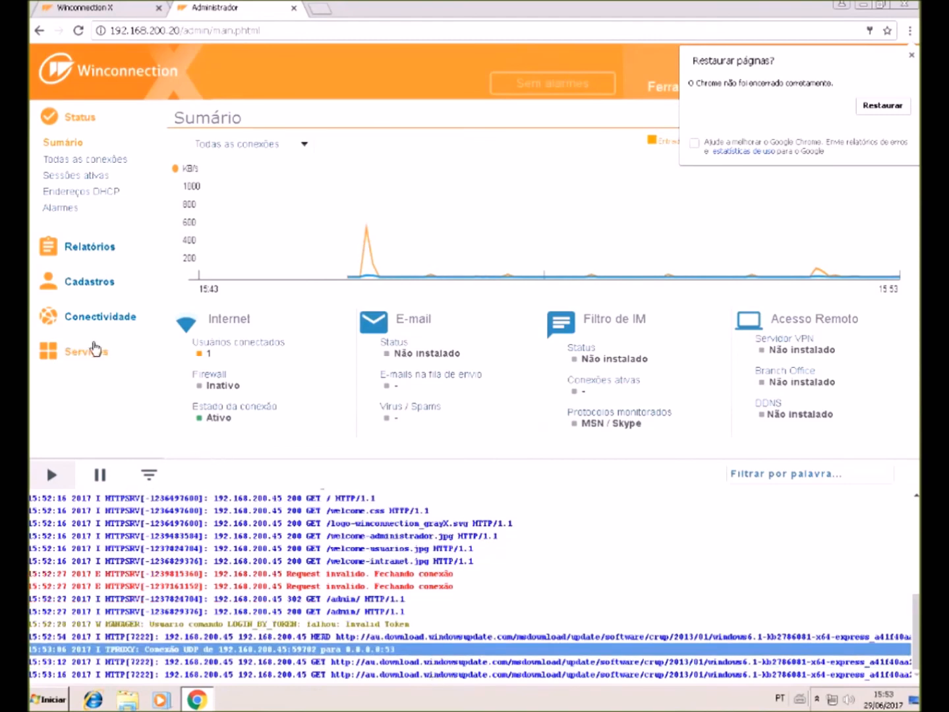
click(93, 350)
click(68, 414)
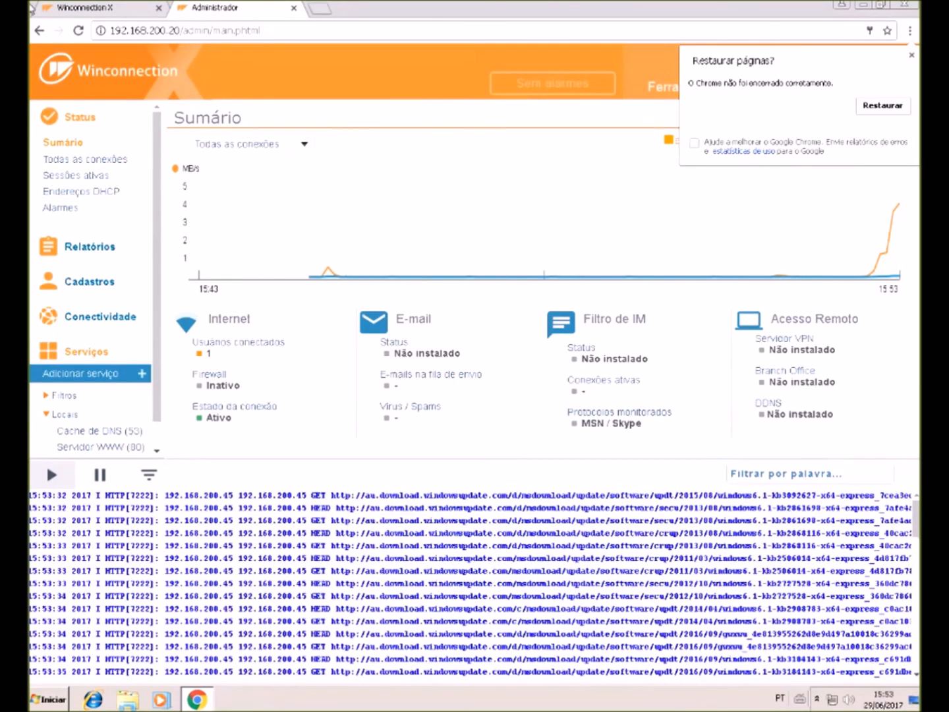
drag(637, 464, 623, 426)
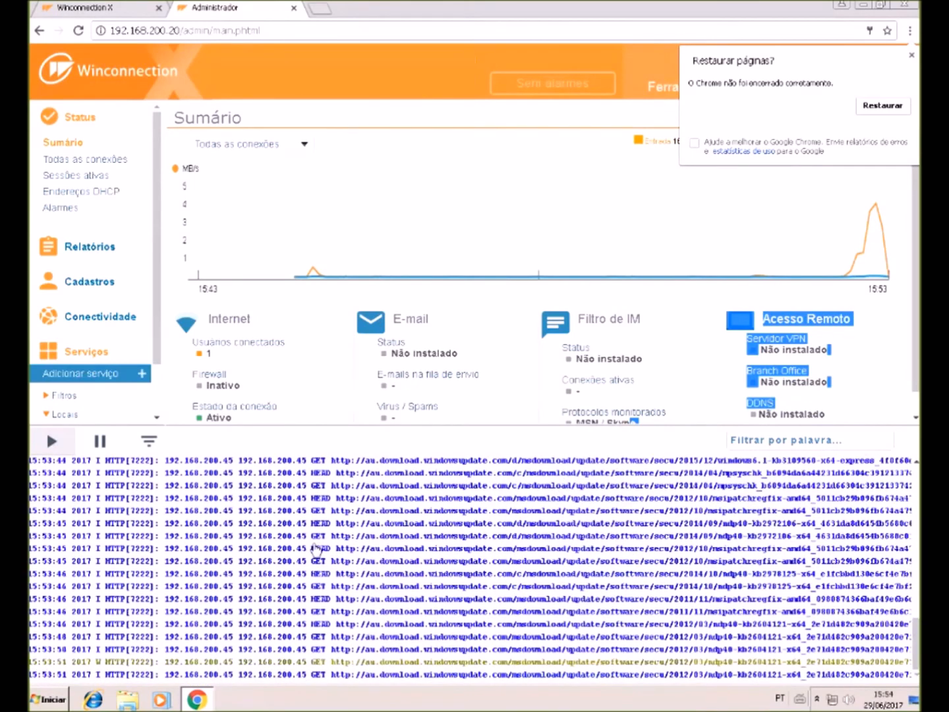
scroll(407, 484, up, 5)
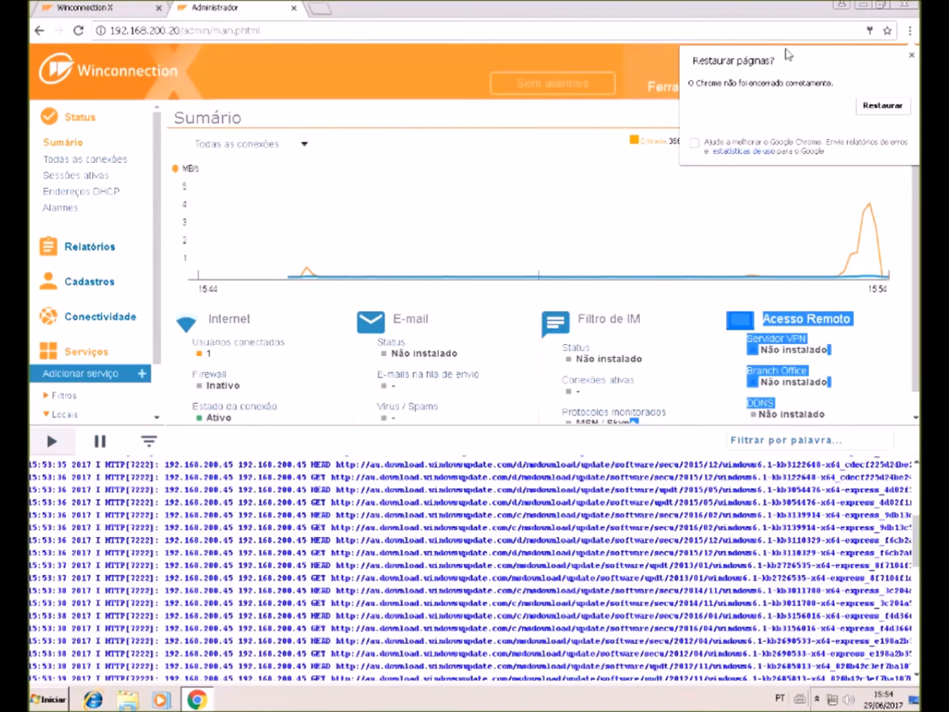
- Dismiss the Restaurar páginas prompt and open the full log in a new tab
click(908, 56)
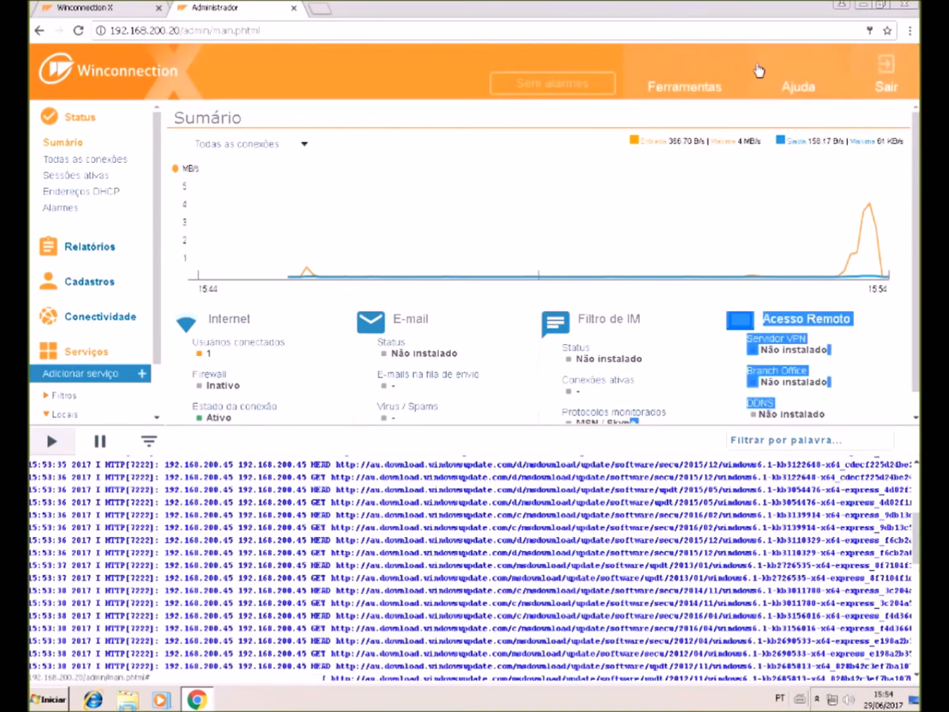
mouse_move(685, 86)
click(676, 138)
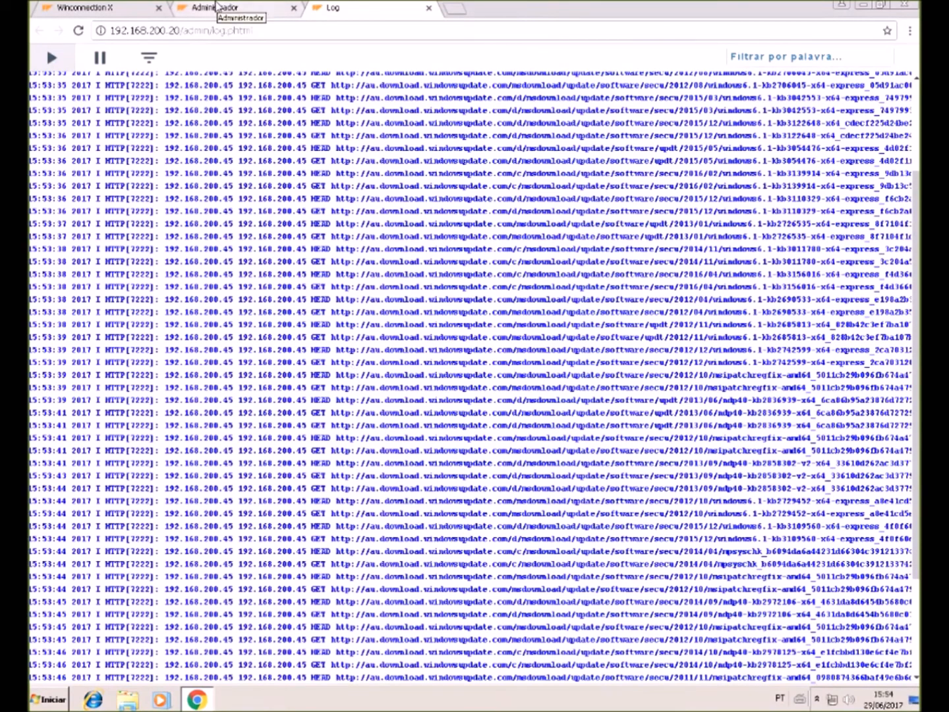
- Load globo.com in a new browser tab
click(217, 8)
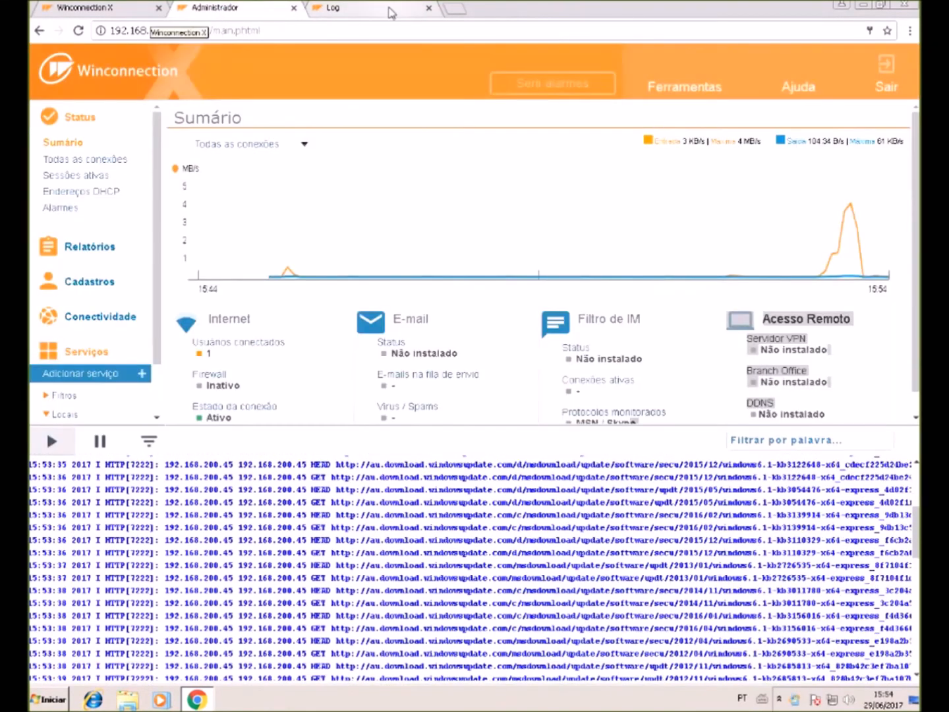
click(386, 11)
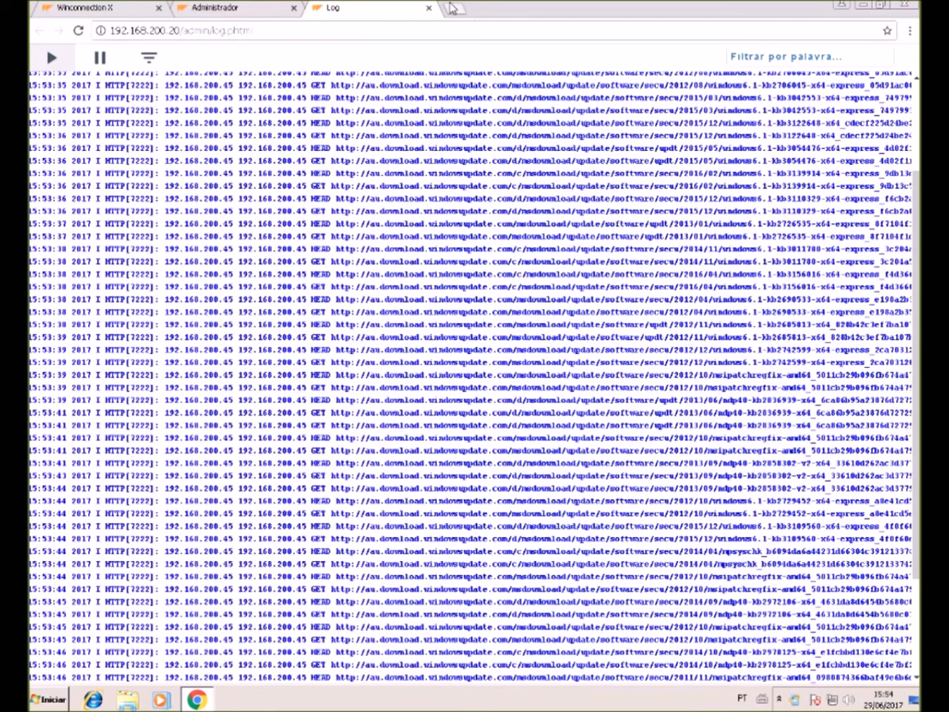
click(453, 8)
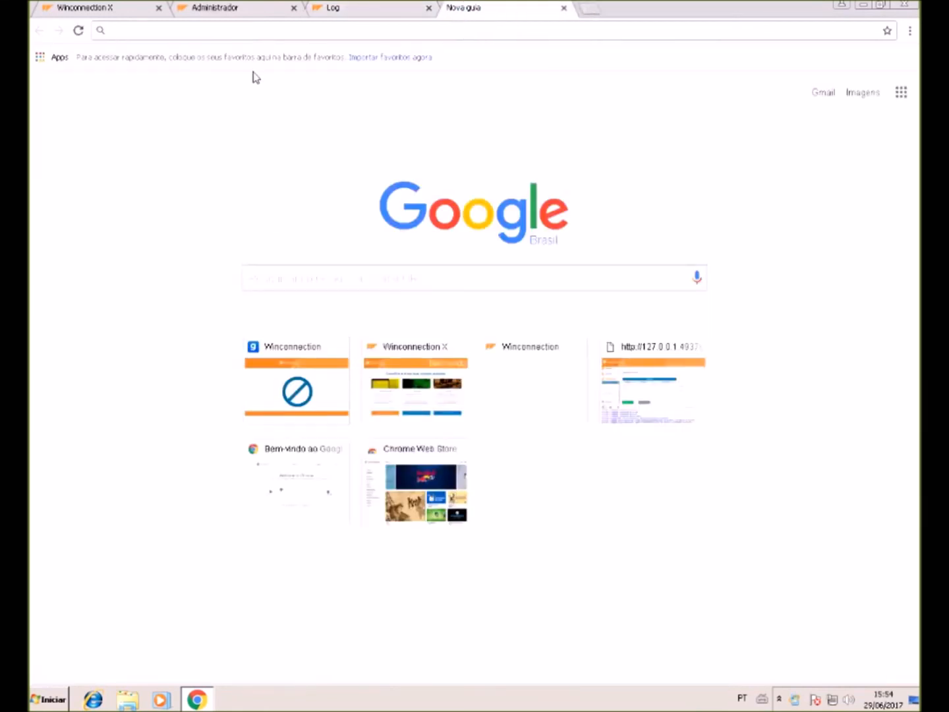
text(globo.c)
key(Return)
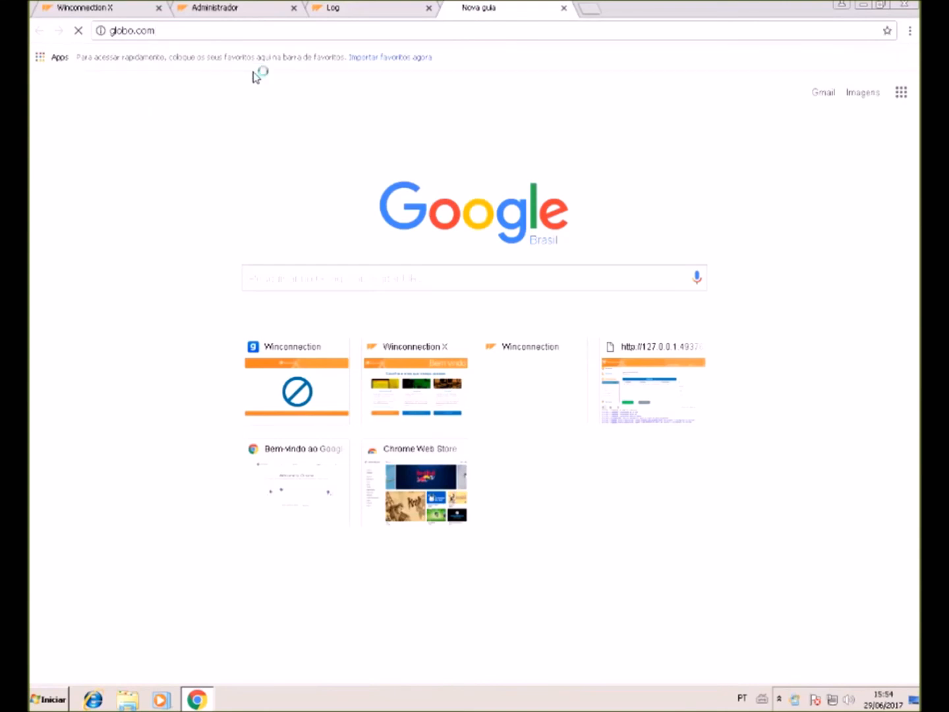
- Pause the live log and select the glbimg request line HTTP[8483]
click(369, 8)
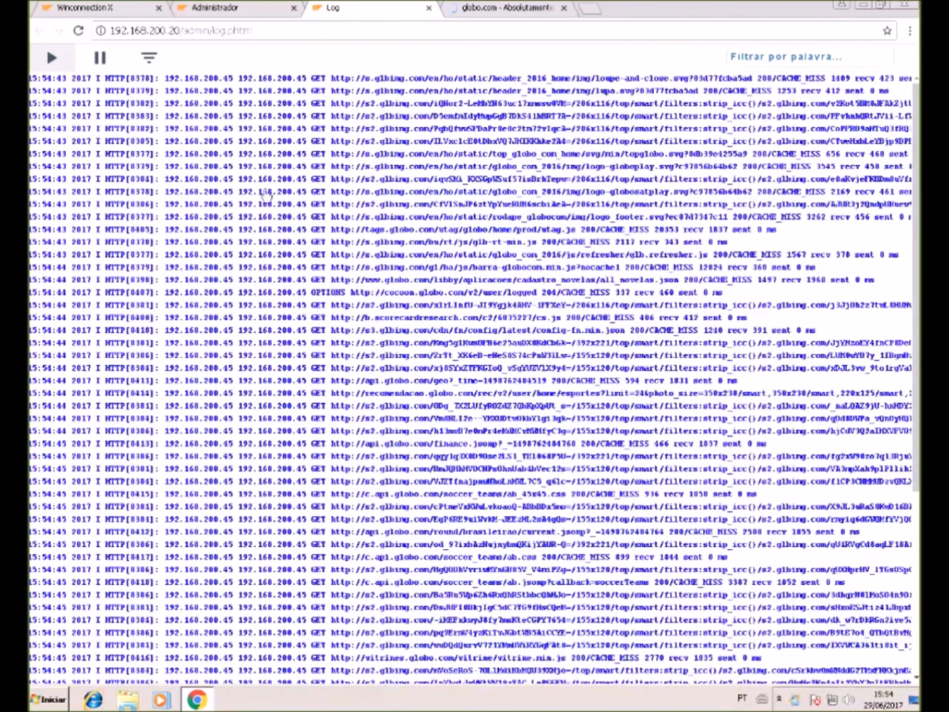
click(99, 57)
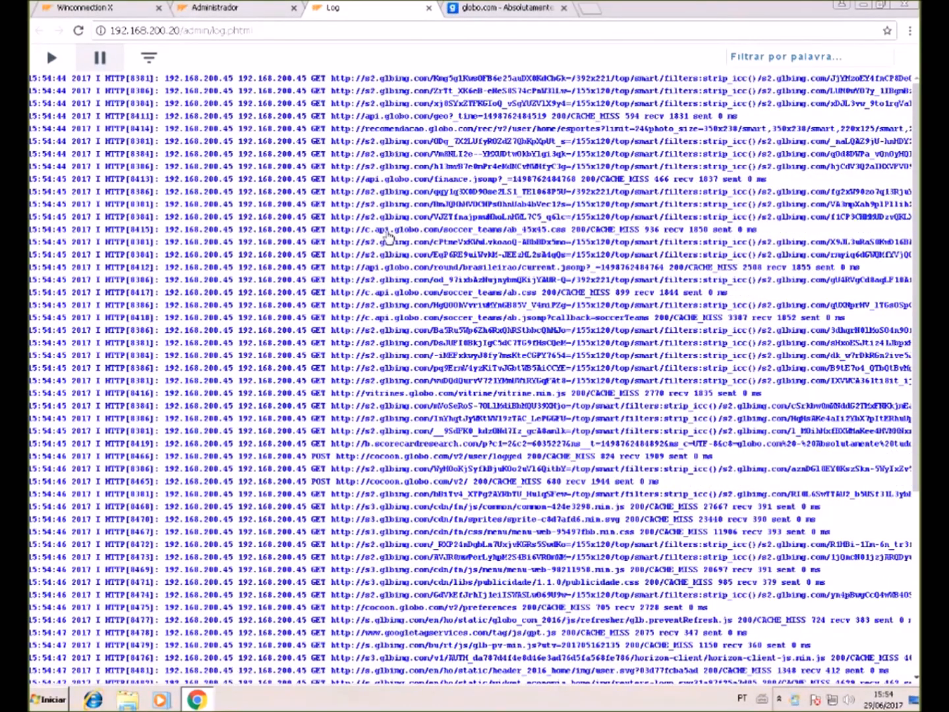
scroll(396, 237, down, 7)
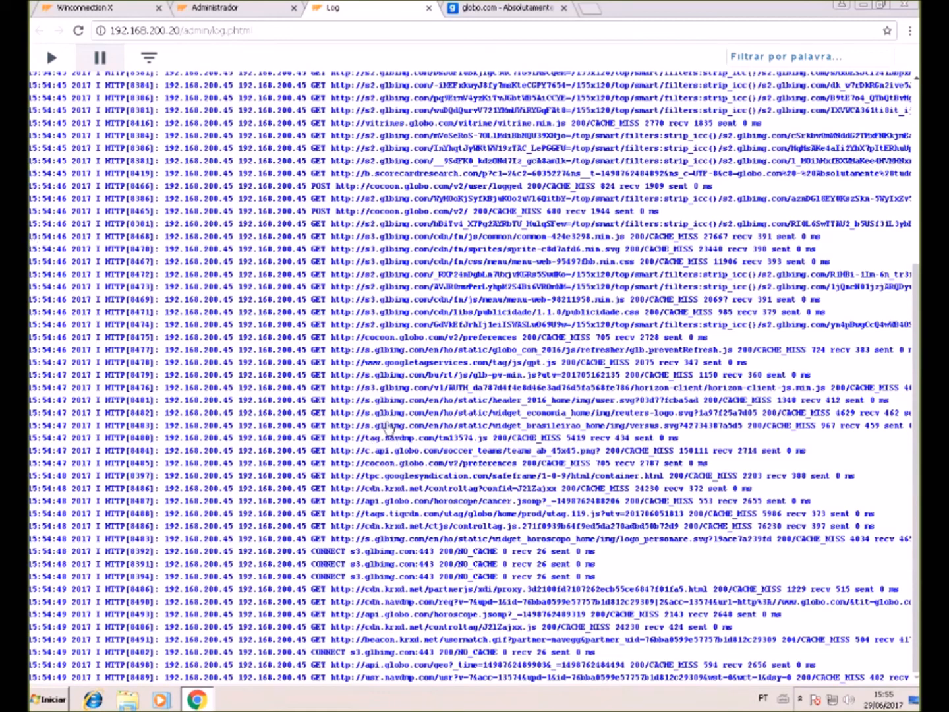
drag(382, 428, 404, 428)
triple_click(404, 428)
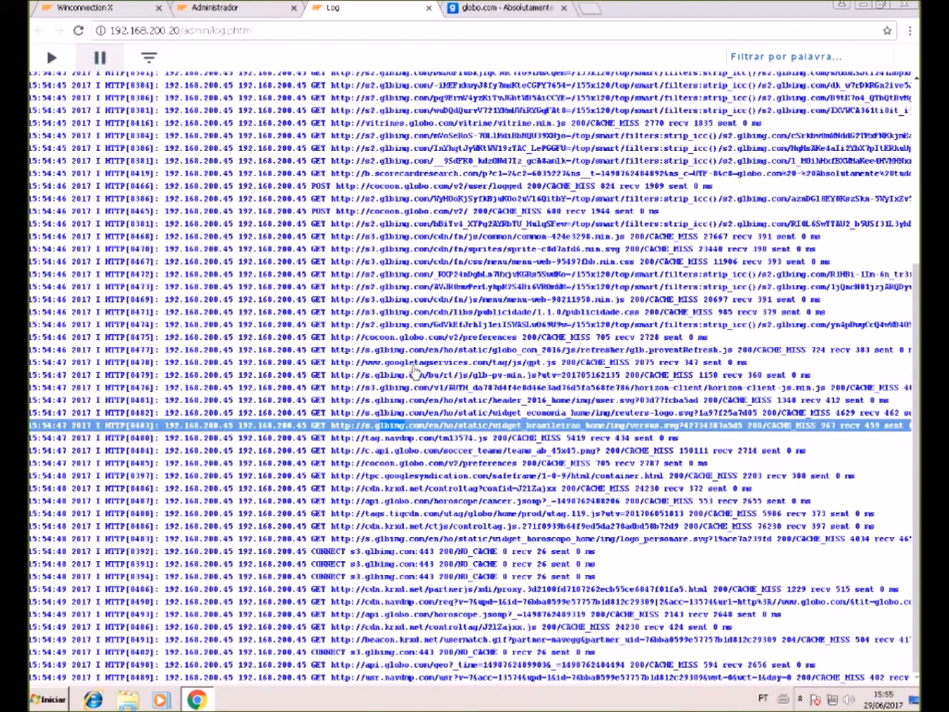
- Open the Web (8080) filter's access rules and start a new rule
click(245, 9)
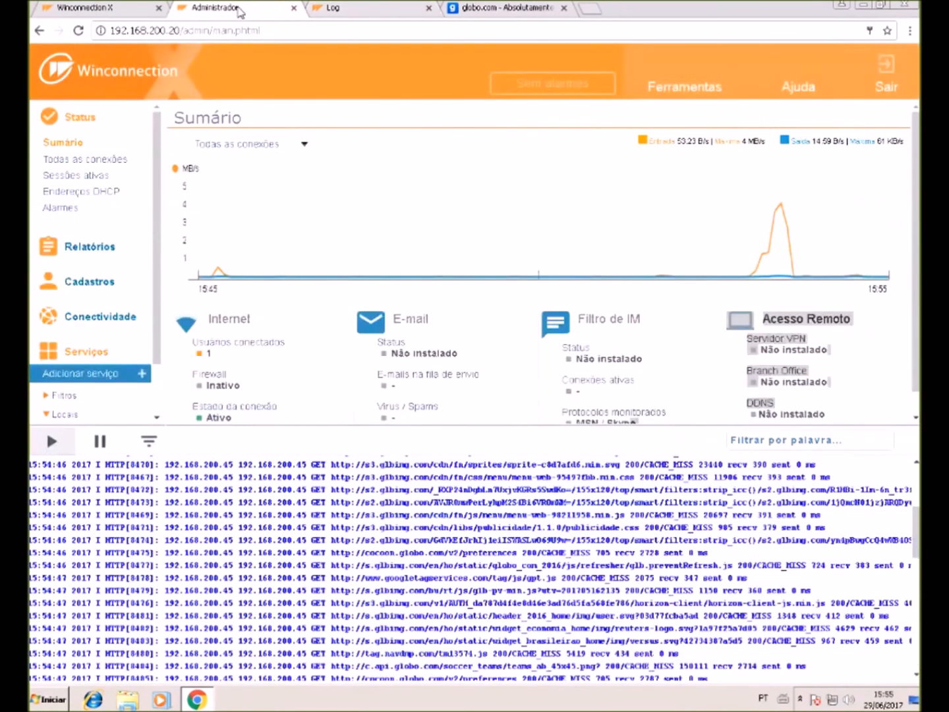
scroll(116, 399, down, 1)
click(46, 336)
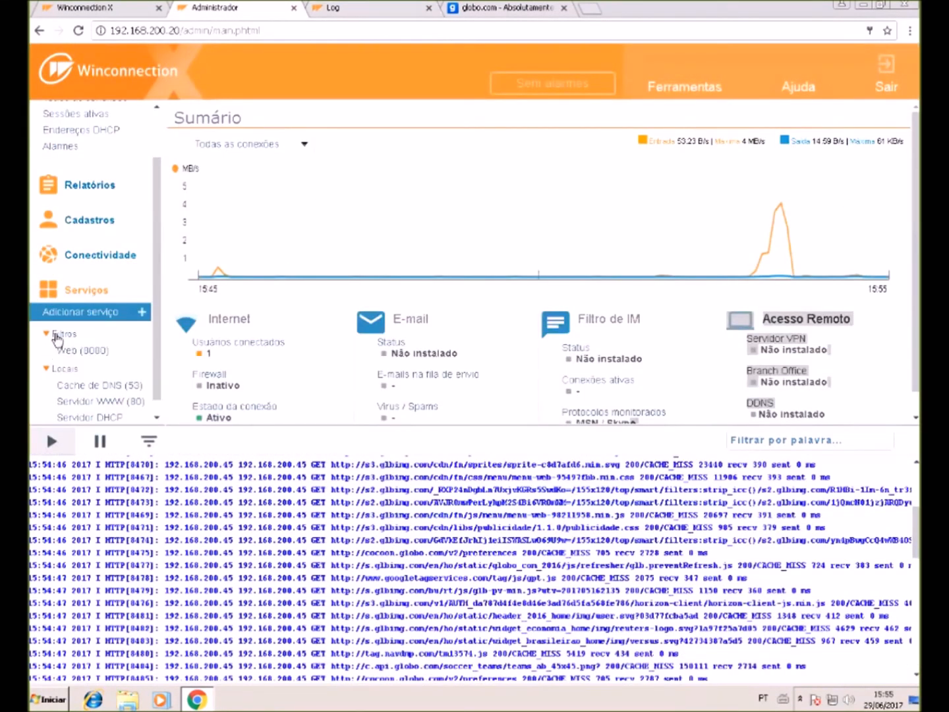
click(94, 352)
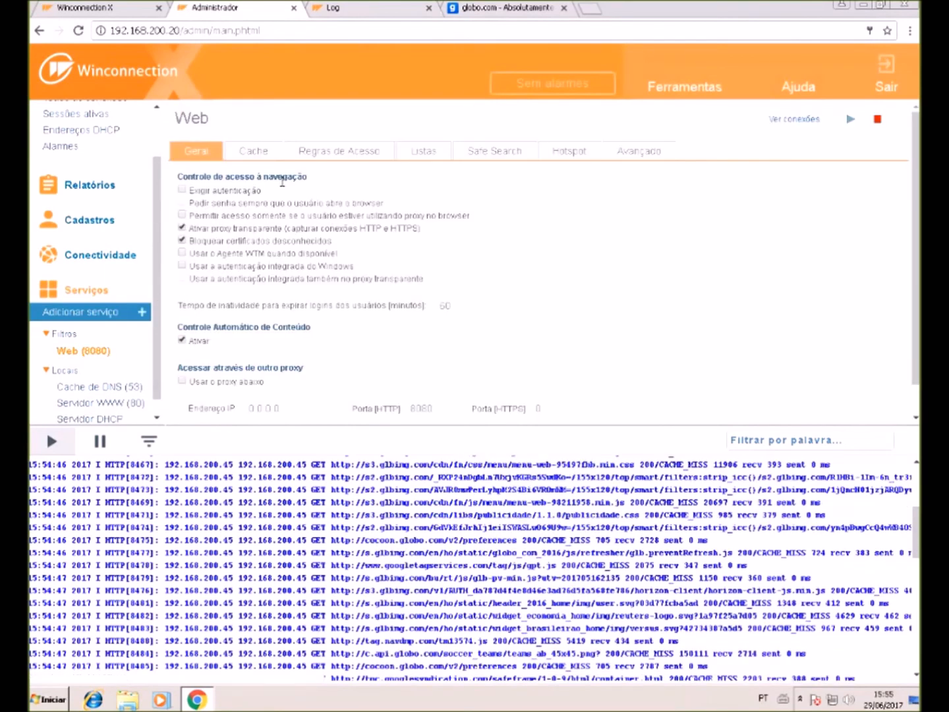
click(356, 151)
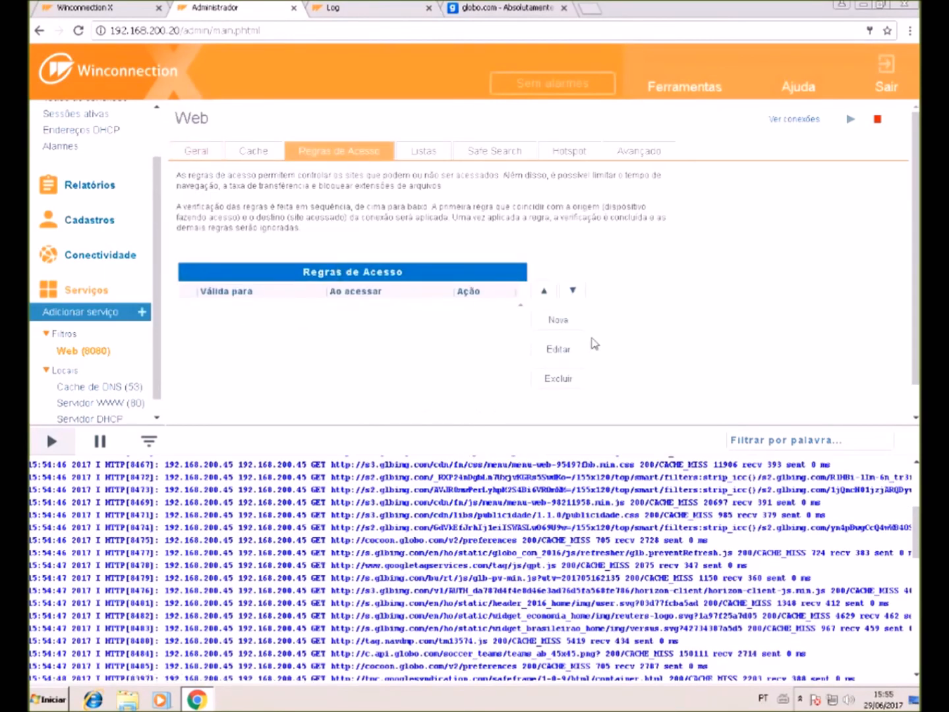
click(571, 322)
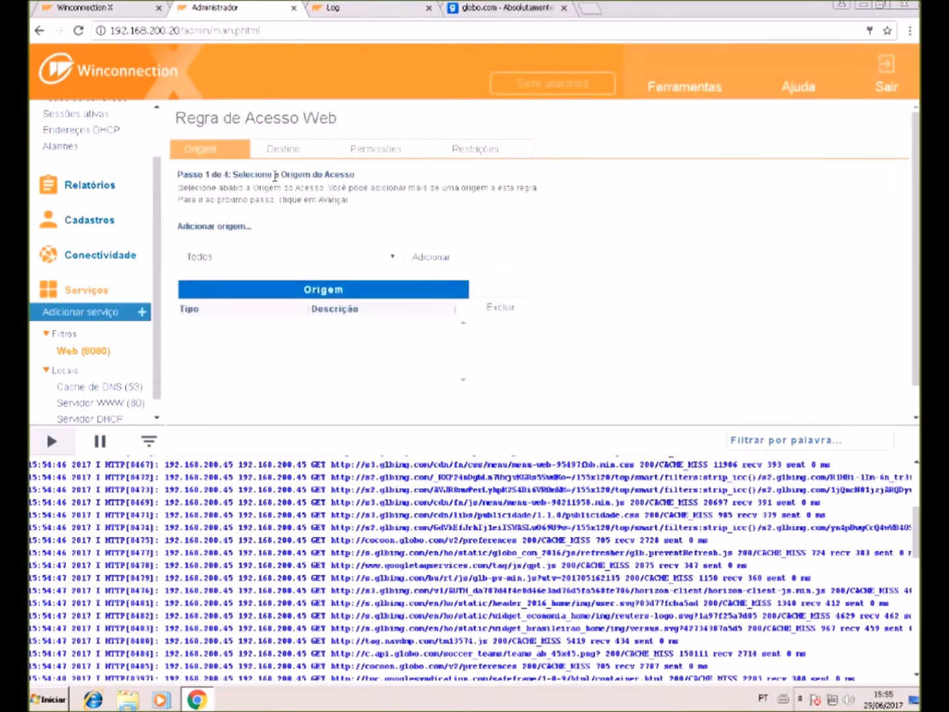
- Build the rule with origin Todos, all sites as destination, Bloquear permission, and finish it
click(429, 258)
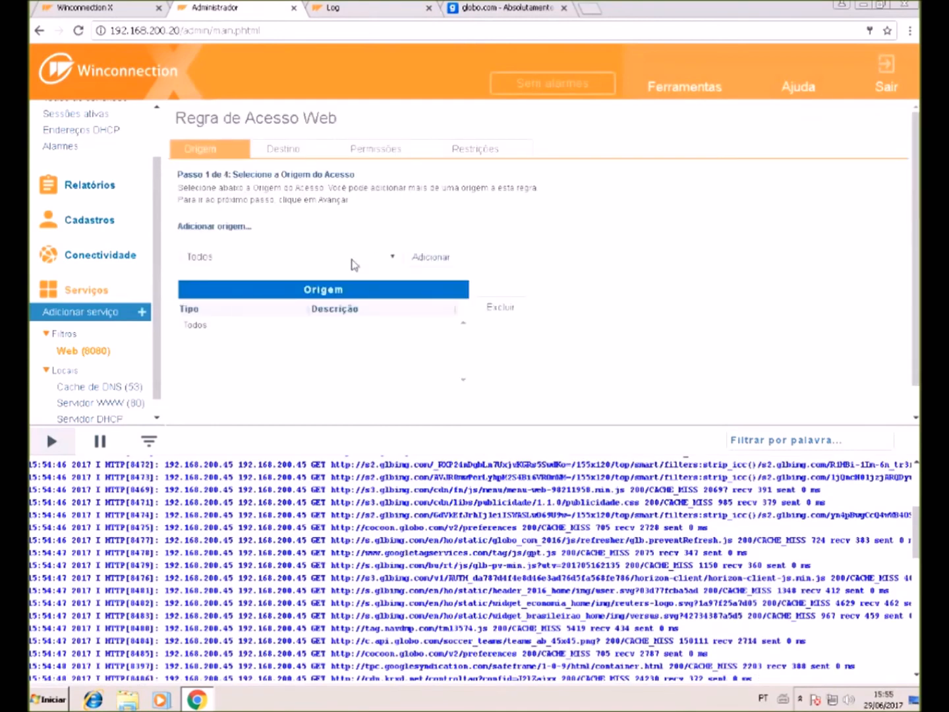
click(279, 151)
click(443, 257)
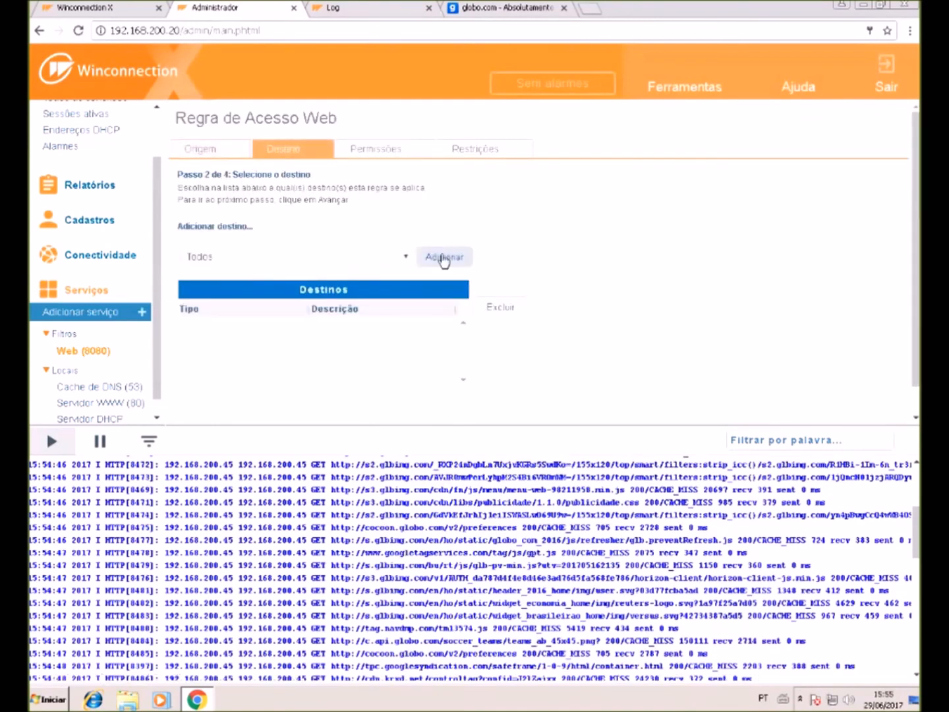
click(381, 149)
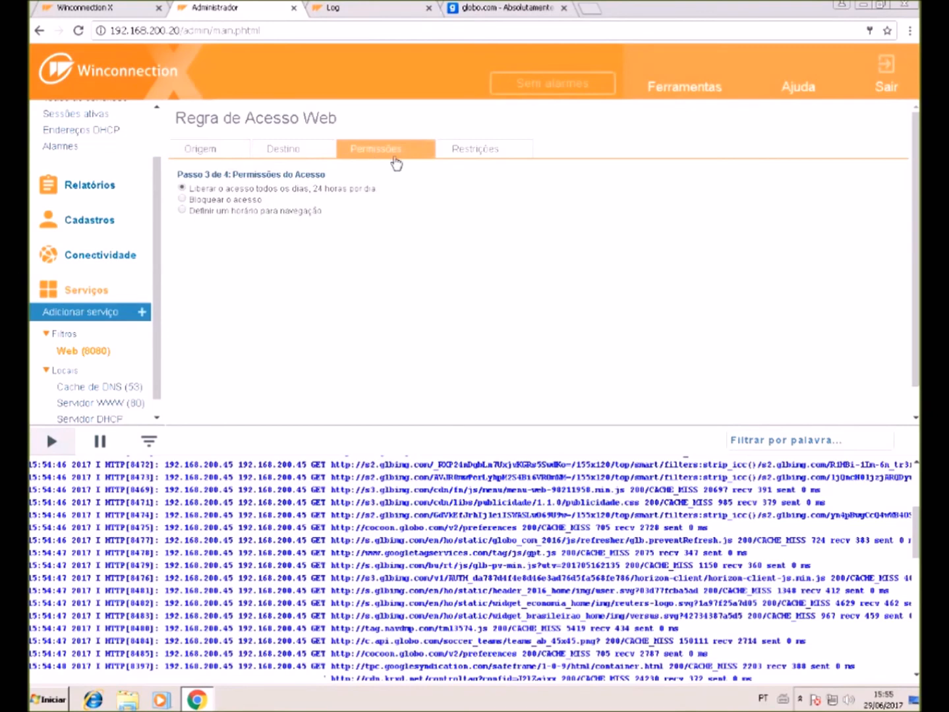
click(234, 151)
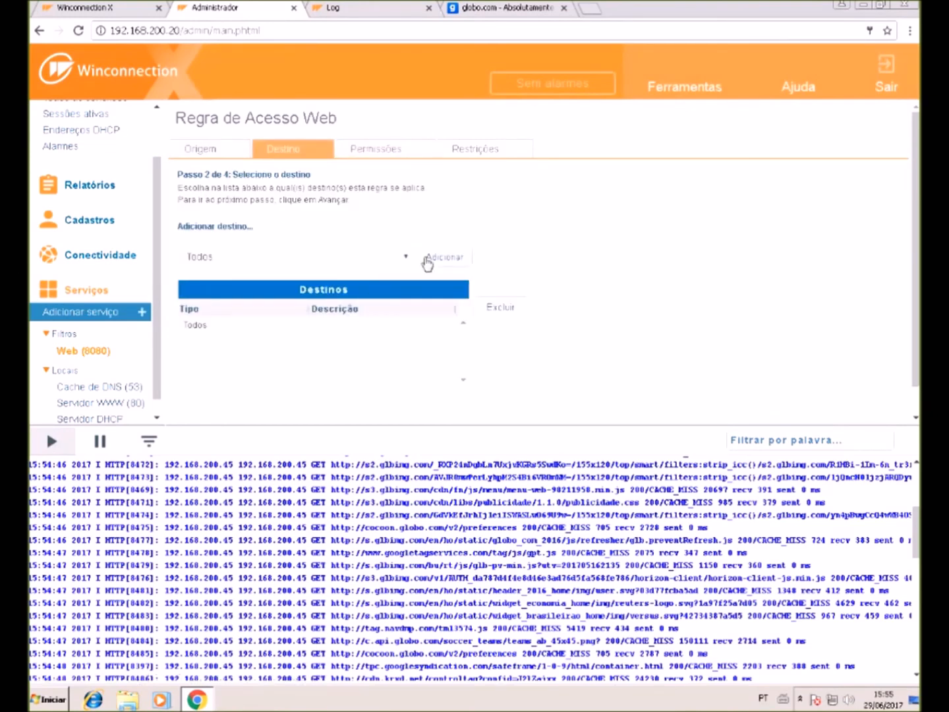
click(393, 152)
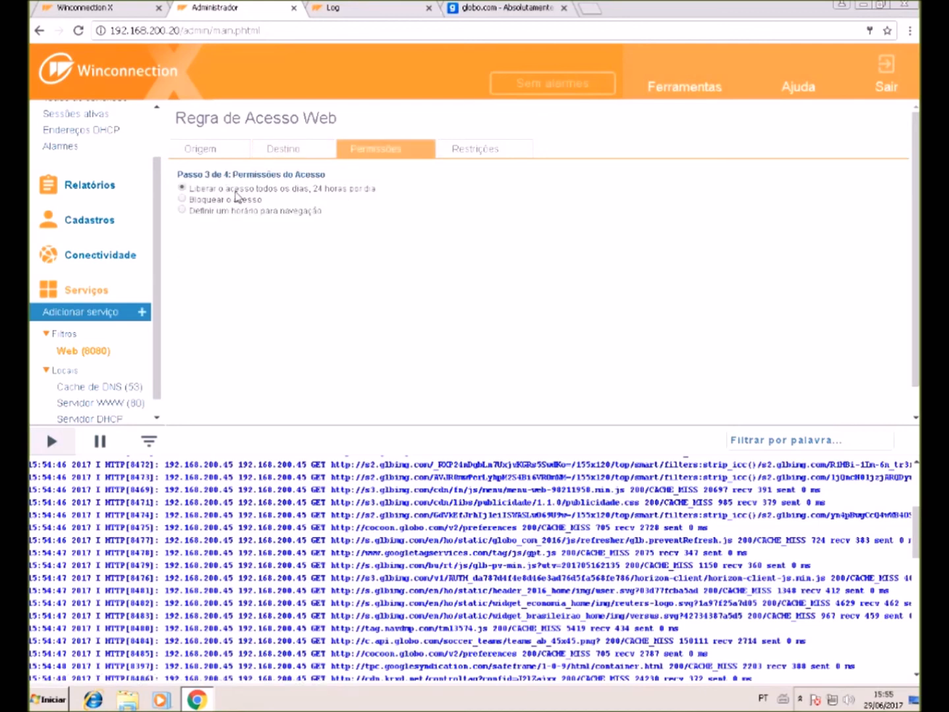
click(516, 152)
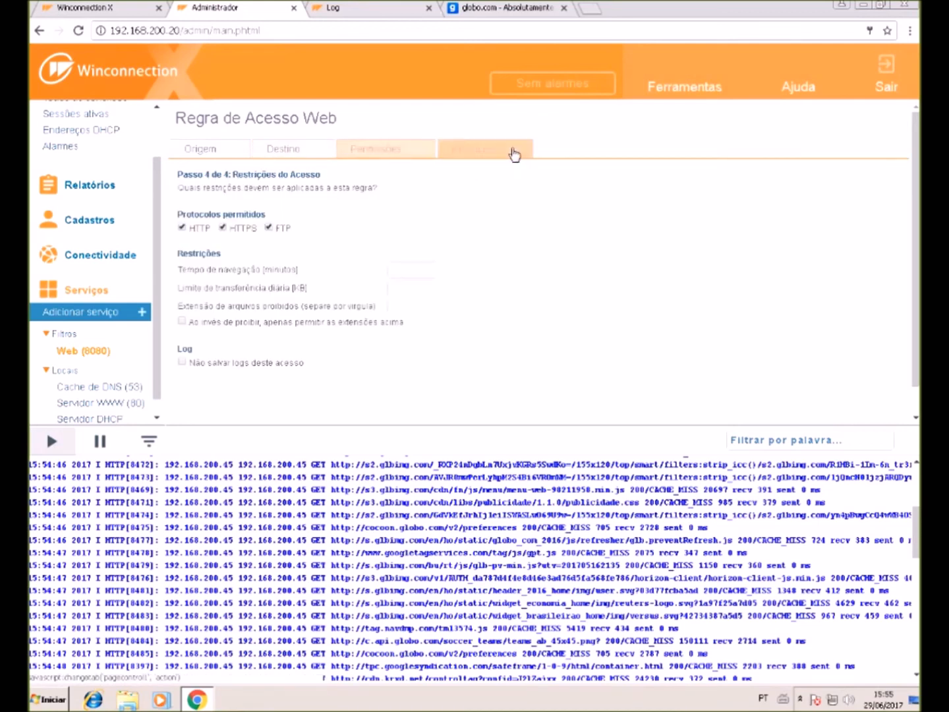
scroll(292, 381, down, 1)
click(323, 407)
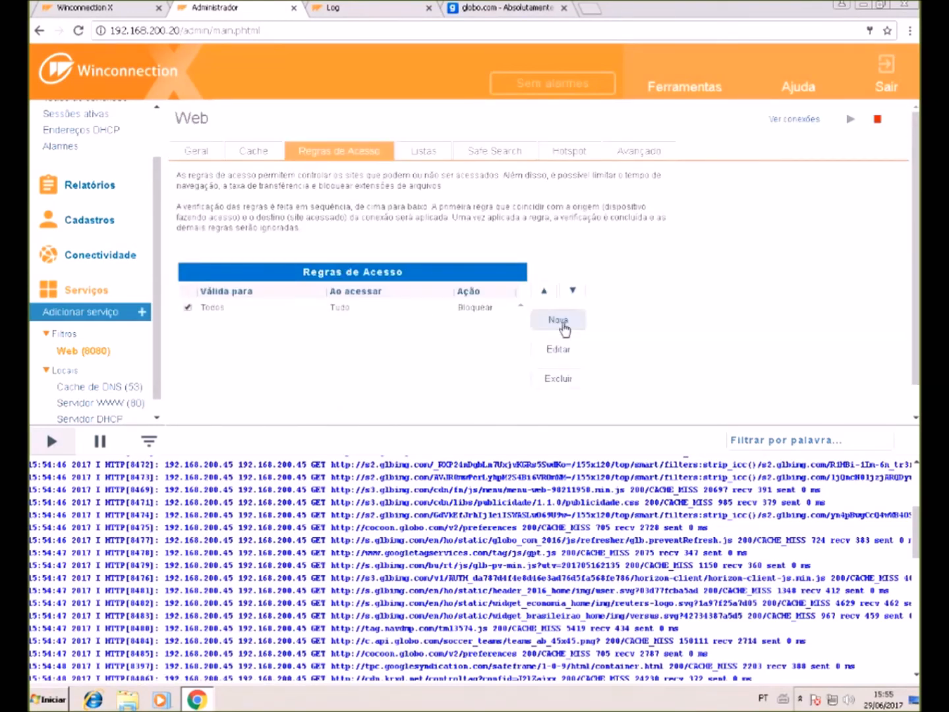
click(558, 320)
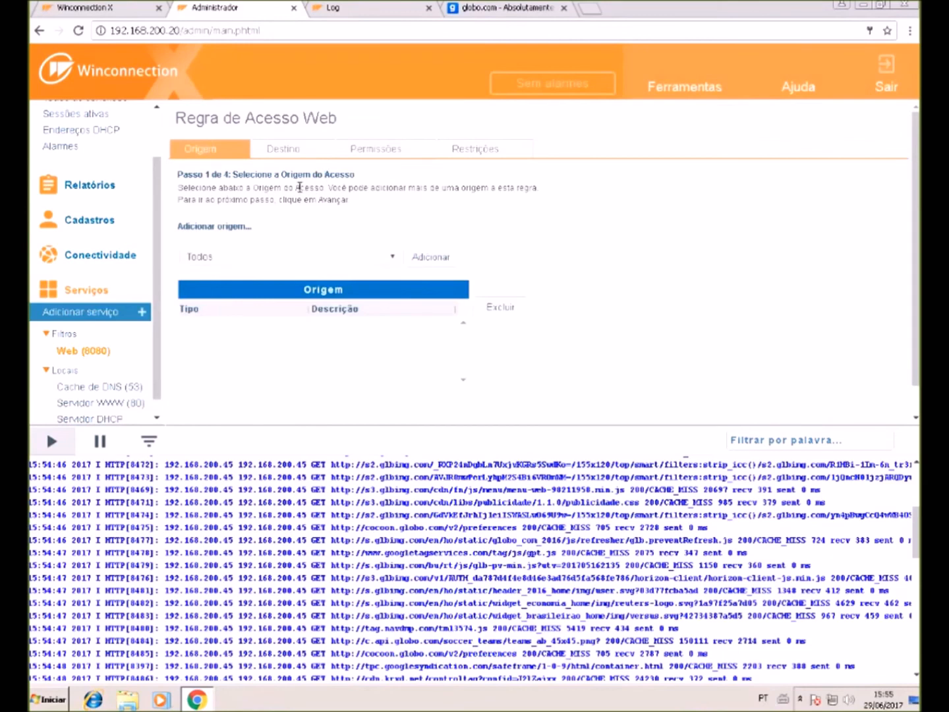
- Create a rule for origin Todos with wildcard URL destination *globo*, and finish the wizard
click(427, 259)
click(299, 157)
click(349, 258)
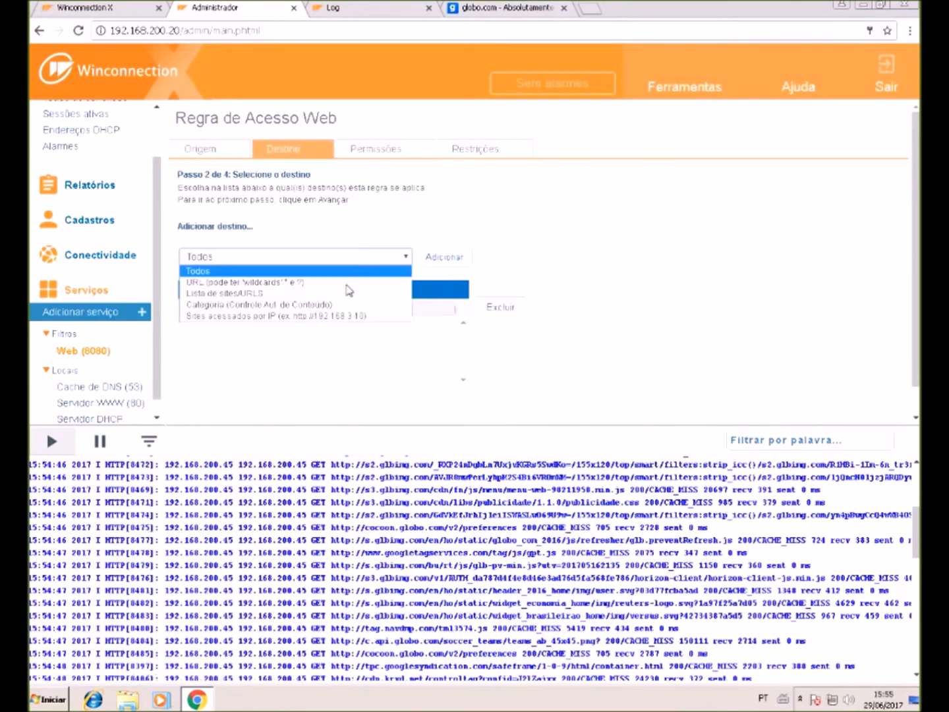
click(347, 282)
click(345, 281)
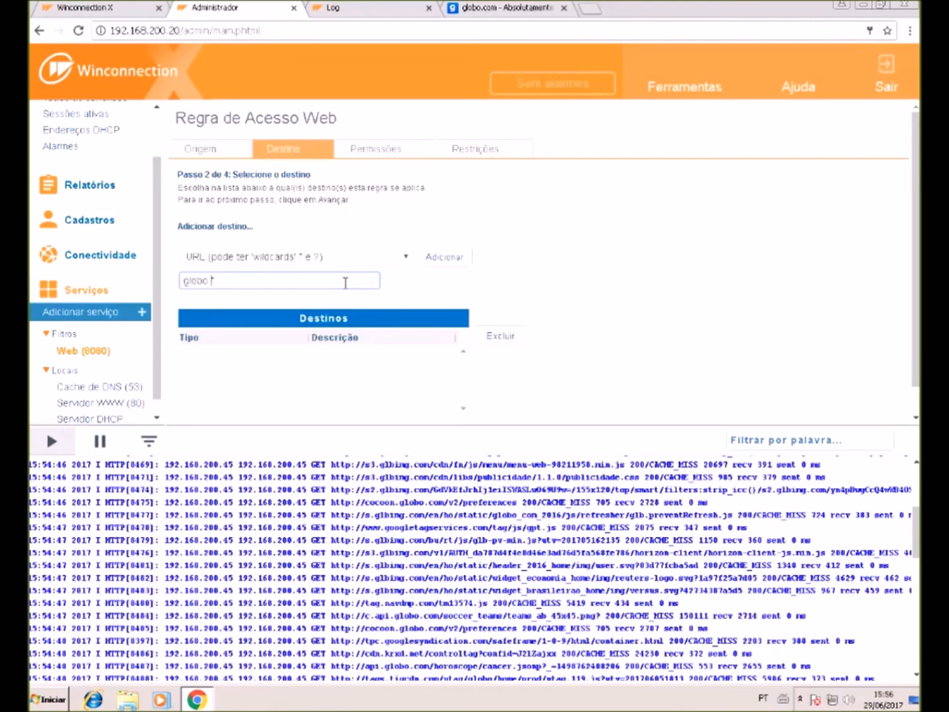
text(*)
scroll(389, 300, down, 1)
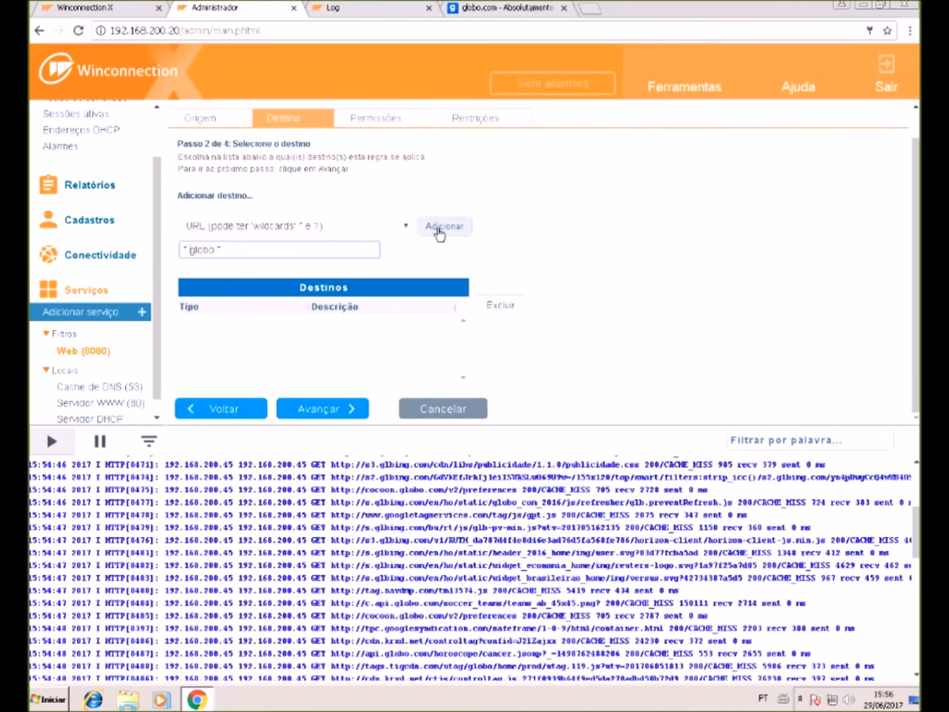
click(439, 228)
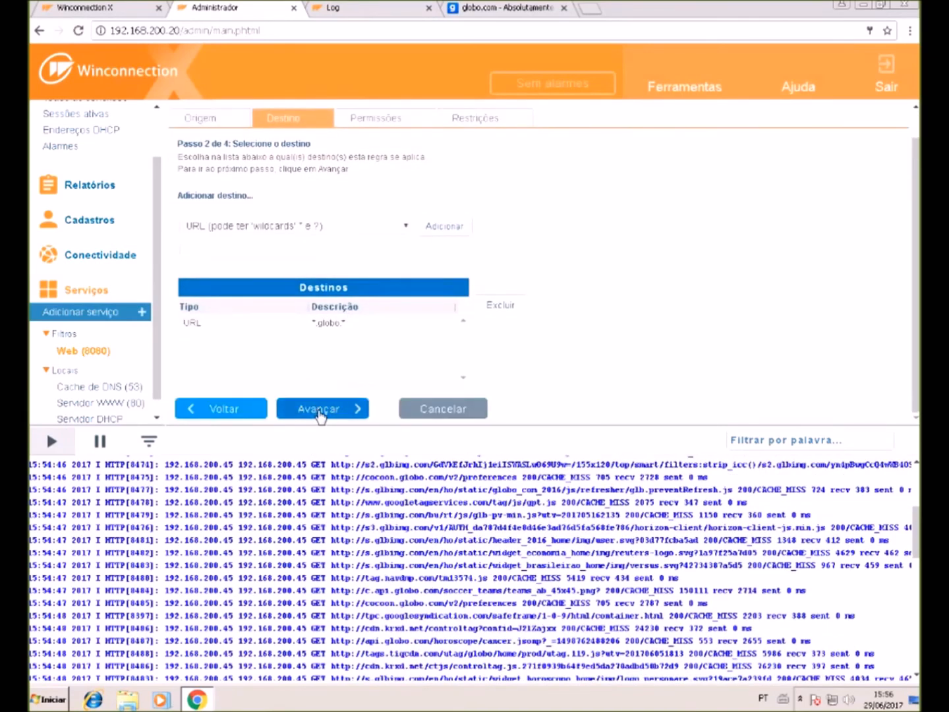
click(318, 410)
click(319, 411)
click(320, 412)
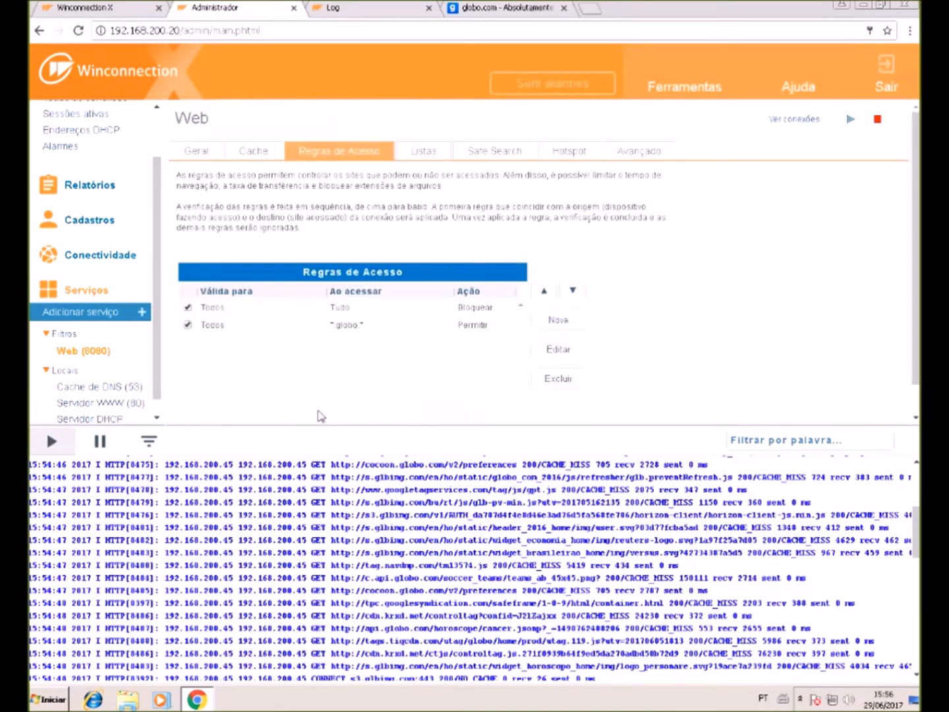
scroll(311, 395, down, 1)
- Save the access rules and web settings, then reload globo.com to confirm the block page
click(211, 410)
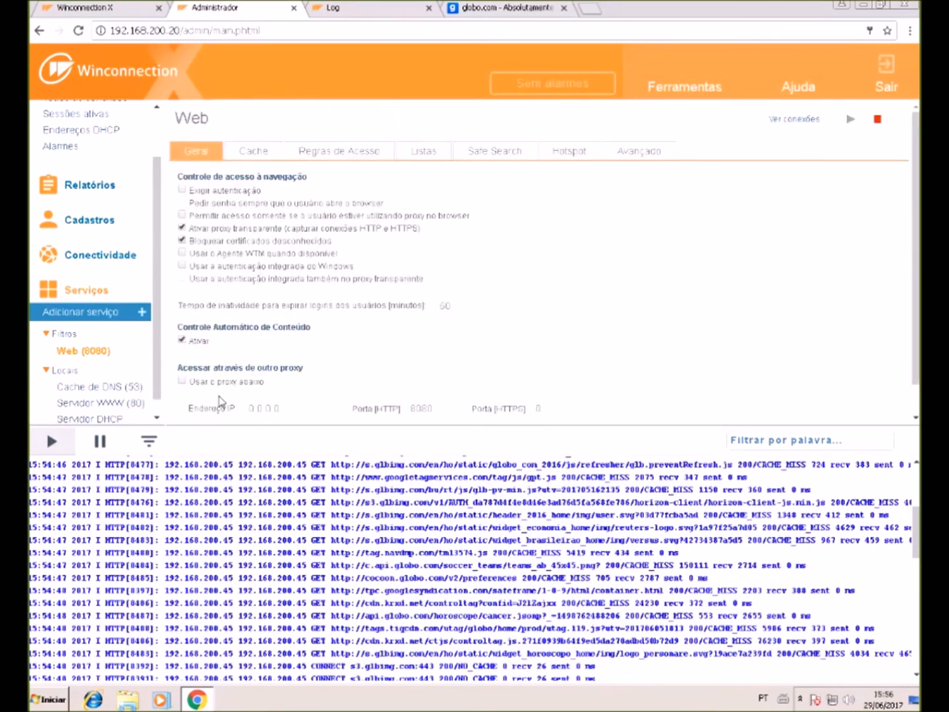
click(230, 416)
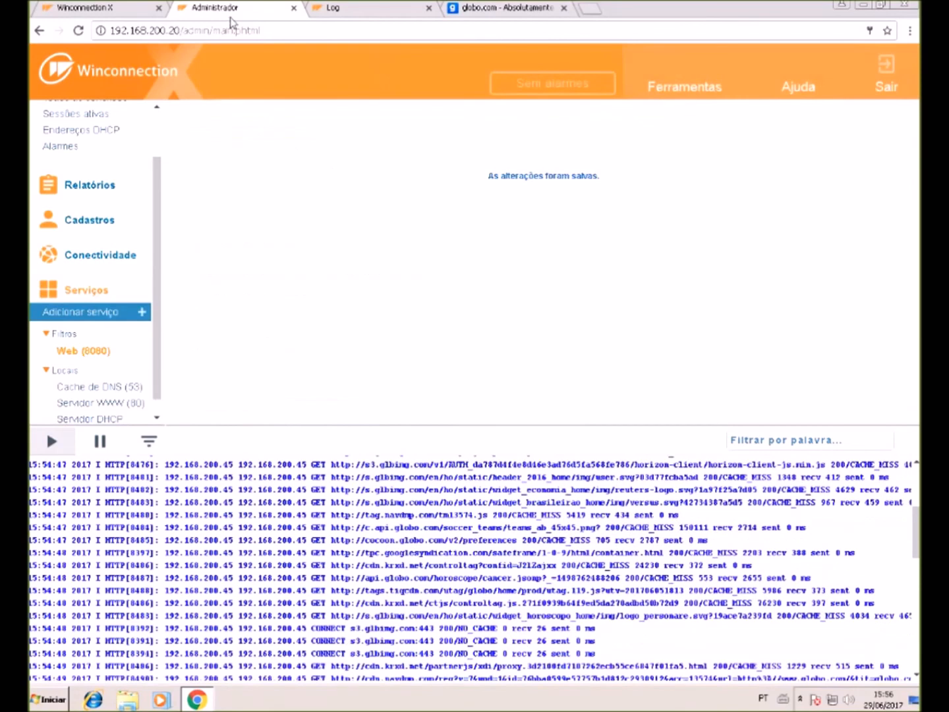
click(468, 8)
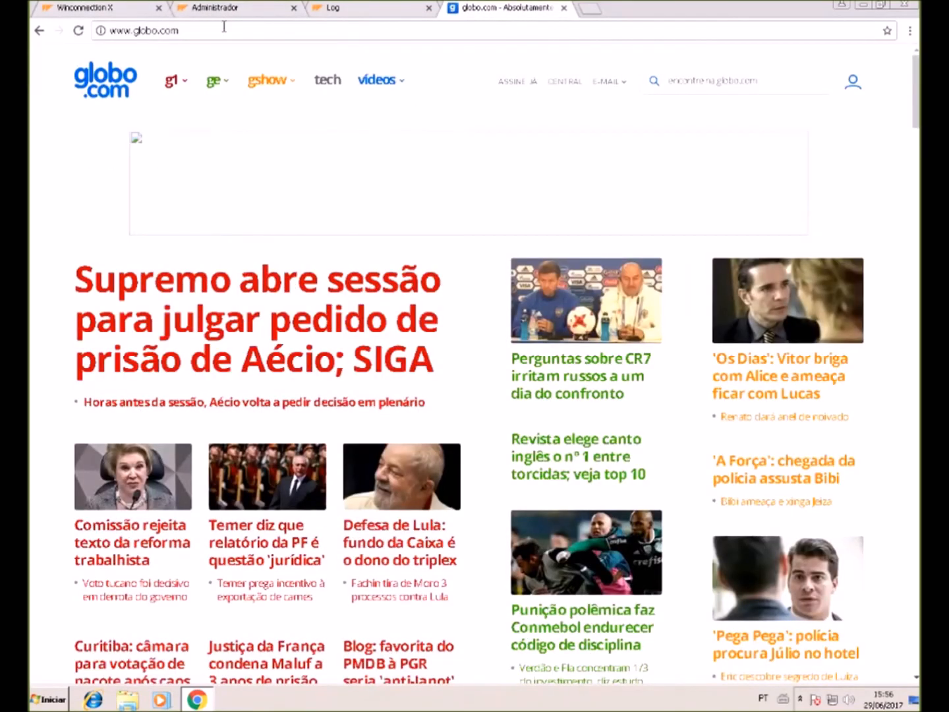
click(225, 29)
key(Return)
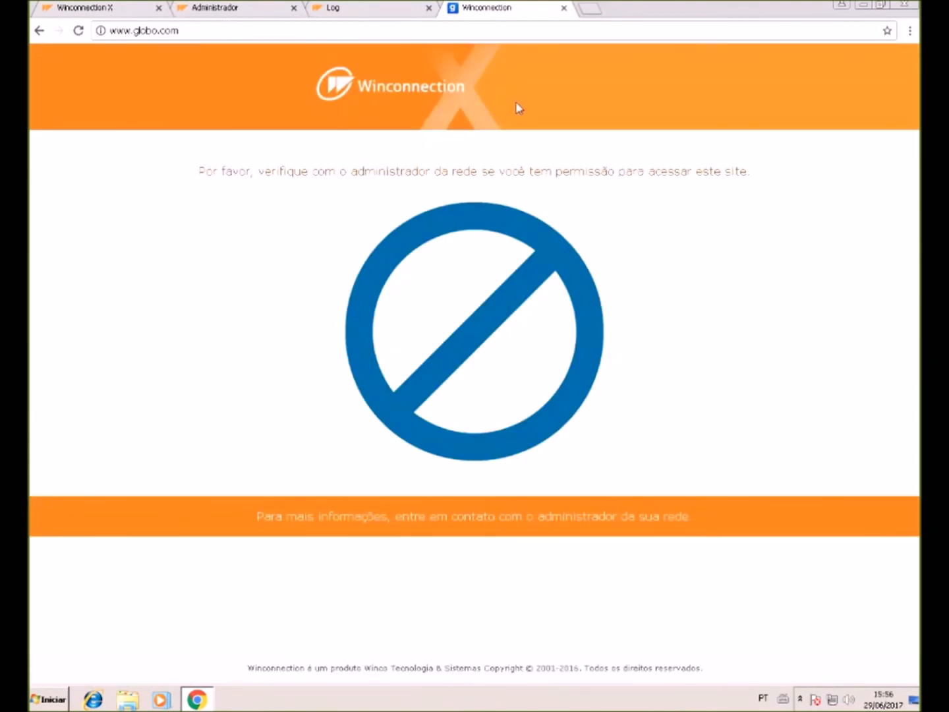
click(334, 13)
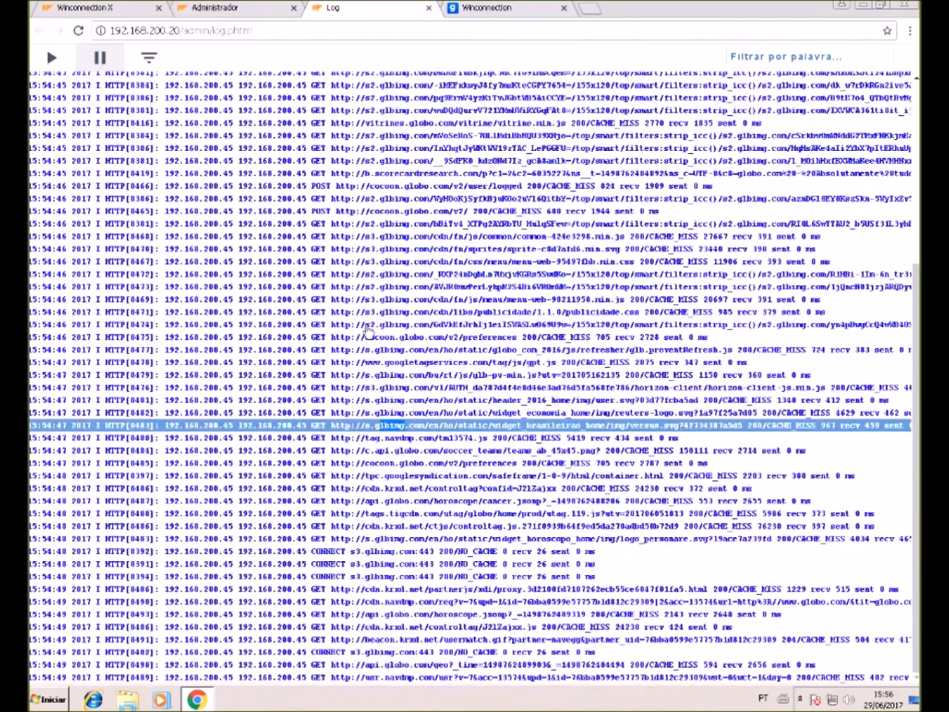
- Examine the globo log entries and show the full details of HTTP[8468]
drag(364, 324, 417, 329)
click(417, 326)
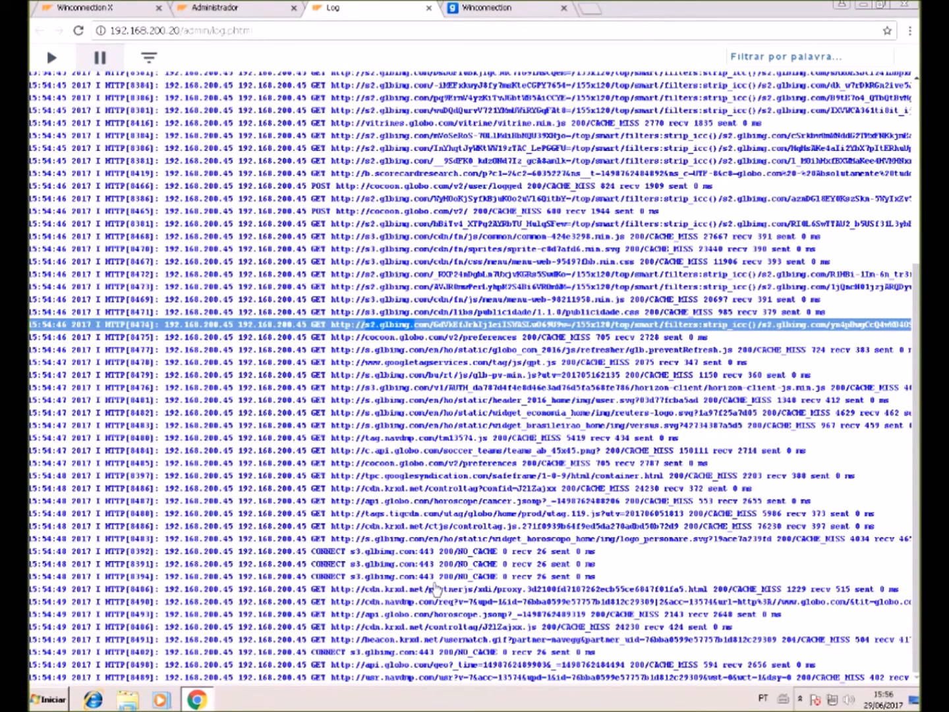
scroll(424, 626, up, 4)
scroll(426, 627, up, 4)
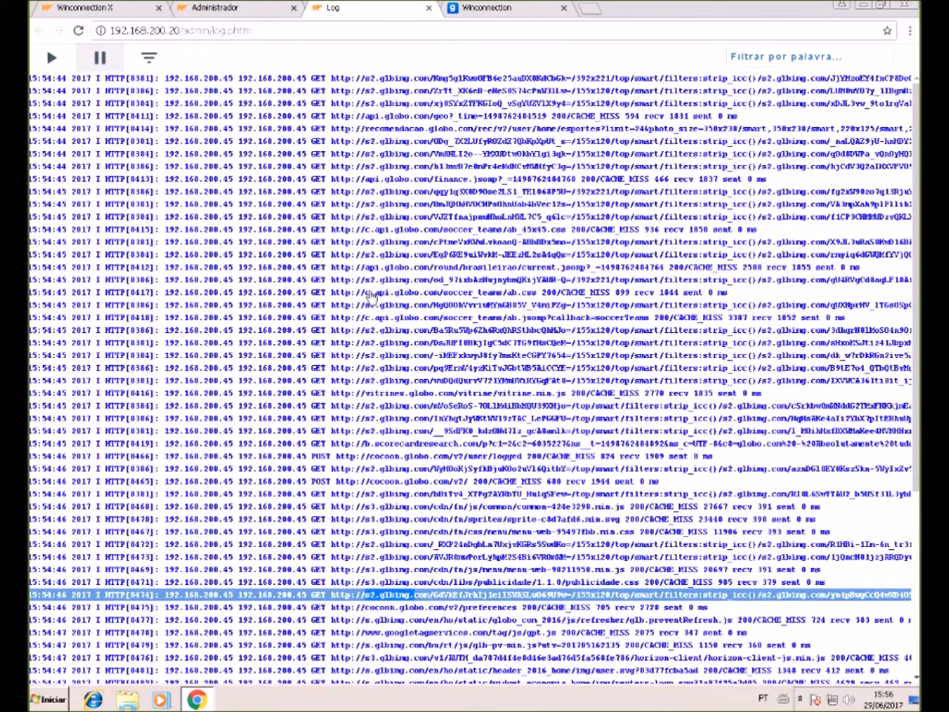
click(388, 229)
click(377, 267)
click(397, 306)
click(394, 381)
double_click(388, 507)
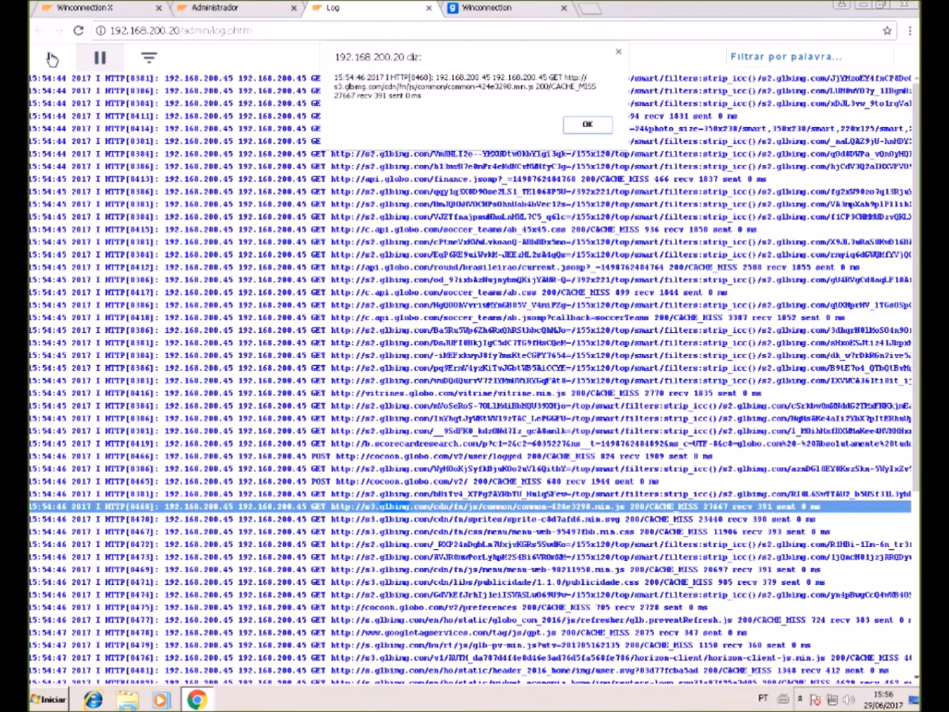
- Close the entry details, resume the live log and return to the administration page
click(588, 124)
click(52, 60)
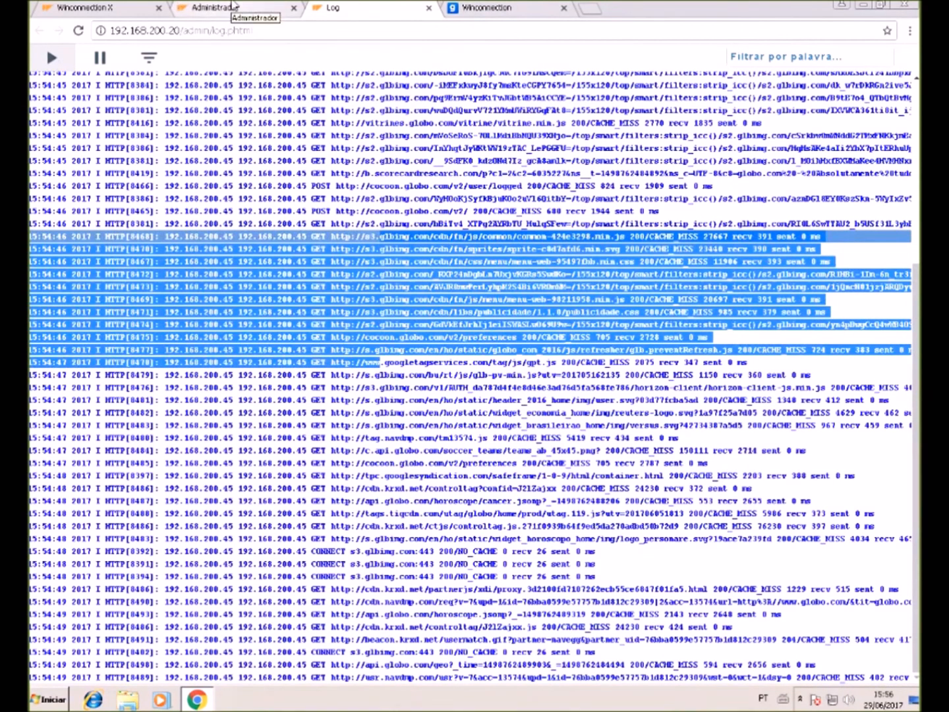
click(232, 7)
- In the web access rules list, place the *globo* Permitir rule above Tudo/Bloquear
click(333, 152)
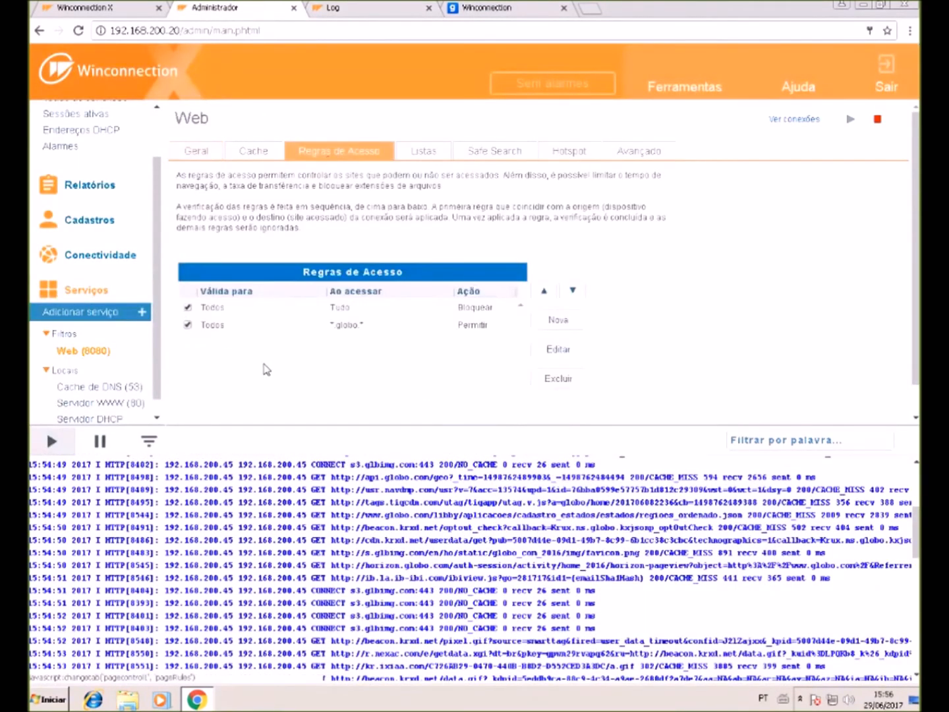
scroll(382, 404, down, 1)
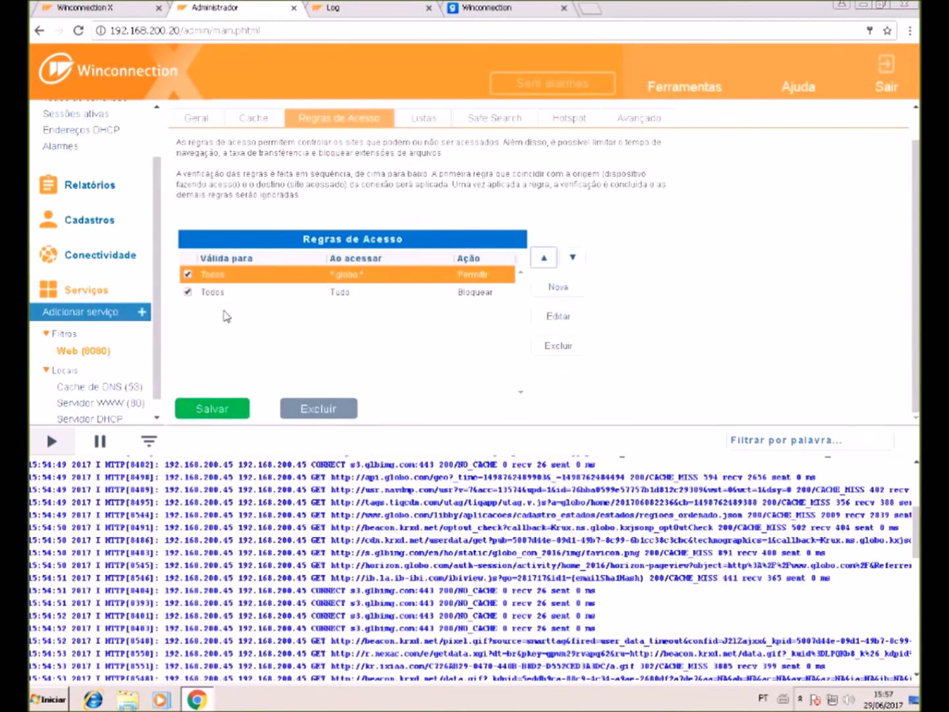
click(310, 293)
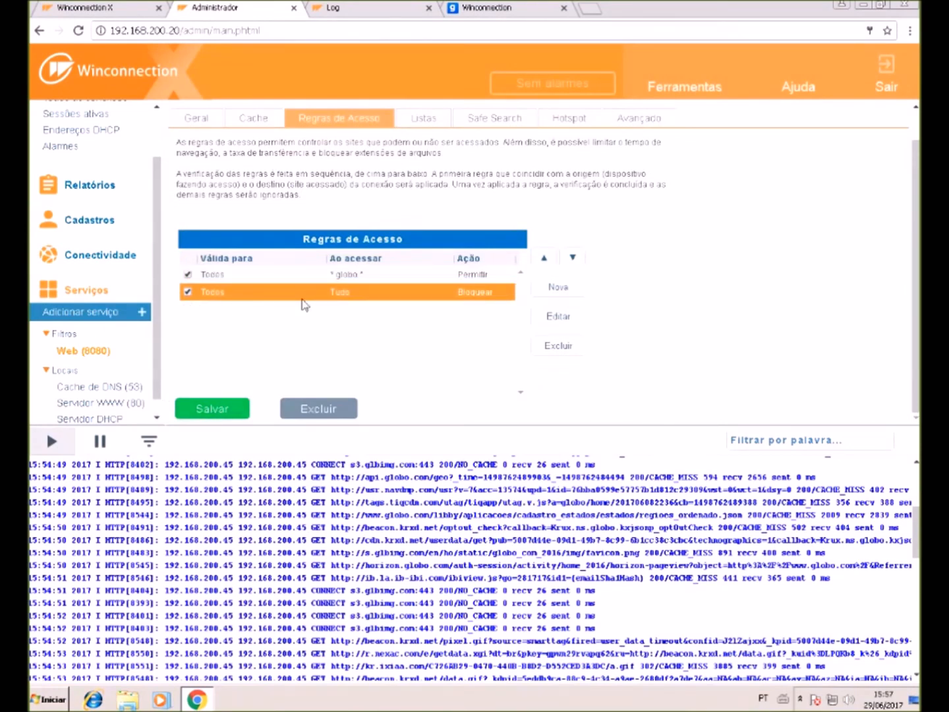
click(354, 280)
click(357, 298)
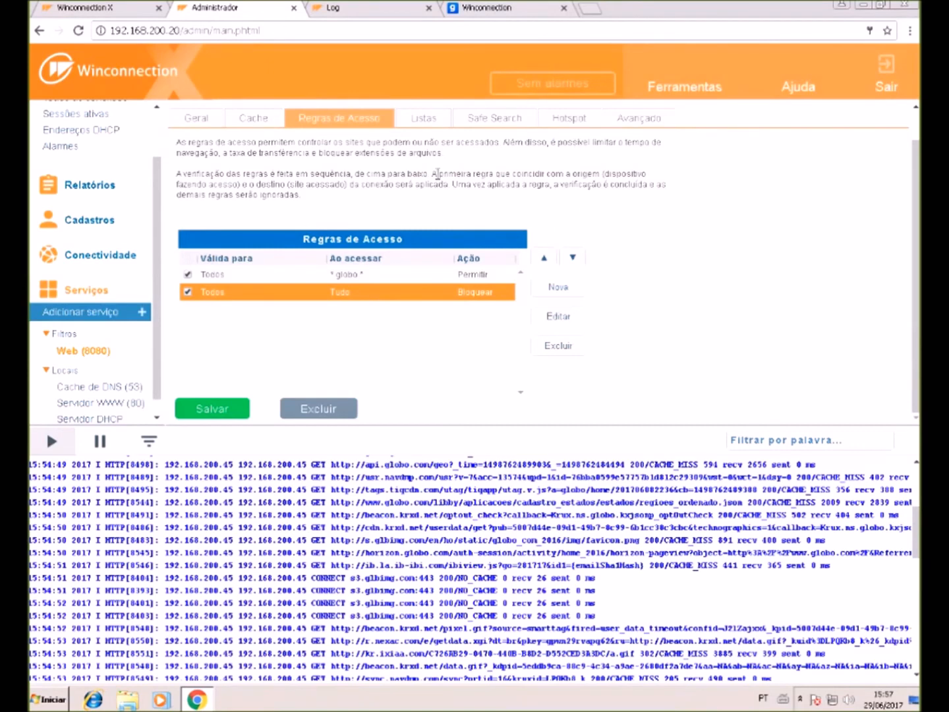
scroll(329, 554, down, 4)
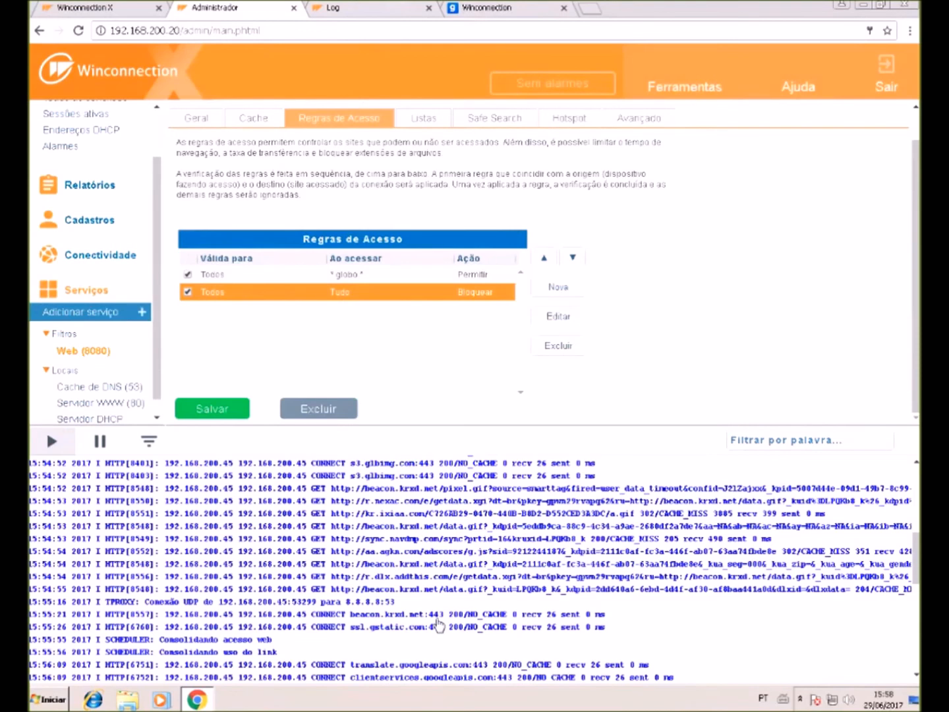
scroll(434, 626, down, 6)
scroll(396, 489, down, 4)
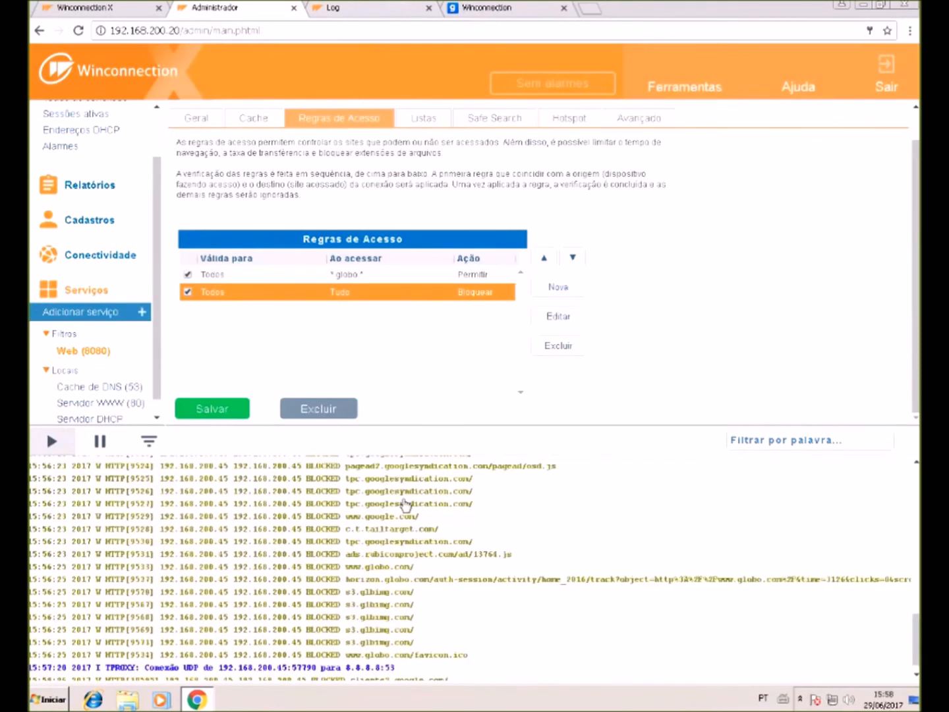
click(394, 276)
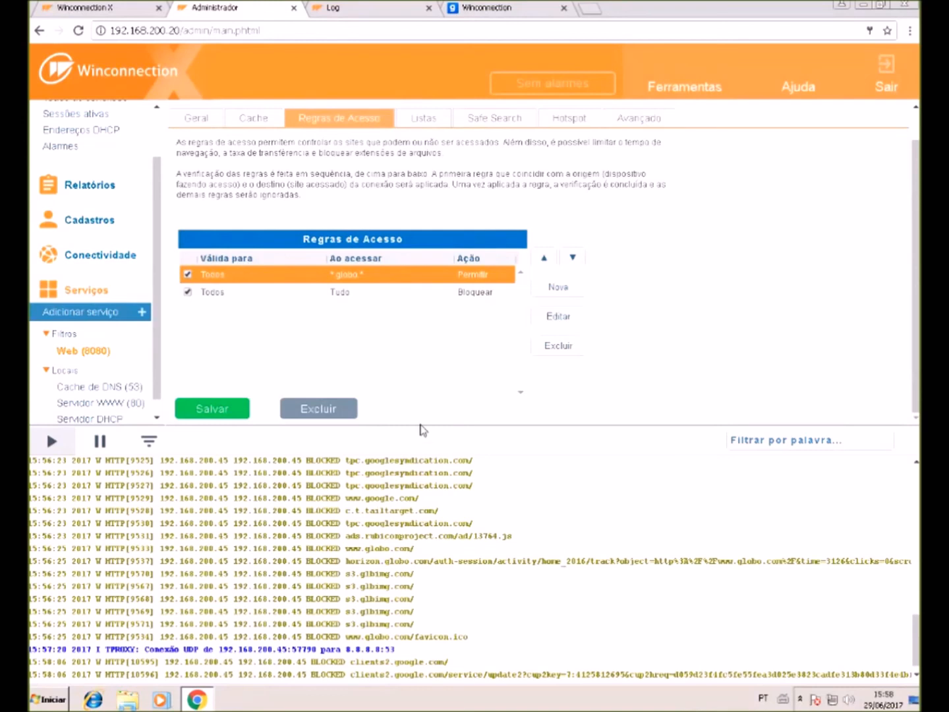
- Select the Todos/Tudo/Bloquear rule, then view globo.com's access-denied block page in the test tab
click(490, 299)
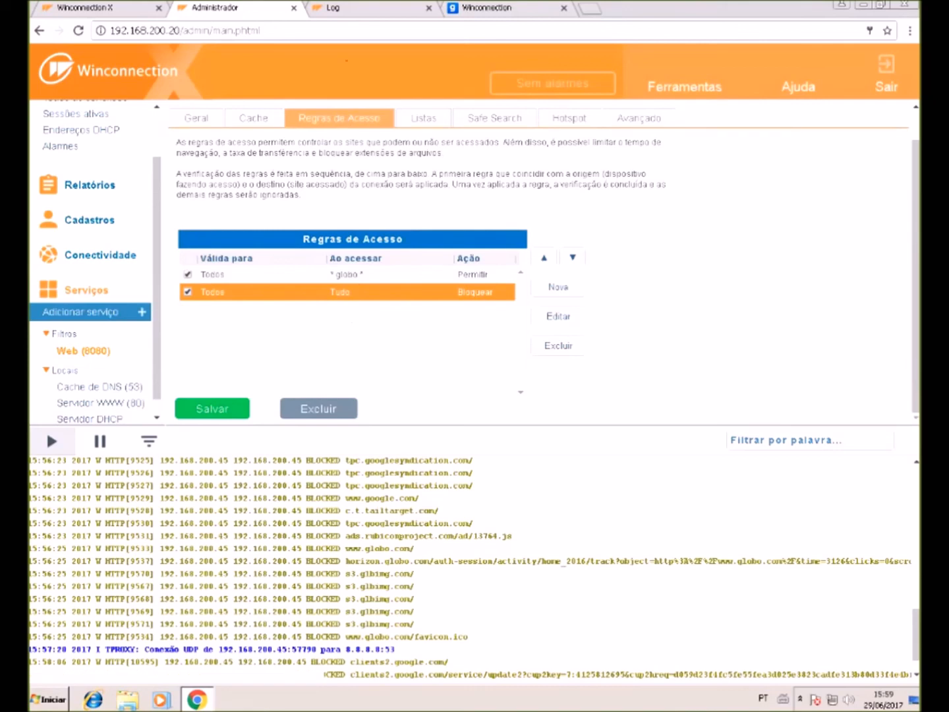
click(464, 15)
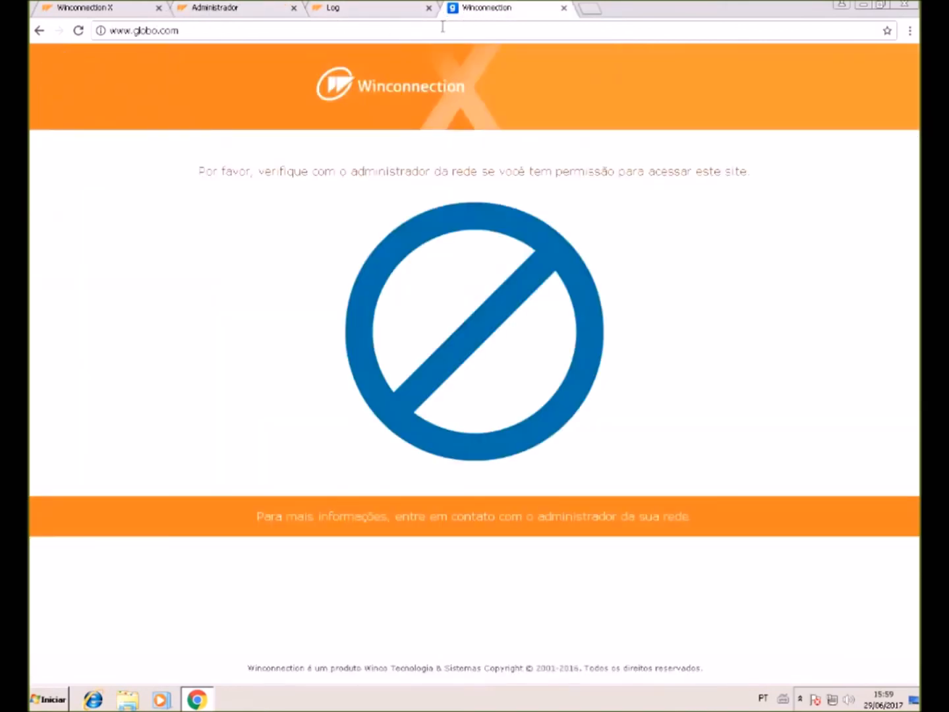
- Reload globo.com and mark the allowed api.globo.com and horizon.globo.com entries in the admin log
click(443, 27)
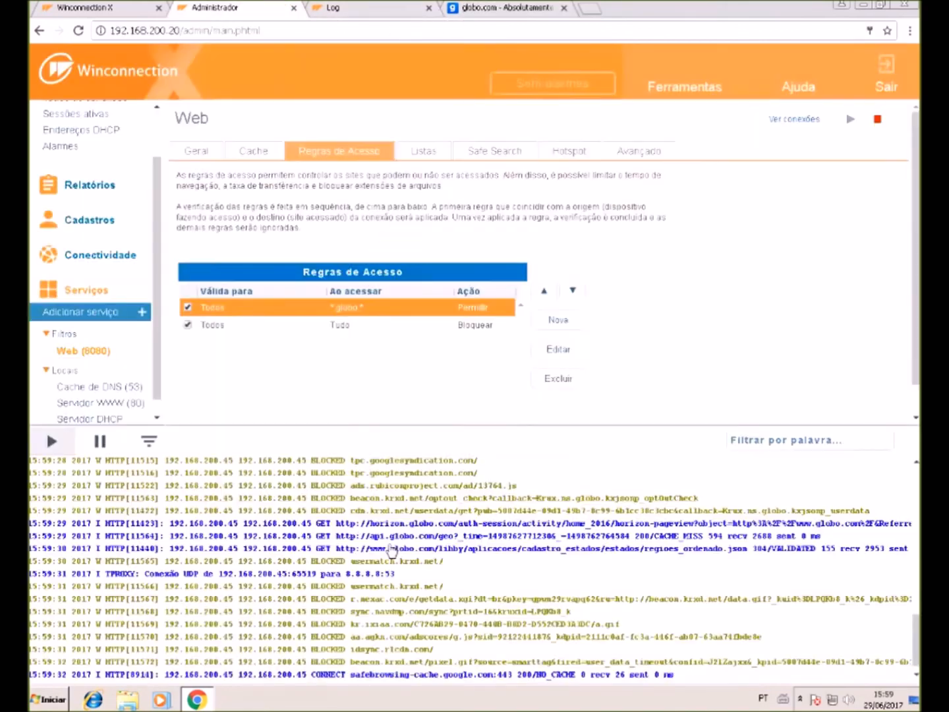
click(391, 549)
drag(367, 541, 423, 552)
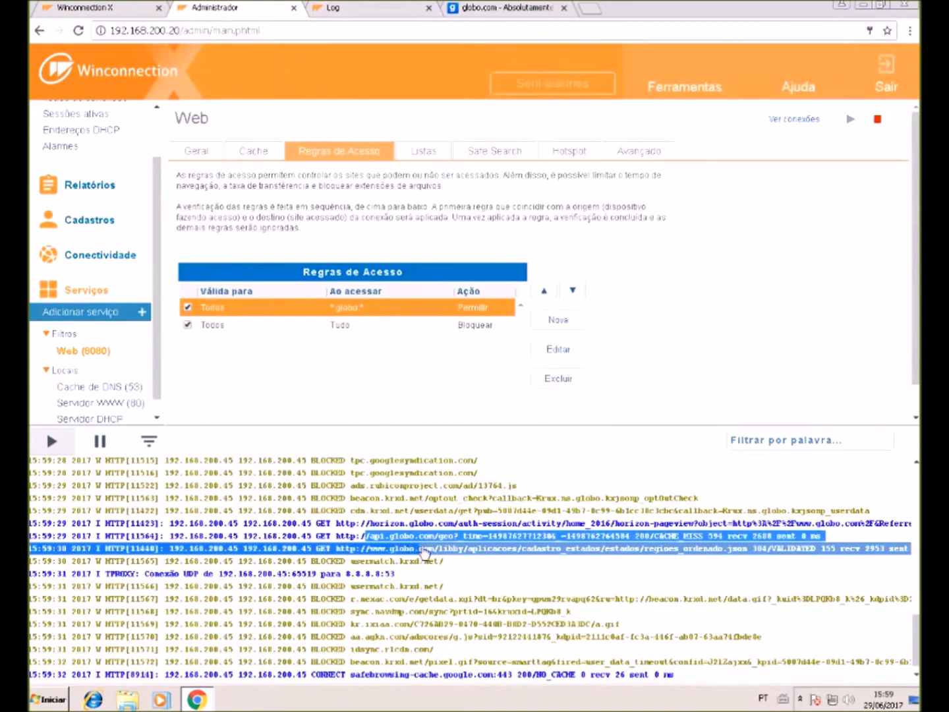
drag(424, 553, 454, 549)
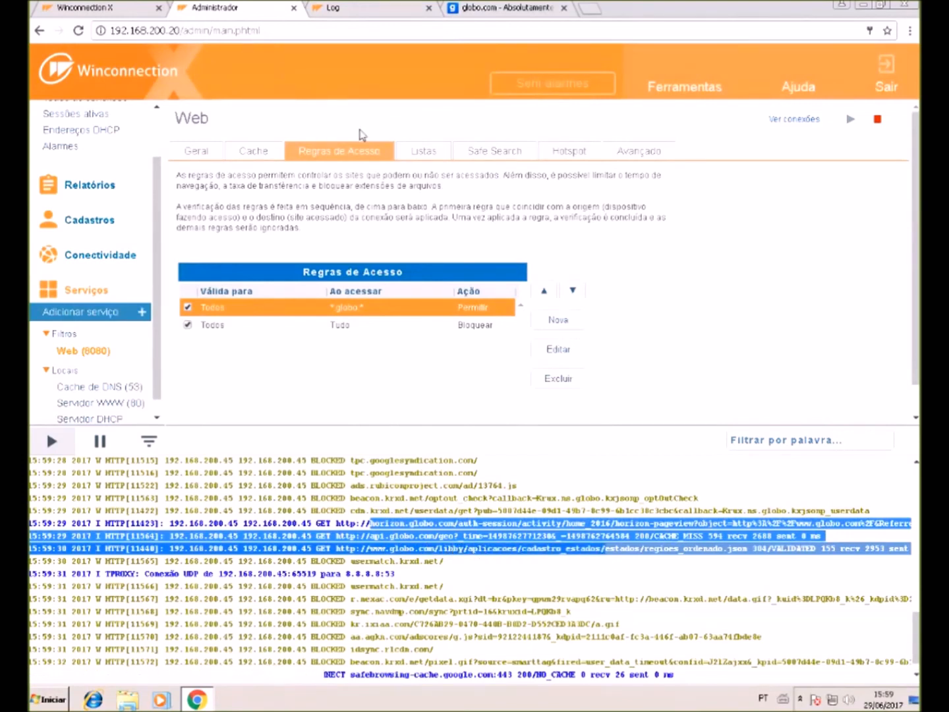
click(505, 17)
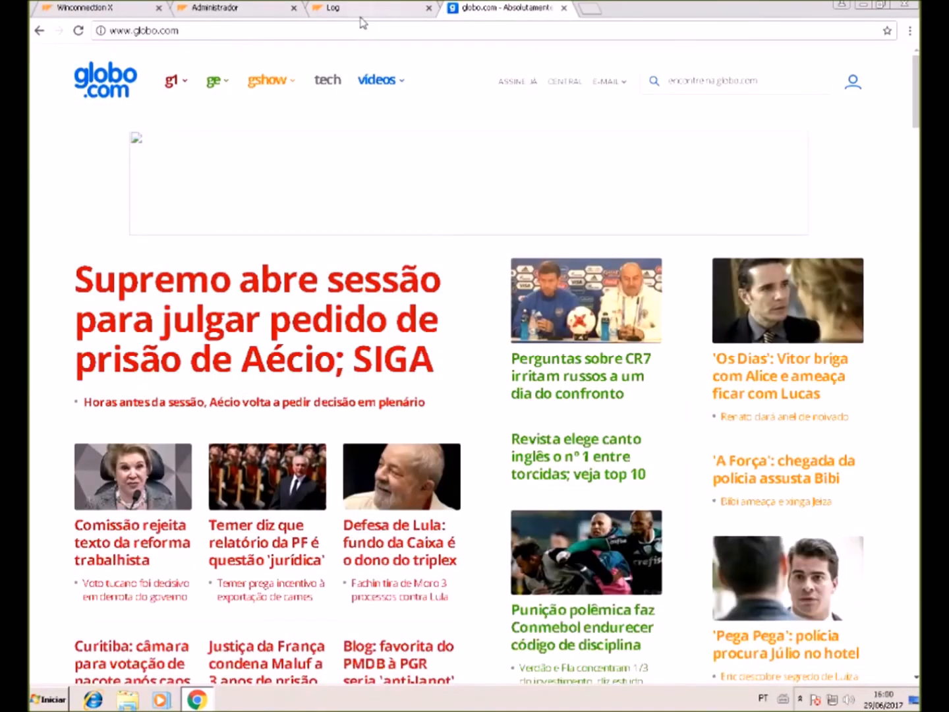
click(366, 8)
scroll(432, 474, down, 1)
scroll(432, 476, down, 3)
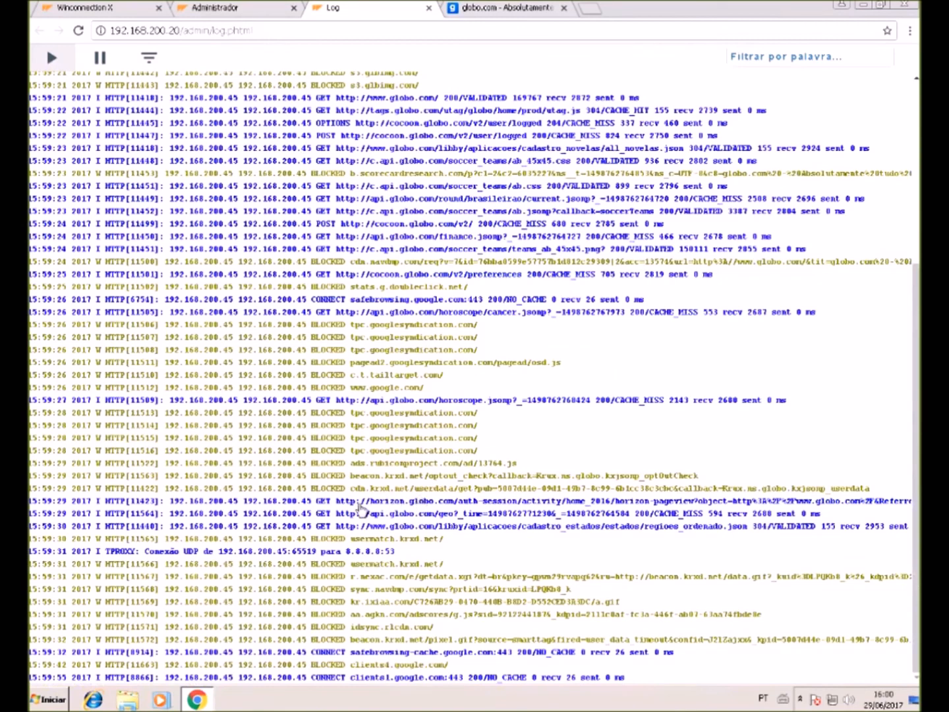
drag(370, 501, 454, 504)
drag(365, 514, 429, 526)
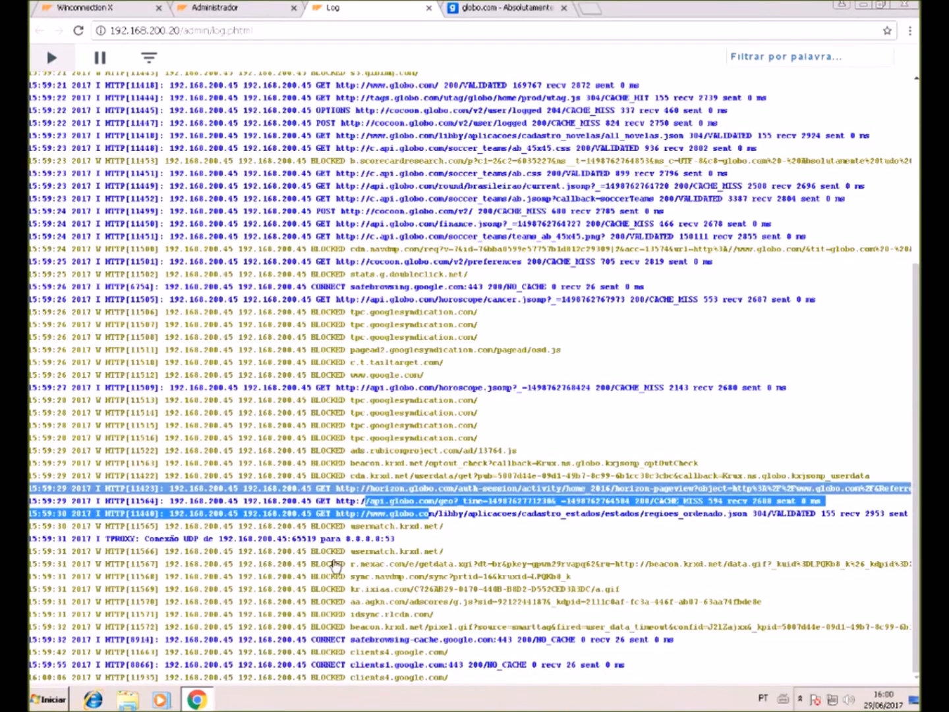
drag(354, 551, 475, 627)
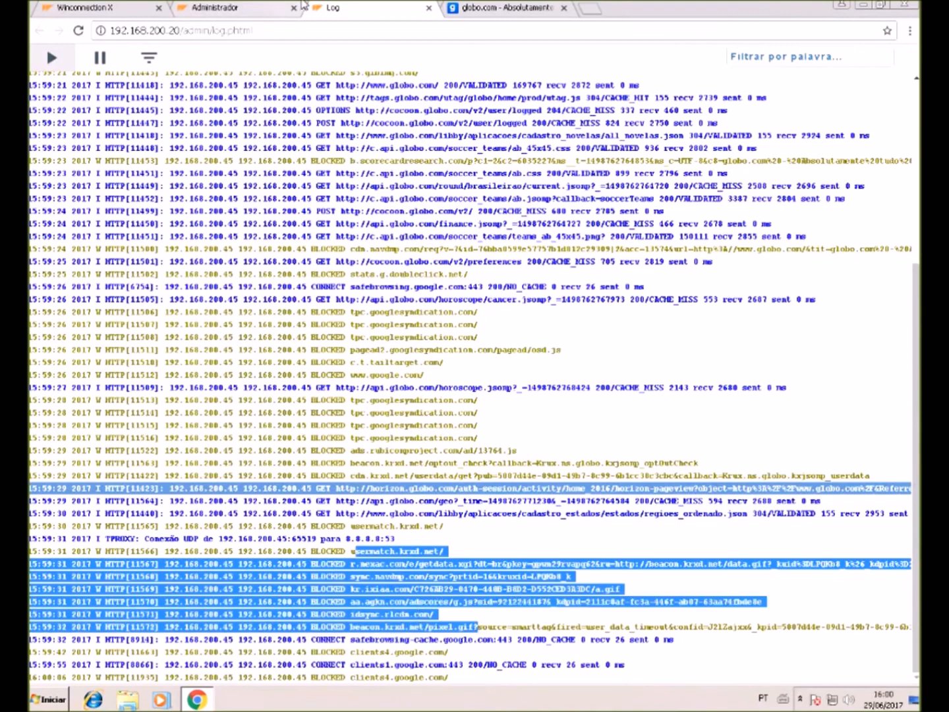
click(502, 8)
- Scroll the globo.com homepage down to the Receitas and Famosos sections
scroll(493, 502, down, 4)
scroll(491, 500, down, 3)
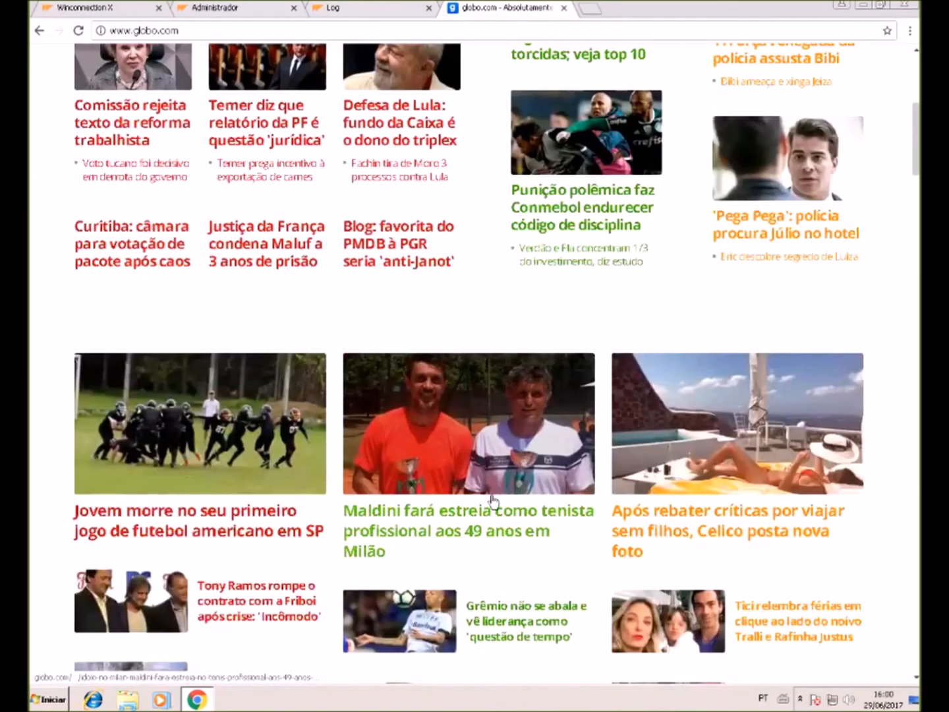
scroll(487, 461, up, 8)
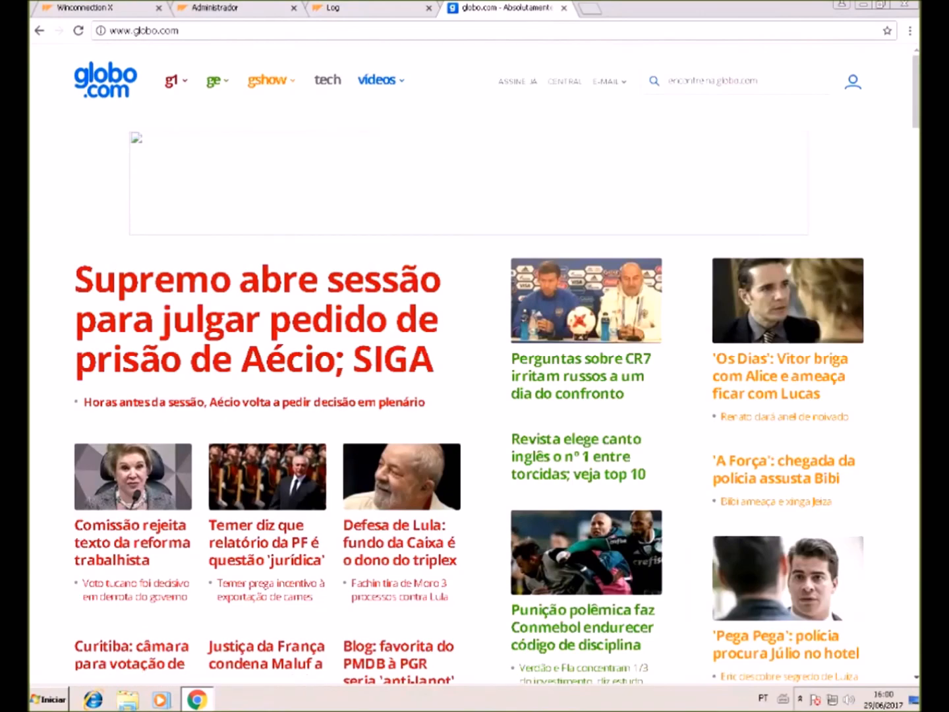
scroll(471, 245, down, 20)
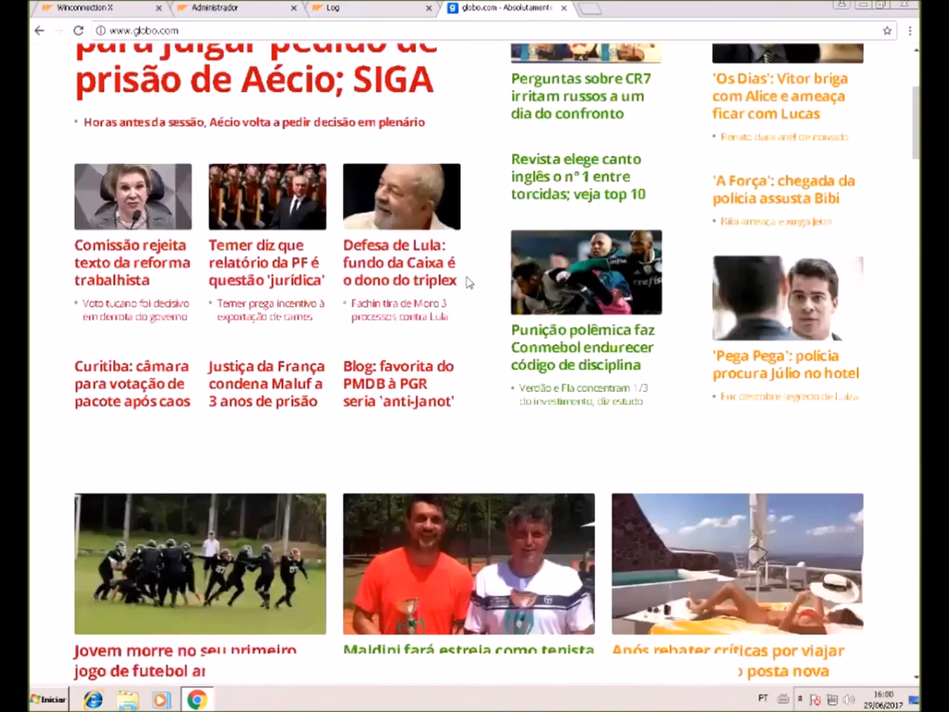
scroll(472, 417, down, 15)
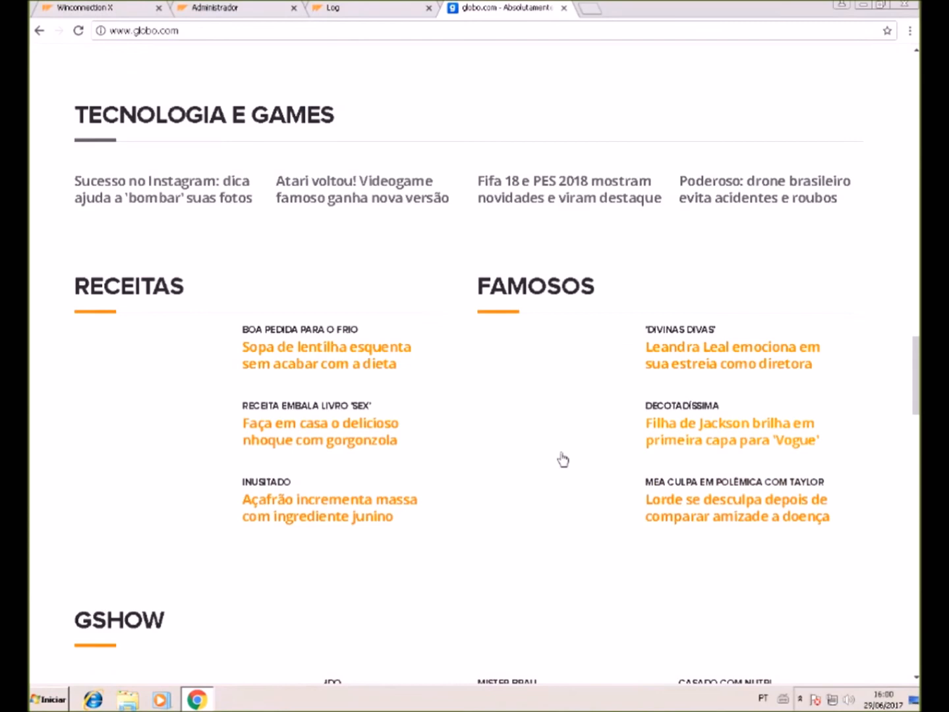
scroll(506, 384, down, 3)
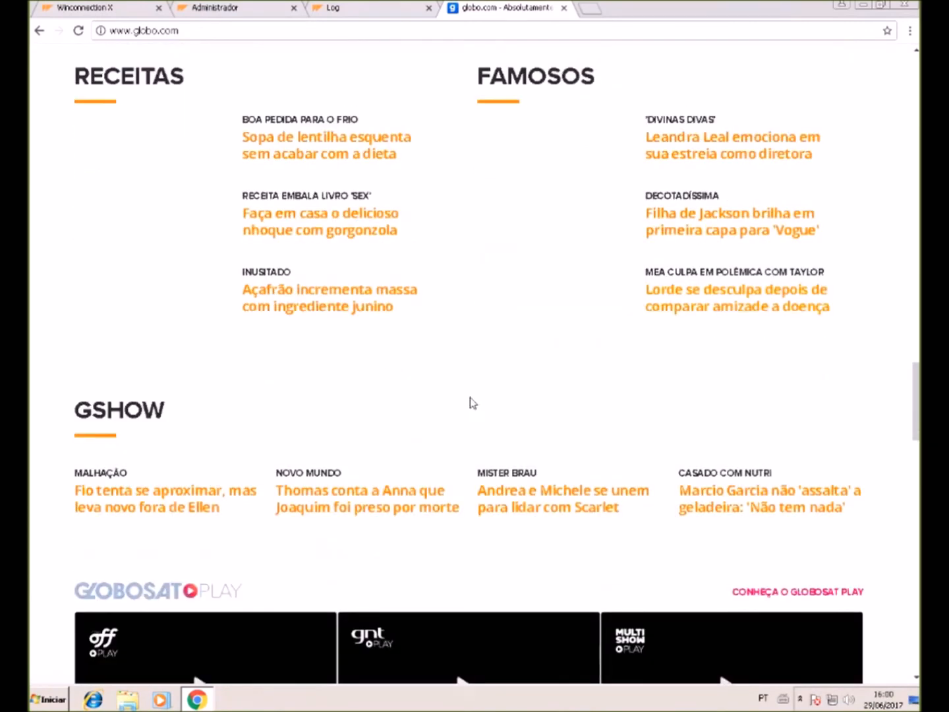
scroll(586, 481, up, 1)
scroll(587, 480, up, 2)
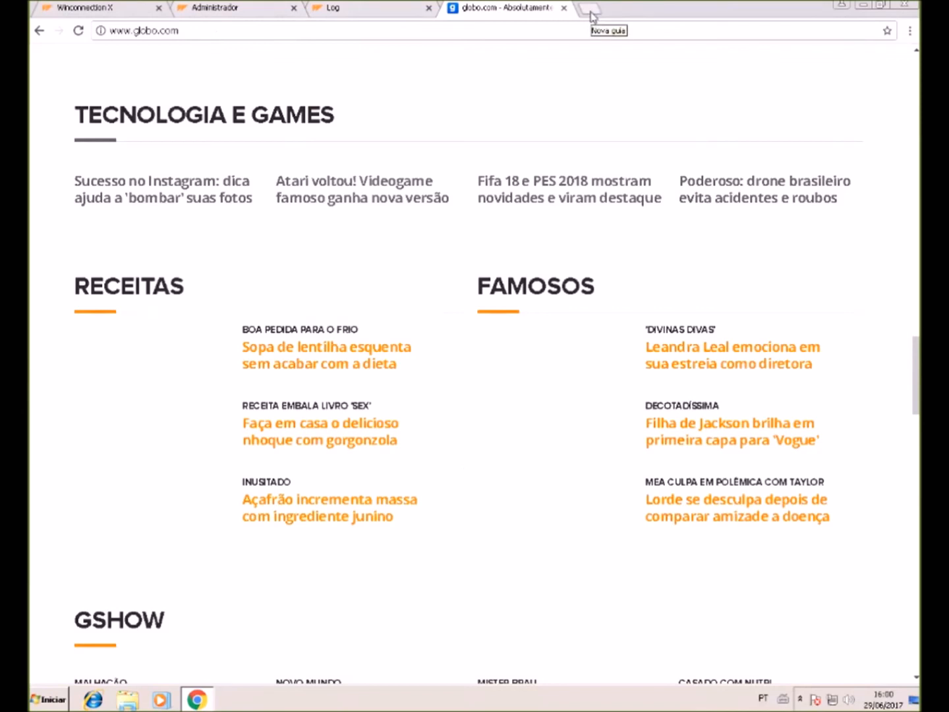
- Select the globo.com address and bring up the C:\ProgramData Explorer window
click(440, 31)
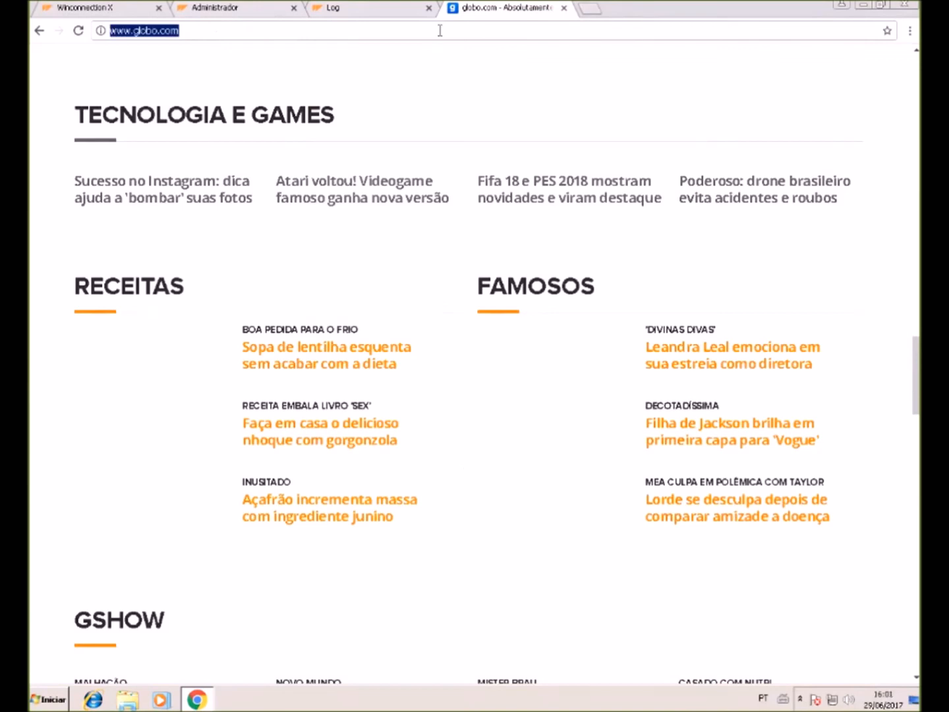
click(440, 30)
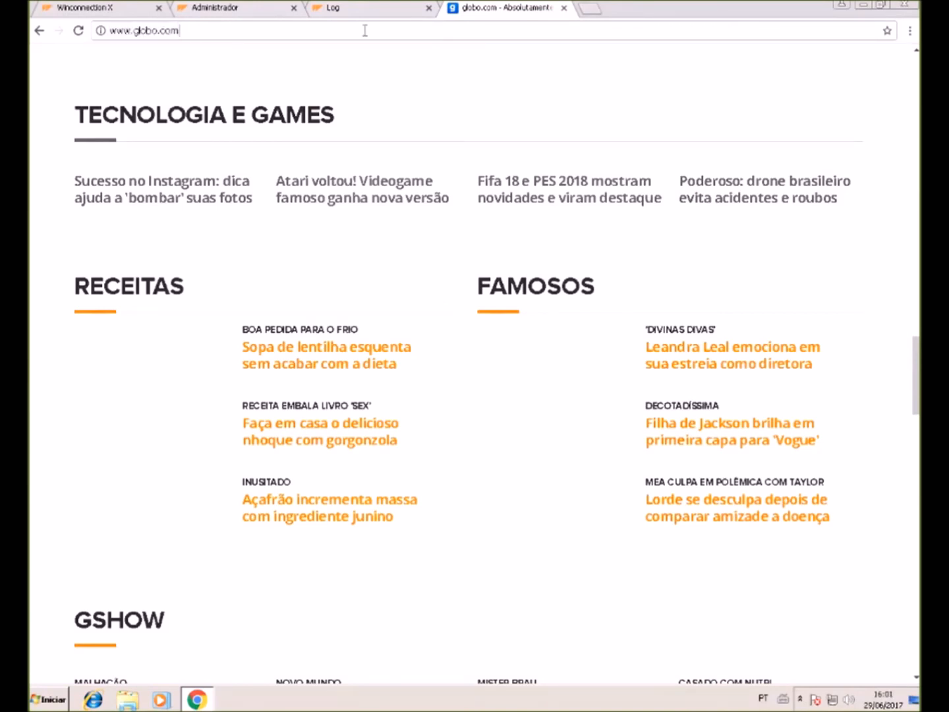
drag(365, 30, 86, 50)
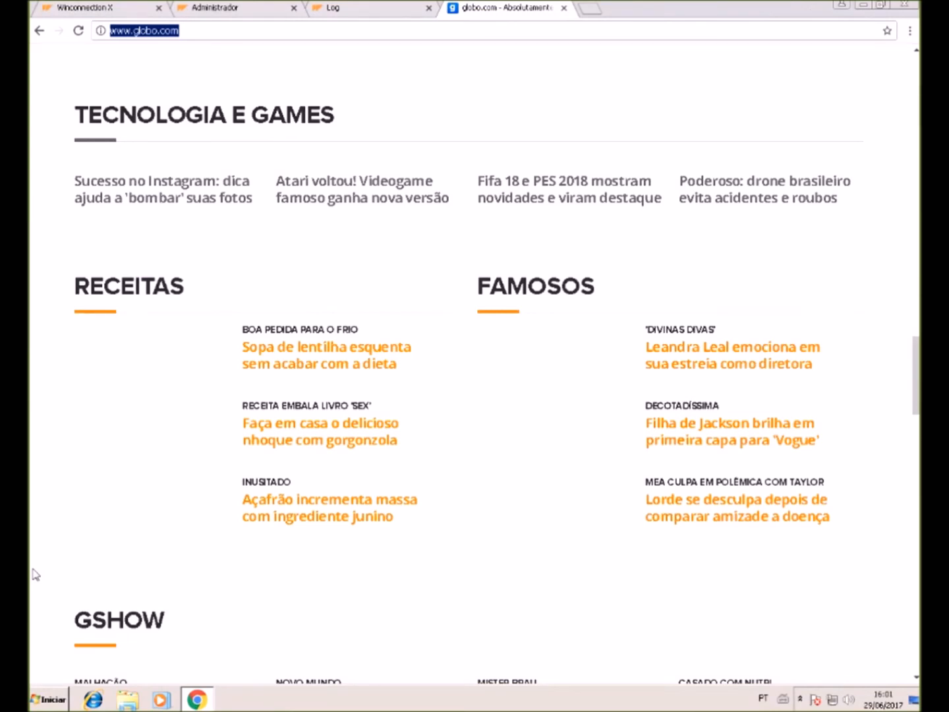
drag(223, 2, 295, 146)
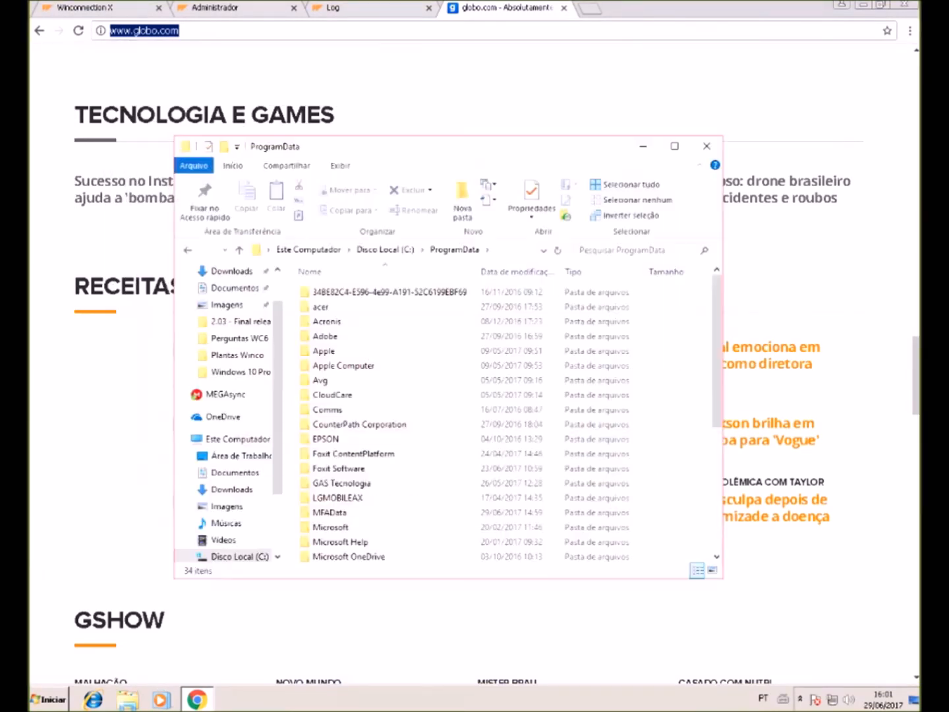
- Navigate to ProgramData\Winco\WinconnectionX\error_pages
scroll(448, 422, down, 3)
scroll(448, 423, down, 3)
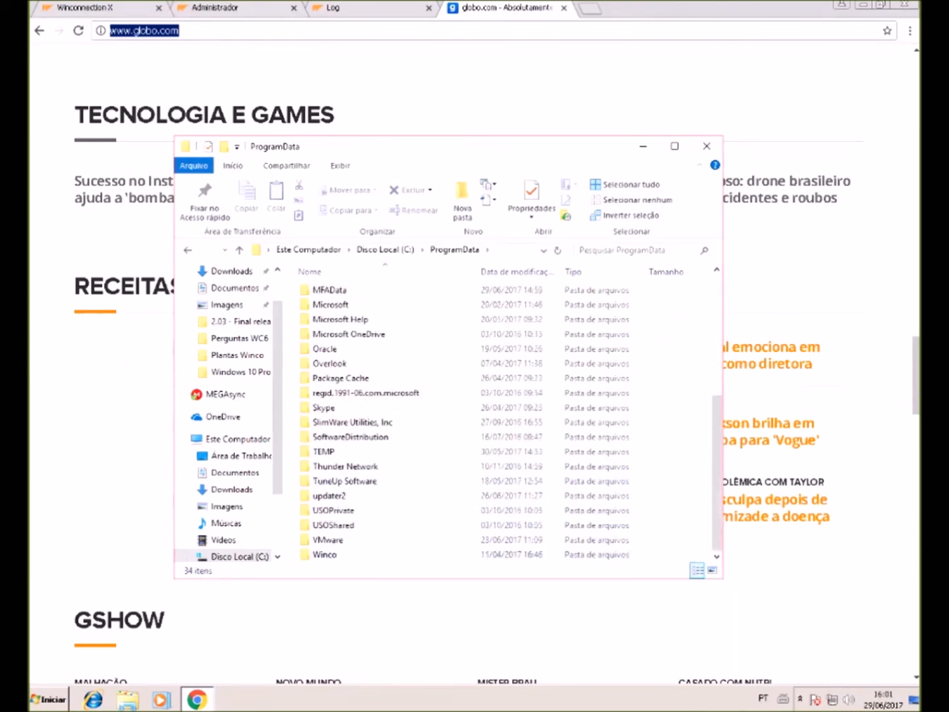
click(325, 555)
double_click(325, 554)
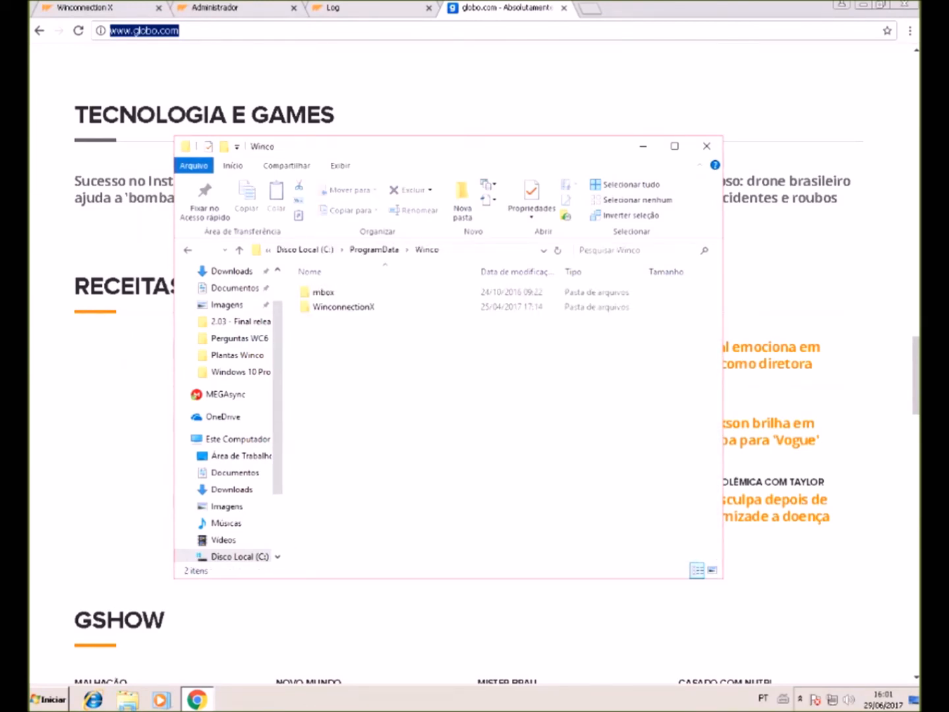
double_click(336, 306)
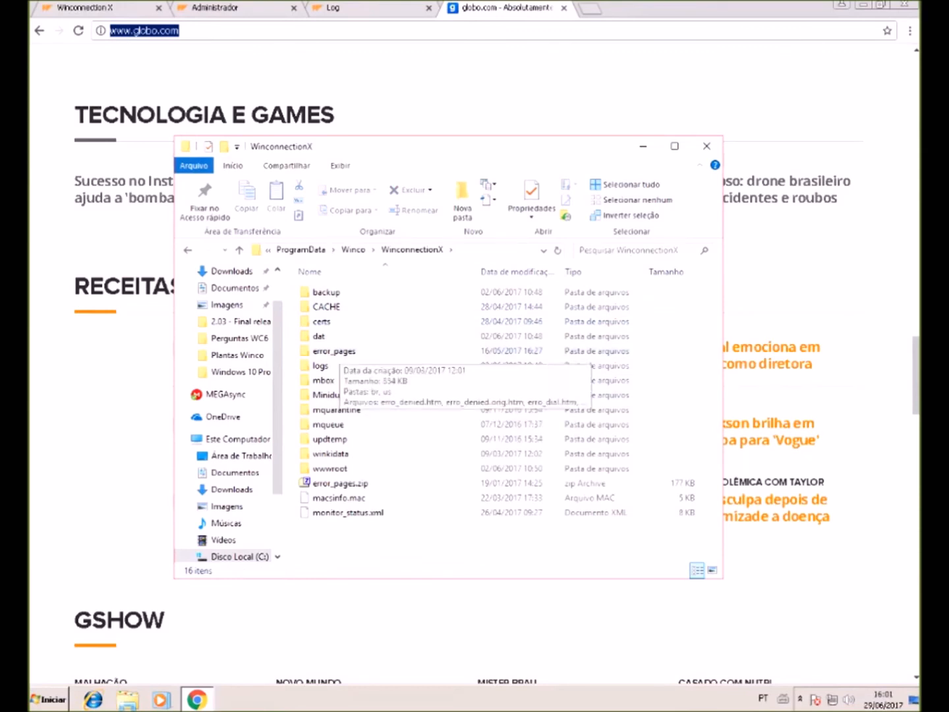
double_click(335, 350)
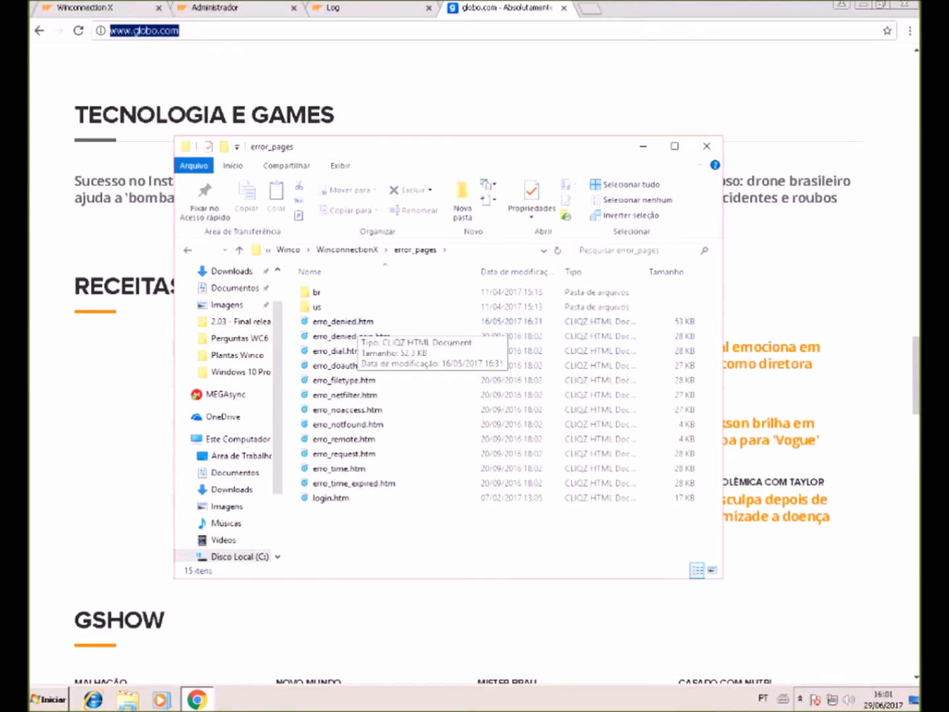
- Open erro_denied.orig.htm in Notepad via Abrir com > Bloco de notas
click(350, 337)
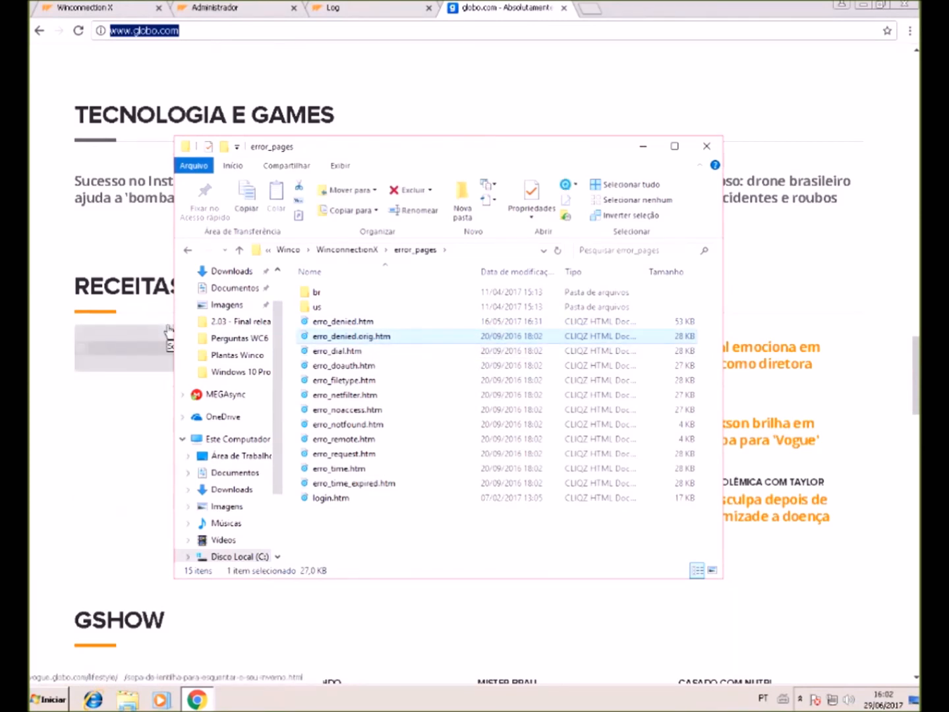
click(33, 389)
click(352, 336)
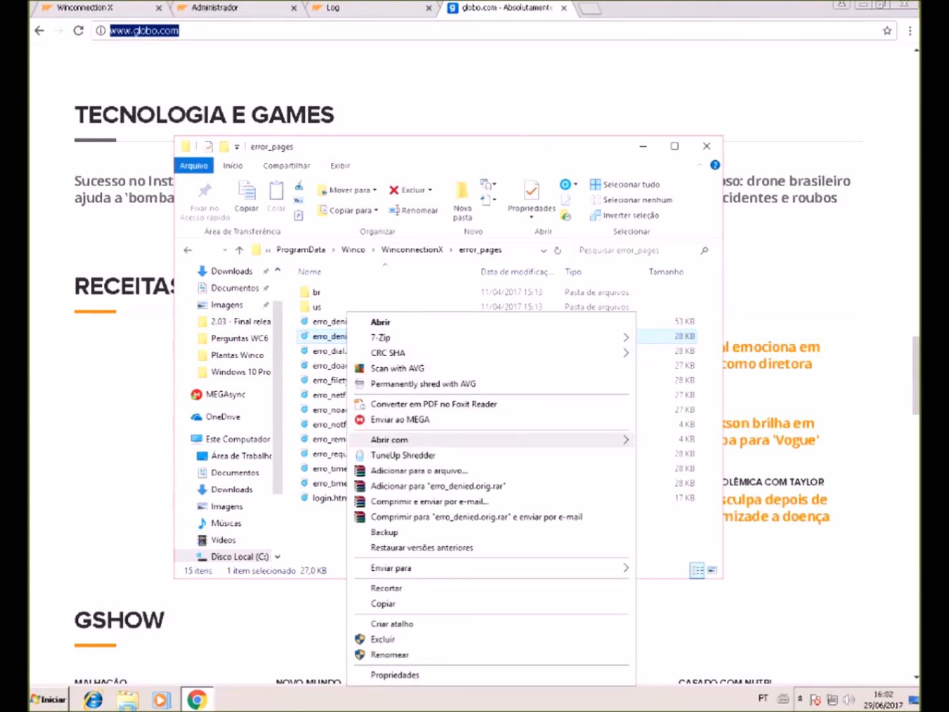
mouse_move(461, 439)
click(692, 441)
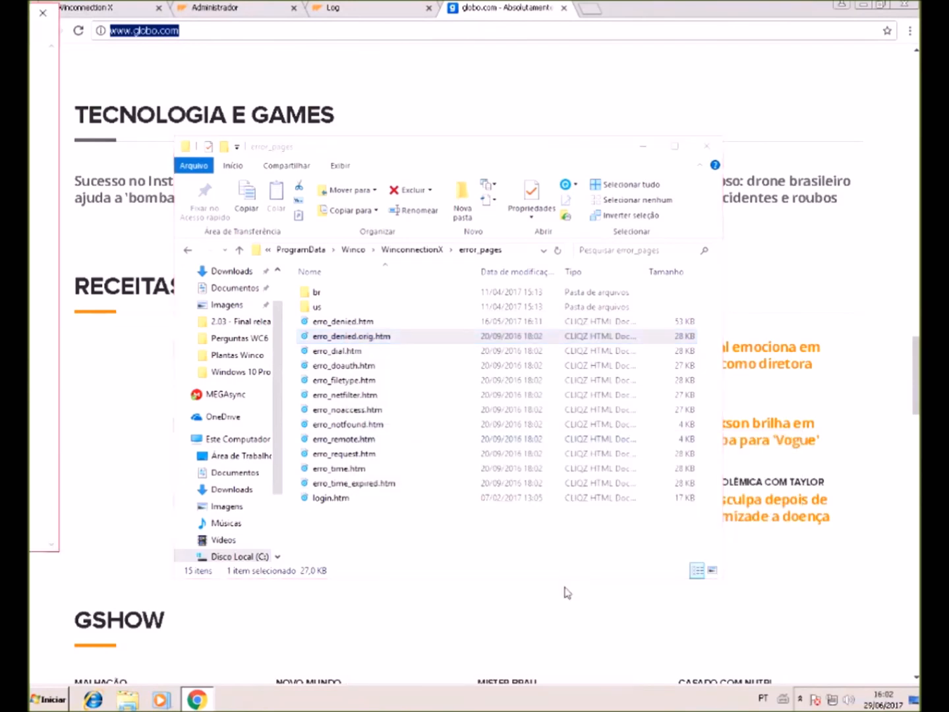
- Scroll erro_denied.orig.htm, select the logo image's base64 data, and close Notepad
drag(29, 72, 81, 128)
scroll(495, 349, down, 13)
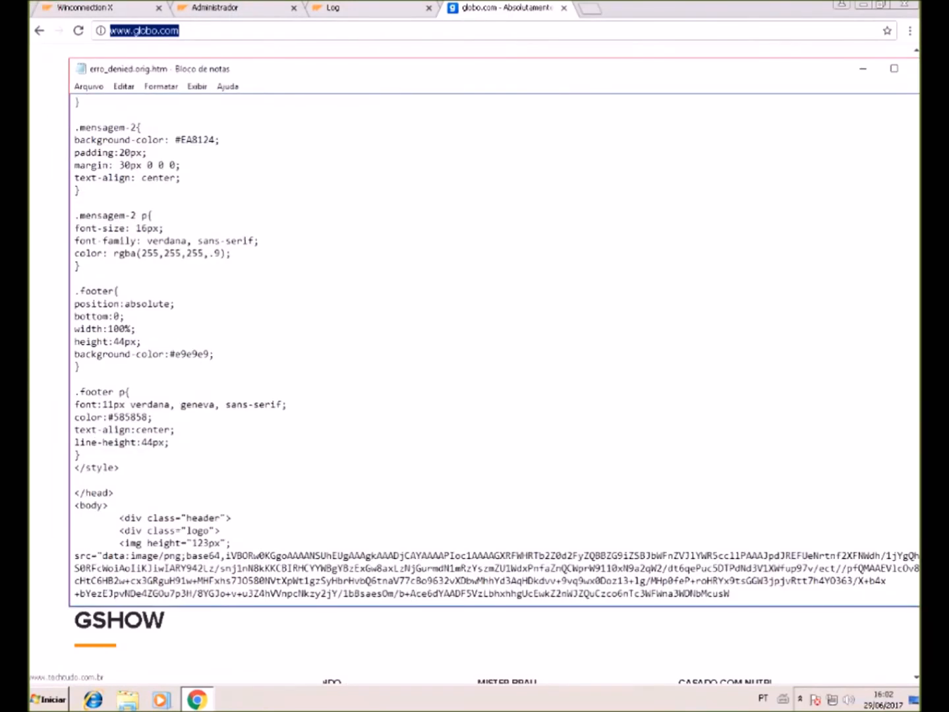
scroll(495, 349, down, 6)
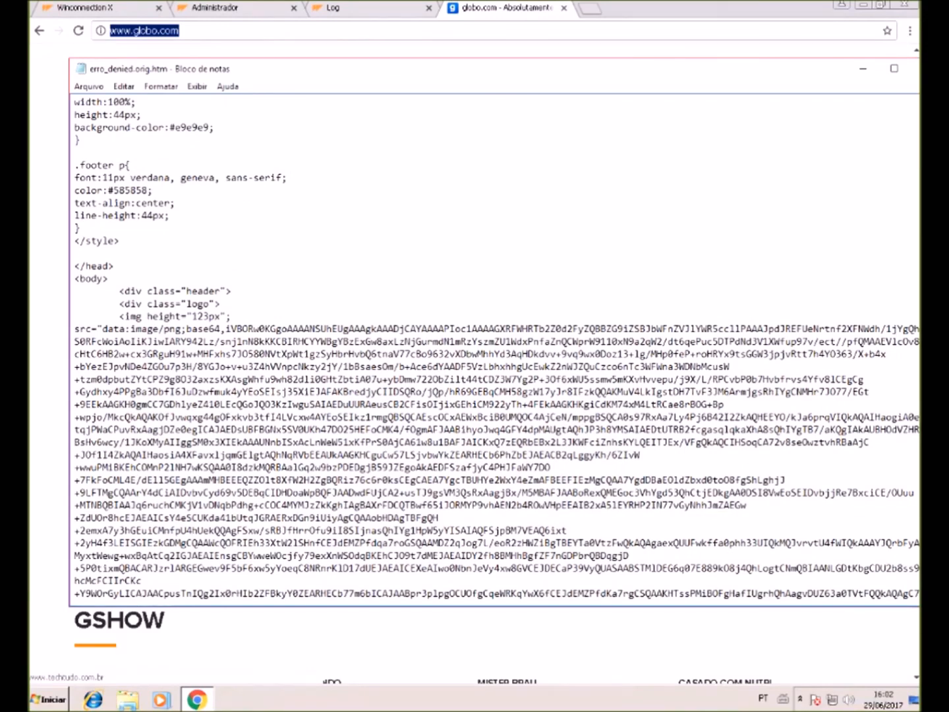
drag(147, 316, 516, 341)
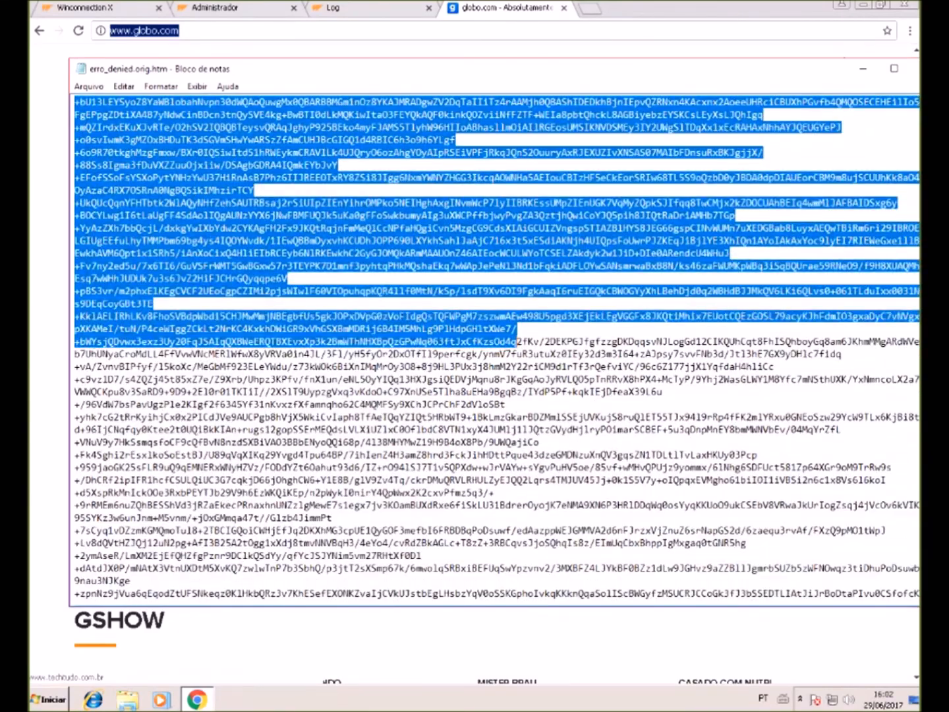
click(866, 75)
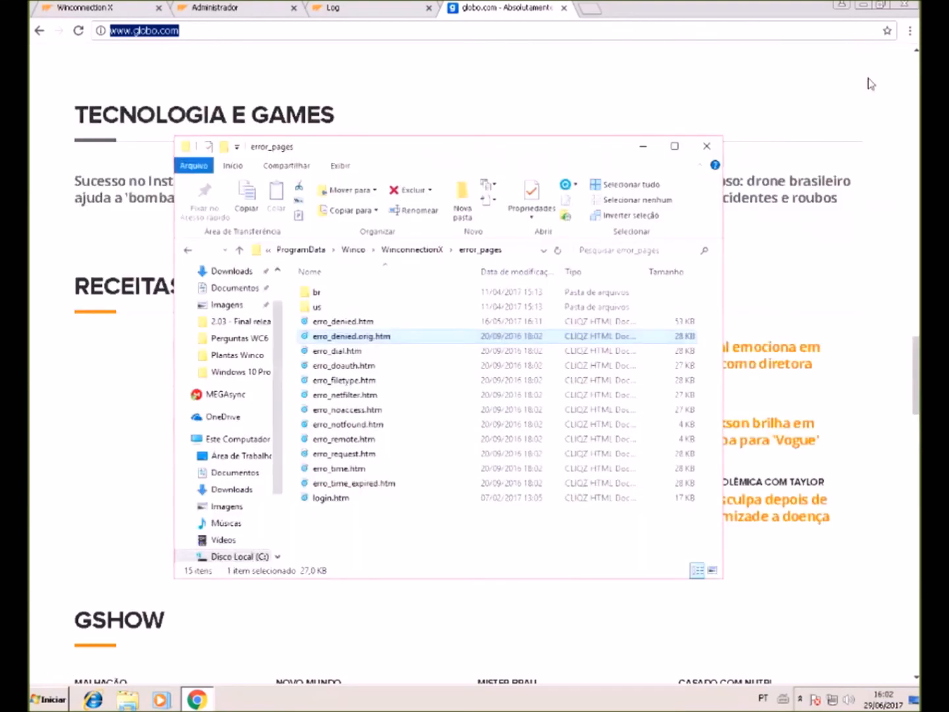
- Show and select the mortal_kombat logo's base64 code for img elements, then close the code view
click(32, 191)
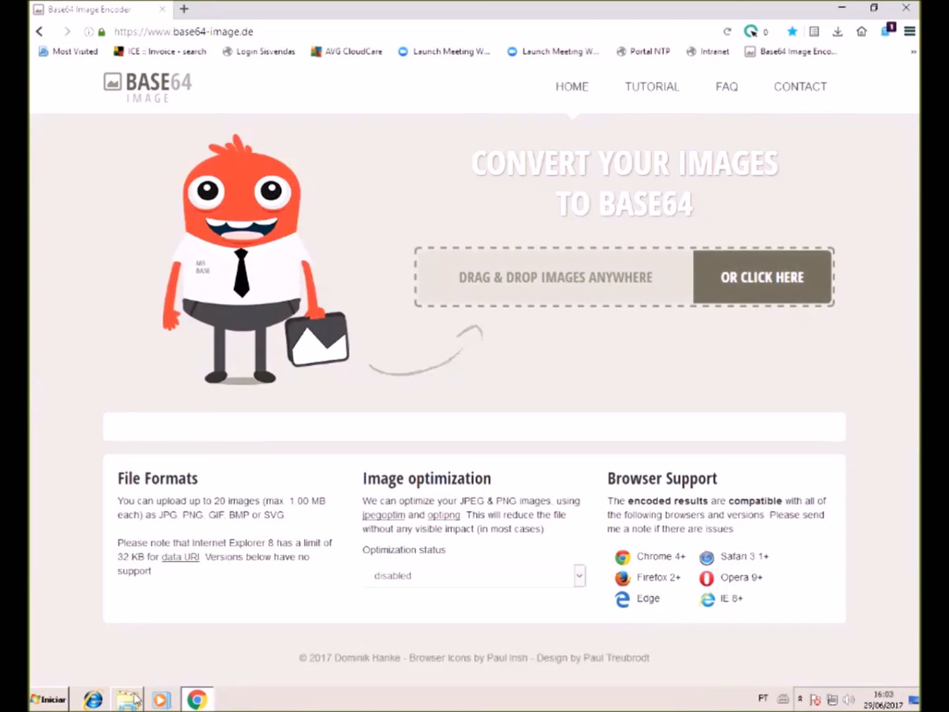
click(762, 276)
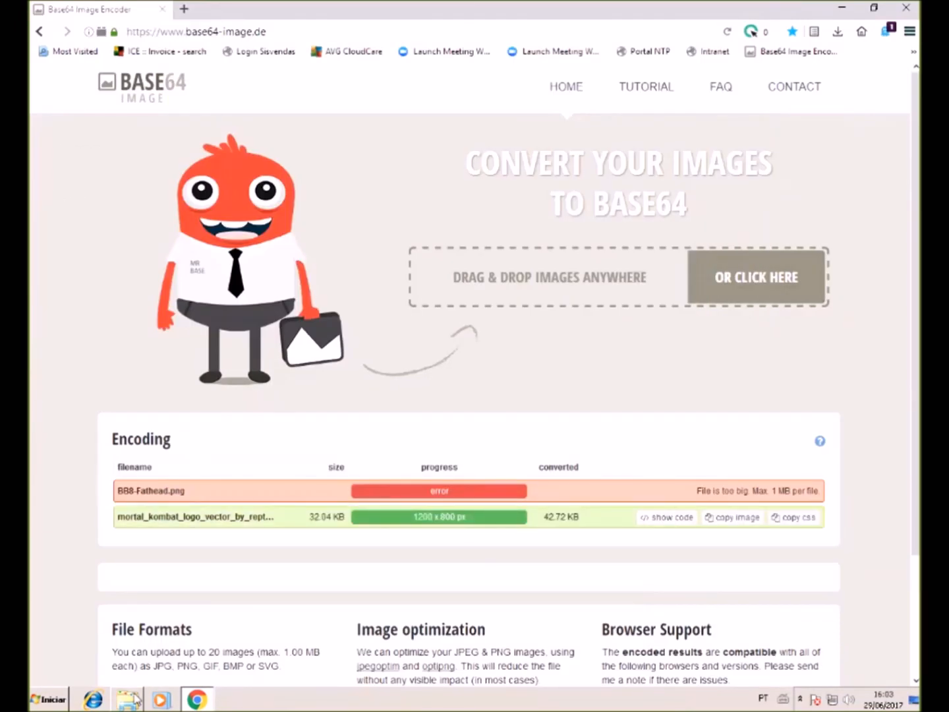
click(667, 517)
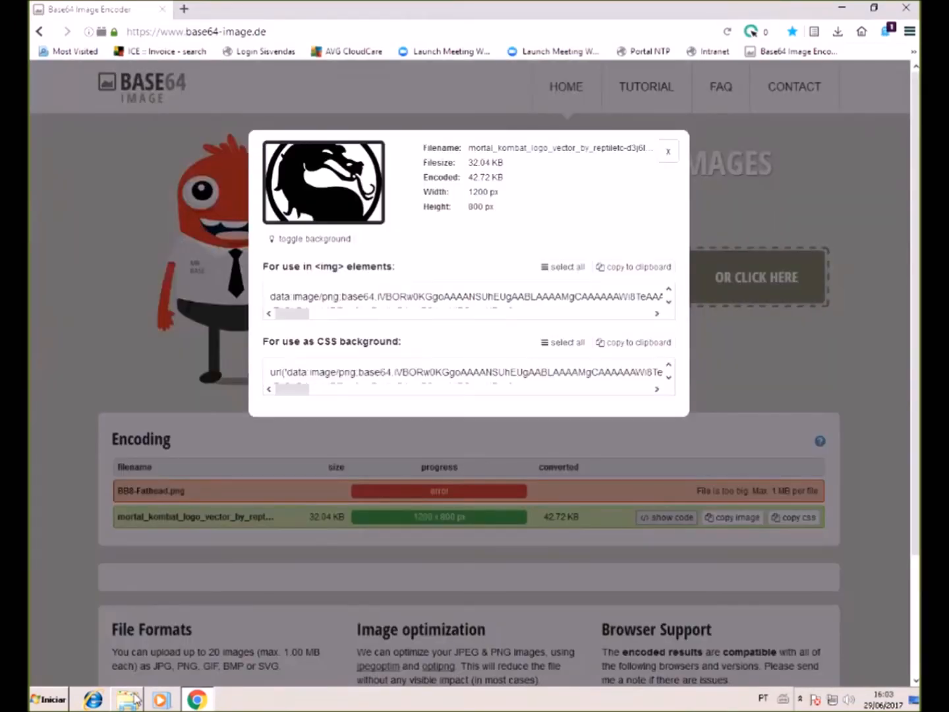
mouse_move(302, 297)
mouse_down()
mouse_move(514, 316)
mouse_move(478, 305)
mouse_move(598, 296)
mouse_up()
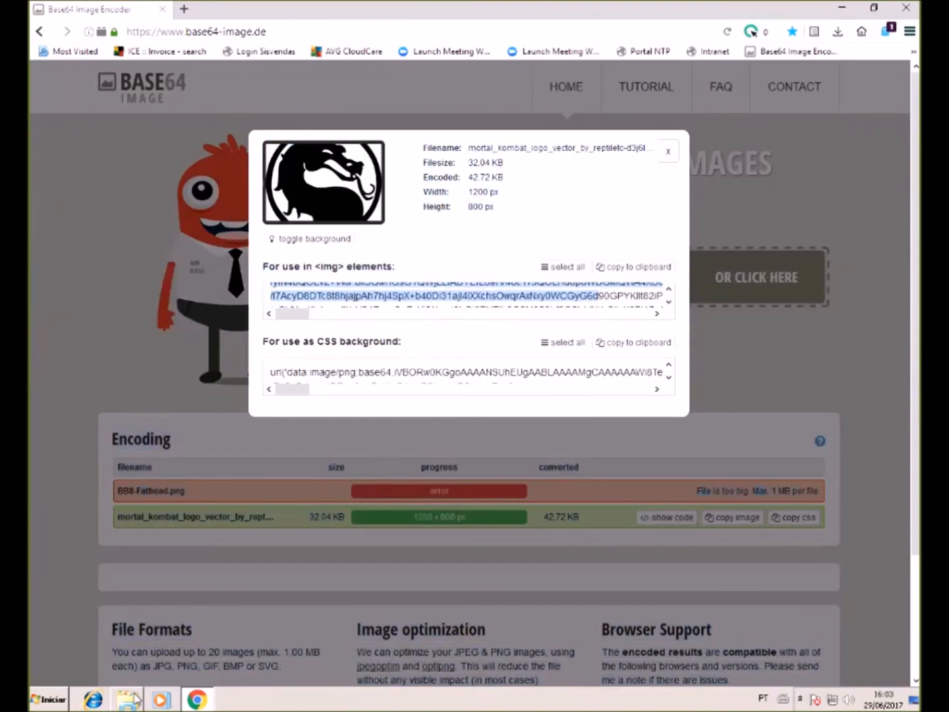
scroll(597, 296, down, 5)
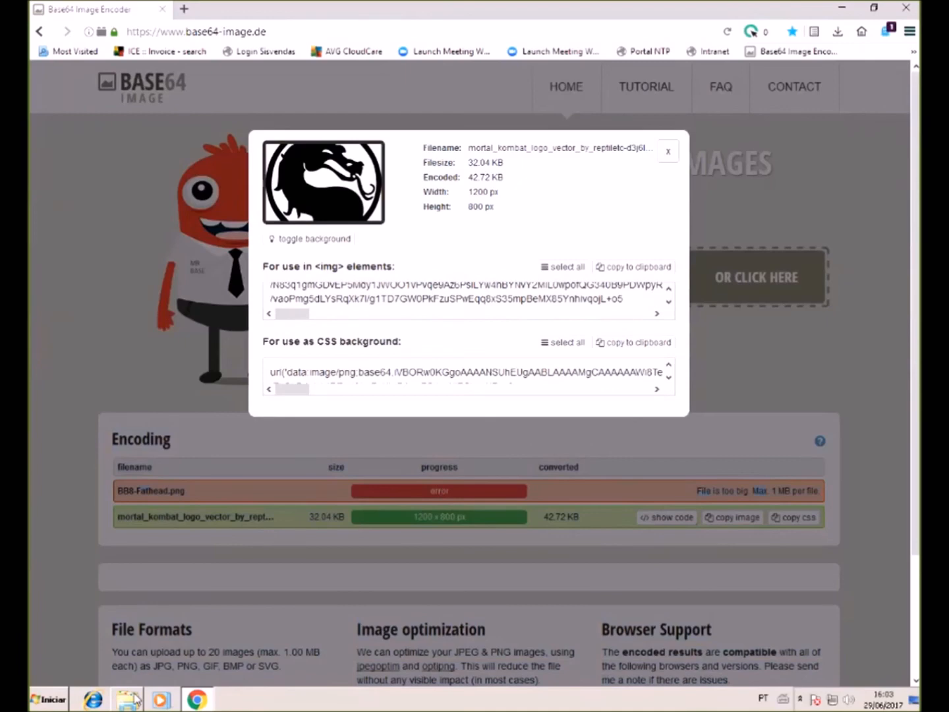
scroll(597, 296, up, 2)
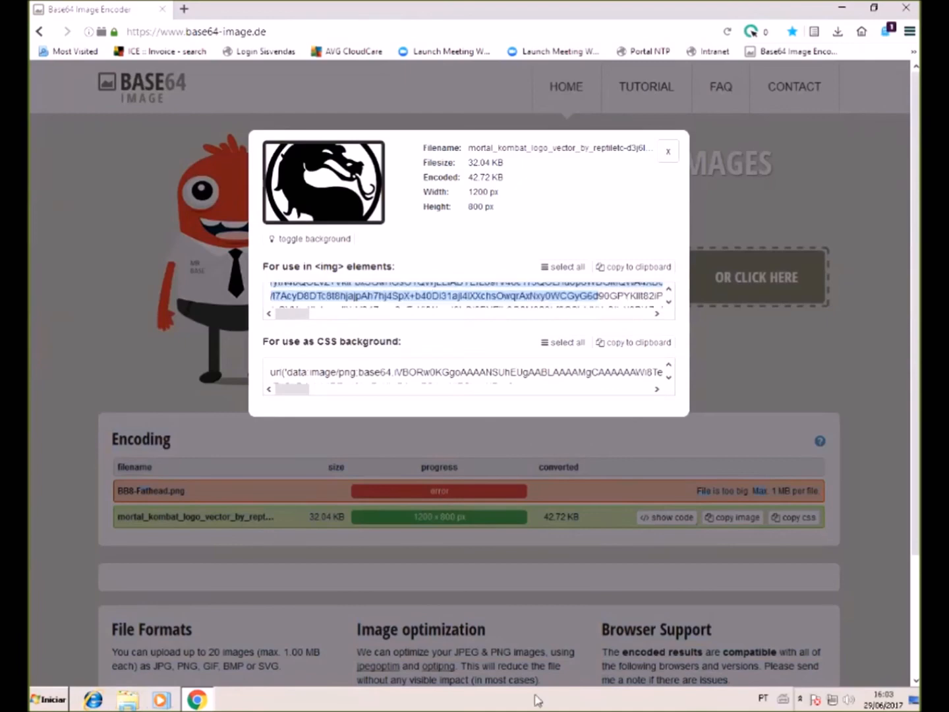
click(669, 152)
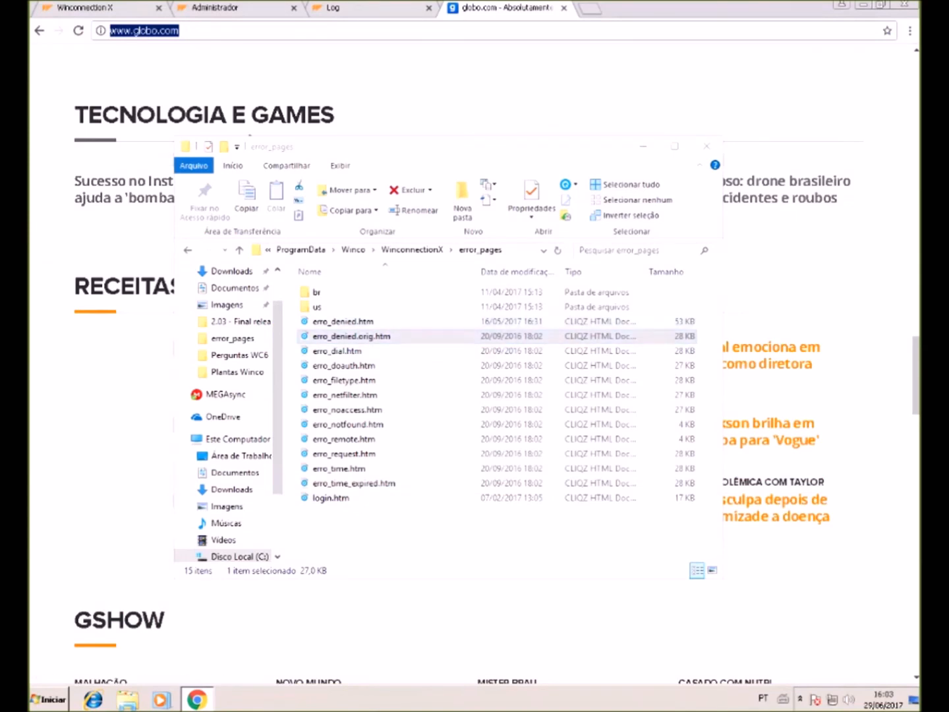
- Open erro_denied.htm in the browser to preview the access-denied page with the Mortal Kombat logo
click(343, 322)
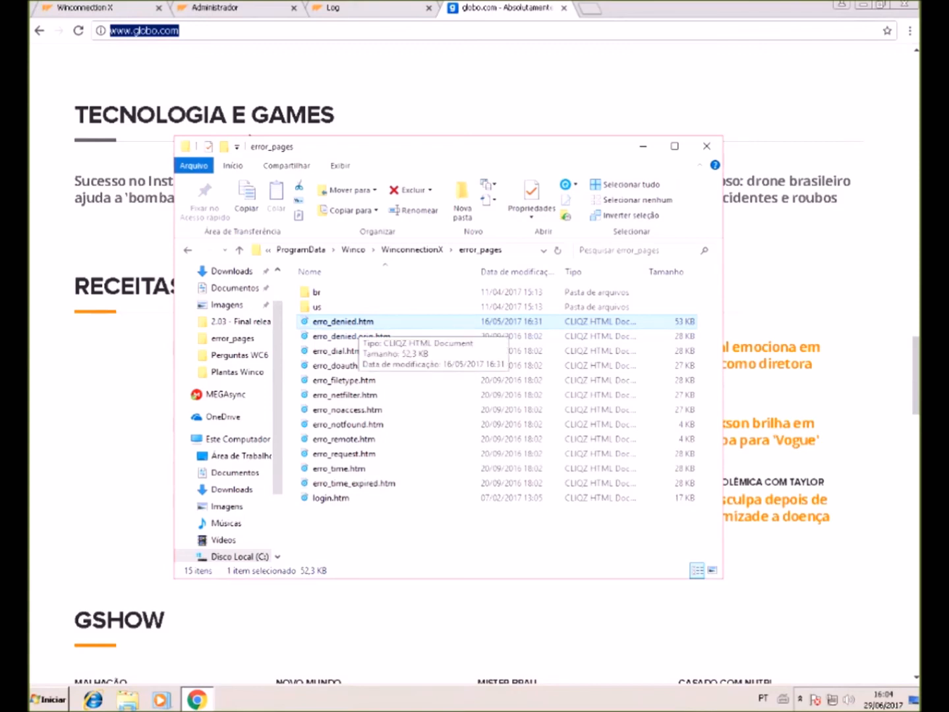
key(alt+Tab)
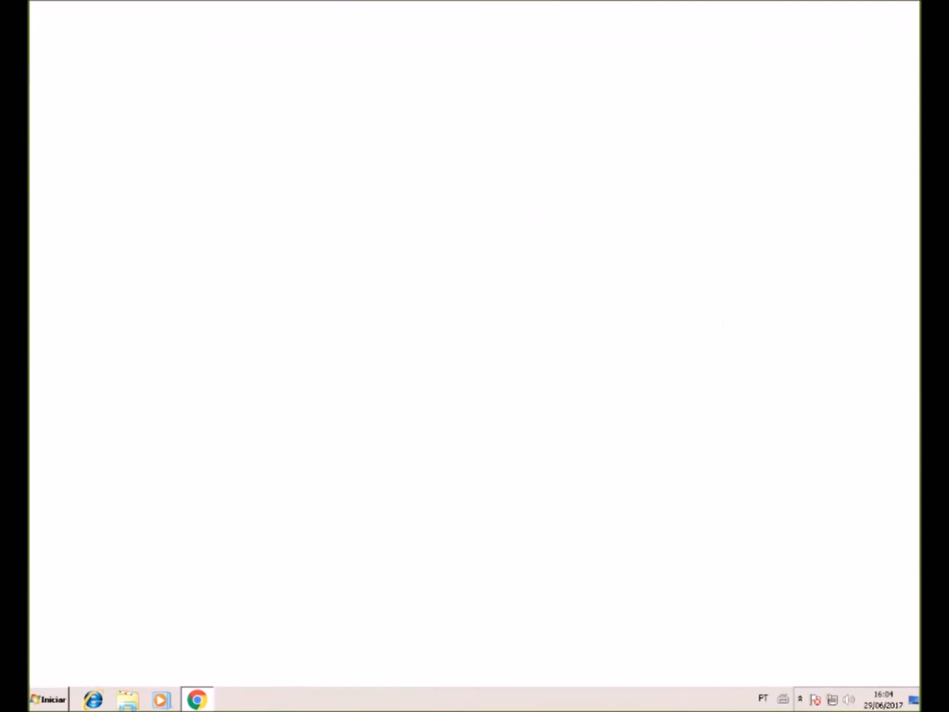
scroll(475, 375, down, 4)
scroll(475, 375, up, 2)
scroll(475, 375, up, 2)
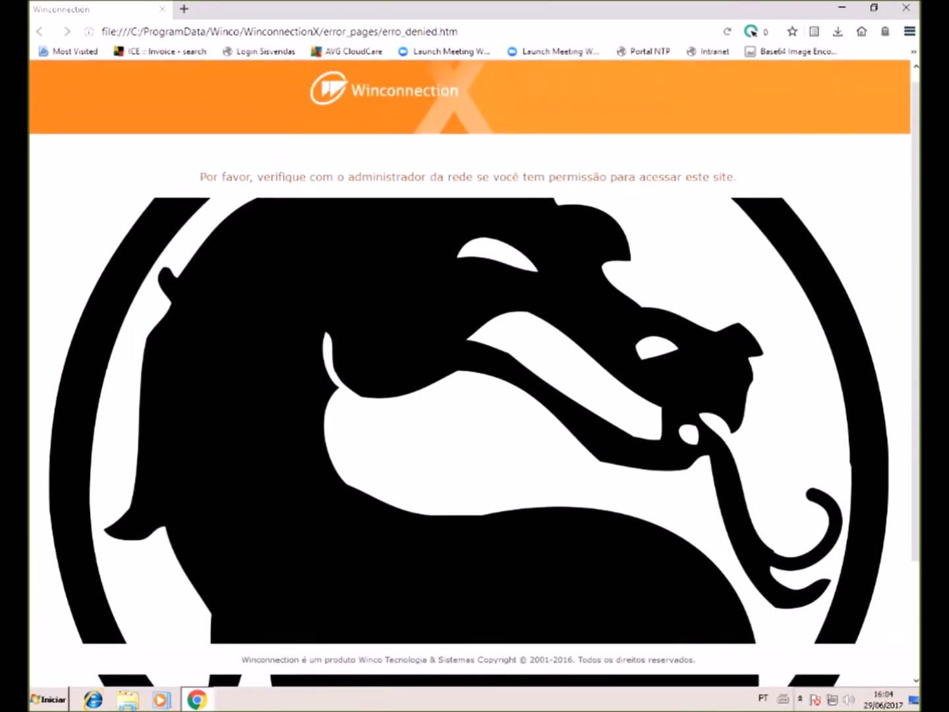
scroll(475, 374, down, 4)
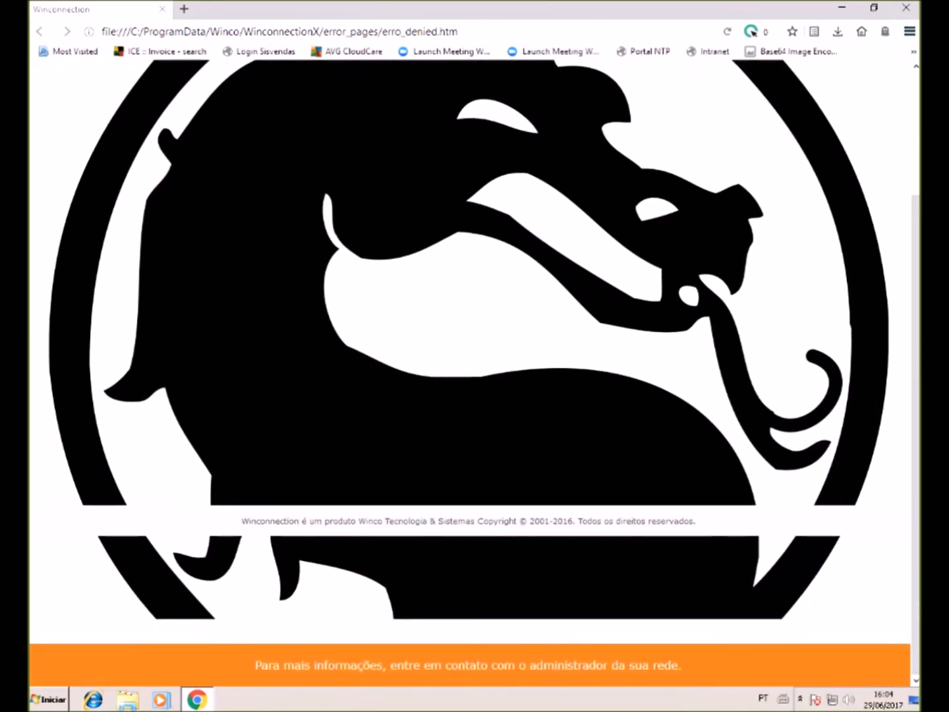
scroll(476, 375, up, 2)
scroll(476, 374, down, 2)
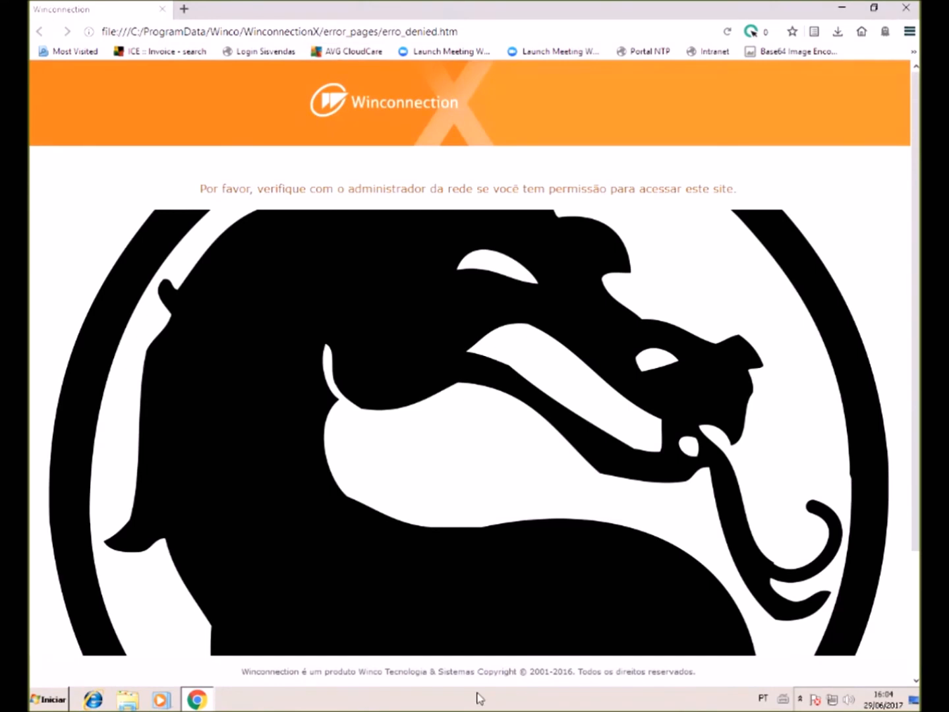
scroll(478, 698, down, 2)
scroll(479, 699, down, 1)
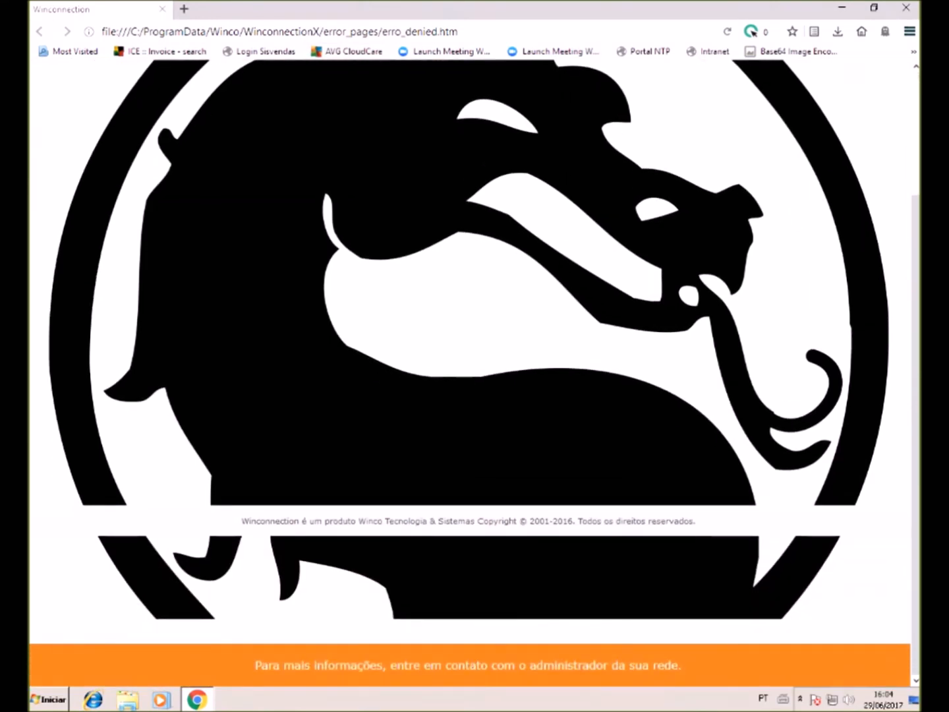
scroll(600, 697, up, 3)
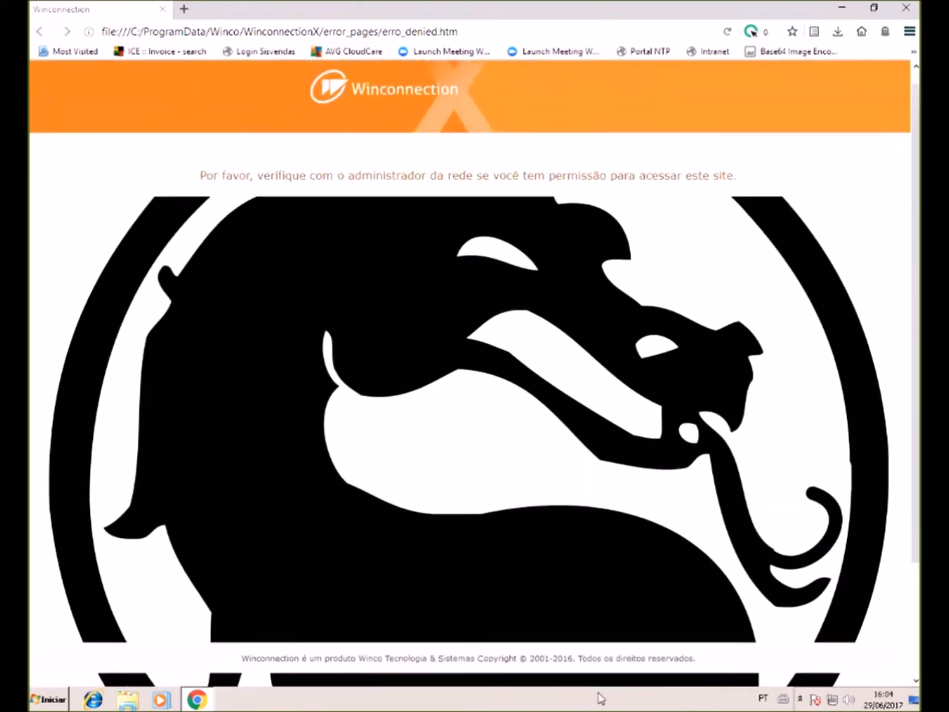
scroll(600, 697, down, 1)
scroll(600, 697, up, 1)
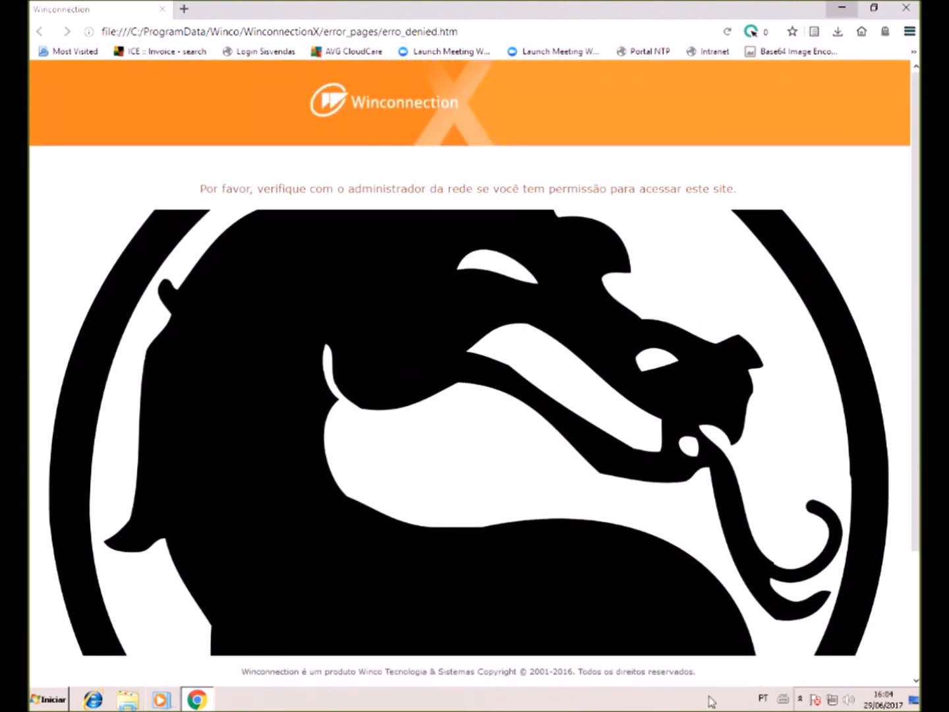
- Minimize the browser and open erro_denied.orig.htm in Notepad via Abrir com > Bloco de notas
click(842, 9)
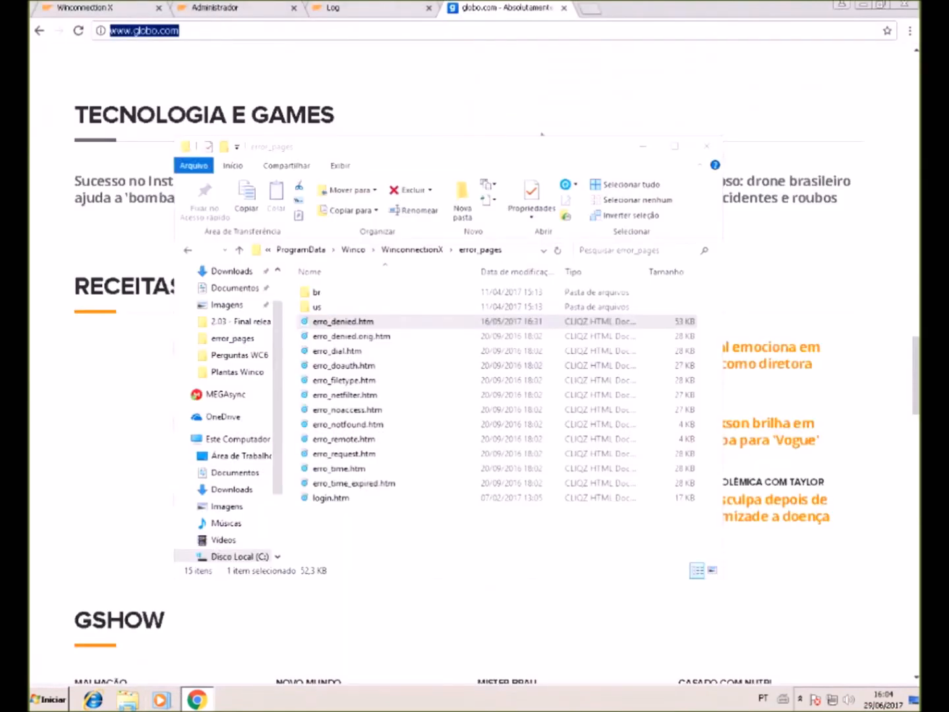
click(351, 336)
right_click(337, 336)
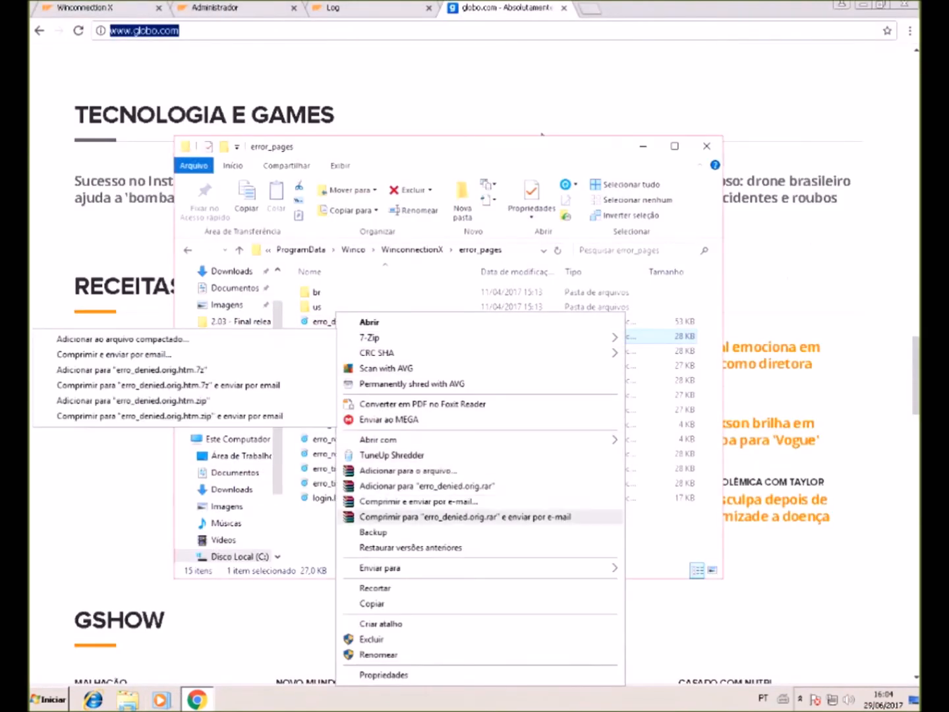
mouse_move(395, 440)
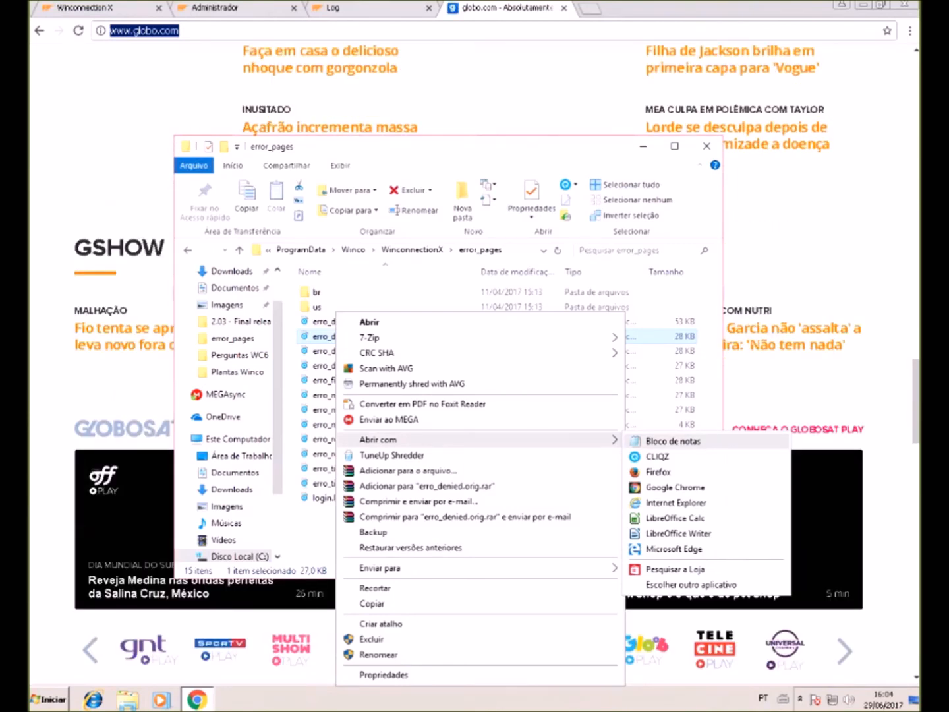
click(673, 441)
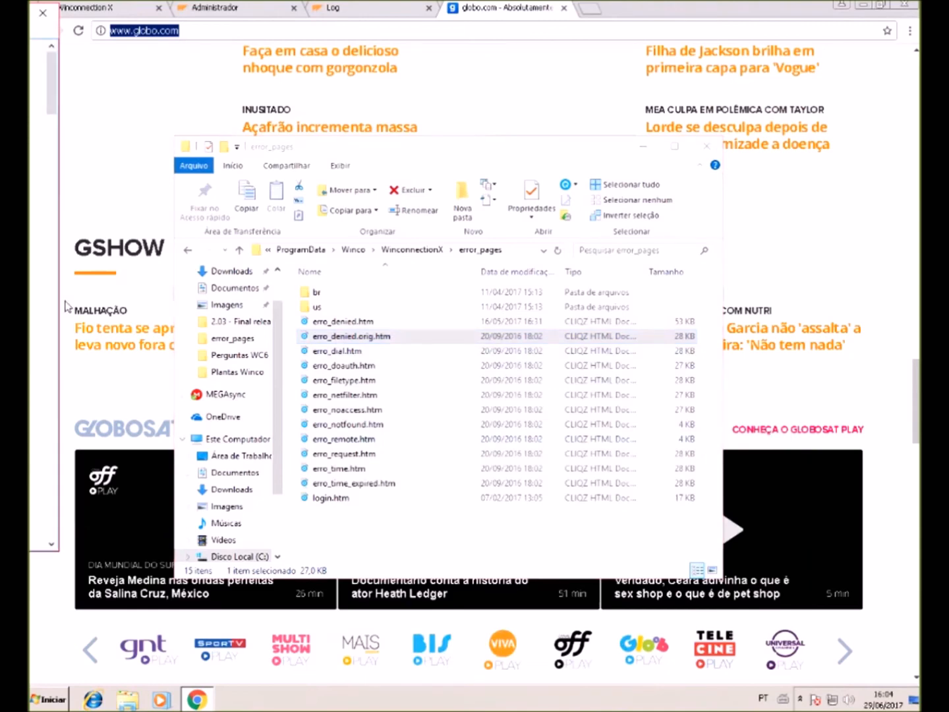
- Select the permission message in the source, close Notepad, and select erro_denied.htm
drag(30, 14, 57, 94)
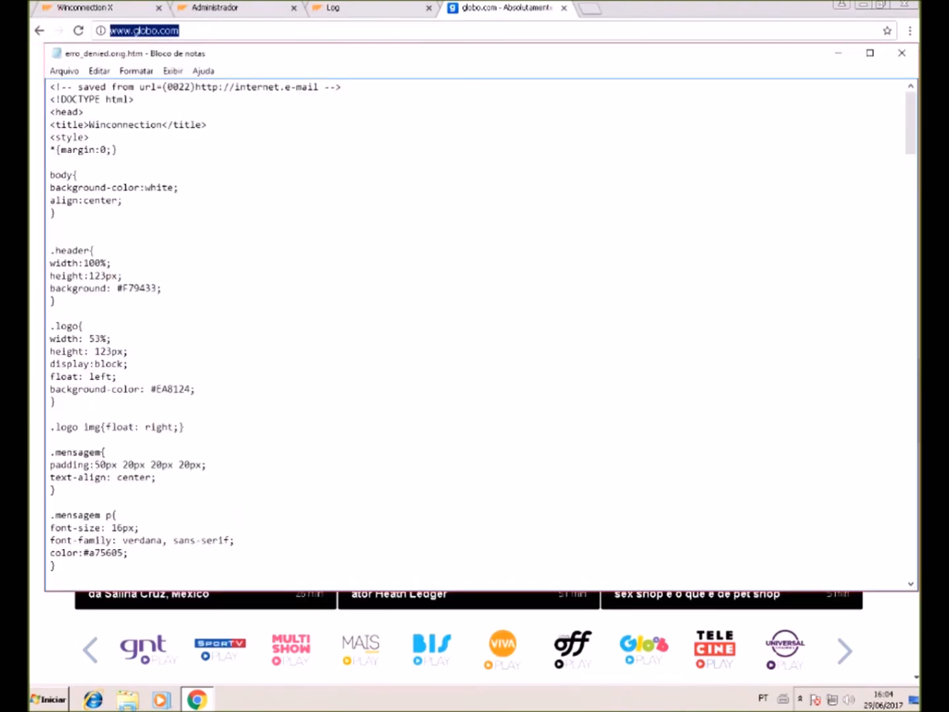
scroll(482, 334, down, 20)
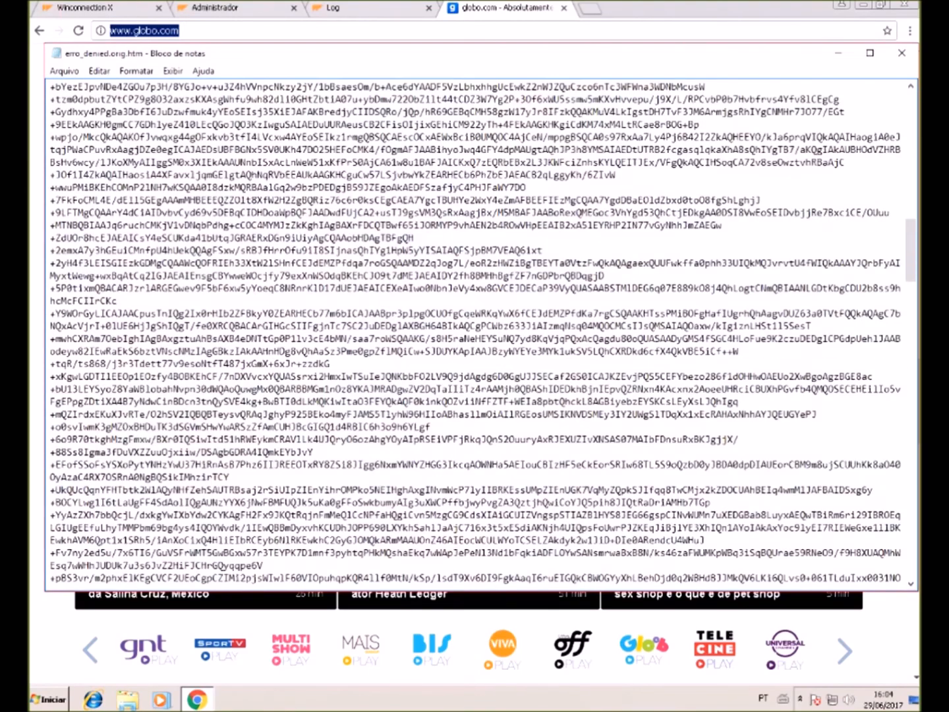
scroll(482, 333, down, 20)
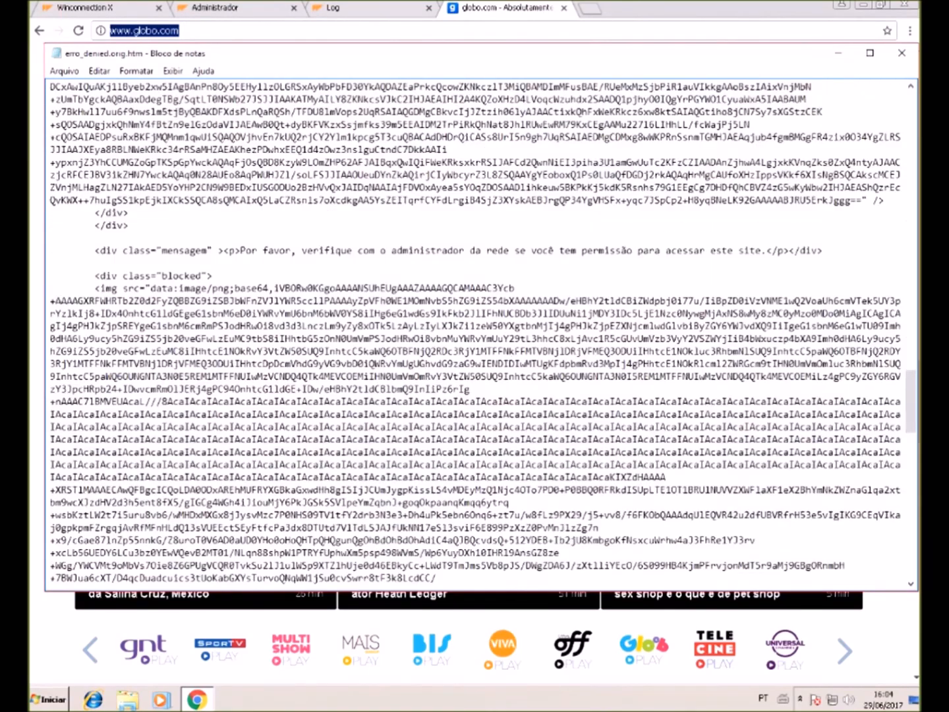
drag(245, 251, 621, 251)
scroll(481, 333, down, 20)
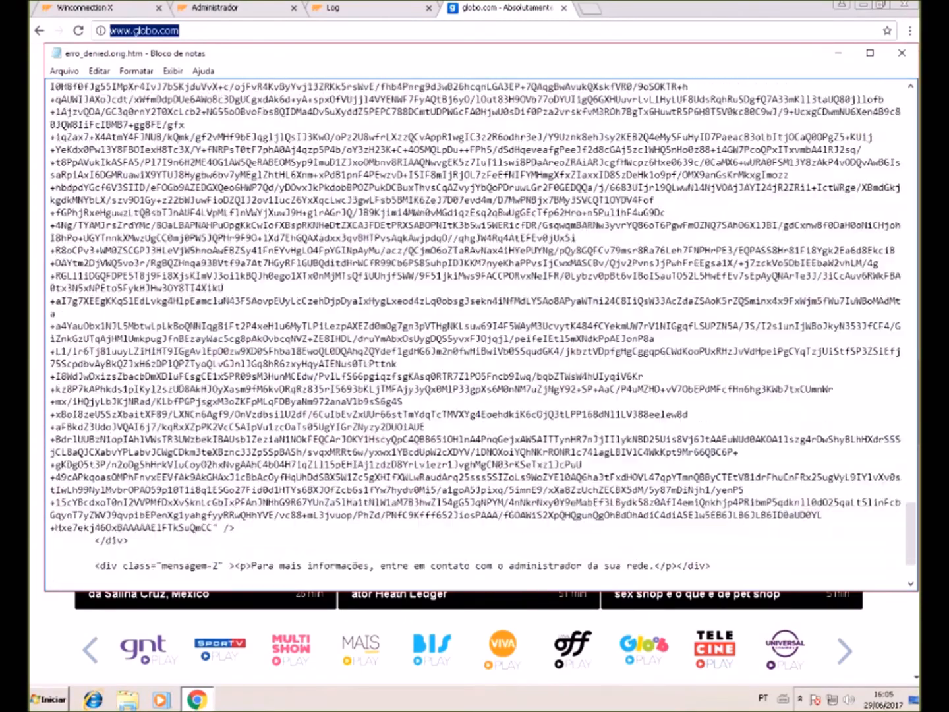
click(902, 53)
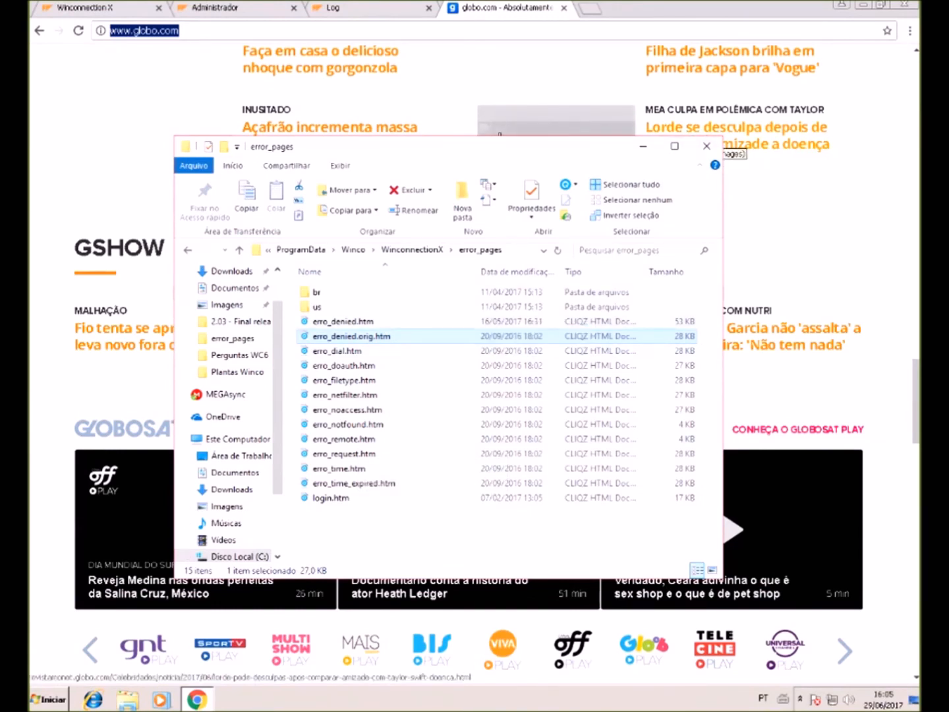
click(343, 322)
- Open the WinSCP installer documentation link, then return to the Winconnection Administrador page
click(708, 145)
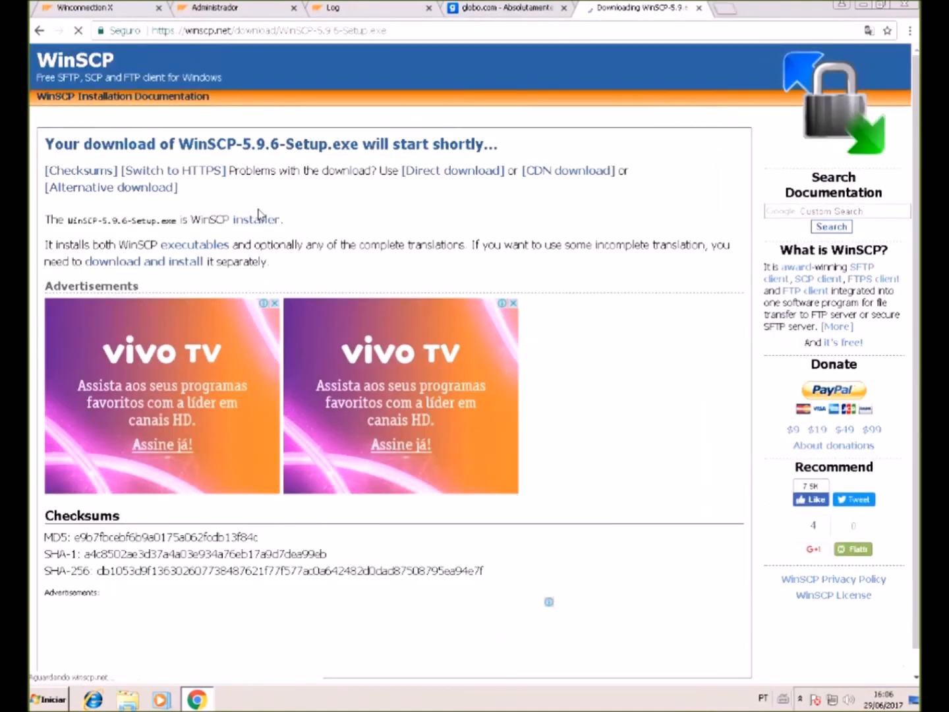
click(258, 217)
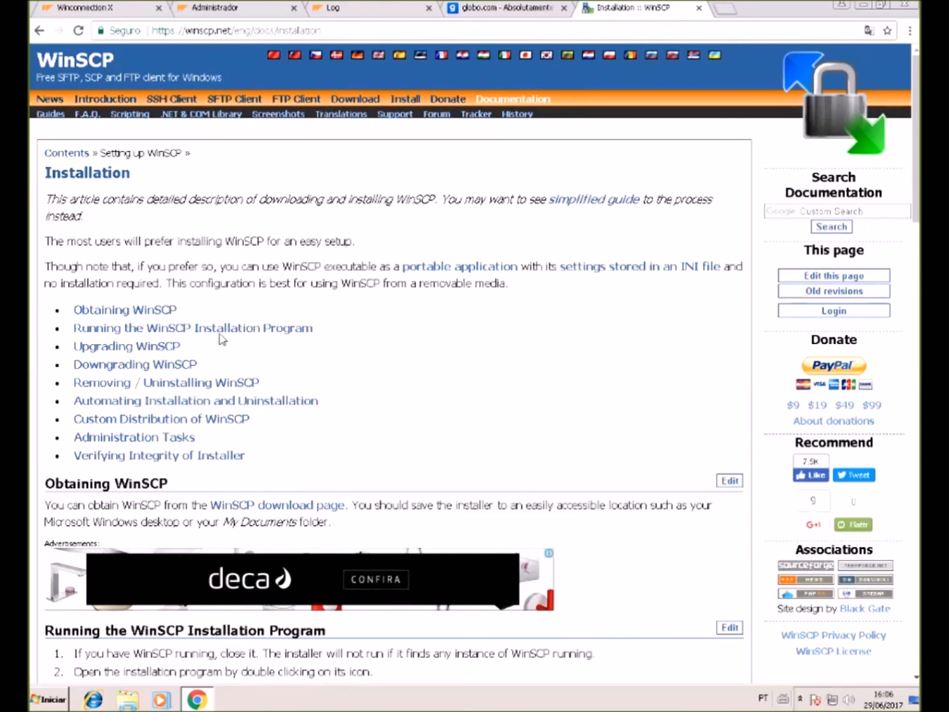
click(246, 8)
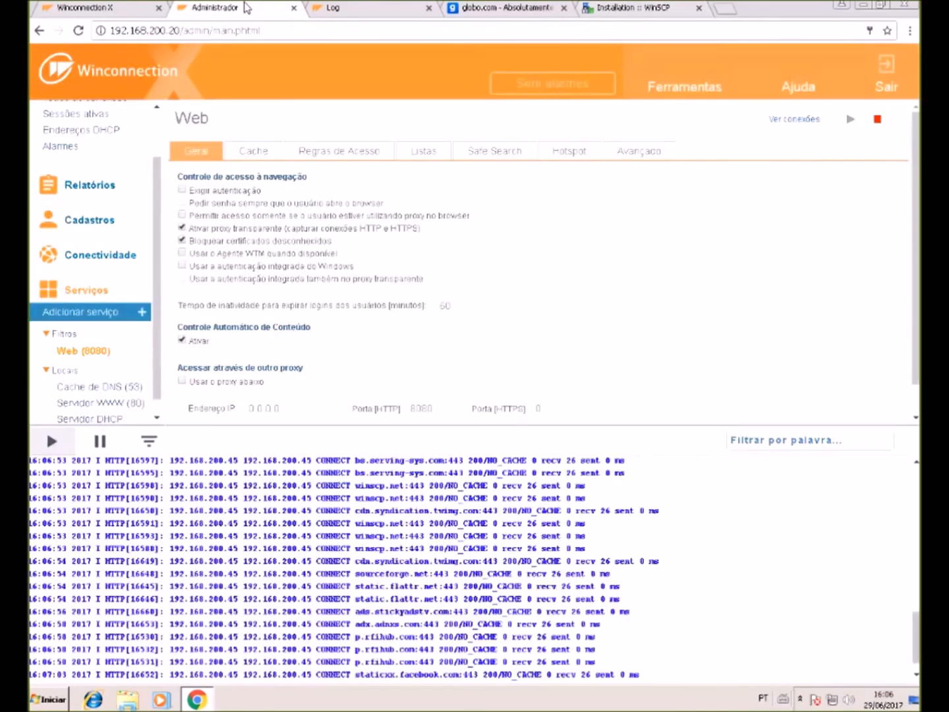
- Show the Web filter's Regras de Acesso and select the cdn.syndication.twimg.com host in the log
click(341, 153)
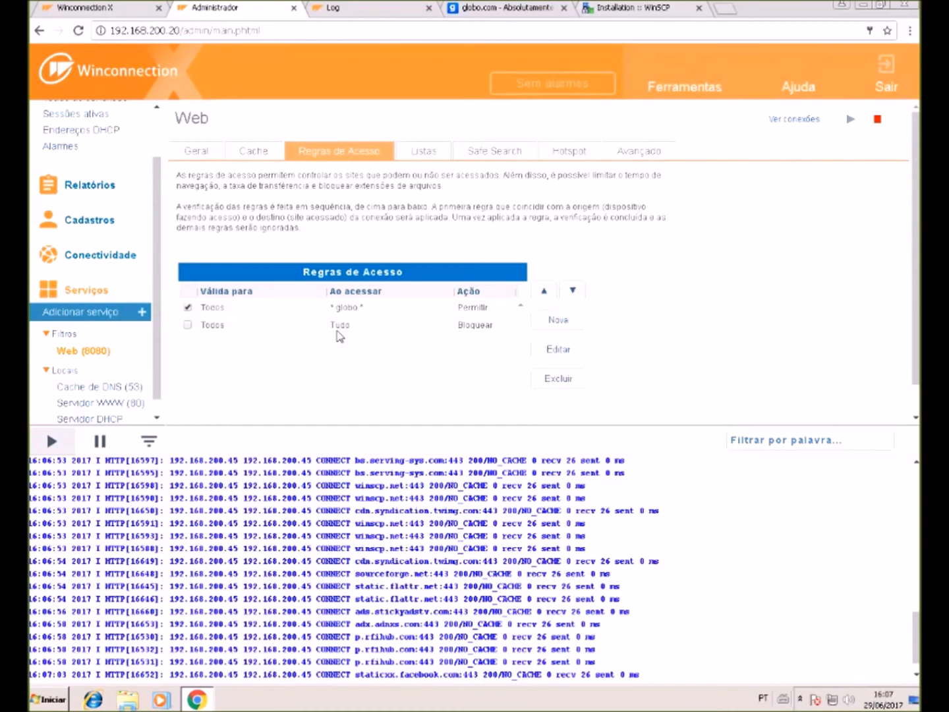
scroll(325, 393, down, 1)
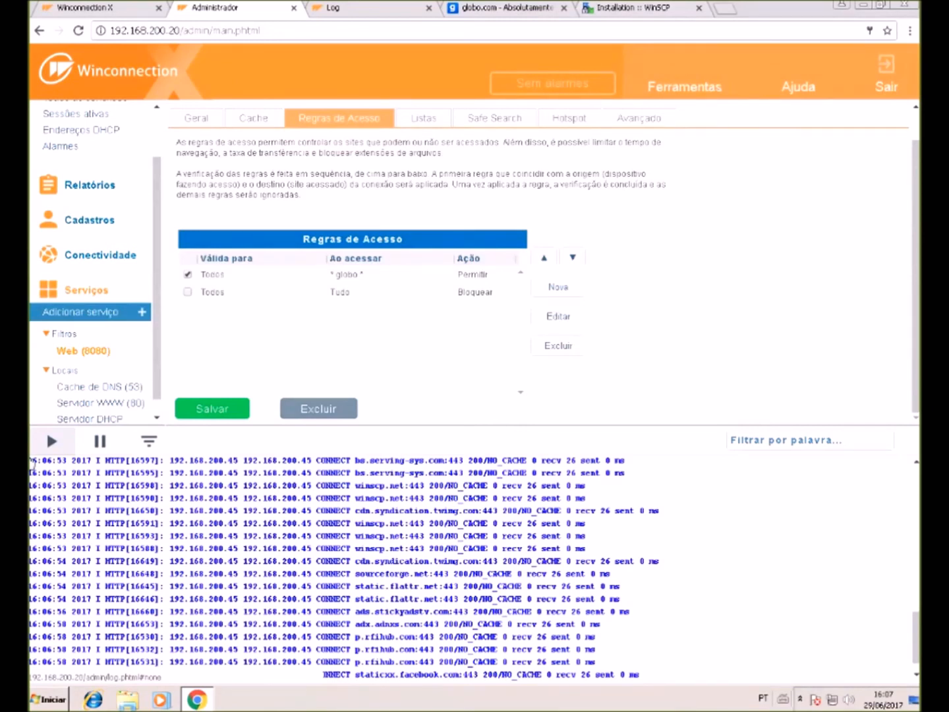
drag(353, 566, 467, 567)
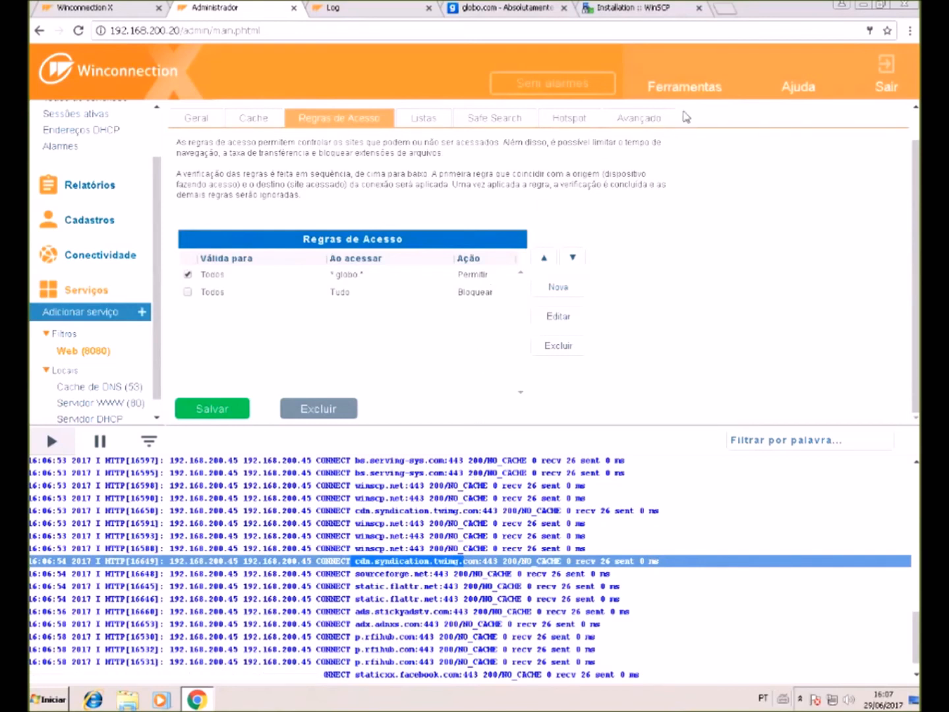
mouse_move(699, 91)
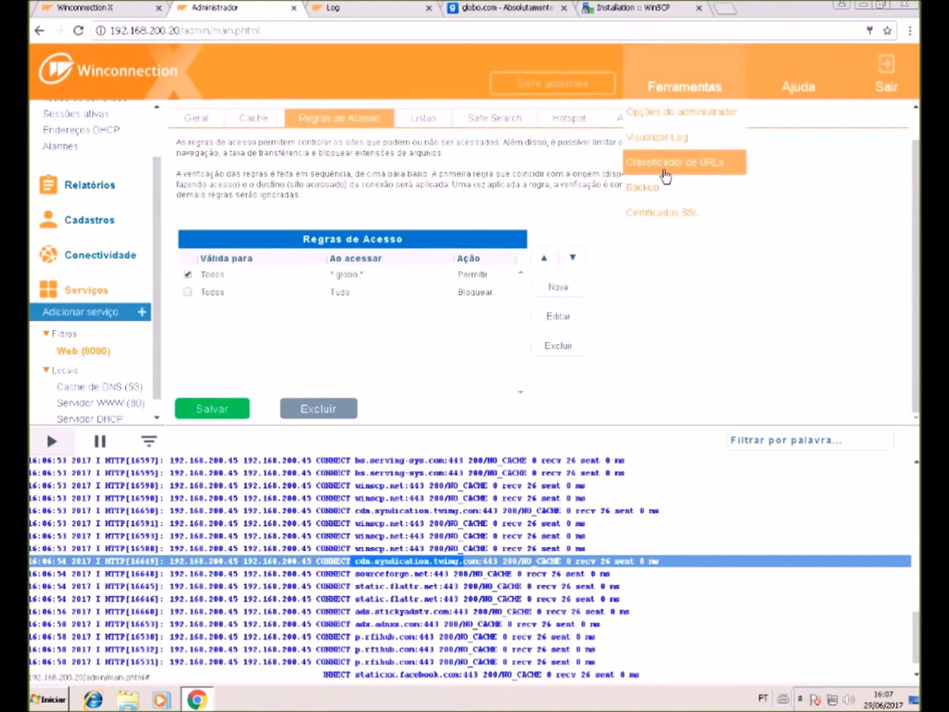
click(666, 175)
triple_click(469, 271)
click(471, 271)
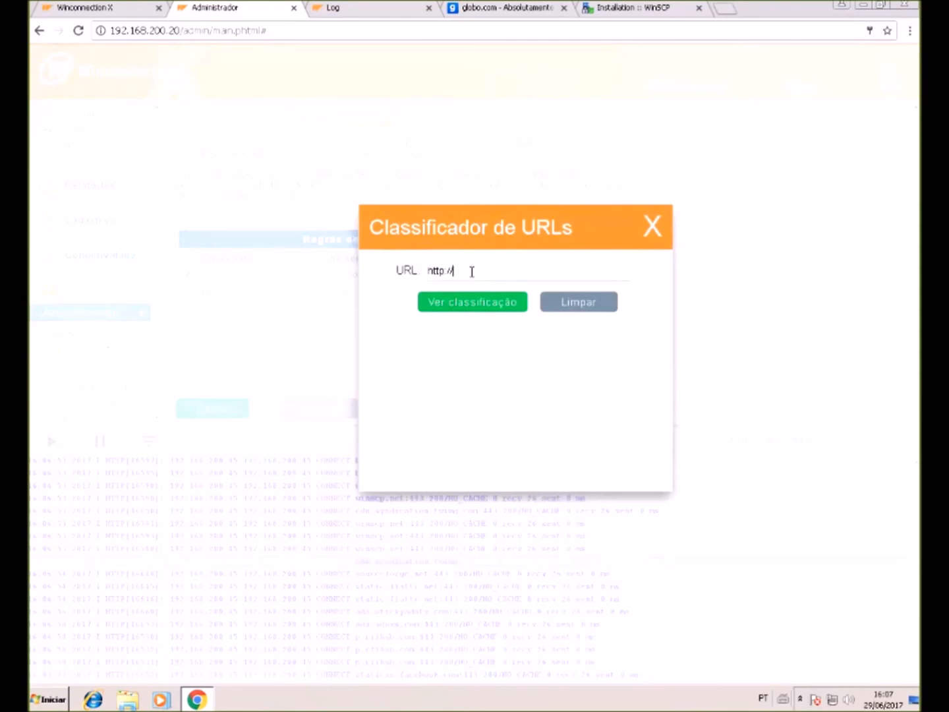
text(facebook.com)
key(Return)
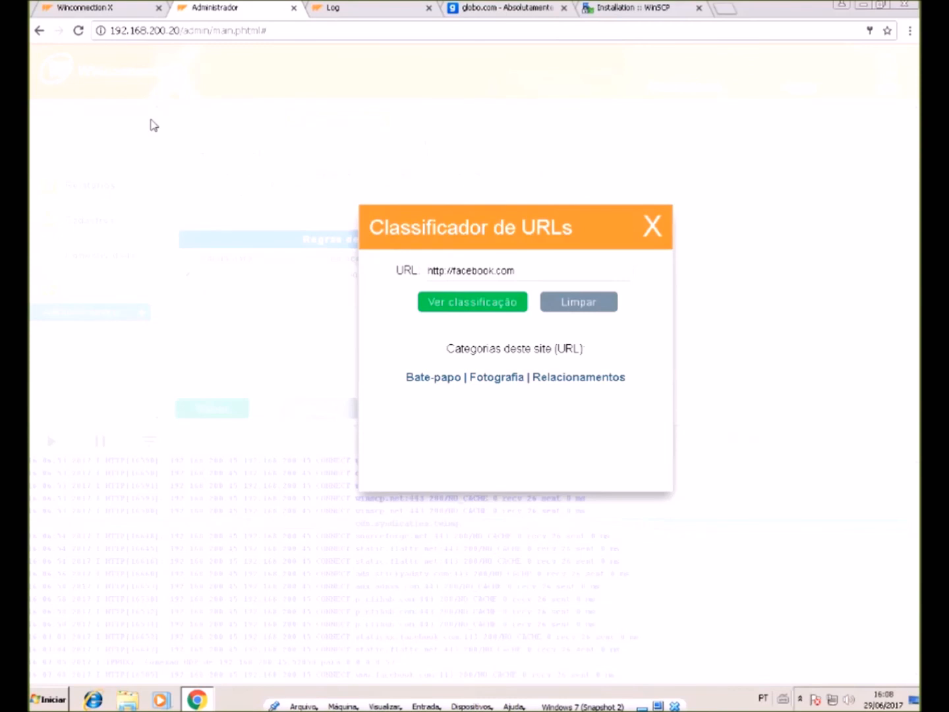
click(151, 121)
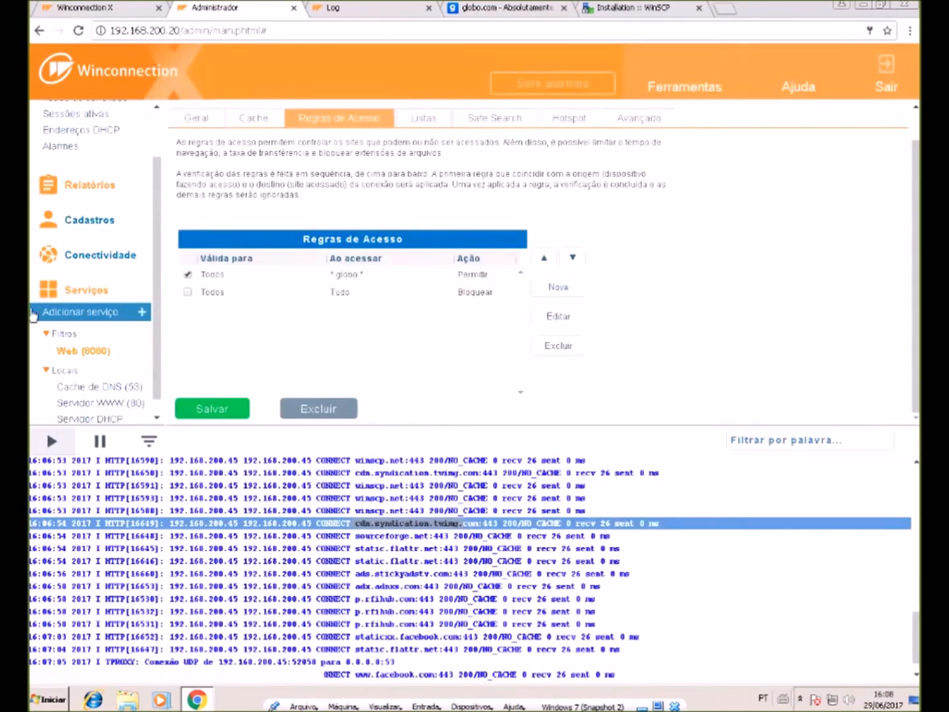
- Launch the downloaded WinSCP-5.10.2.beta-Portable.zip from the WinSCP download page
click(633, 8)
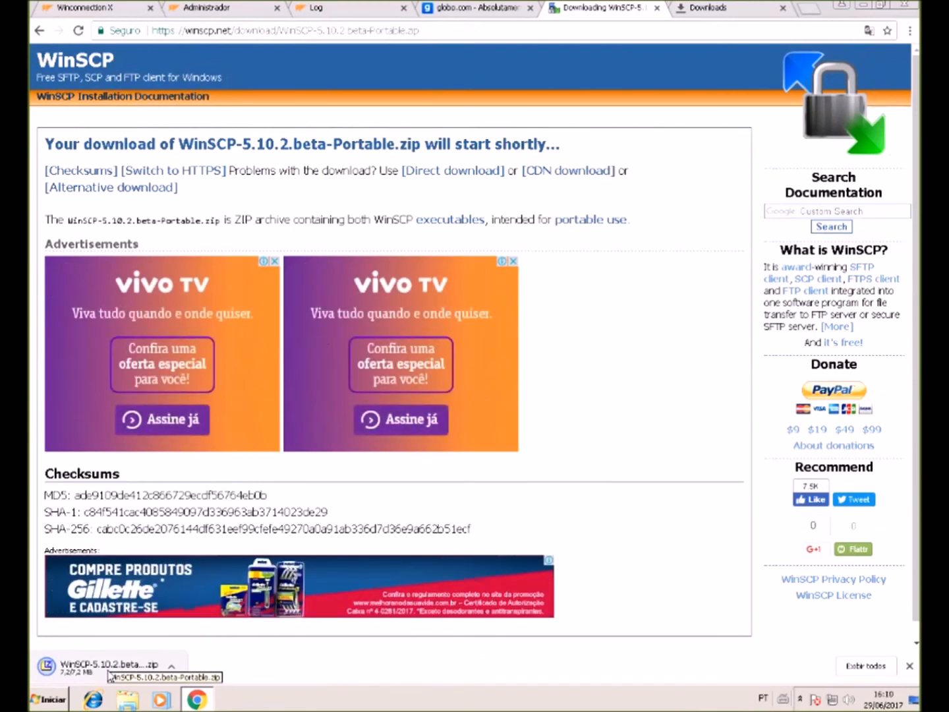
click(110, 674)
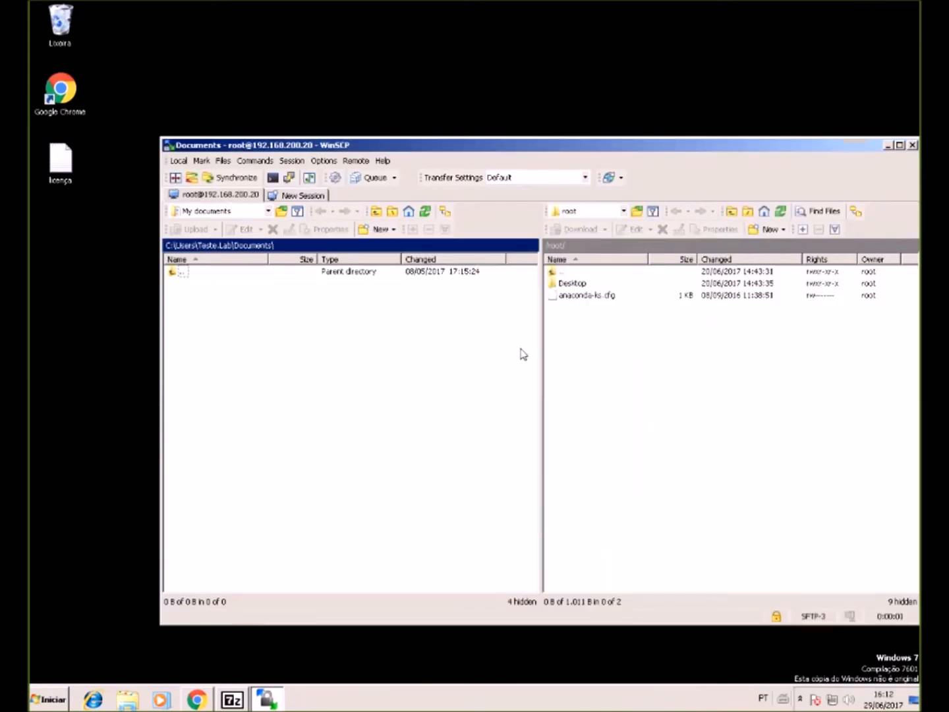
- Browse the server from root down to /var/winco/error_pages
double_click(559, 273)
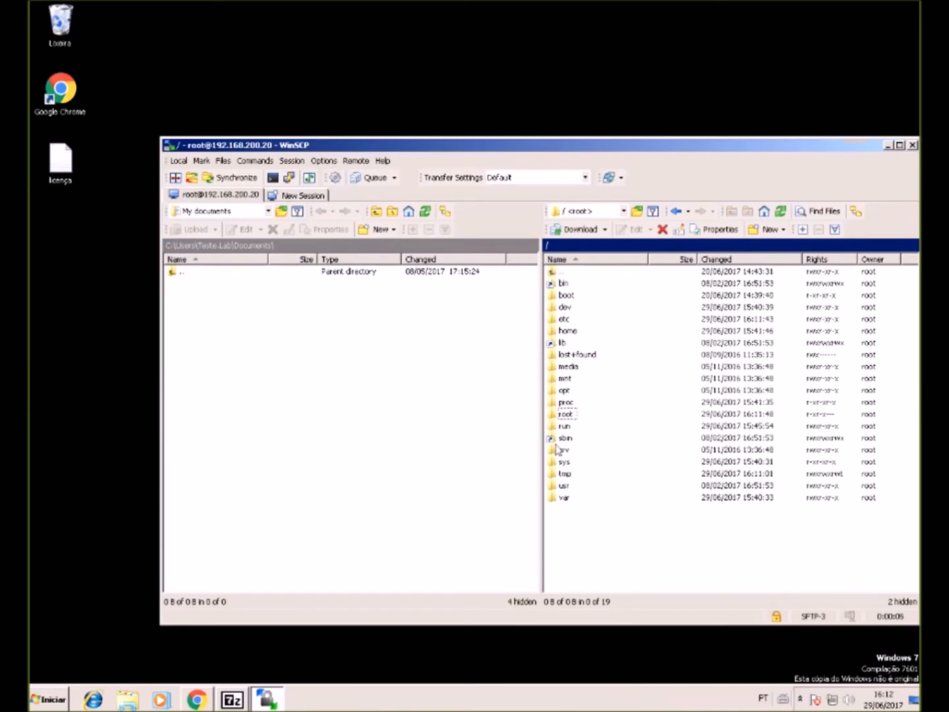
double_click(565, 498)
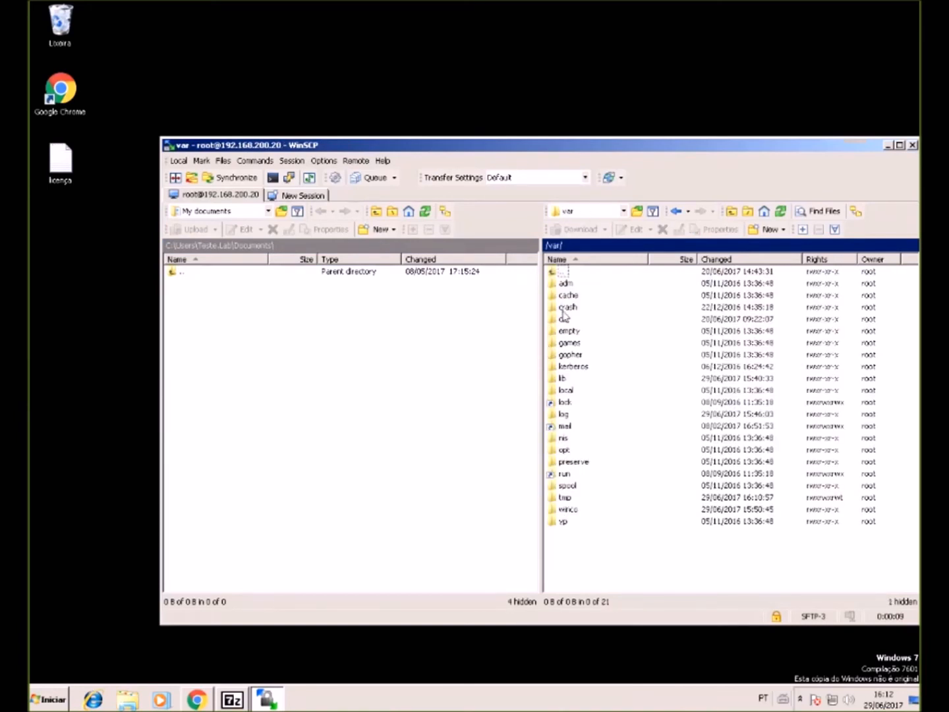
double_click(569, 511)
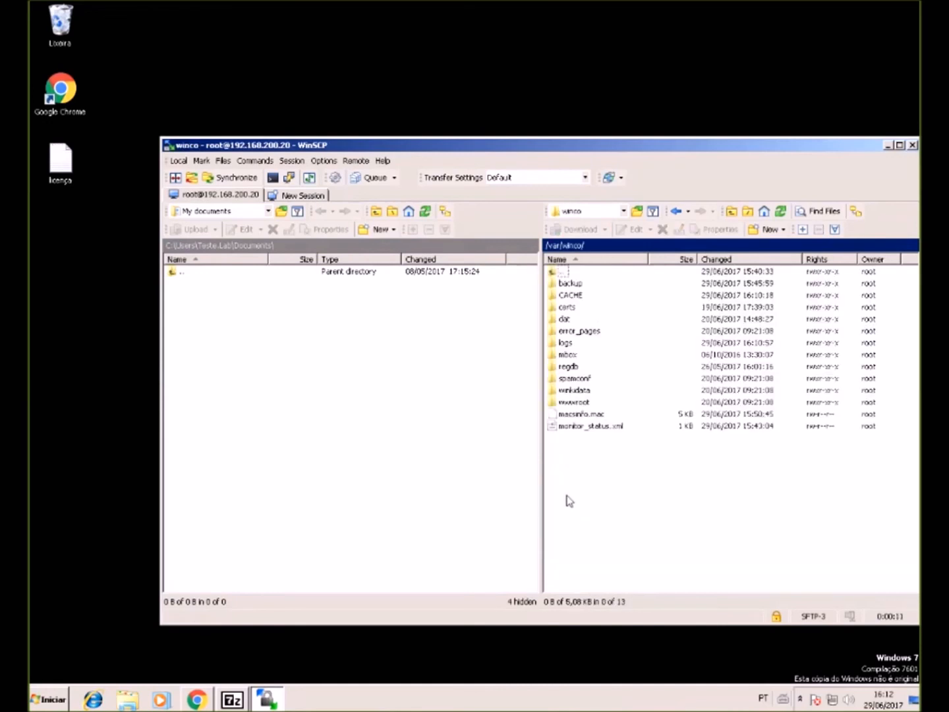
double_click(584, 330)
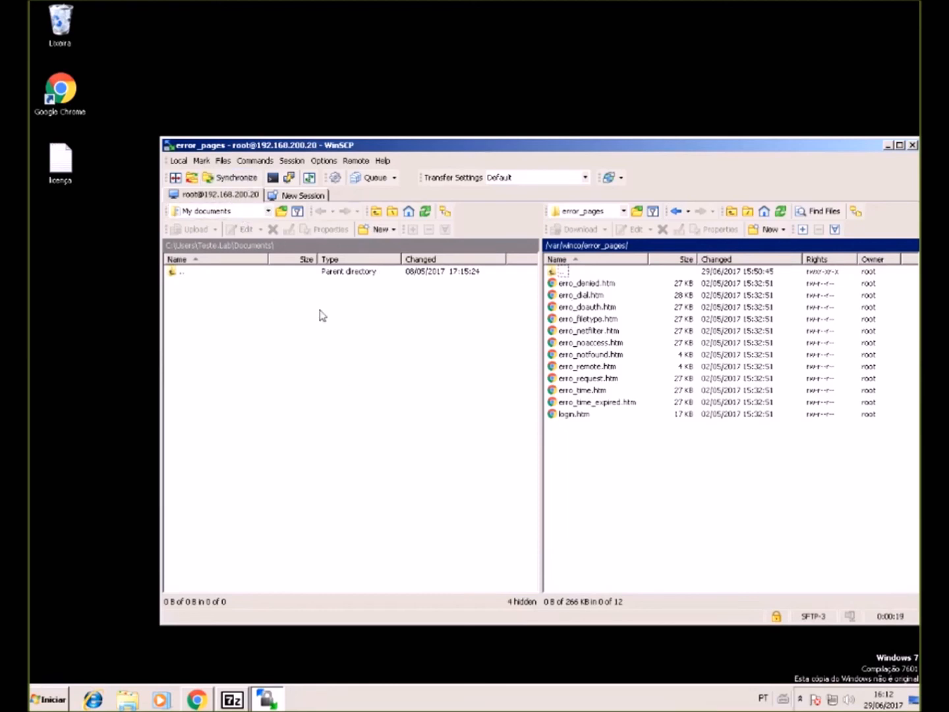
- Look through local Documents and Downloads, selecting the ratondownloads archive and the server's erro_denied.htm
double_click(176, 274)
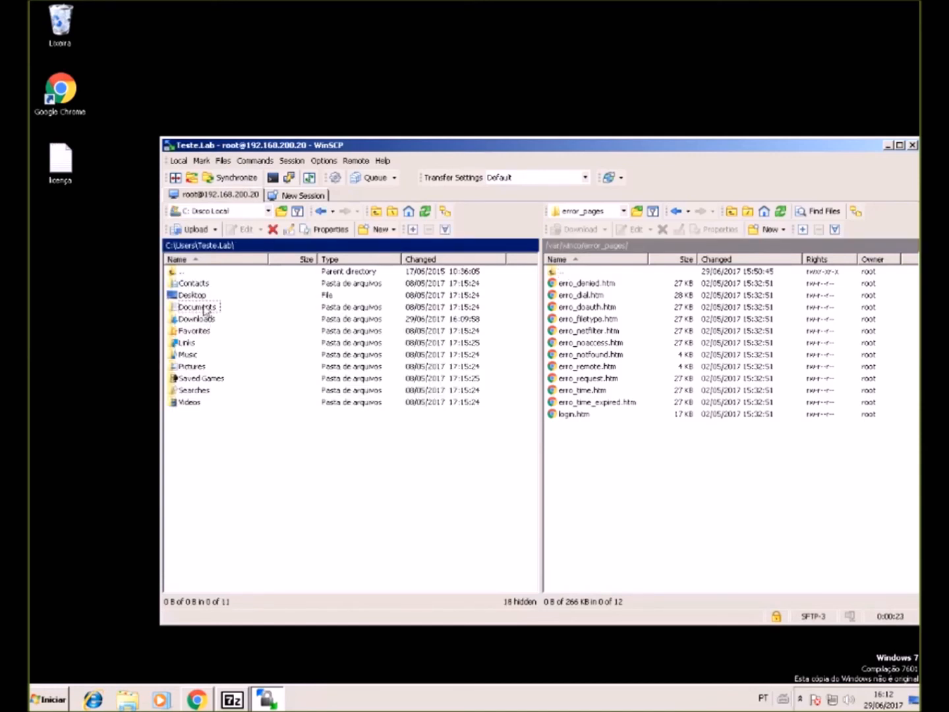
double_click(200, 306)
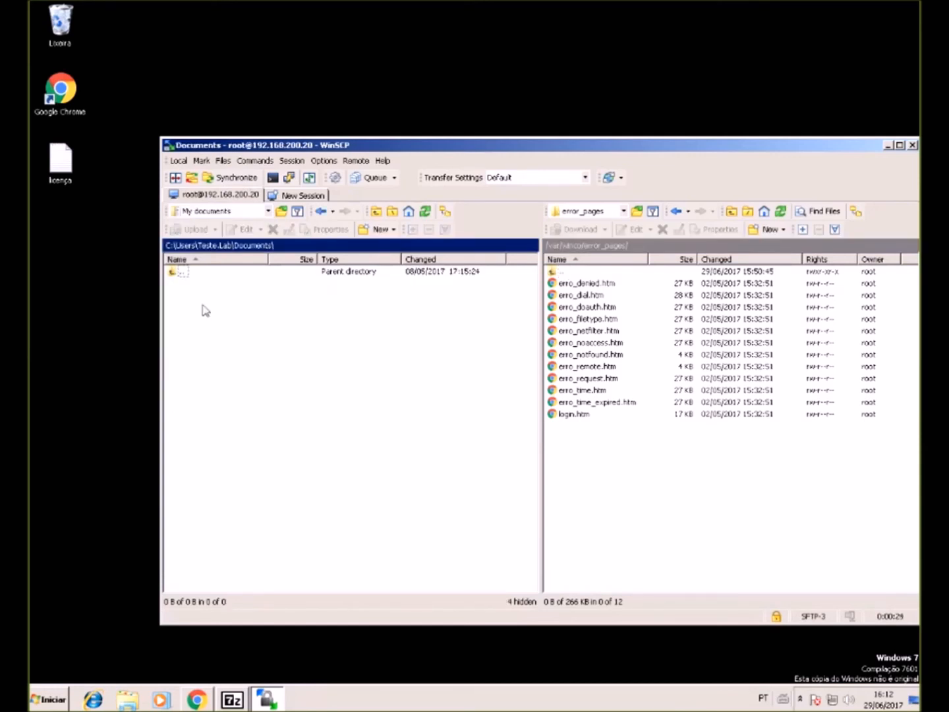
double_click(182, 273)
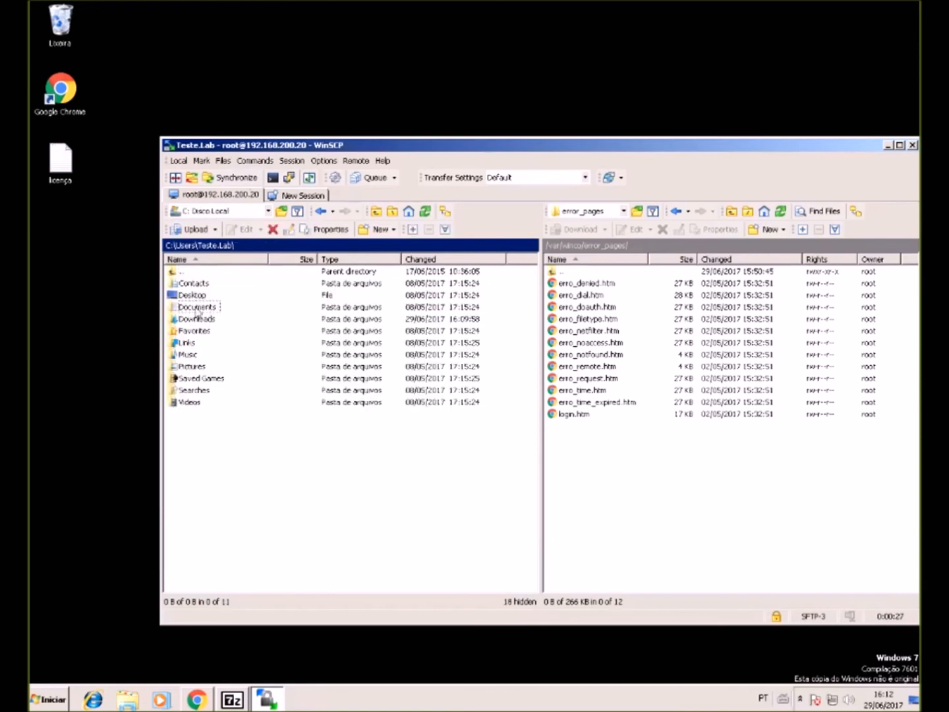
double_click(197, 320)
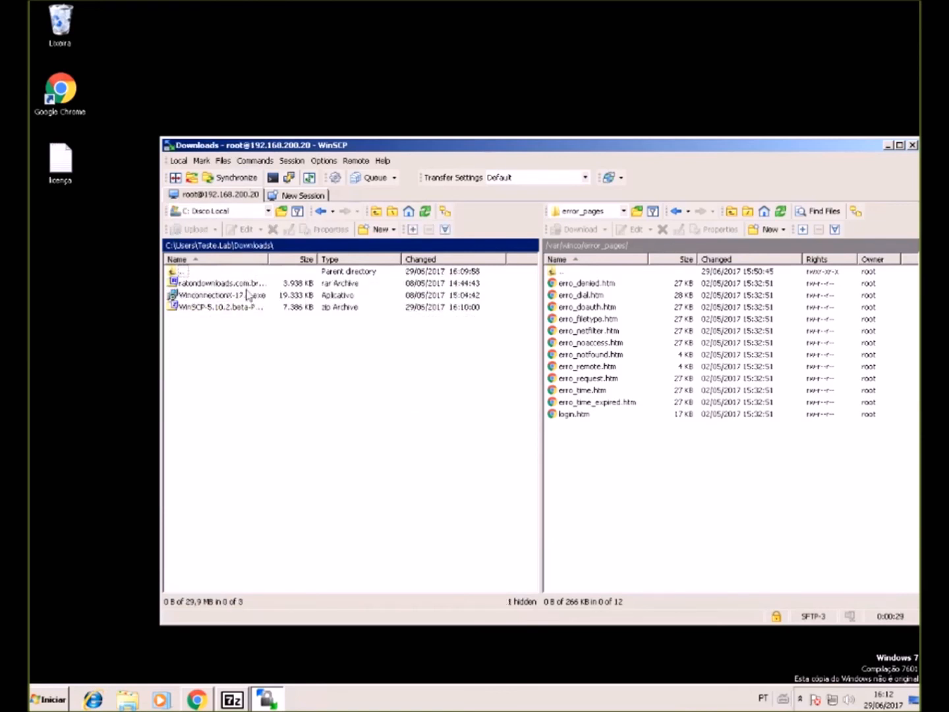
drag(240, 285, 356, 452)
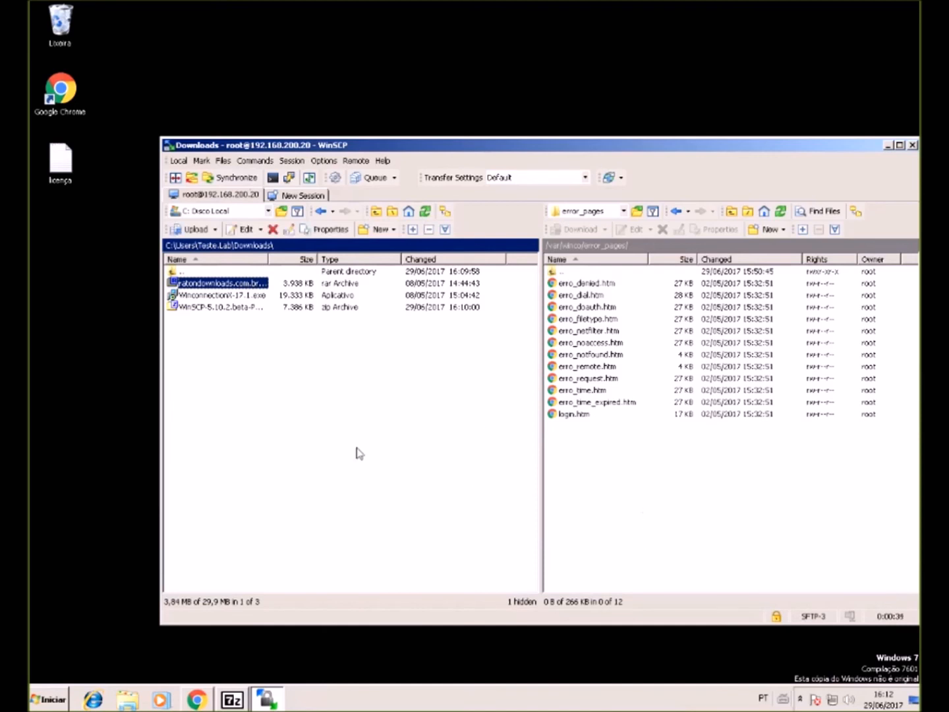
click(590, 283)
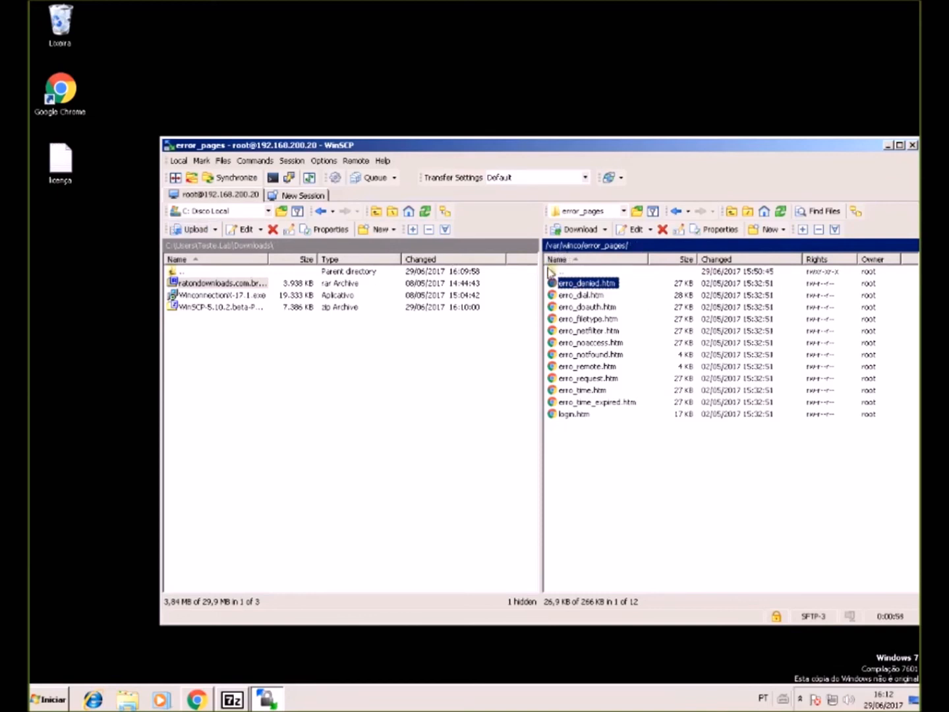
- Browse the server's /opt/winconnection folder contents, then minimize WinSCP
double_click(551, 272)
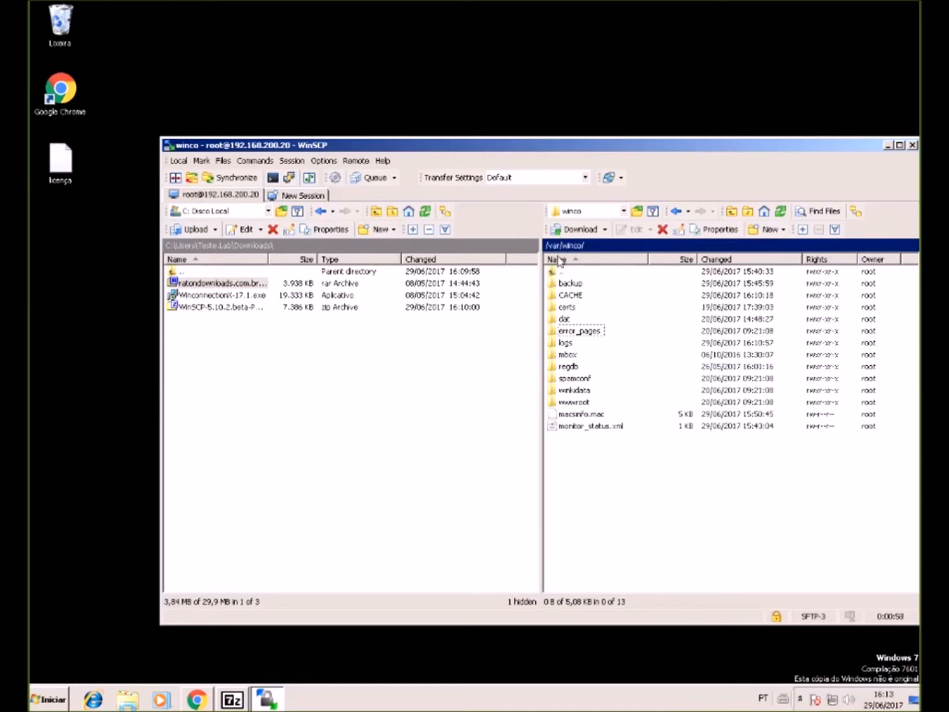
double_click(556, 272)
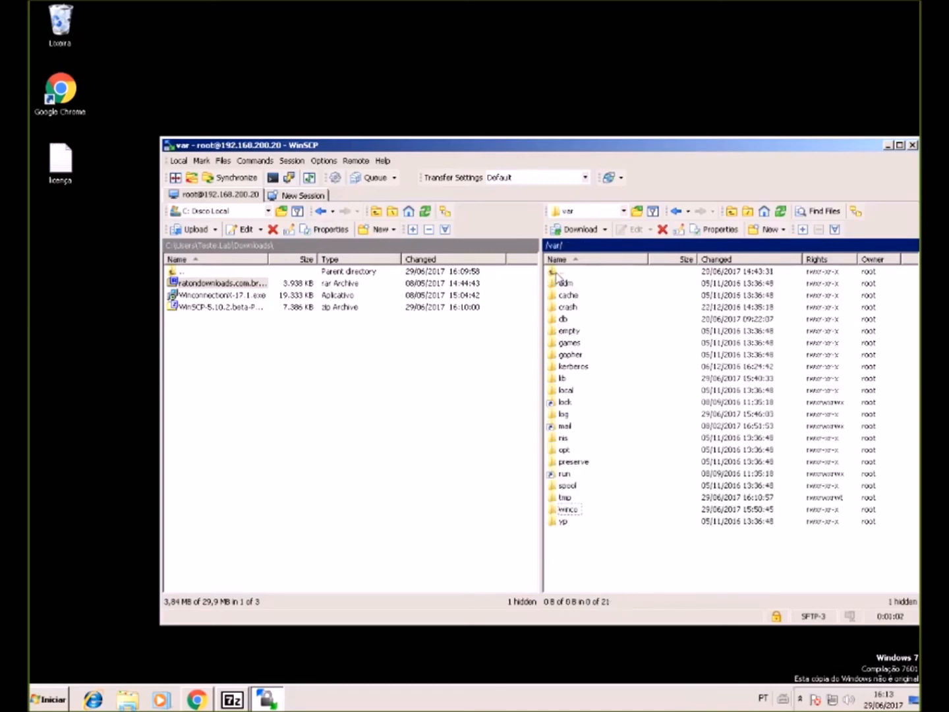
double_click(557, 273)
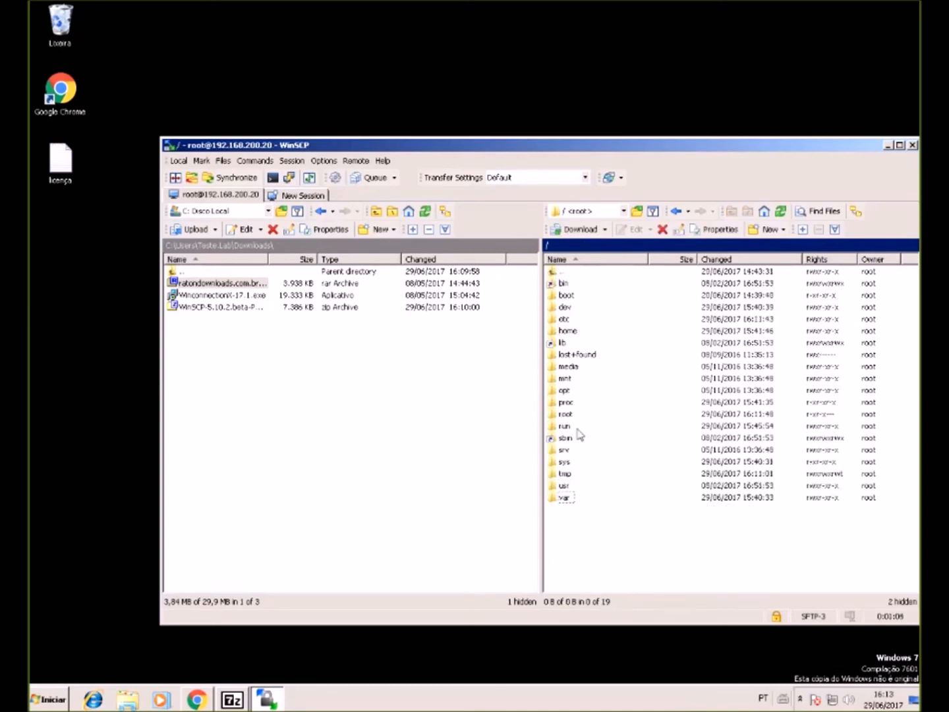
double_click(559, 393)
double_click(559, 282)
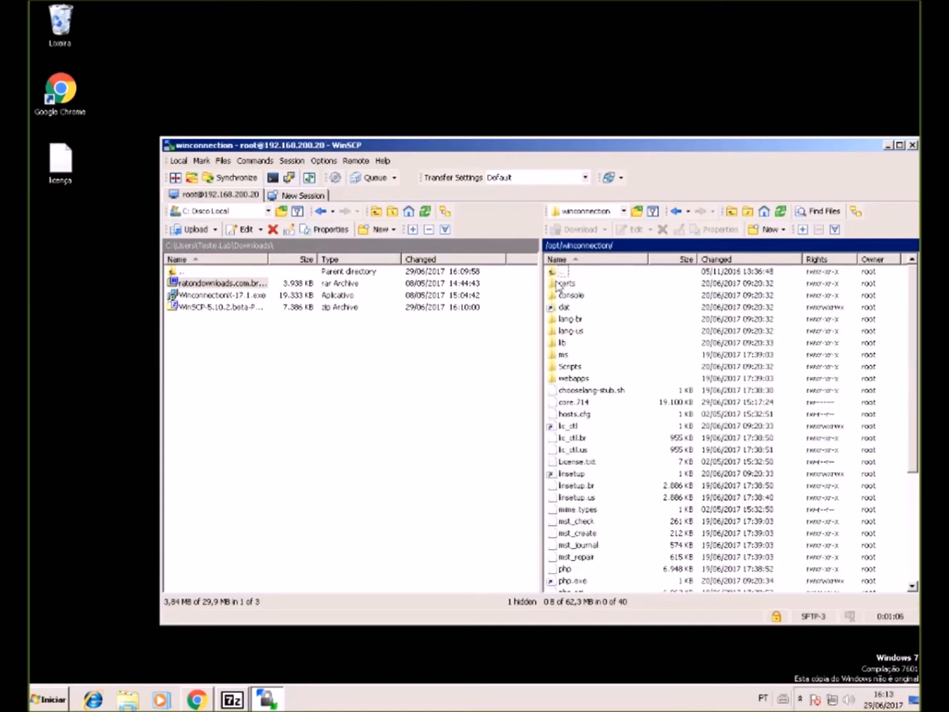
scroll(614, 445, down, 5)
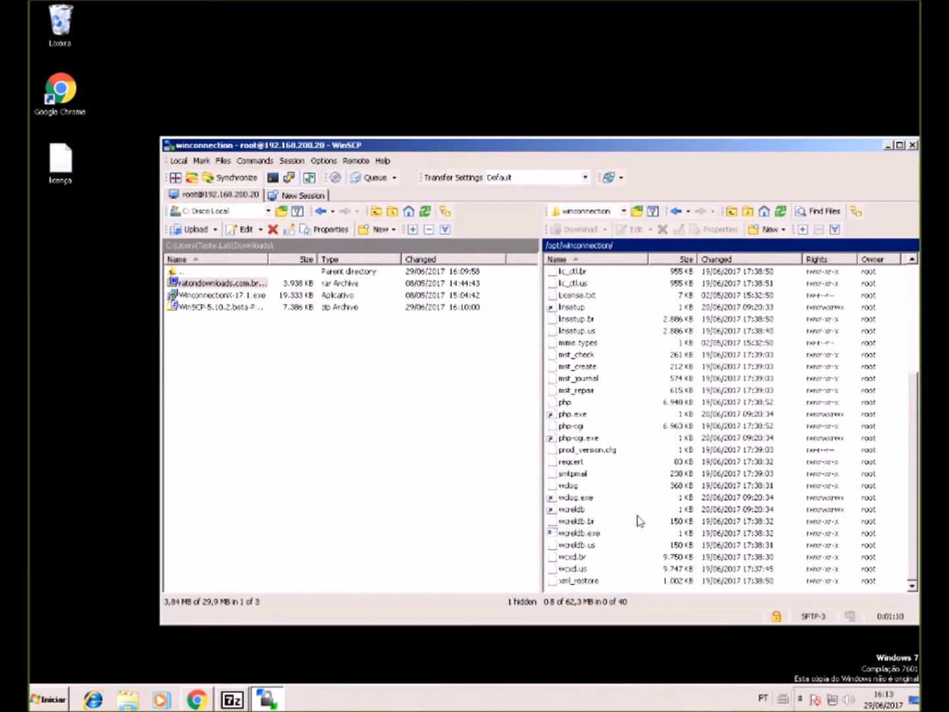
scroll(638, 518, up, 3)
scroll(625, 491, up, 1)
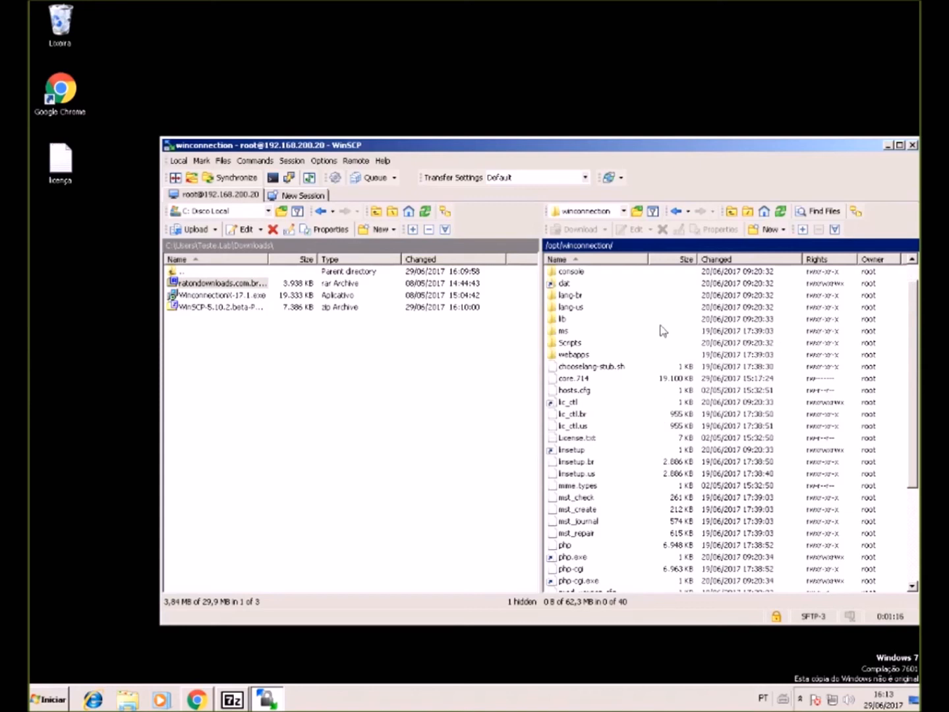
scroll(662, 336, down, 4)
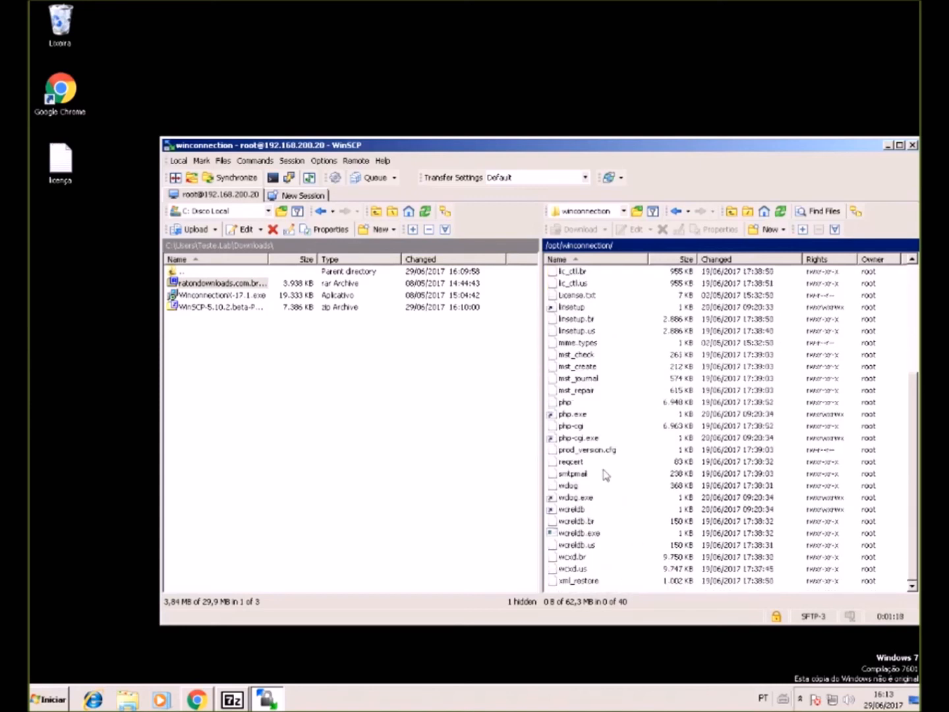
scroll(586, 407, up, 1)
scroll(586, 412, up, 1)
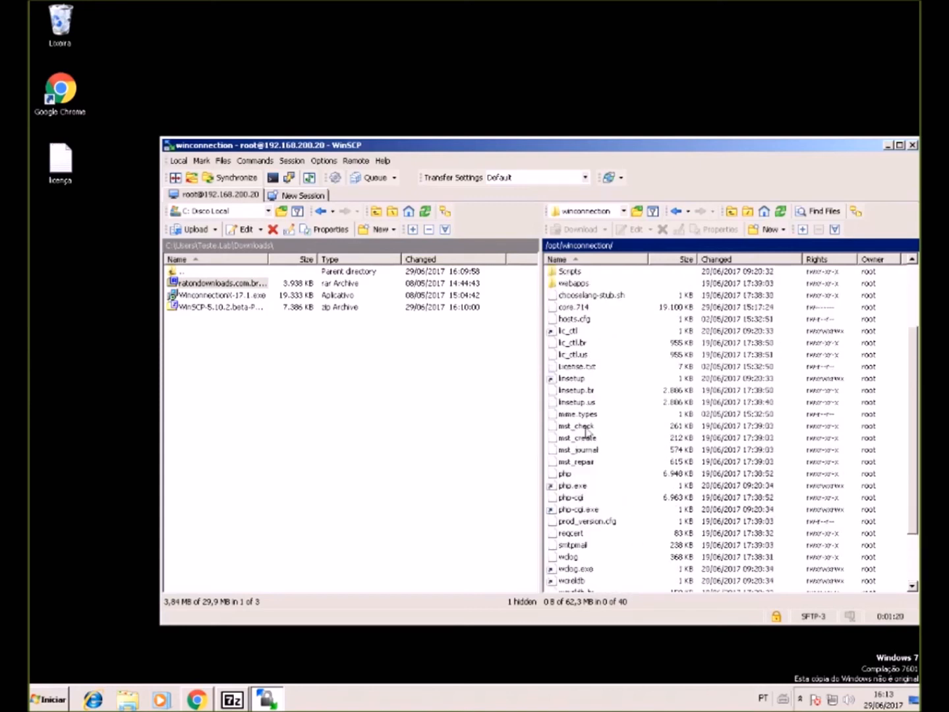
scroll(590, 396, up, 3)
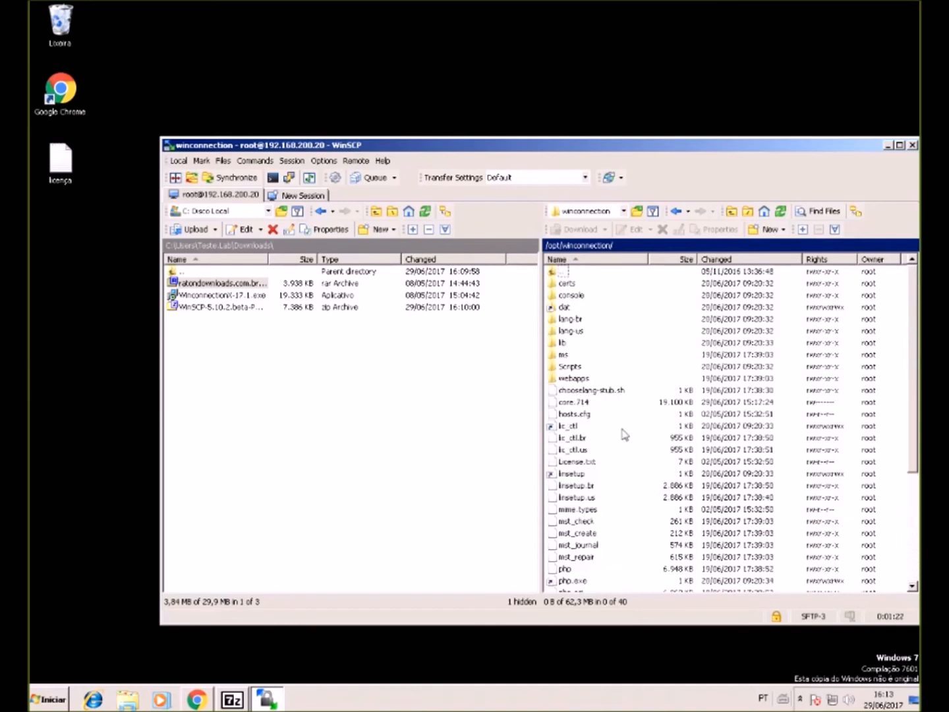
scroll(610, 403, down, 5)
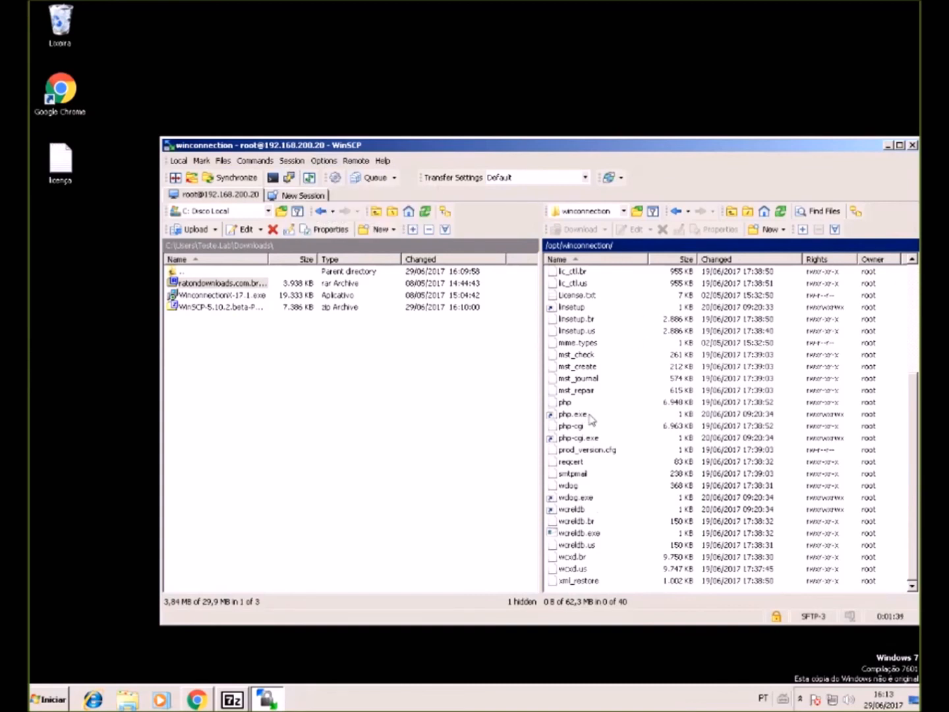
scroll(591, 417, up, 1)
scroll(591, 418, up, 4)
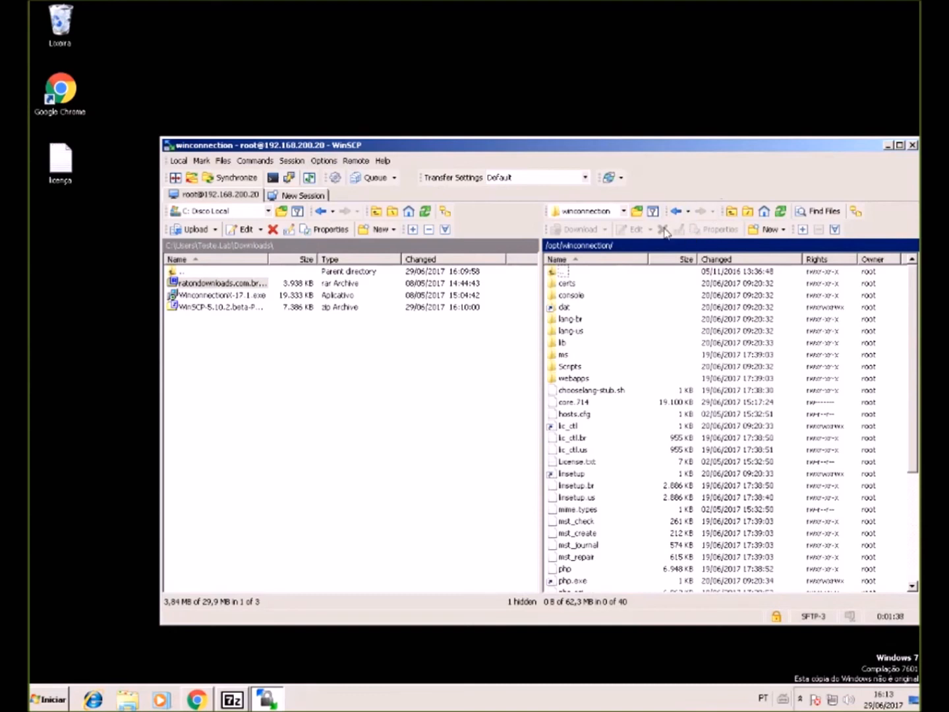
click(888, 145)
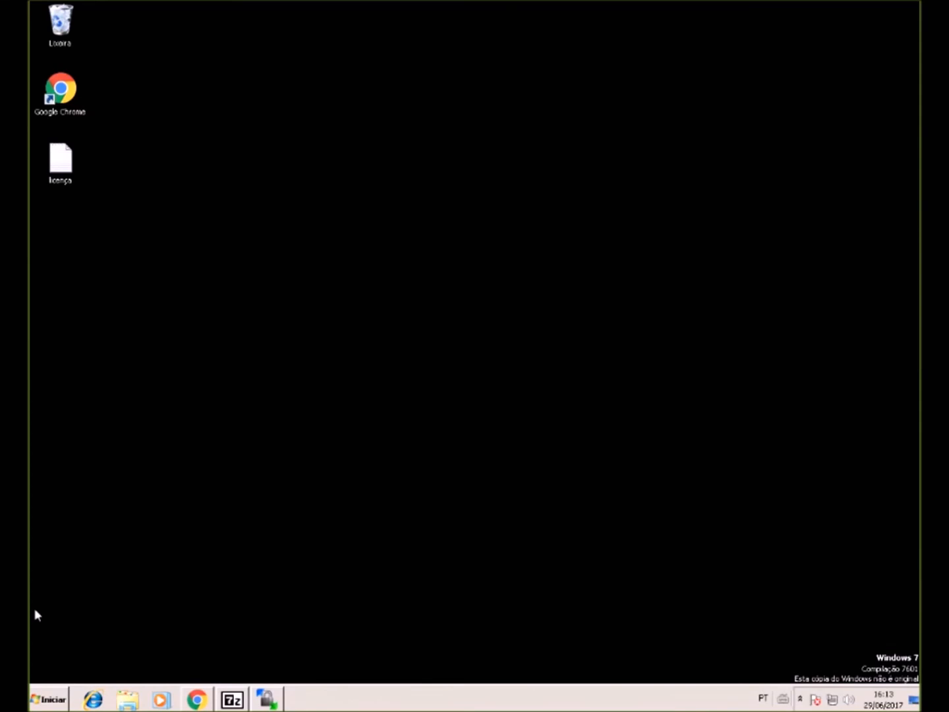
- Back in the admin page, review Cadastros' Active Directory and Usuários pages, then open Grupos
click(202, 696)
click(169, 6)
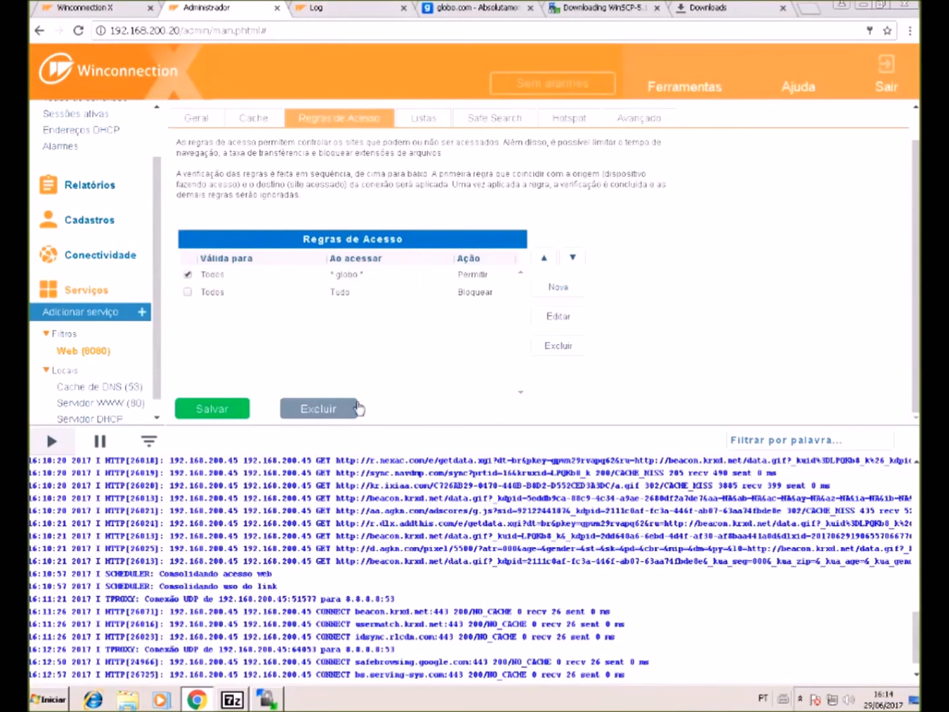
scroll(110, 190, up, 2)
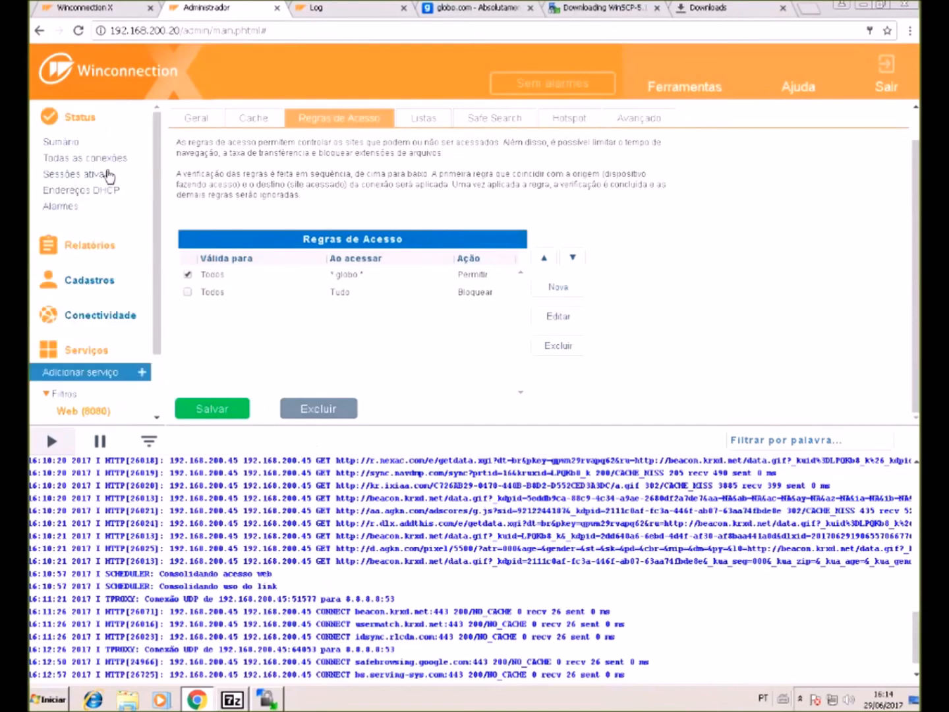
click(103, 283)
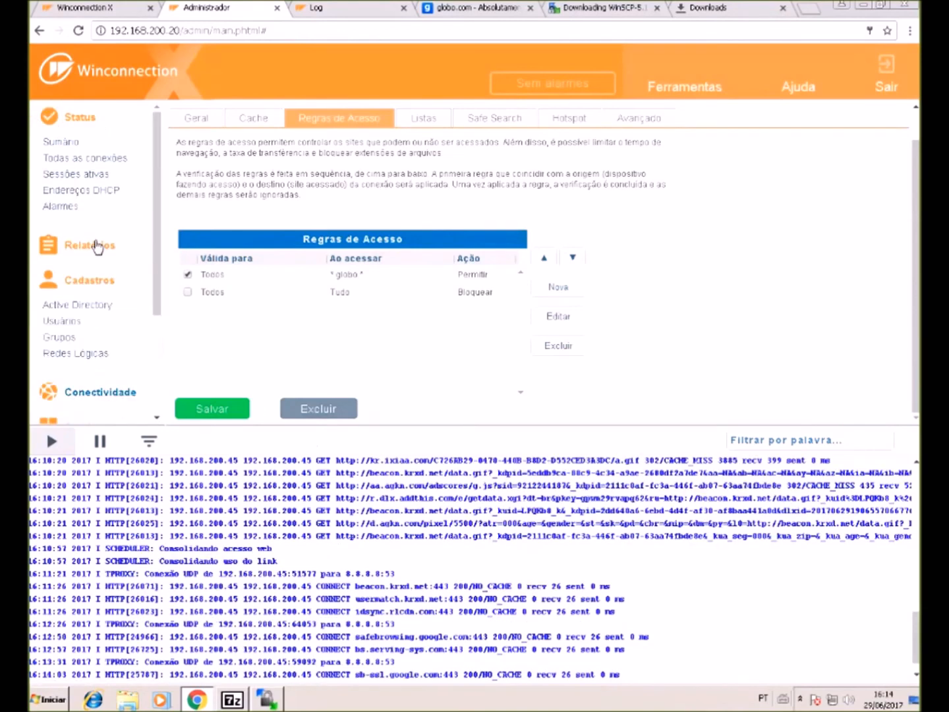
click(84, 305)
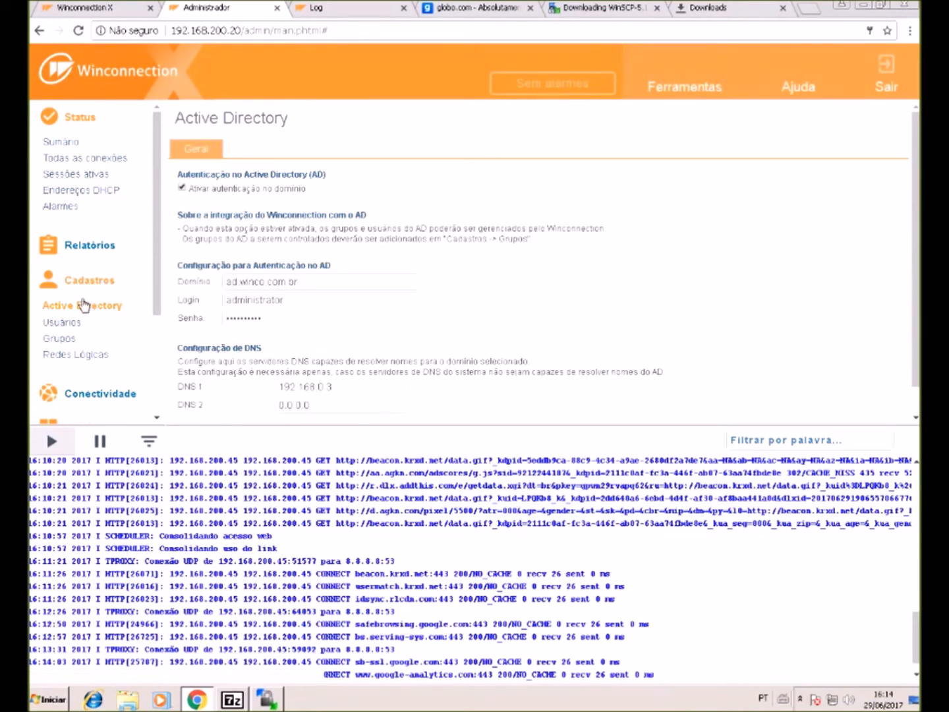
click(64, 322)
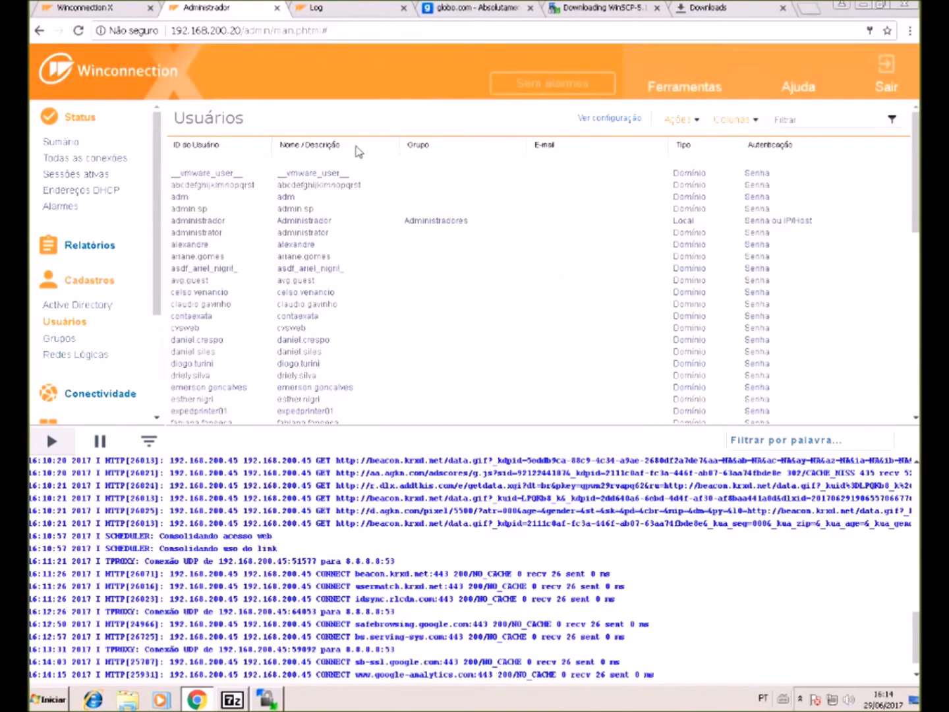
click(97, 307)
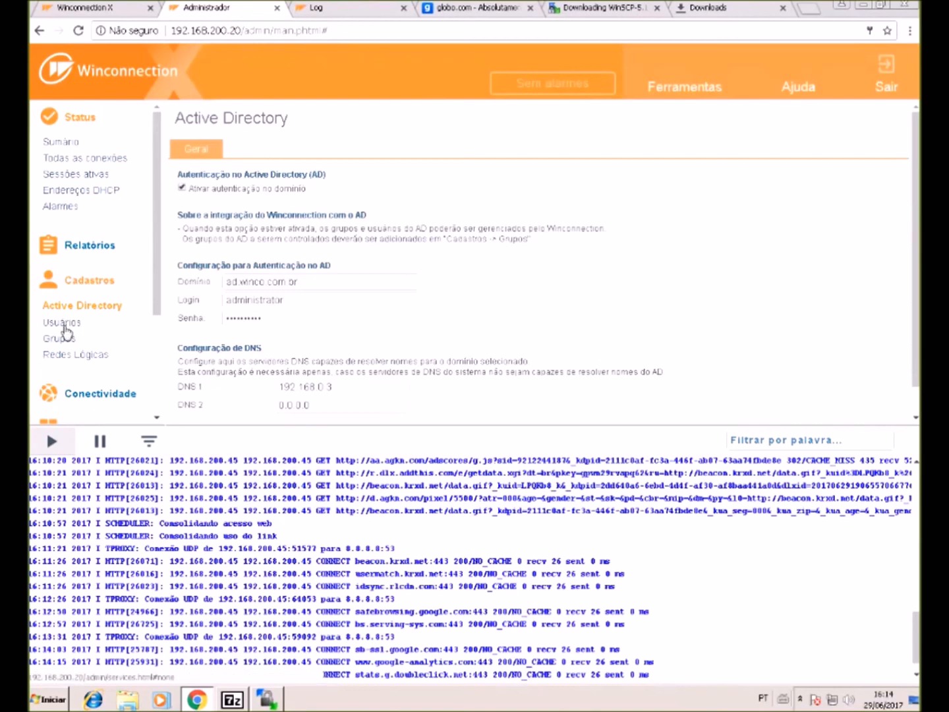
click(67, 324)
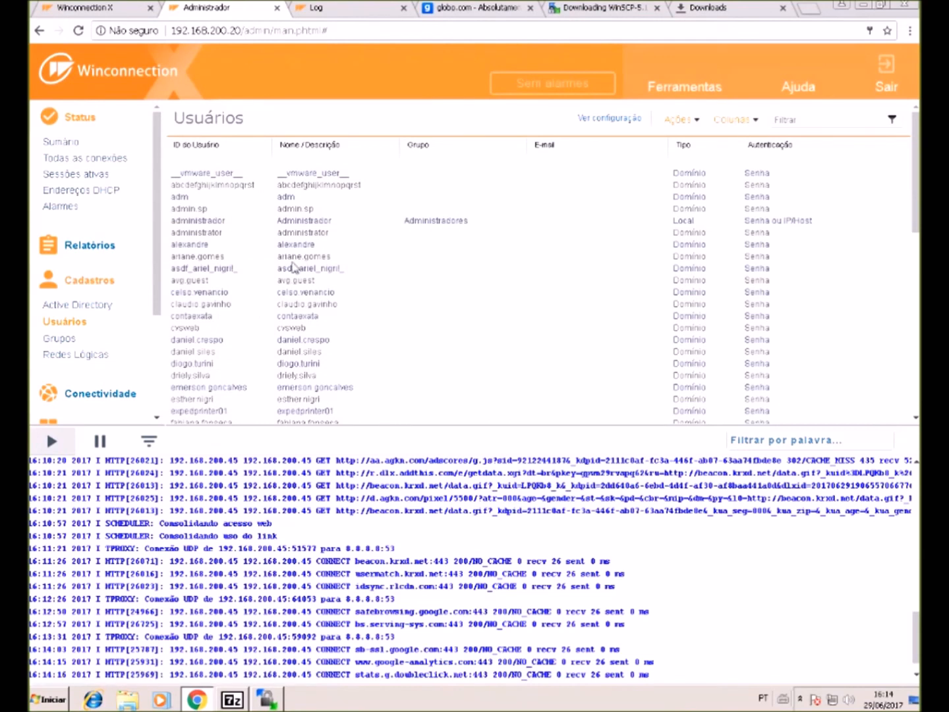
click(57, 338)
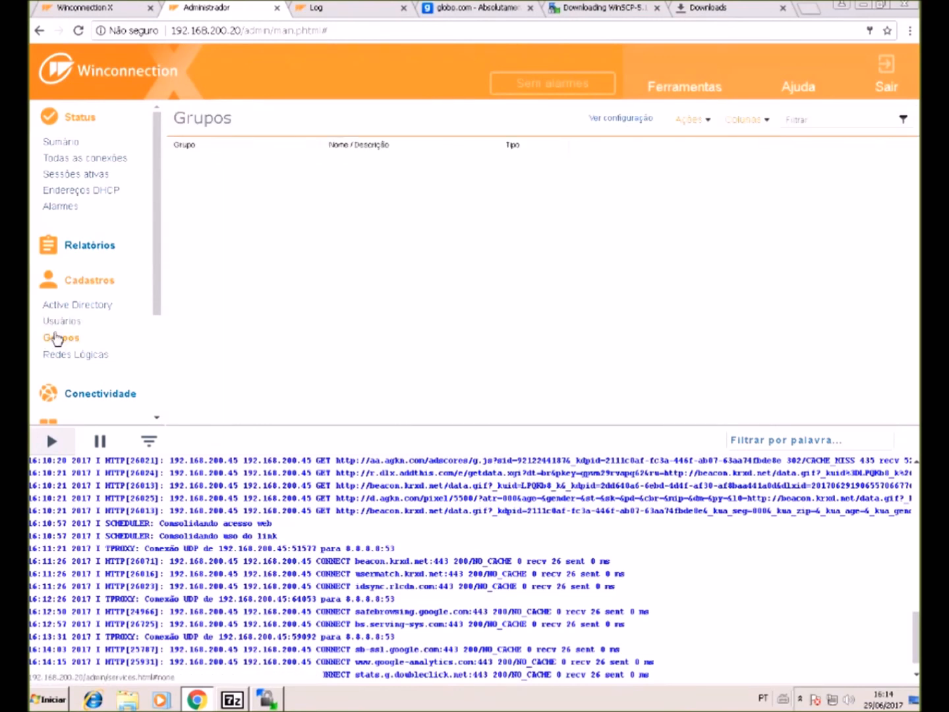
- Create an Active Directory group for Users
click(693, 121)
click(634, 146)
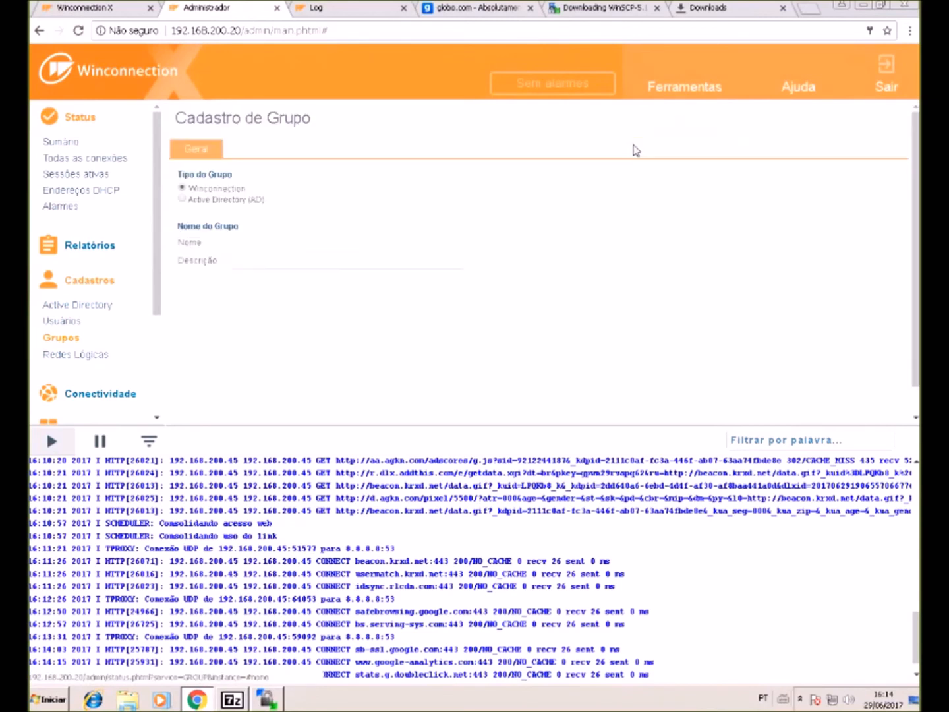
click(190, 201)
click(241, 243)
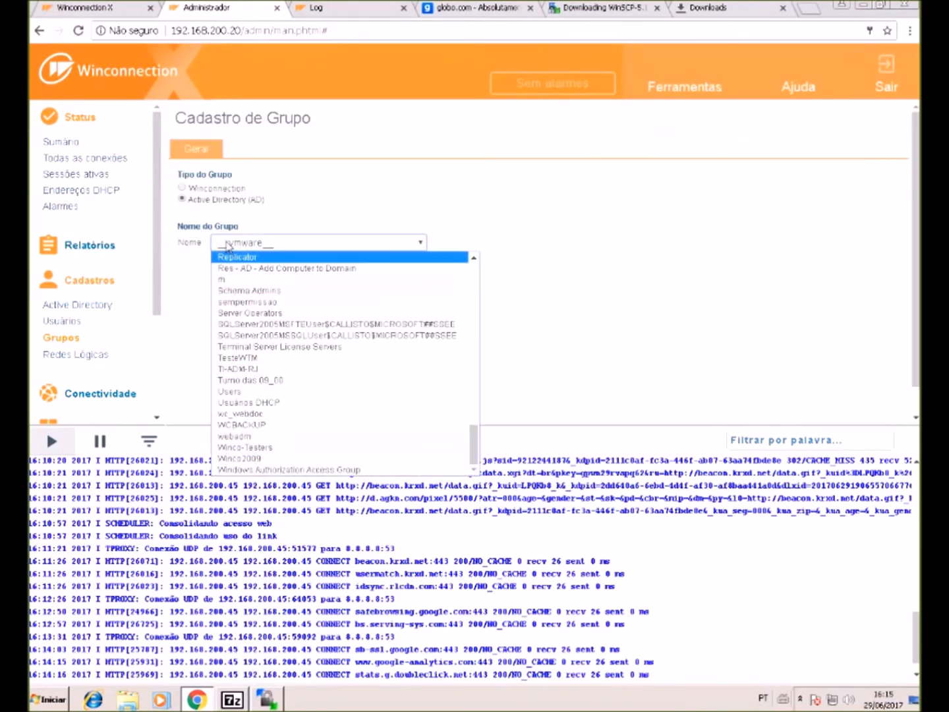
click(281, 392)
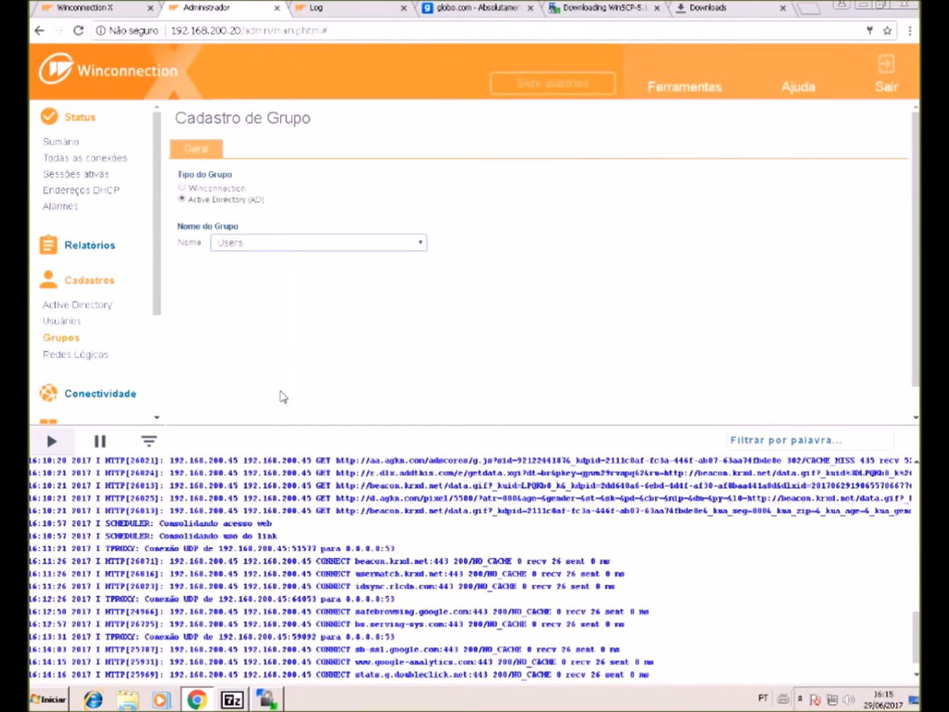
key(Return)
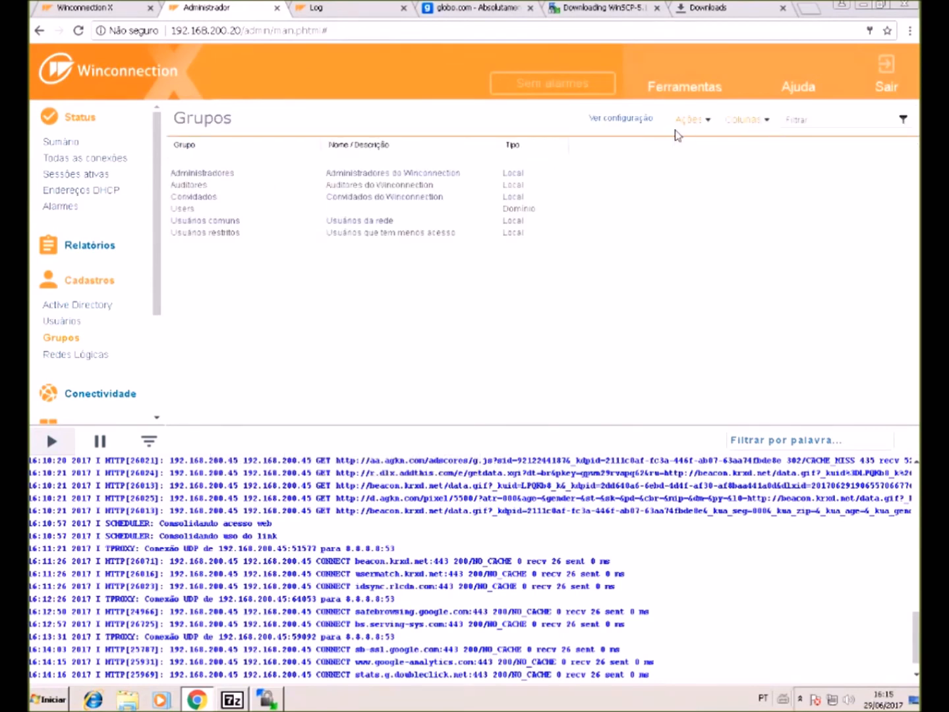
- Create a second Active Directory group for Domain Users and add it
click(688, 121)
click(181, 199)
click(263, 242)
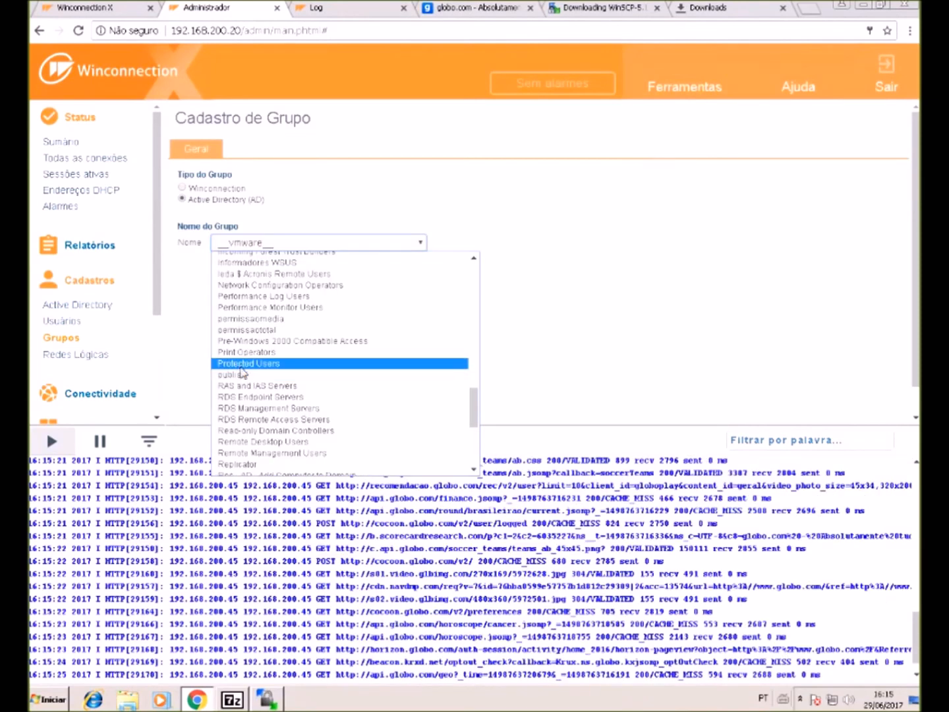
scroll(249, 420, down, 4)
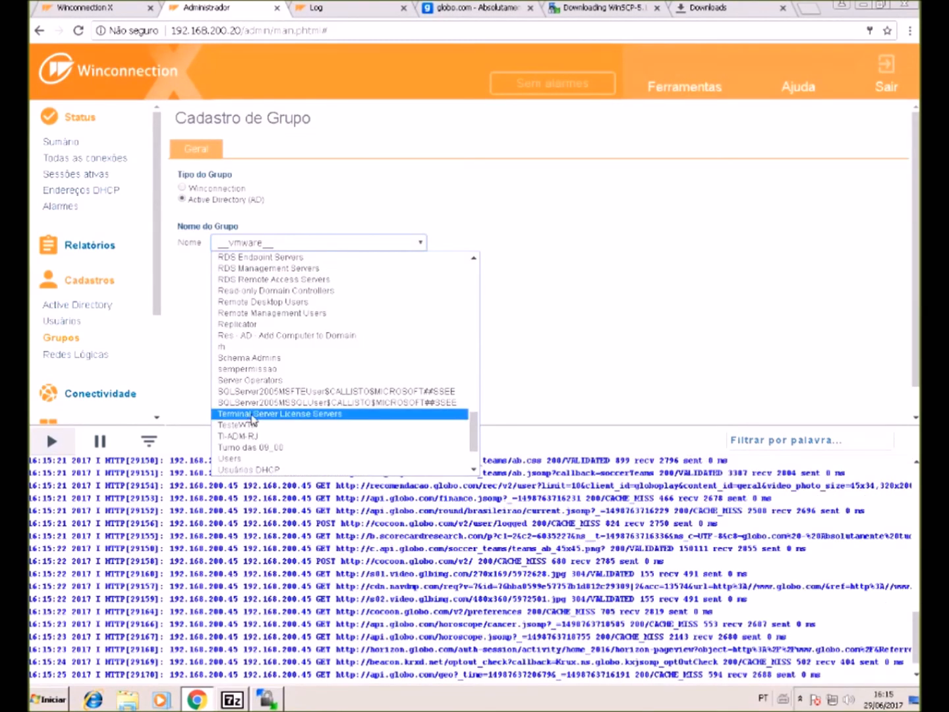
scroll(258, 339, up, 8)
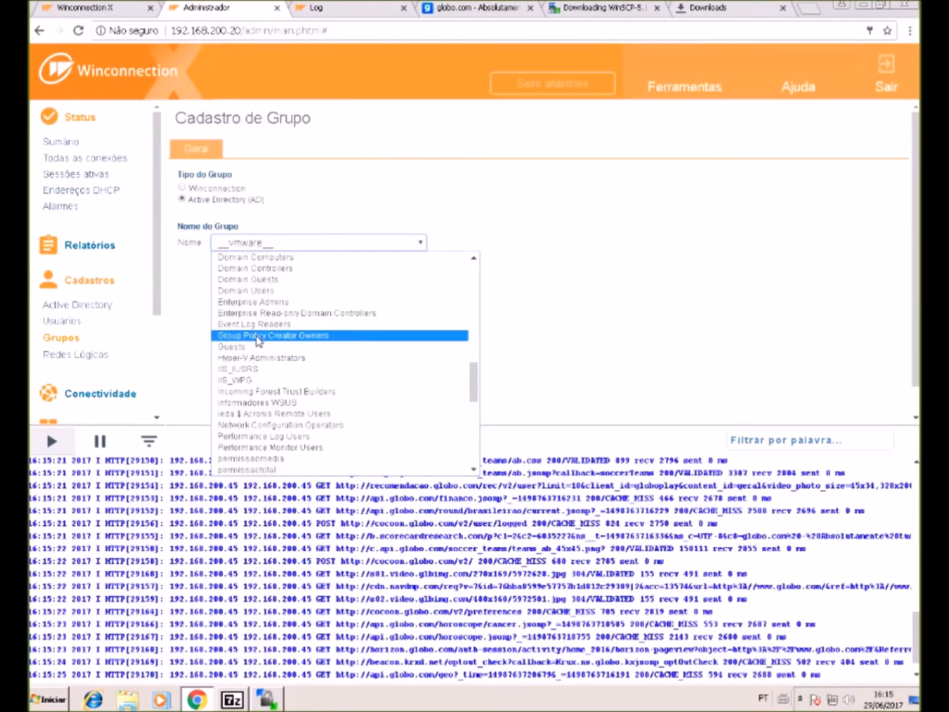
scroll(256, 346, up, 4)
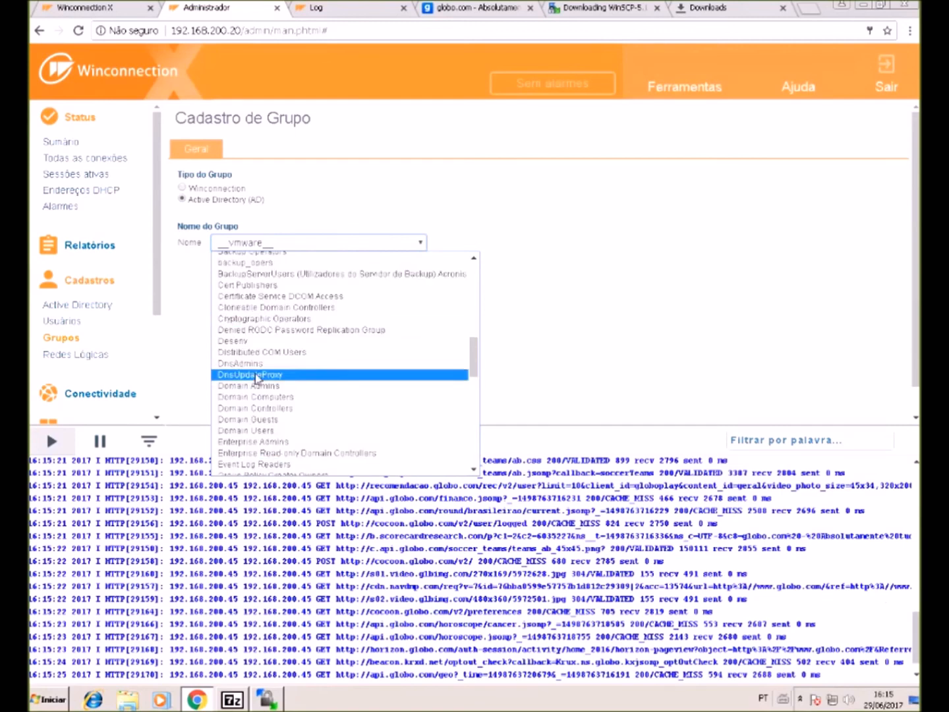
click(269, 433)
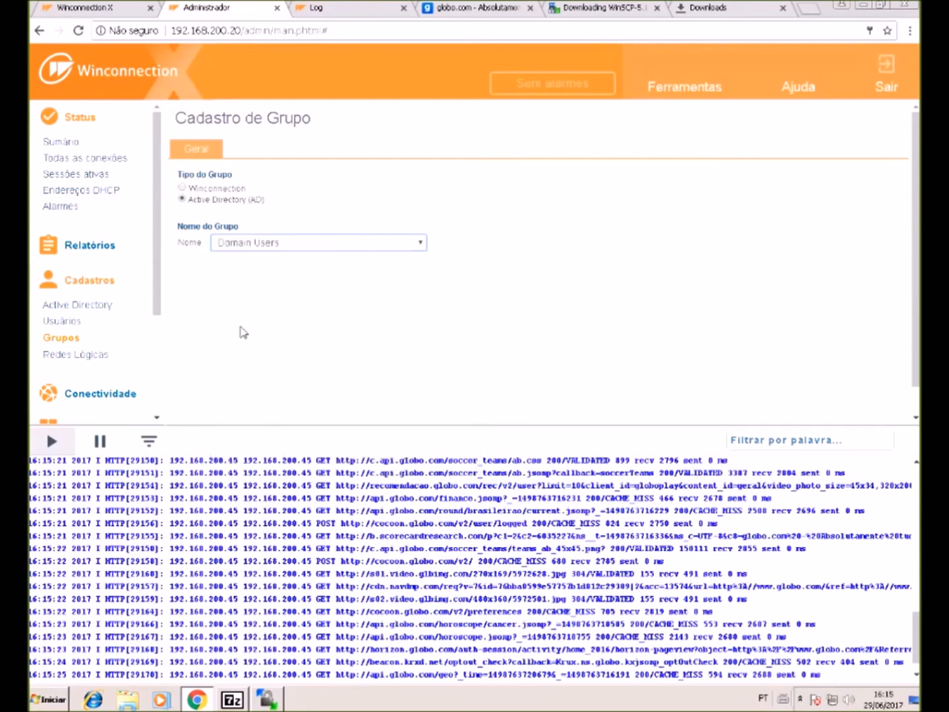
scroll(245, 395, down, 1)
click(240, 410)
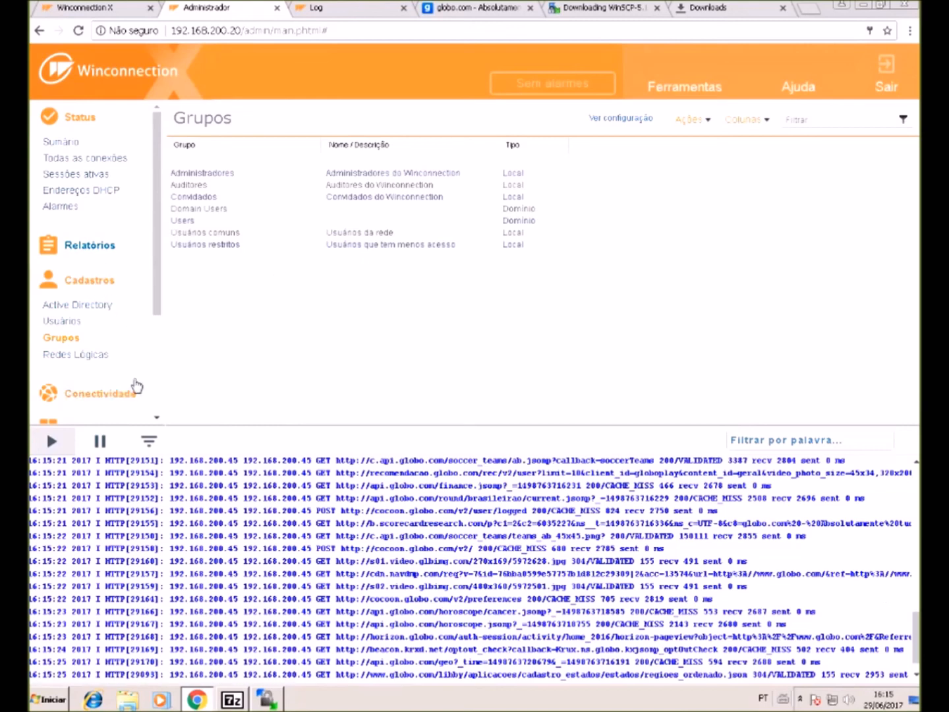
- Save the Serviços > Filtros > Web (8080) settings with Exigir autenticação enabled
scroll(134, 383, down, 2)
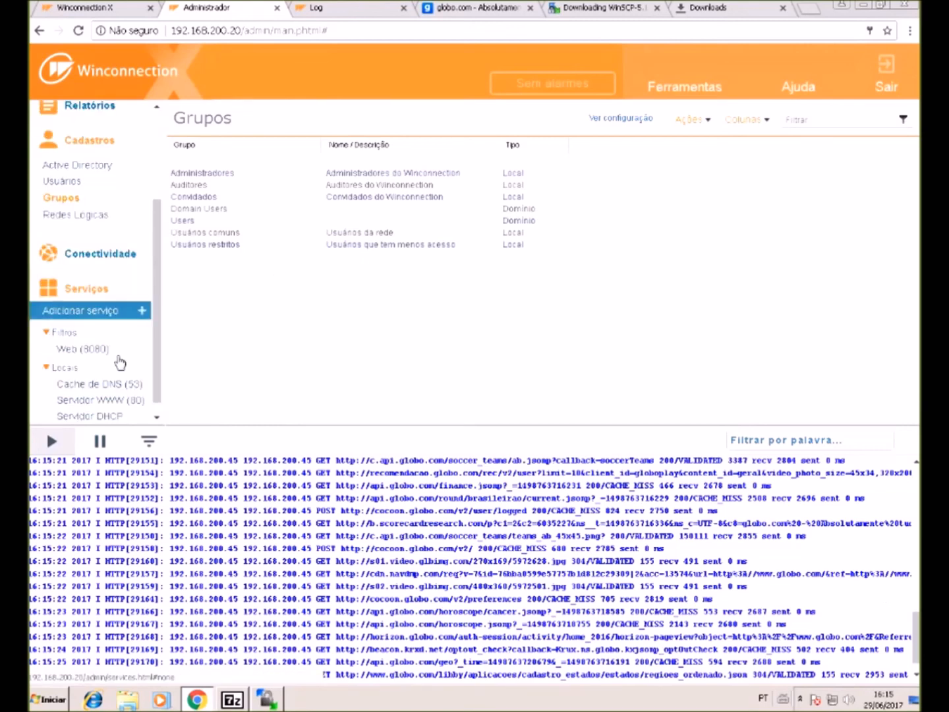
click(114, 356)
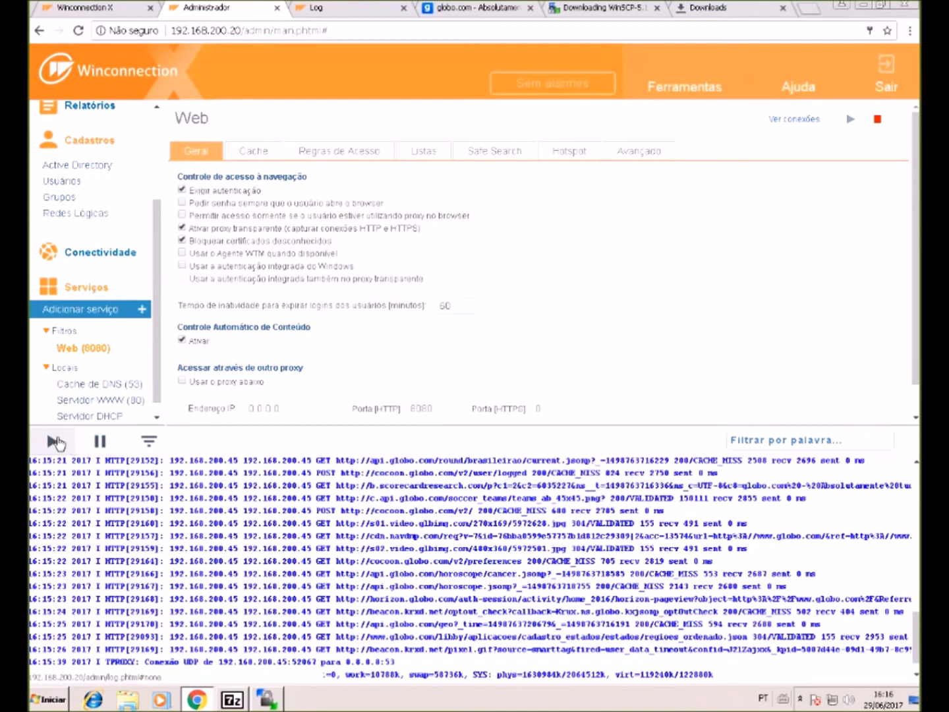
scroll(234, 371, down, 1)
click(228, 411)
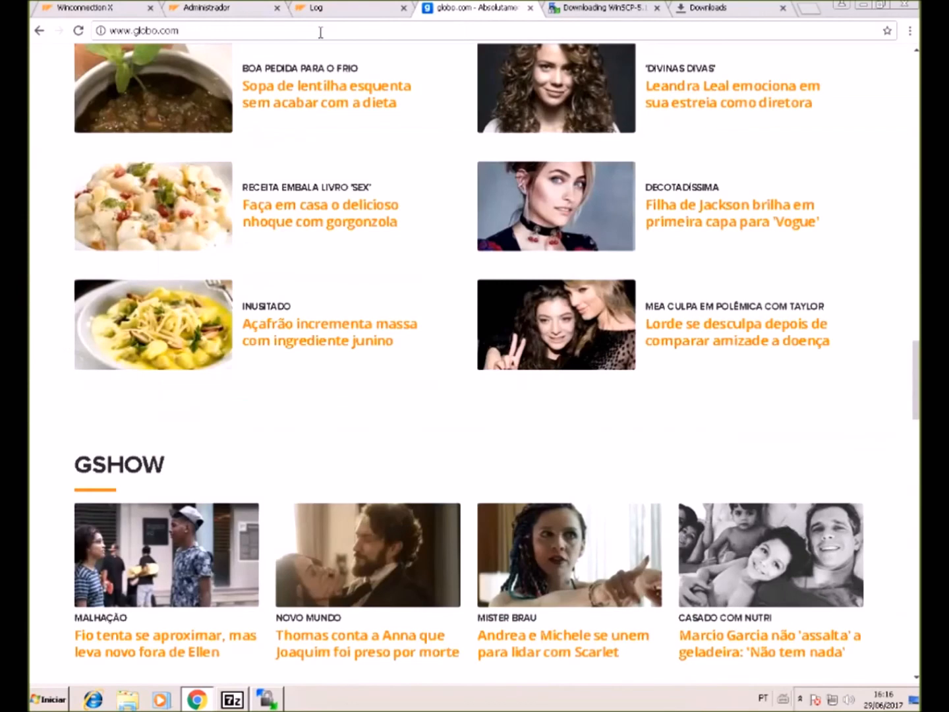
- Reload globo.com and authenticate at the proxy login prompt
key(Return)
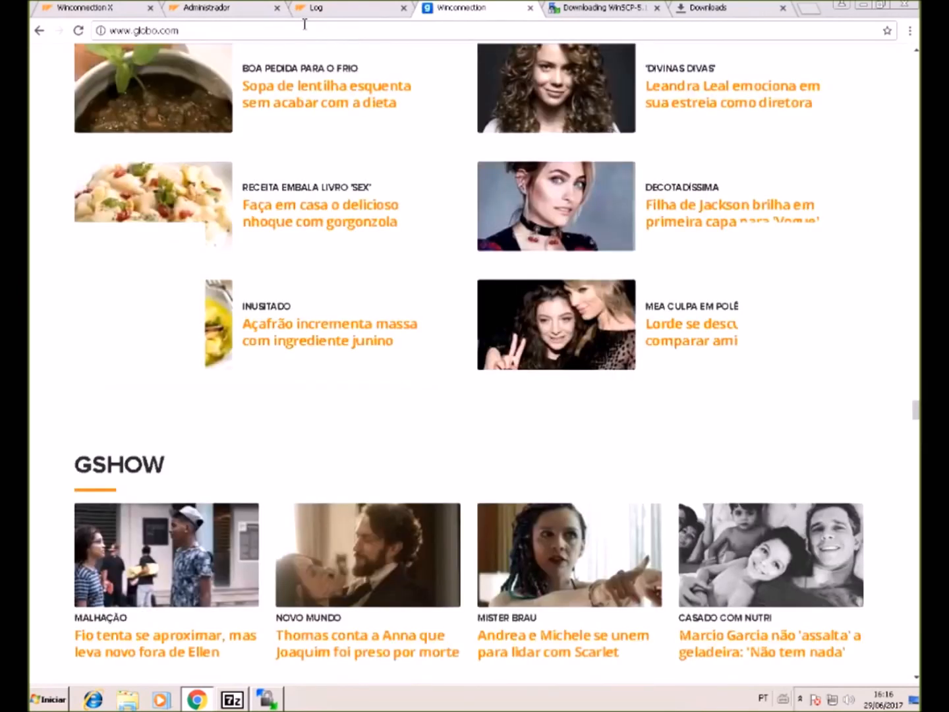
click(305, 25)
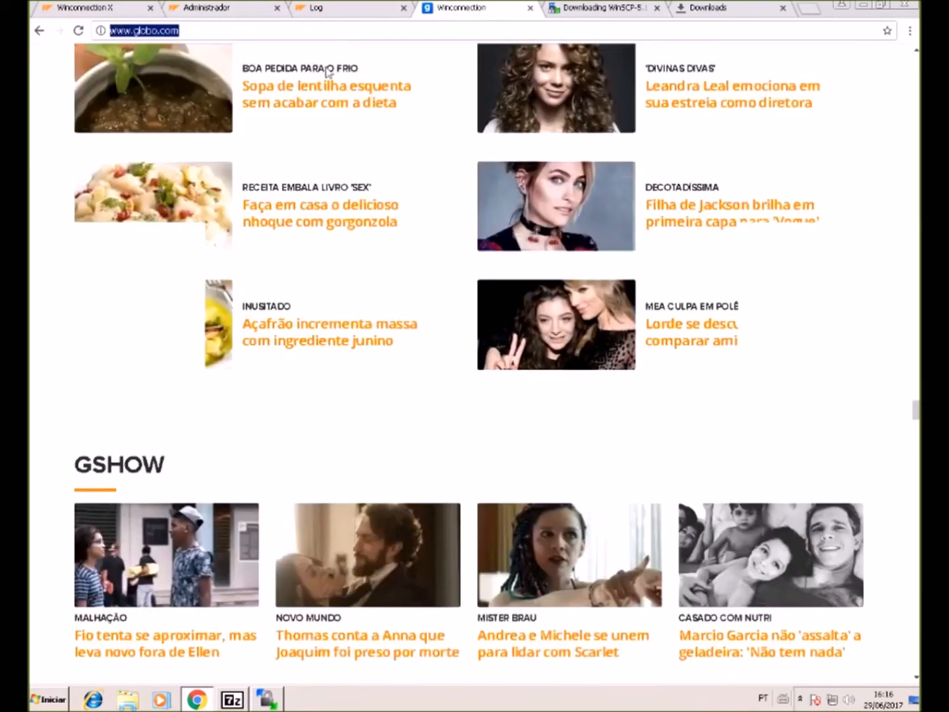
click(917, 412)
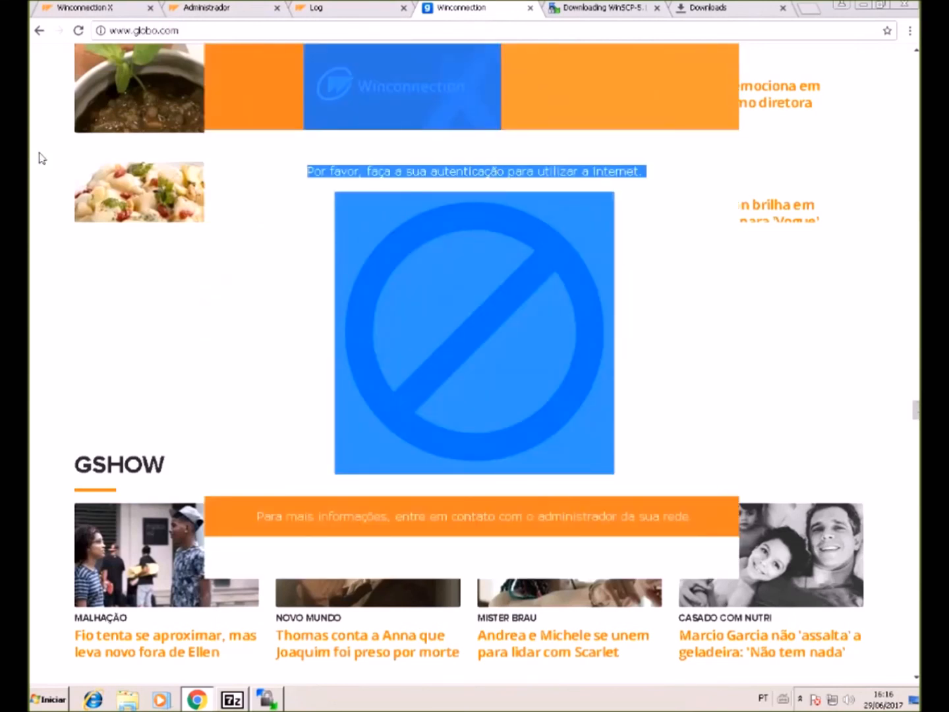
click(121, 30)
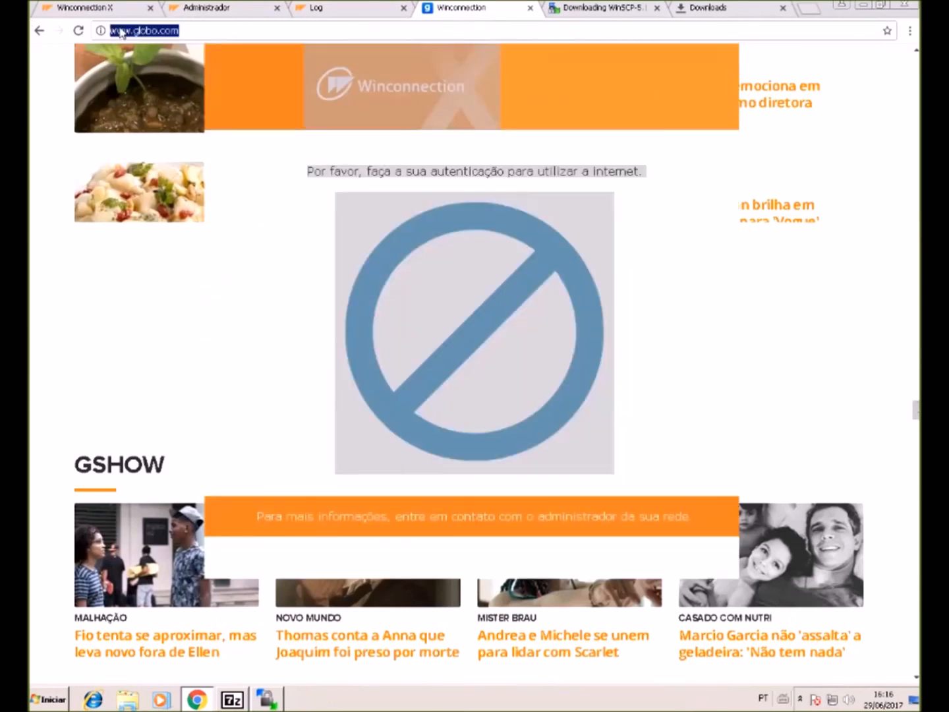
key(Return)
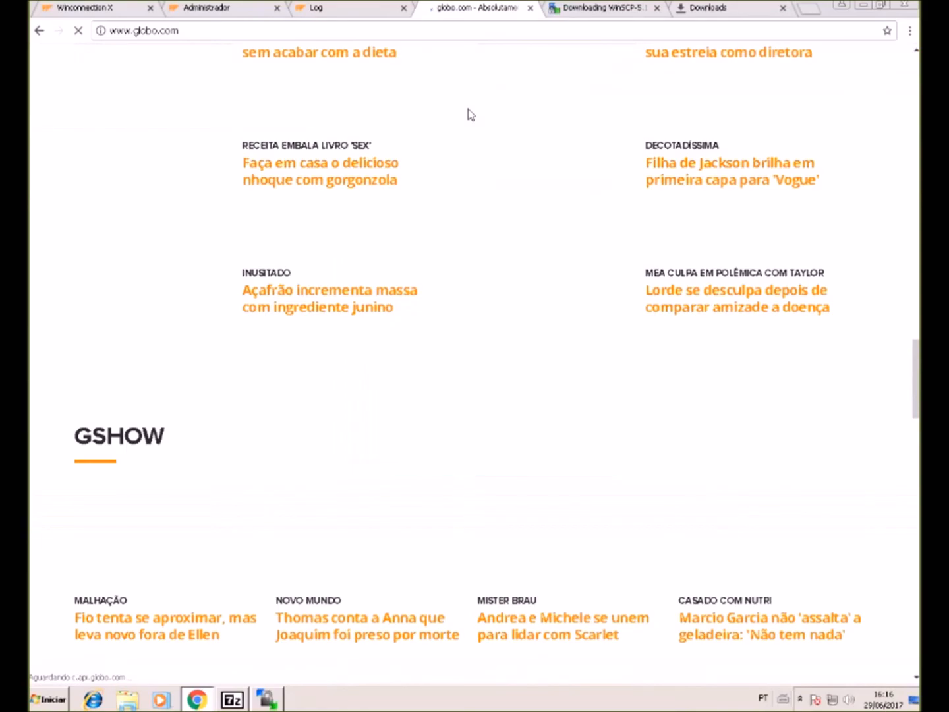
scroll(511, 57, up, 9)
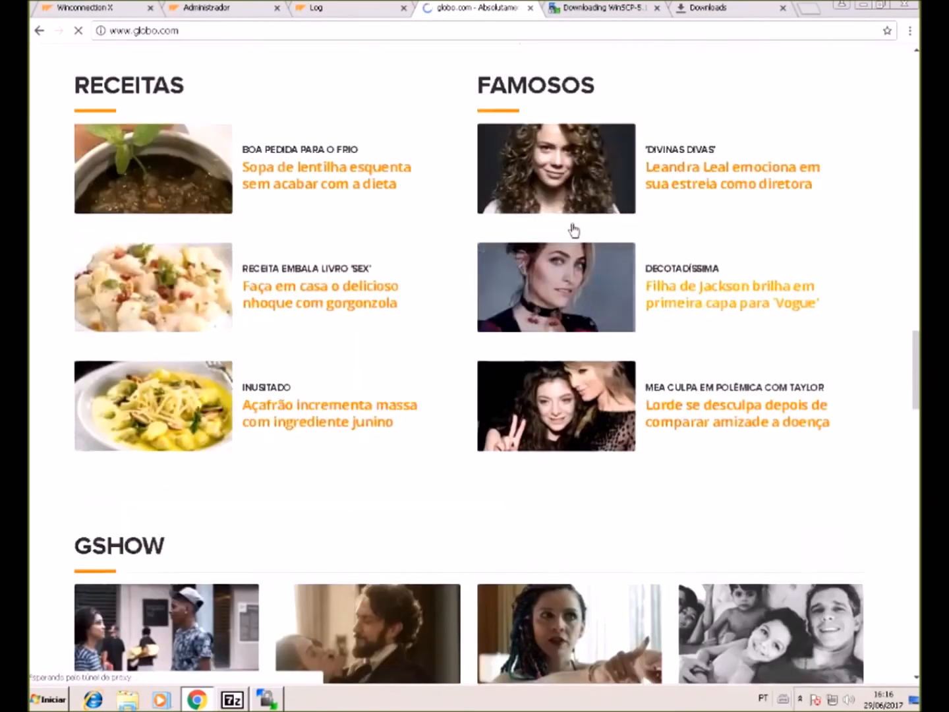
scroll(574, 230, up, 15)
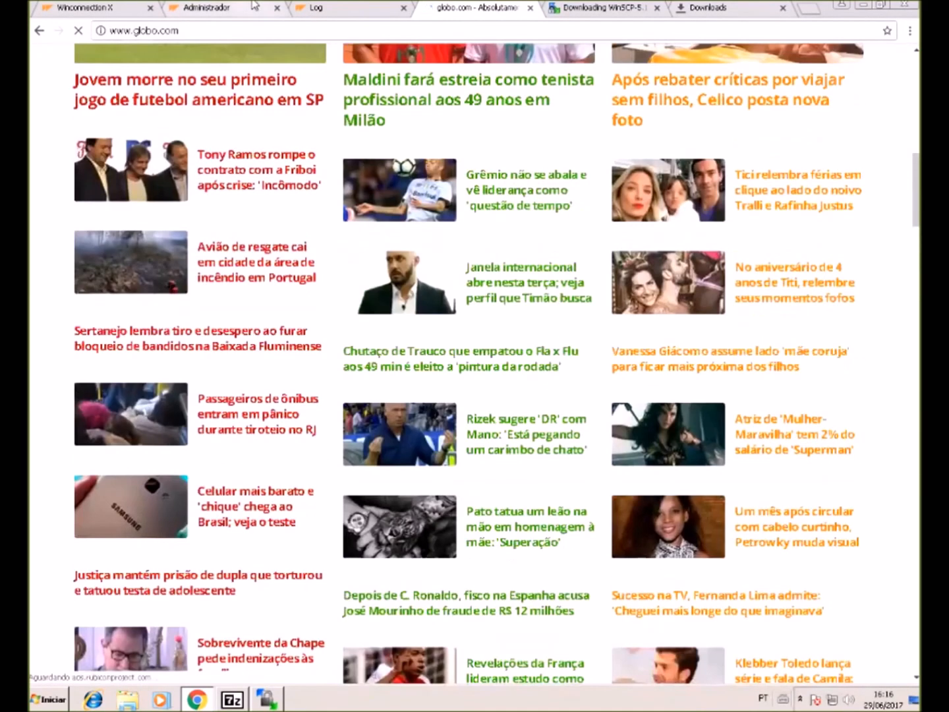
- Check the Winconnection log for globo.com requests tagged with the domain login
click(253, 12)
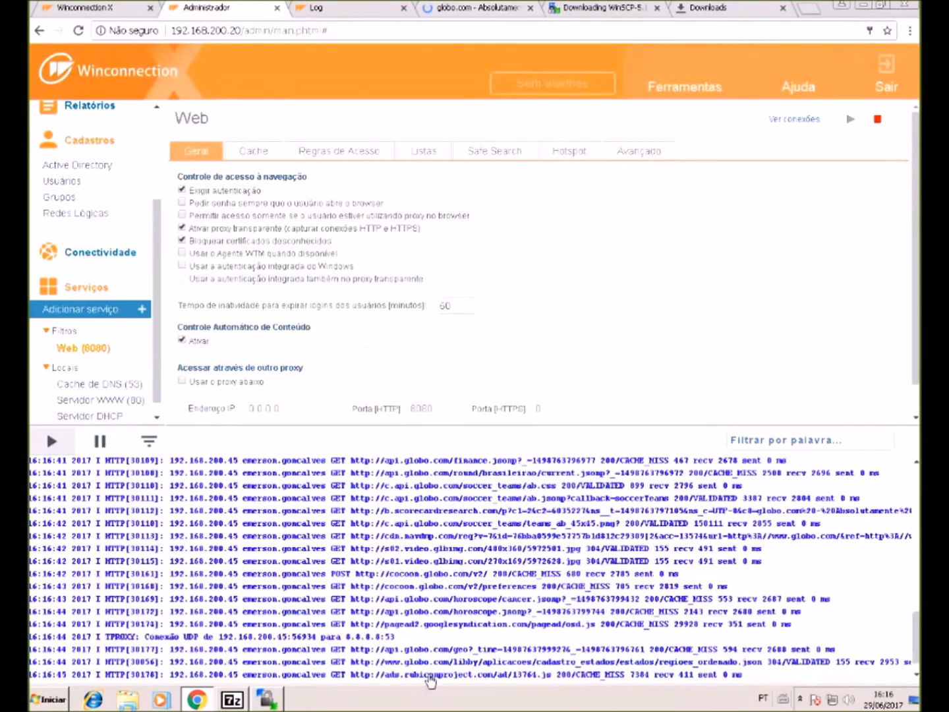
drag(246, 586, 322, 586)
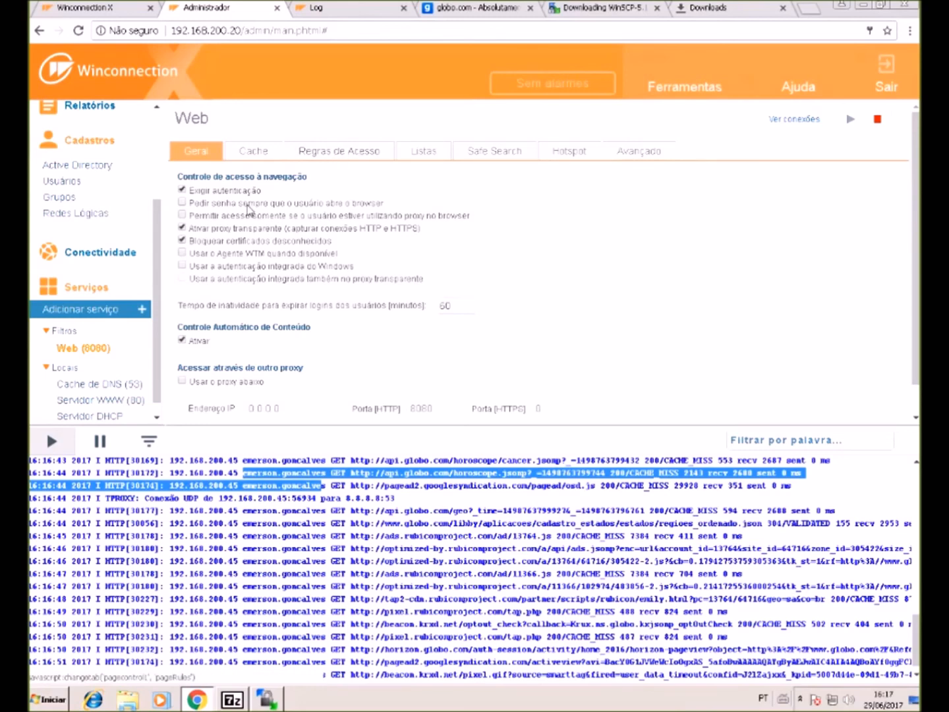
scroll(62, 215, up, 3)
- Open the Acesso Web report, keeping it grouped by user
click(83, 237)
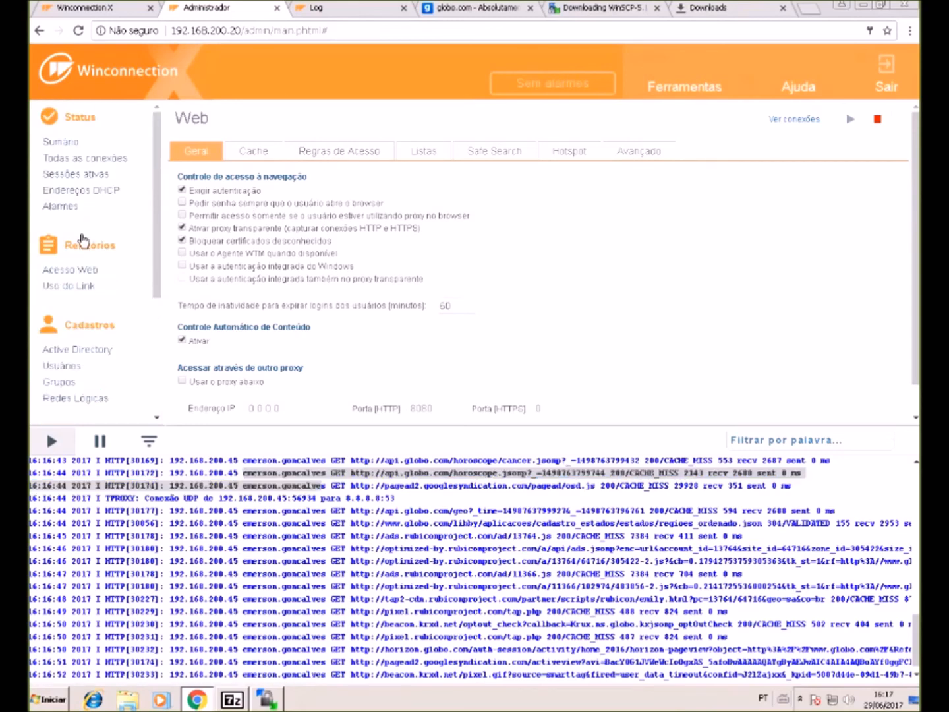
click(92, 272)
scroll(643, 323, down, 2)
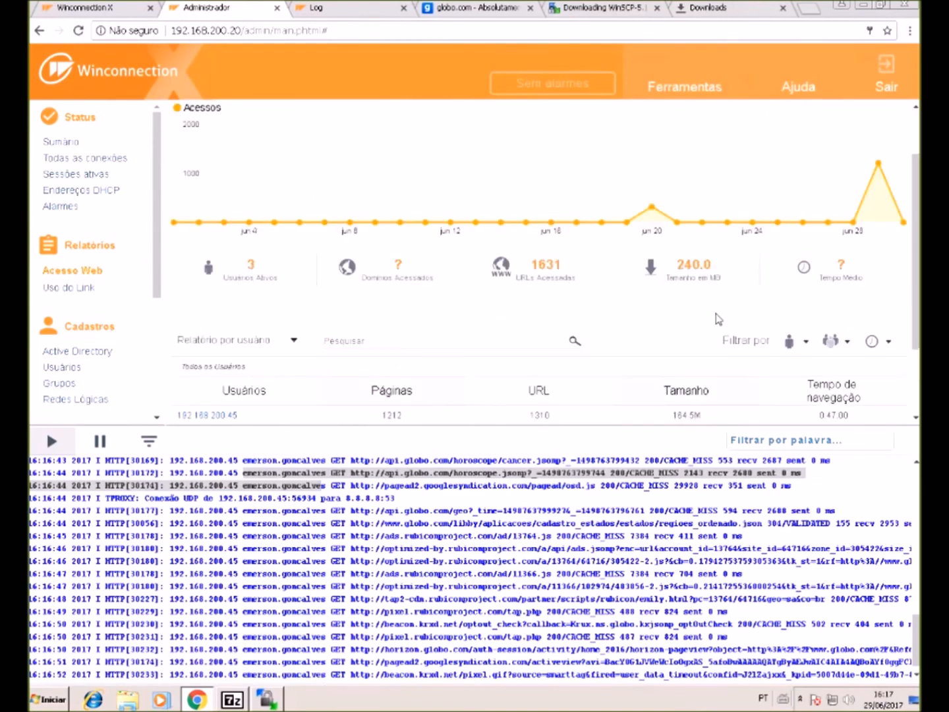
scroll(716, 321, down, 1)
click(294, 269)
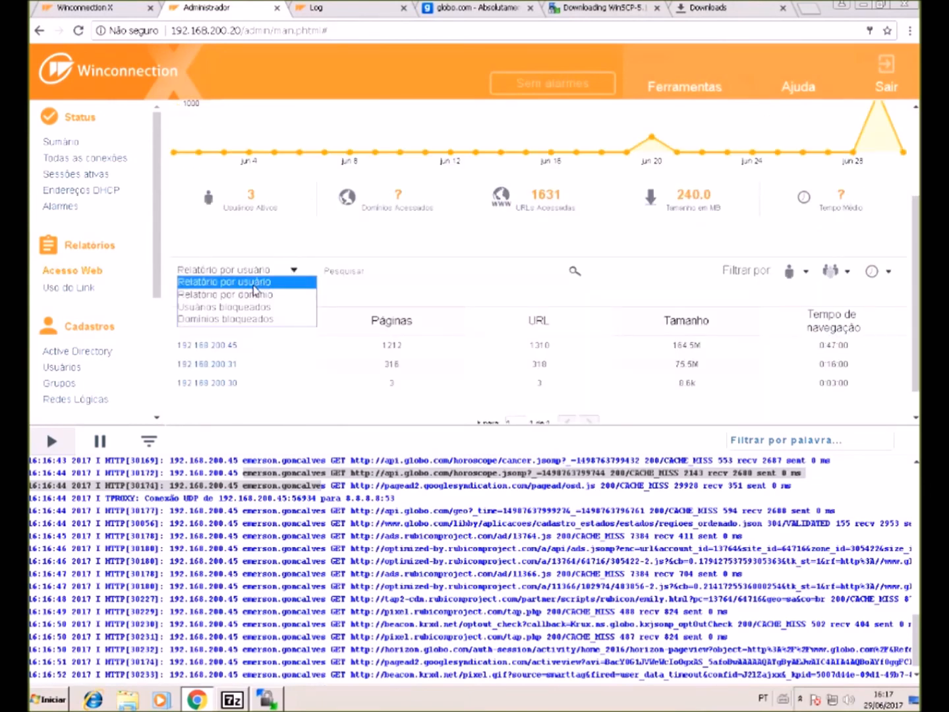
click(262, 284)
- Browse the user filter and report types, keep per-user, then reload the console with F5
click(806, 277)
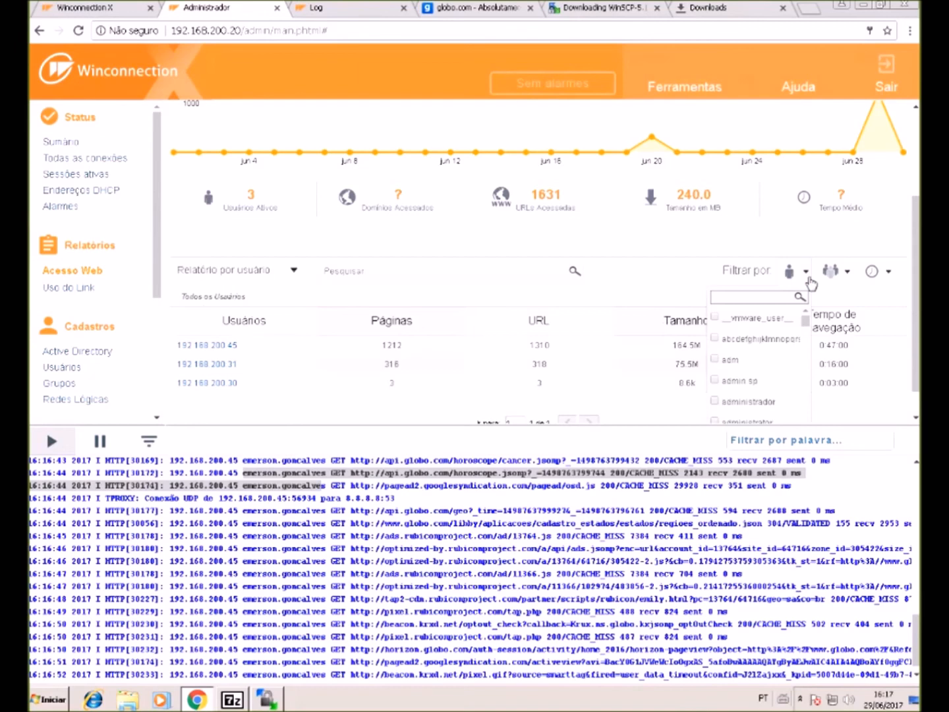
scroll(797, 332, down, 10)
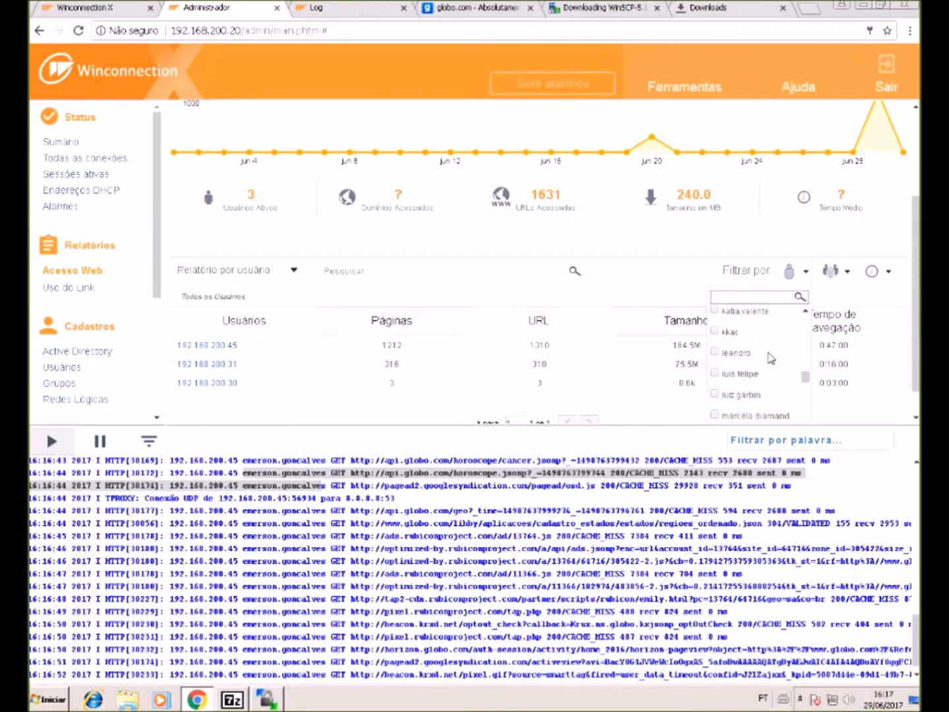
scroll(769, 356, down, 1)
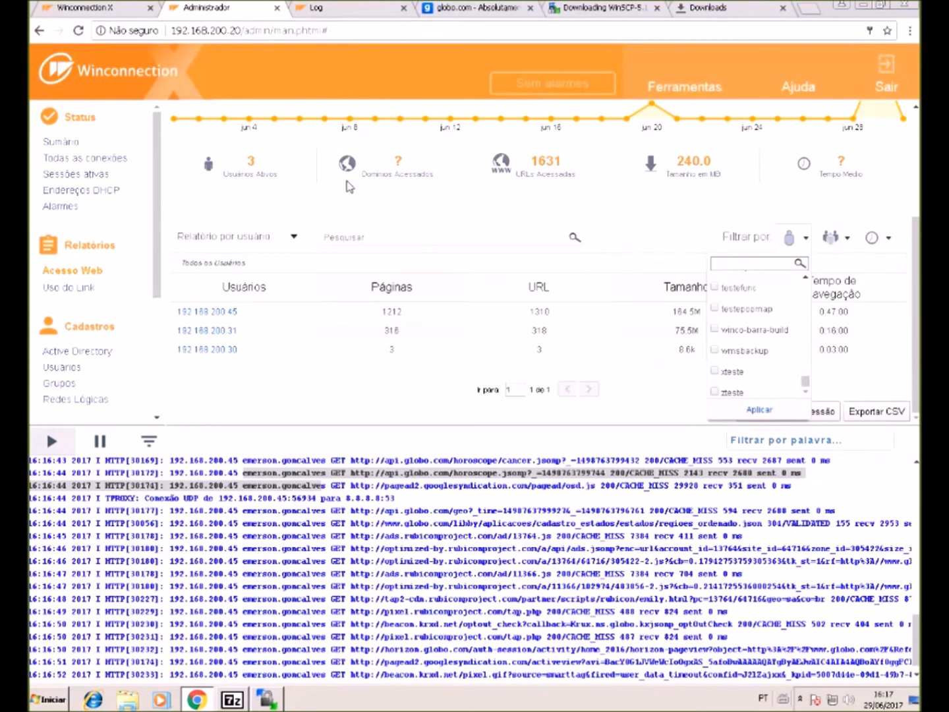
scroll(333, 194, up, 2)
scroll(231, 186, up, 3)
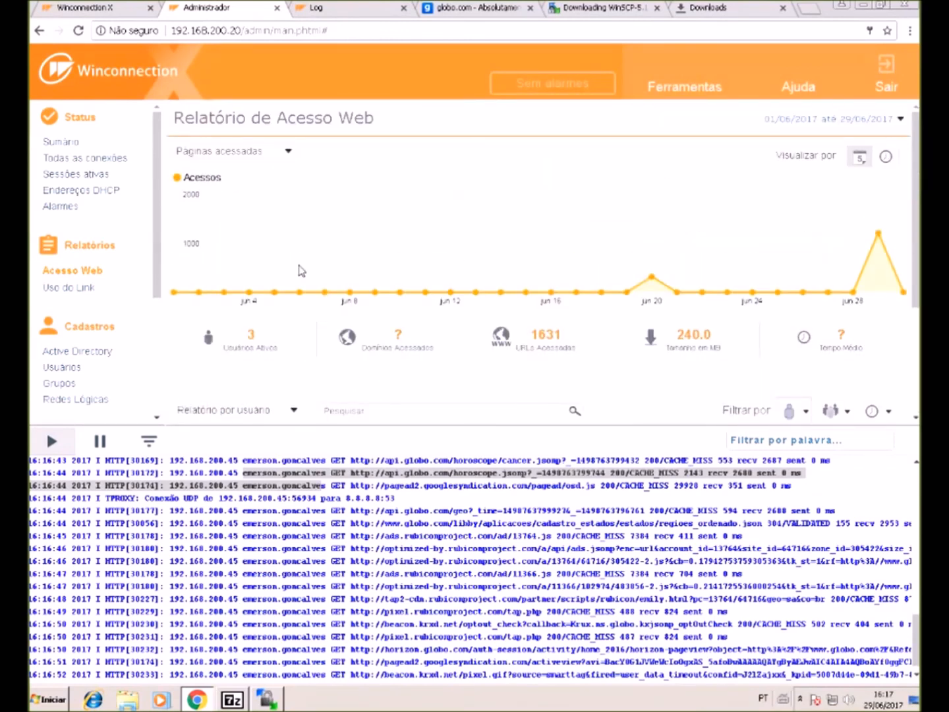
scroll(310, 237, down, 4)
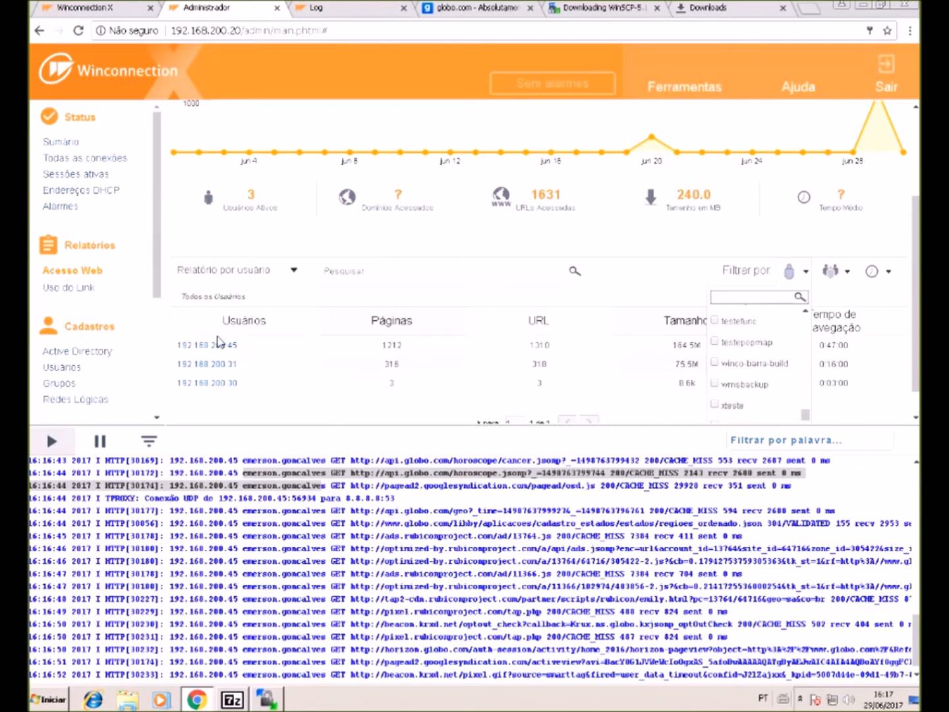
click(261, 271)
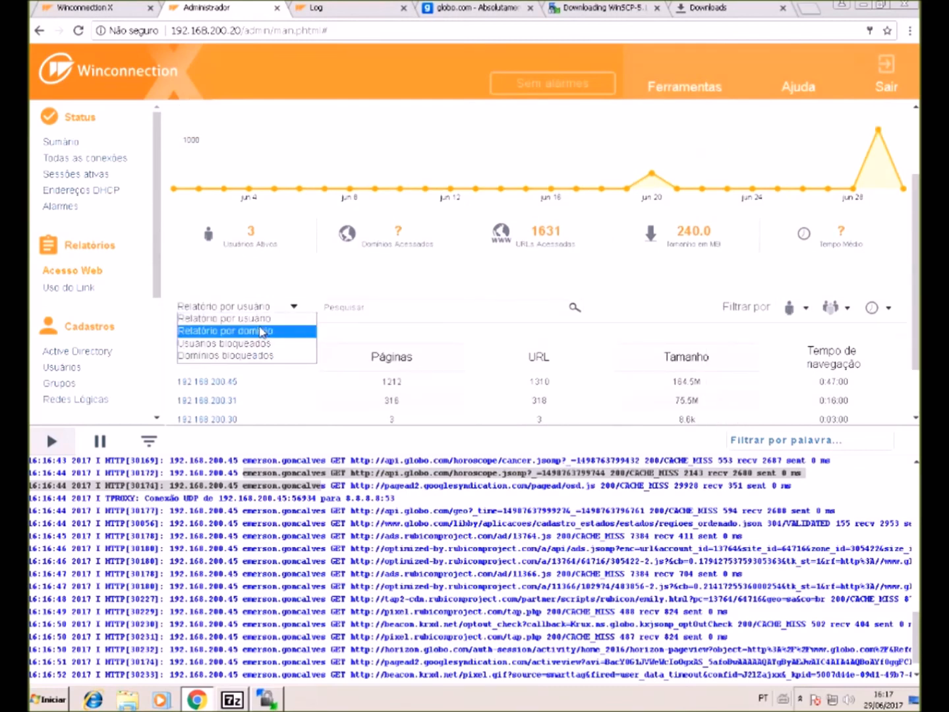
click(260, 319)
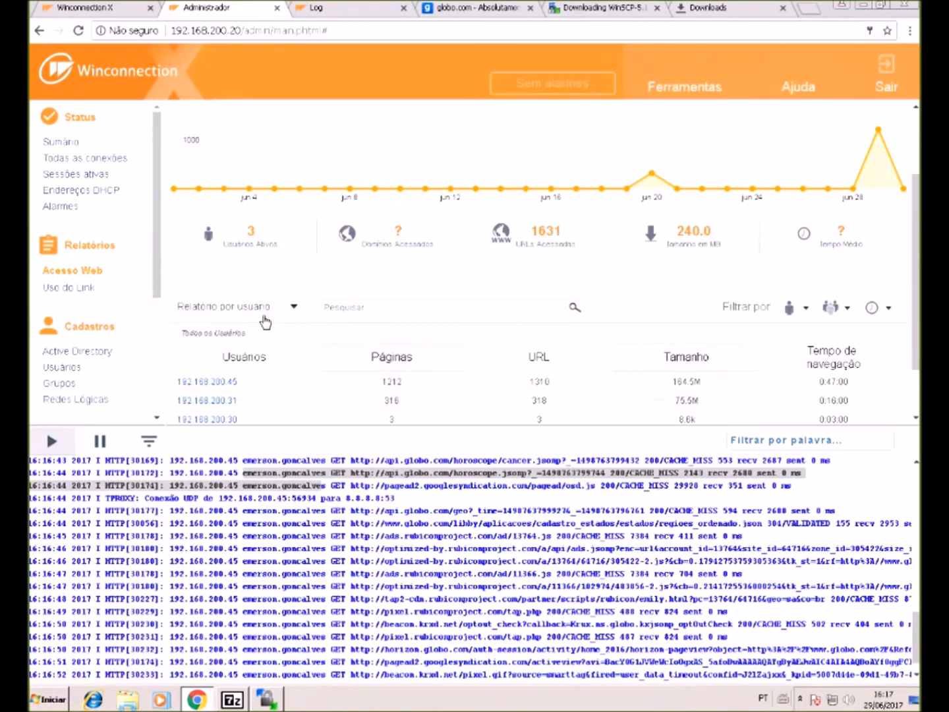
scroll(264, 323, down, 1)
key(F5)
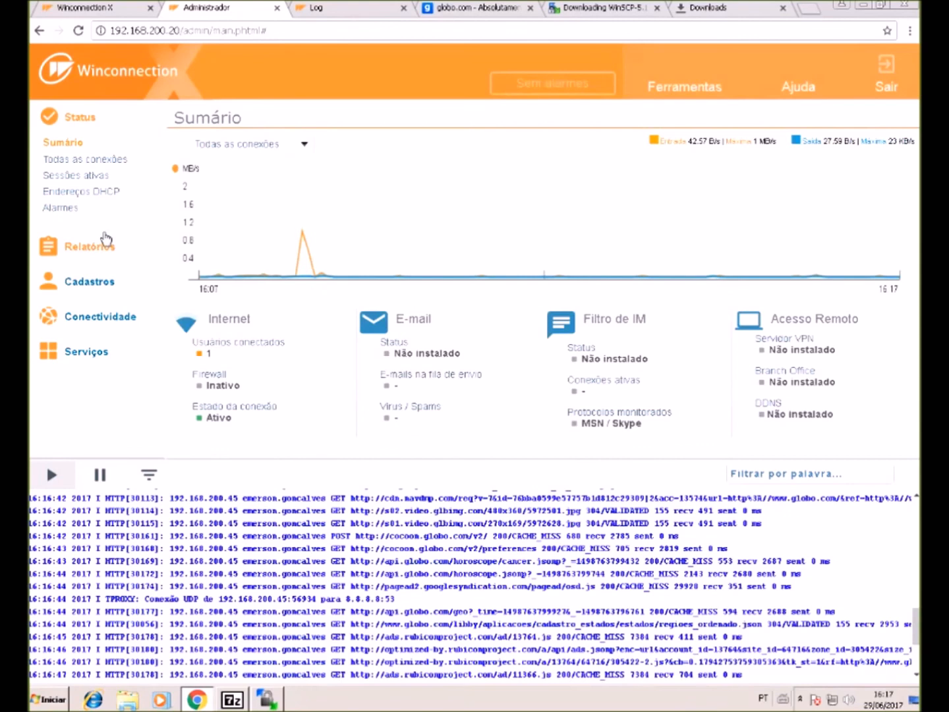
- Open Relatórios > Acesso Web, inspect chart data and date range, then view accesses by hour
click(99, 246)
click(104, 275)
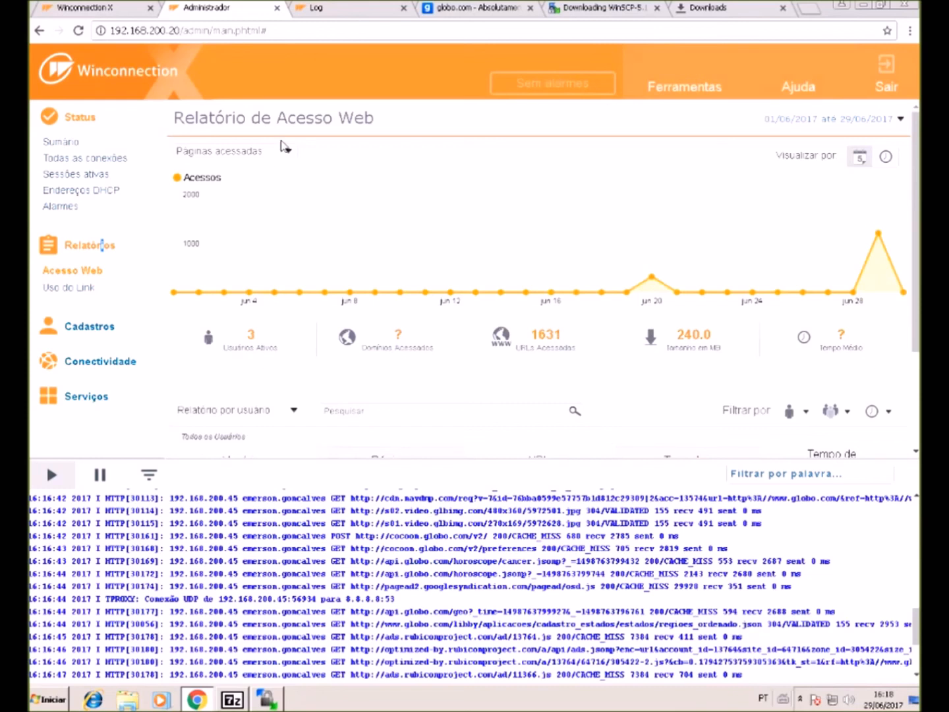
click(281, 152)
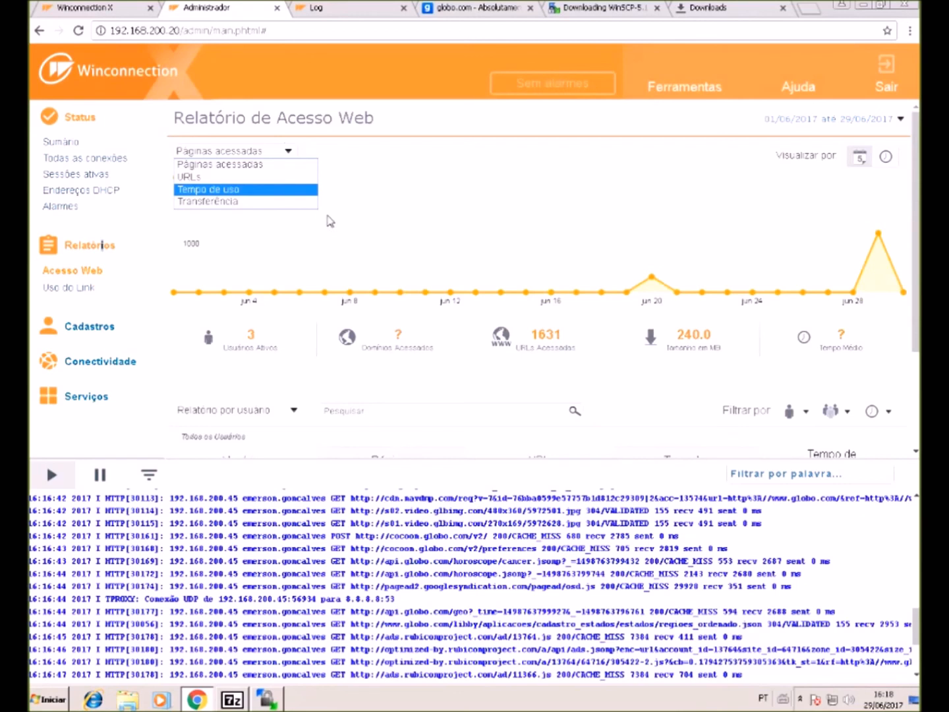
click(353, 244)
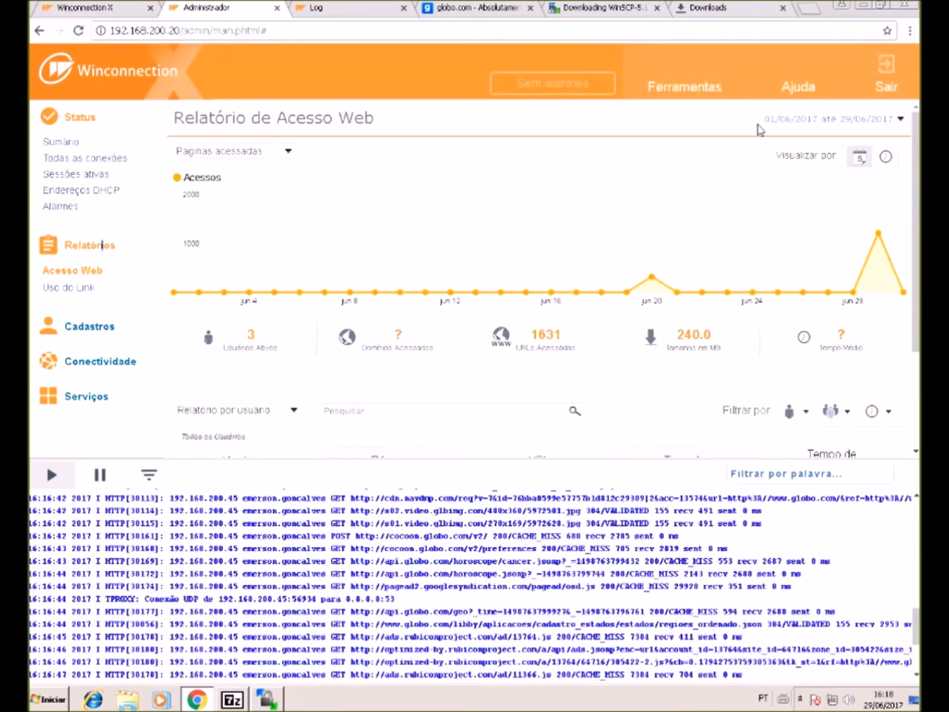
click(760, 122)
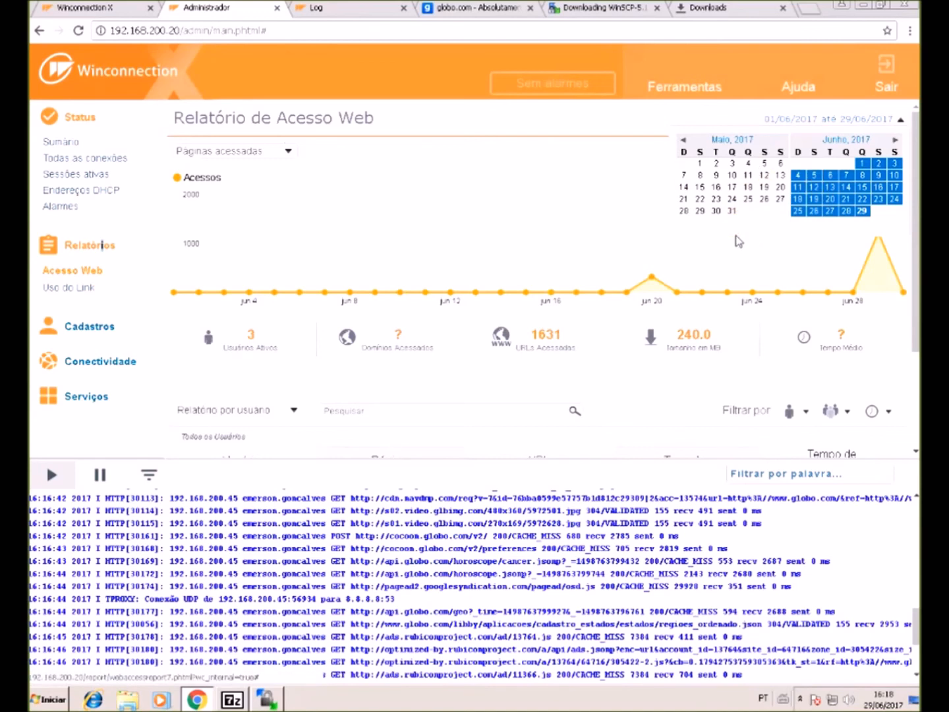
click(754, 258)
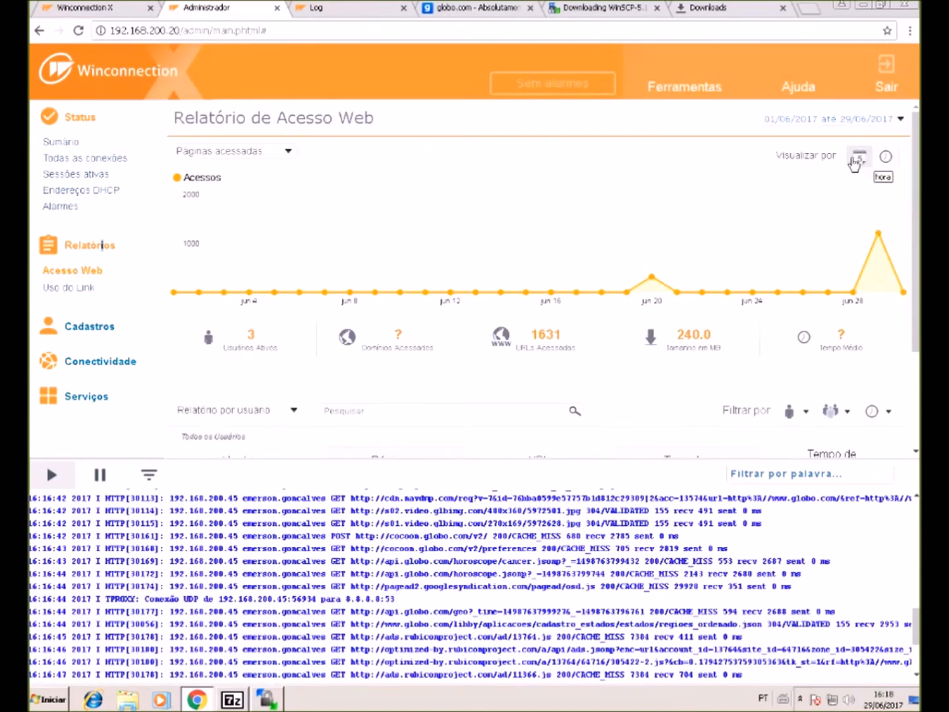
click(886, 157)
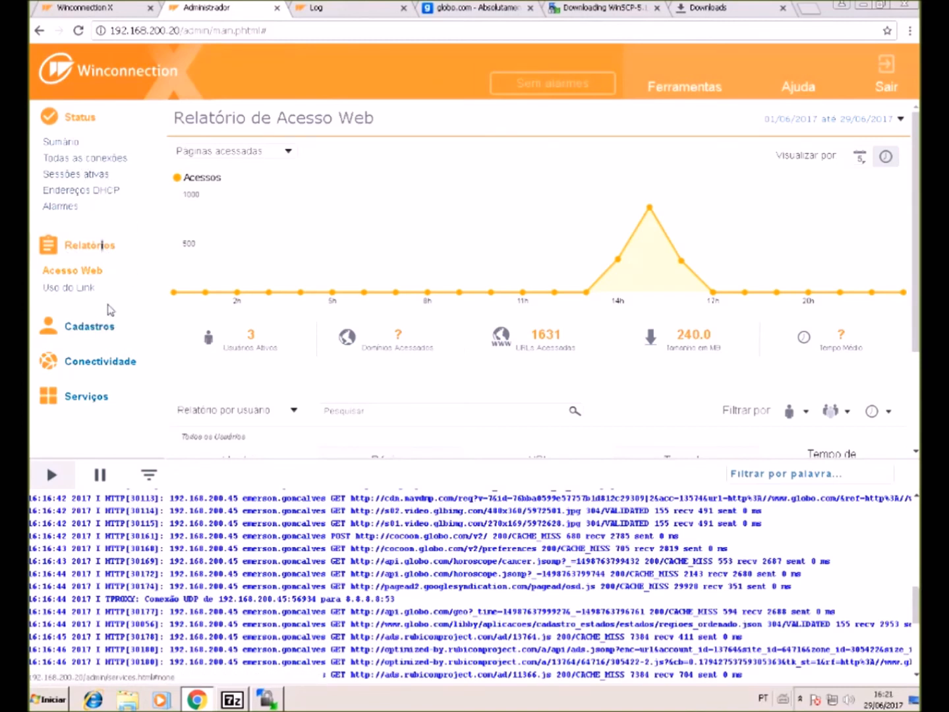
- Navigate to Serviços > Filtros > Web (8080) and show its Hotspot settings
click(89, 326)
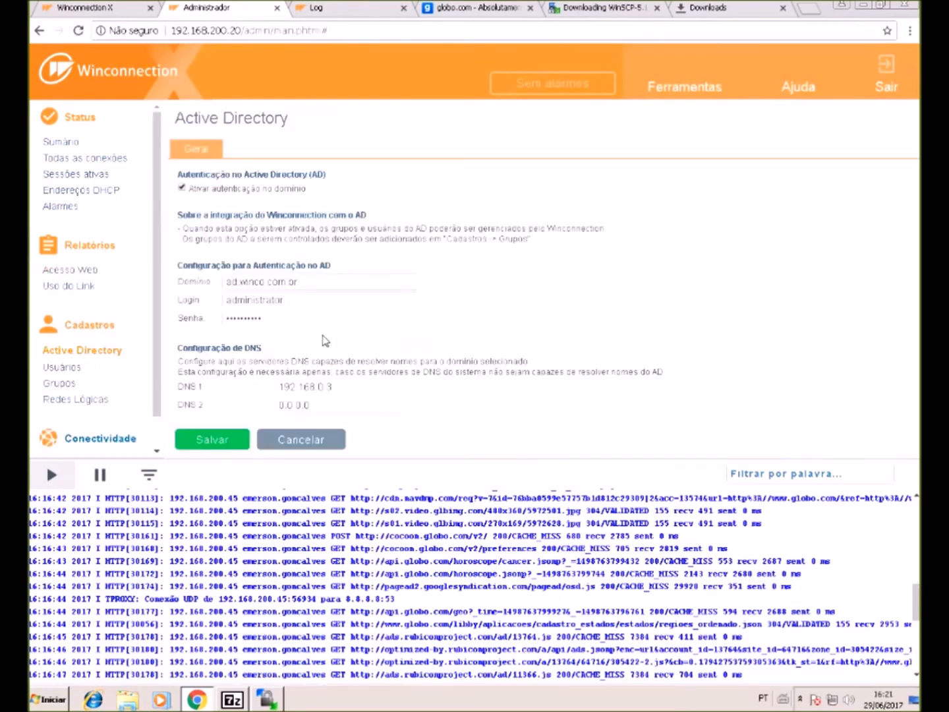
scroll(96, 346, down, 1)
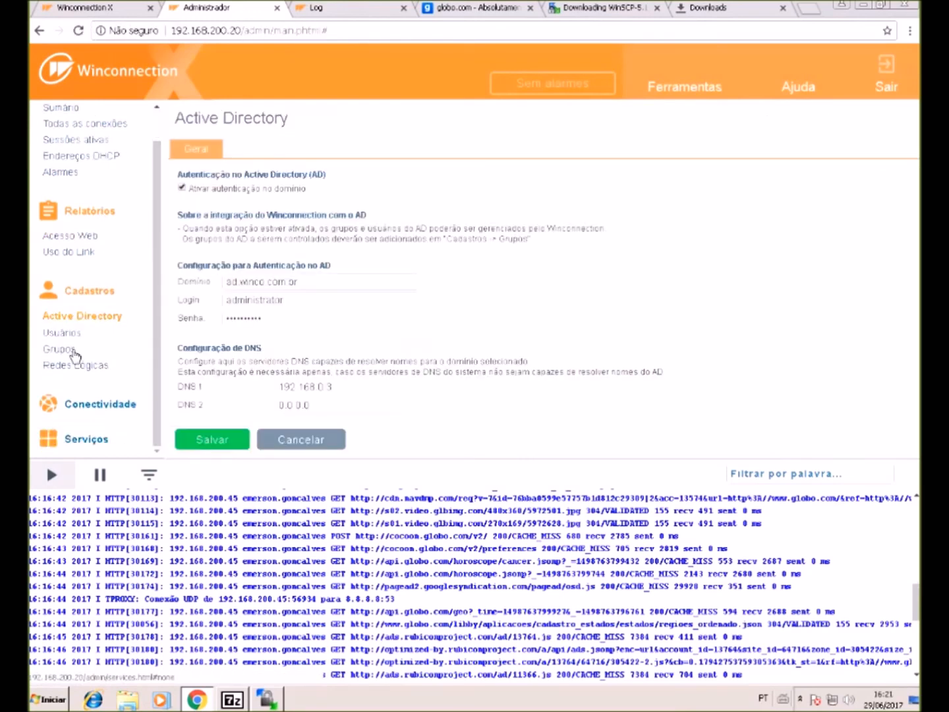
click(92, 427)
click(64, 419)
click(87, 433)
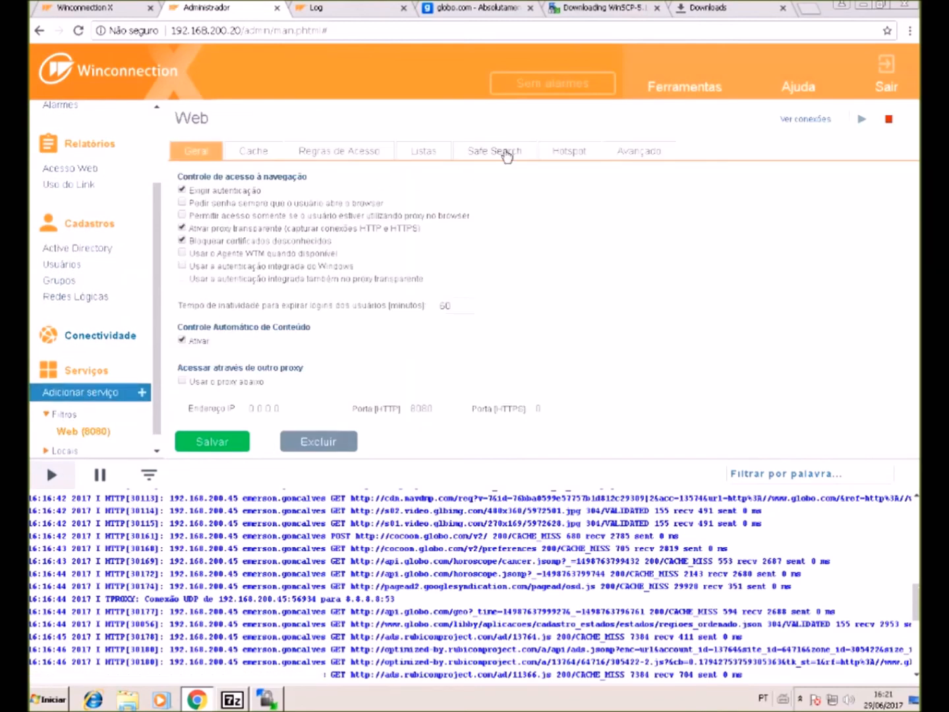
click(557, 152)
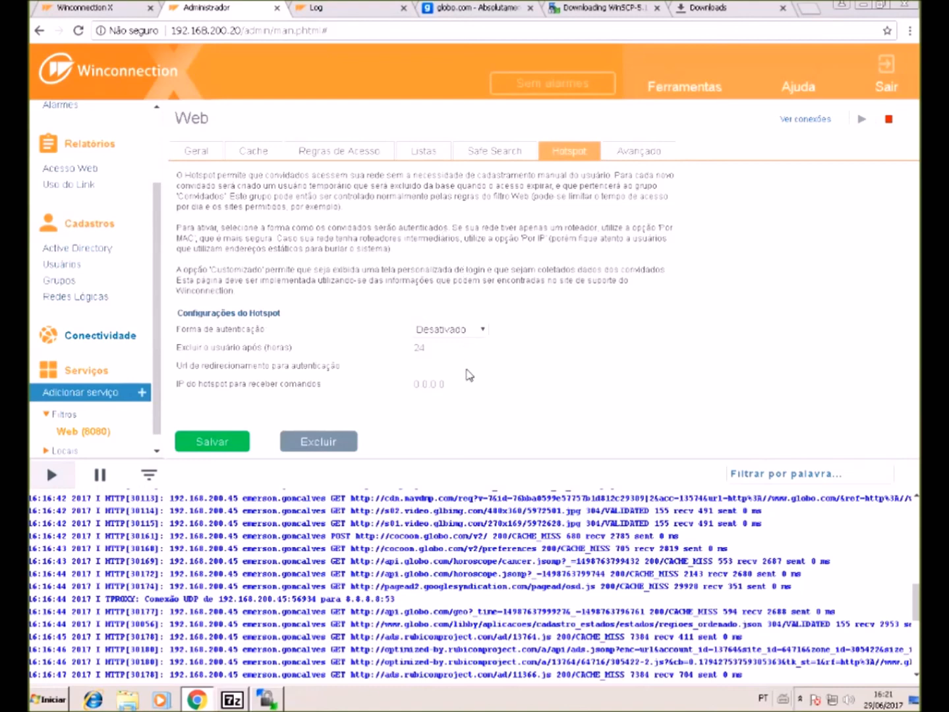
click(477, 330)
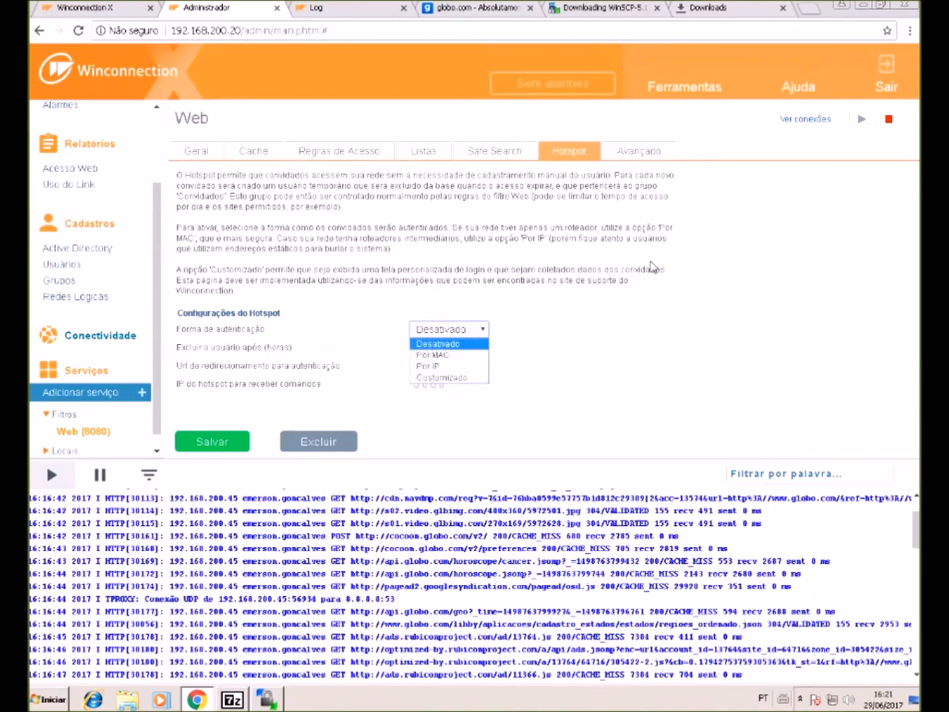
click(296, 354)
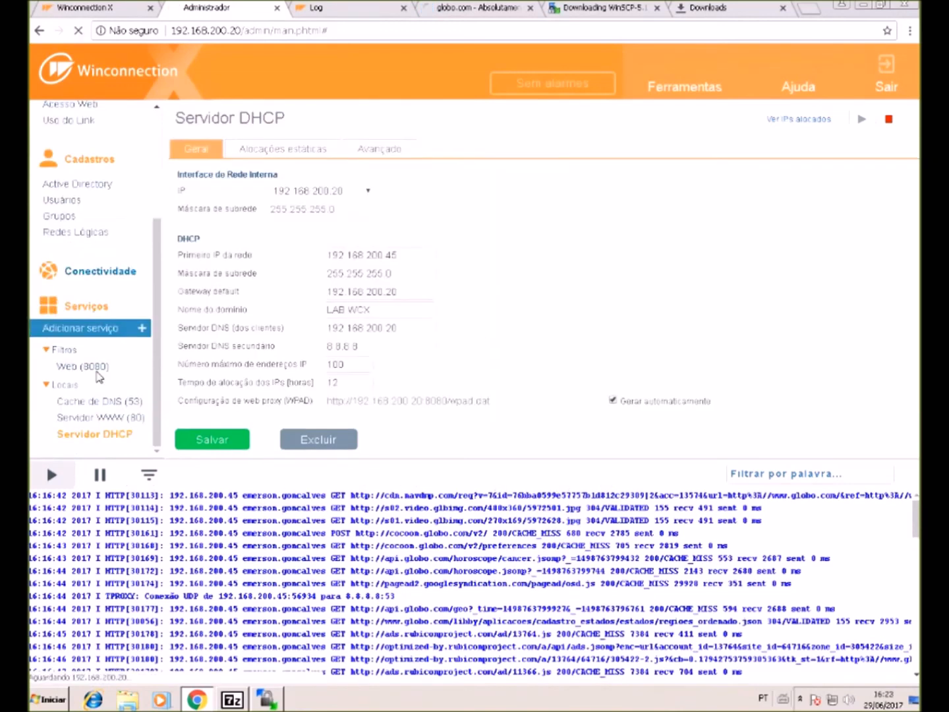
- Set the *.globo* / *.uol* web access rule to Bloquear o acesso
click(79, 367)
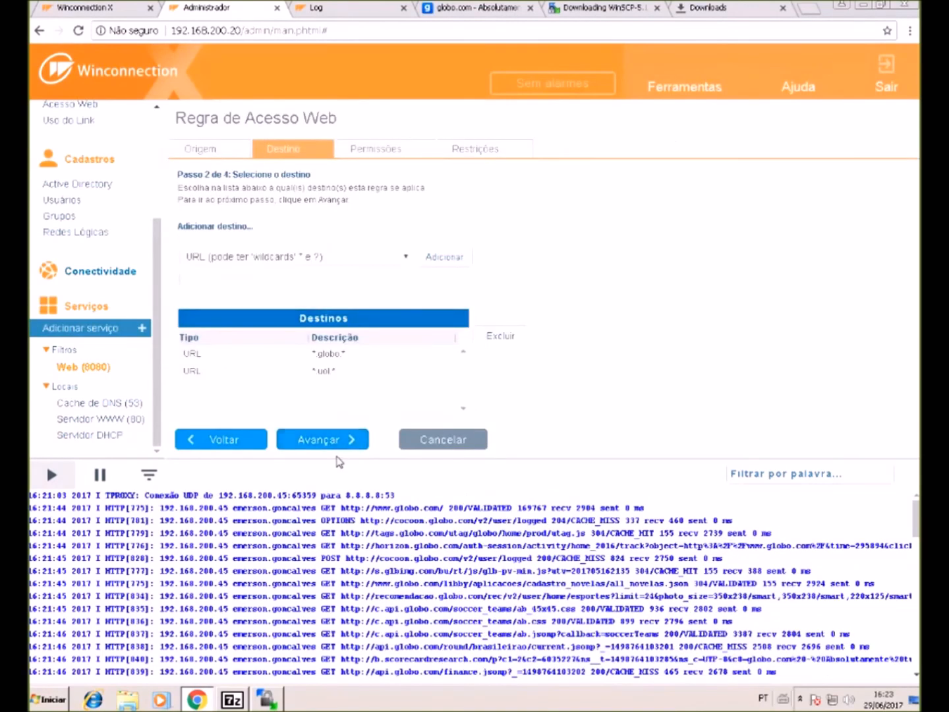
click(325, 439)
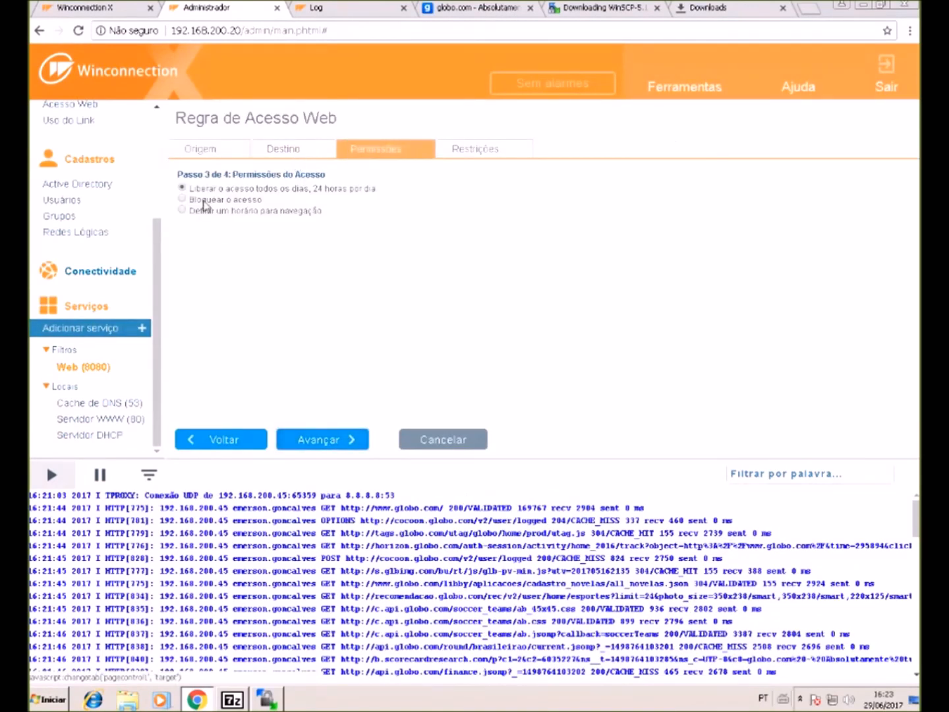
click(197, 200)
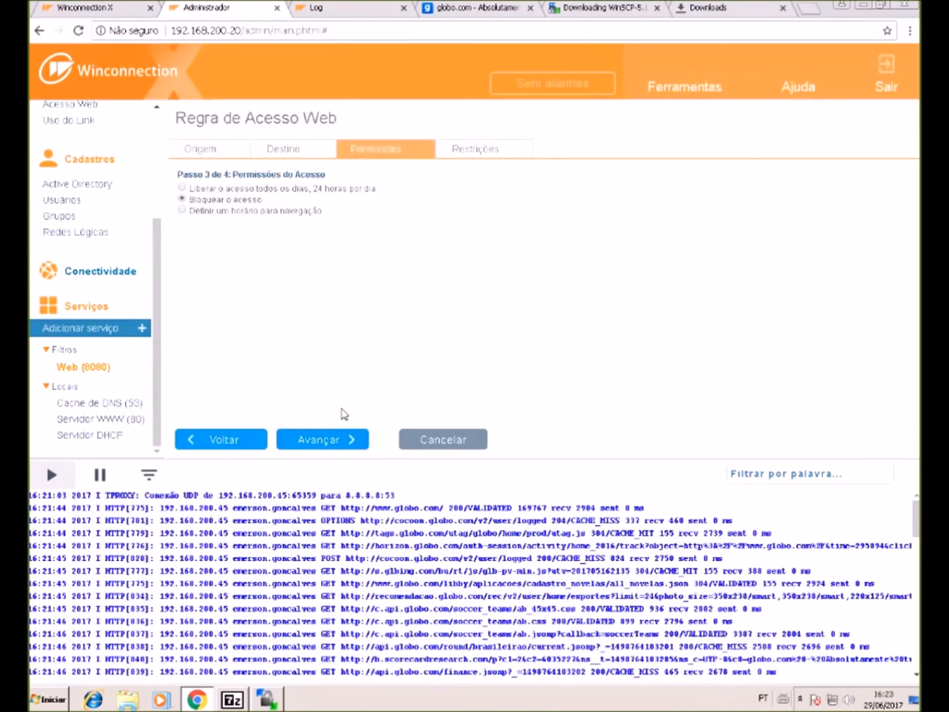
click(323, 439)
- Save the Web (8080) filter settings with the new blocking rule
click(224, 442)
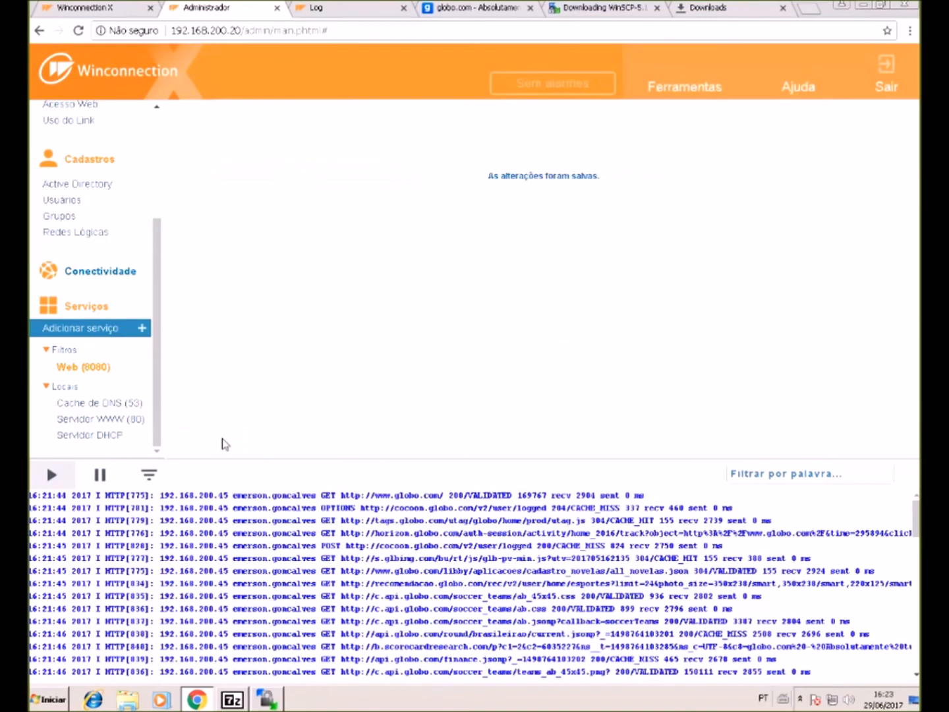
click(217, 451)
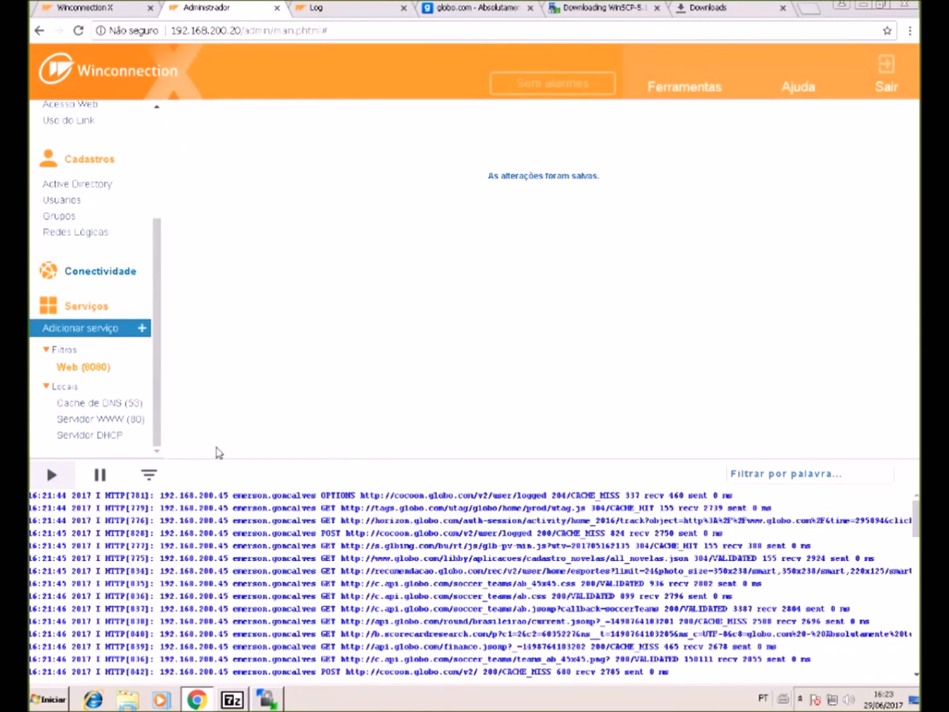
click(910, 30)
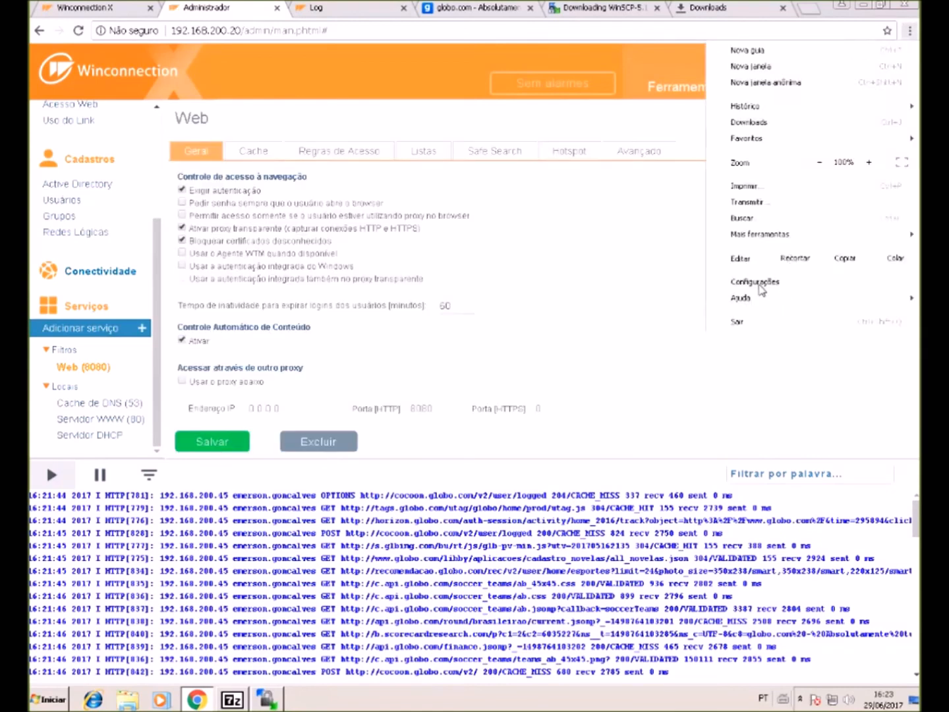
- Keep the LAN settings with no proxy and no configuration script, then return to the globo.com tab's address bar
click(756, 282)
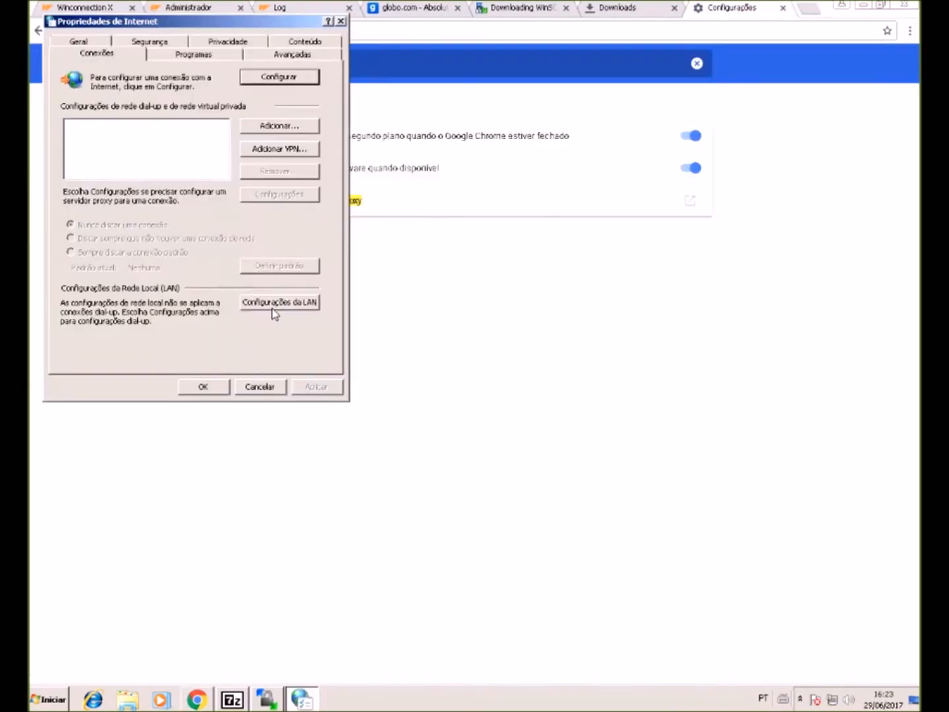
click(277, 302)
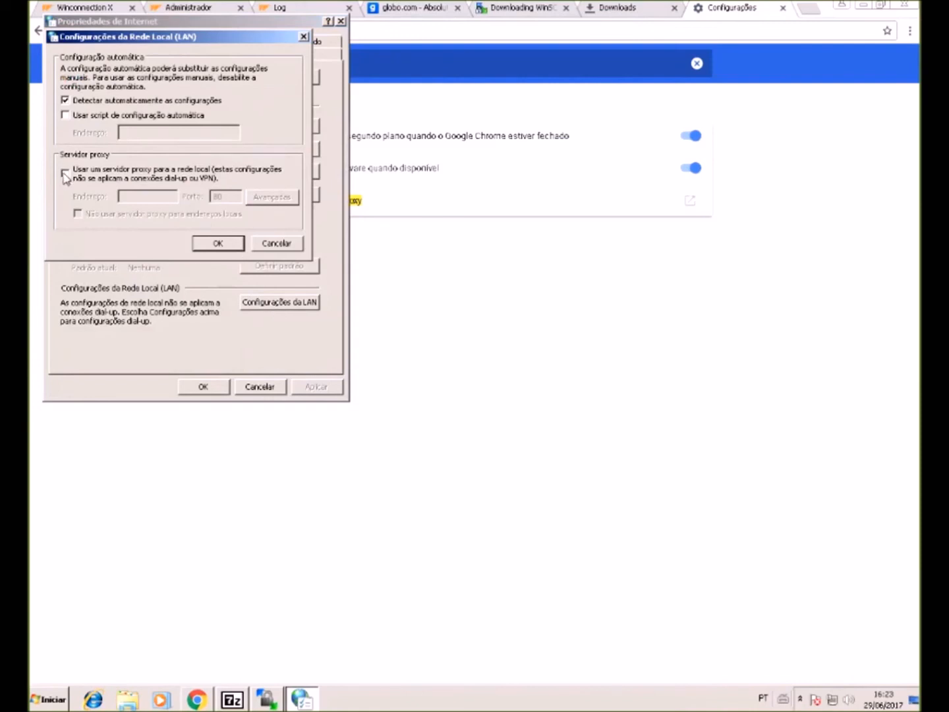
click(92, 119)
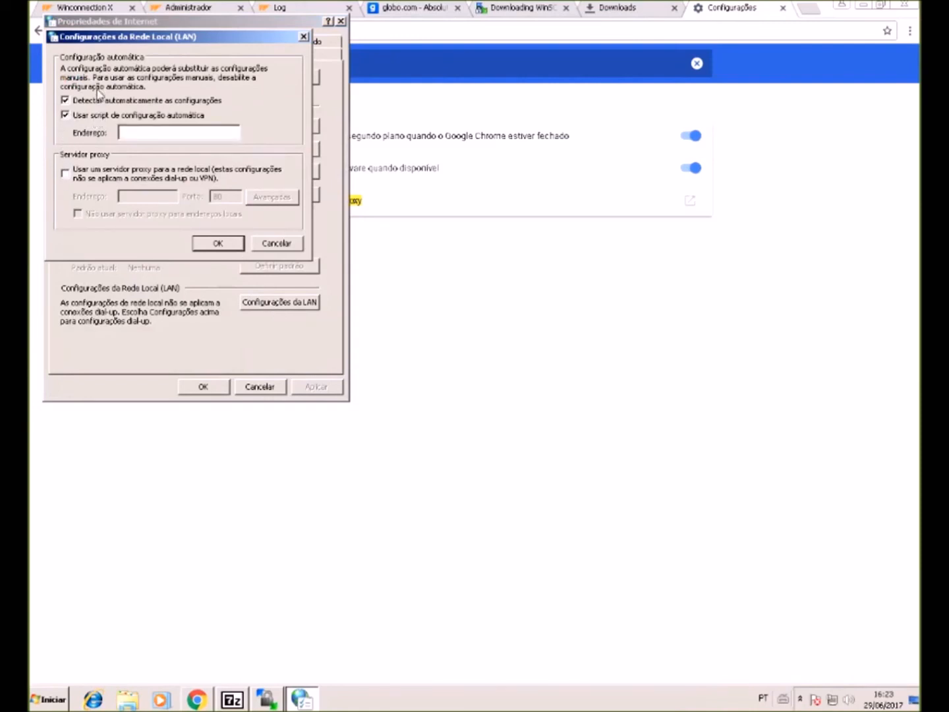
click(64, 116)
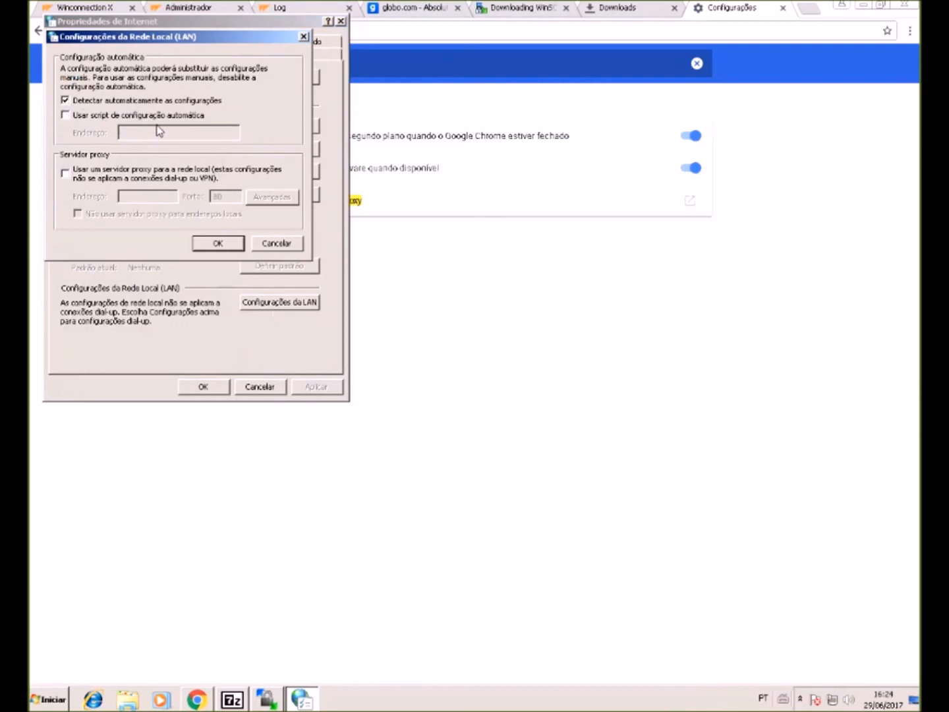
click(217, 243)
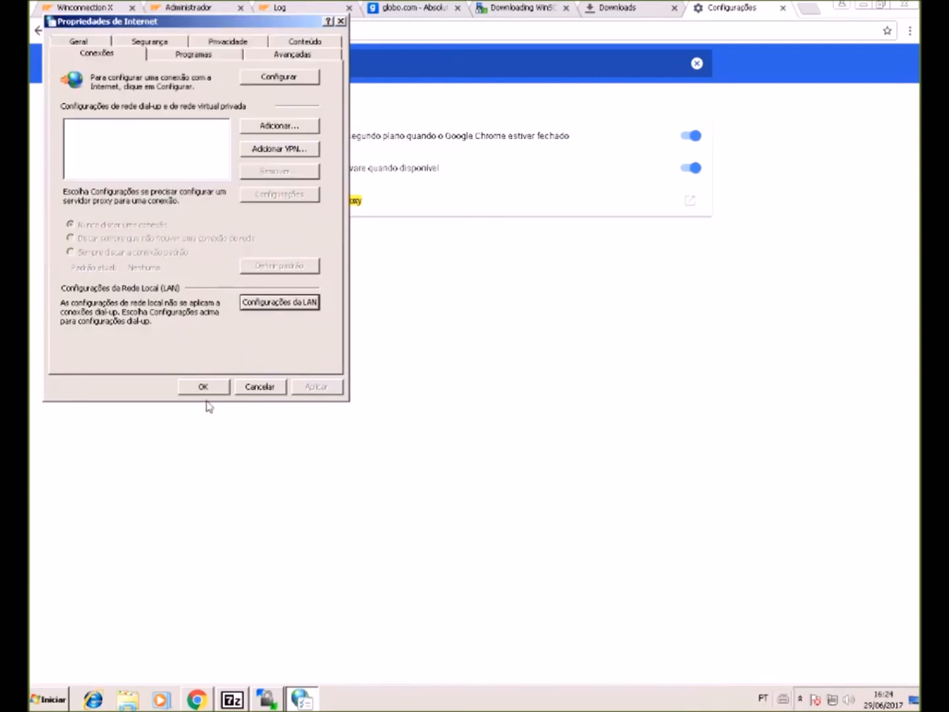
click(204, 389)
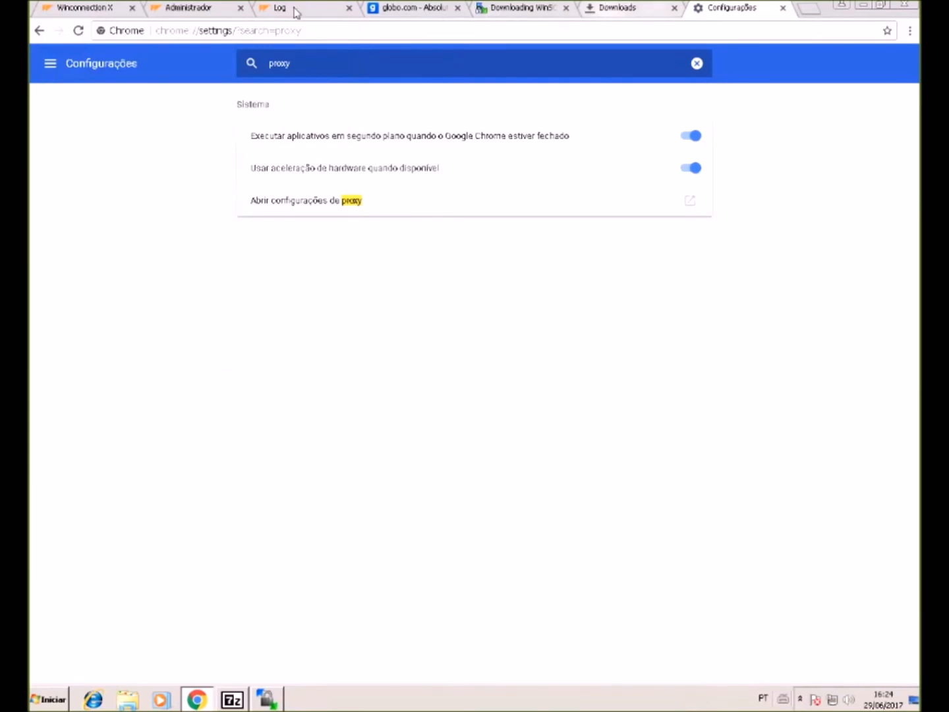
click(420, 9)
click(331, 32)
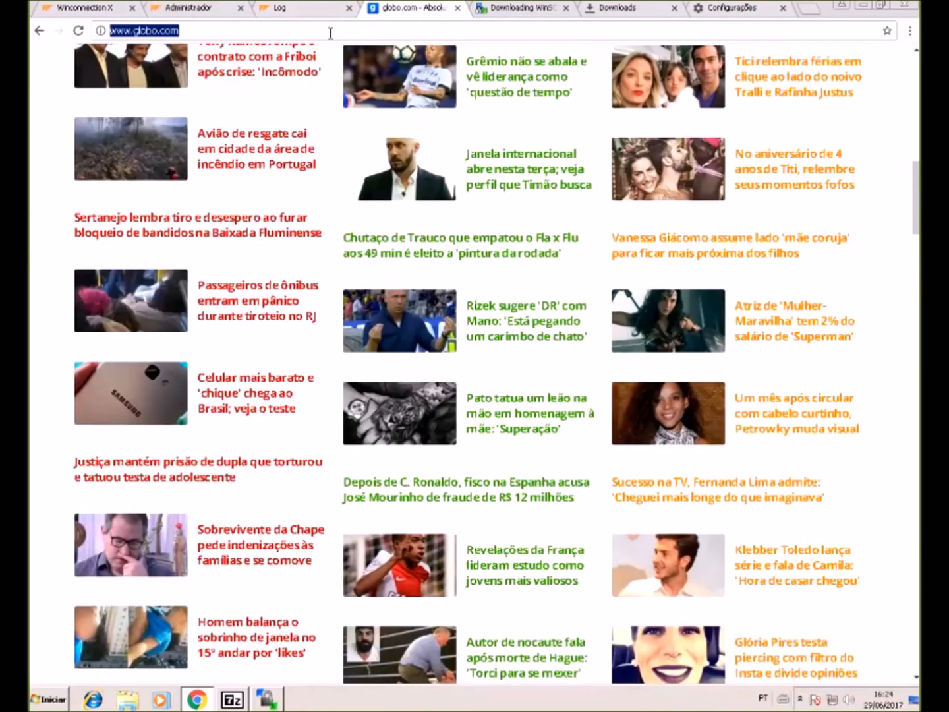
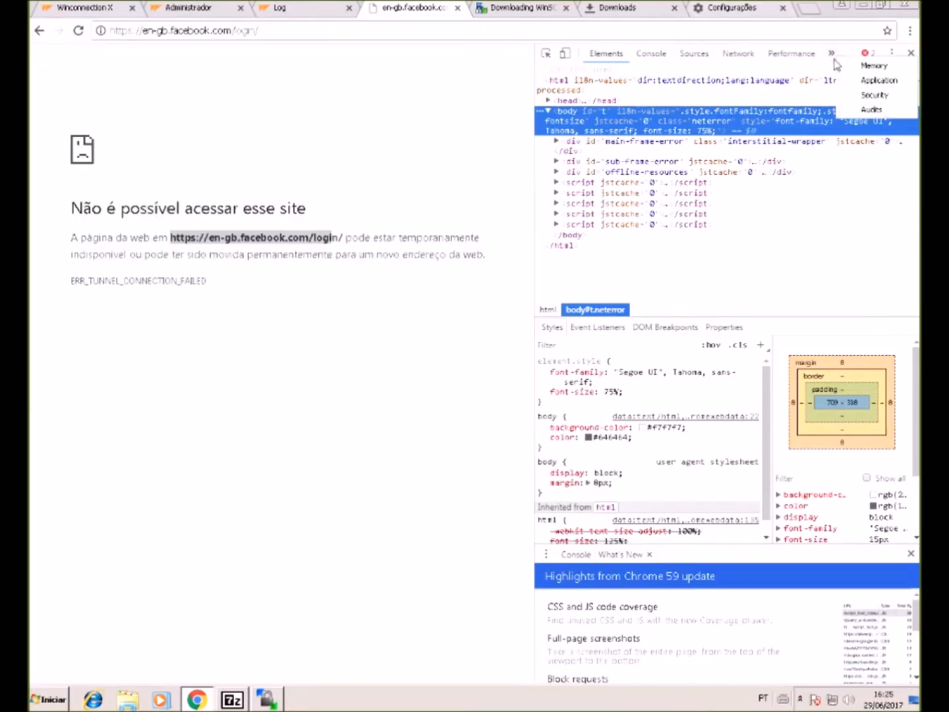
- Review the uol.com.br security overview, selecting the certificate-to-resources summary text
click(877, 97)
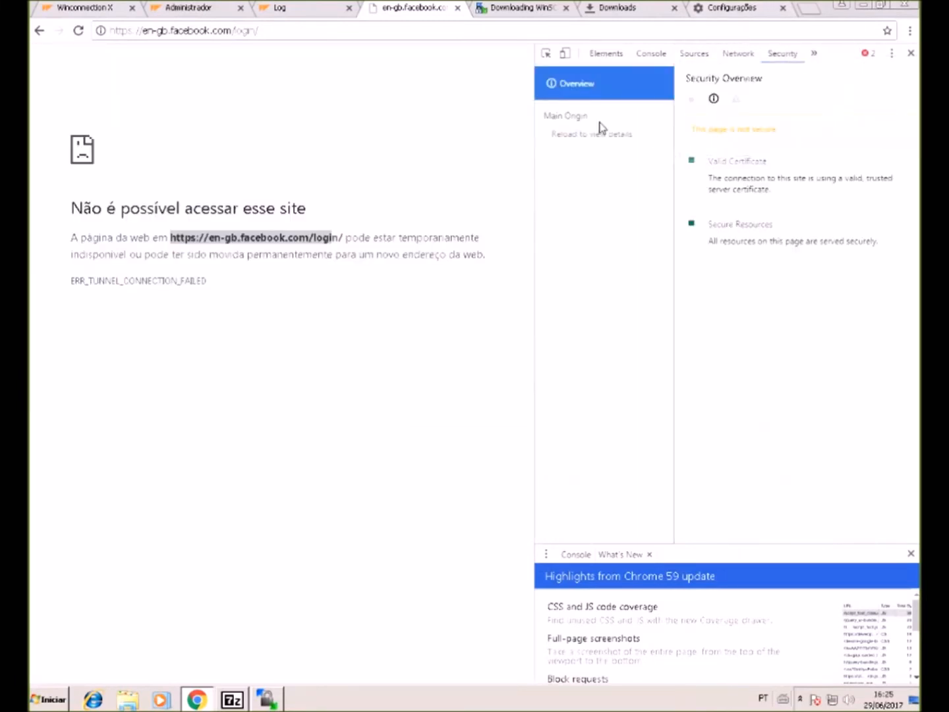
click(725, 130)
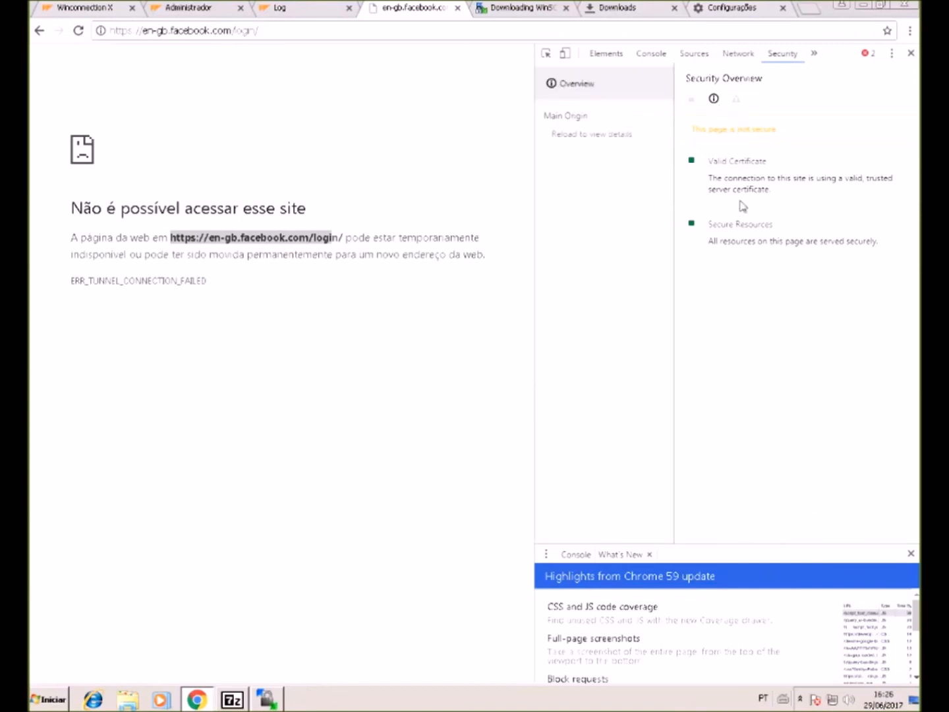
drag(741, 163, 745, 180)
drag(744, 242, 747, 240)
drag(713, 160, 919, 258)
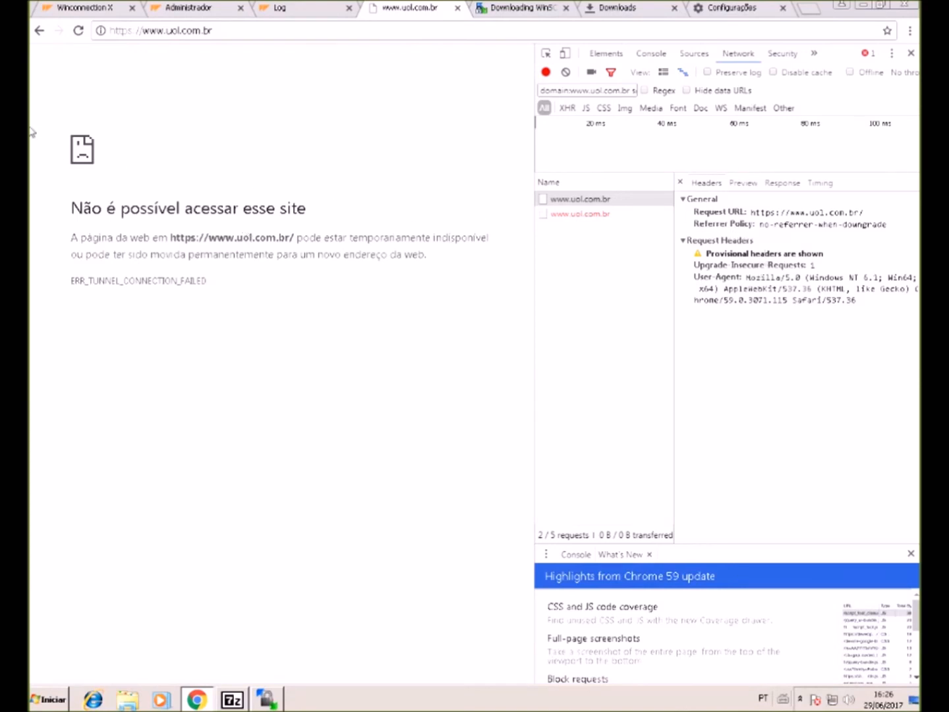
- Select the ERR_TUNNEL_CONNECTION_FAILED error text, then check the Log and Administrador Web filter page
drag(48, 135, 243, 404)
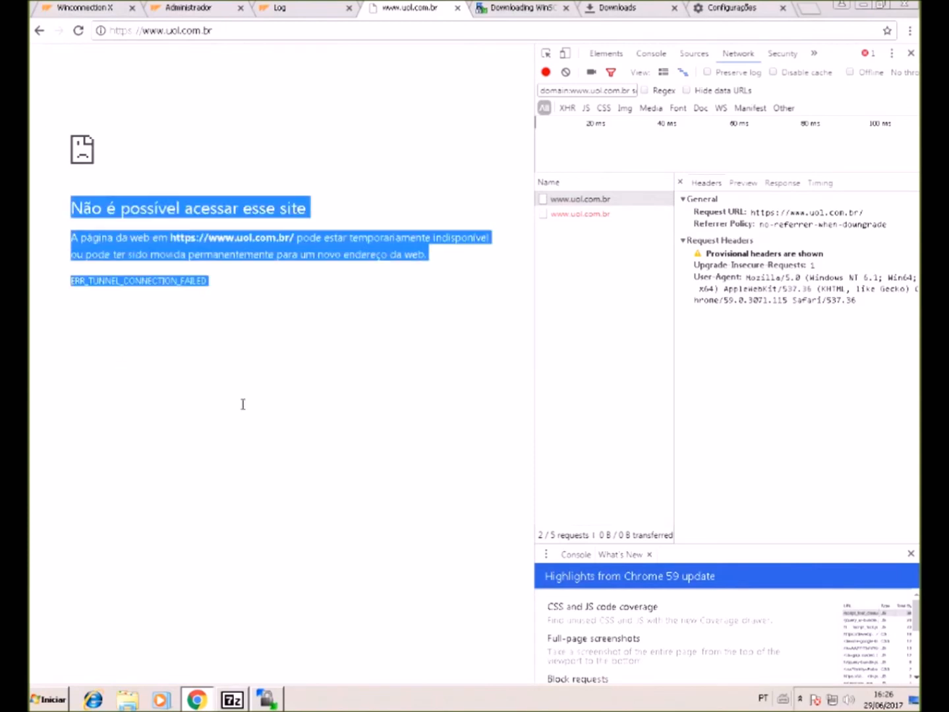
click(251, 298)
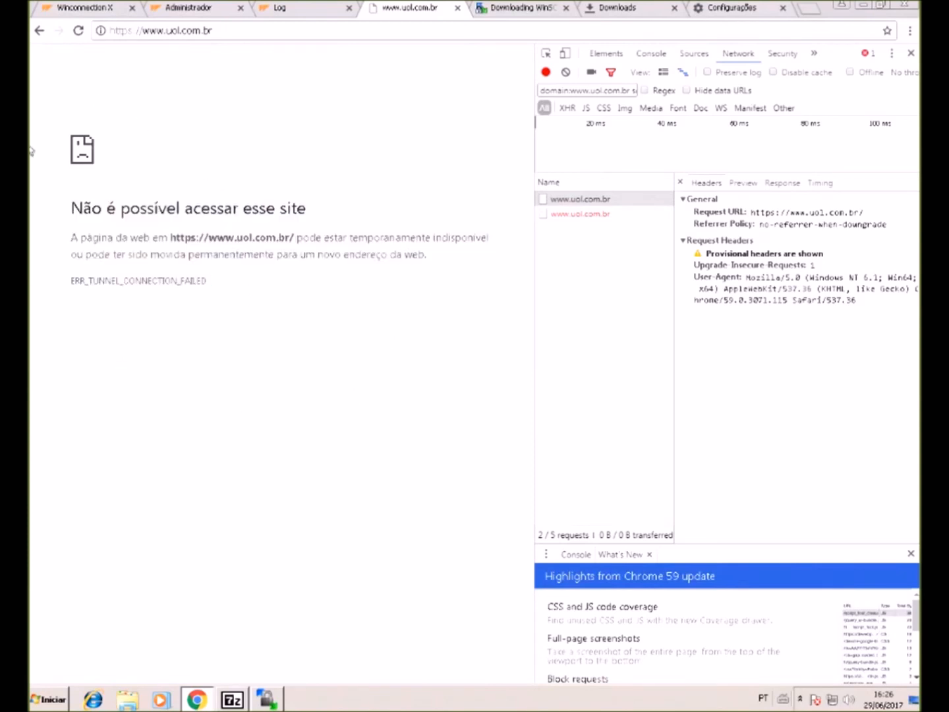
drag(34, 64, 384, 367)
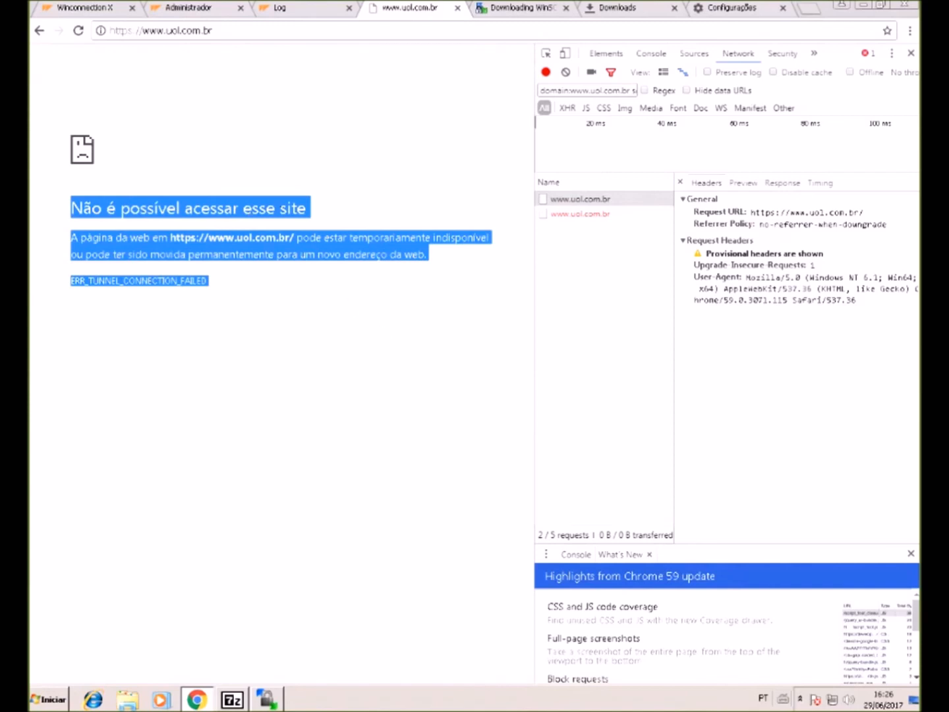
click(805, 291)
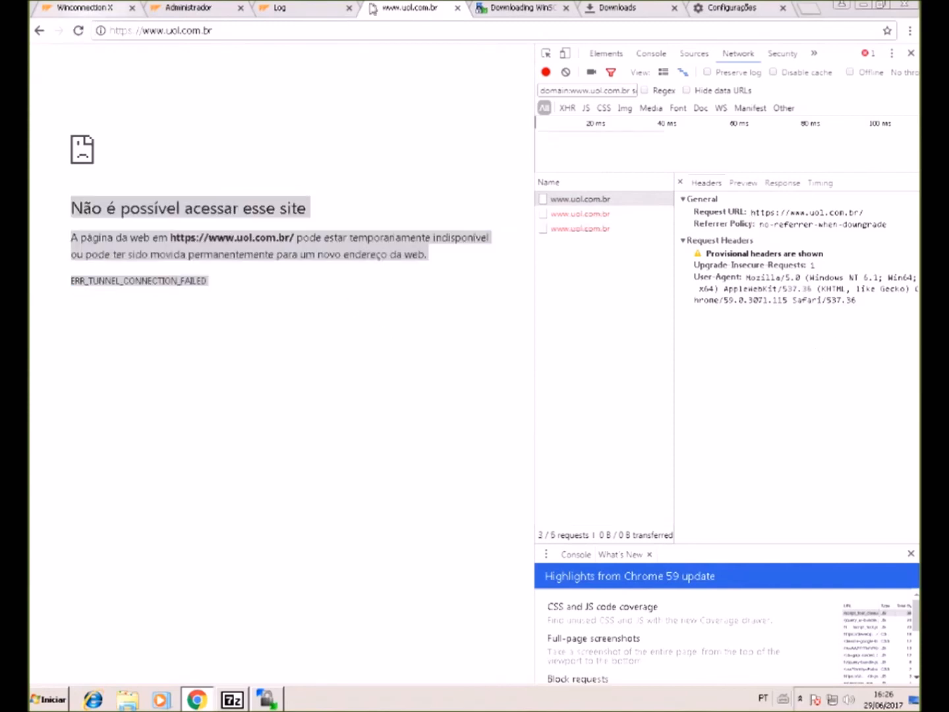
click(297, 9)
click(191, 8)
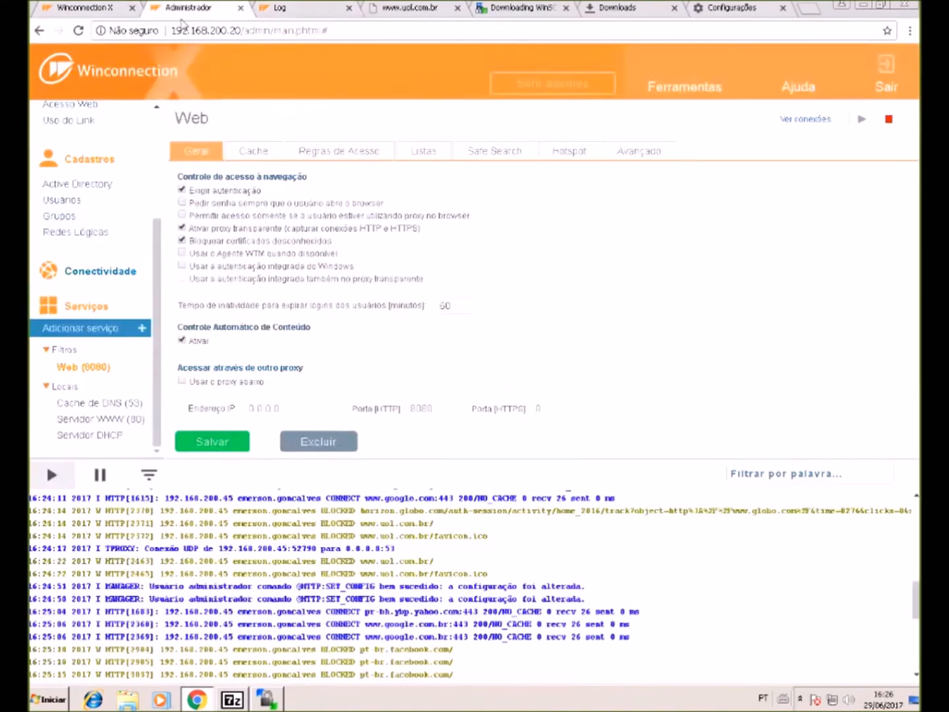
- Toggle the *globo* blocking rule's checkbox in Regras de Acesso and save
click(406, 7)
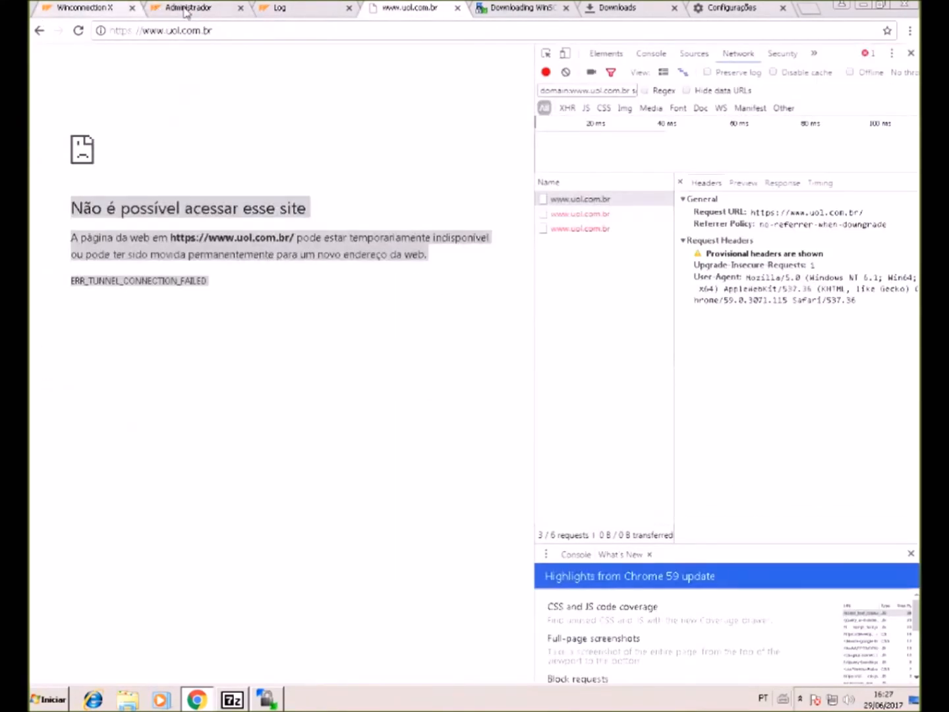
click(187, 9)
click(313, 153)
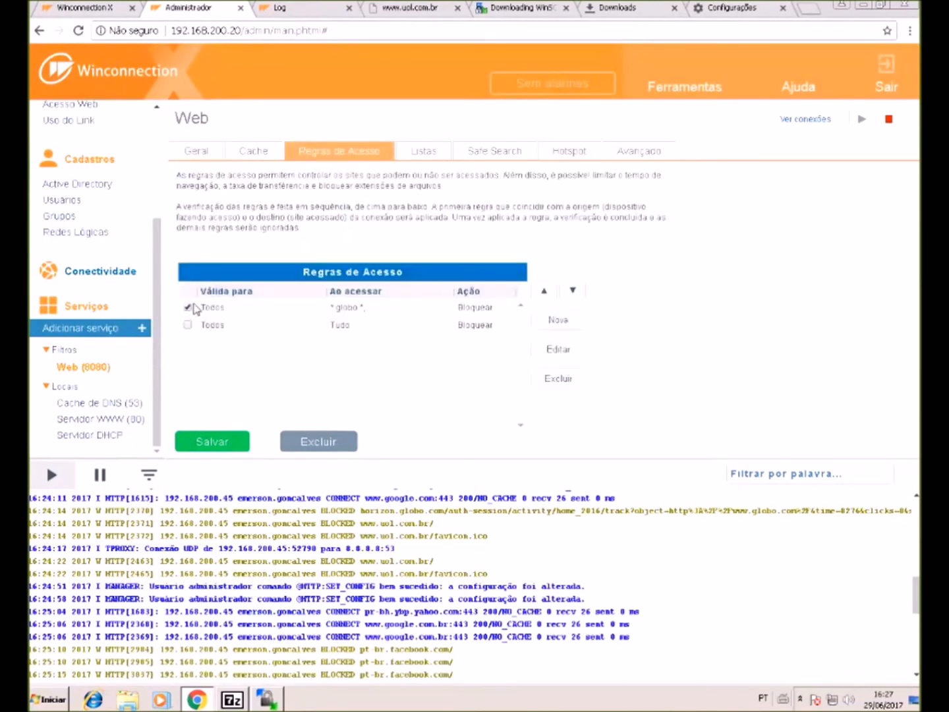
click(189, 308)
click(211, 443)
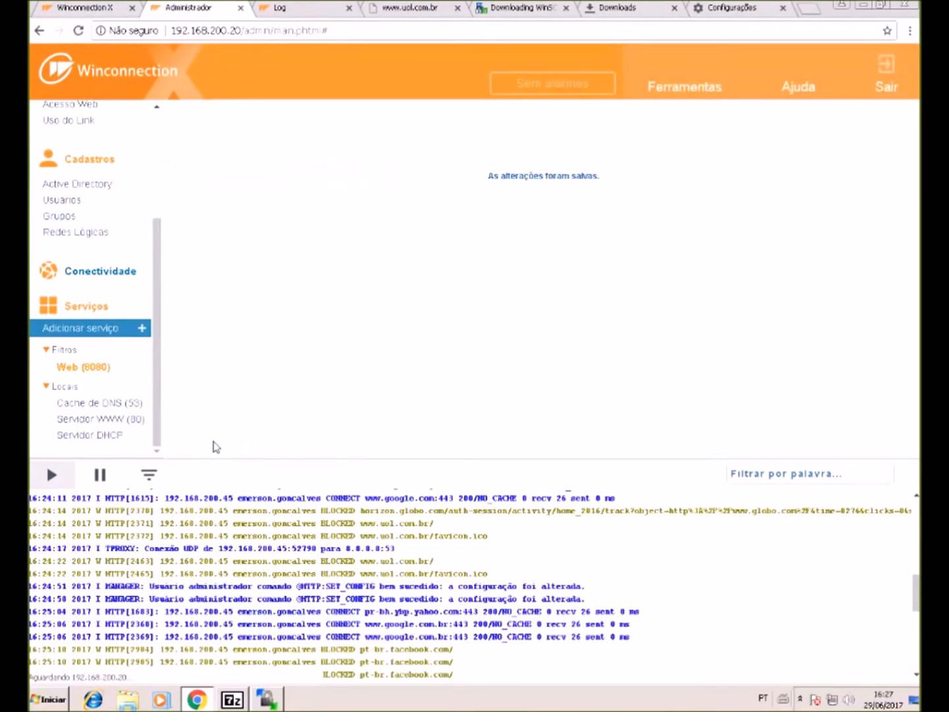
click(211, 443)
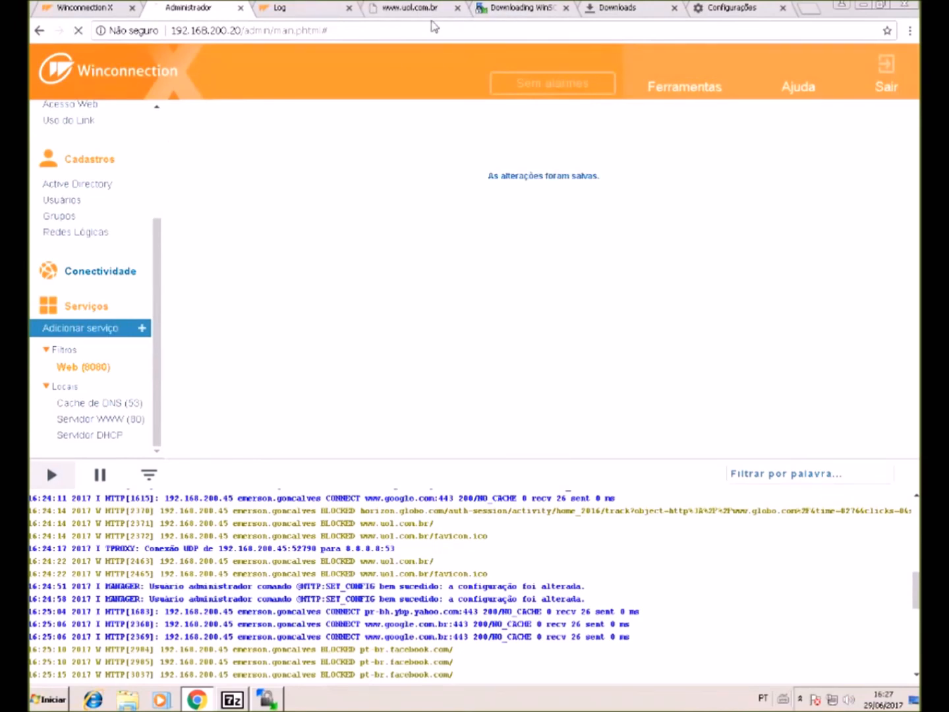
click(388, 11)
click(267, 31)
key(Return)
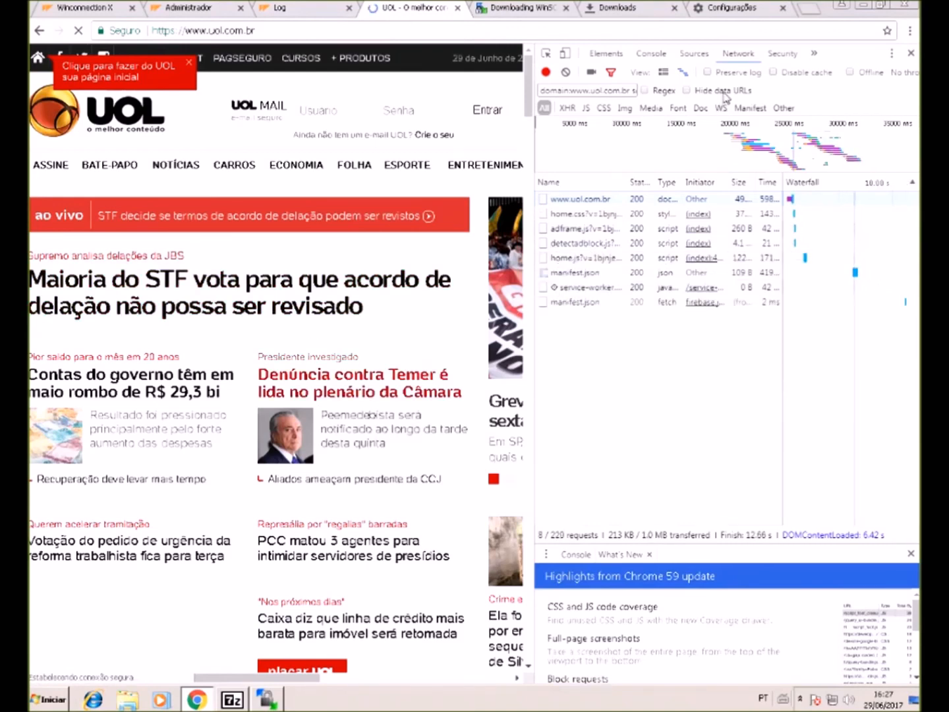
click(782, 54)
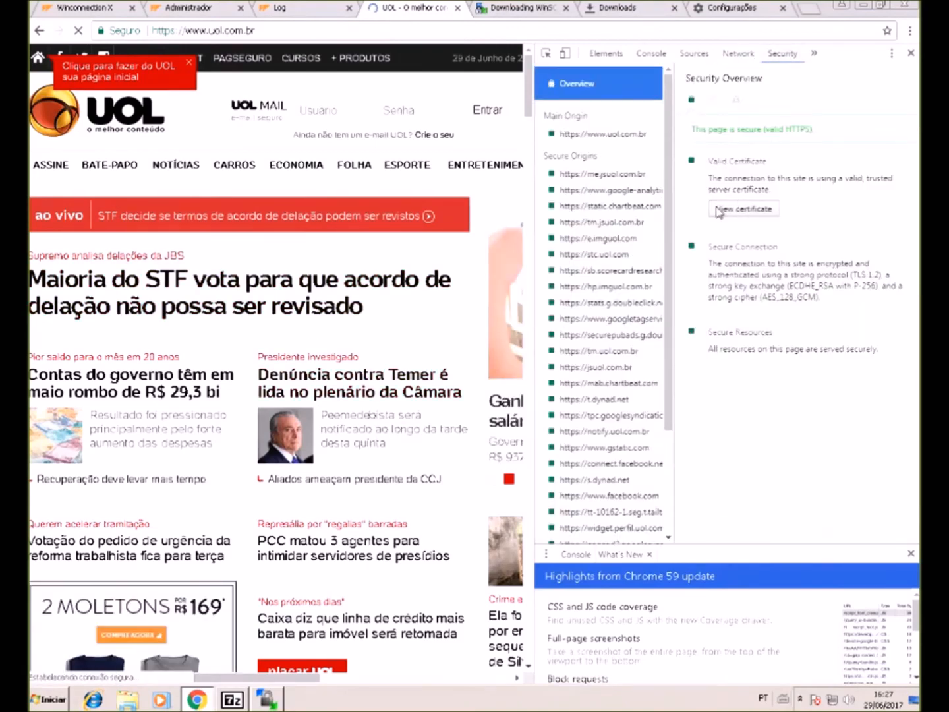
click(761, 212)
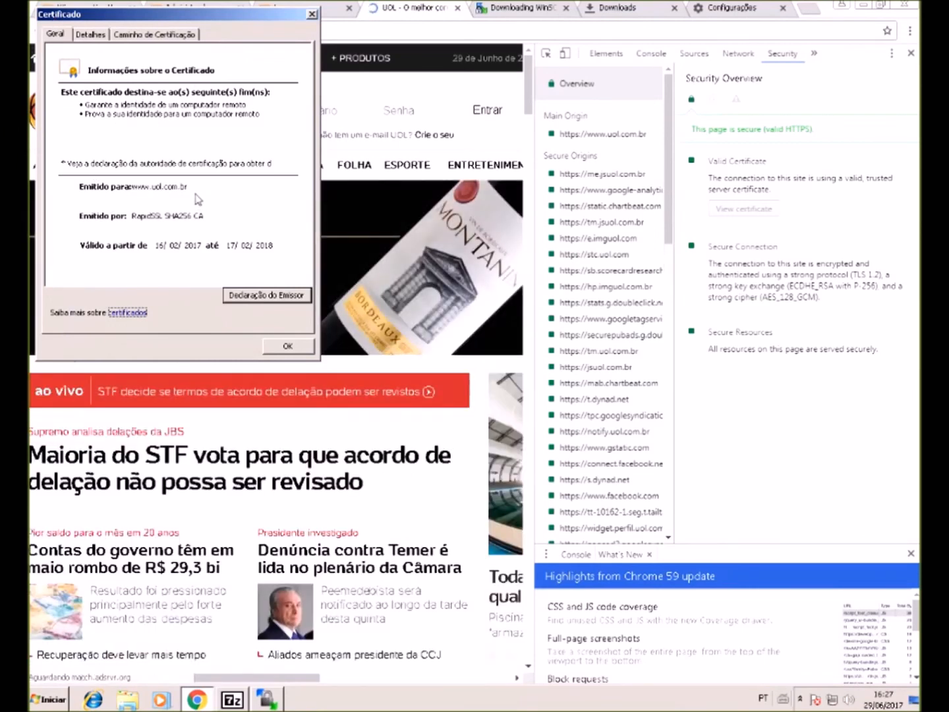
- Show the certificate's Nome Alternativo para o Requerente field in the Detalhes tab
click(95, 34)
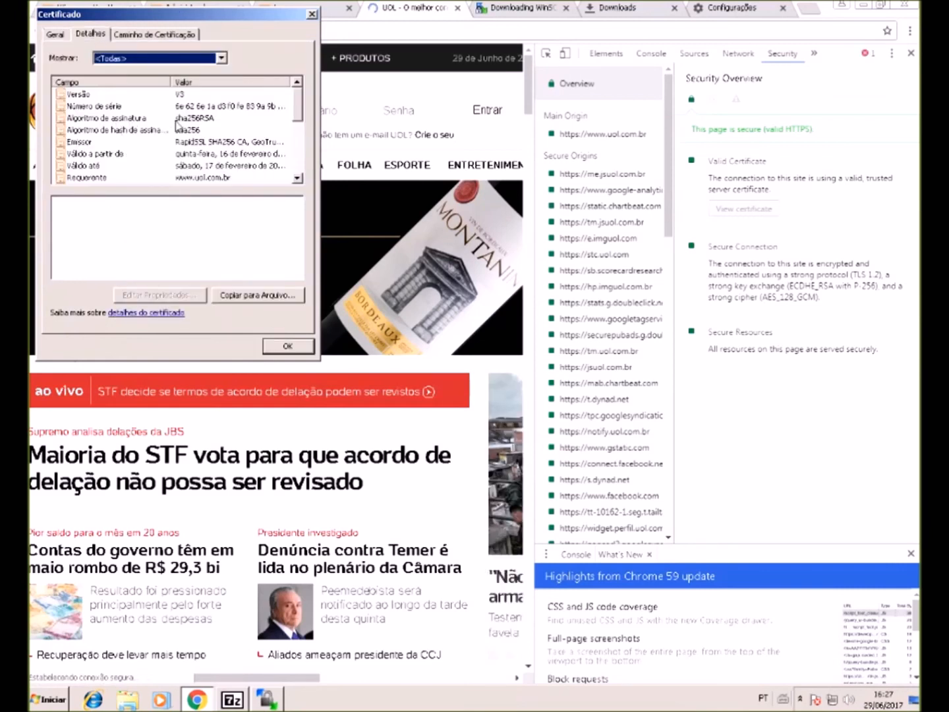
key(Down)
scroll(275, 108, down, 3)
scroll(141, 70, up, 4)
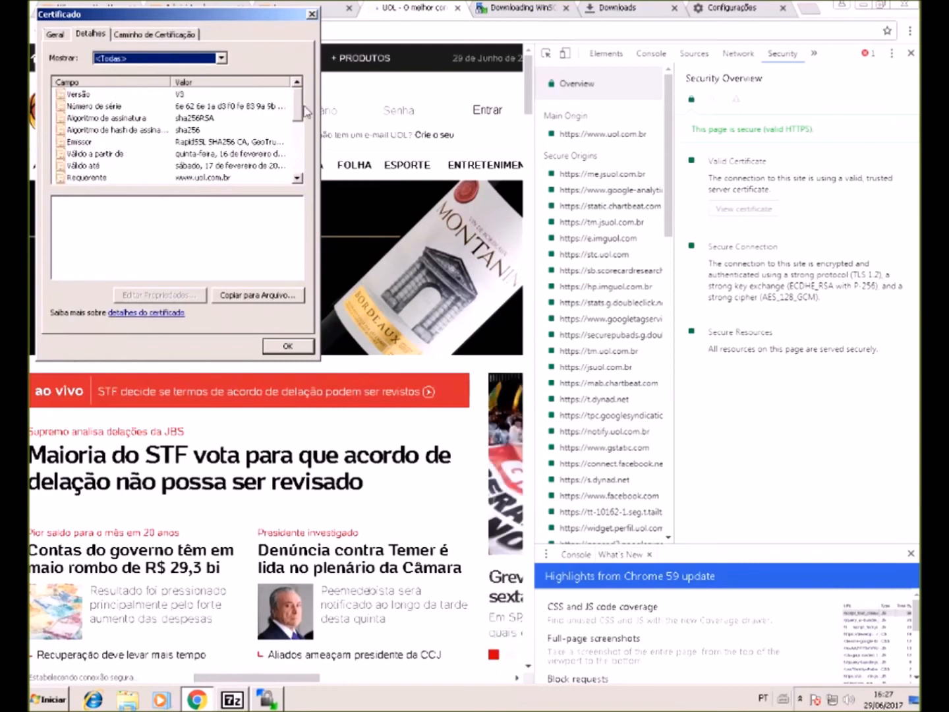
drag(301, 114, 304, 141)
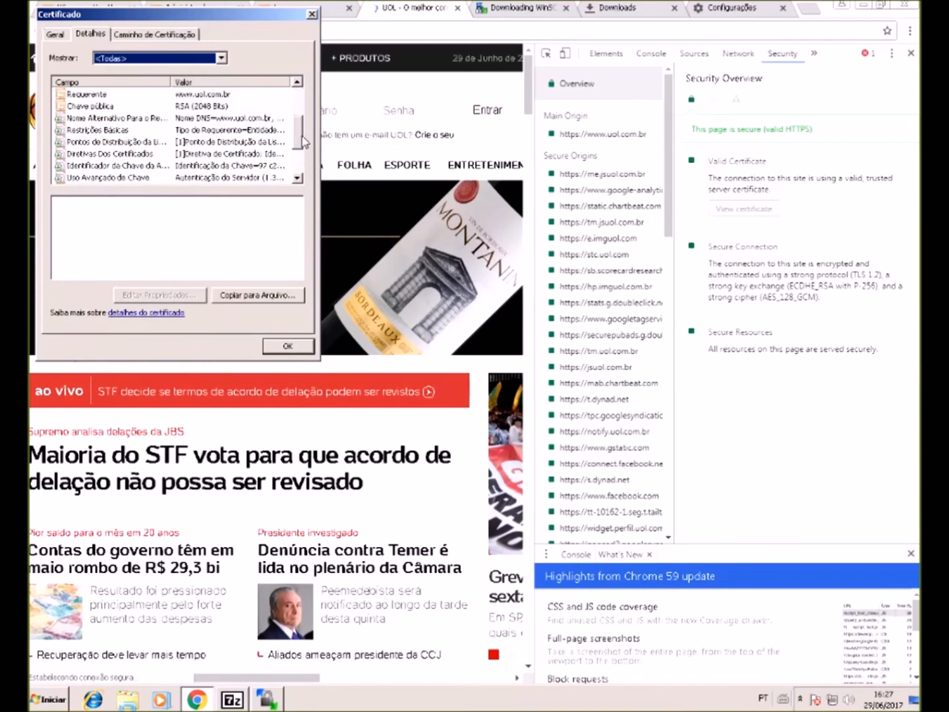
click(174, 121)
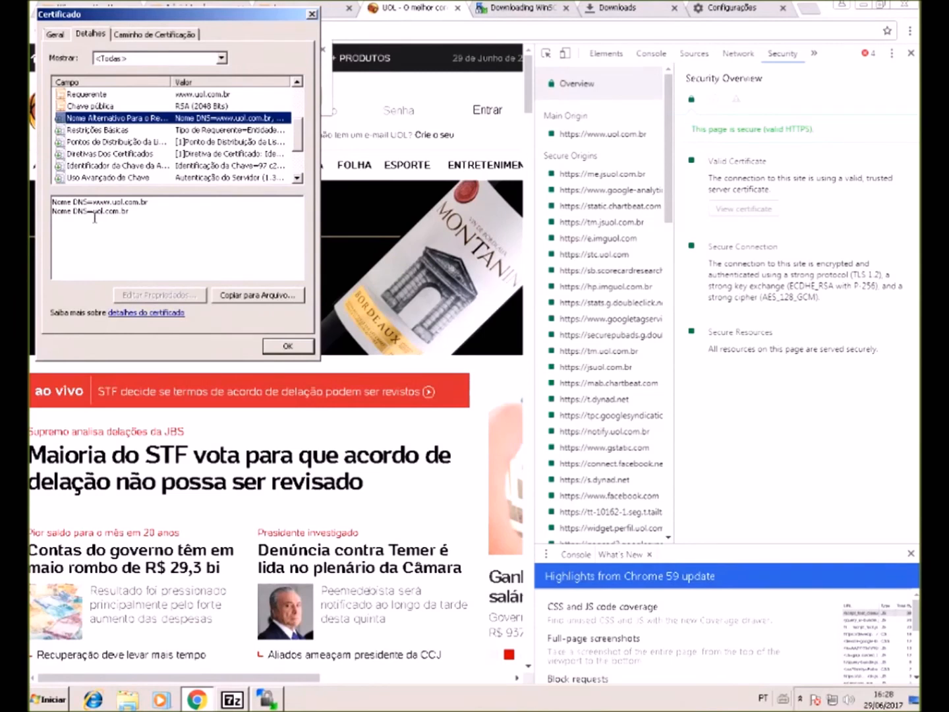
click(94, 202)
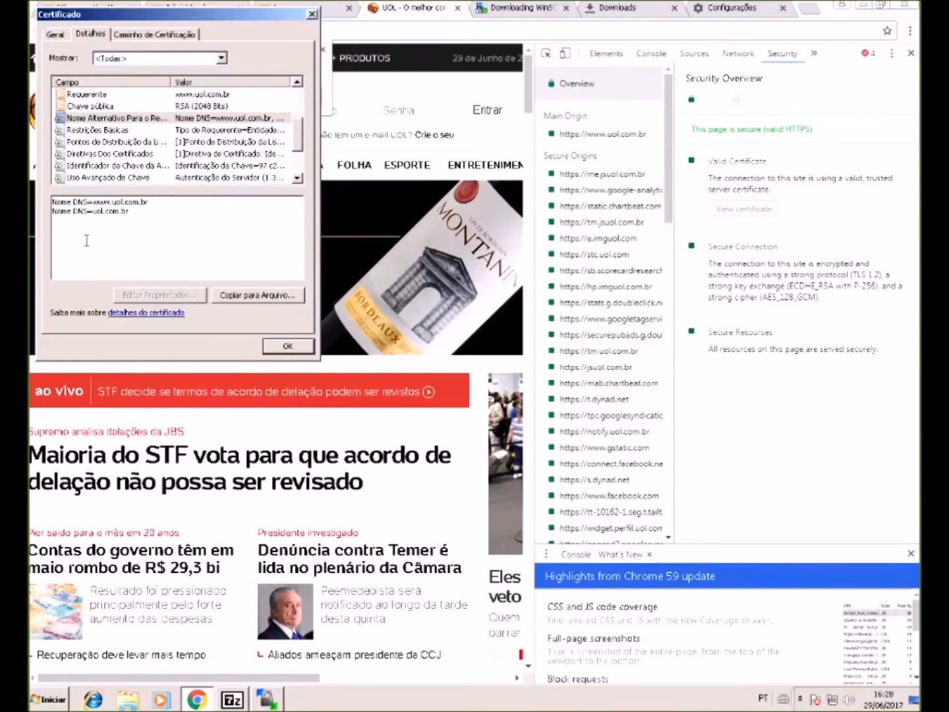
drag(90, 201, 151, 221)
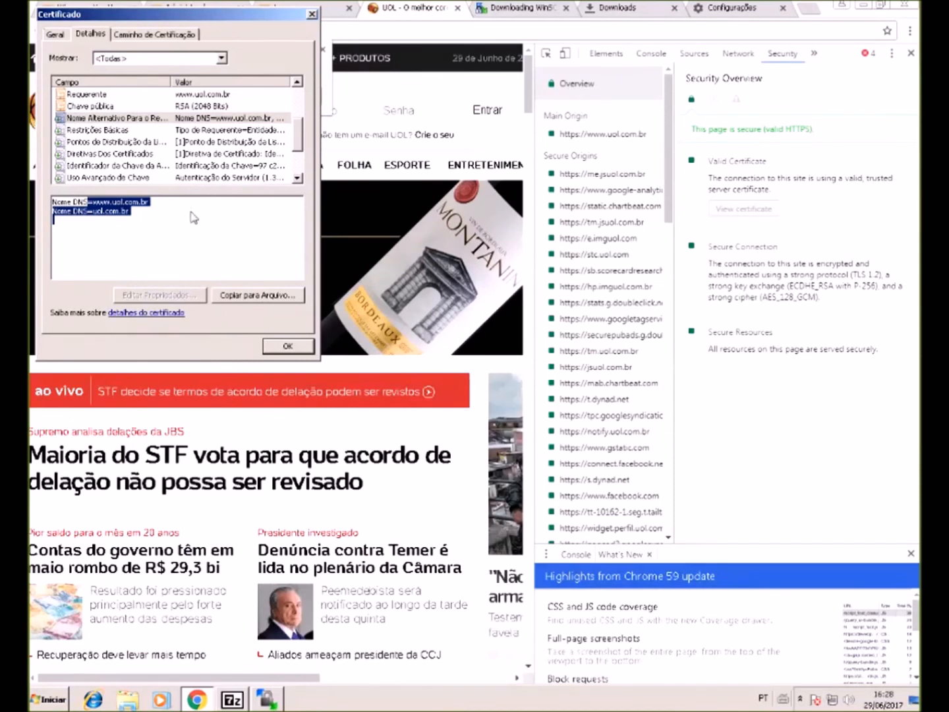
click(112, 218)
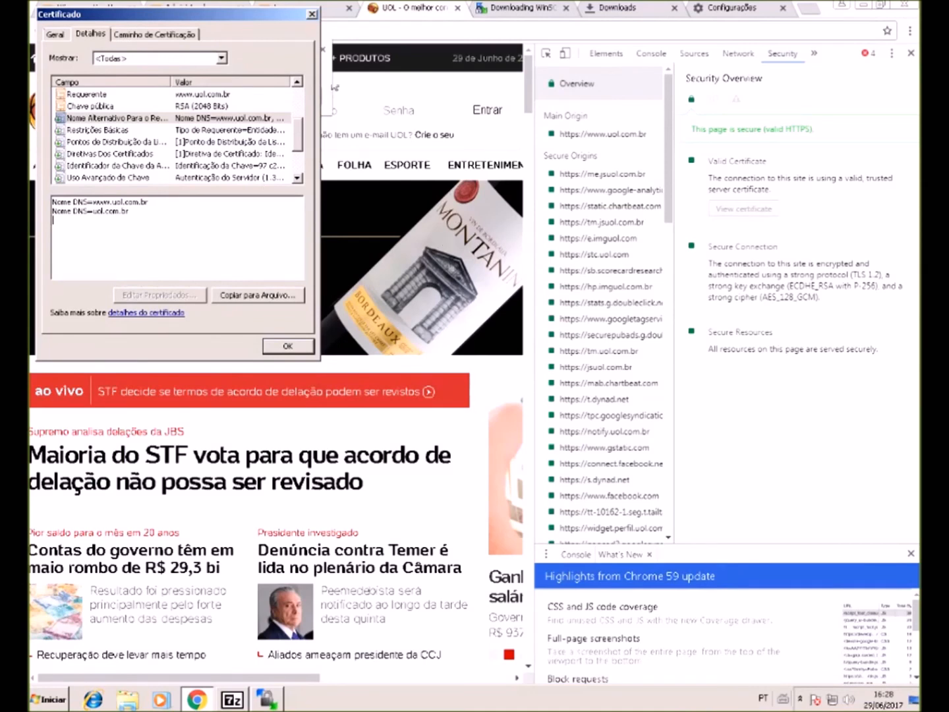
click(313, 15)
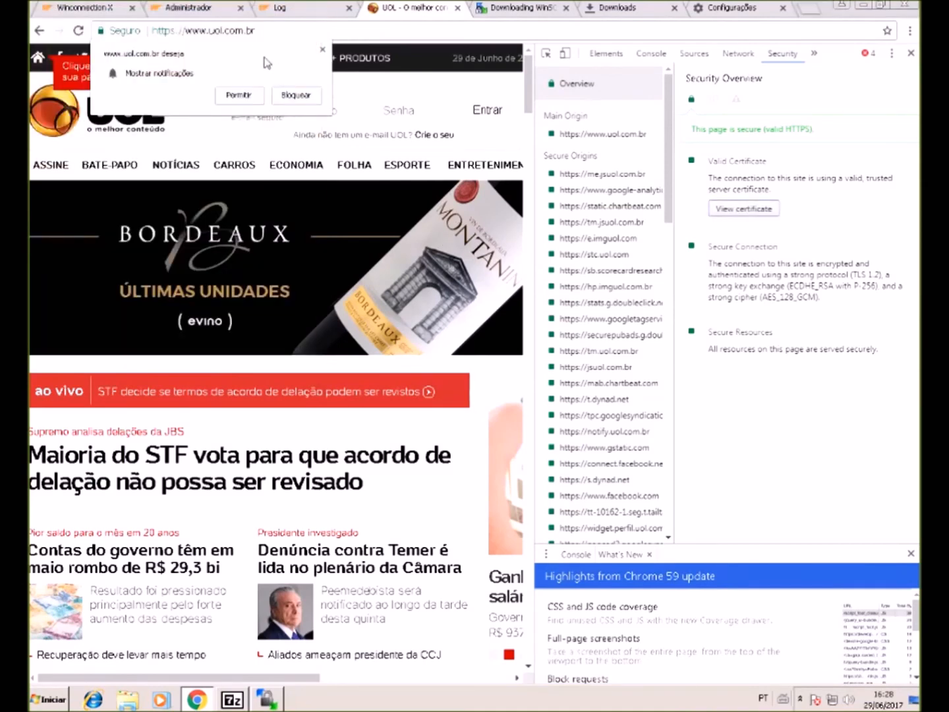
- Re-save the Regras de Acesso so the uol.com.br block applies again
click(212, 9)
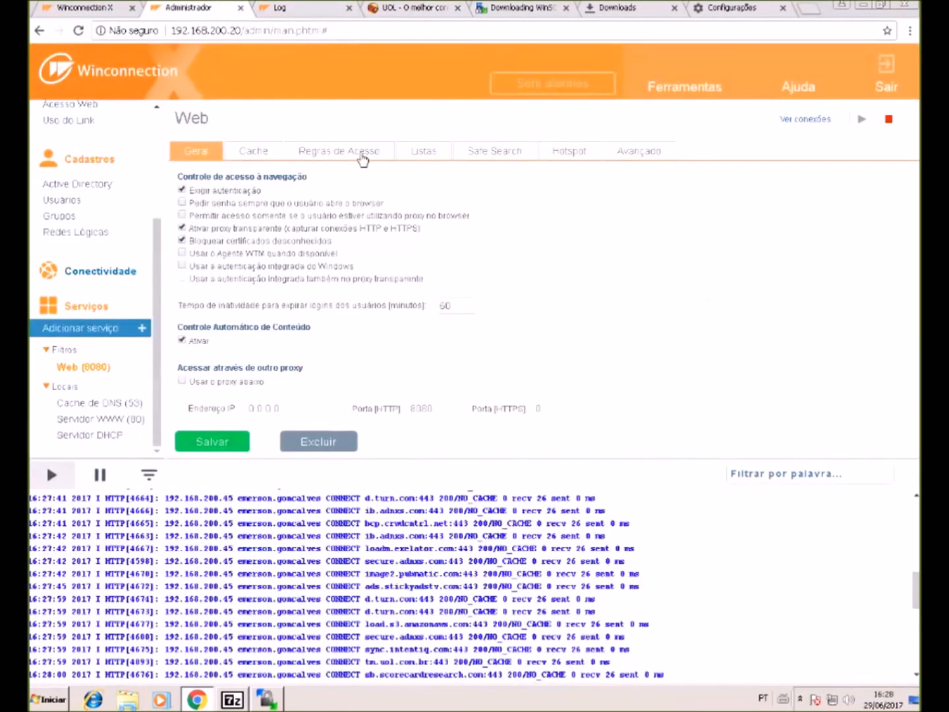
click(342, 152)
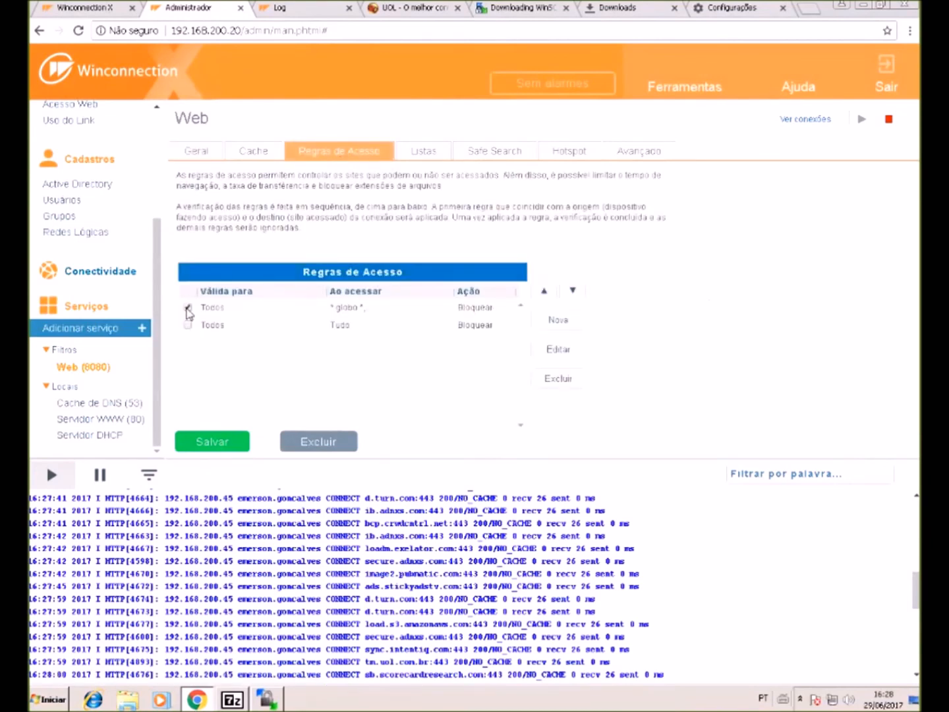
click(208, 441)
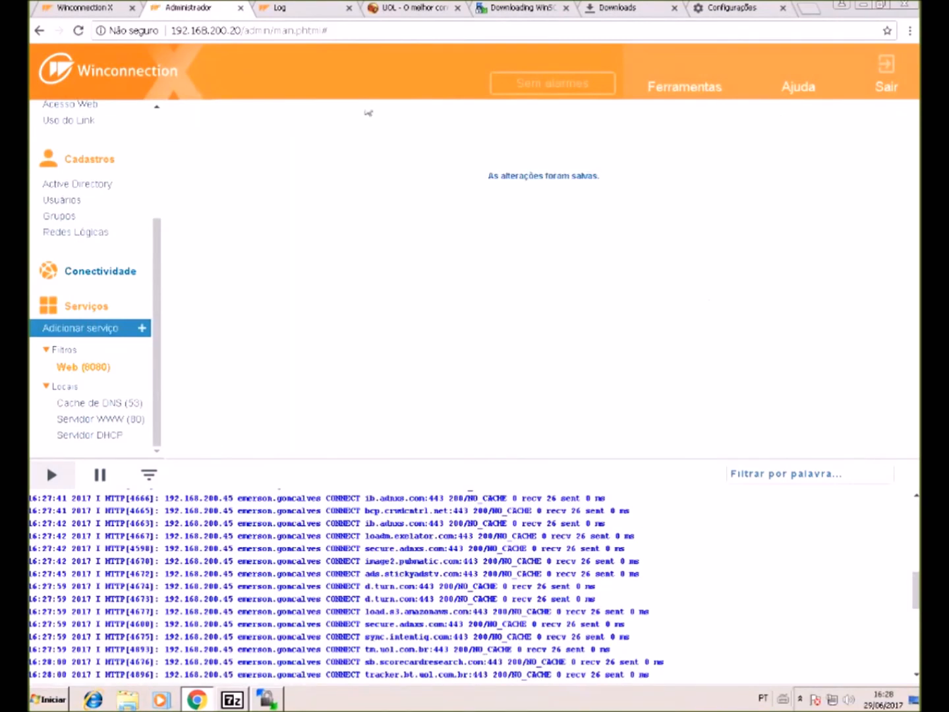
click(442, 14)
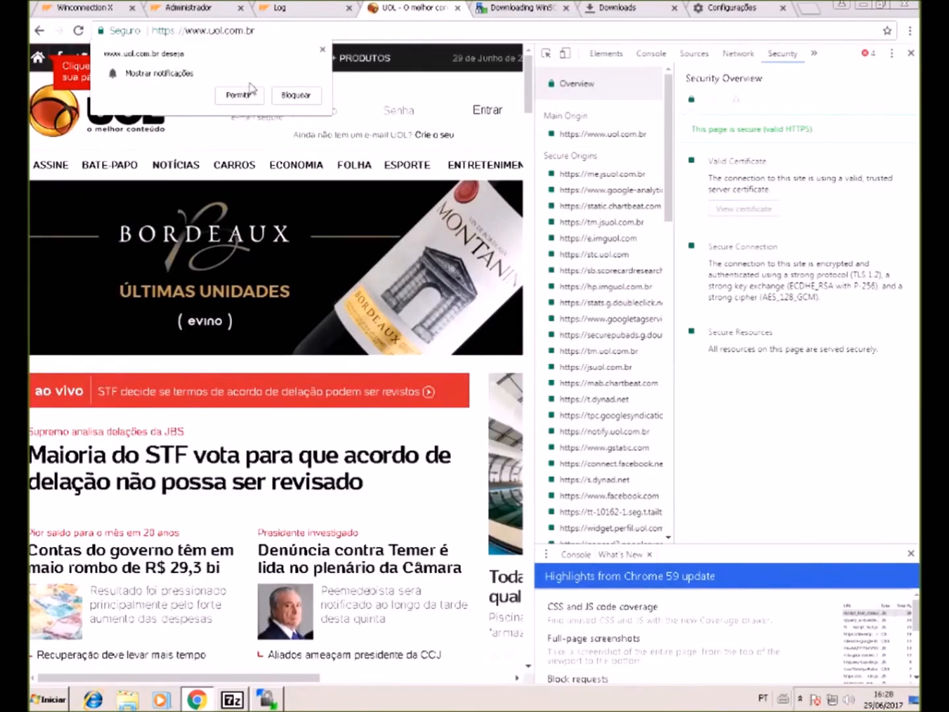
click(295, 97)
click(270, 31)
key(Return)
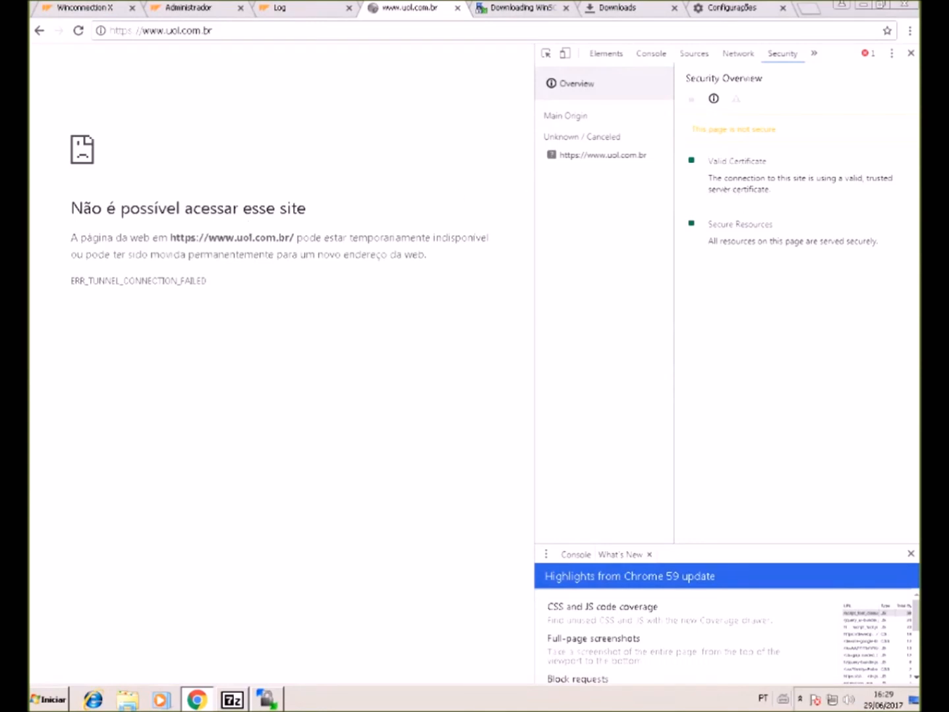
- Select the ERR_TUNNEL_CONNECTION_FAILED message, then return to the Administrador tab
drag(218, 254, 314, 270)
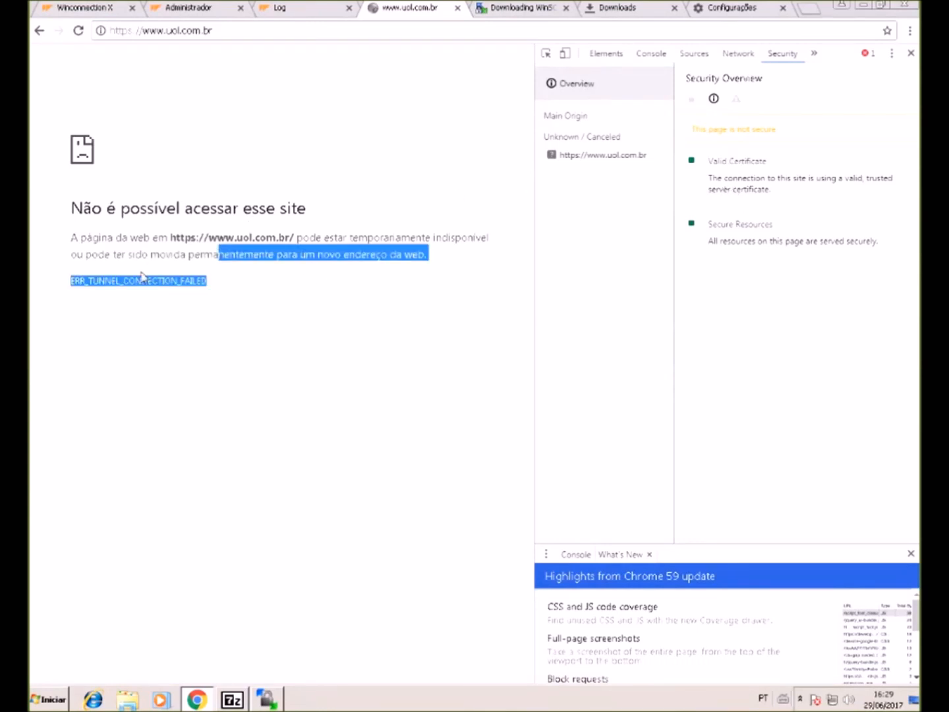
click(175, 255)
drag(141, 243, 336, 276)
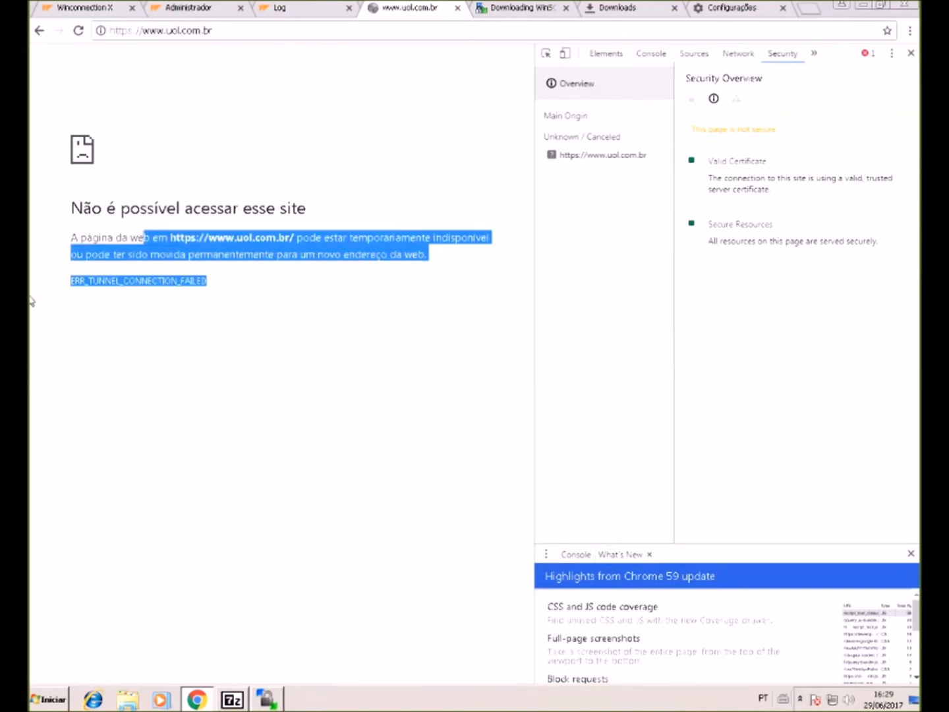
click(188, 8)
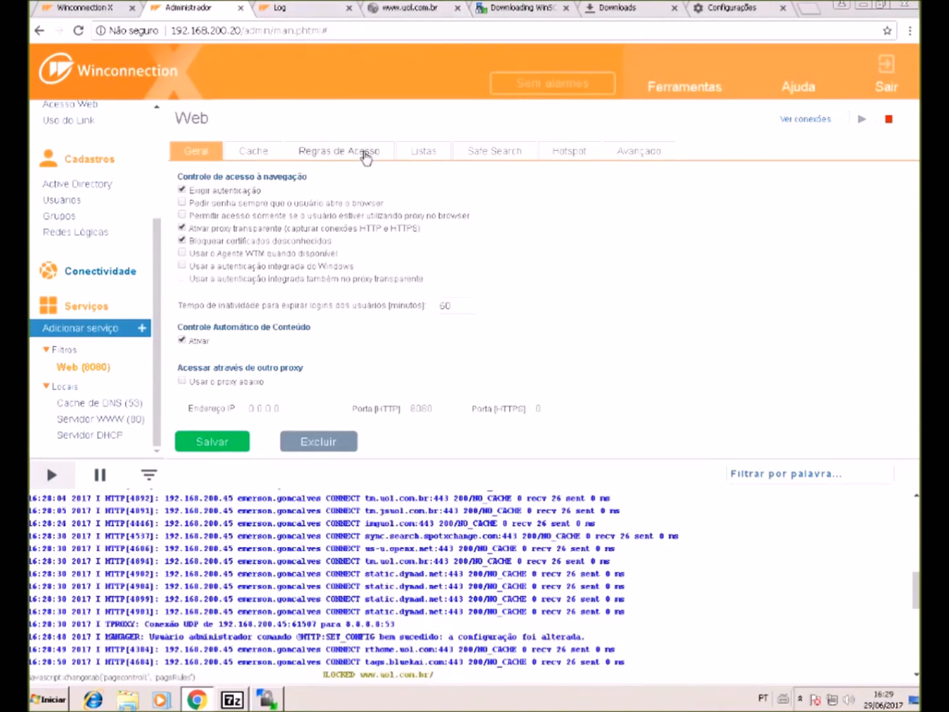
- Save the Web filter access rule changes
click(365, 152)
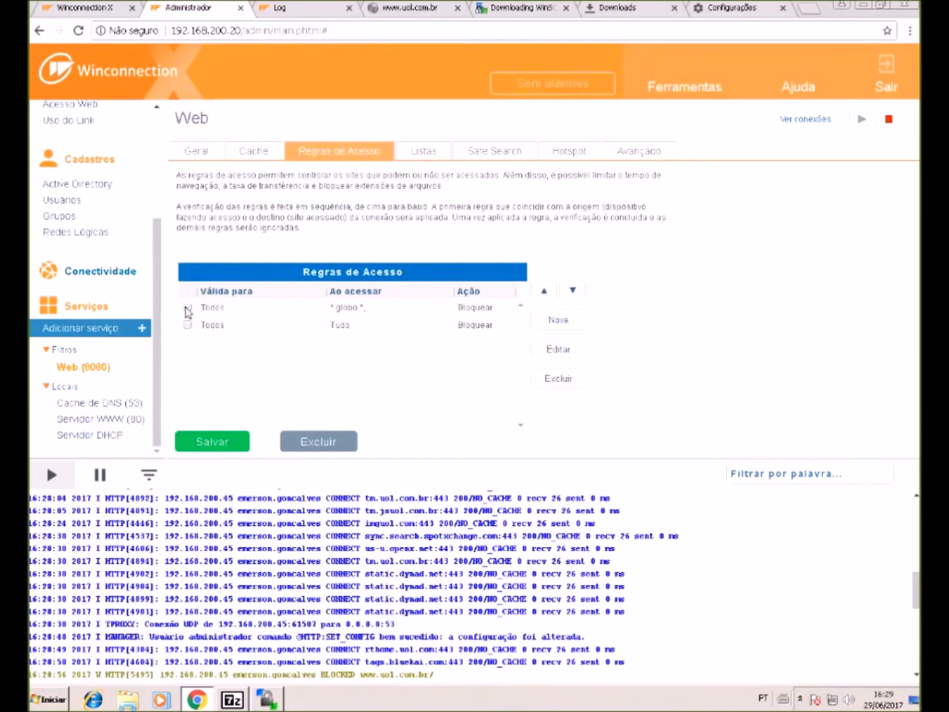
click(211, 441)
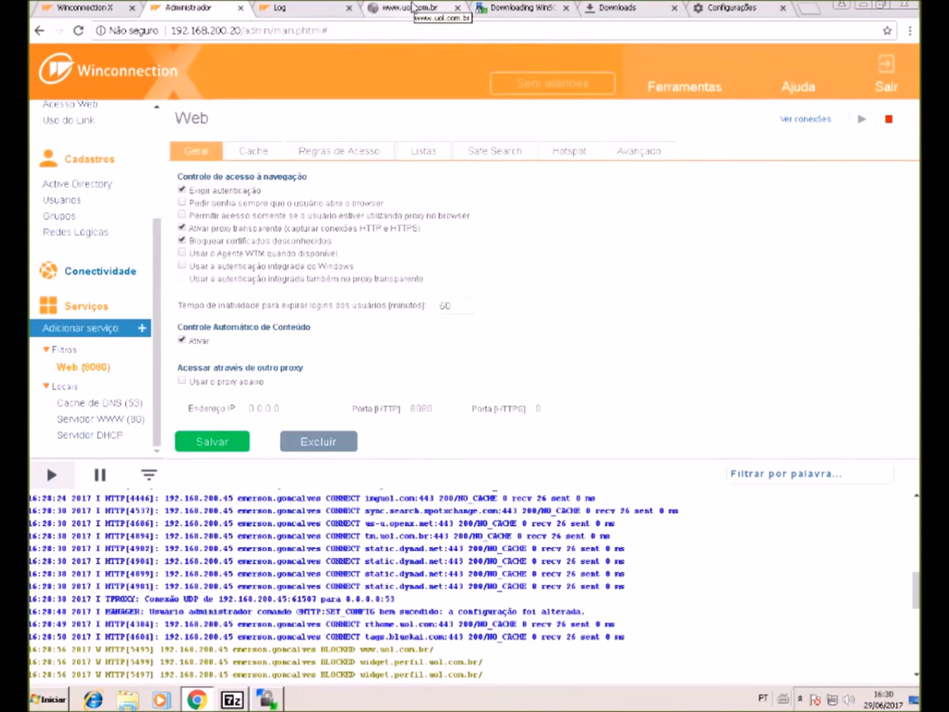
click(212, 442)
scroll(102, 184, up, 3)
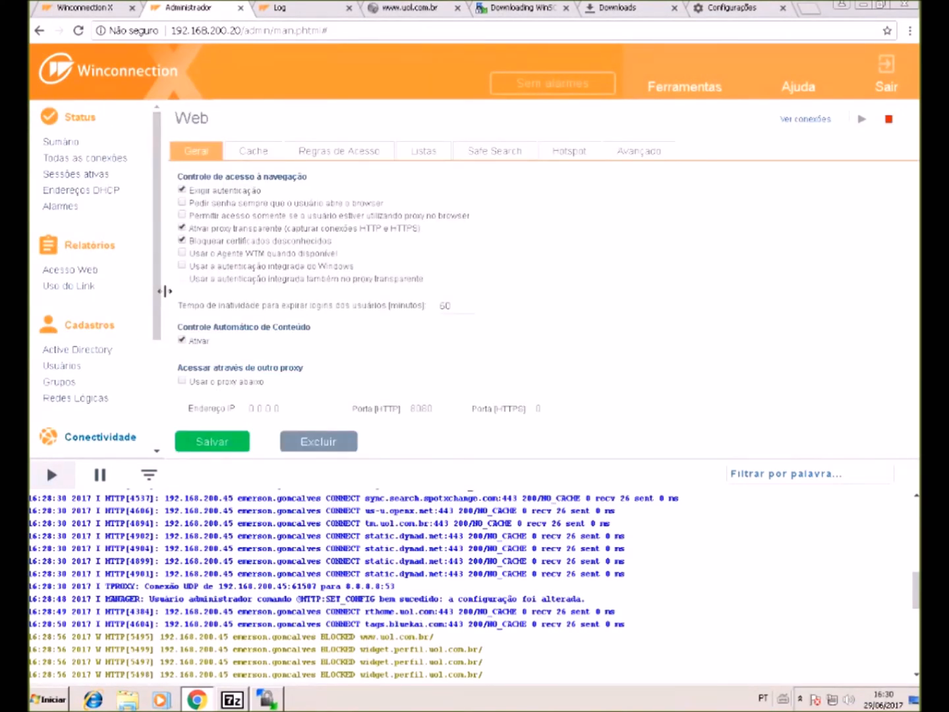
scroll(97, 329, down, 3)
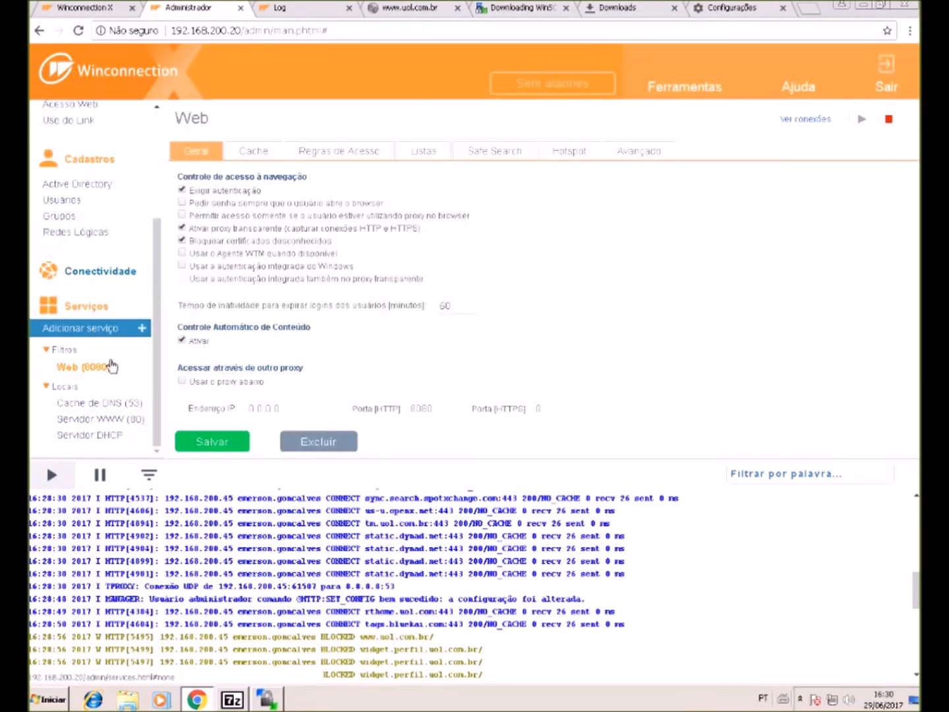
- Glance at Safe Search, then select the *globo* rule in the access rules list
click(486, 160)
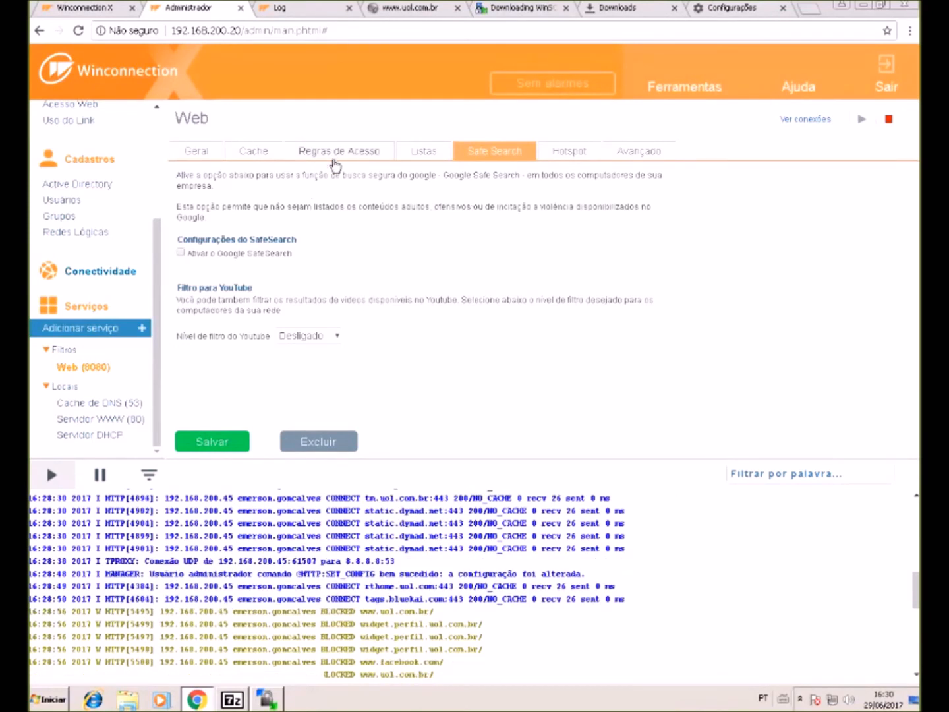
click(334, 159)
click(488, 307)
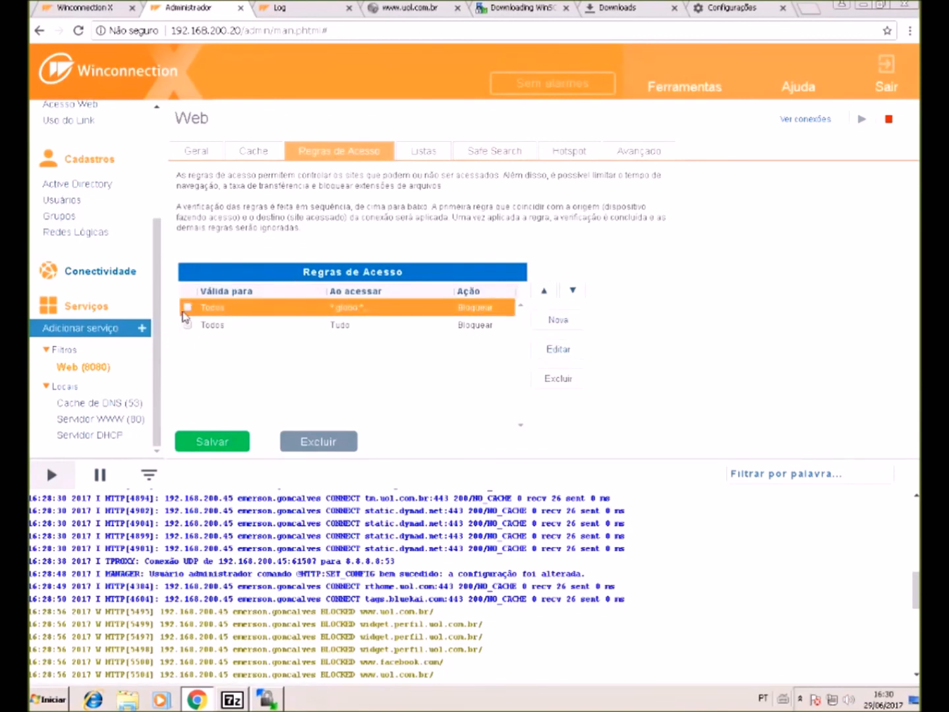
- Add a *youtube* wildcard URL destination to the *globo* blocking rule
click(560, 358)
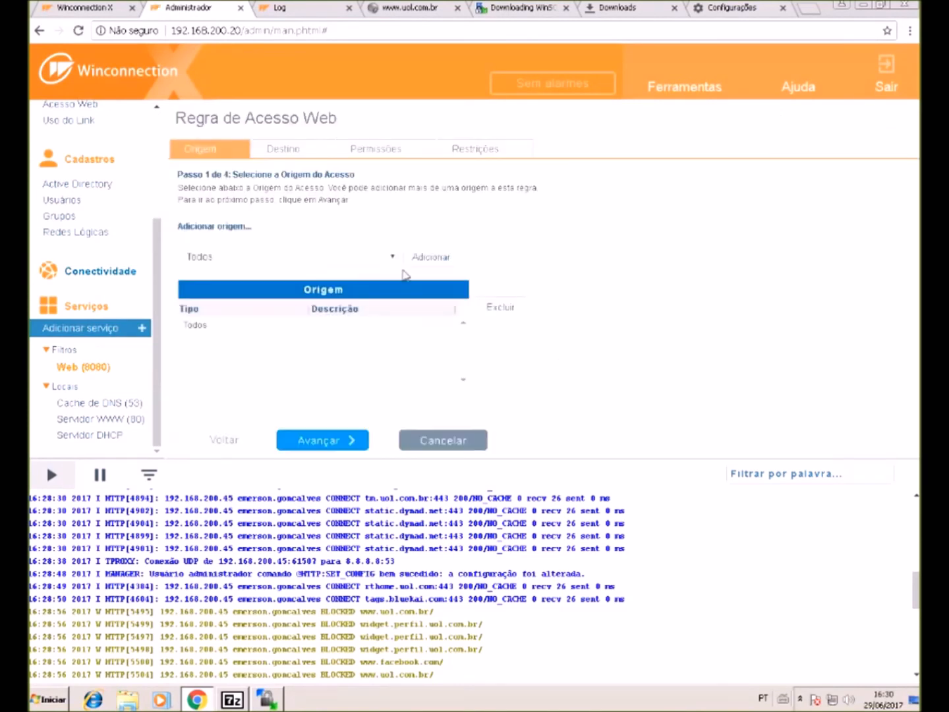
click(298, 149)
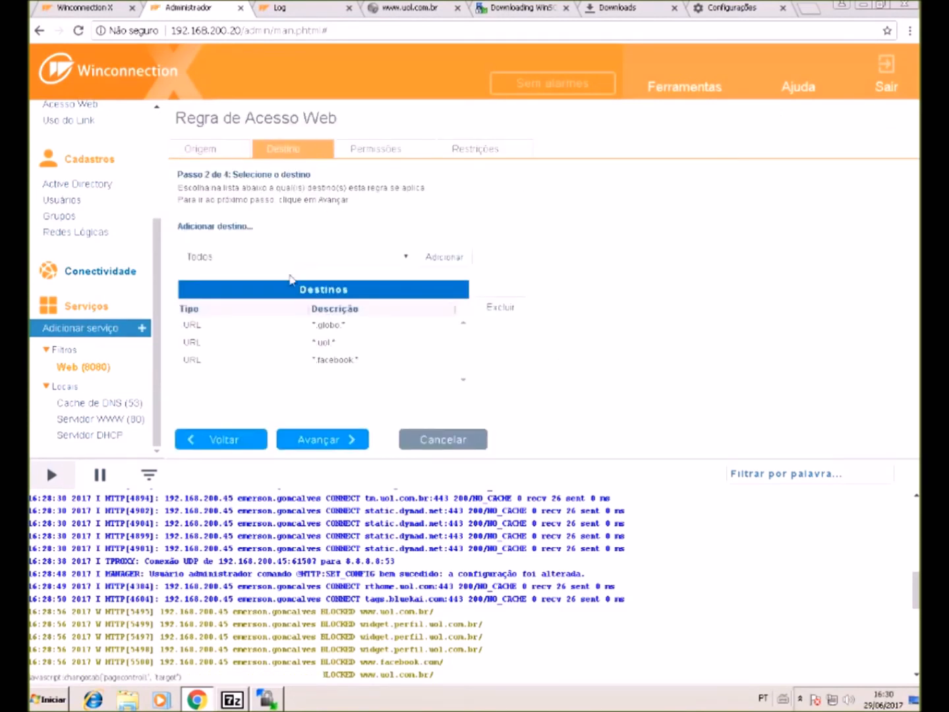
click(388, 261)
click(280, 283)
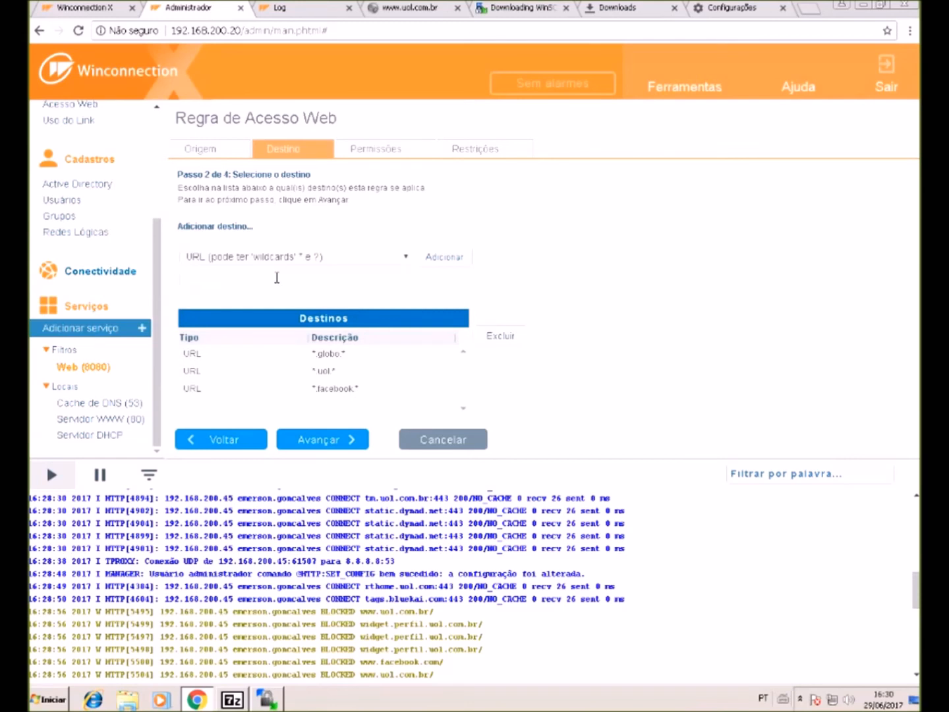
text(youtube)
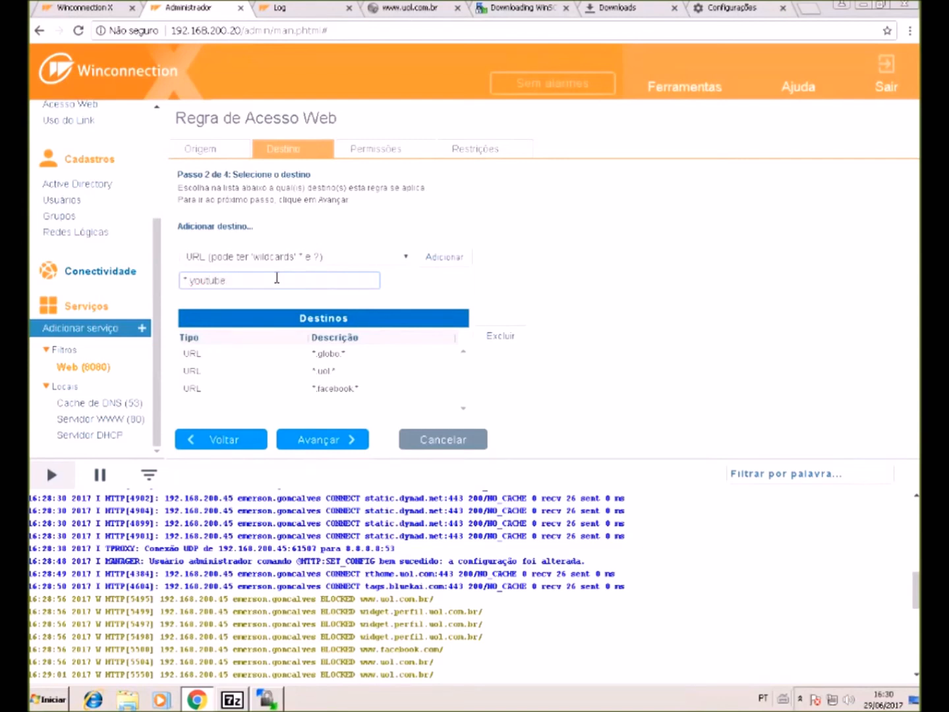
text(*)
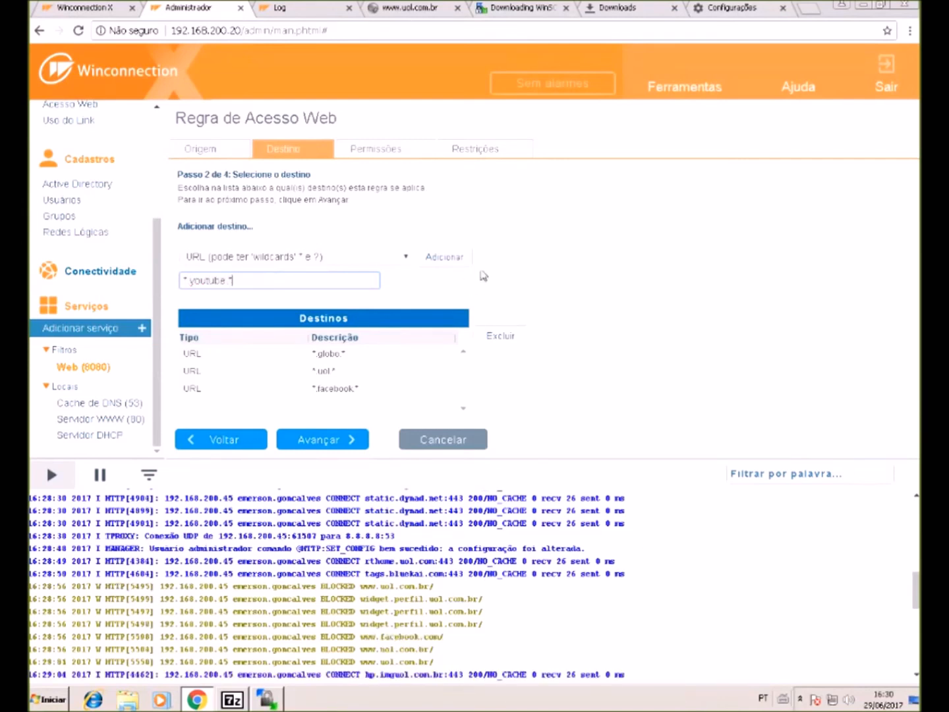
click(448, 258)
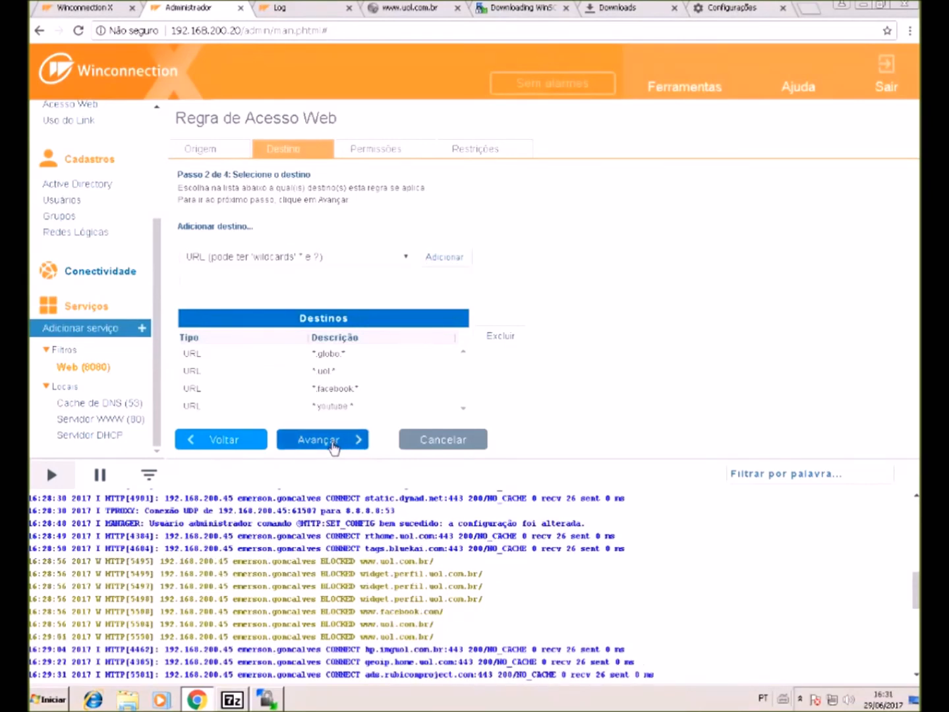
- Finish the rule wizard and save the updated access rules
click(333, 446)
click(333, 445)
click(333, 446)
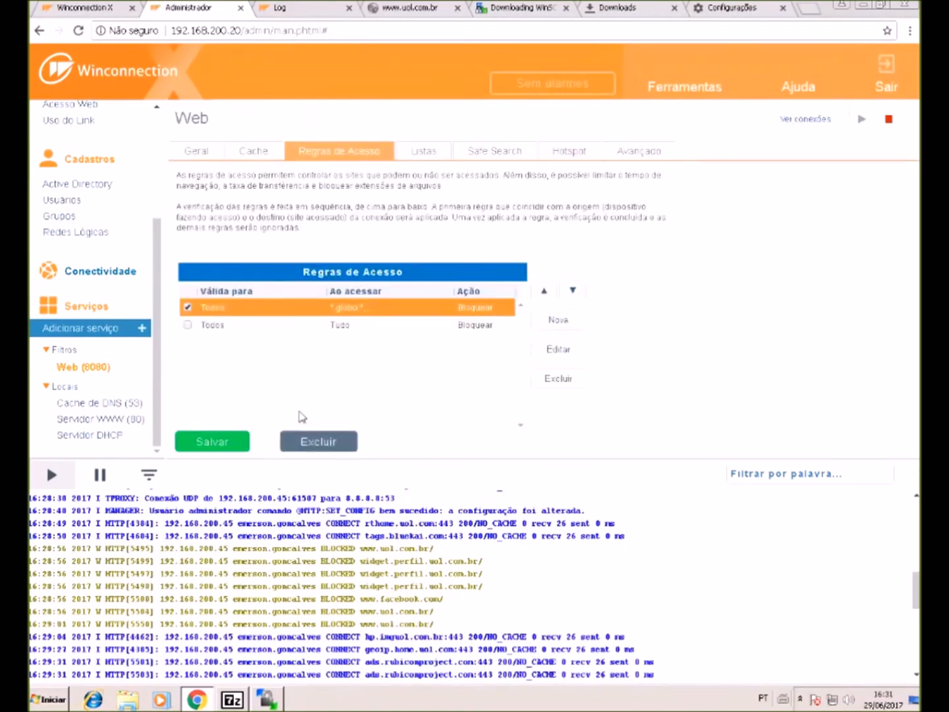
click(186, 454)
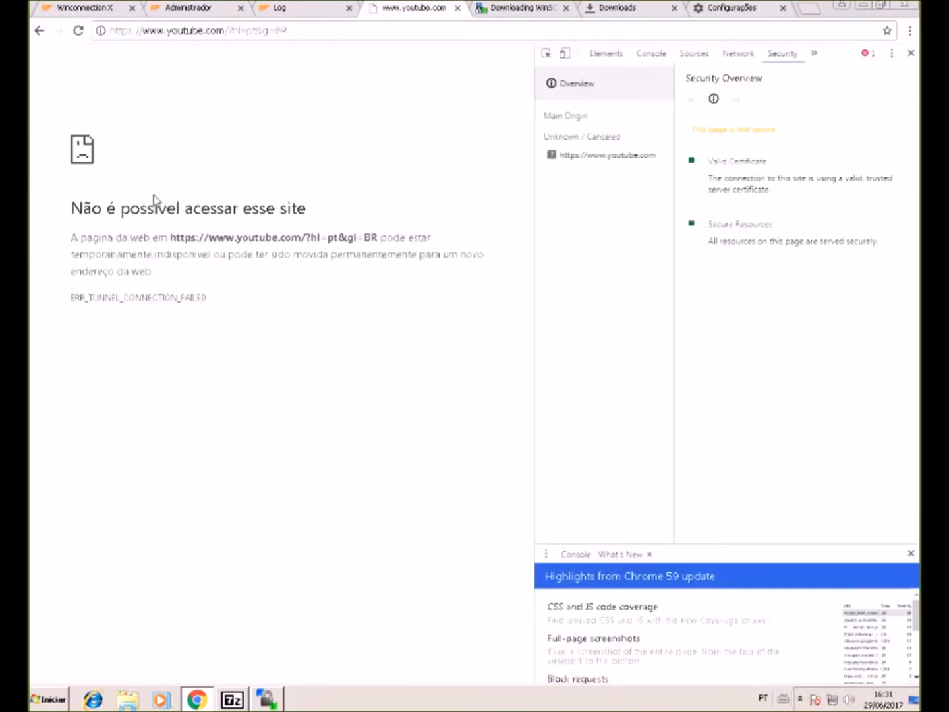
- Return to the Winconnection Administrador tab after YouTube's connection error
click(198, 8)
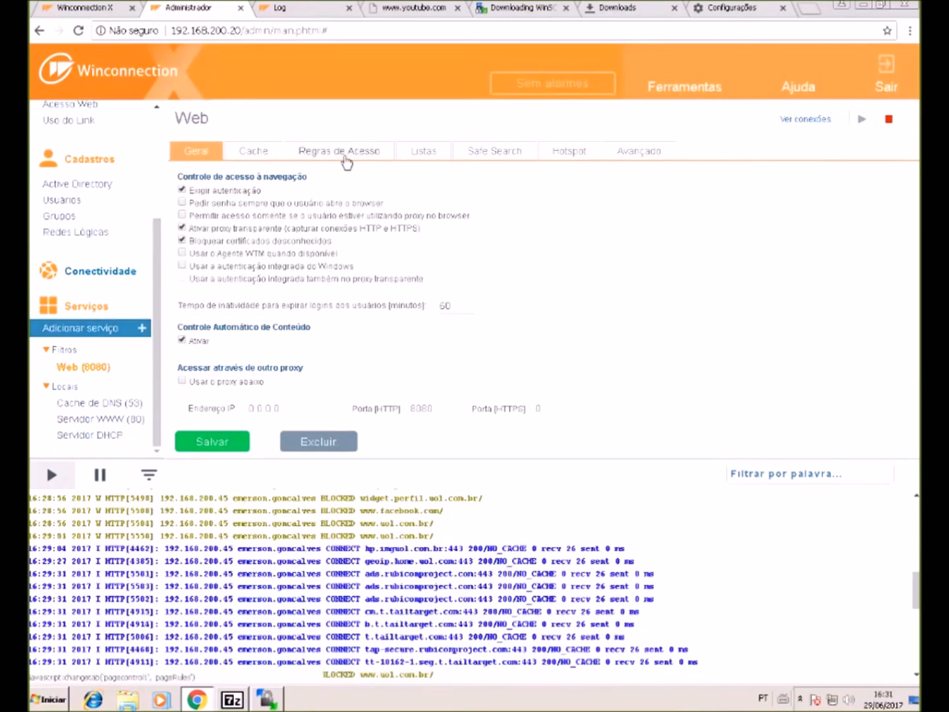
- Enable Conectividade > NAT de Saída access control, blocking unlisted accesses
click(352, 153)
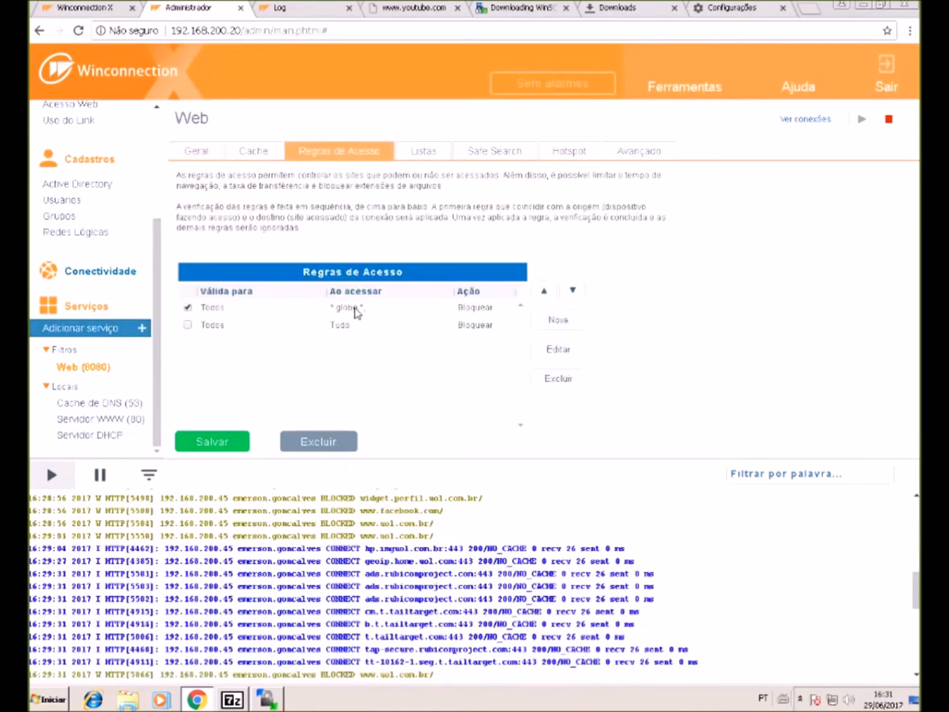
click(68, 277)
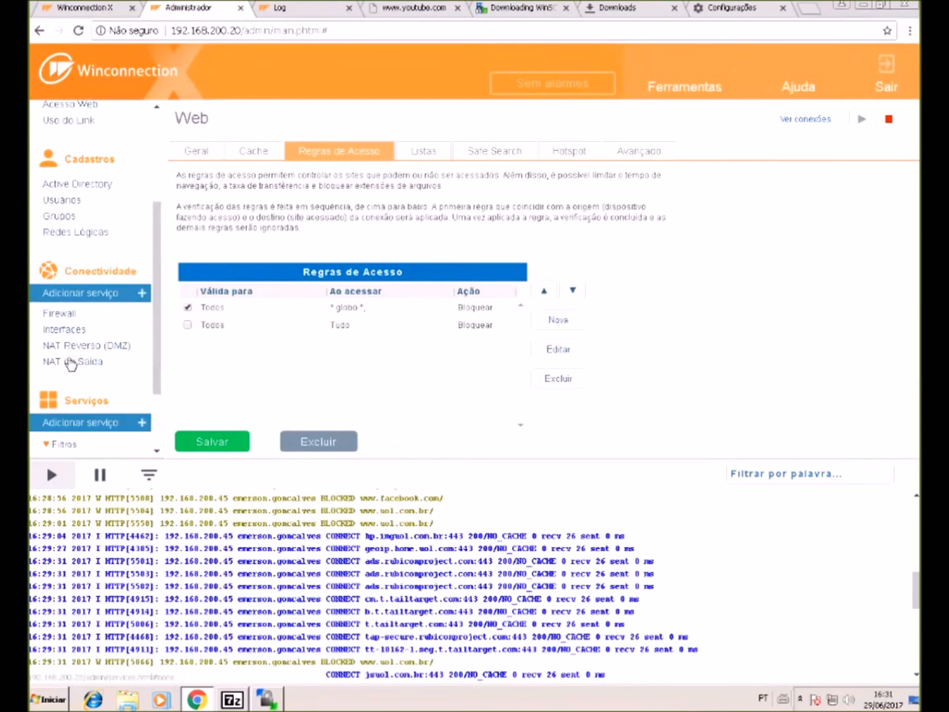
click(71, 362)
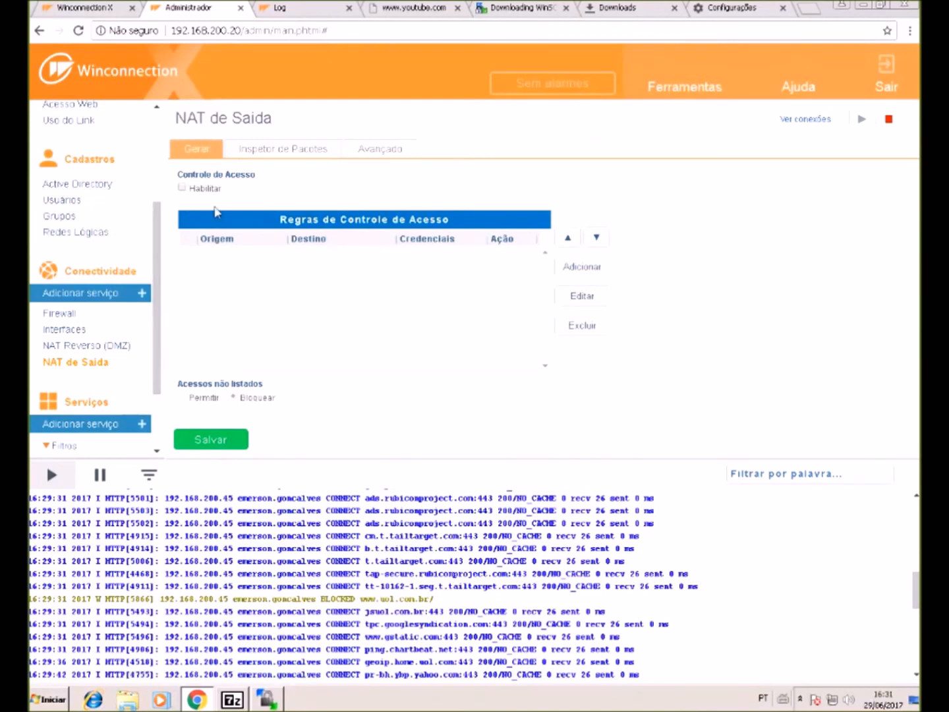
click(199, 190)
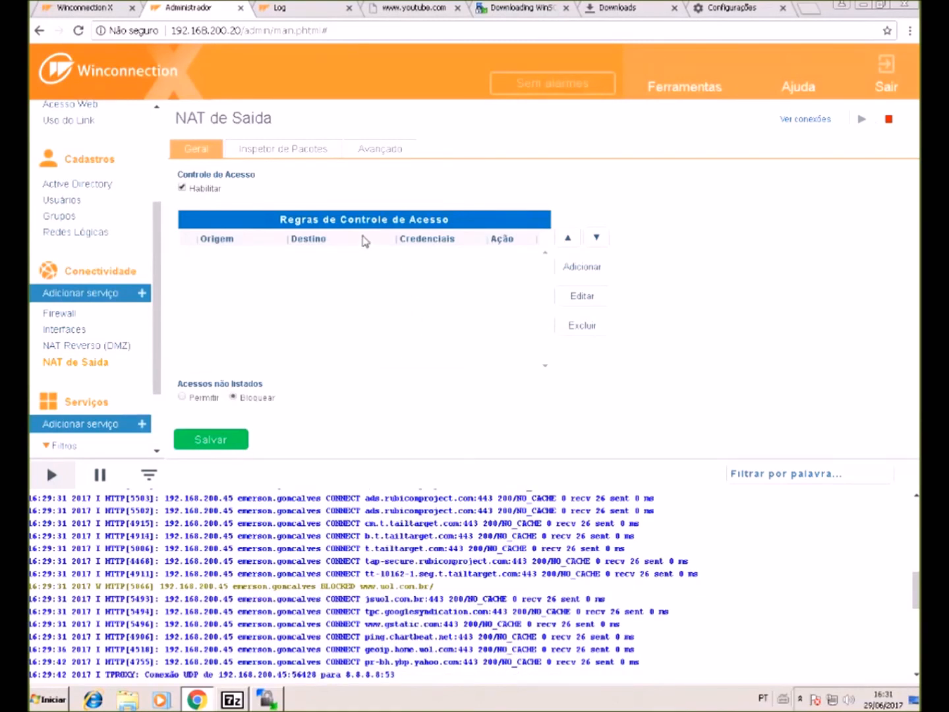
click(624, 7)
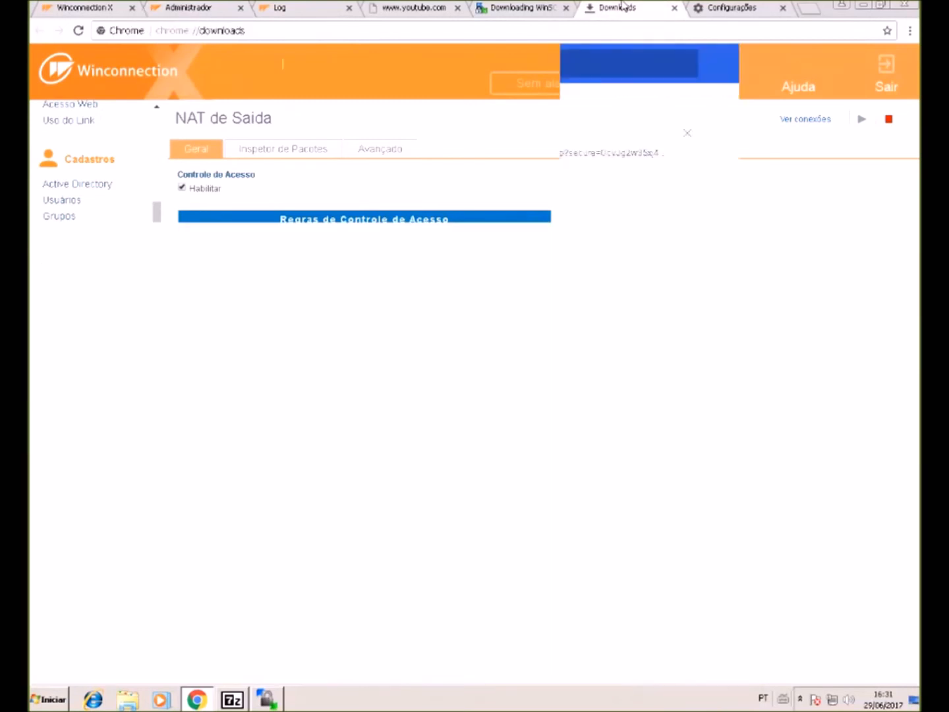
- Go to winconnection.winco.com.br and download the Agente WTM 2.7.0 exe from Downloads > Aplicativos
click(563, 27)
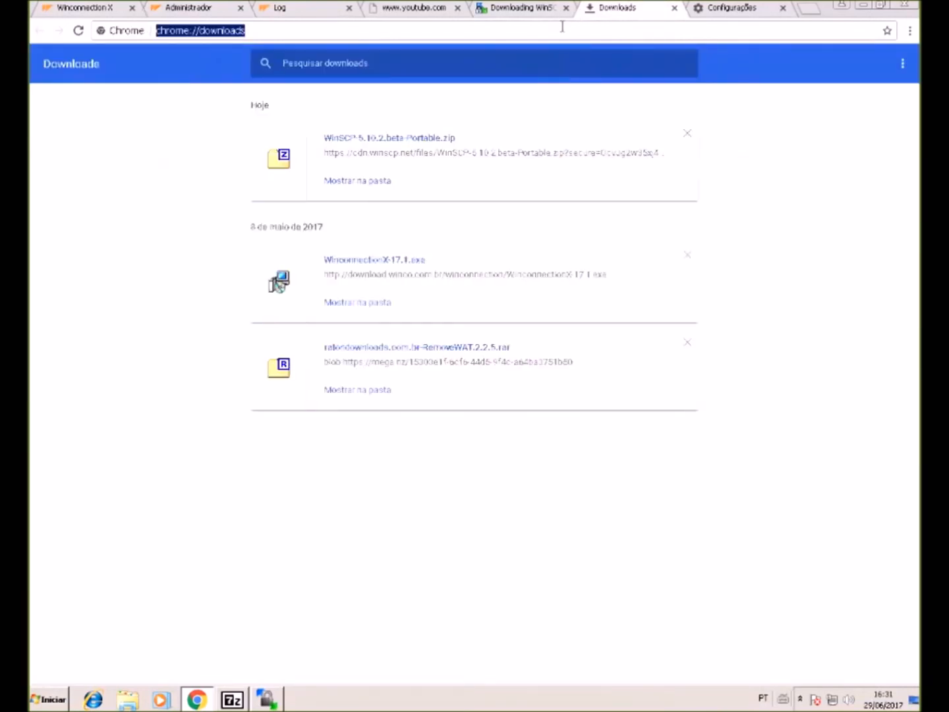
text(winconnection.winco.com.br)
key(Return)
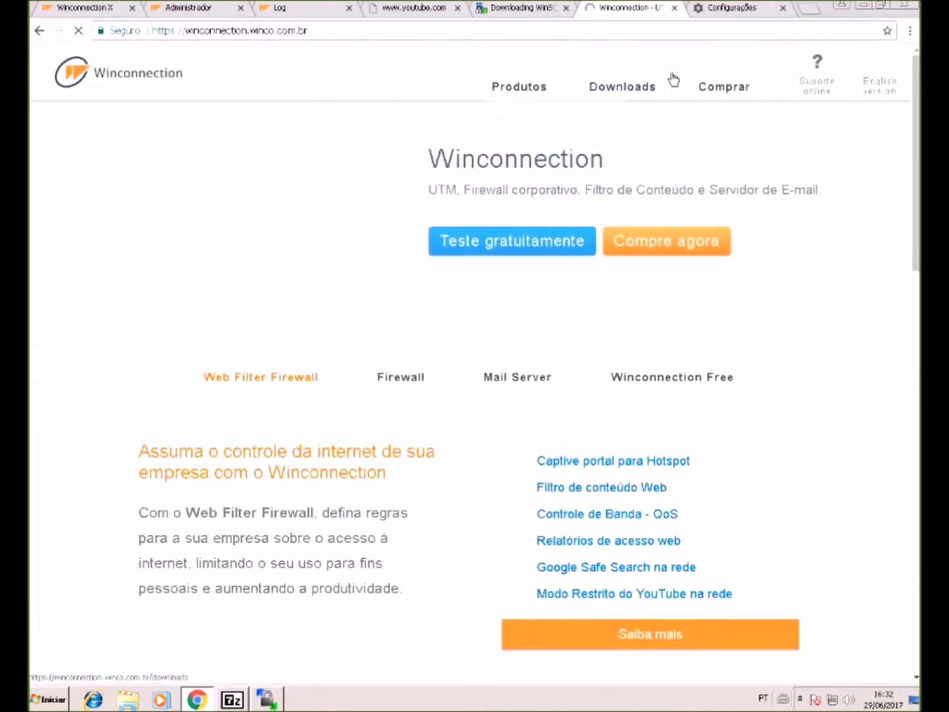
click(614, 89)
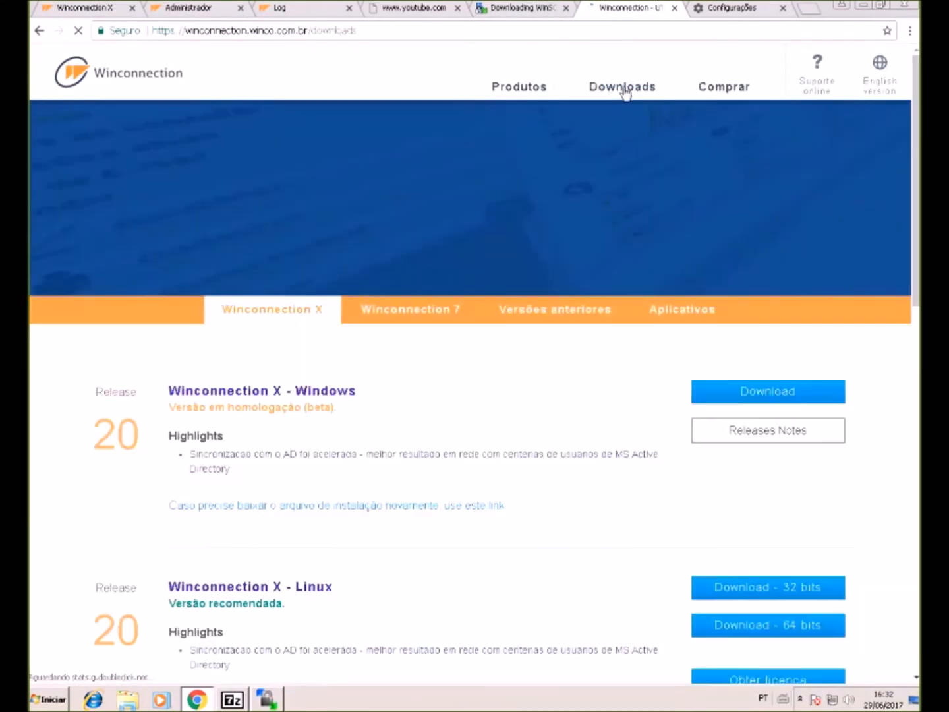
click(686, 312)
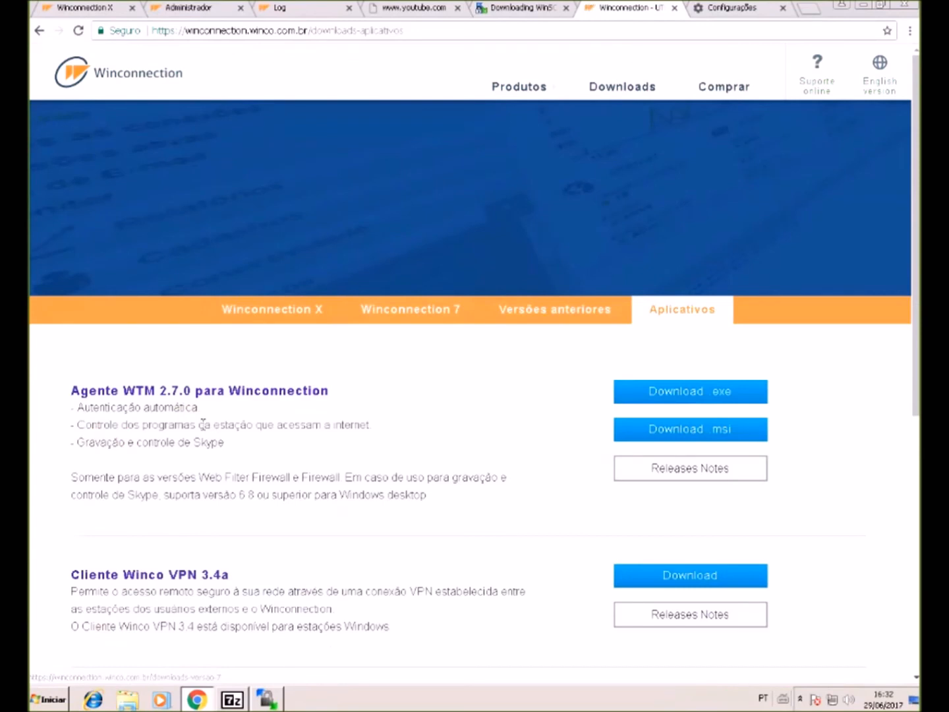
click(652, 396)
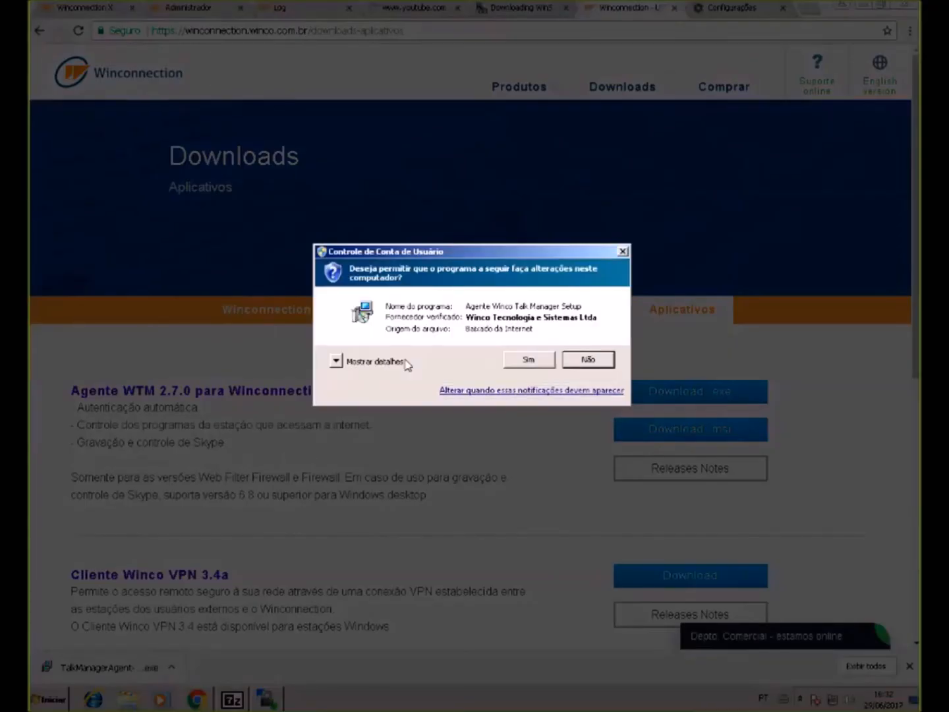
- Install the Winco Talk Manager agent with client authentication plus Skype control
click(546, 357)
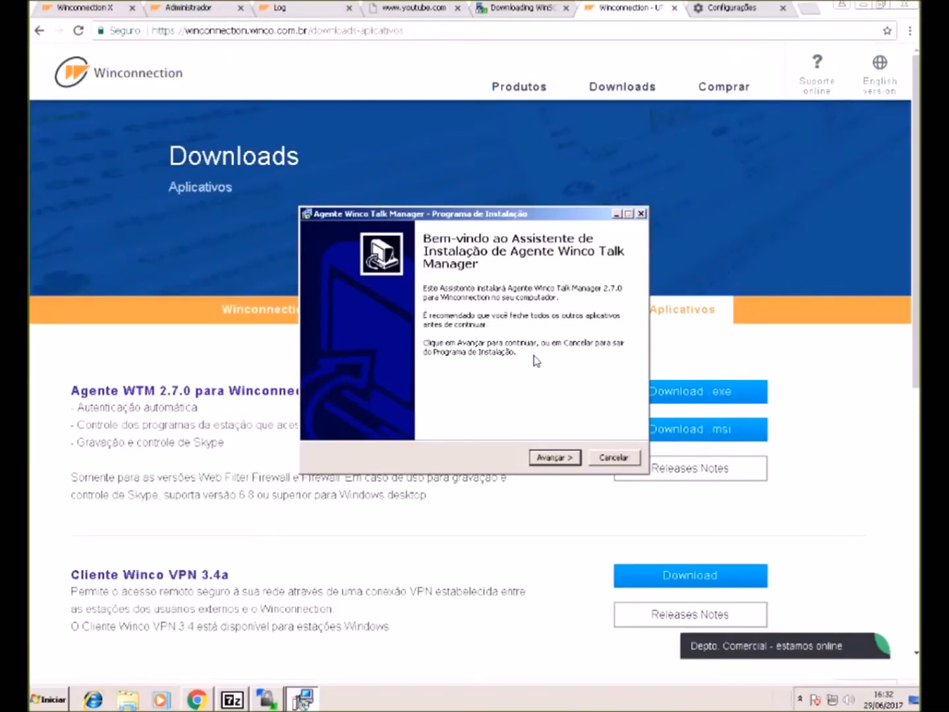
click(551, 459)
click(553, 459)
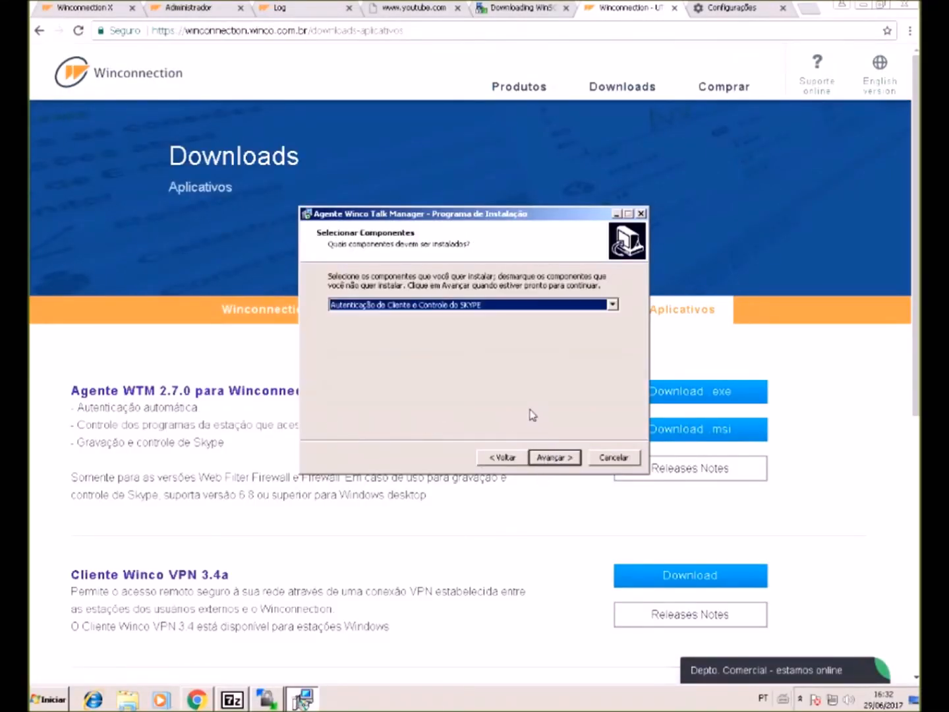
click(491, 306)
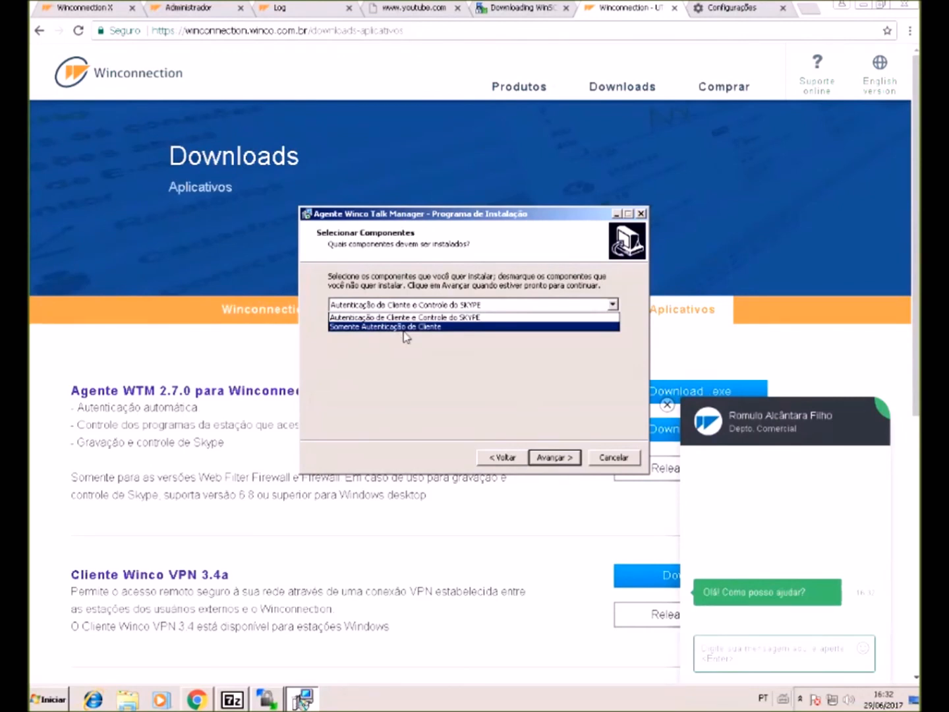
click(417, 317)
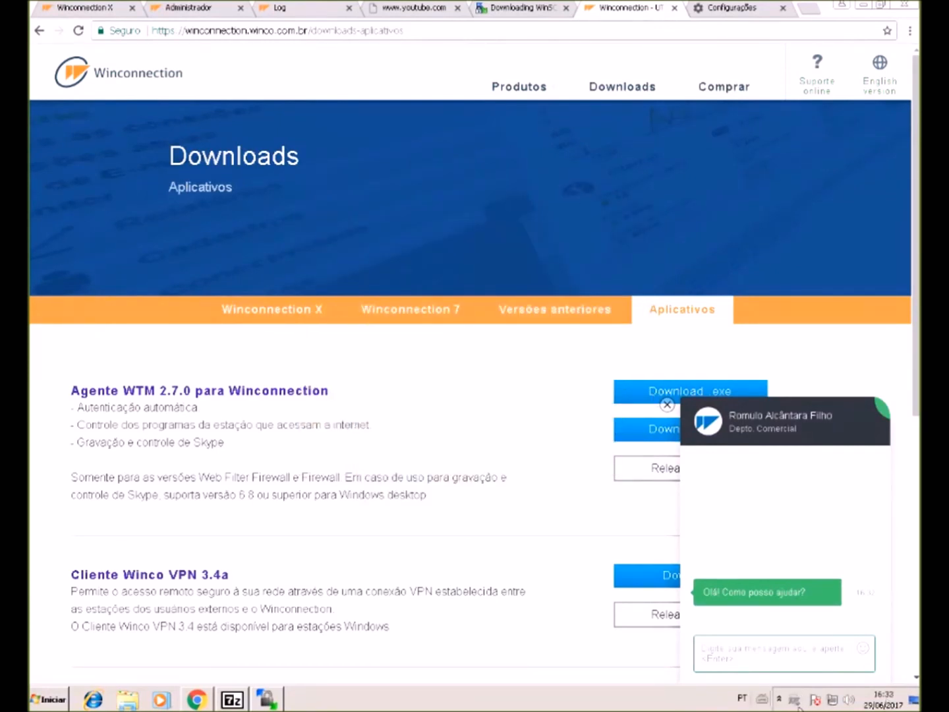
- Activate the agent against the Winconnection server on the network
right_click(832, 699)
click(765, 634)
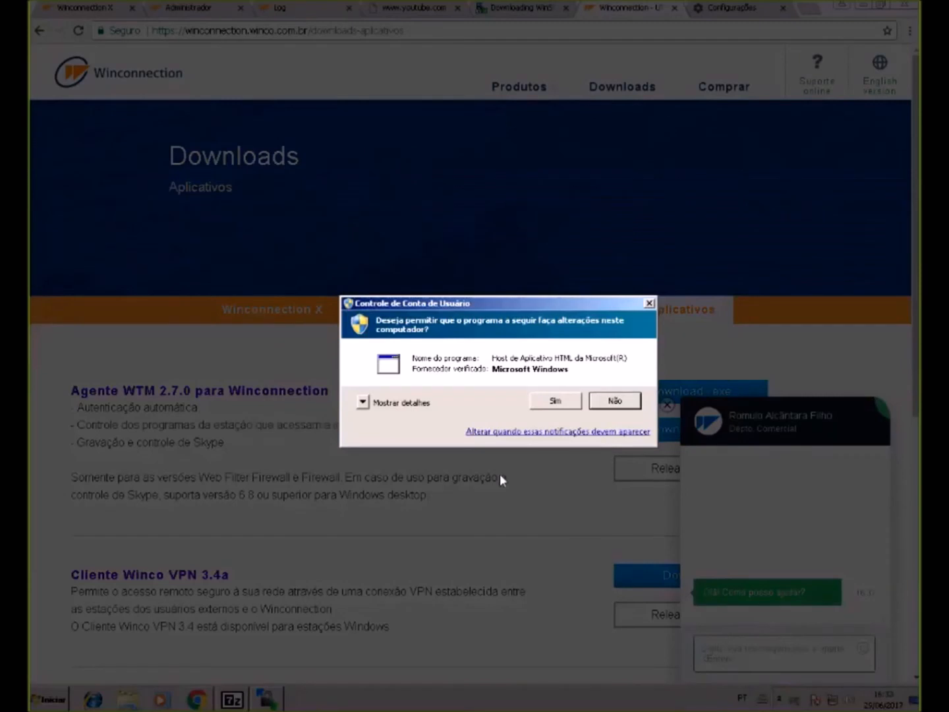
click(560, 406)
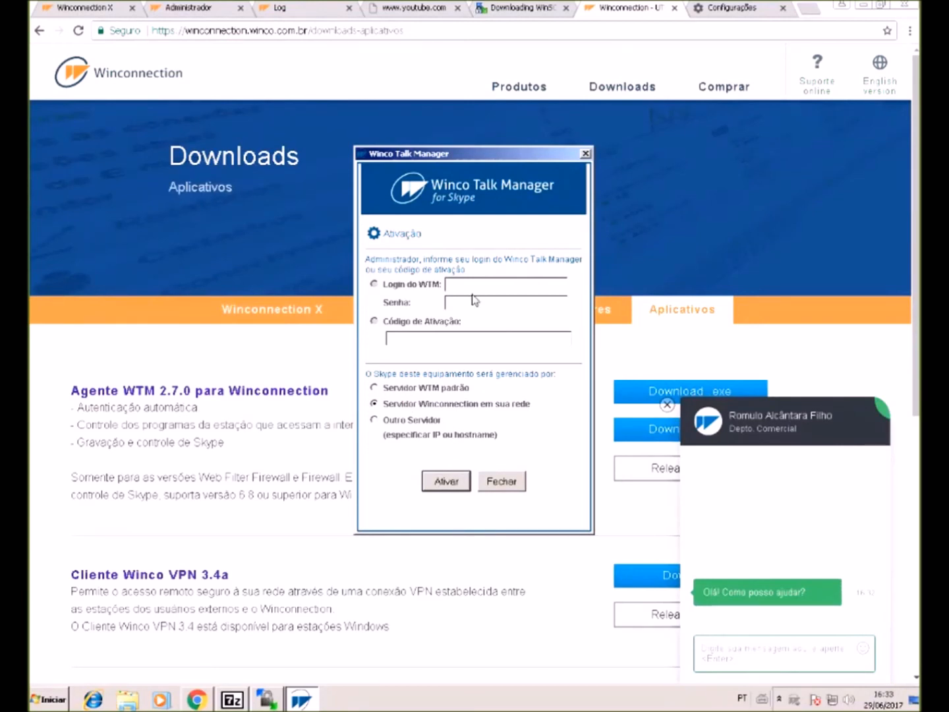
click(414, 422)
click(422, 403)
click(448, 484)
click(525, 389)
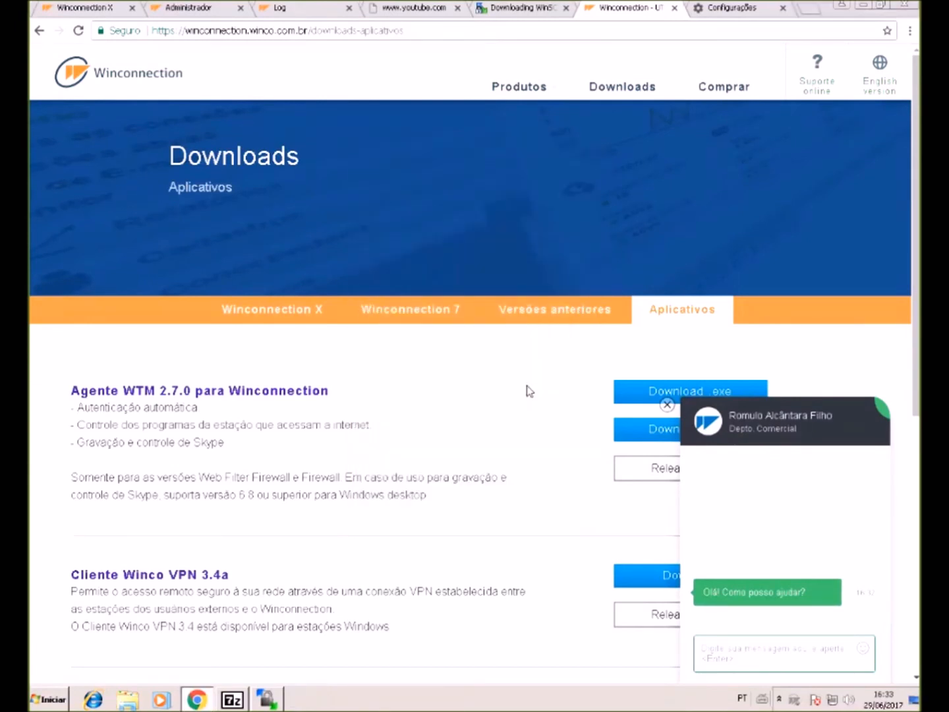
- Start a new outbound NAT rule with Rede interna as origin and UDP protocol
click(185, 9)
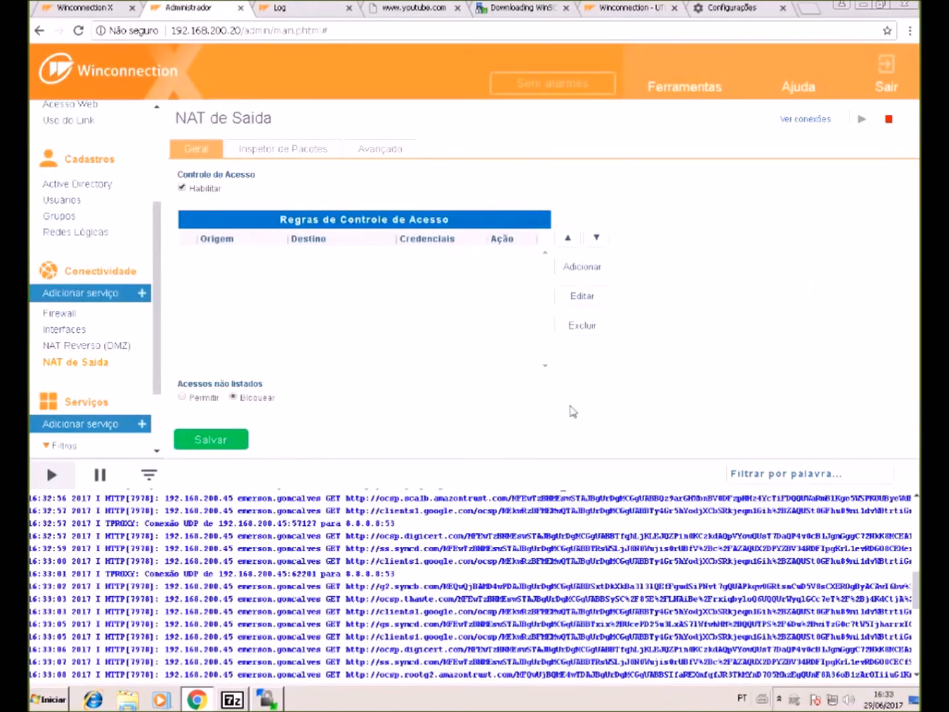
click(593, 280)
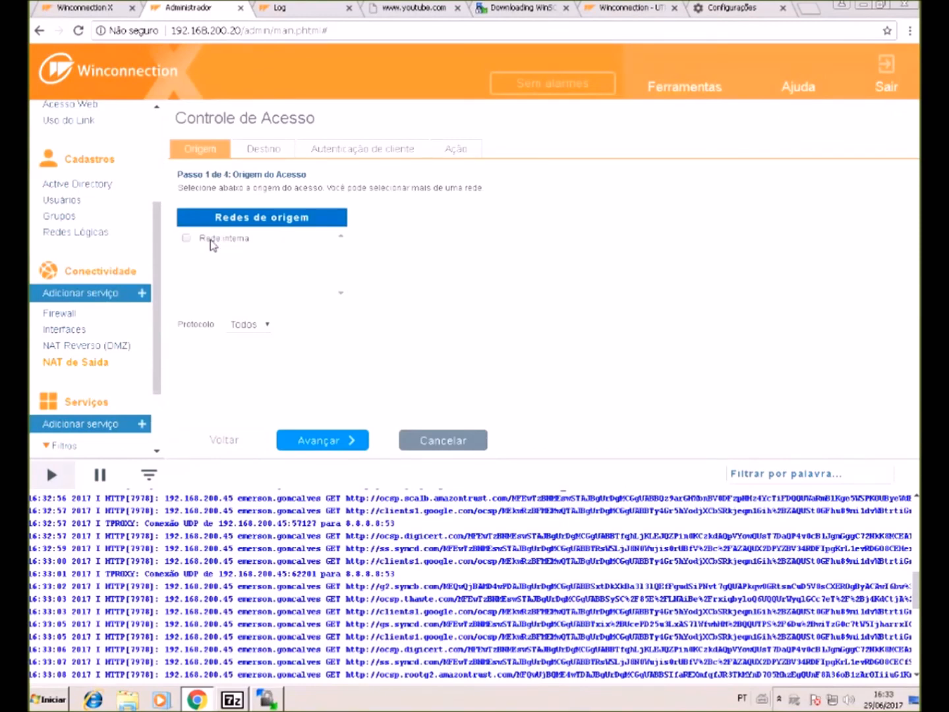
click(212, 241)
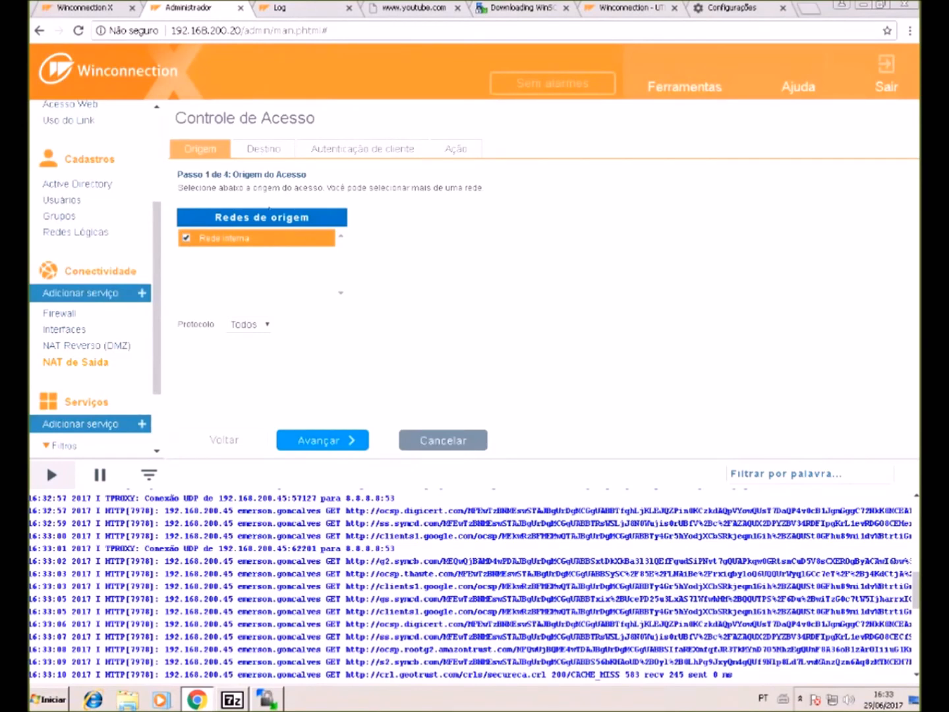
click(329, 440)
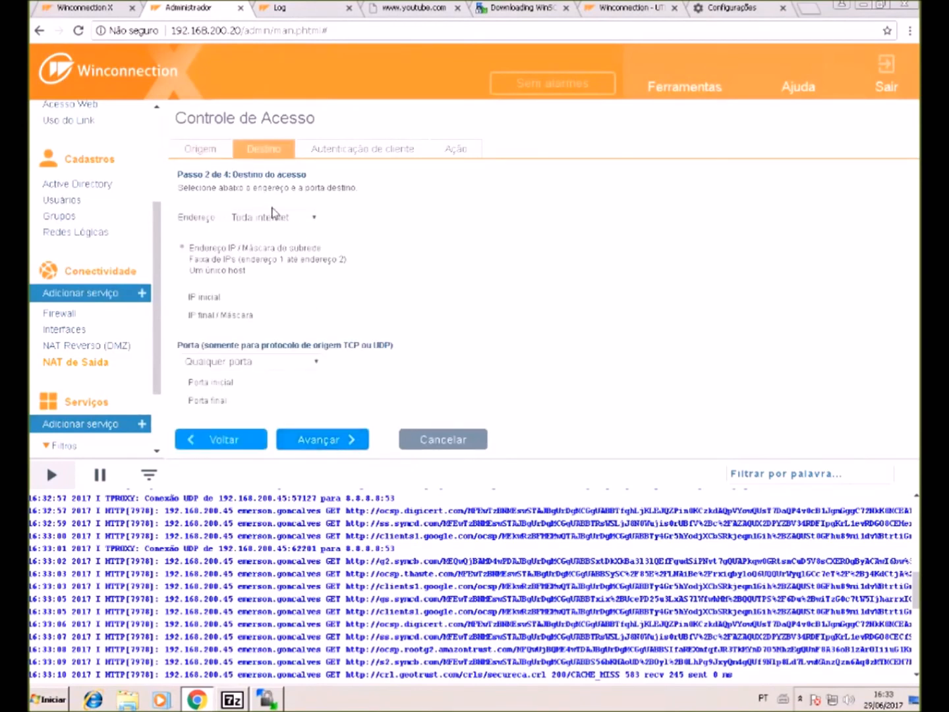
click(260, 362)
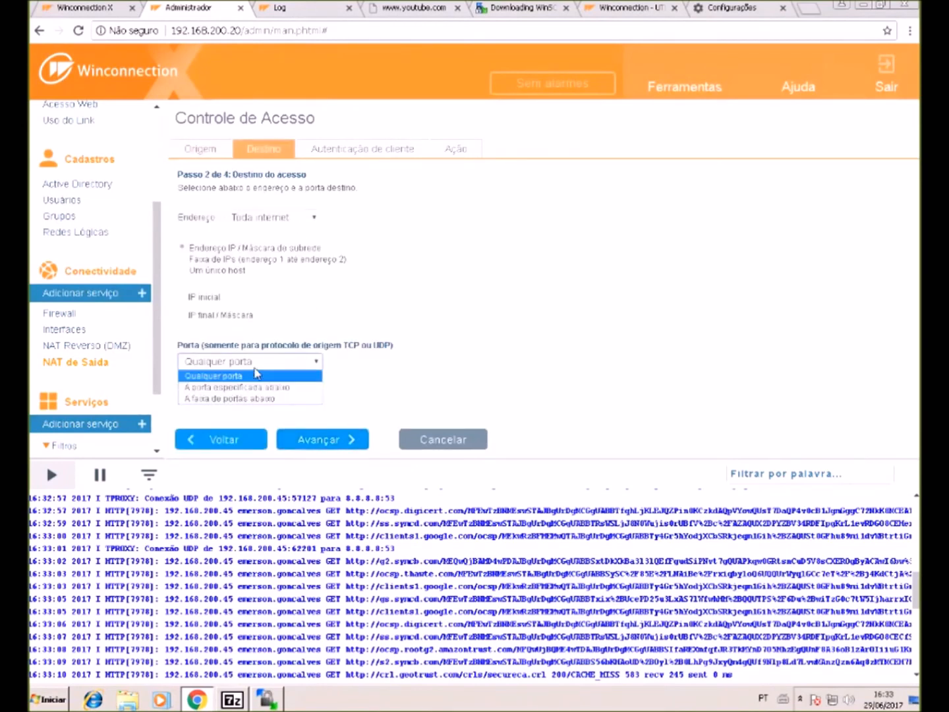
click(198, 150)
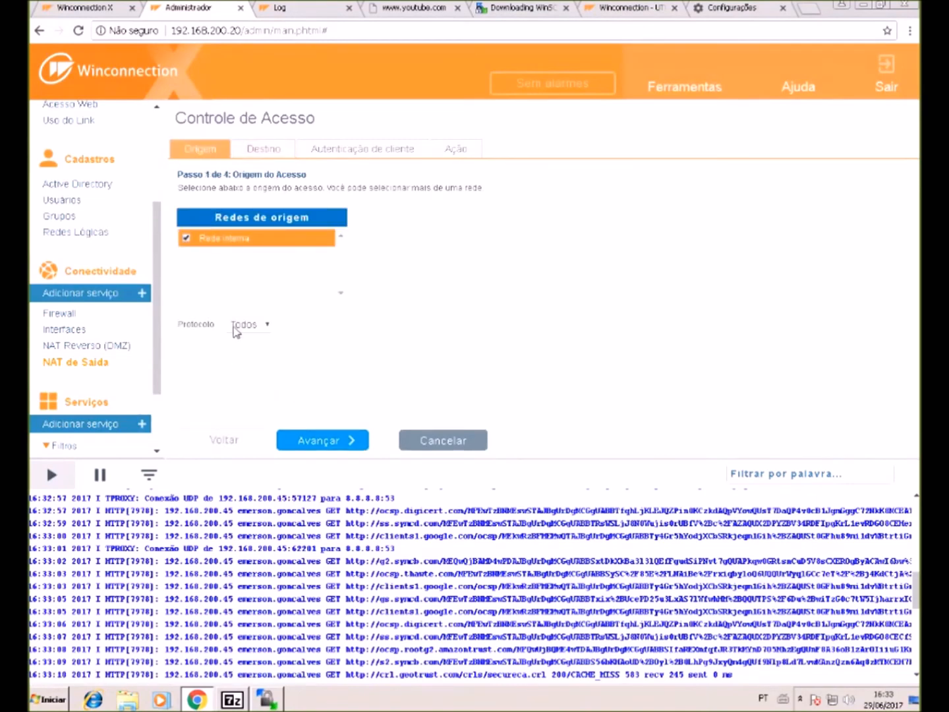
click(239, 324)
click(239, 363)
- Set the rule's destination port to the specified port 443
click(257, 149)
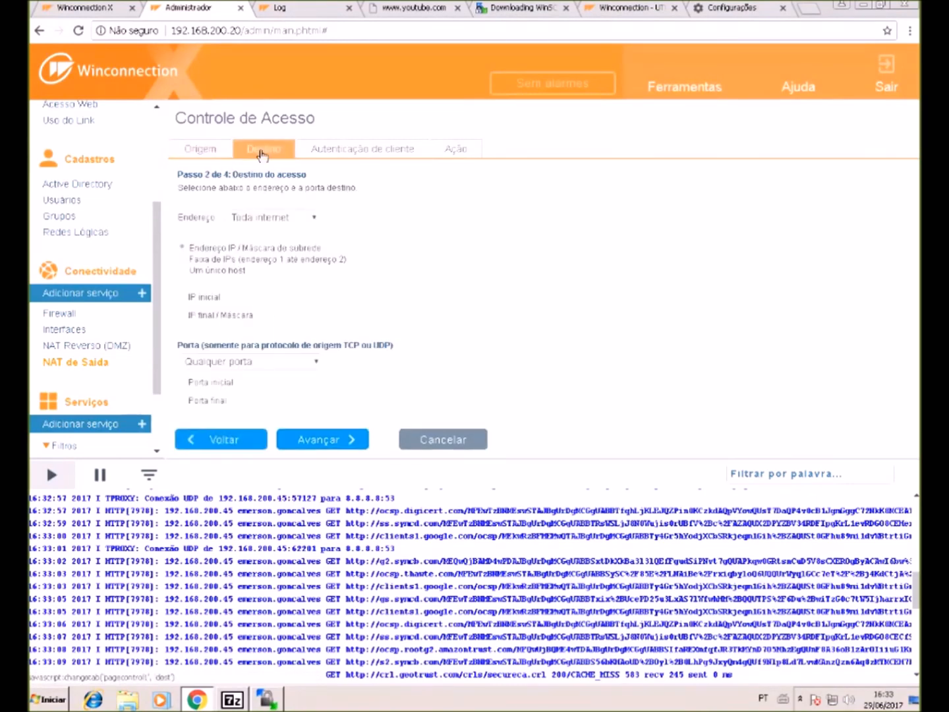
click(272, 362)
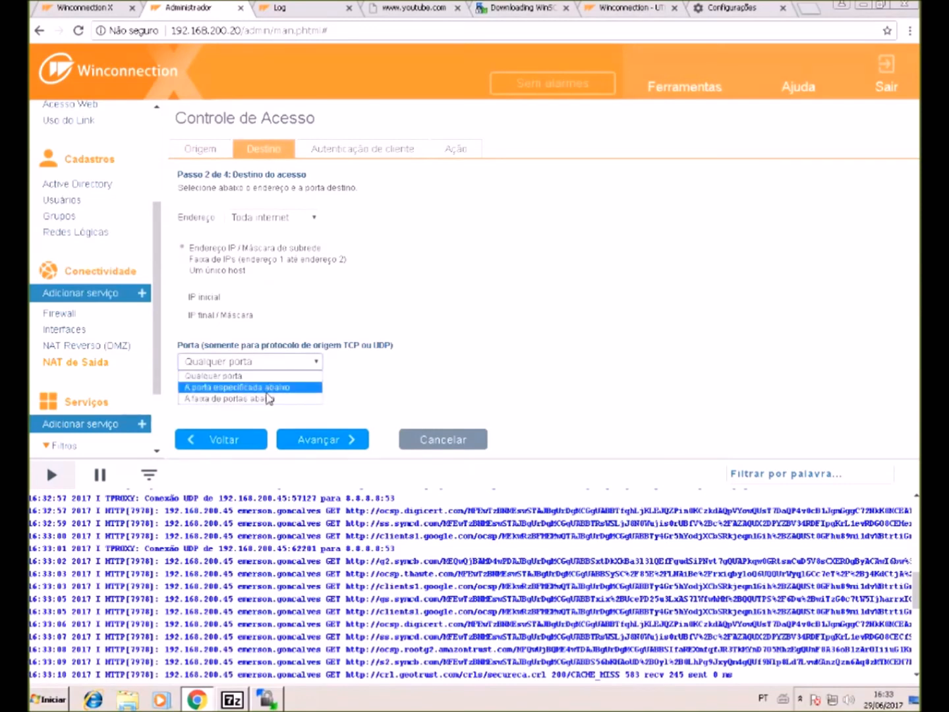
click(268, 389)
click(281, 367)
click(281, 386)
click(289, 382)
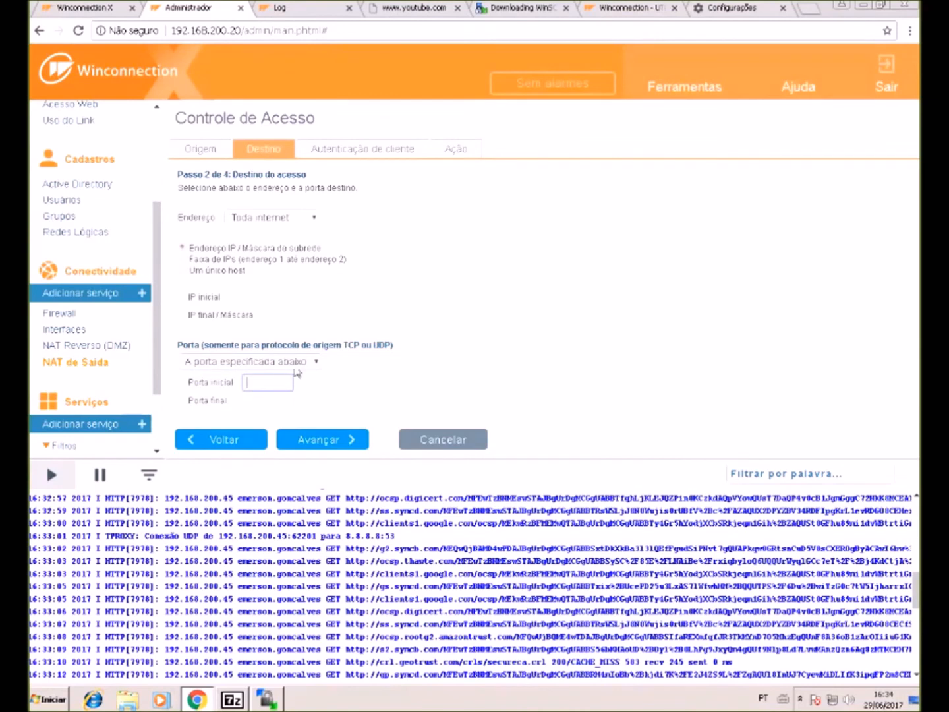
text(443)
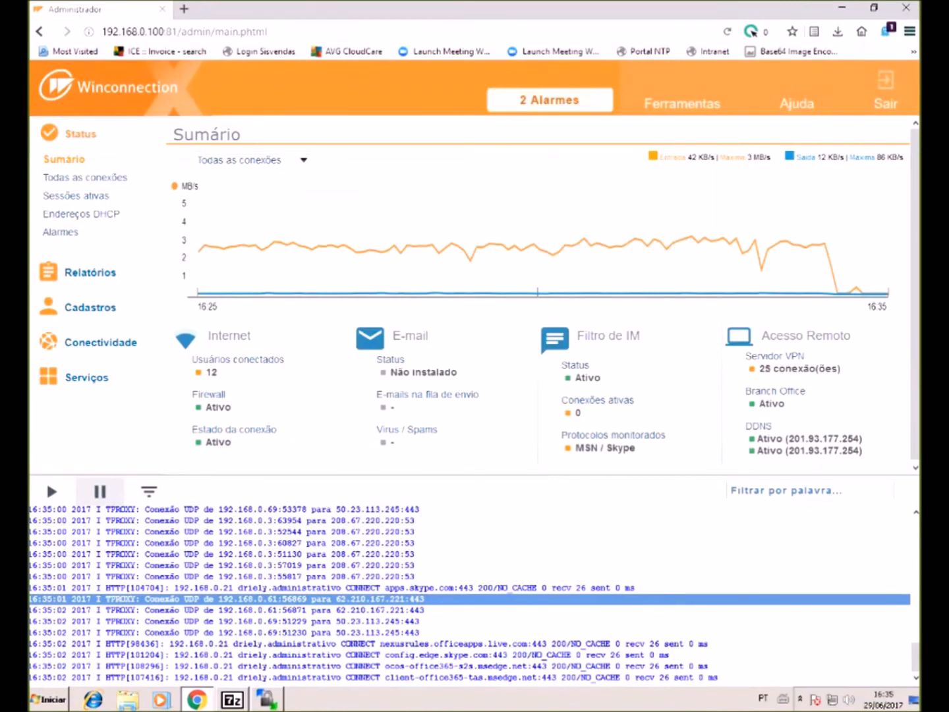
drag(333, 610, 43, 600)
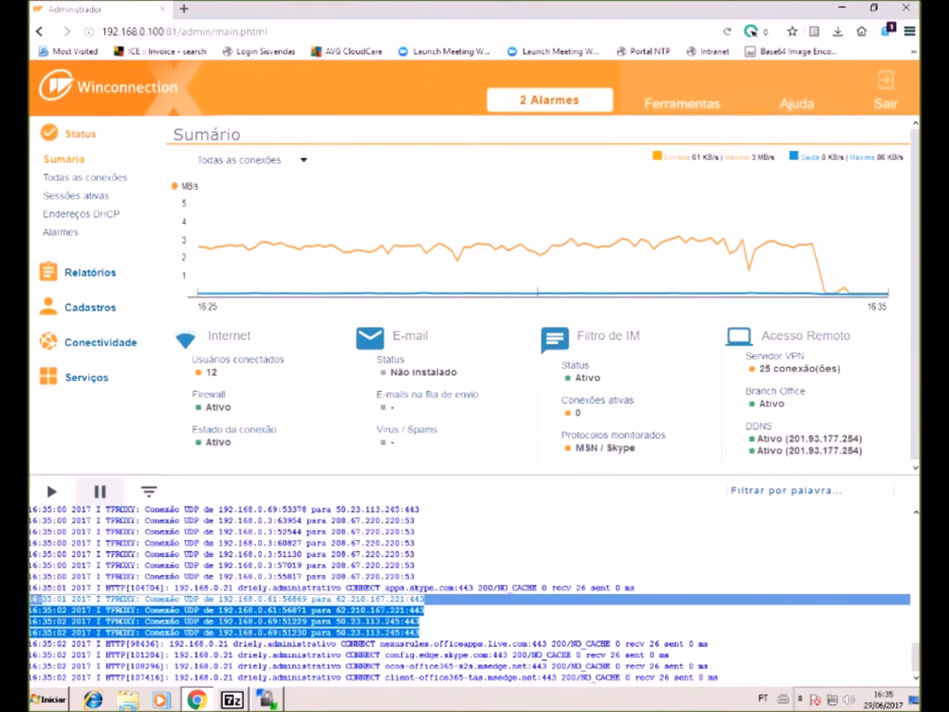
click(46, 610)
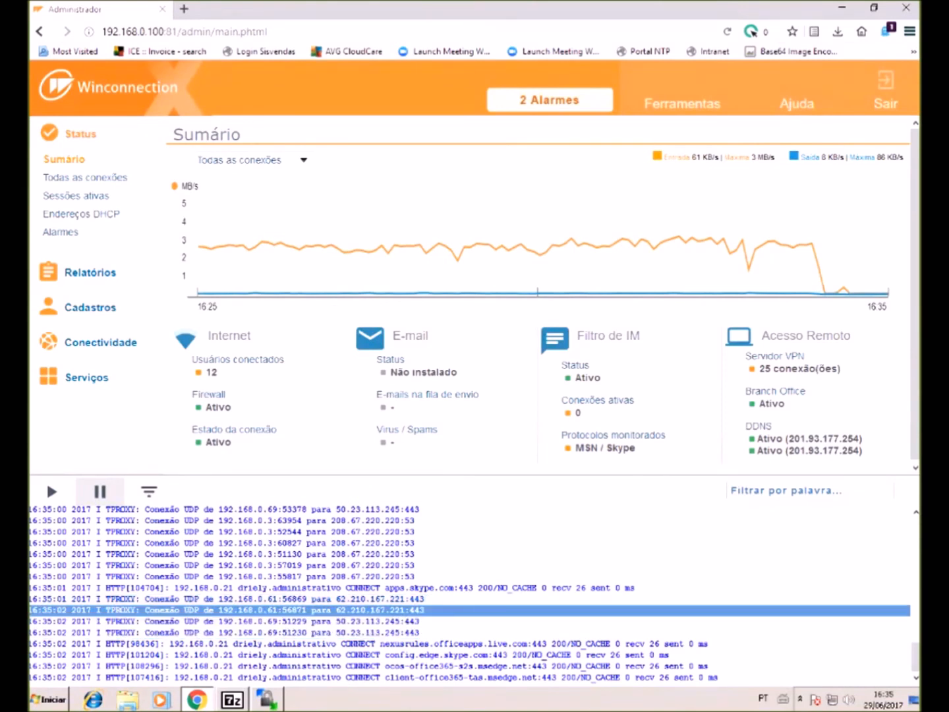
drag(41, 599, 419, 633)
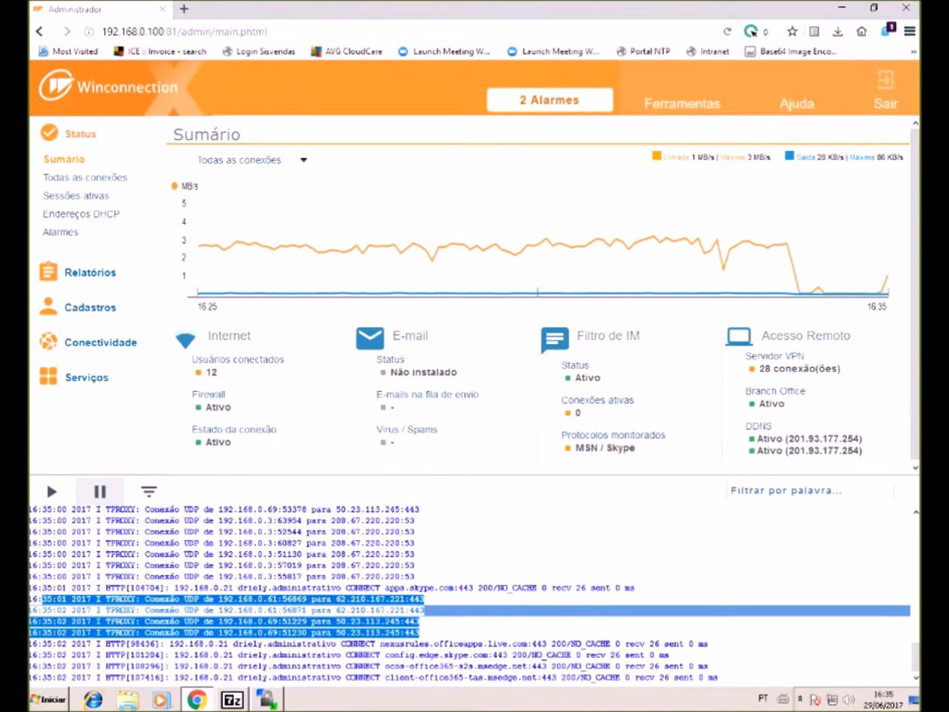
mouse_move(784, 701)
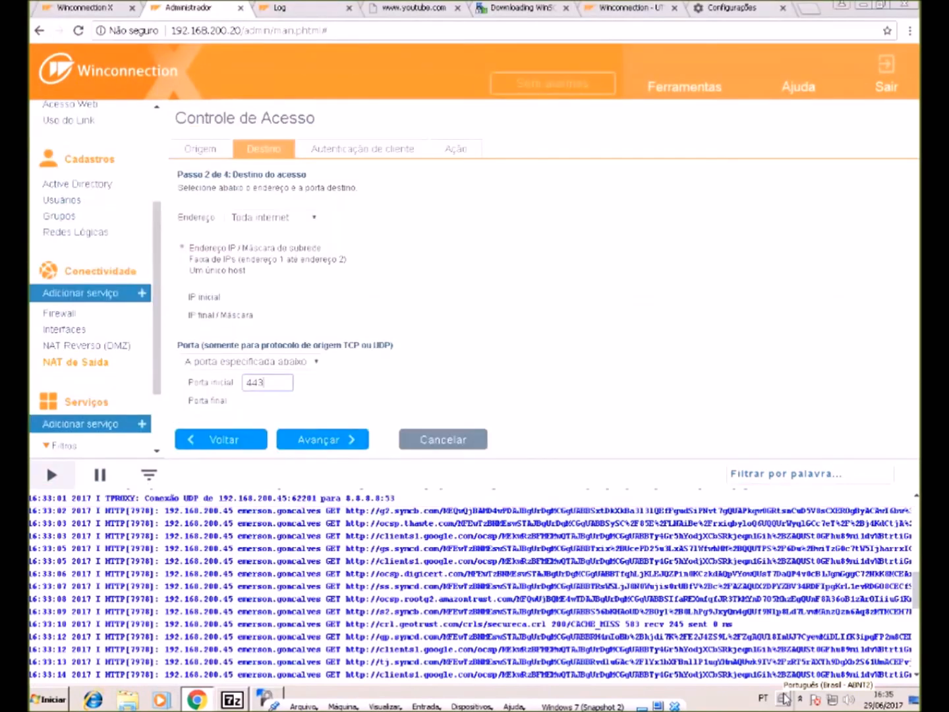
- Finish the UDP 443 rule as Bloquear o acesso and set Acessos não listados to Permitir
click(319, 440)
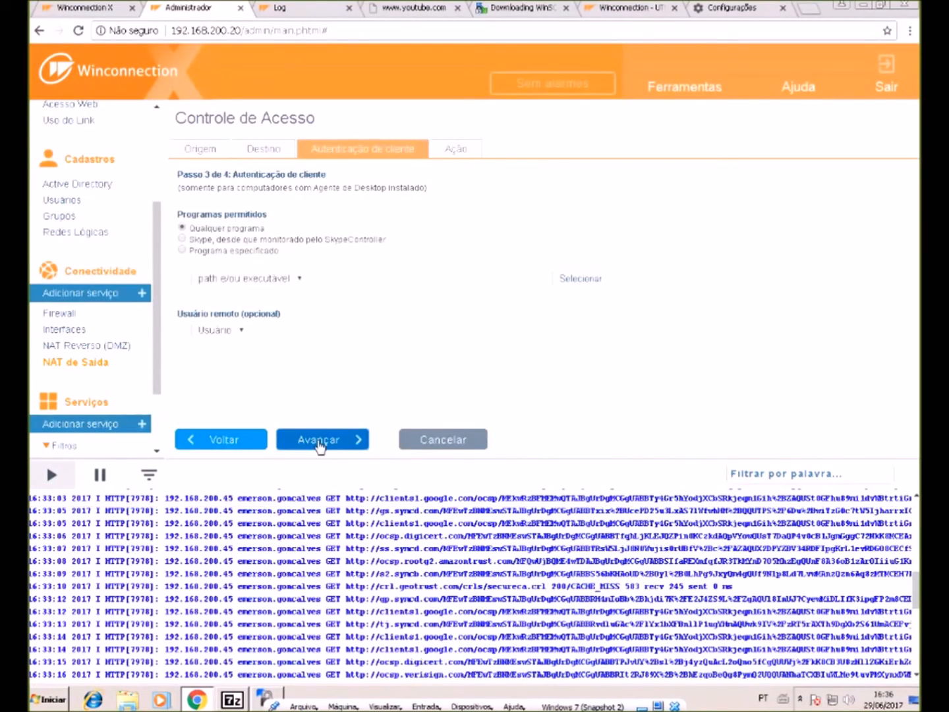
click(320, 441)
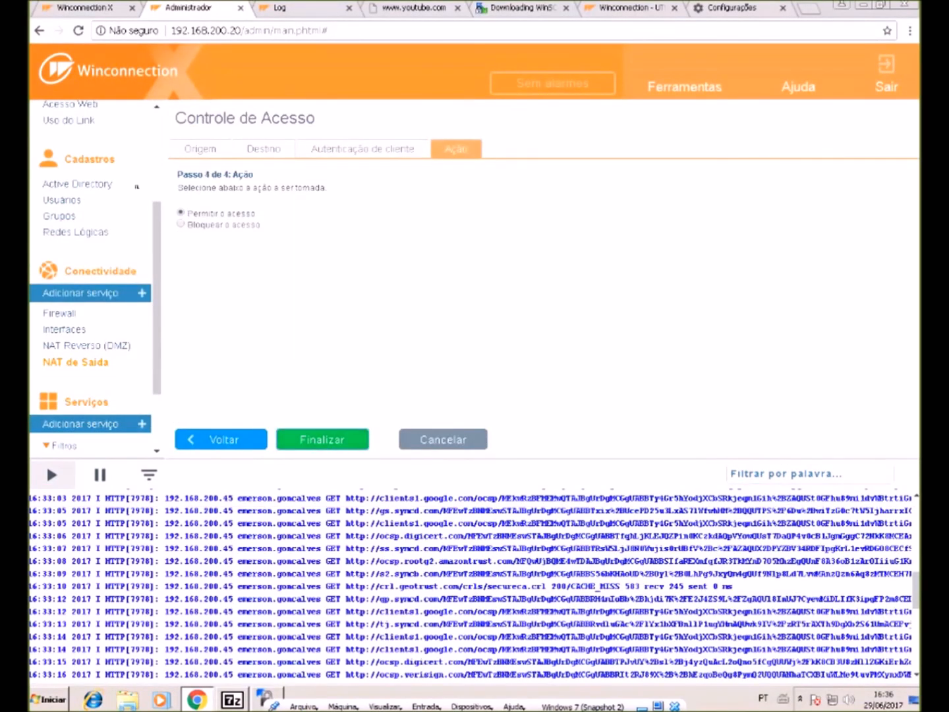
click(183, 224)
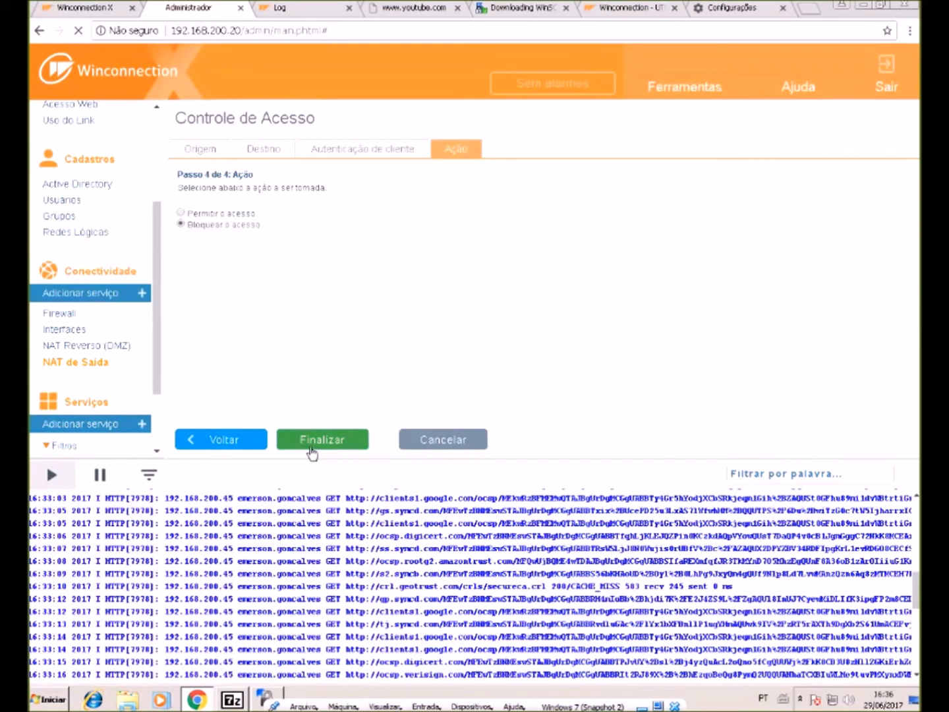
click(310, 441)
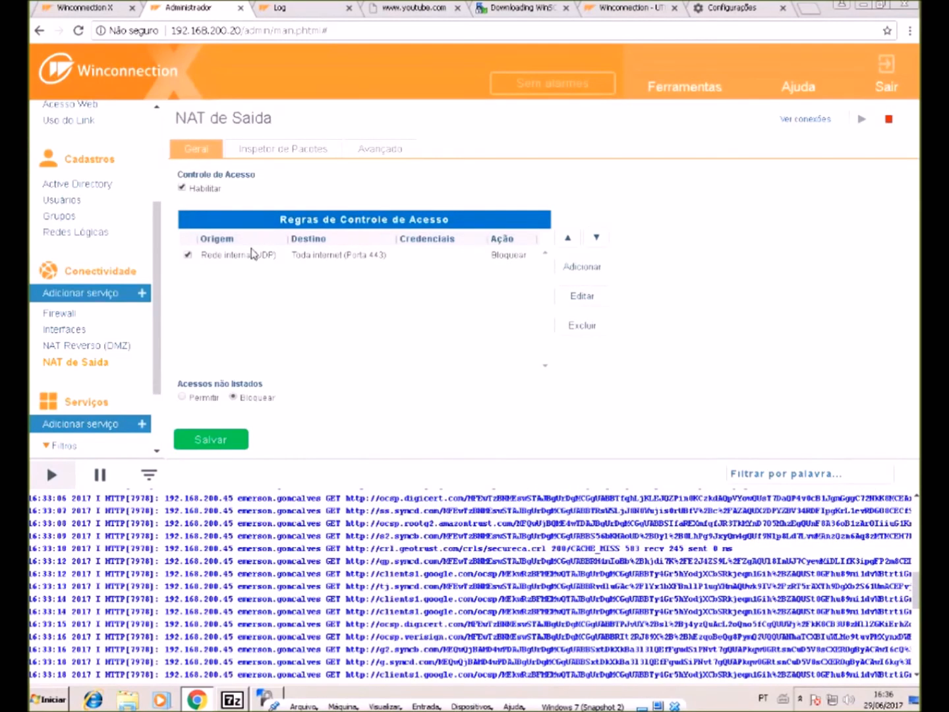
click(198, 396)
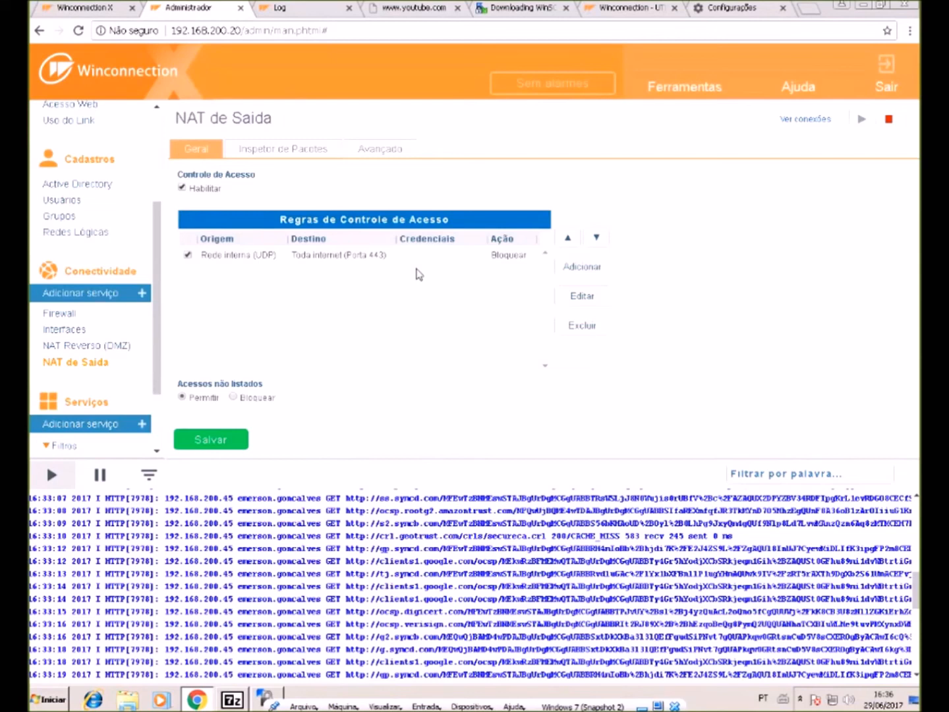
- Start a new rule from Rede interna limited to the program *\teamviewer.exe
click(386, 257)
click(582, 266)
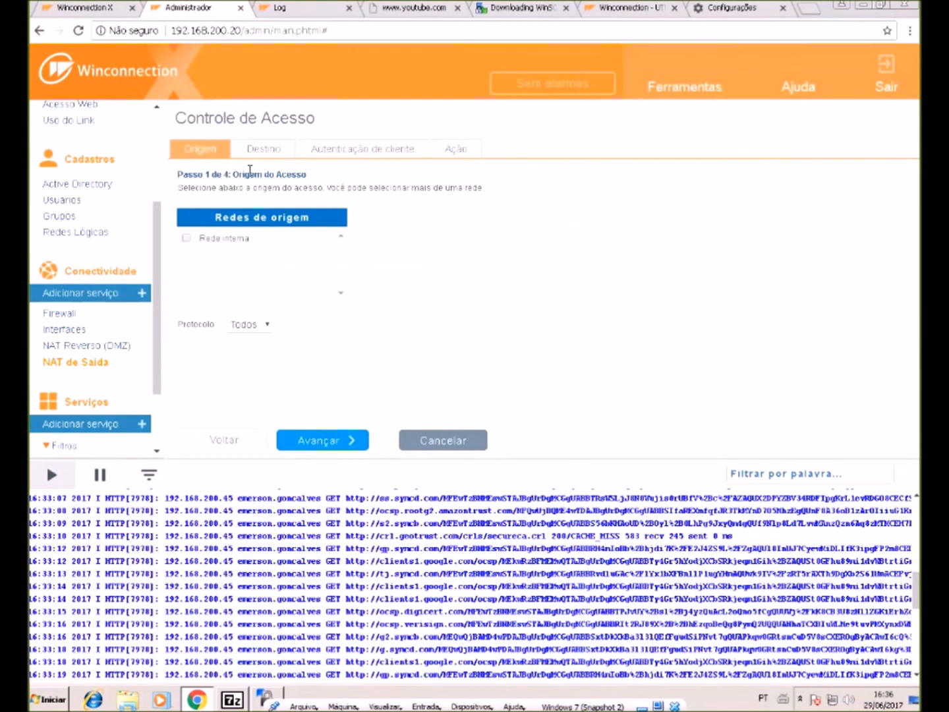
click(248, 240)
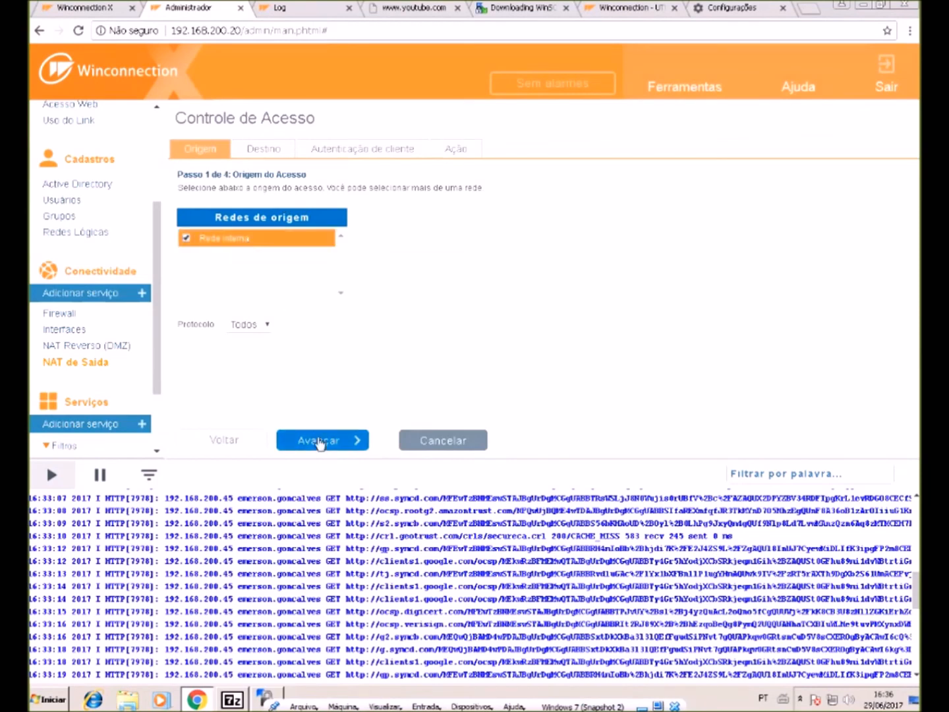
click(322, 440)
click(328, 442)
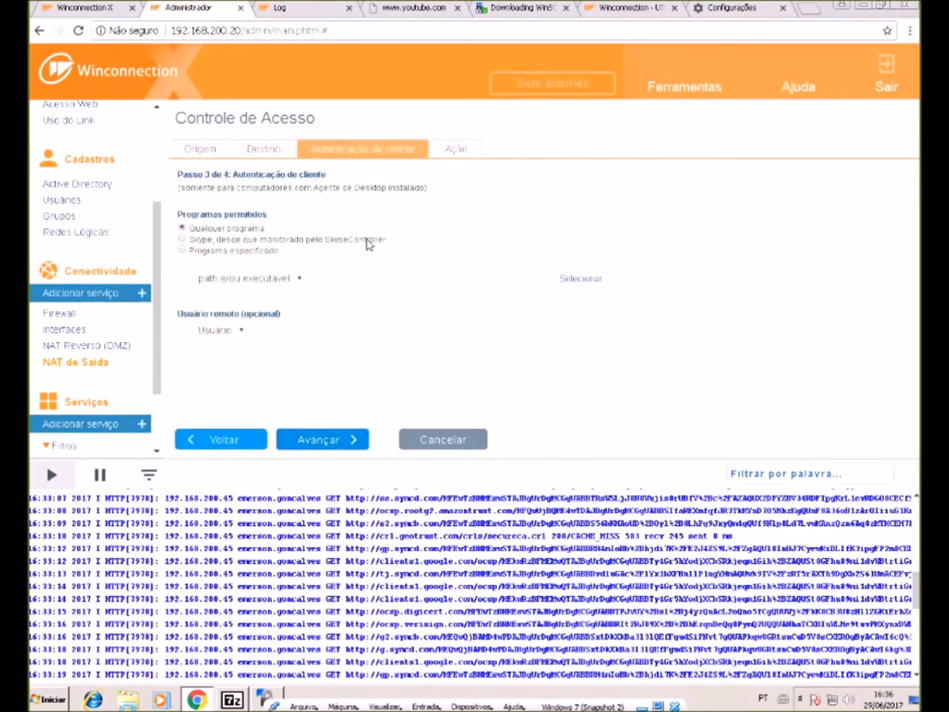
click(274, 256)
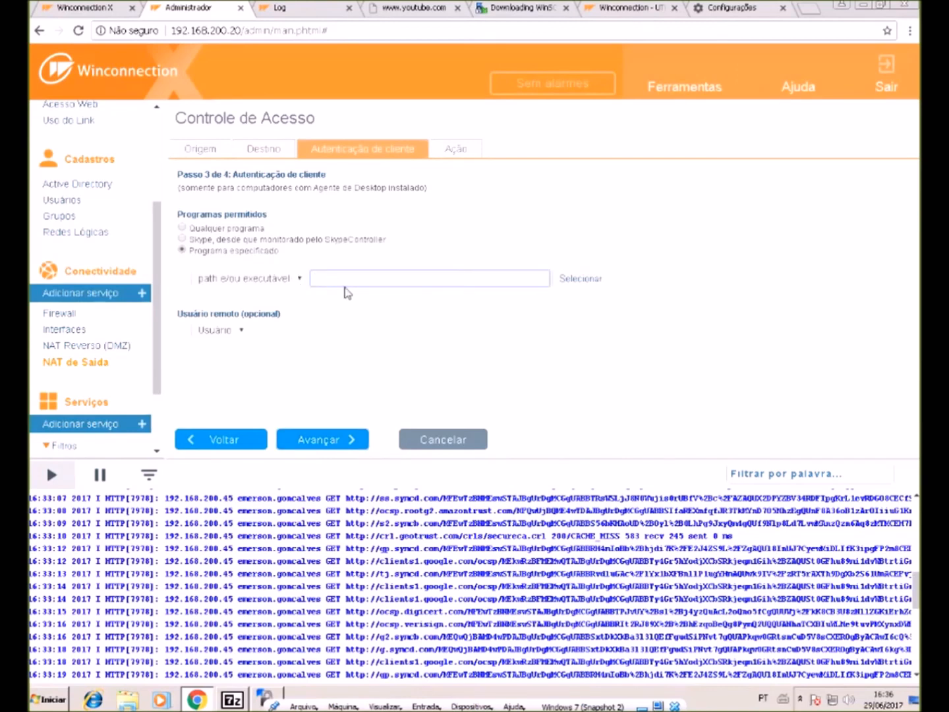
text(*\teamviewer.exe)
- Make the teamviewer.exe rule Bloquear o acesso, finish it and save the NAT changes
click(356, 446)
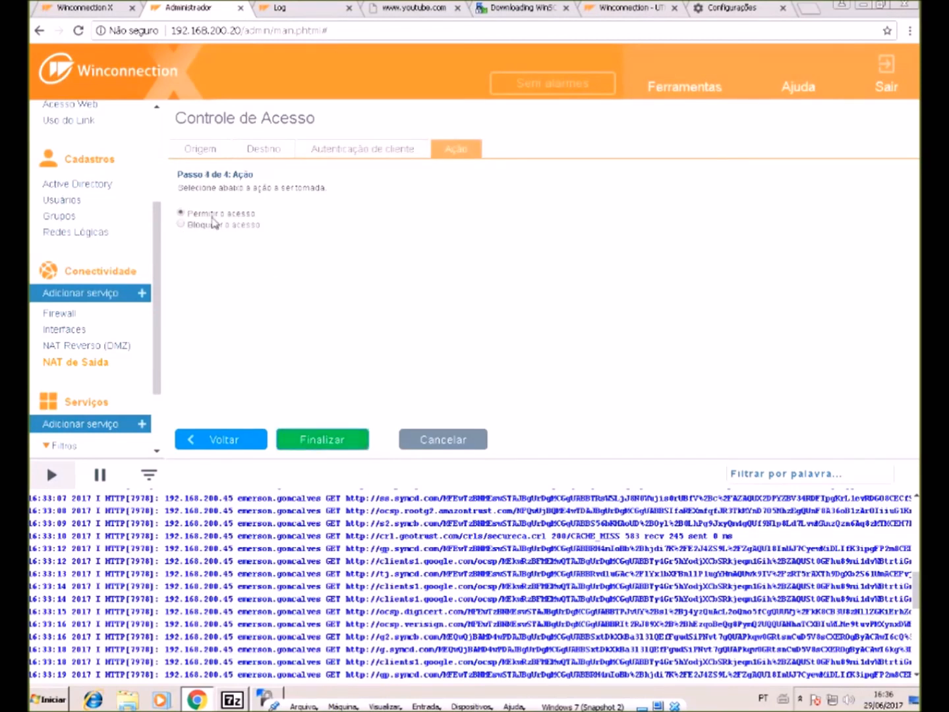
click(206, 225)
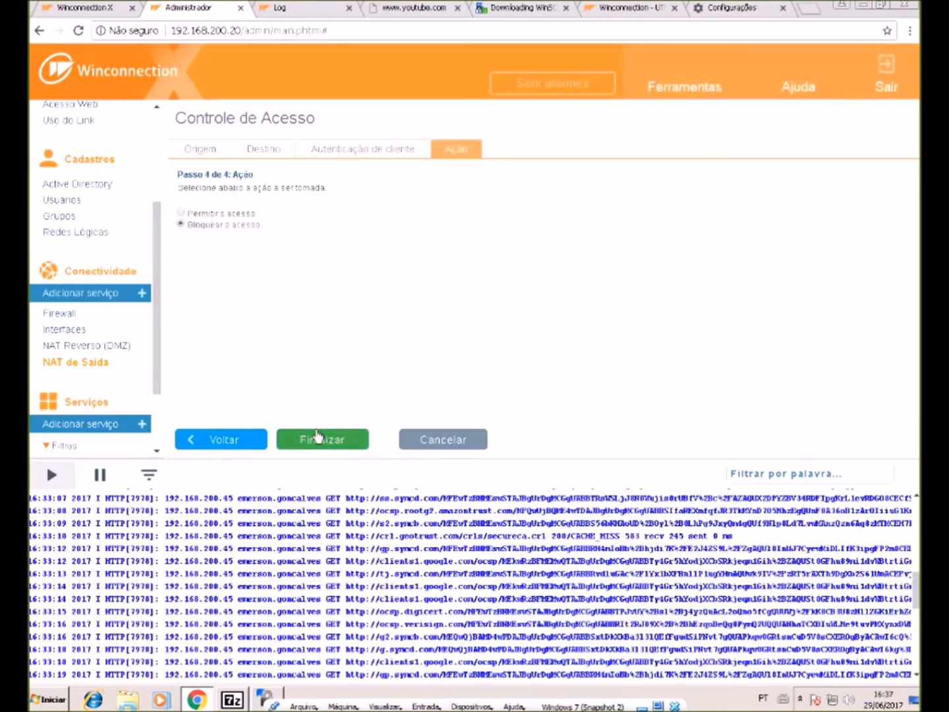
click(317, 438)
click(221, 451)
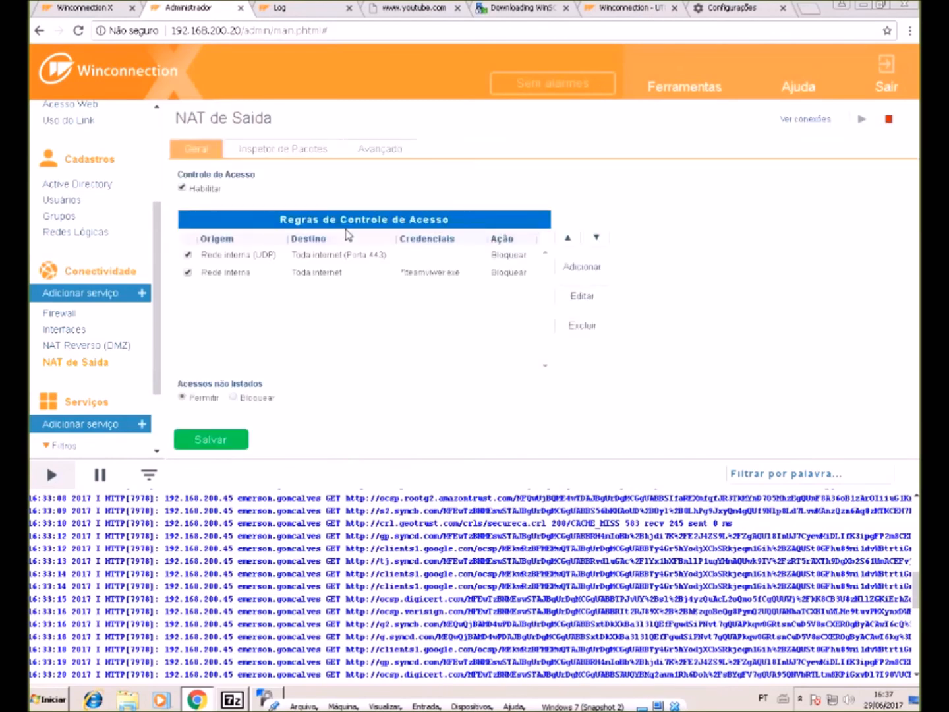
click(428, 277)
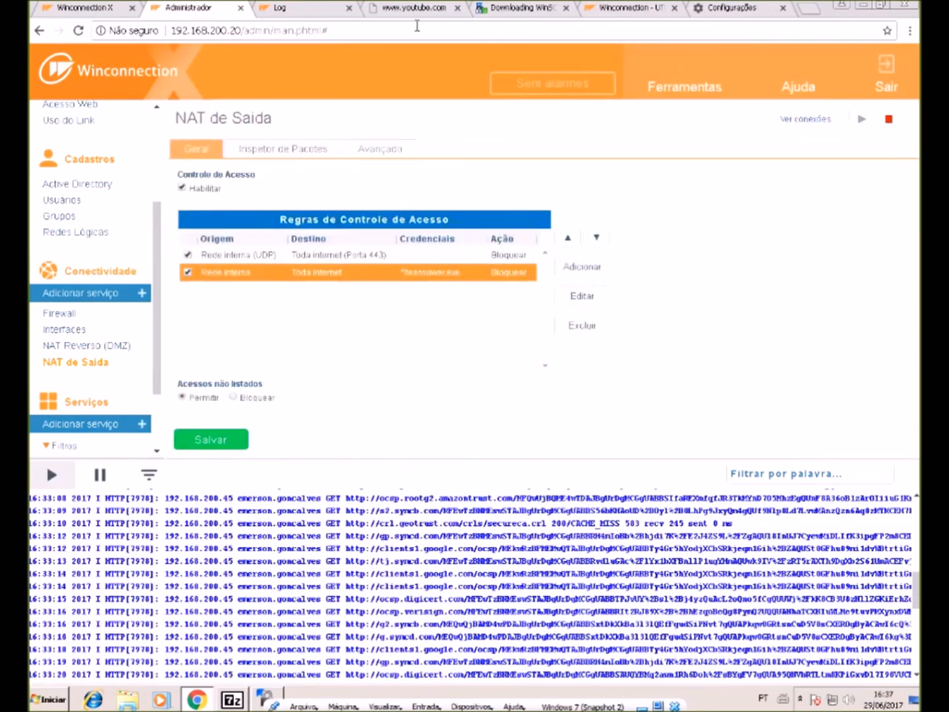
- Run the downloaded Winco TeamViewer support tool, allow it, then return to the admin page
click(745, 9)
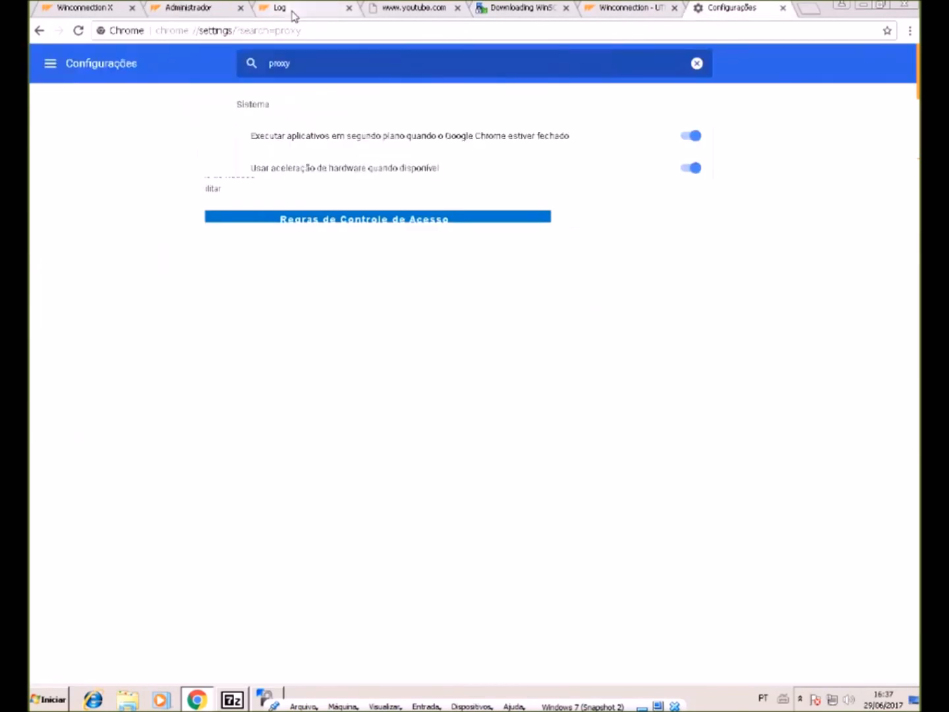
click(299, 31)
text(q)
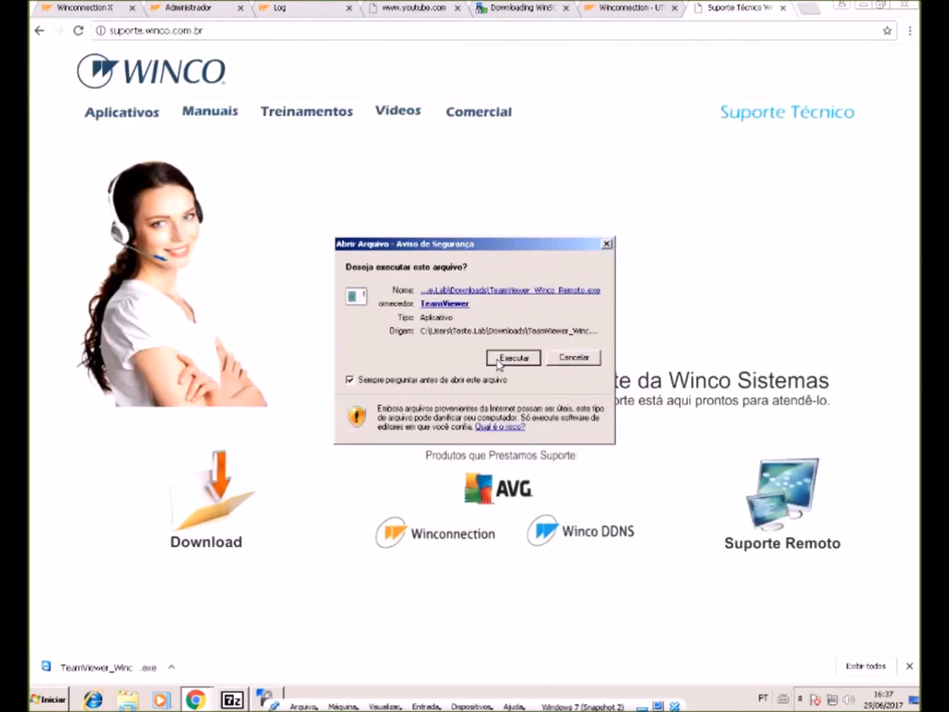
click(498, 362)
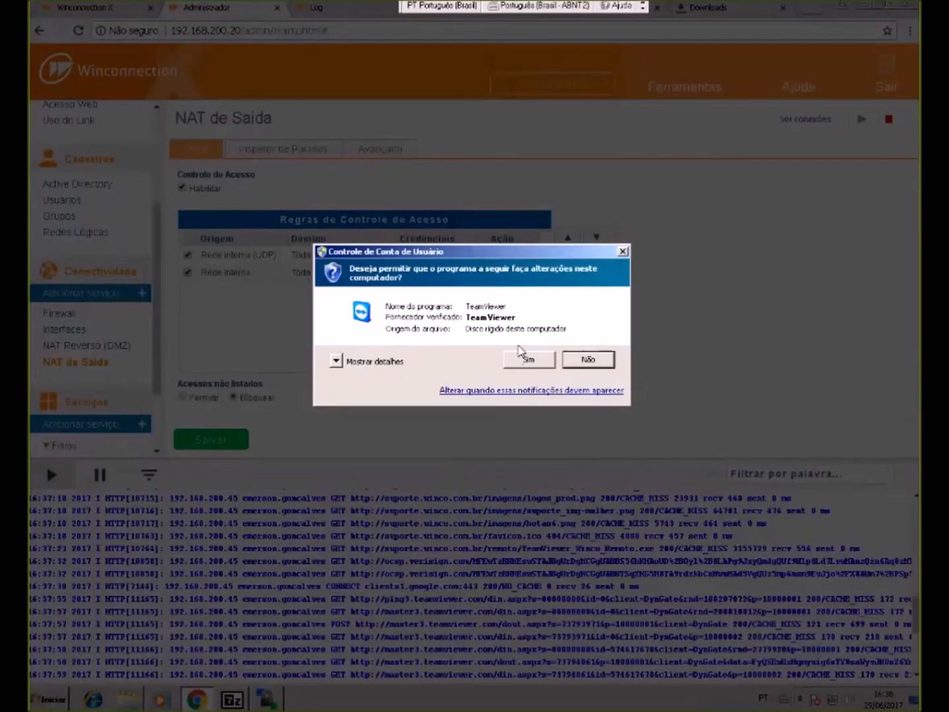
click(530, 359)
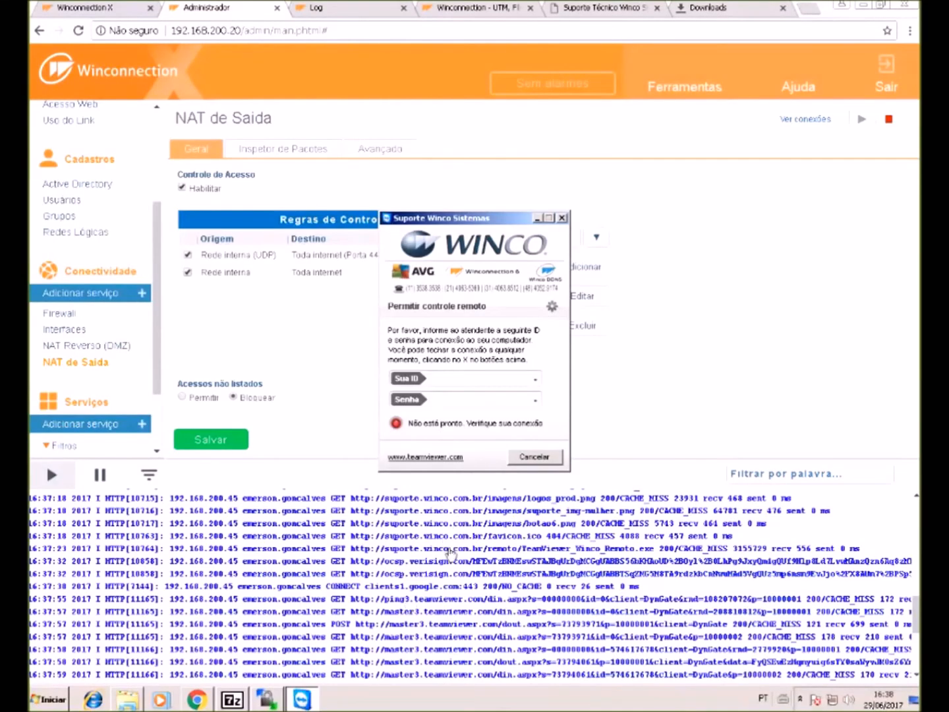
click(449, 624)
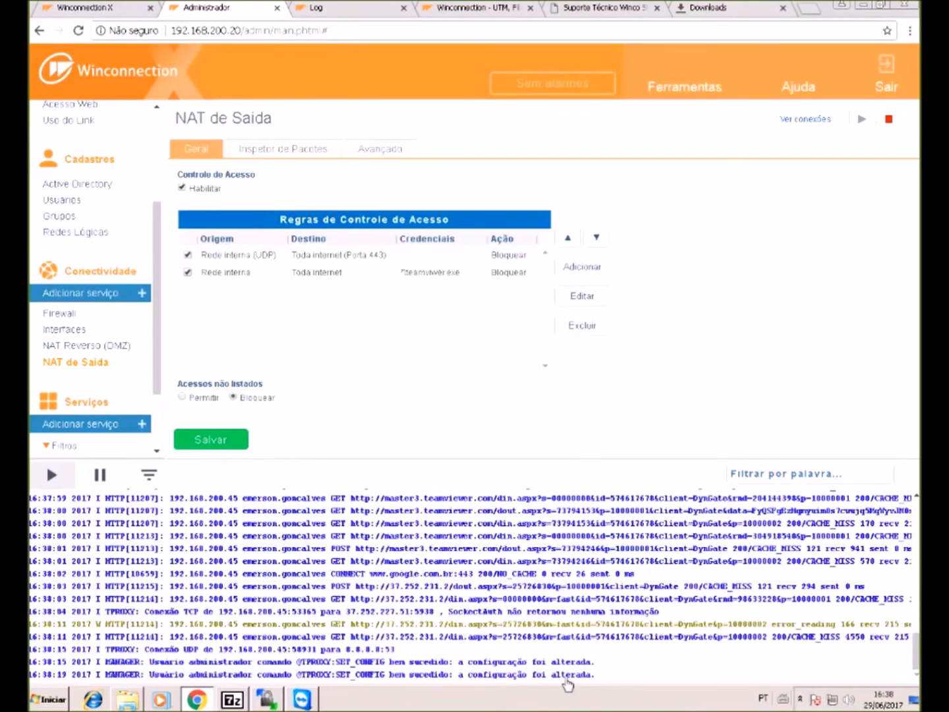
- Reactivate the WTM agent under Outro Servidor at 192.168.200.20
click(800, 699)
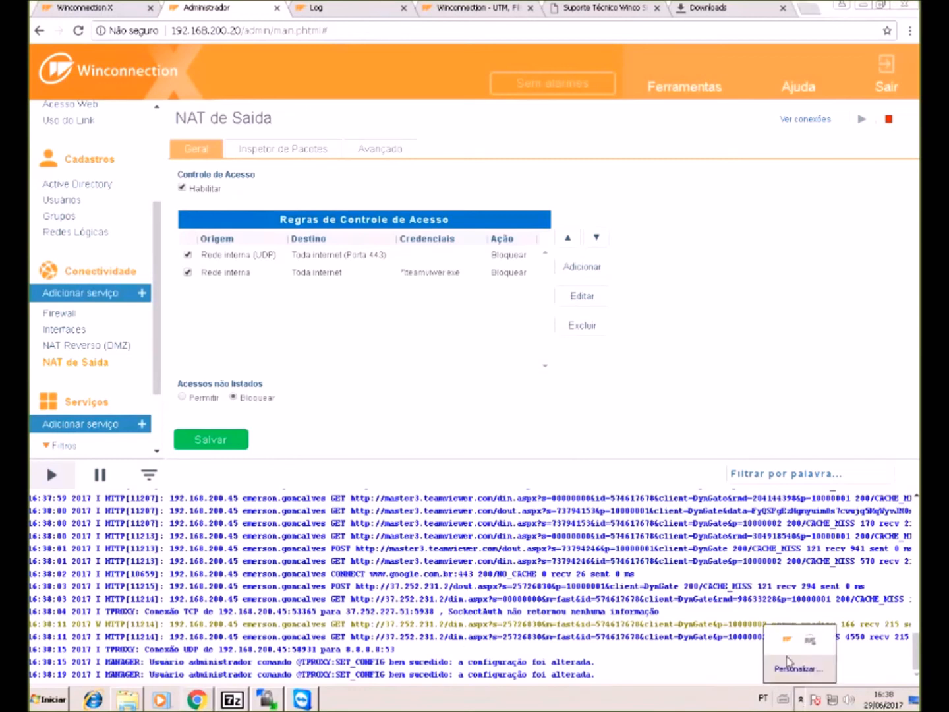
right_click(810, 640)
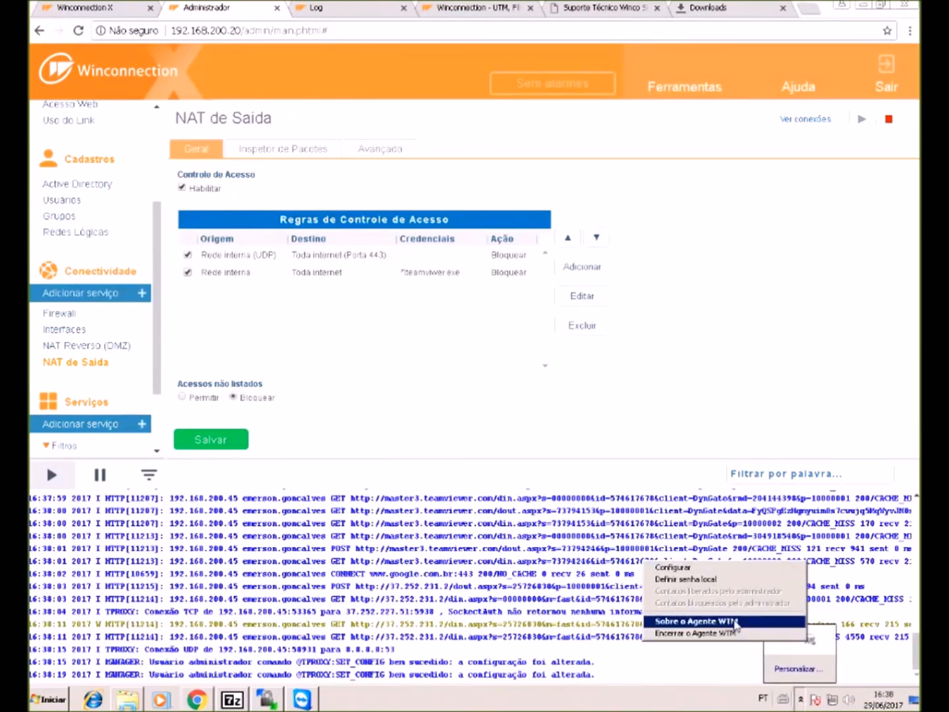
click(707, 566)
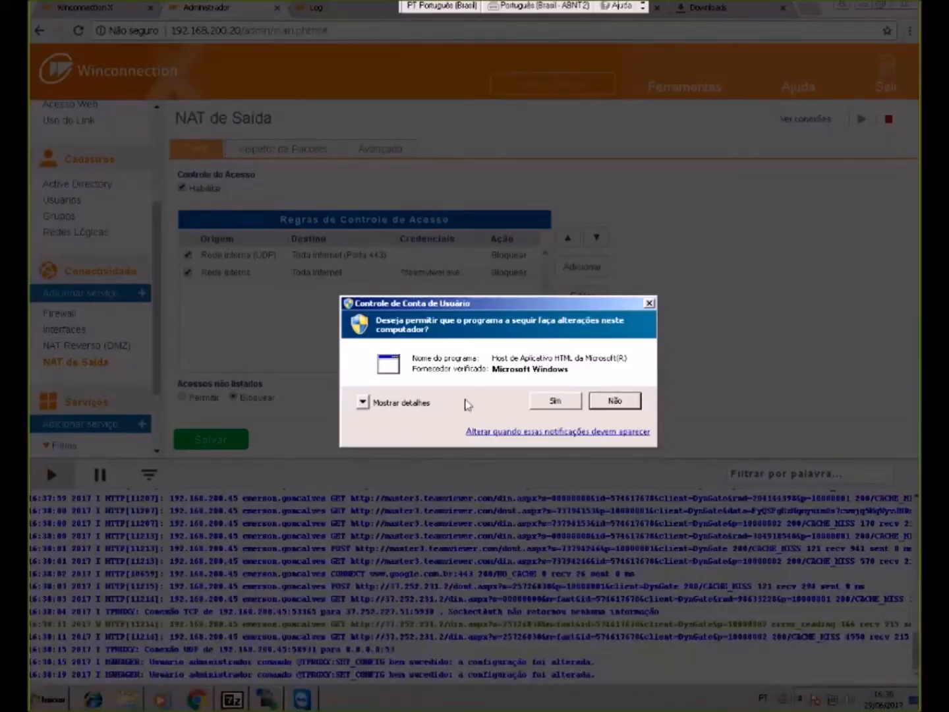
click(538, 404)
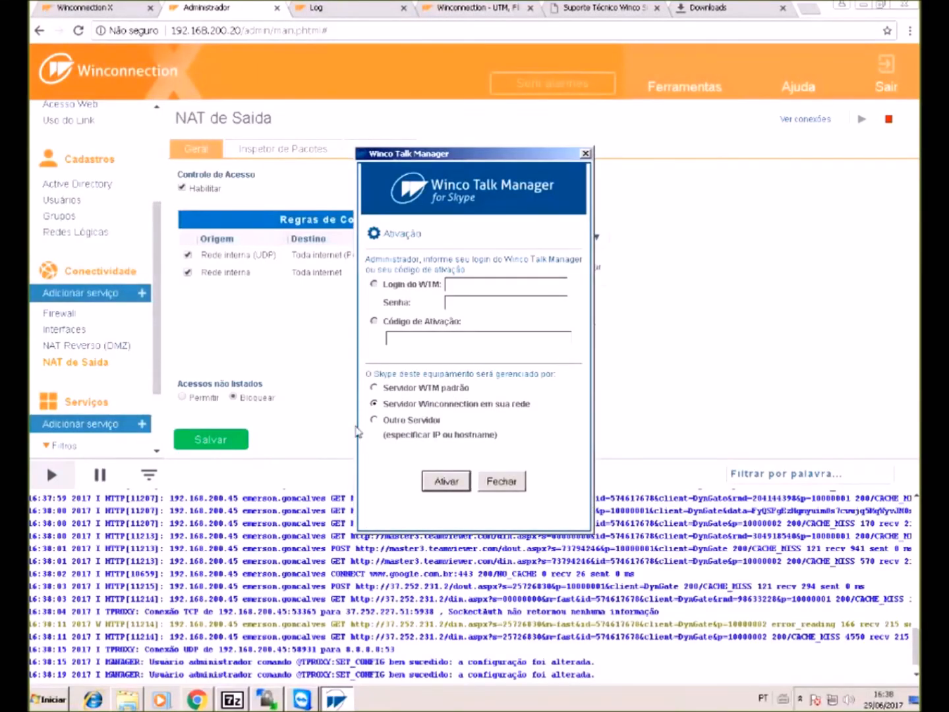
click(374, 420)
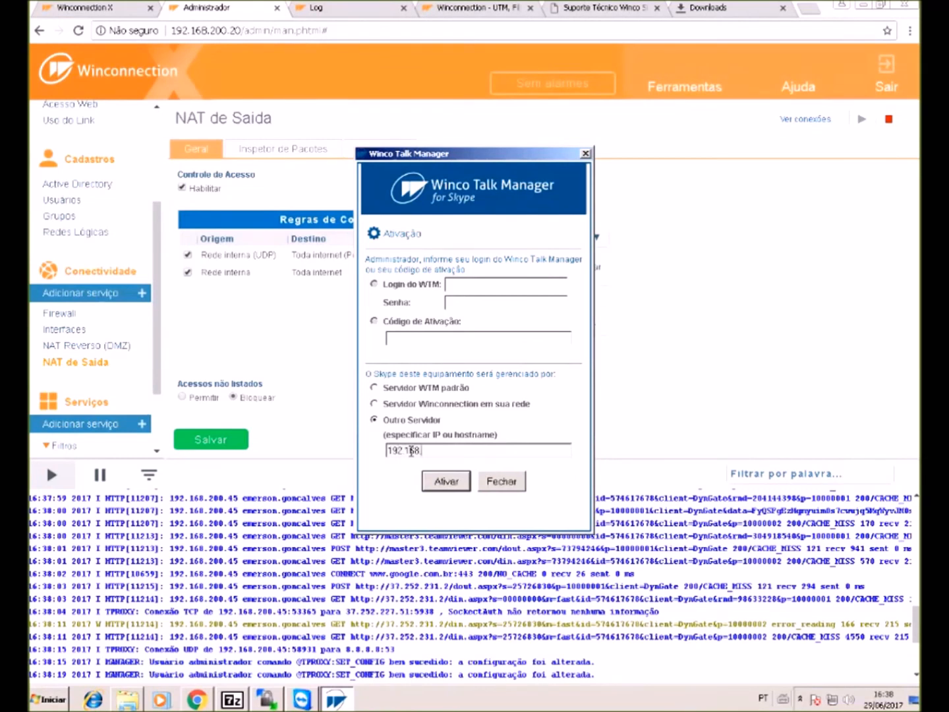
text(192.168.200.20)
click(461, 481)
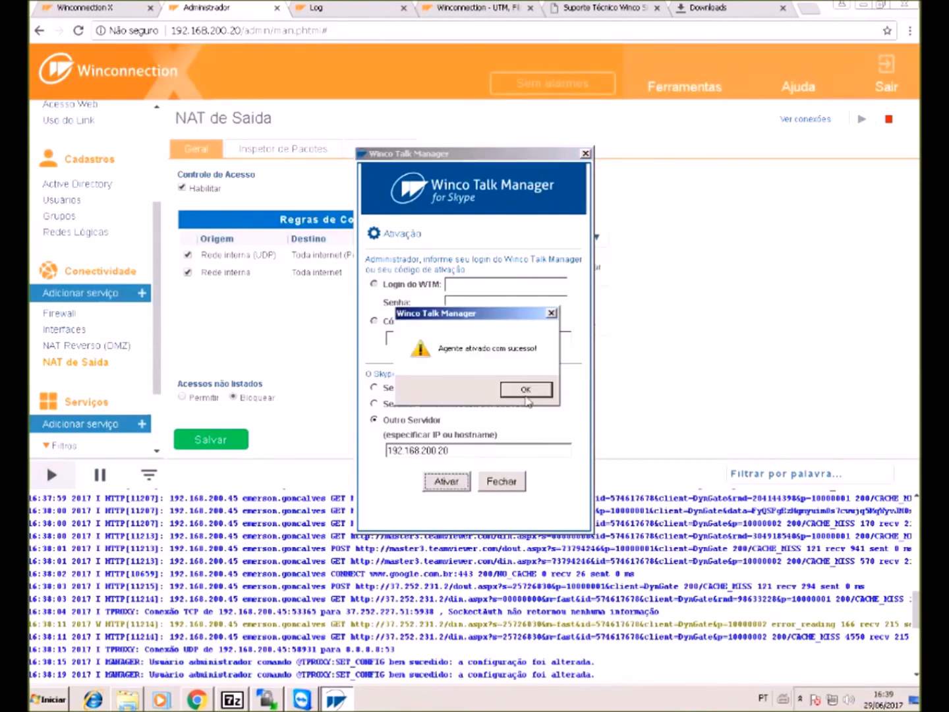
click(526, 395)
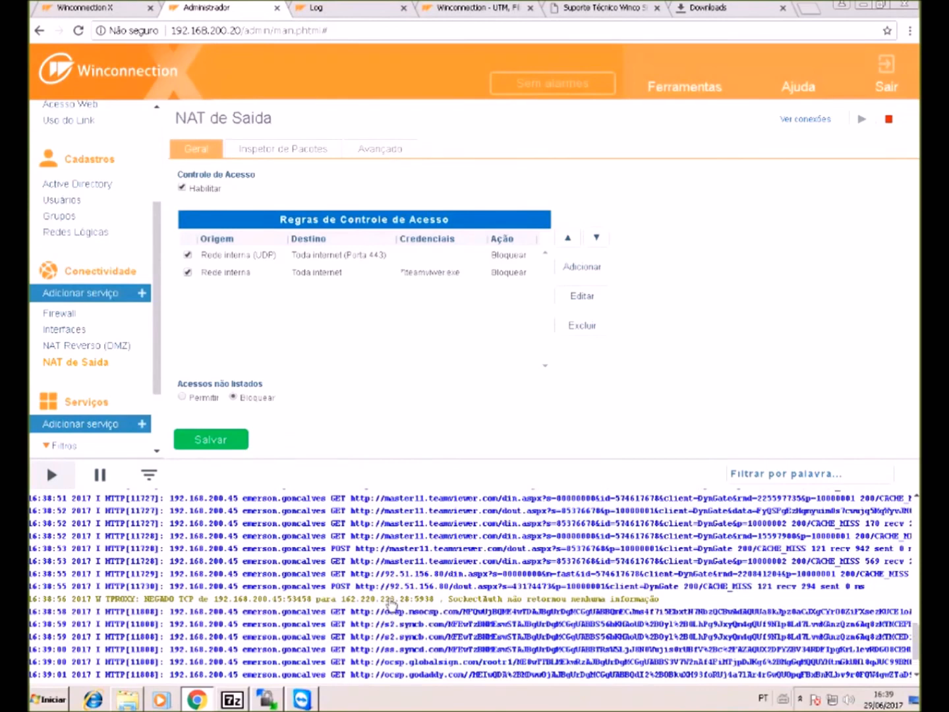
drag(392, 606, 437, 606)
triple_click(431, 607)
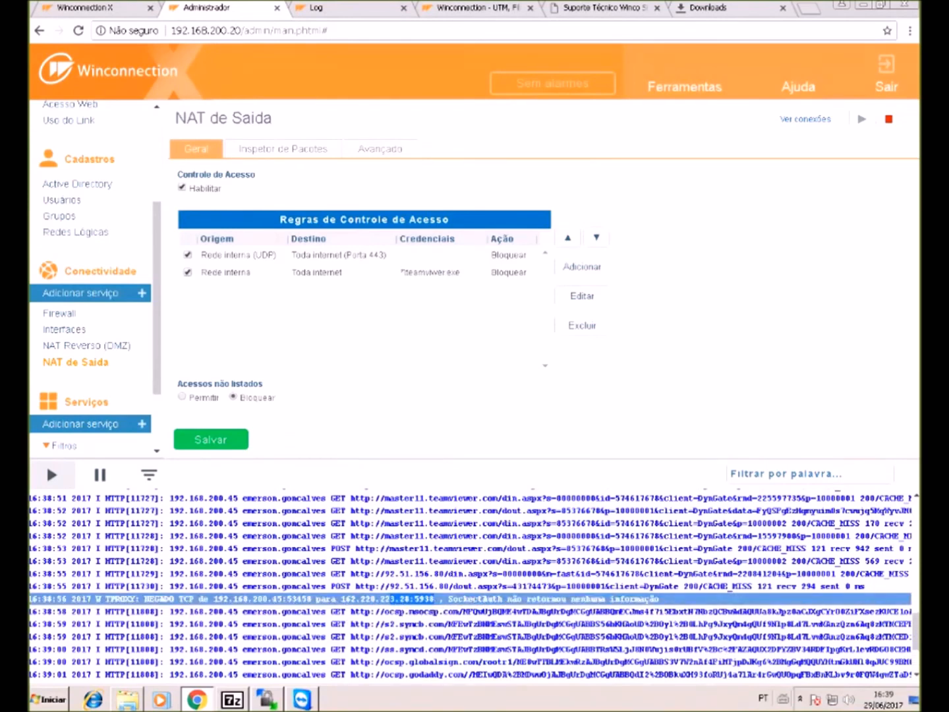
mouse_move(303, 697)
scroll(417, 656, down, 4)
scroll(405, 652, up, 4)
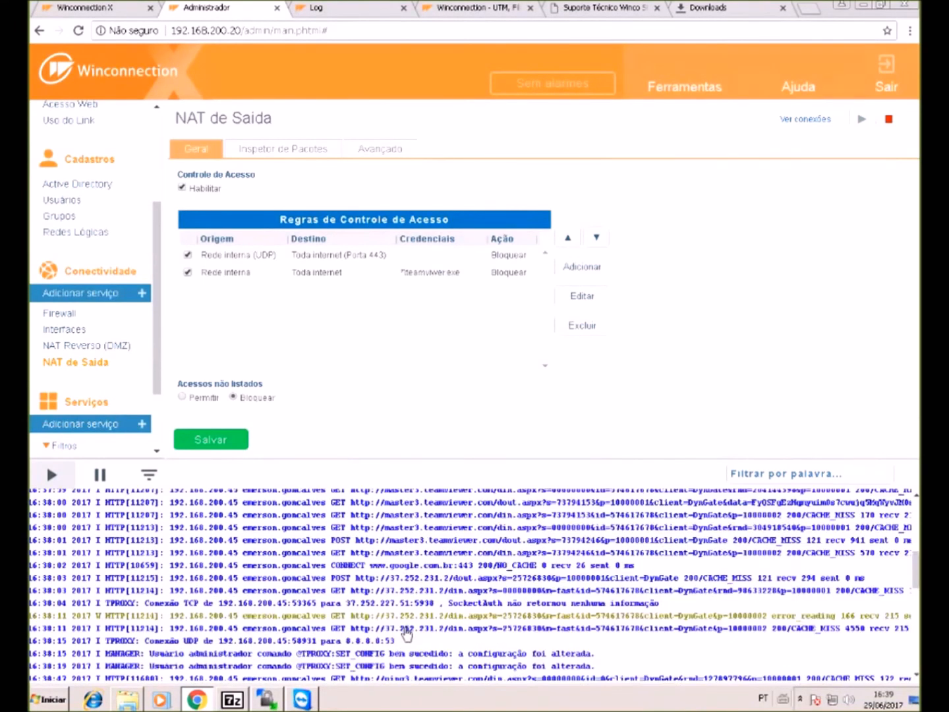
scroll(407, 634, up, 3)
drag(378, 562, 521, 566)
click(519, 566)
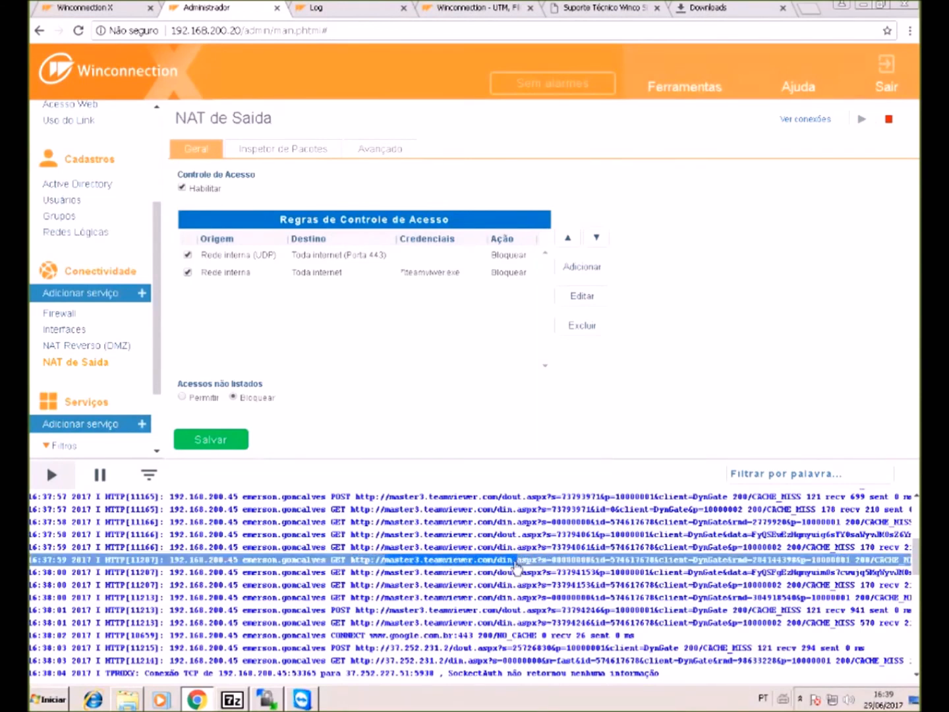
click(304, 701)
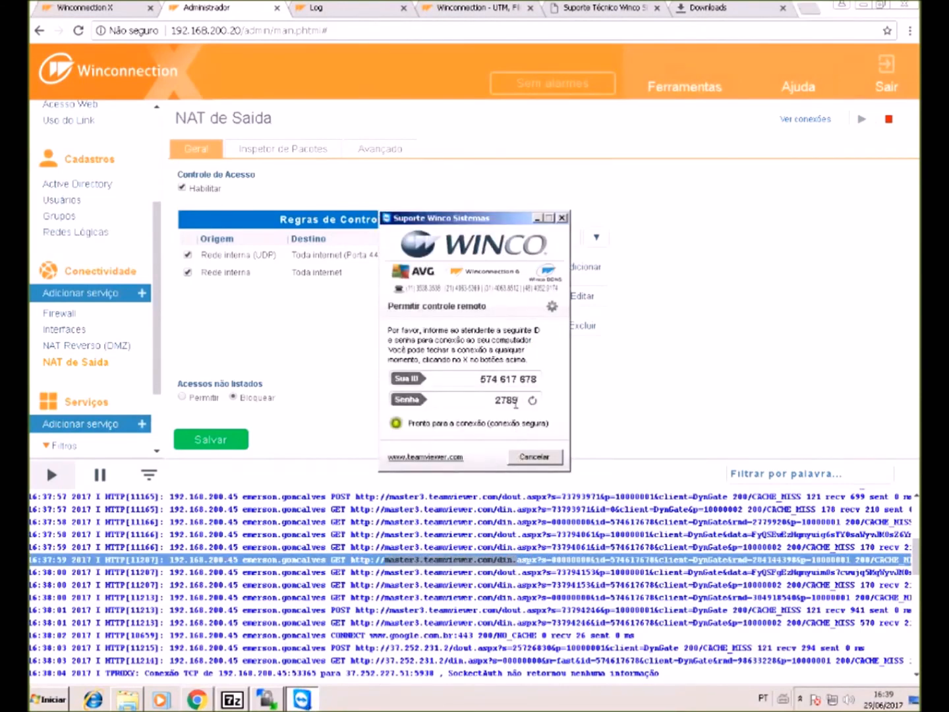
click(538, 218)
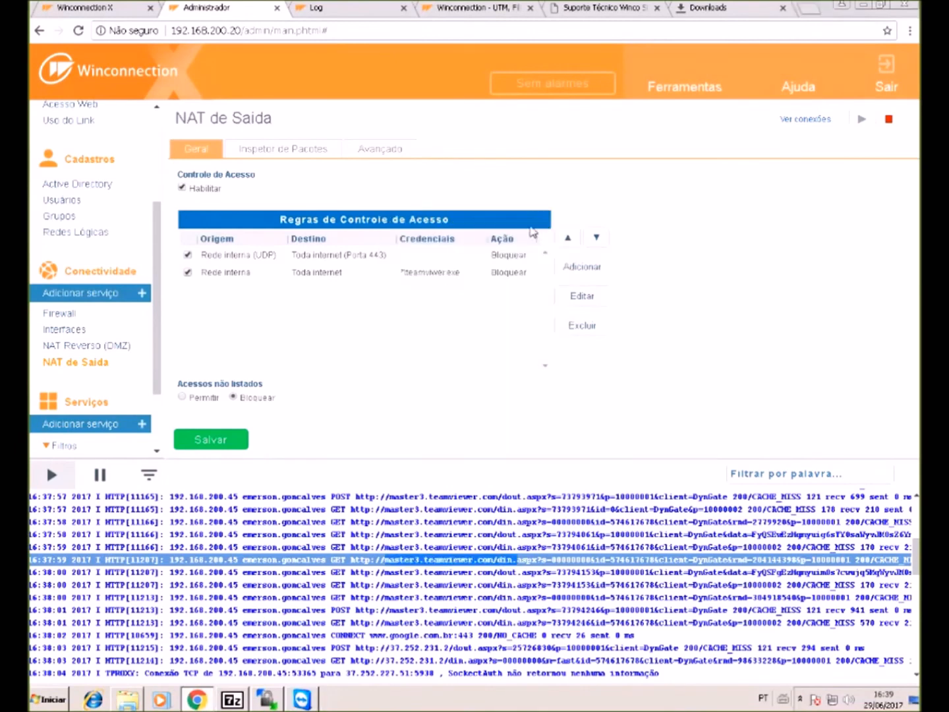
scroll(94, 413, down, 2)
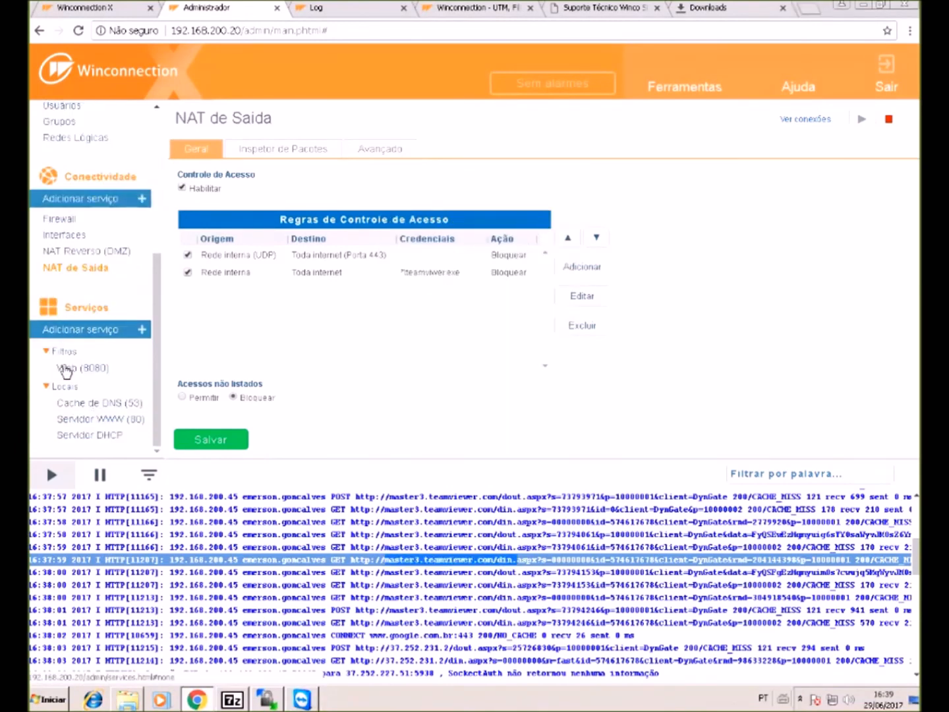
- In Web (8080) settings, choose URL with wildcards as the rule's destination type
click(80, 371)
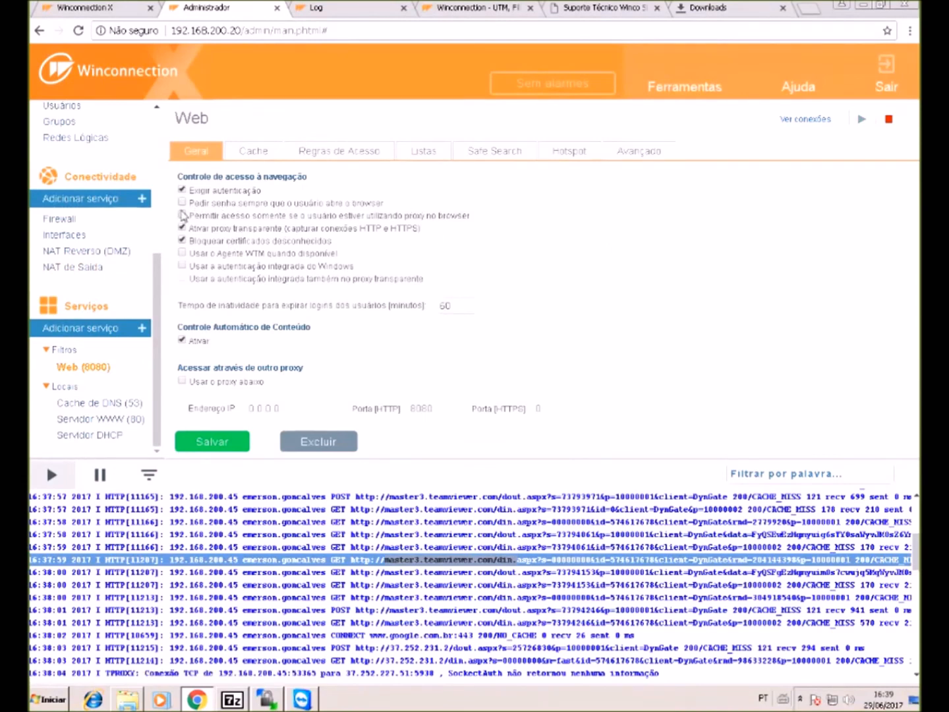
drag(174, 216, 265, 229)
click(430, 231)
drag(420, 231, 189, 232)
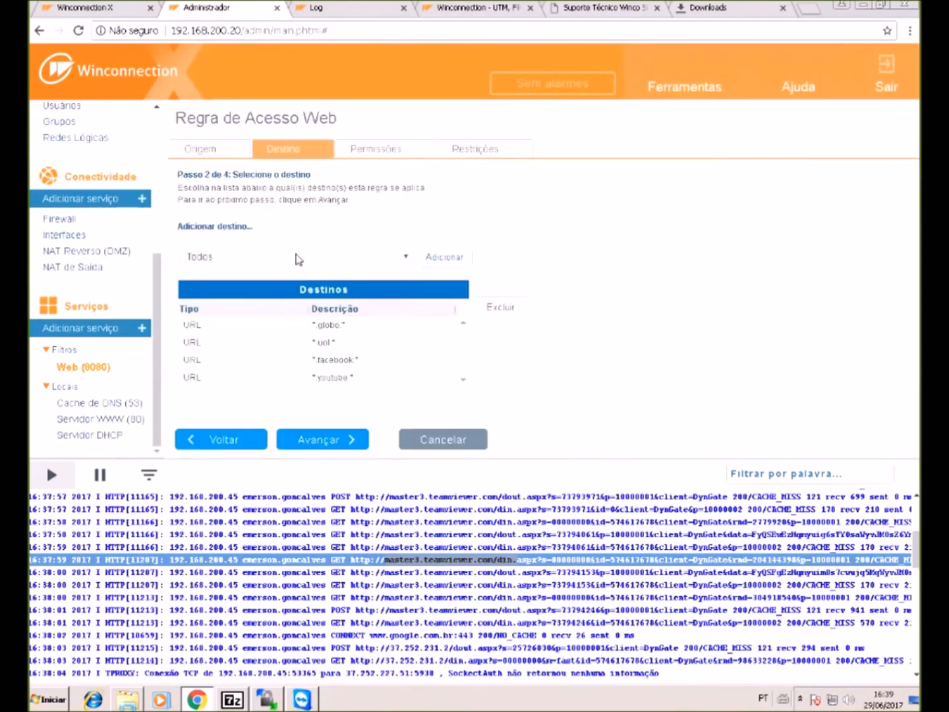
click(298, 260)
click(290, 278)
click(297, 281)
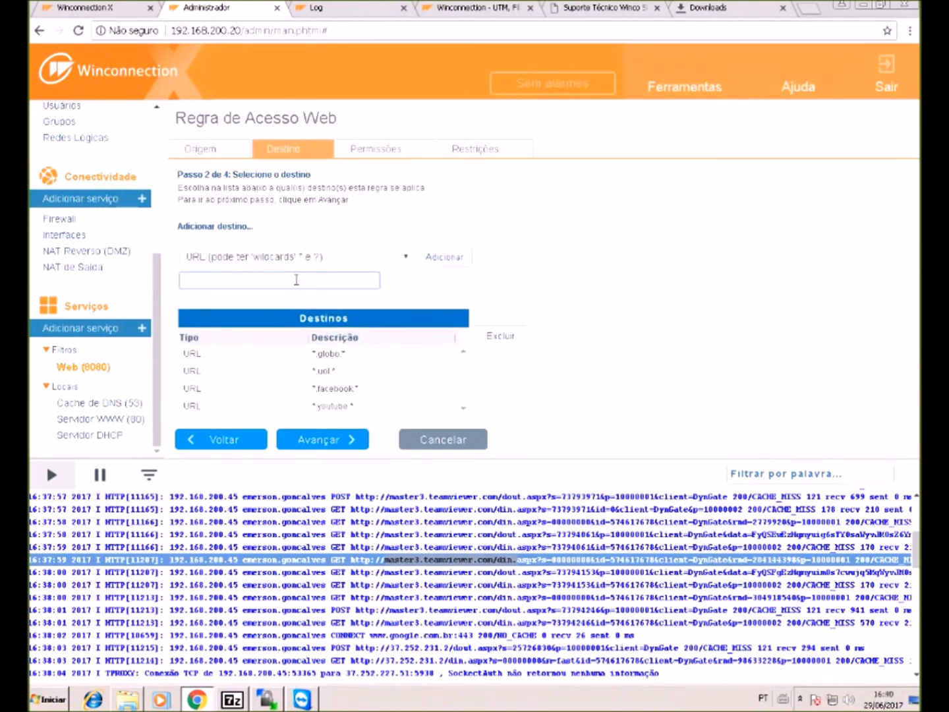
- Copy teamviewer from the log and add *teamviewer* as a URL destination
drag(419, 574, 477, 584)
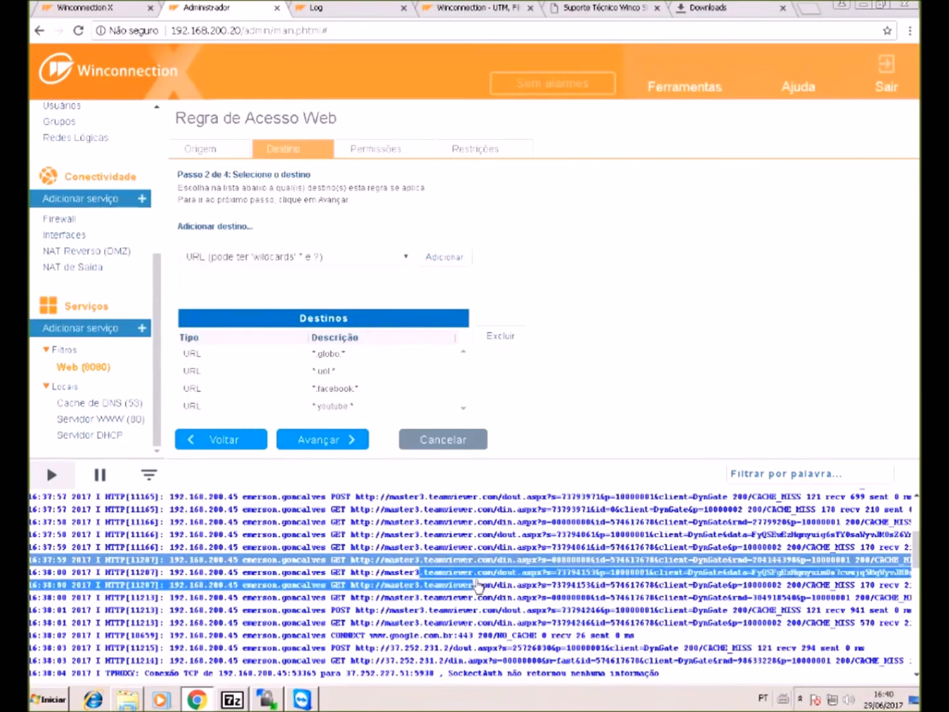
click(476, 564)
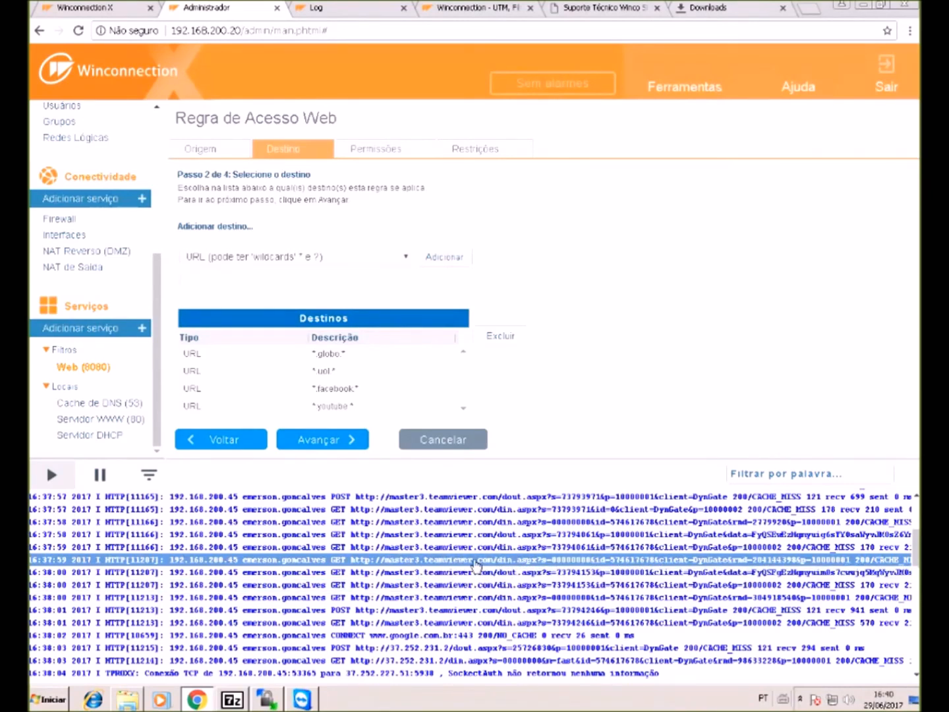
drag(469, 566, 423, 563)
key(ctrl+c)
click(311, 279)
key(ctrl+v)
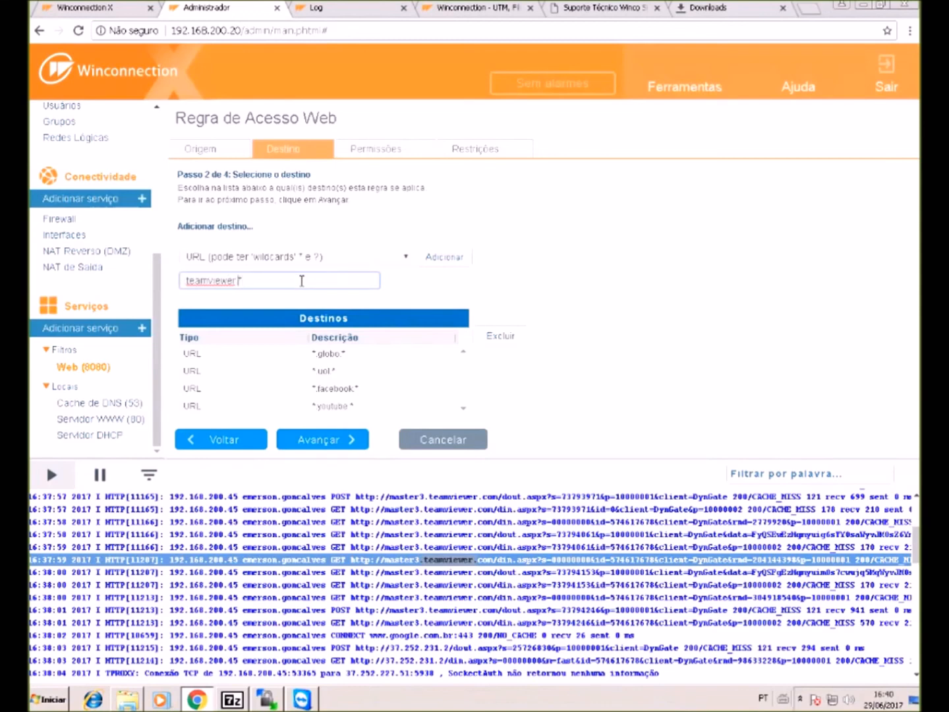
text(*)
key(Home)
text(*)
click(438, 257)
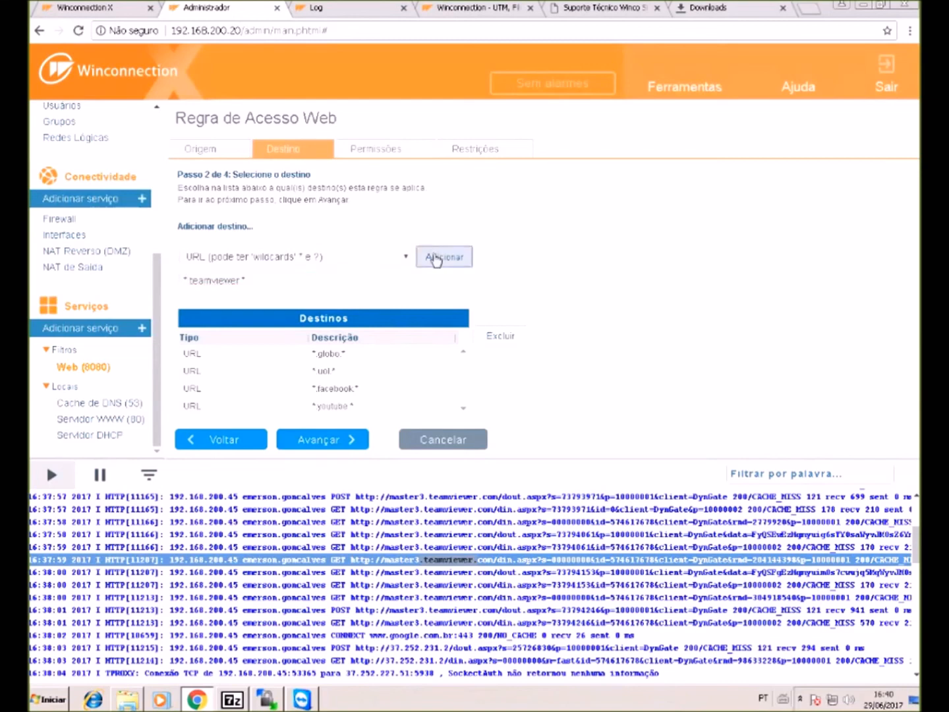
- Finish the access rule and save the web filter settings
click(337, 436)
click(324, 445)
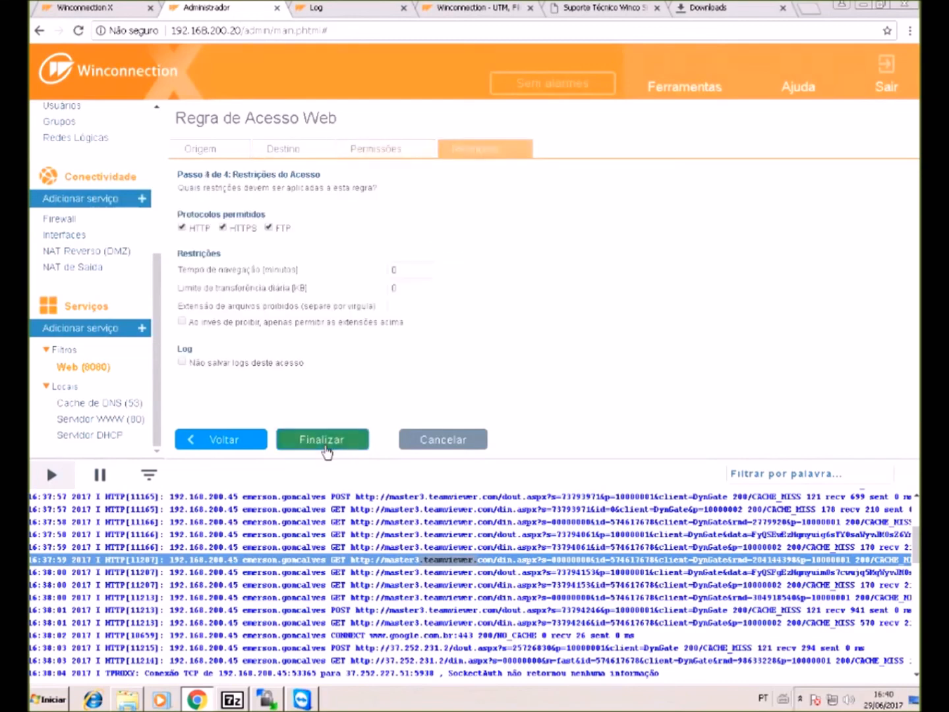
click(327, 447)
click(208, 440)
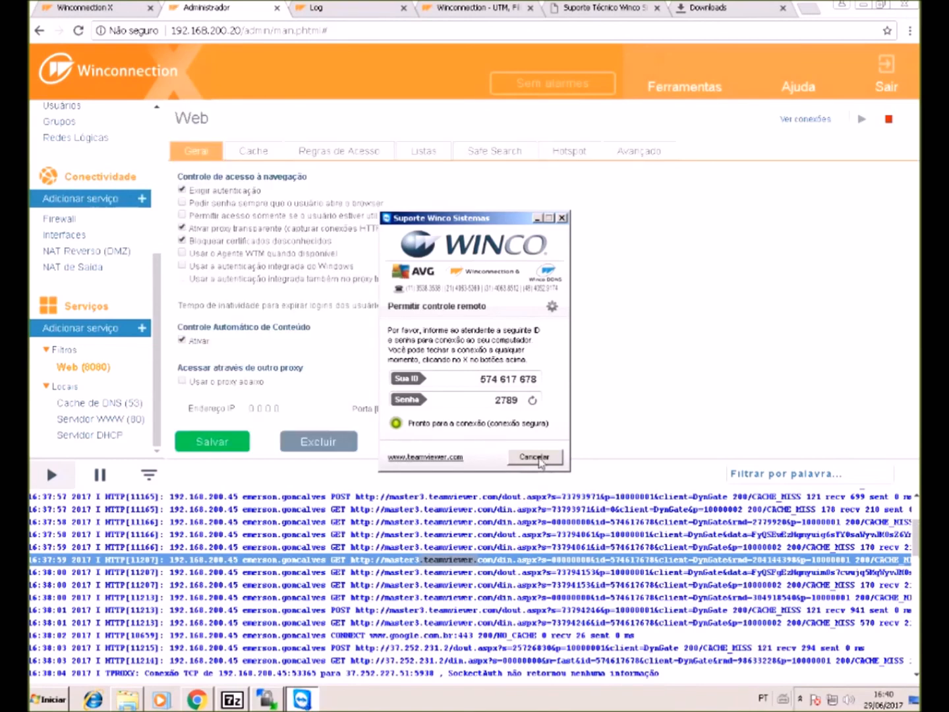
- Quit and relaunch TeamViewer_Winco_Remoto.exe, allowing it to run
click(537, 457)
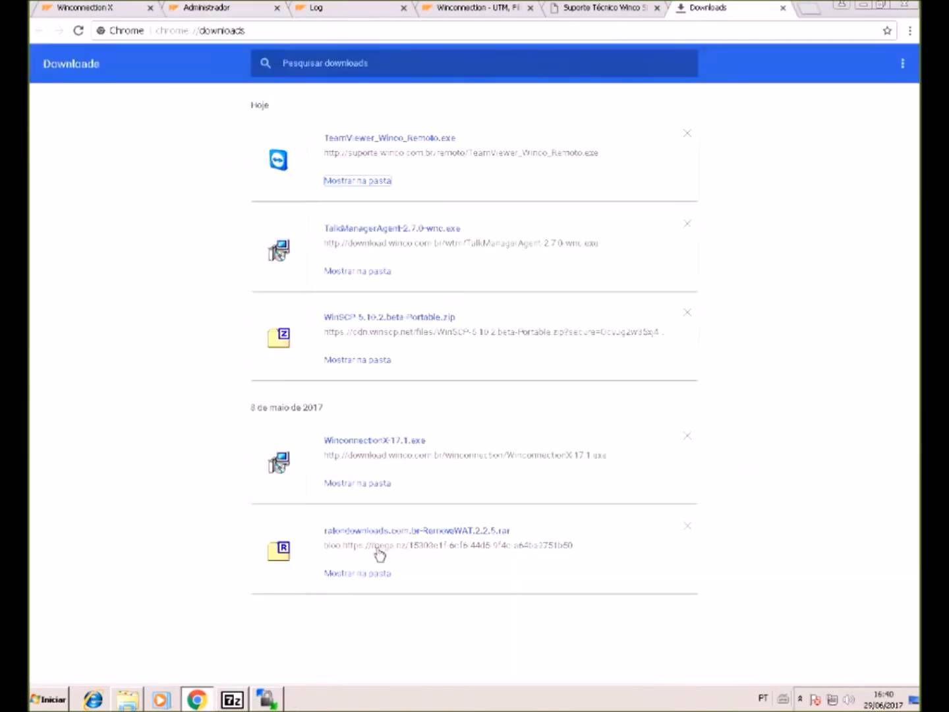
click(440, 140)
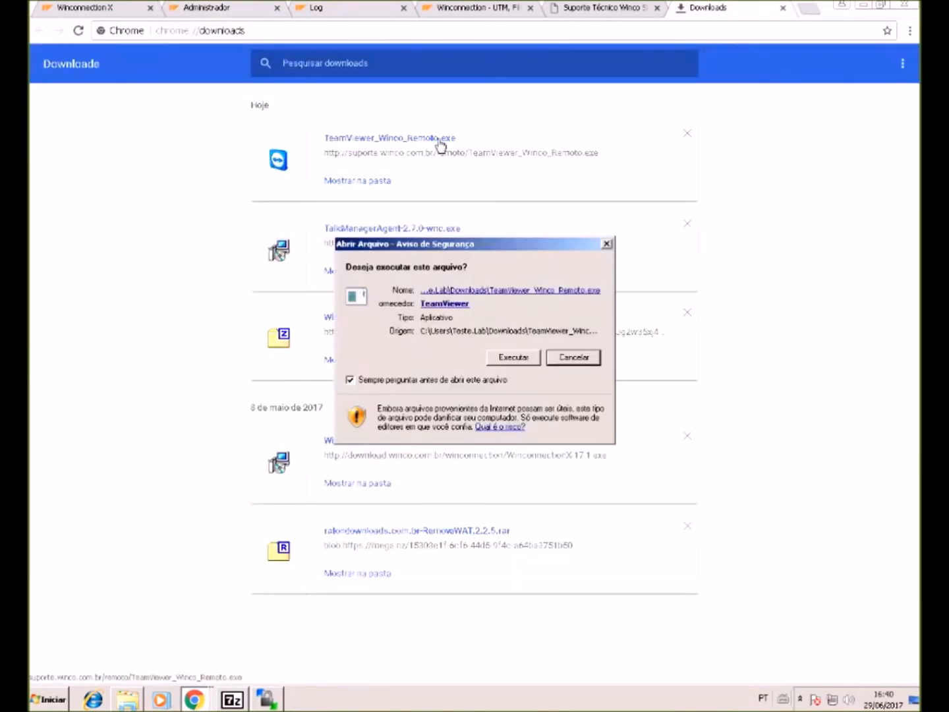
click(519, 359)
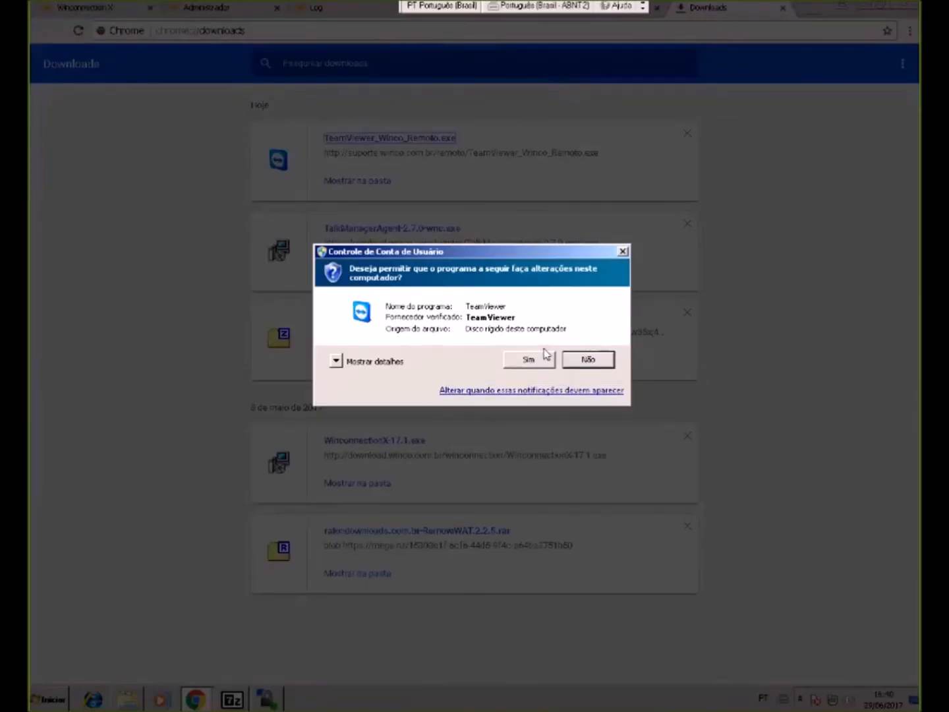
click(544, 355)
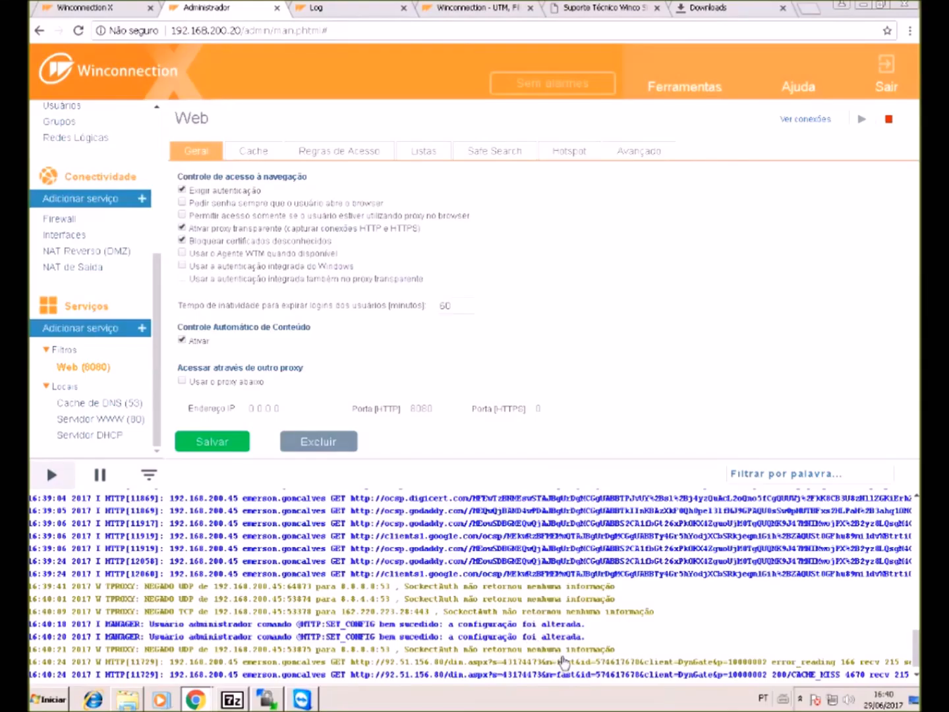
- Check the 16:40:01 denied UDP log line and TeamViewer status, then open NAT Reverso (DMZ)
drag(561, 658, 571, 655)
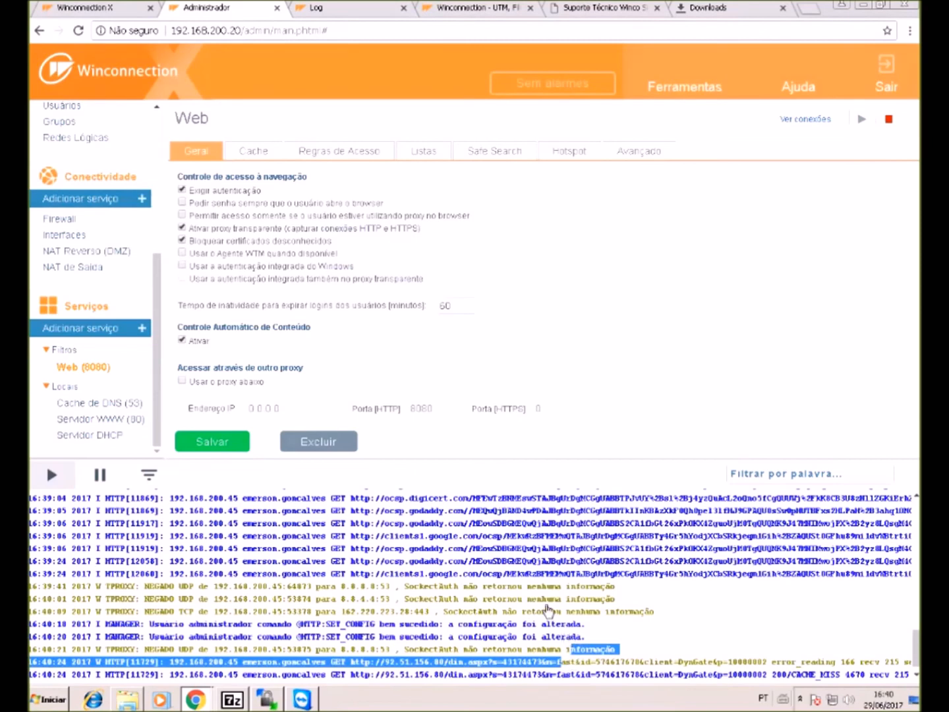
triple_click(583, 600)
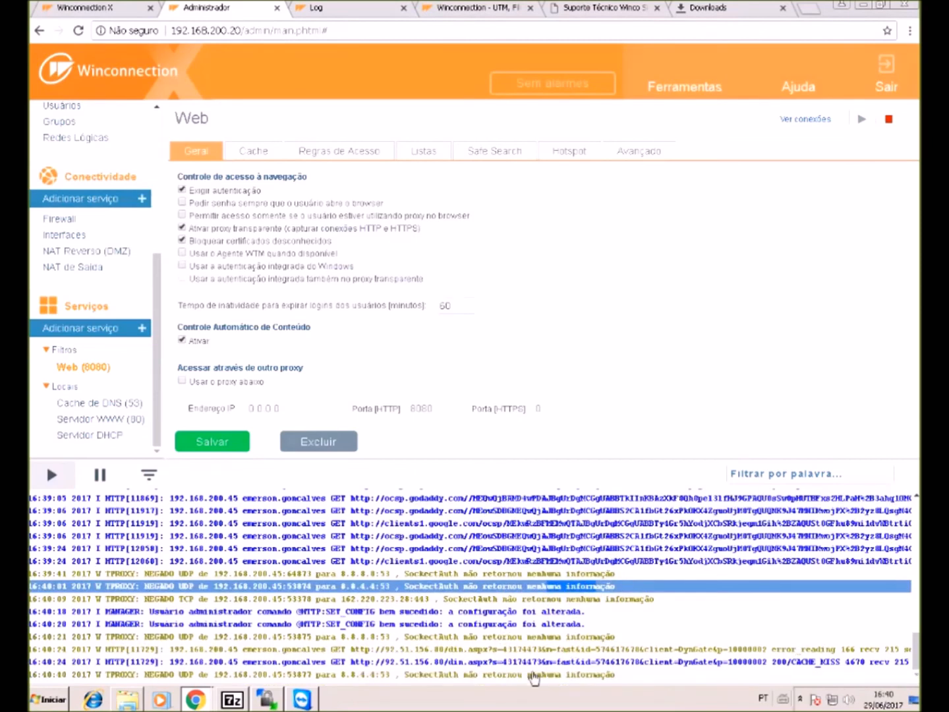
click(303, 700)
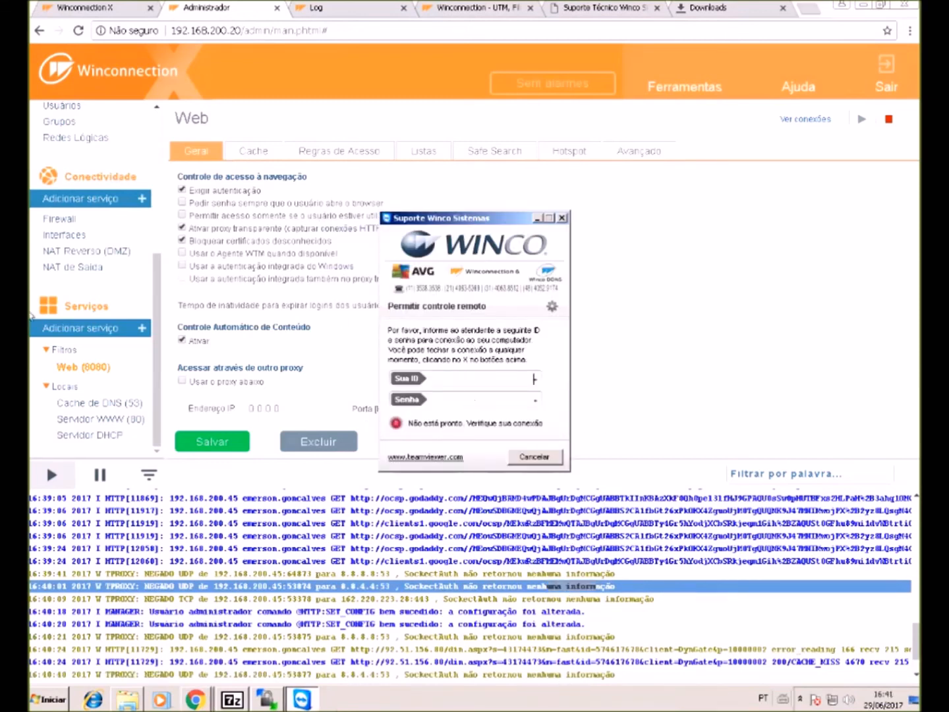
click(83, 255)
click(84, 253)
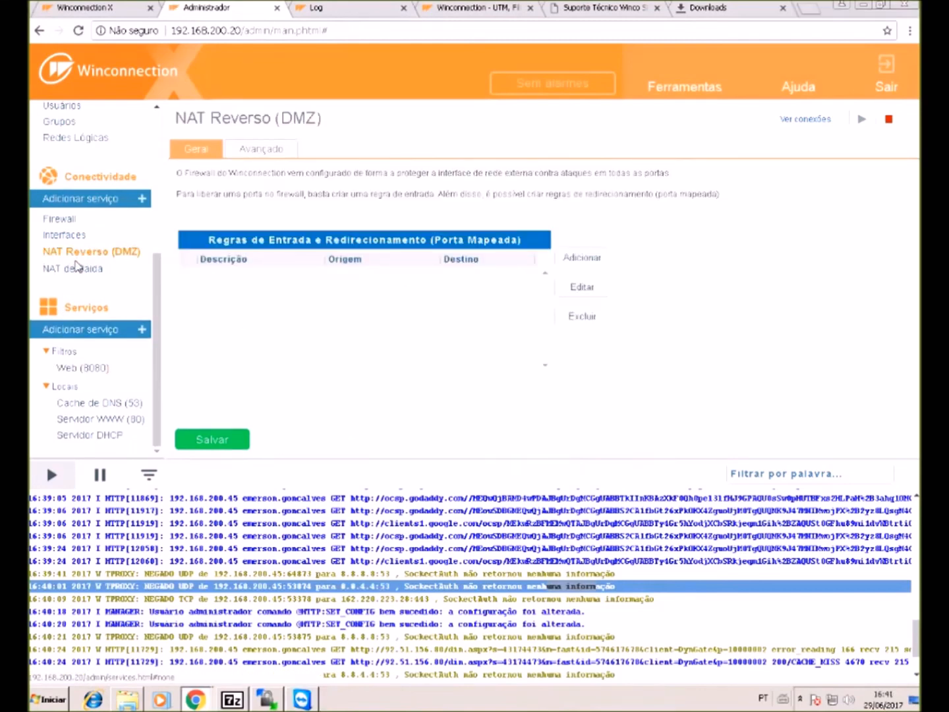
- Open NAT de Saída, resume the live log and select the *teamviewer.exe blocking rule
click(81, 271)
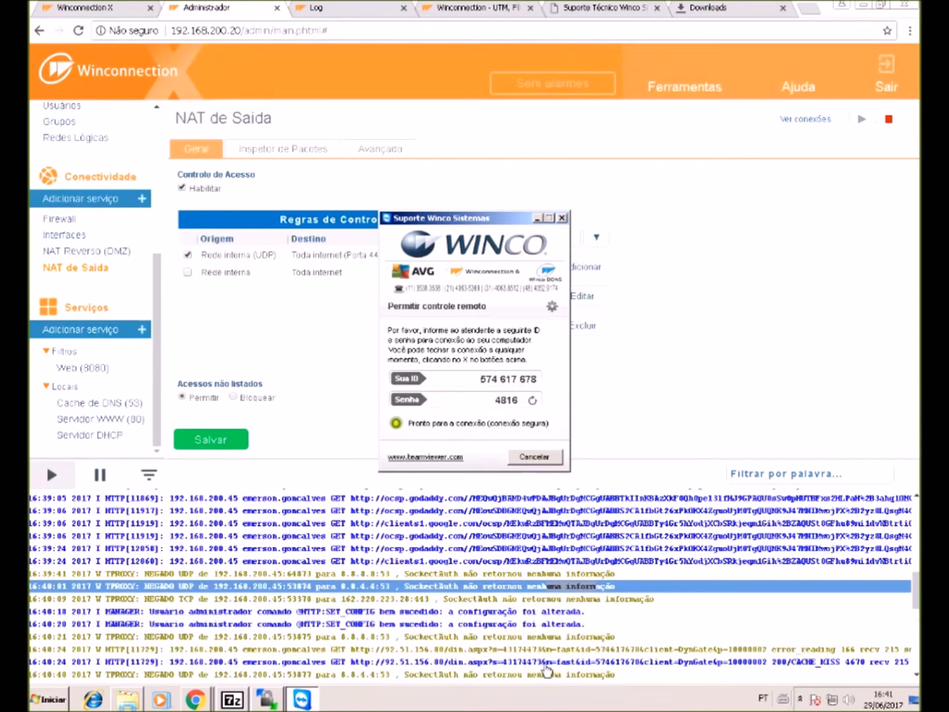
click(53, 476)
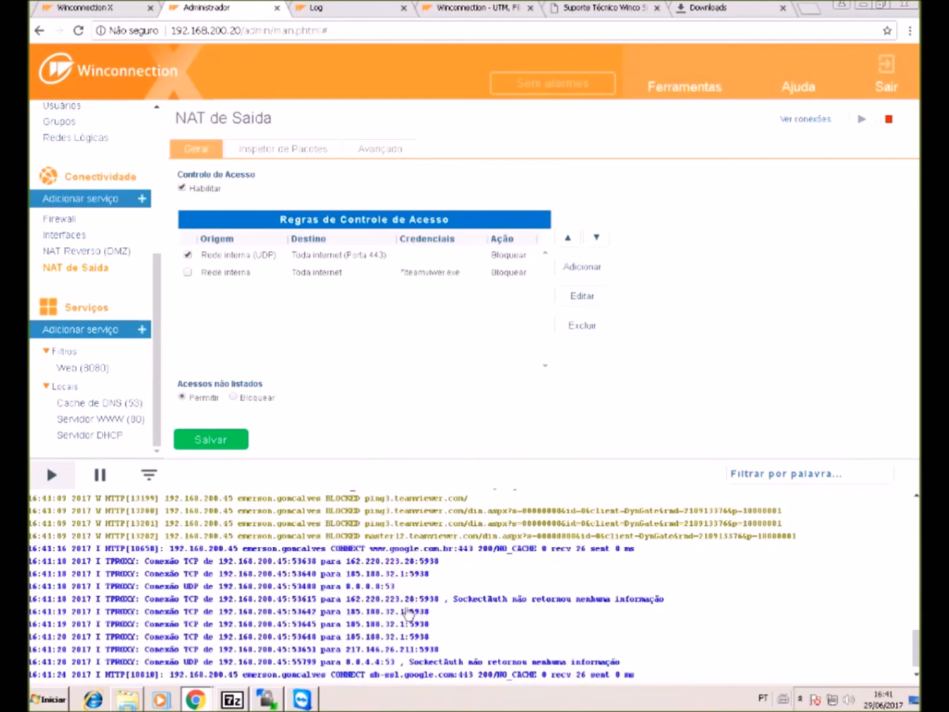
click(439, 617)
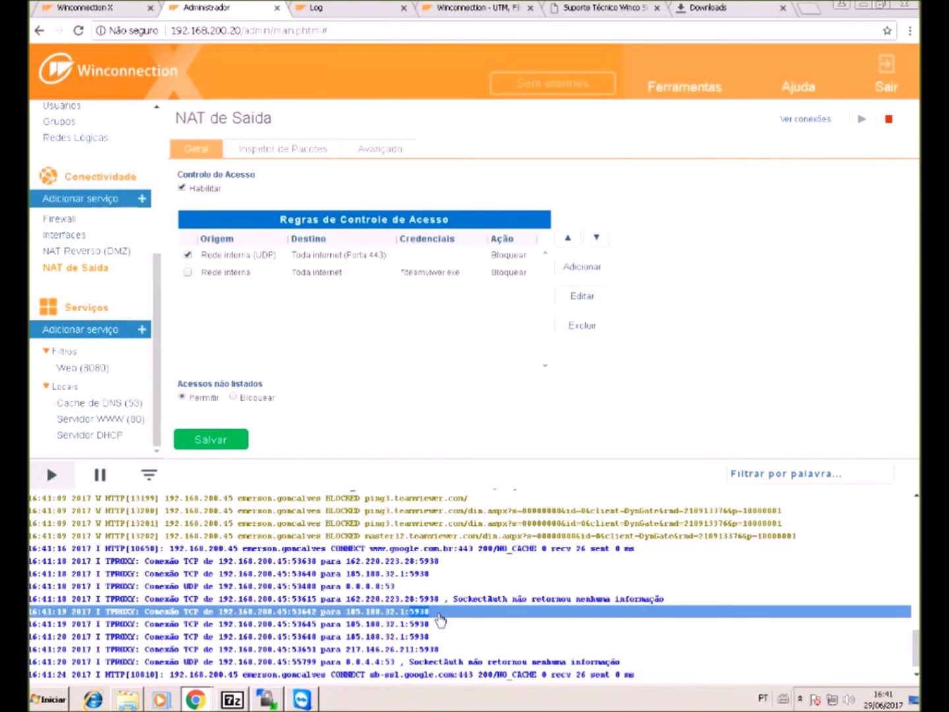
click(335, 280)
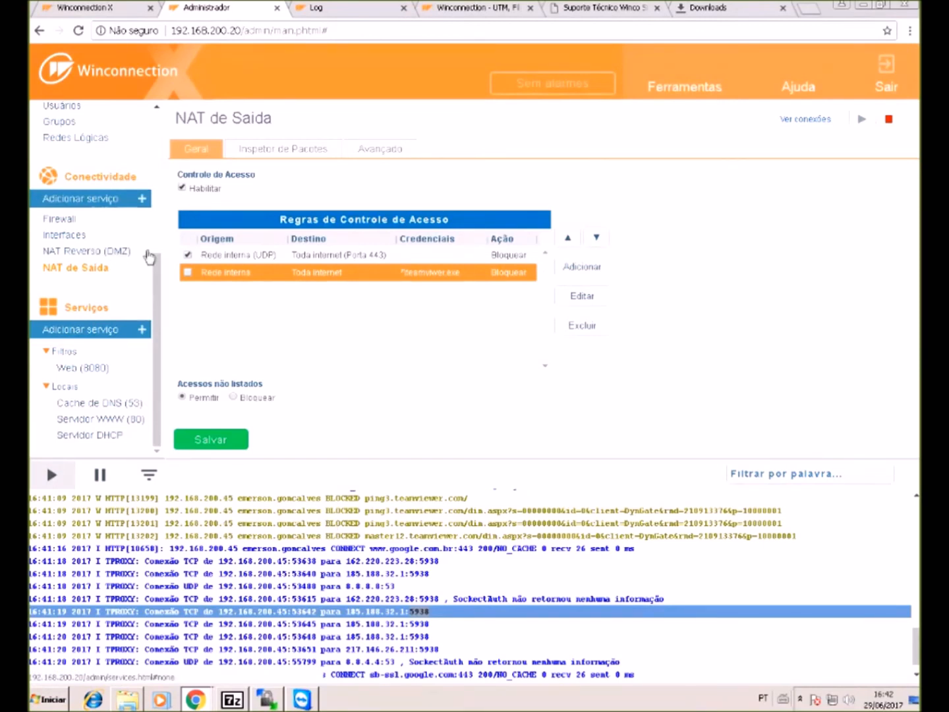
- Enable the packet inspector under NAT de Saída's Inspetor de Pacotes
click(95, 369)
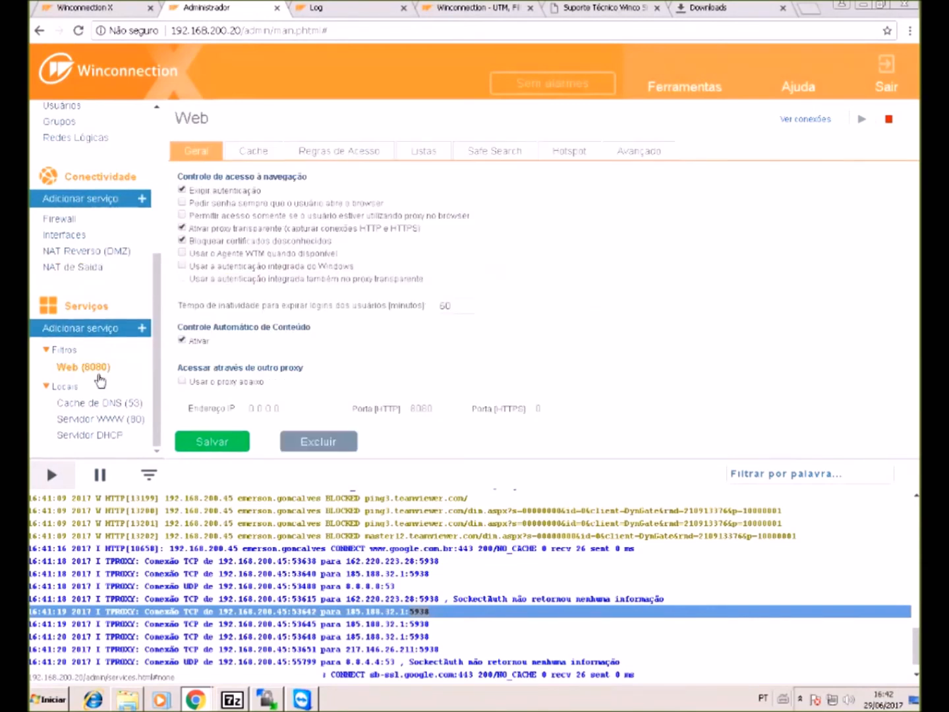
click(105, 268)
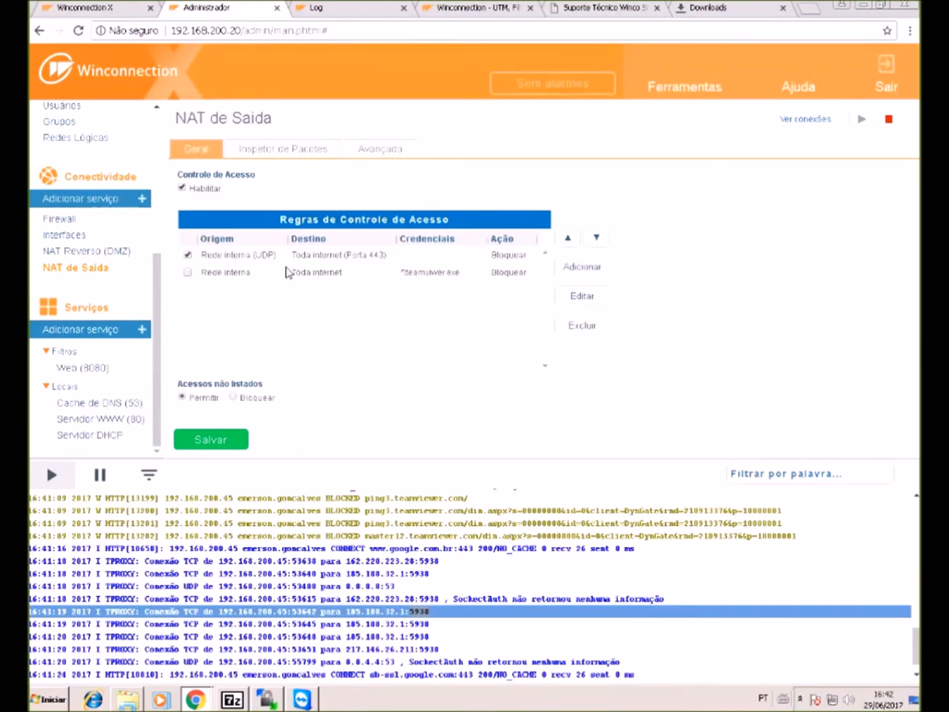
click(290, 150)
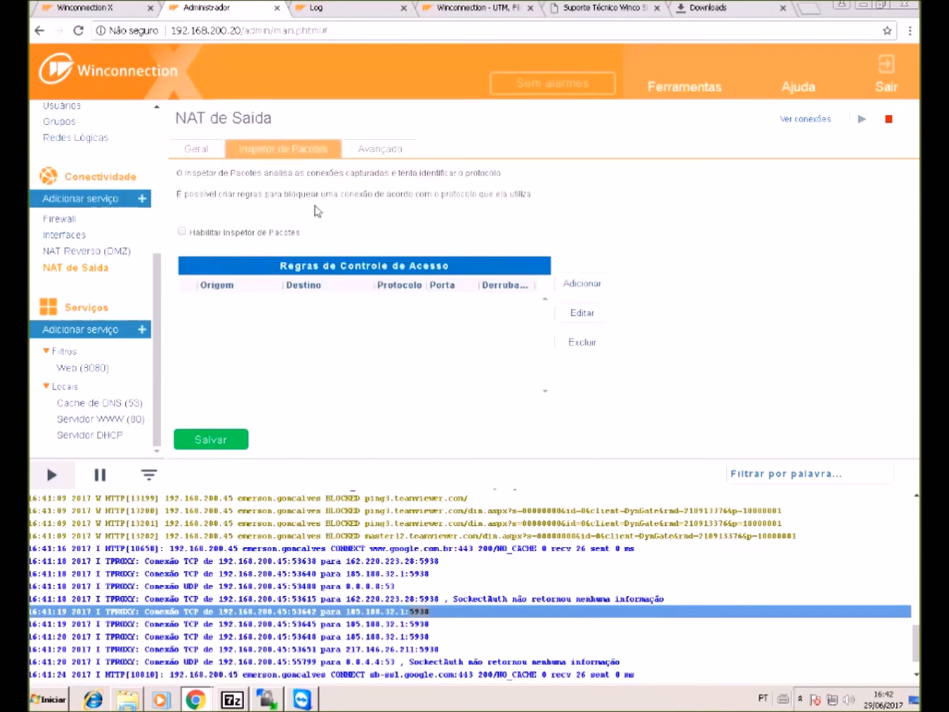
click(259, 231)
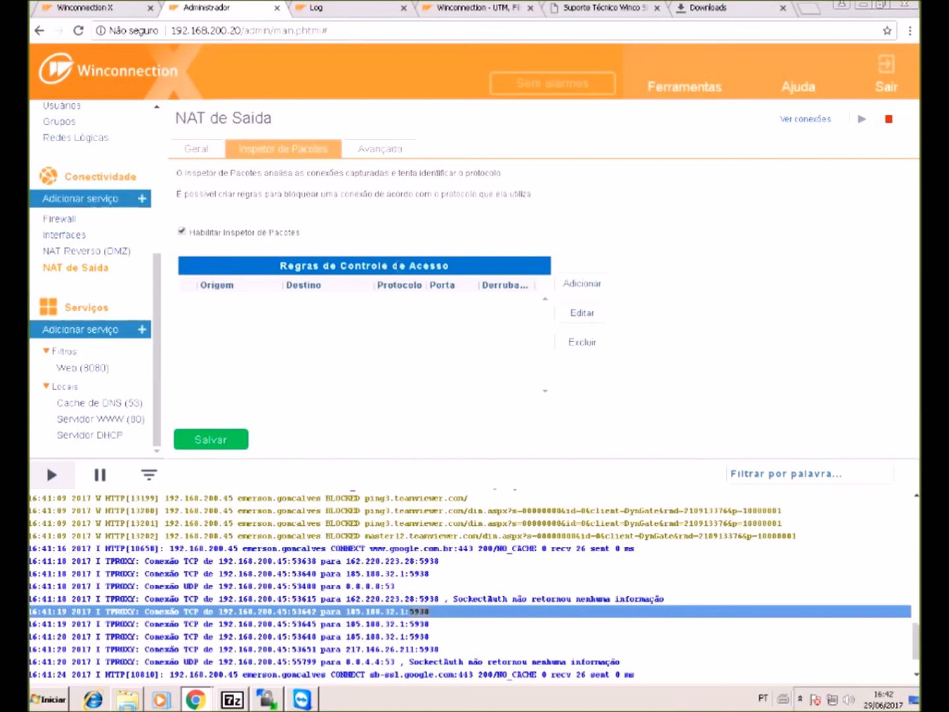
- Start a new packet inspector rule with Bittorrent as the application protocol
click(578, 298)
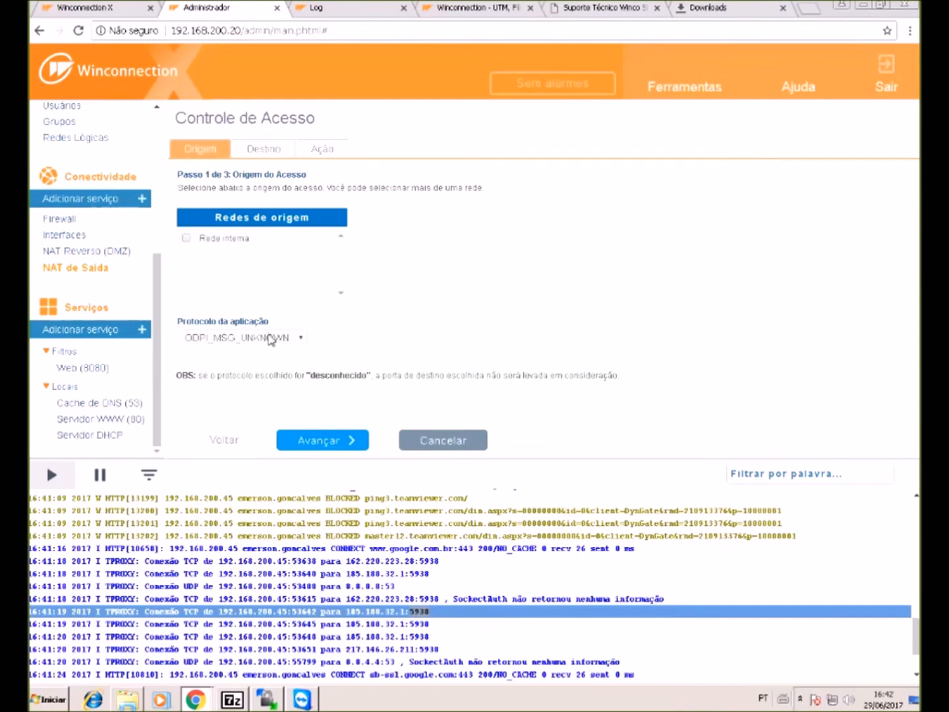
click(277, 350)
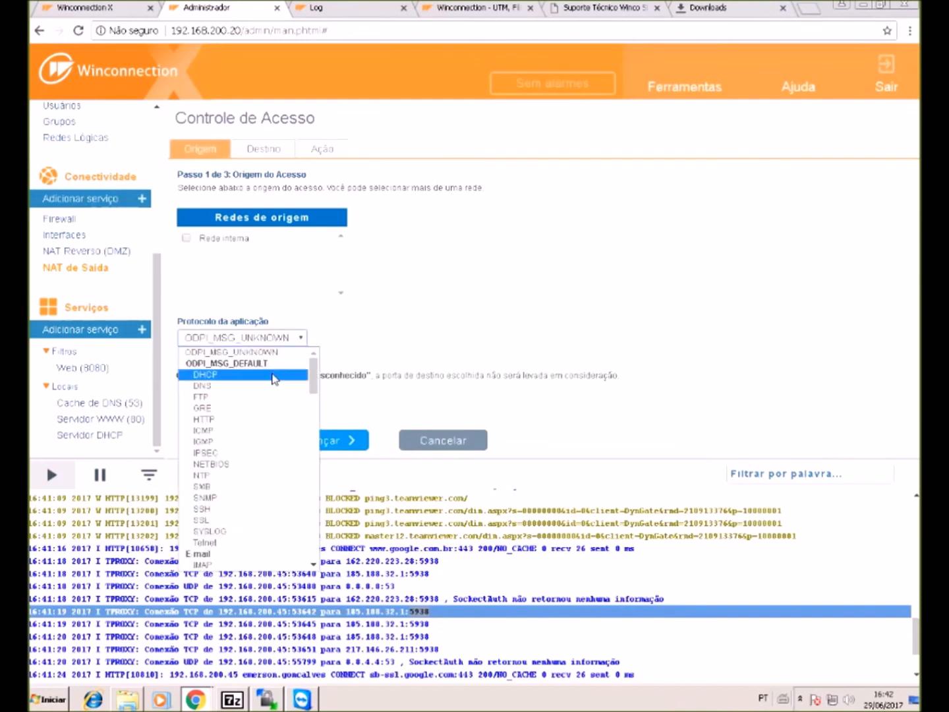
scroll(276, 378, down, 10)
scroll(275, 388, down, 10)
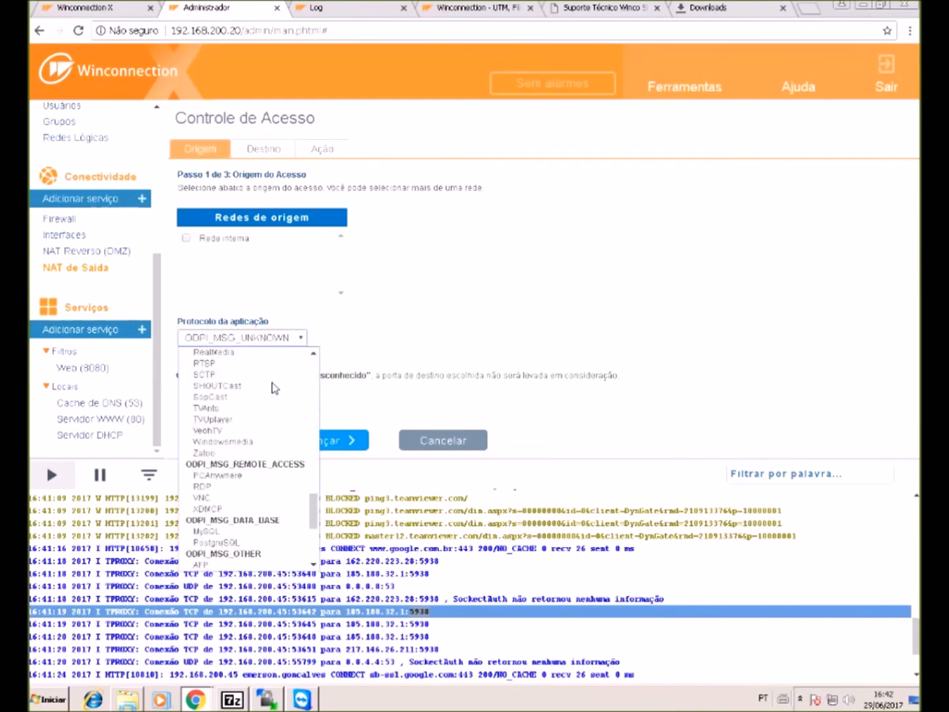
scroll(276, 419, up, 10)
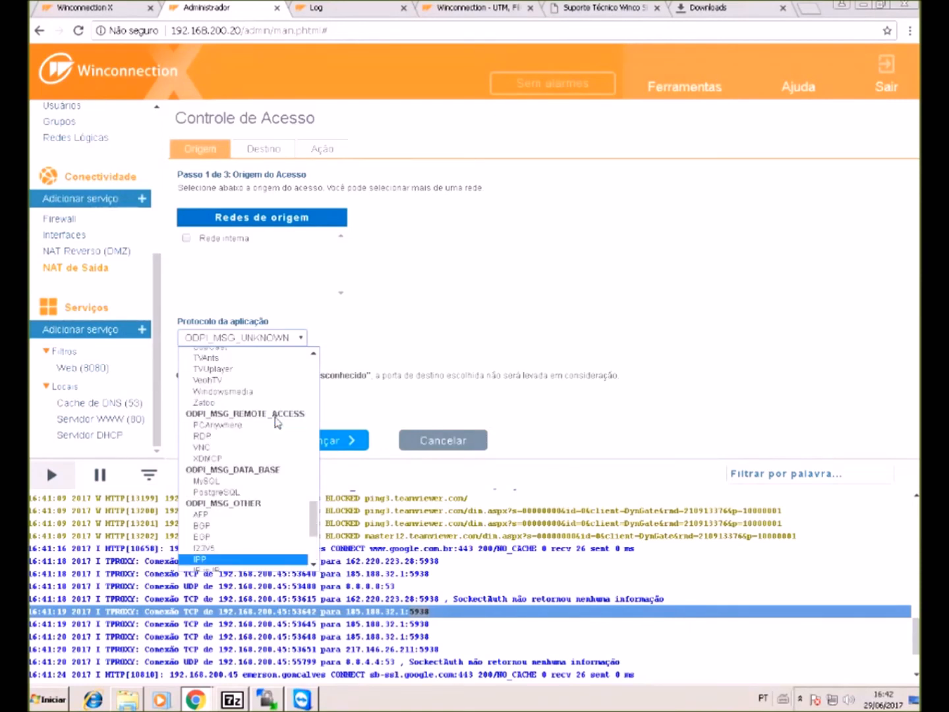
scroll(276, 422, up, 5)
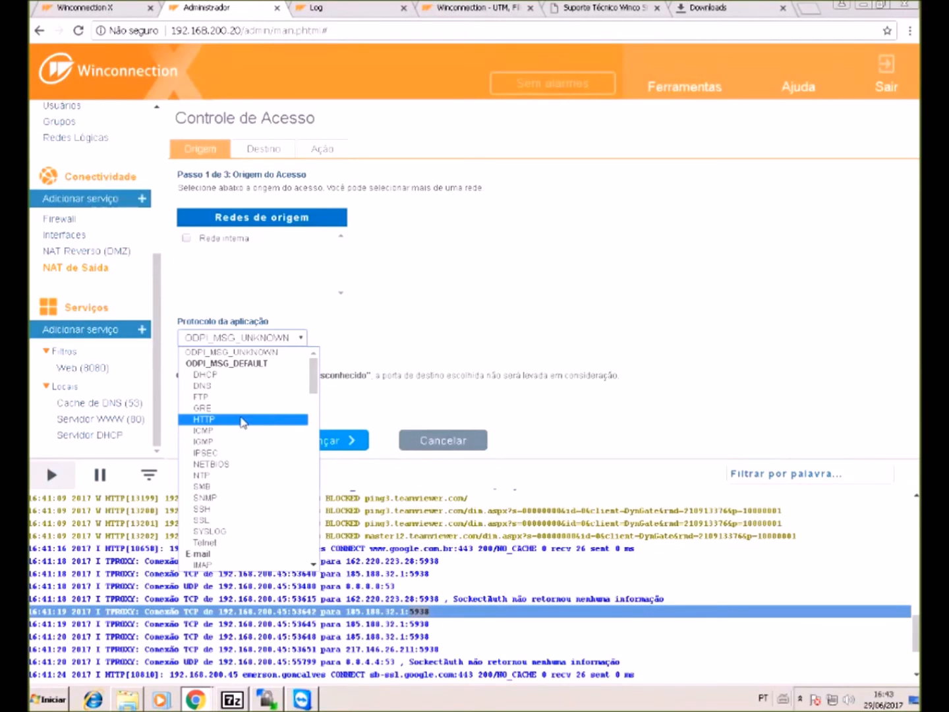
scroll(239, 425, down, 8)
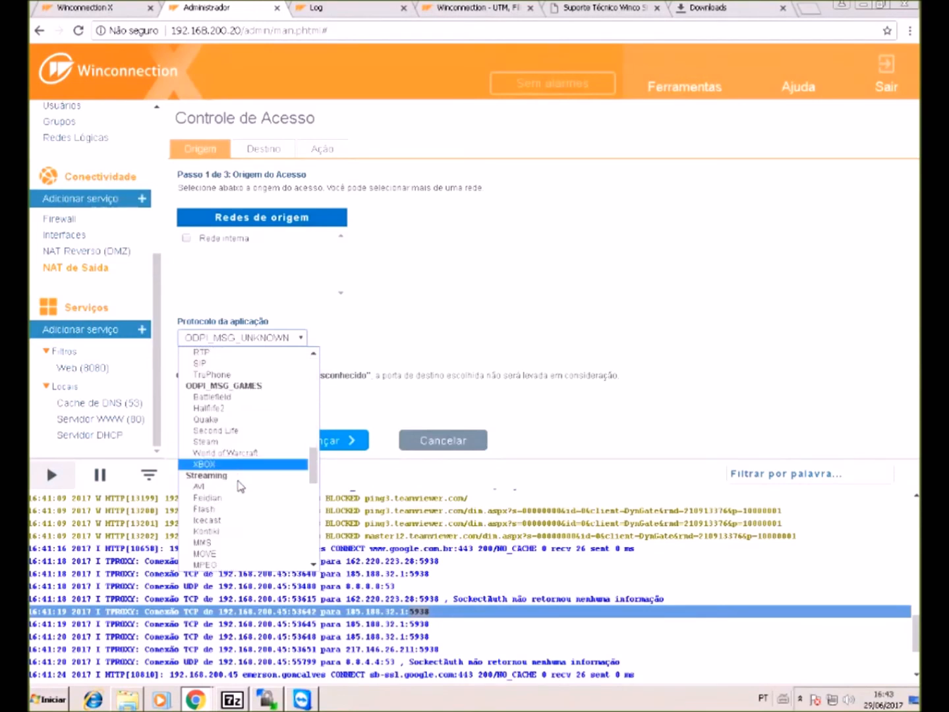
scroll(240, 485, down, 3)
scroll(245, 474, up, 5)
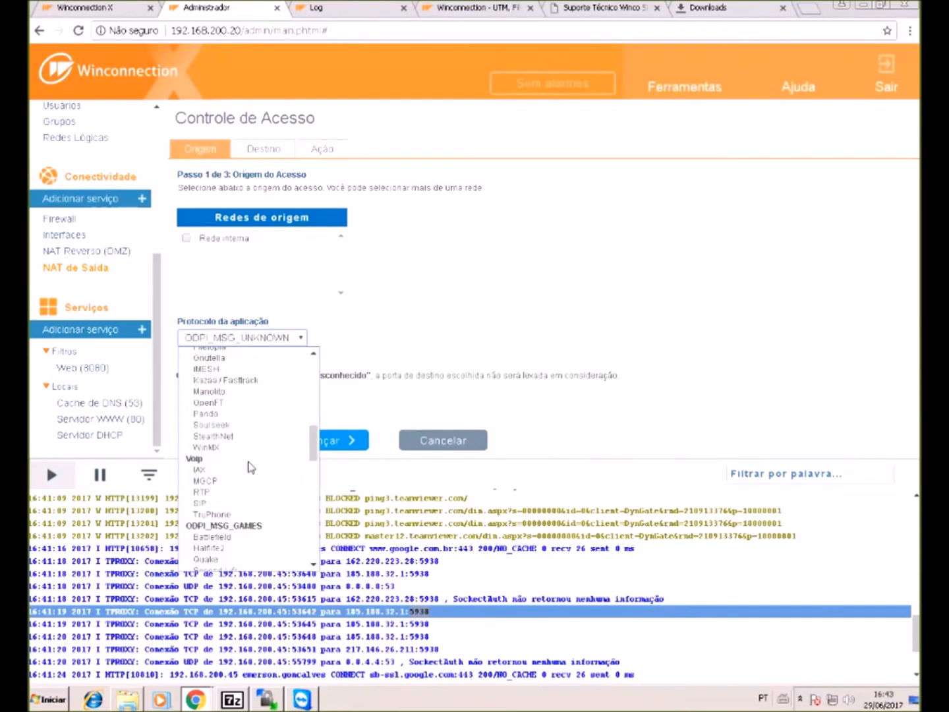
scroll(250, 466, up, 3)
click(254, 454)
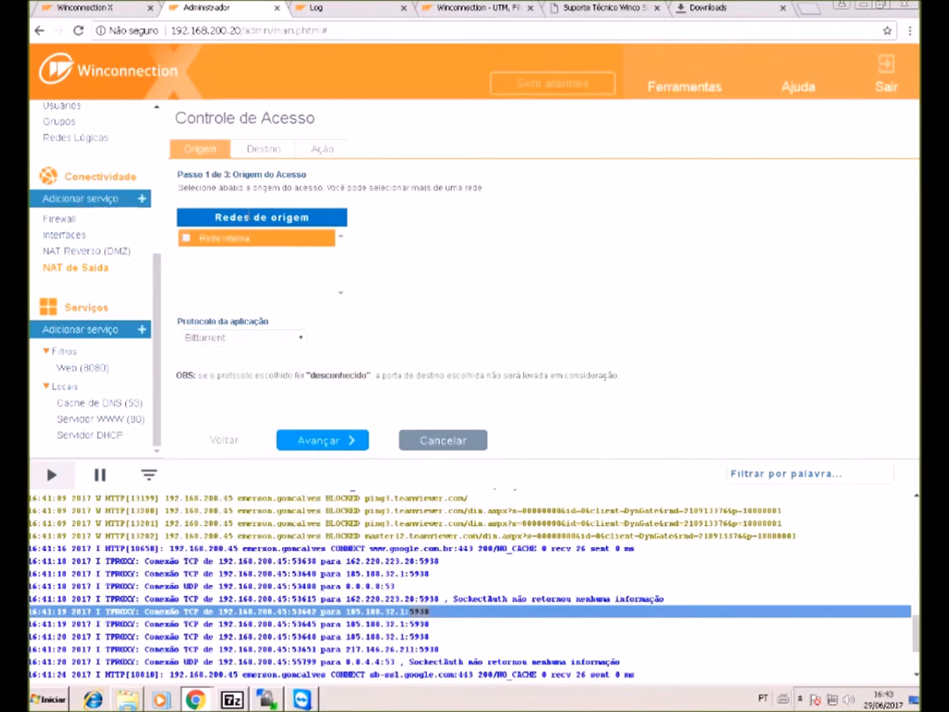
- Keep the drop condition at igual and finish the Bittorrent blocking rule
click(258, 151)
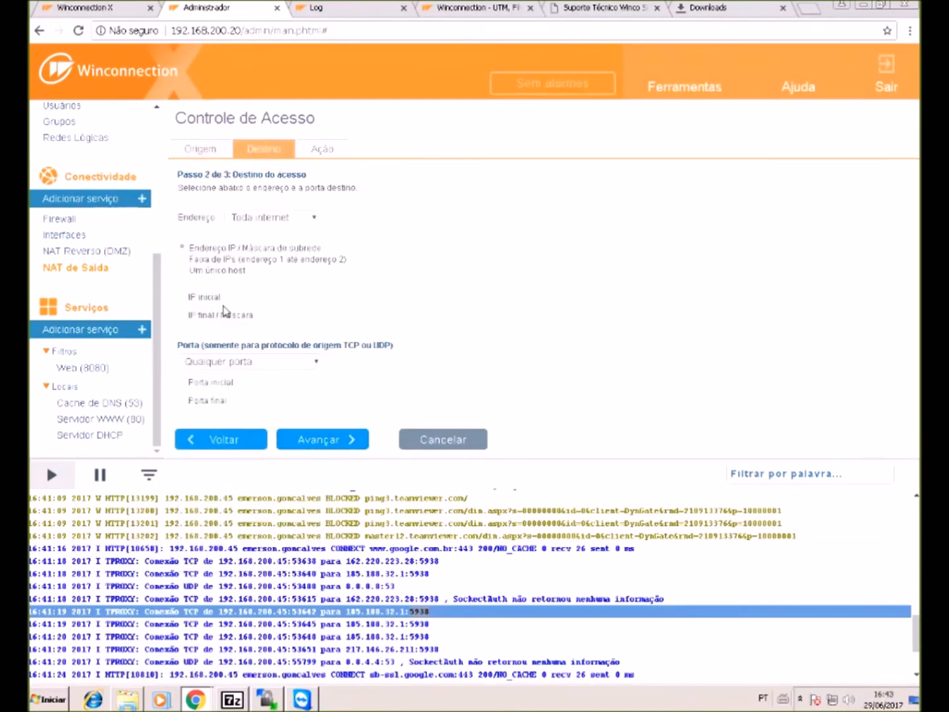
click(330, 153)
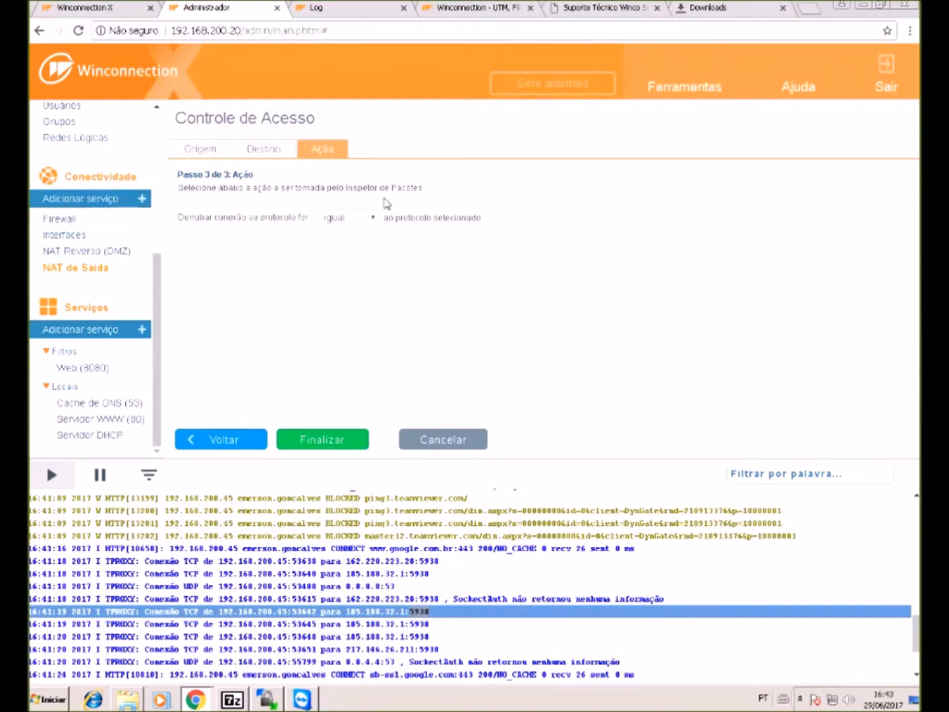
click(359, 217)
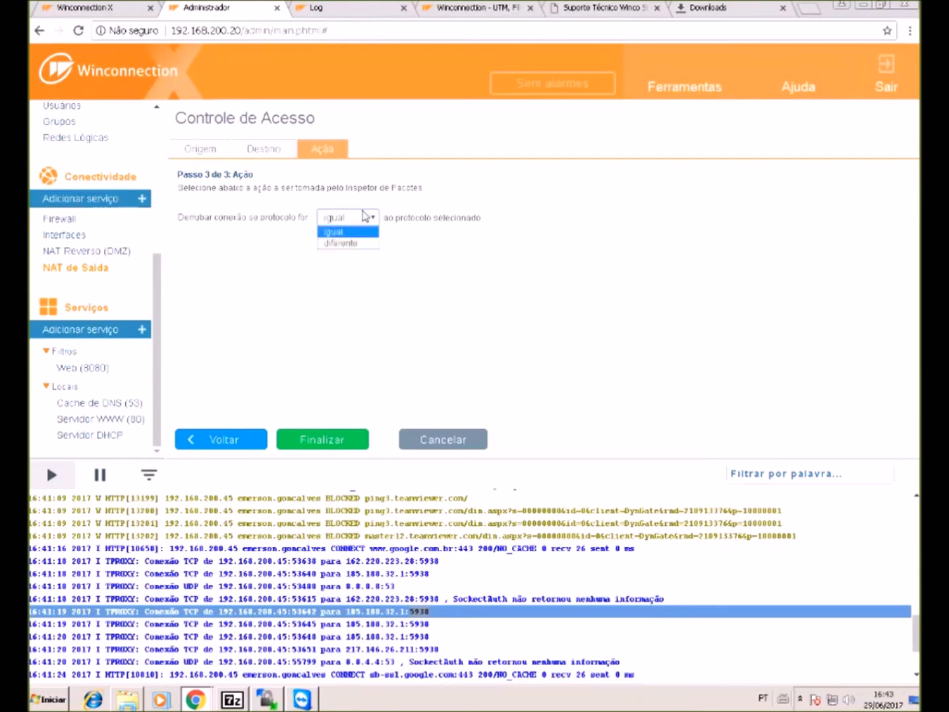
click(341, 242)
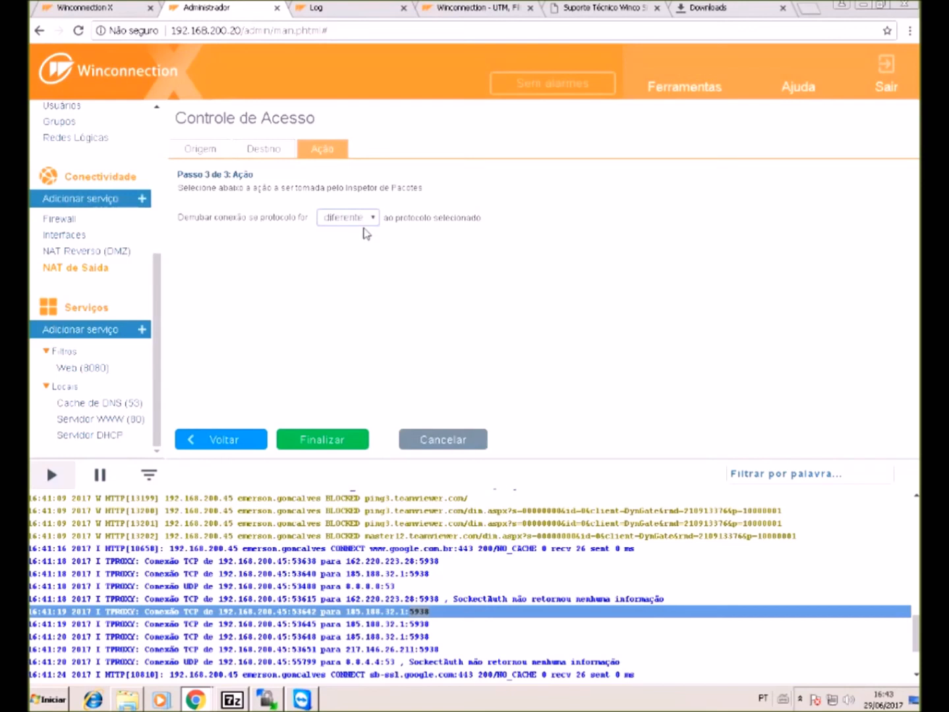
click(363, 223)
click(365, 231)
click(296, 440)
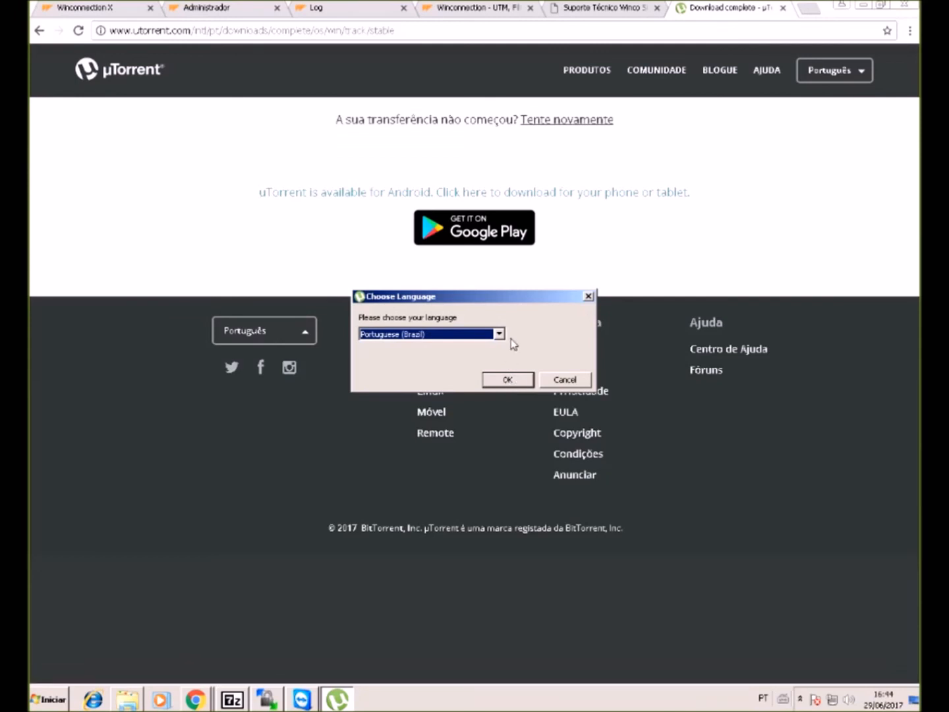
- Accept Portuguese (Brazil) for the uTorrent installer, approve UAC, and return to the Winconnection admin tab
click(507, 381)
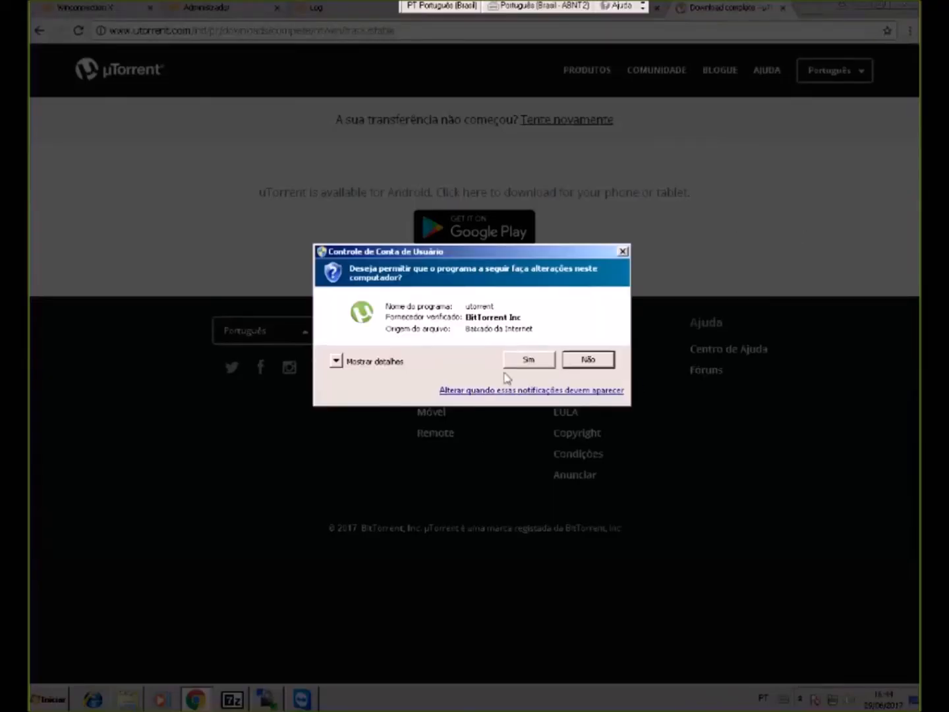
click(528, 361)
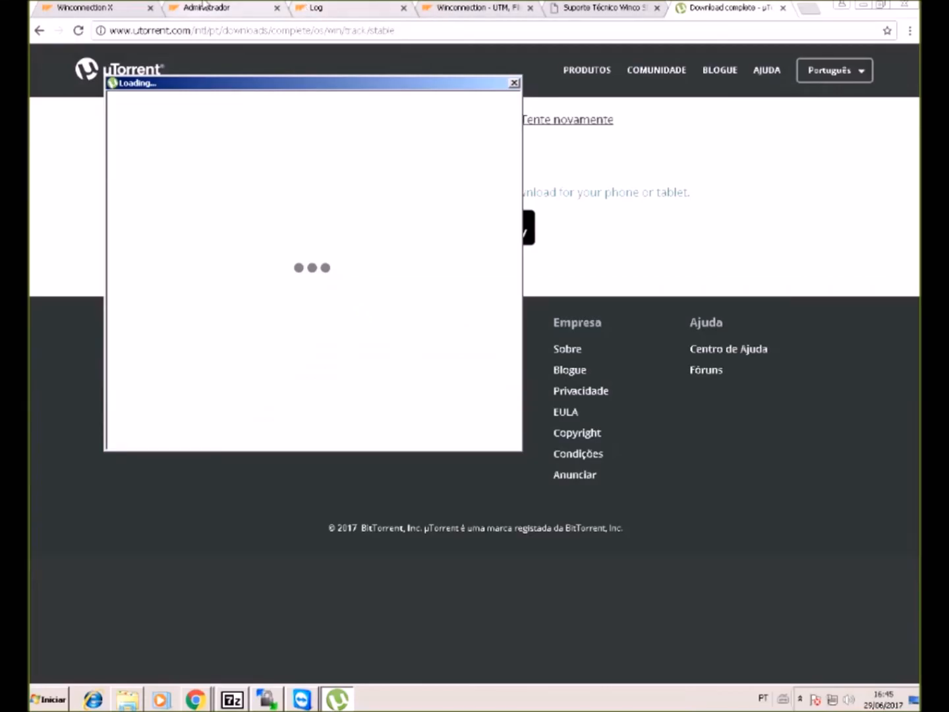
click(205, 5)
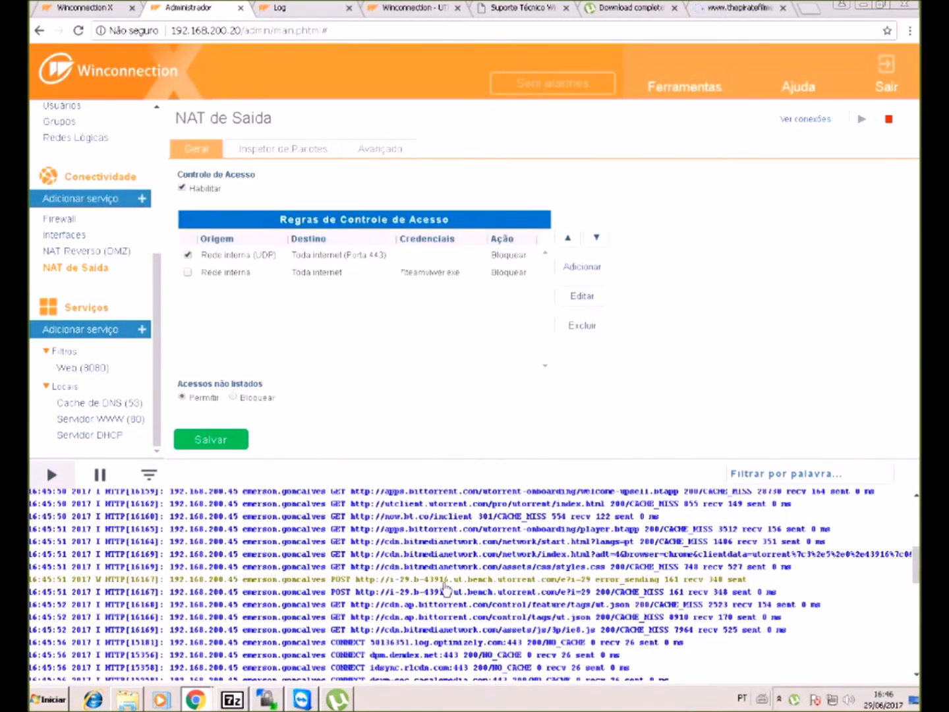
- Reopen Winconnection's outbound NAT Inspetor de Pacotes tab, which shows no rules and inspection disabled
drag(443, 585, 586, 591)
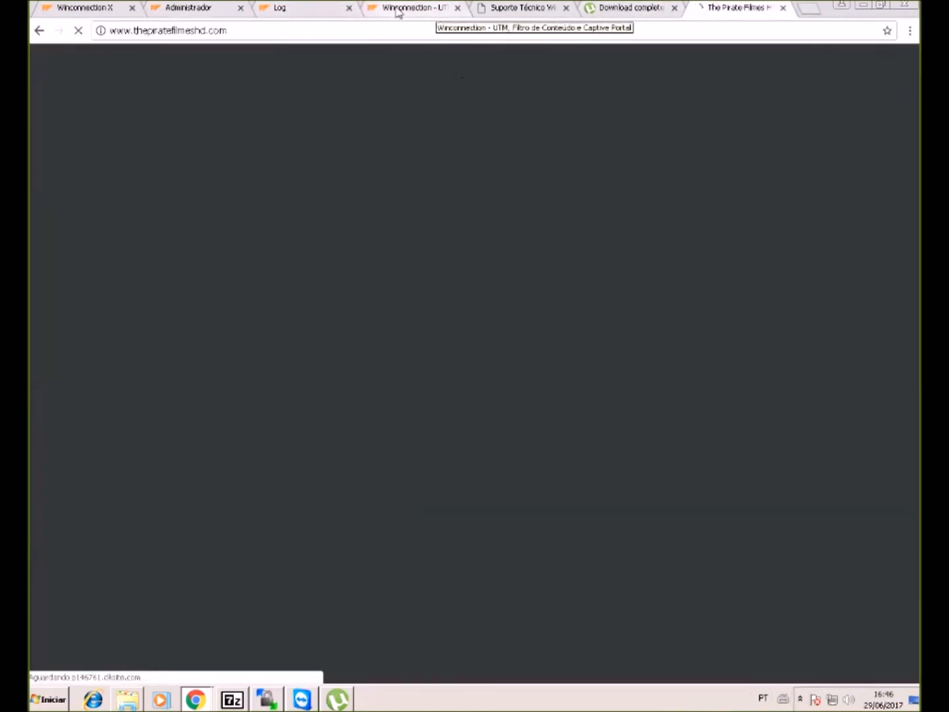
click(198, 9)
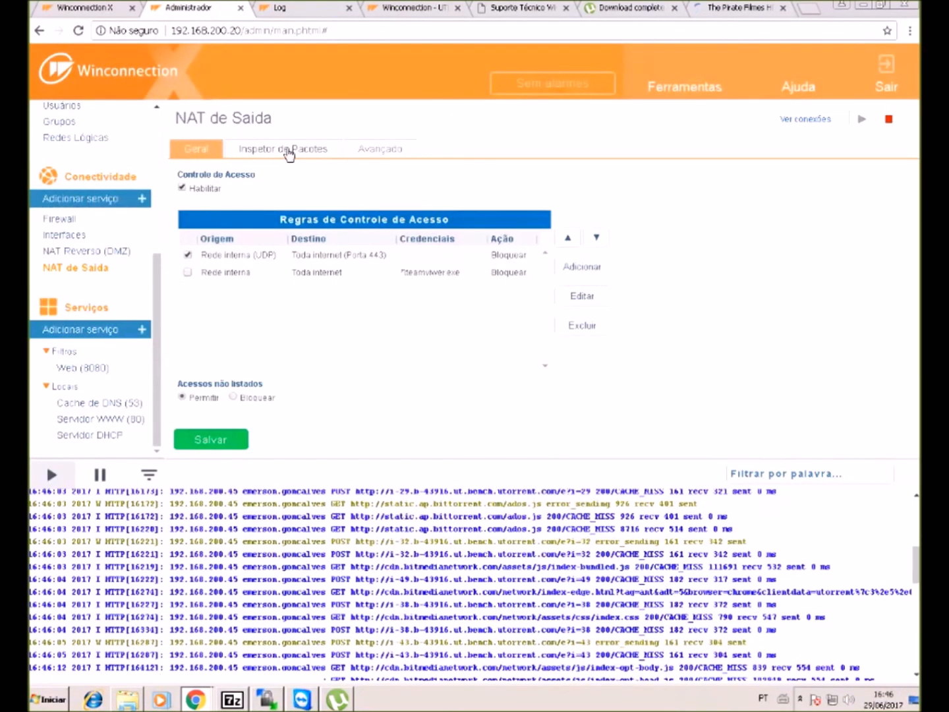
click(288, 151)
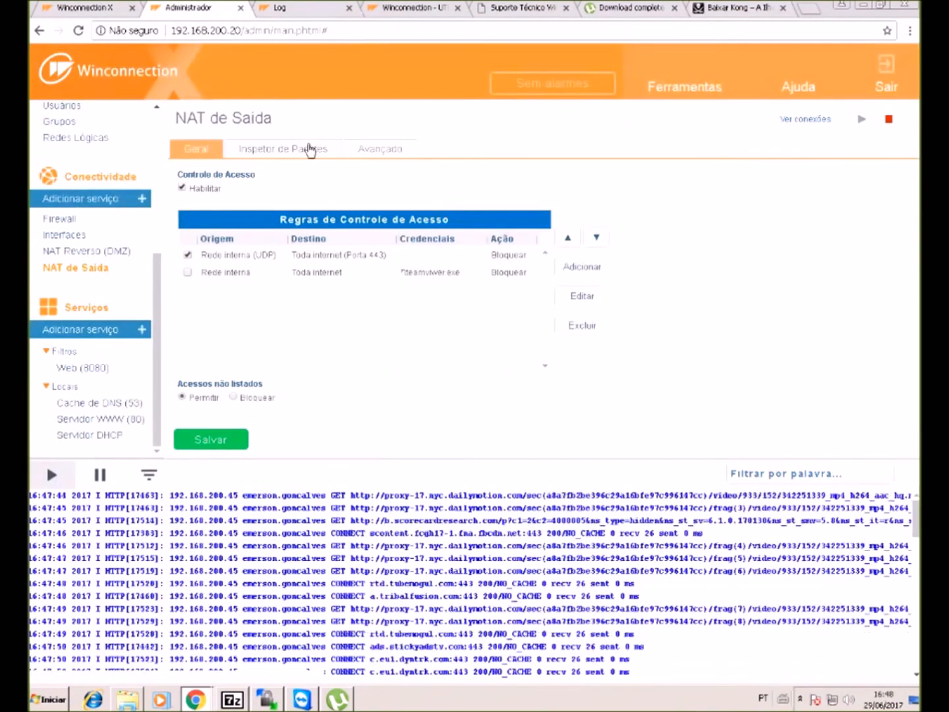
click(310, 149)
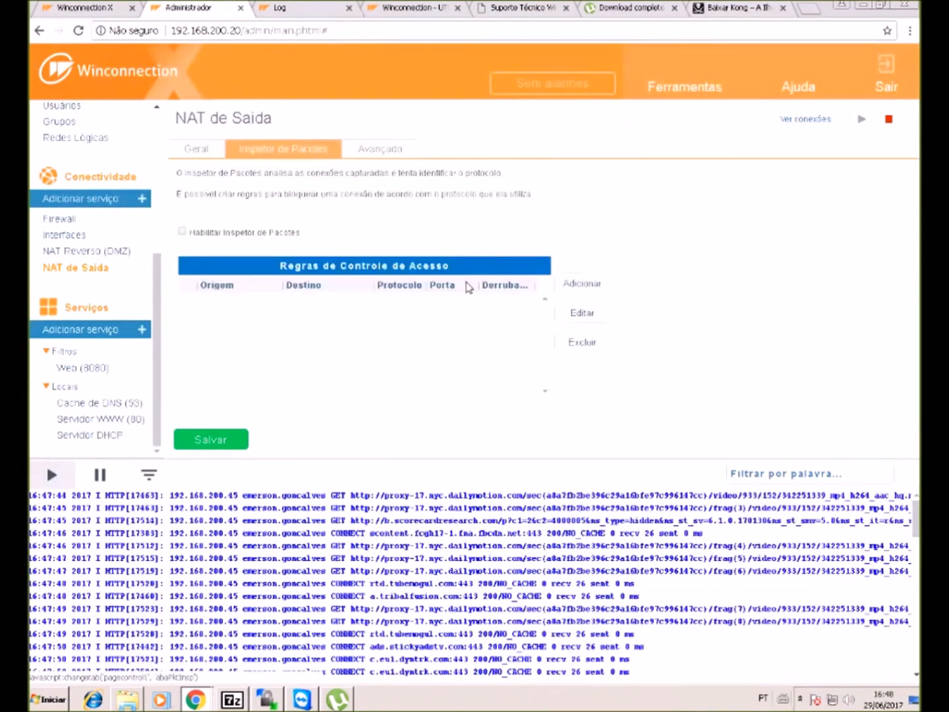
- Add a packet inspector rule dropping Bittorrent from Rede interna to all internet, then save
click(591, 286)
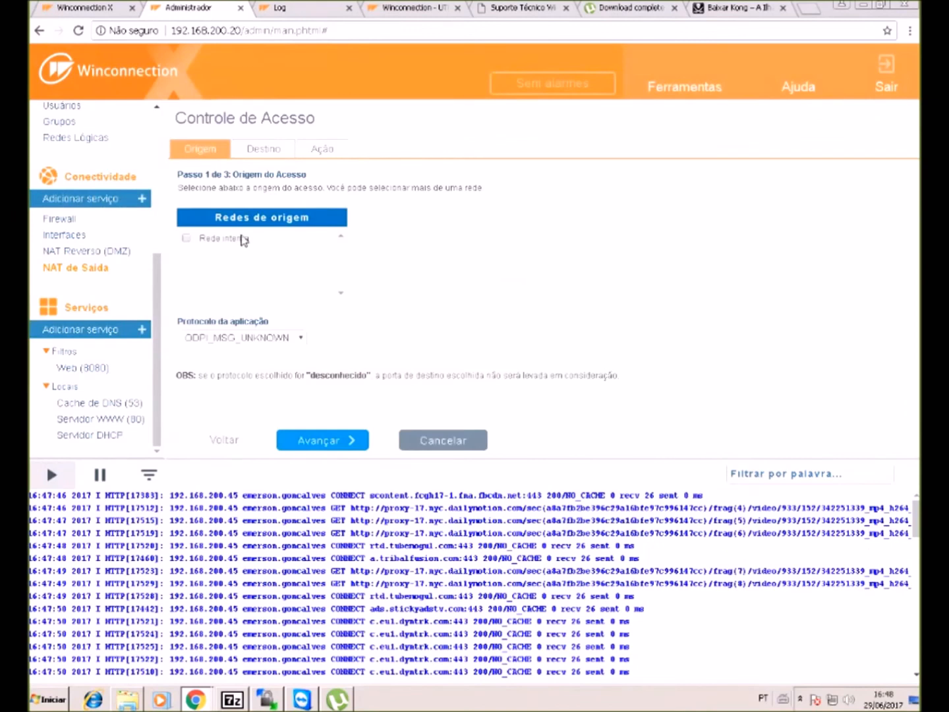
click(242, 240)
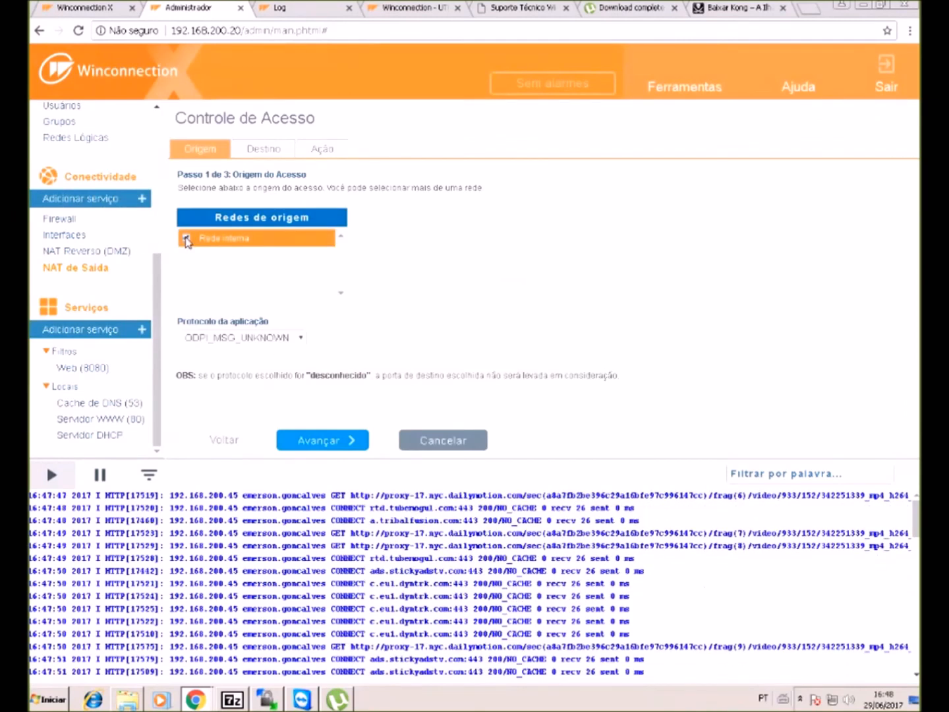
click(238, 337)
scroll(226, 461, down, 8)
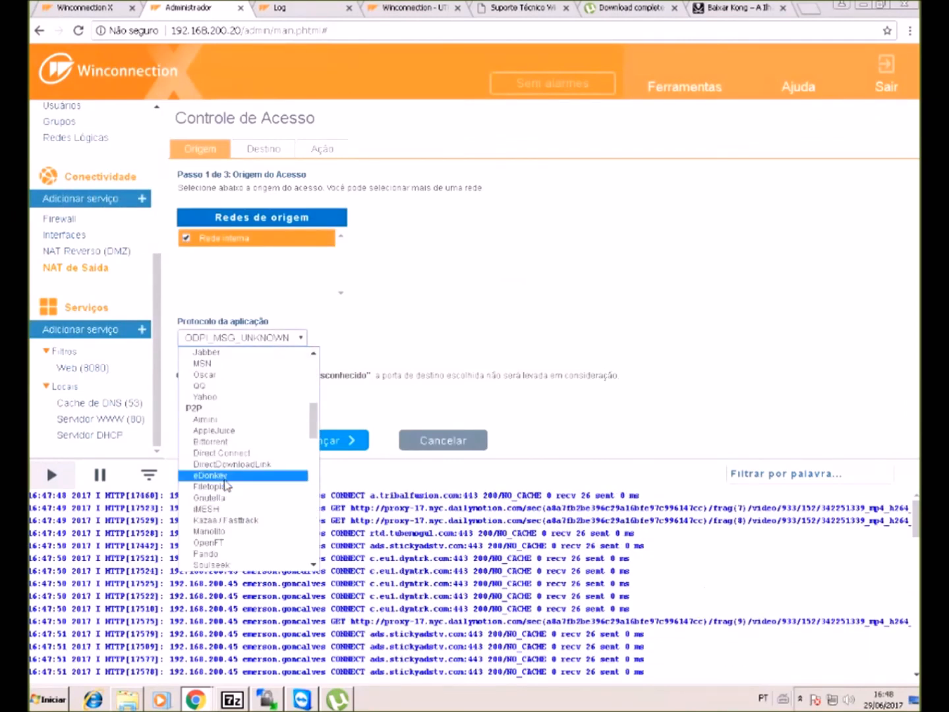
click(222, 442)
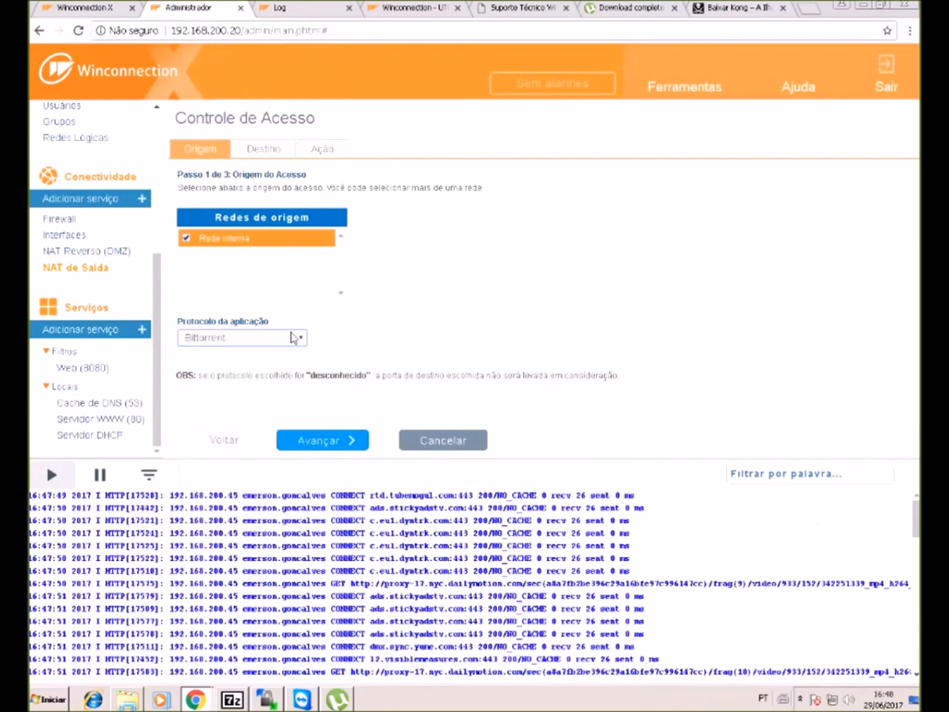
click(316, 440)
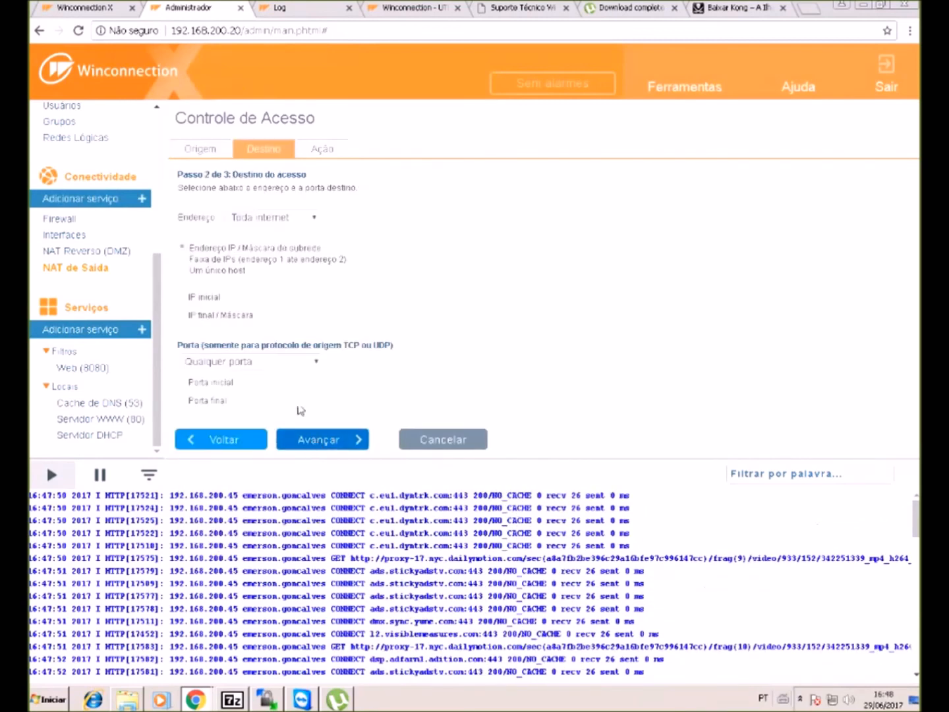
click(312, 440)
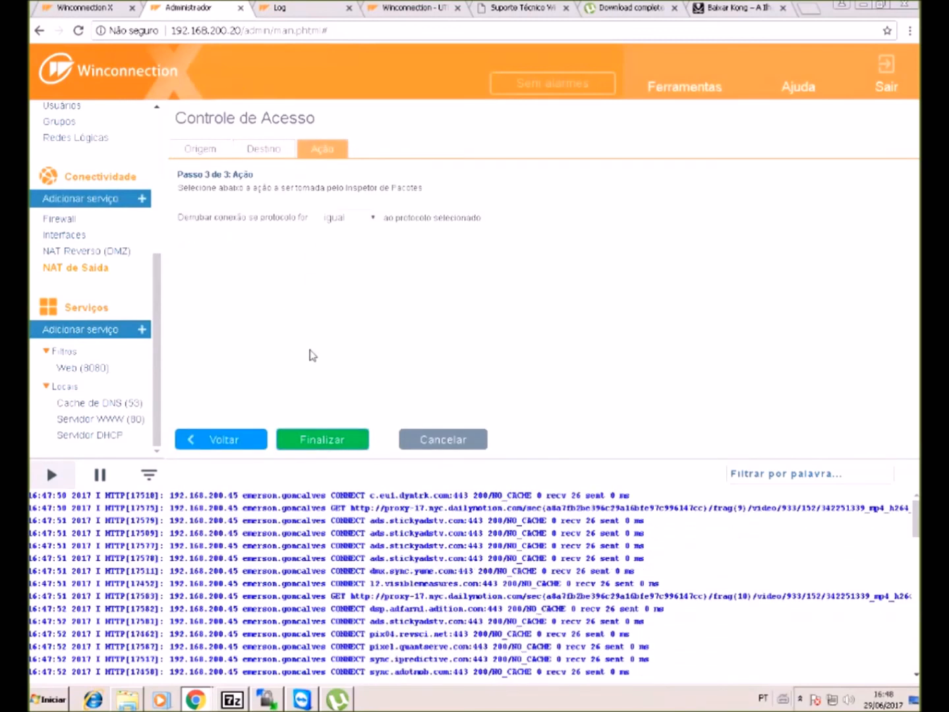
click(326, 440)
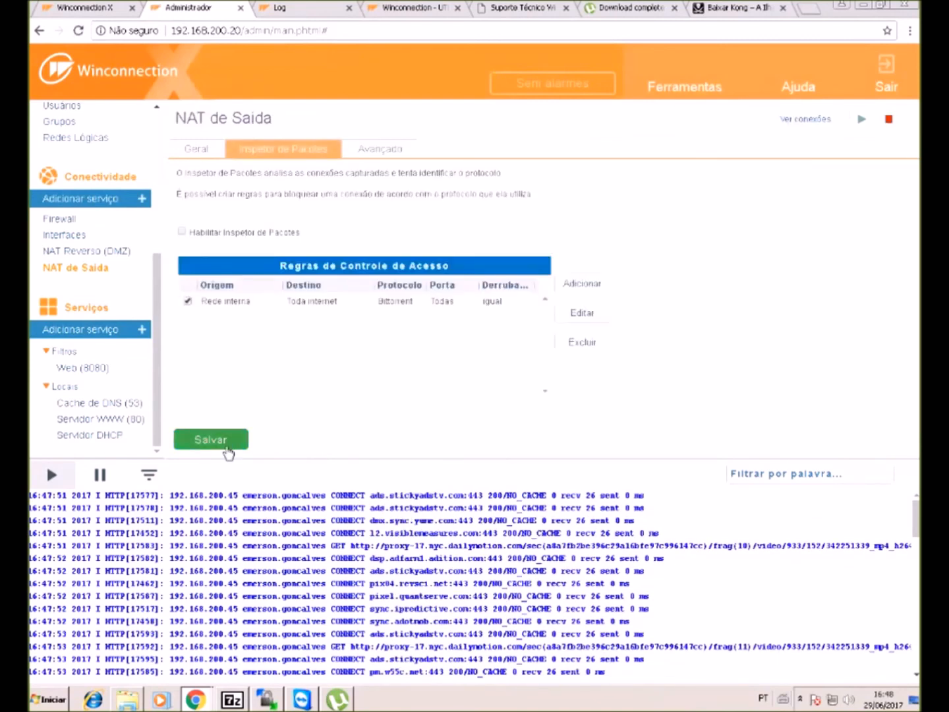
click(227, 448)
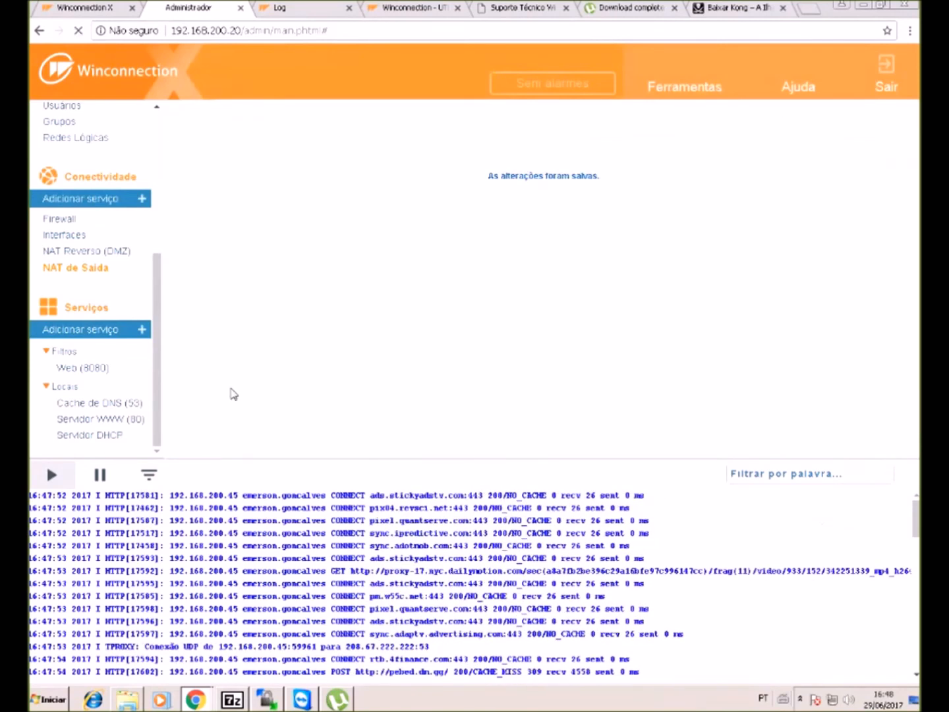
click(206, 439)
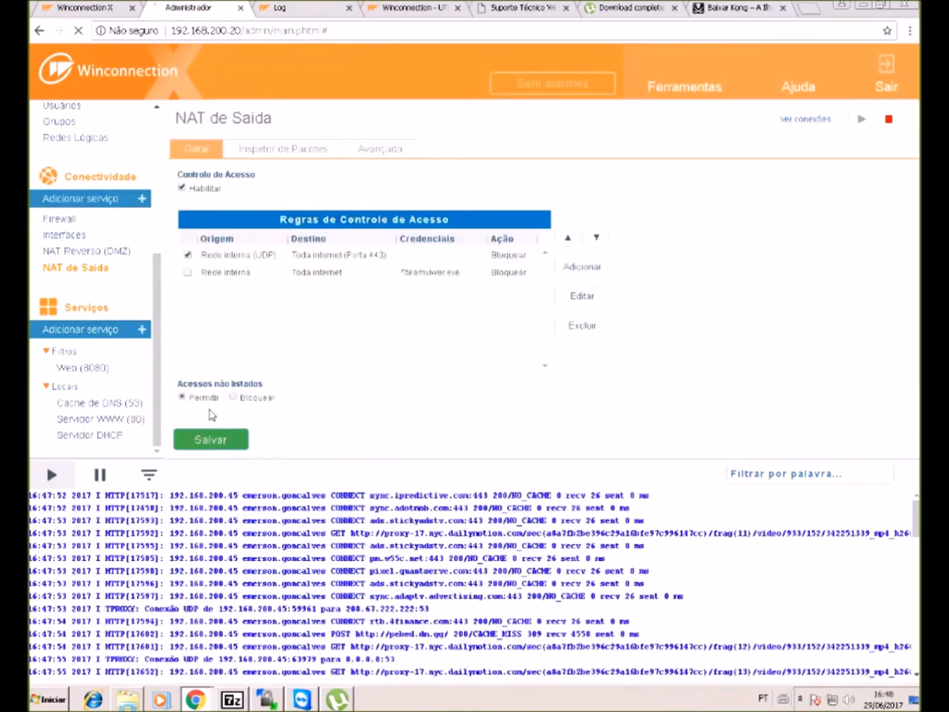
- Tick Habilitar Inspetor de Pacotes for outbound NAT, save it, and bring uTorrent forward
click(293, 151)
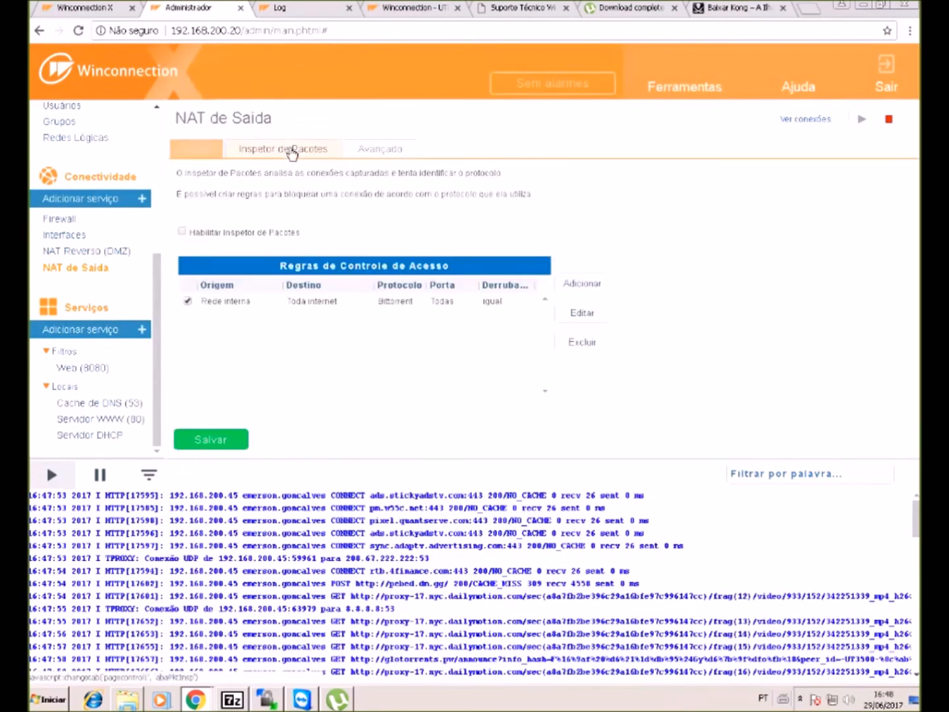
click(182, 232)
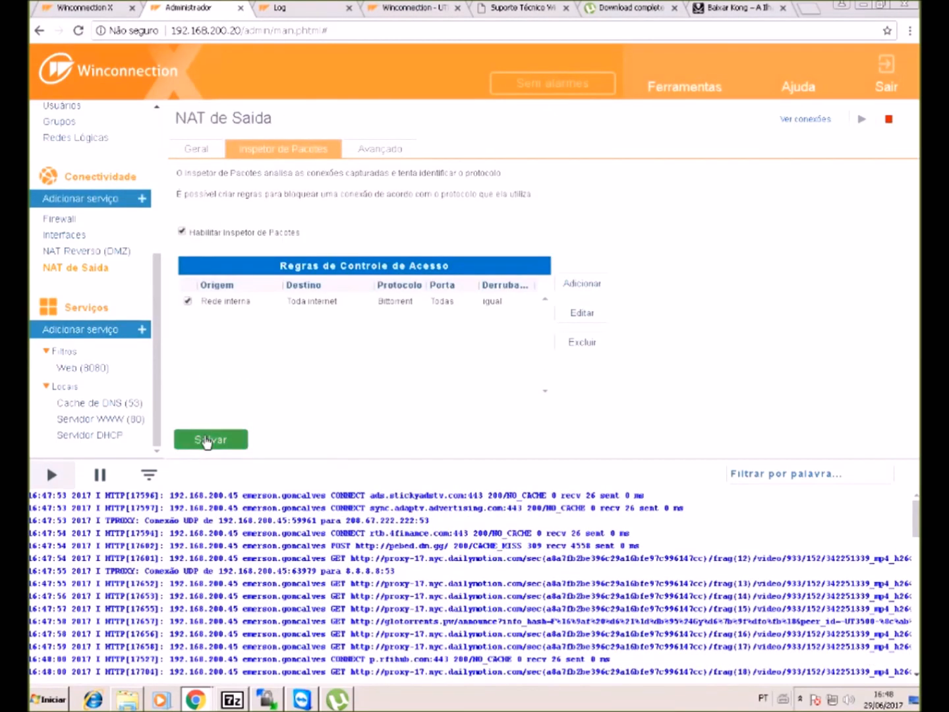
click(205, 440)
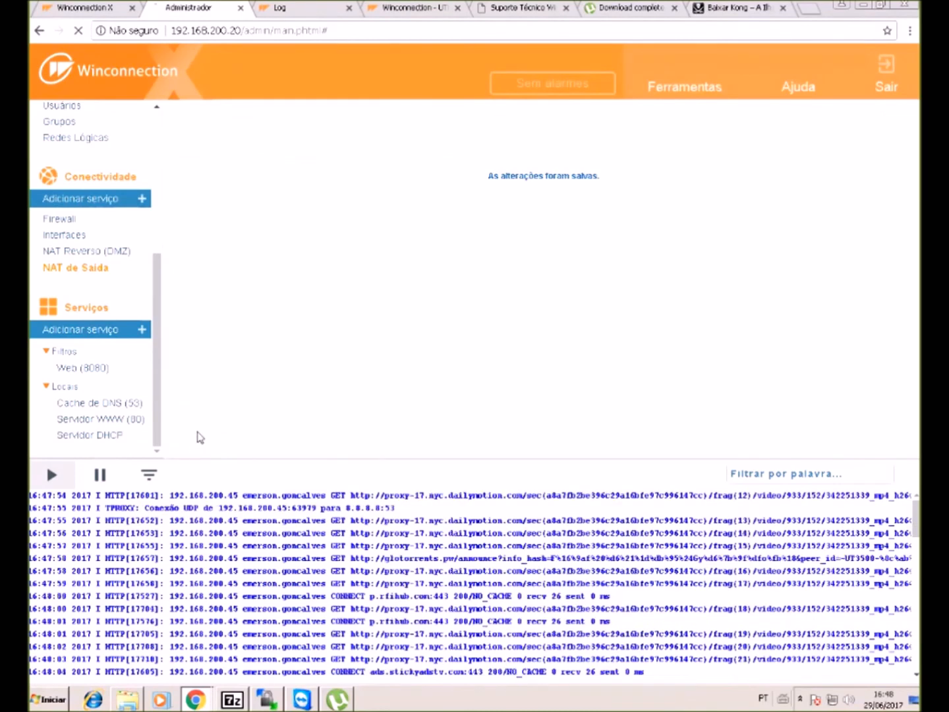
click(199, 439)
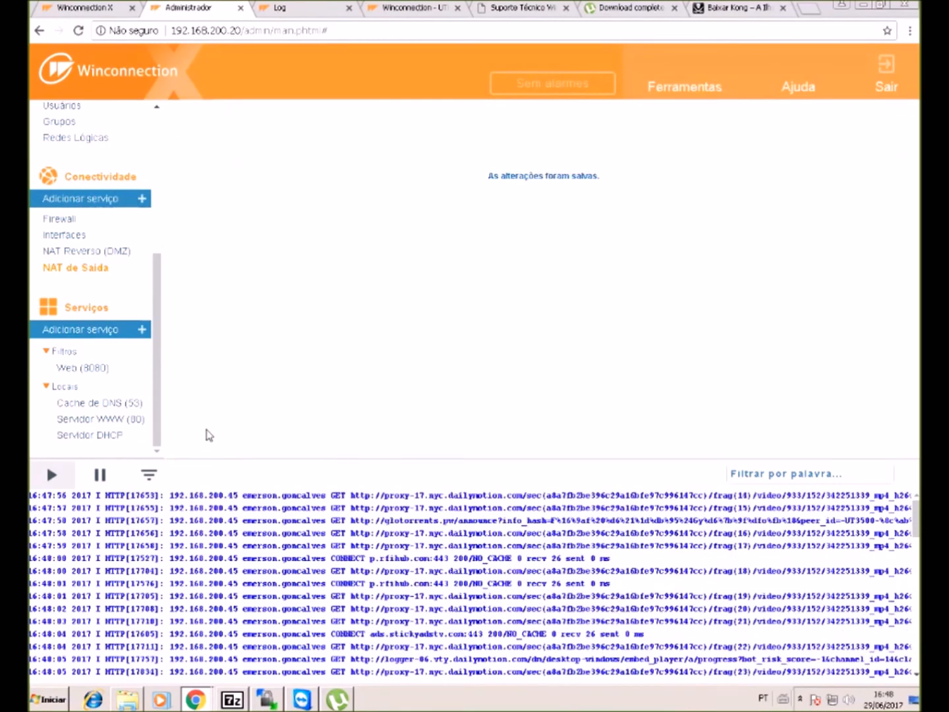
click(337, 701)
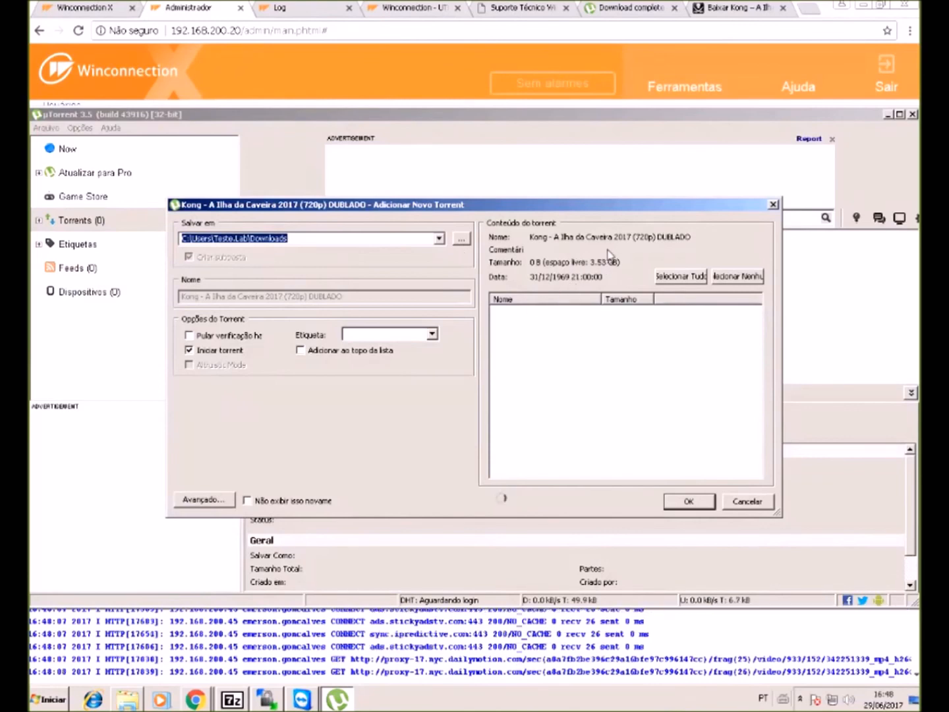
- Bring the admin page back over uTorrent, save outbound NAT, and go to NAT Reverso (DMZ)
click(469, 645)
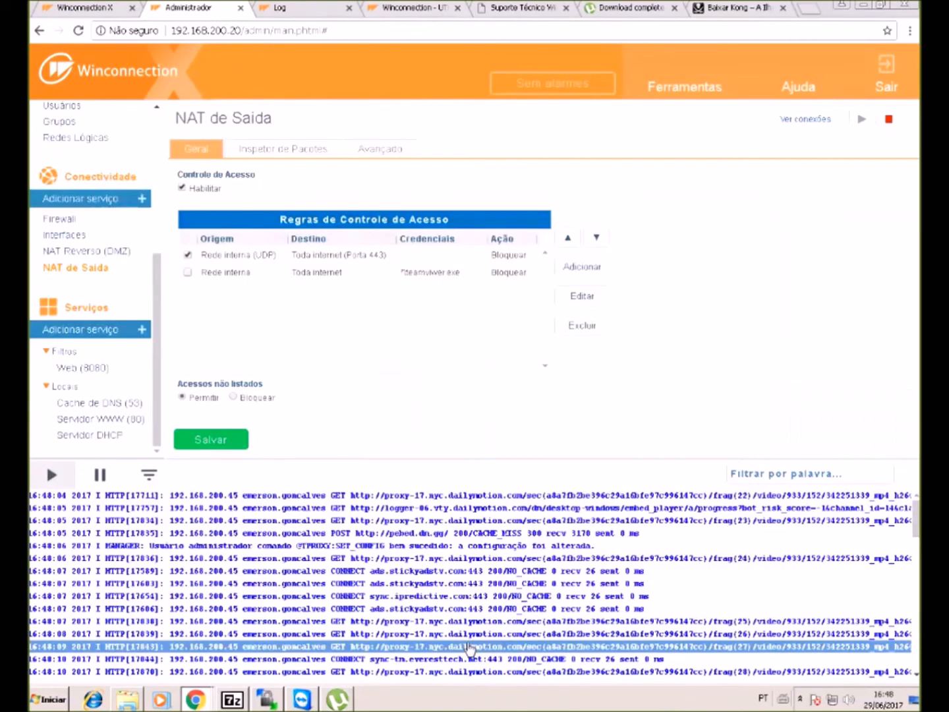
scroll(442, 563, down, 10)
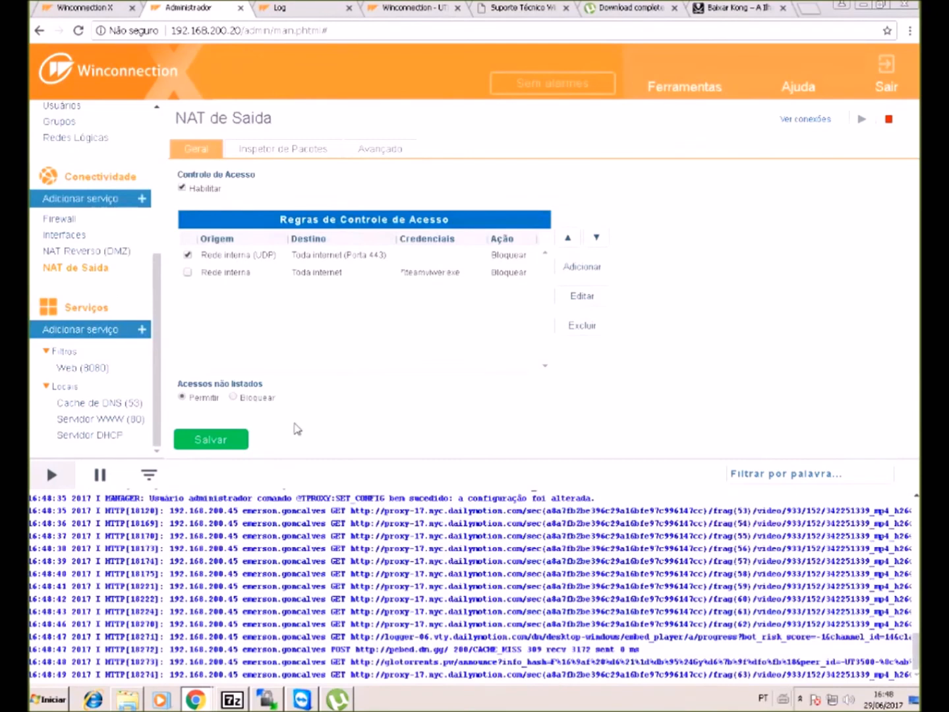
click(220, 447)
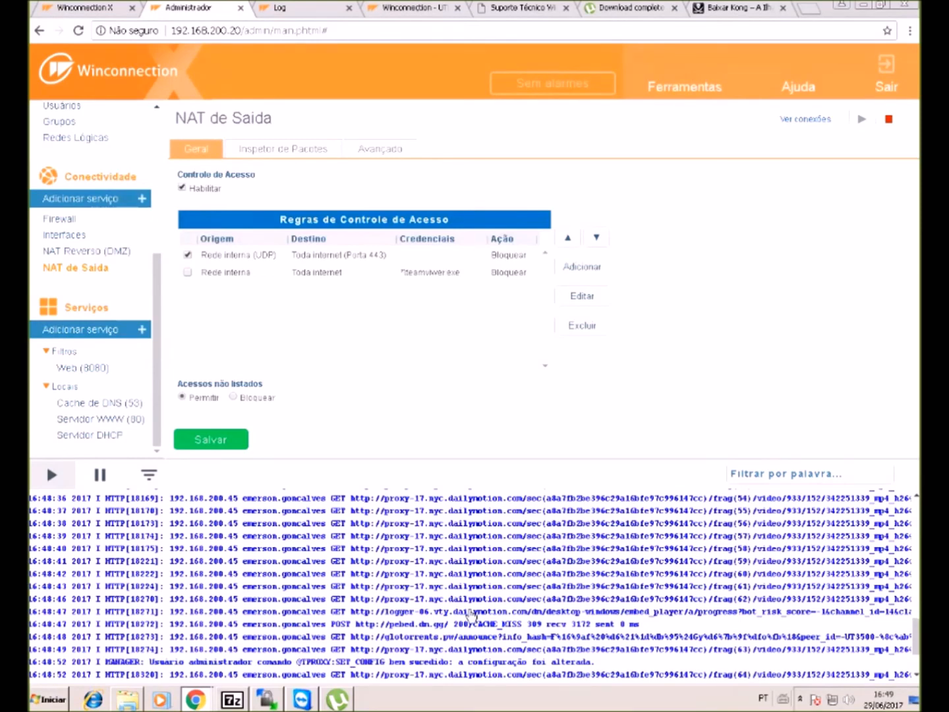
click(74, 253)
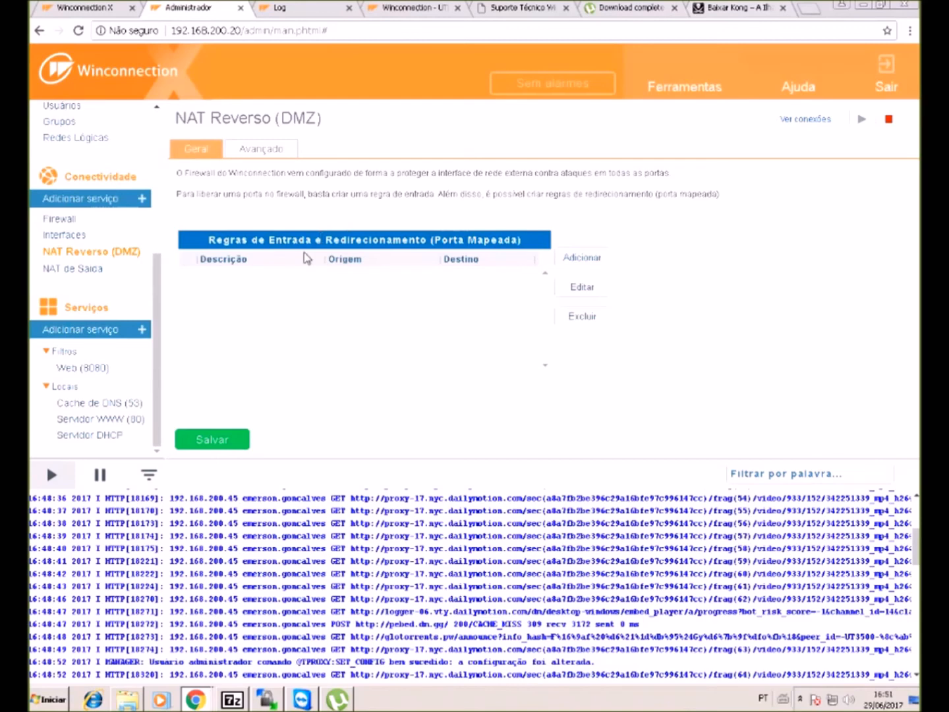
- Start an inbound redirect rule, then abandon it and reload the NAT Reverso (DMZ) list
click(583, 257)
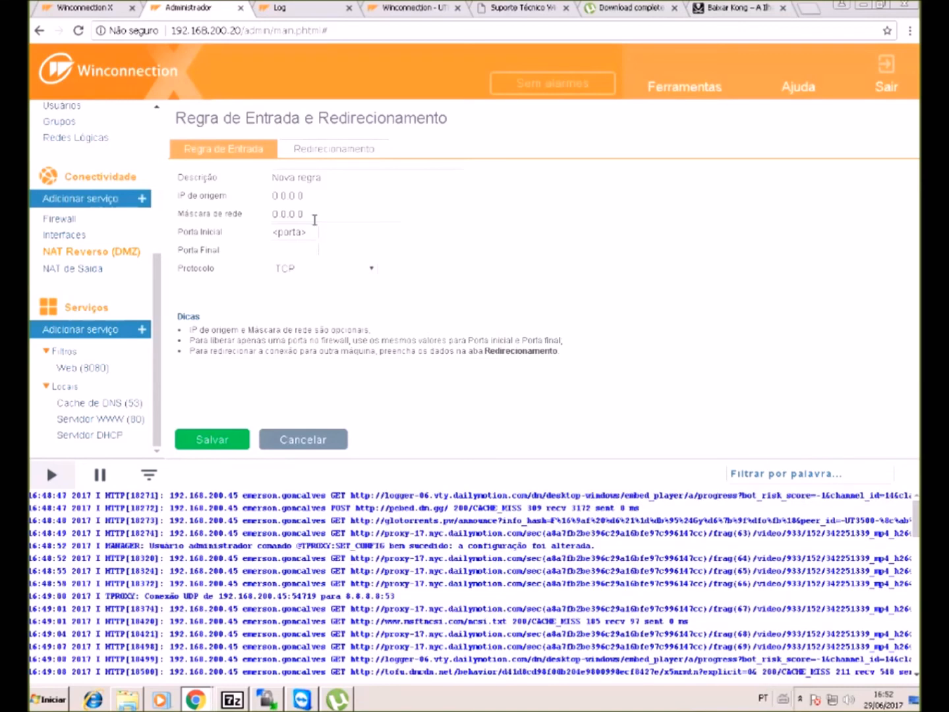
click(329, 176)
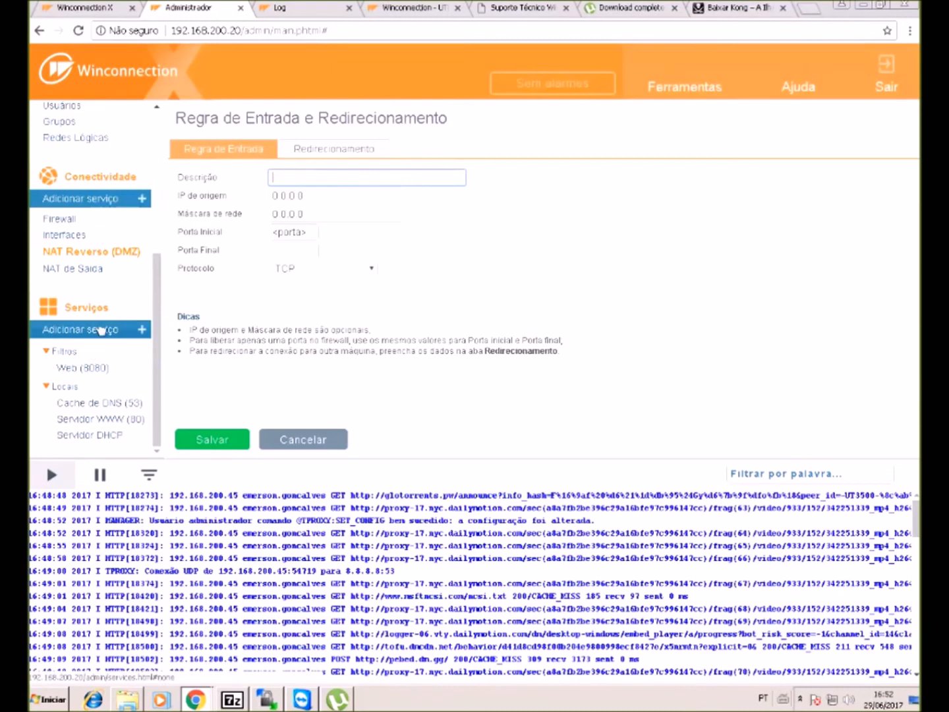
click(104, 252)
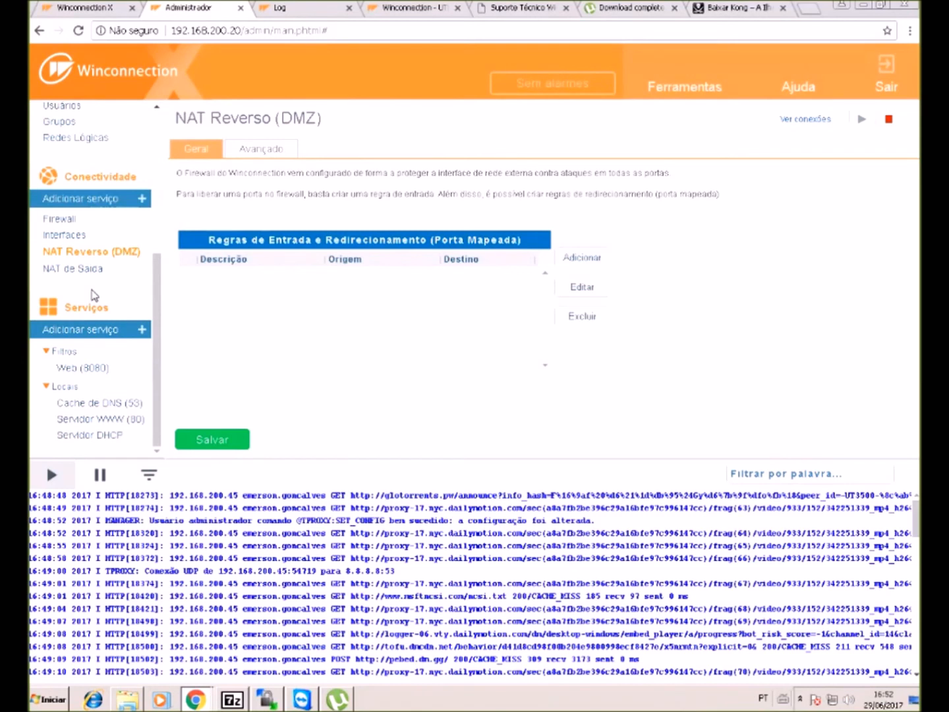
click(97, 252)
- Open a fresh rule form, look at its description and source IP, then go to Redes Lógicas
click(591, 261)
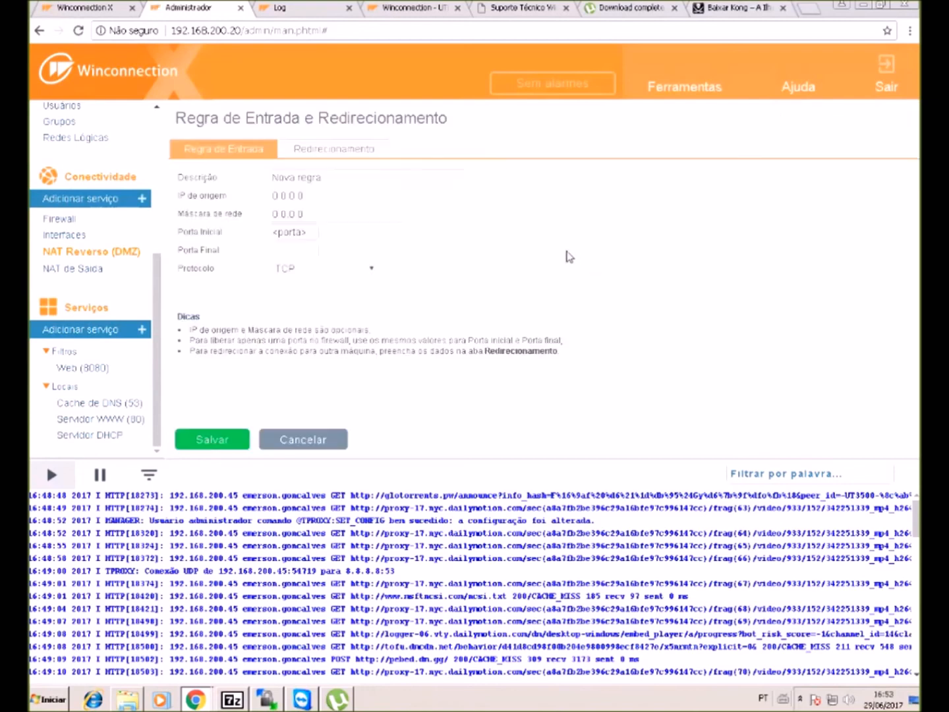
click(338, 183)
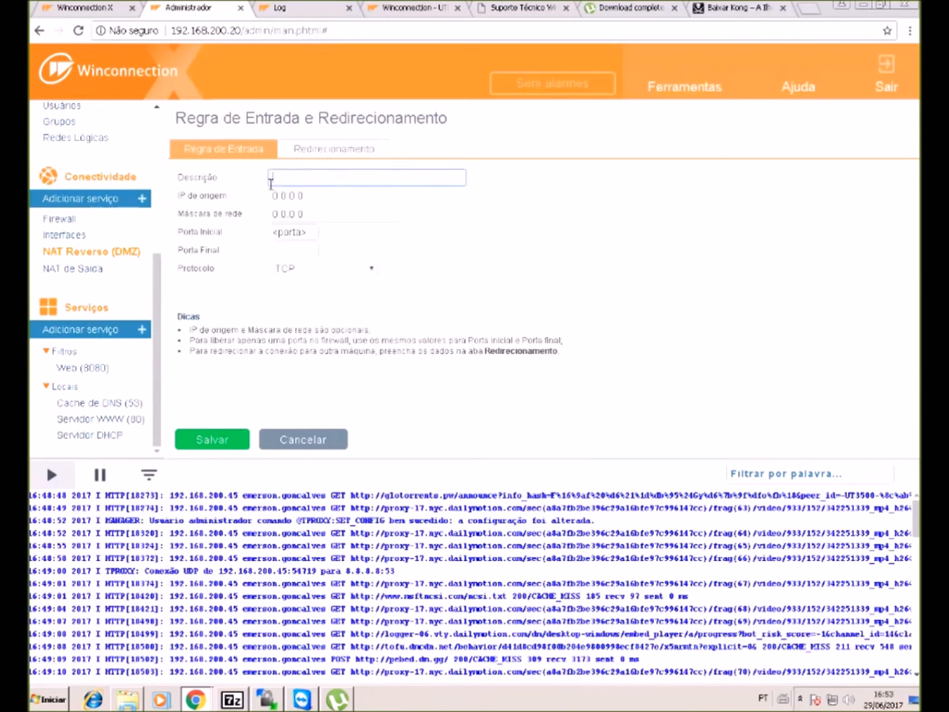
click(317, 196)
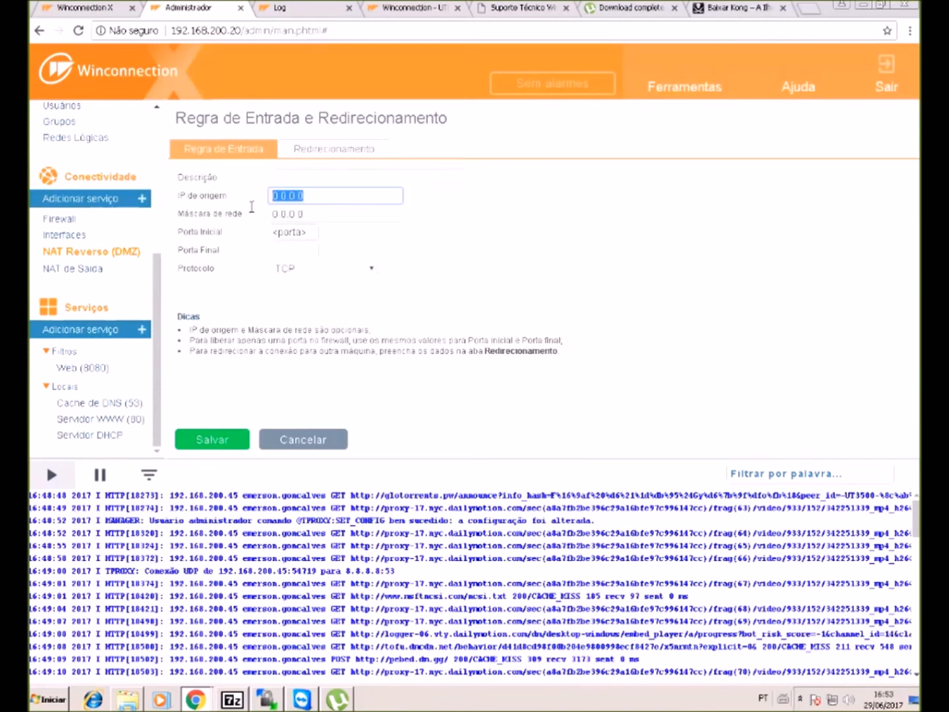
click(332, 196)
scroll(112, 181, up, 2)
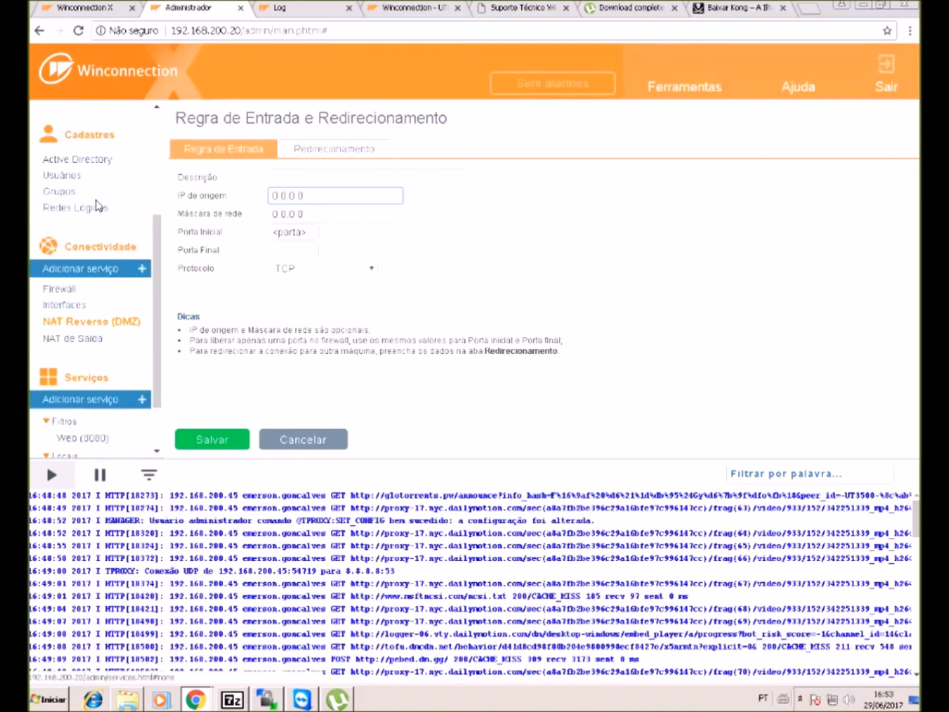
click(94, 210)
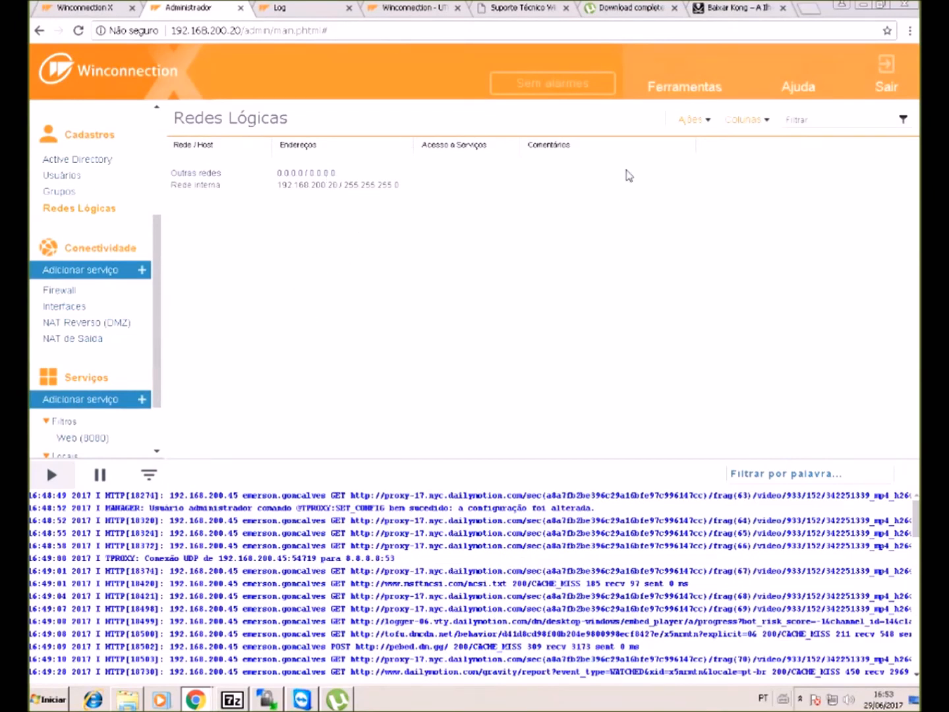
- Choose Criar rede from the Ações menu and view the Acesso a Serviços options
click(685, 119)
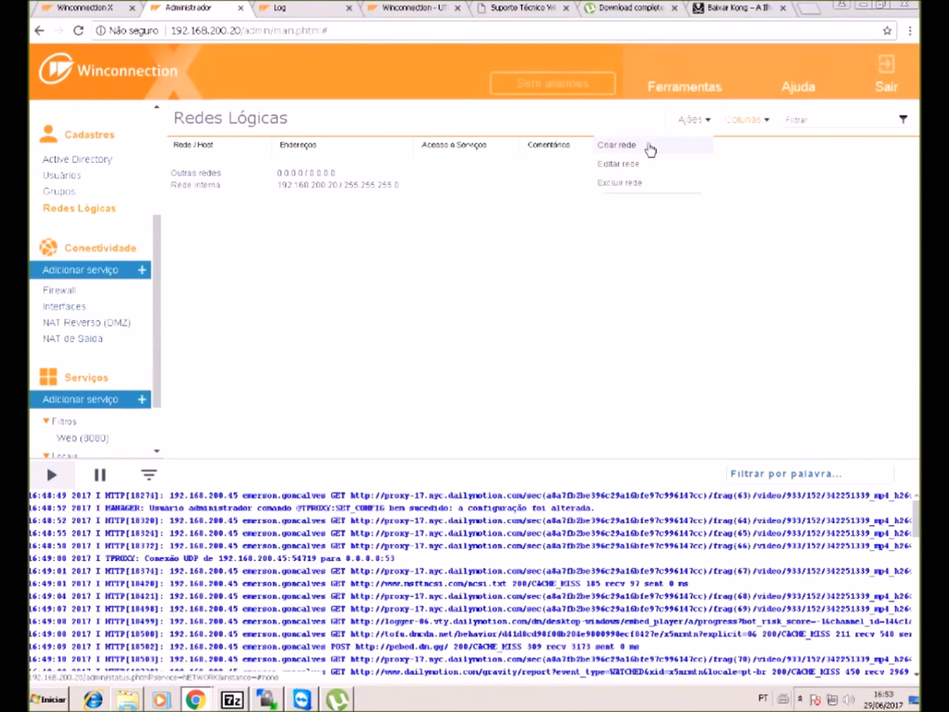
click(649, 147)
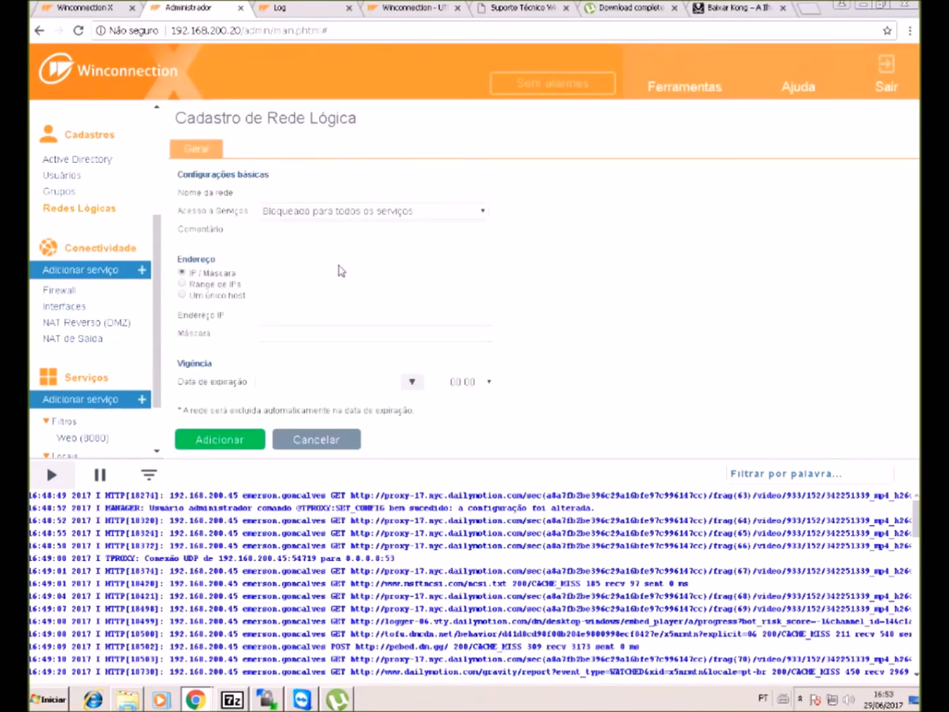
click(334, 220)
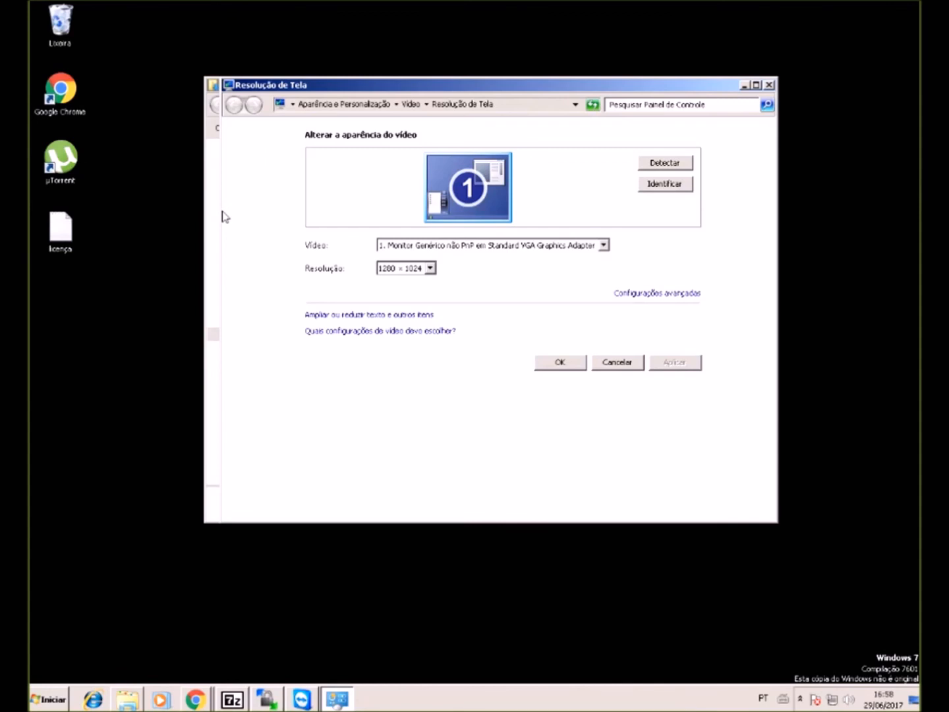
- Bring the Administrador - Google Chrome window back to the front from the taskbar
click(175, 698)
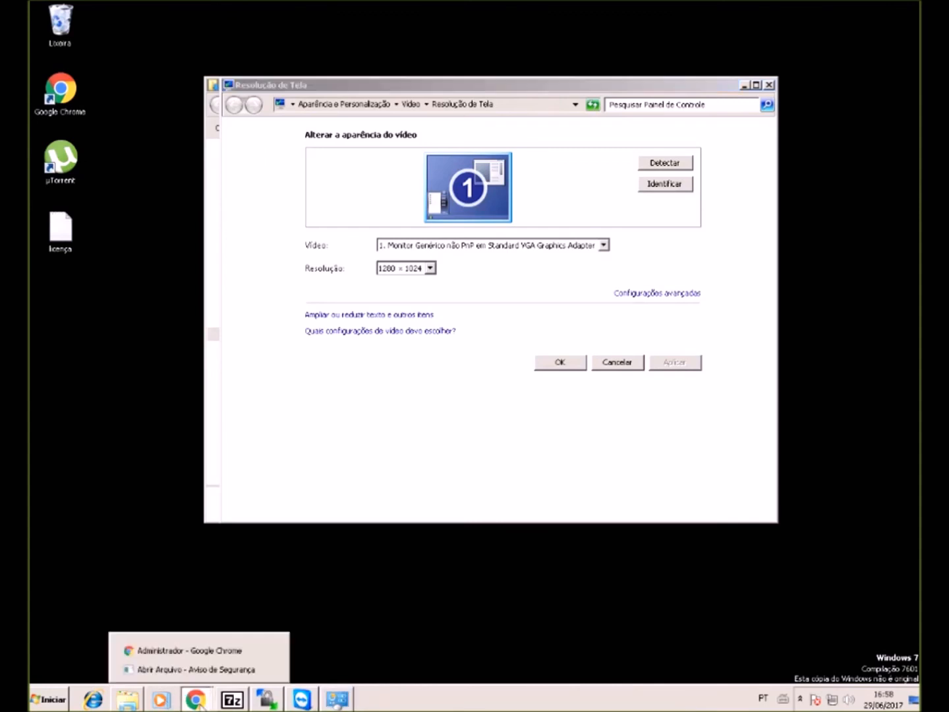
click(215, 652)
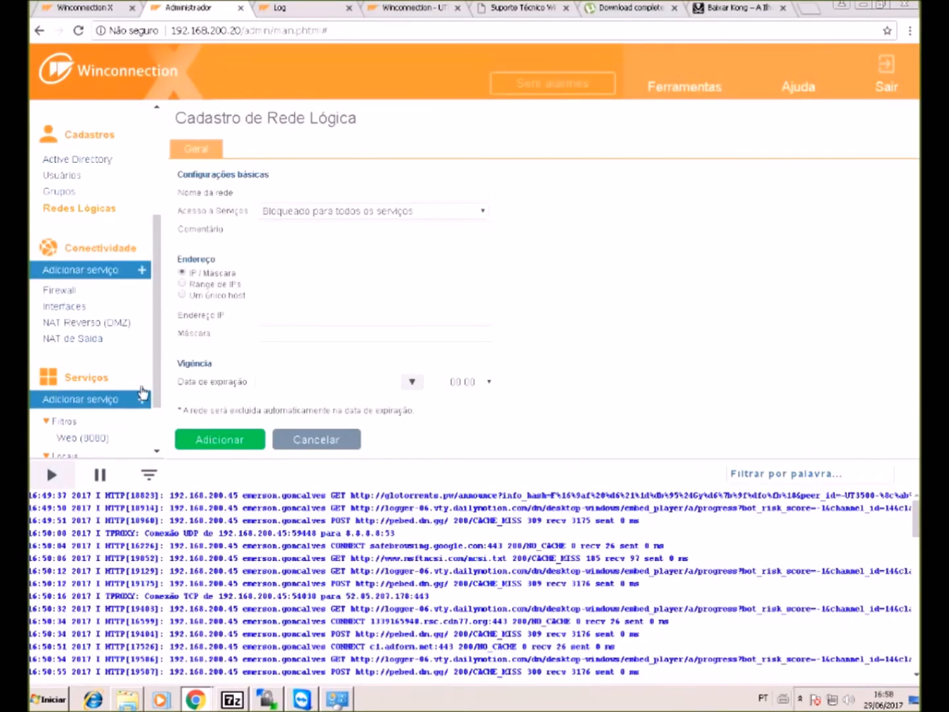
- Review adding a Porta TCP mapeada connectivity service, then go back to NAT Reverso (DMZ)
click(86, 269)
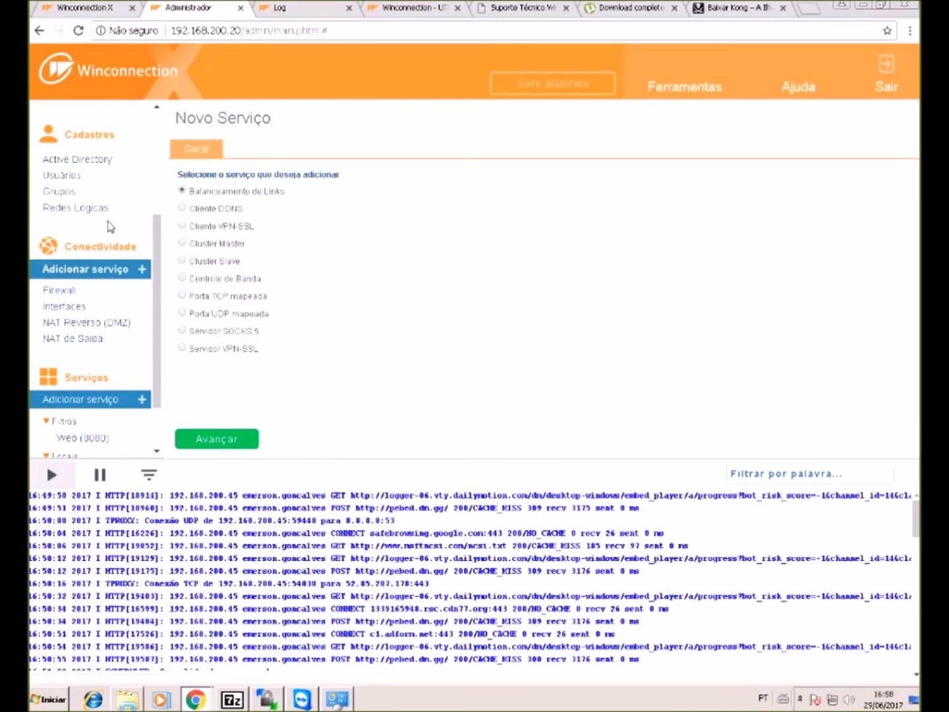
click(207, 296)
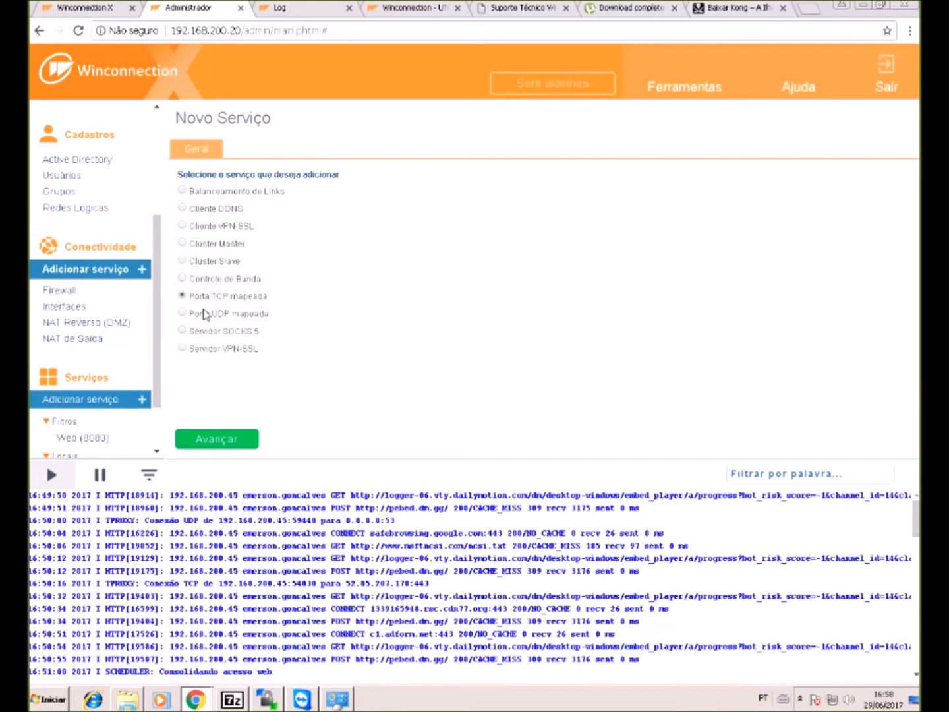
click(94, 323)
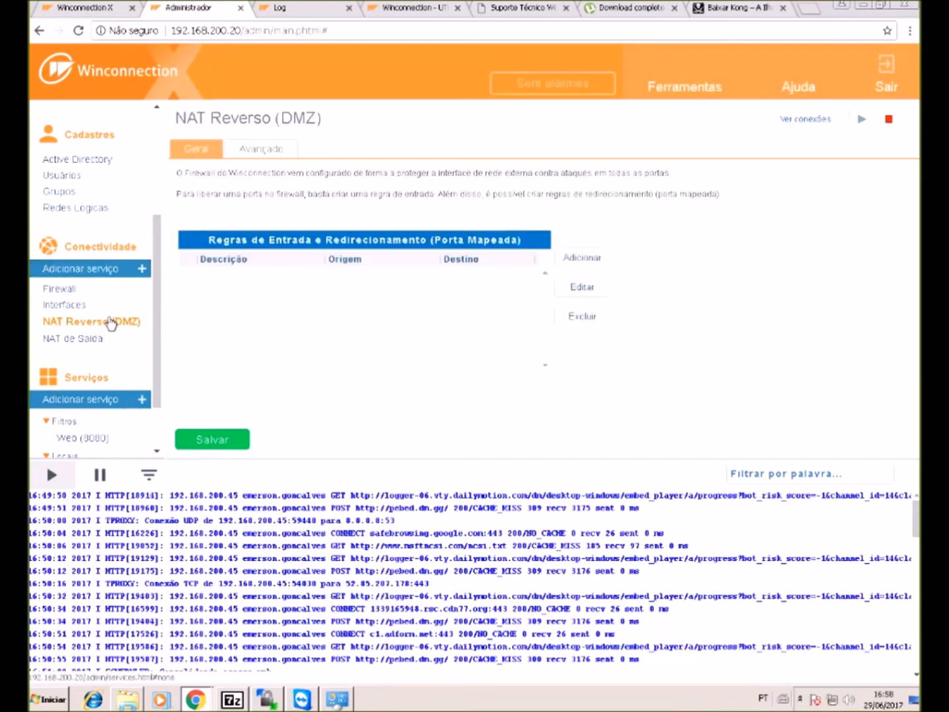
- Start a new inbound rule, try a protocol by number, then set it back to TCP
click(570, 258)
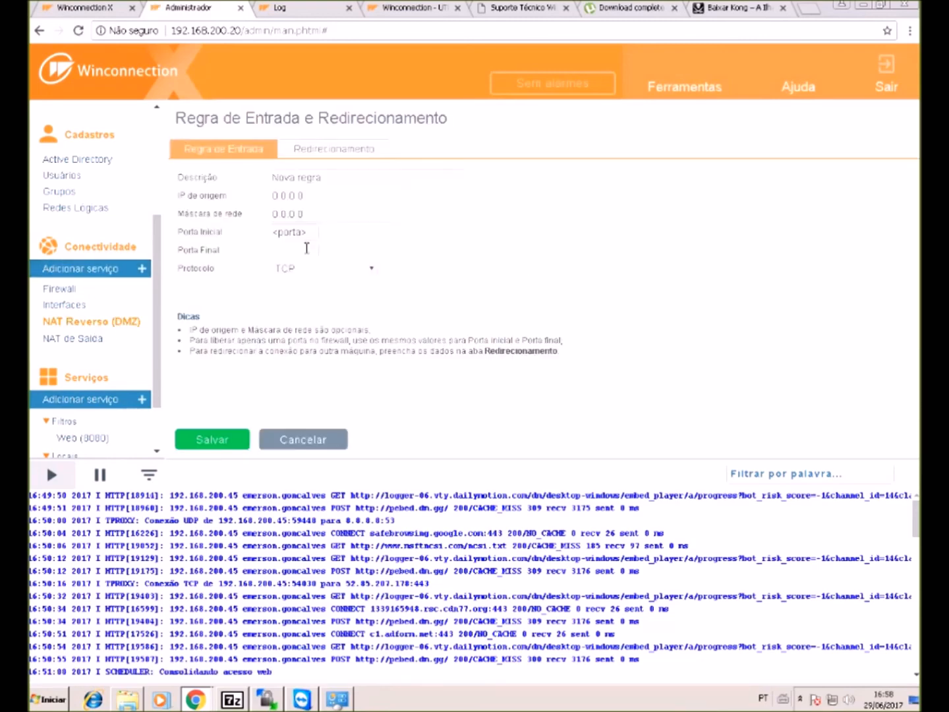
click(282, 276)
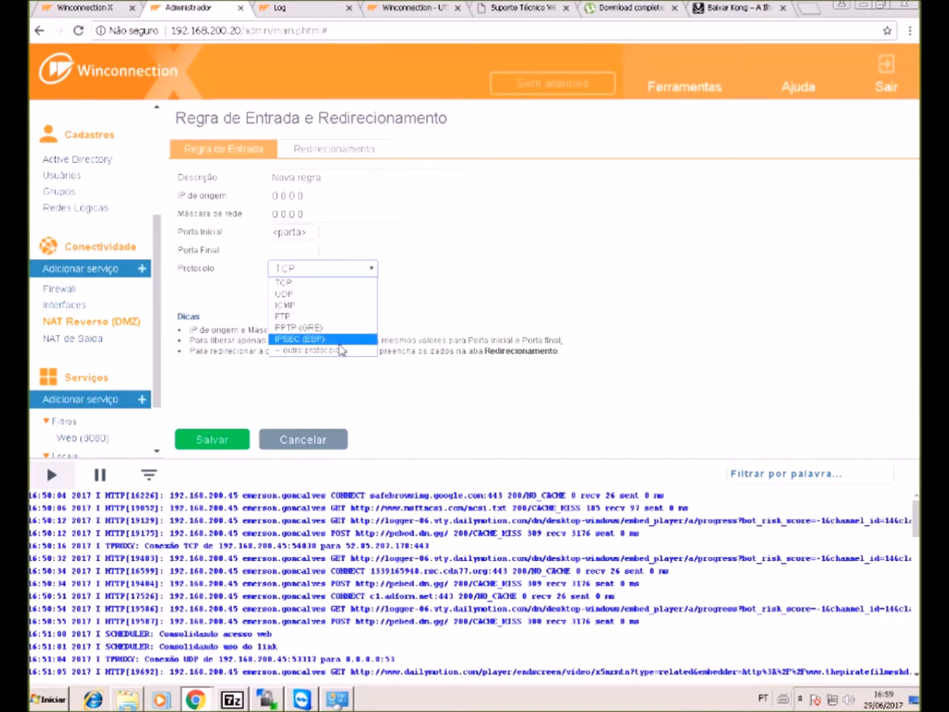
click(339, 349)
click(284, 287)
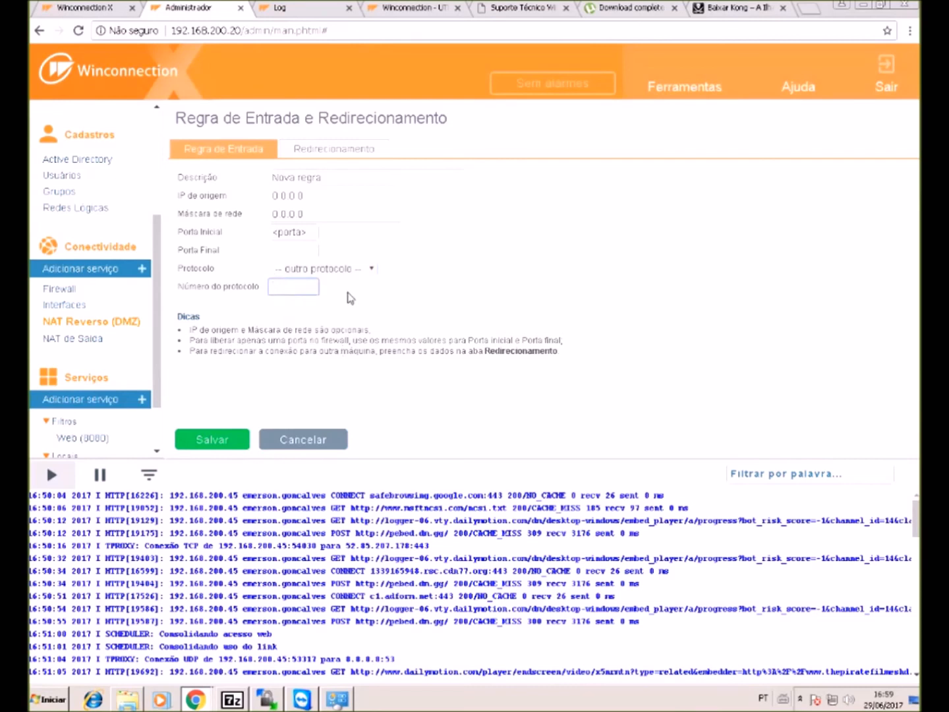
click(297, 269)
click(297, 282)
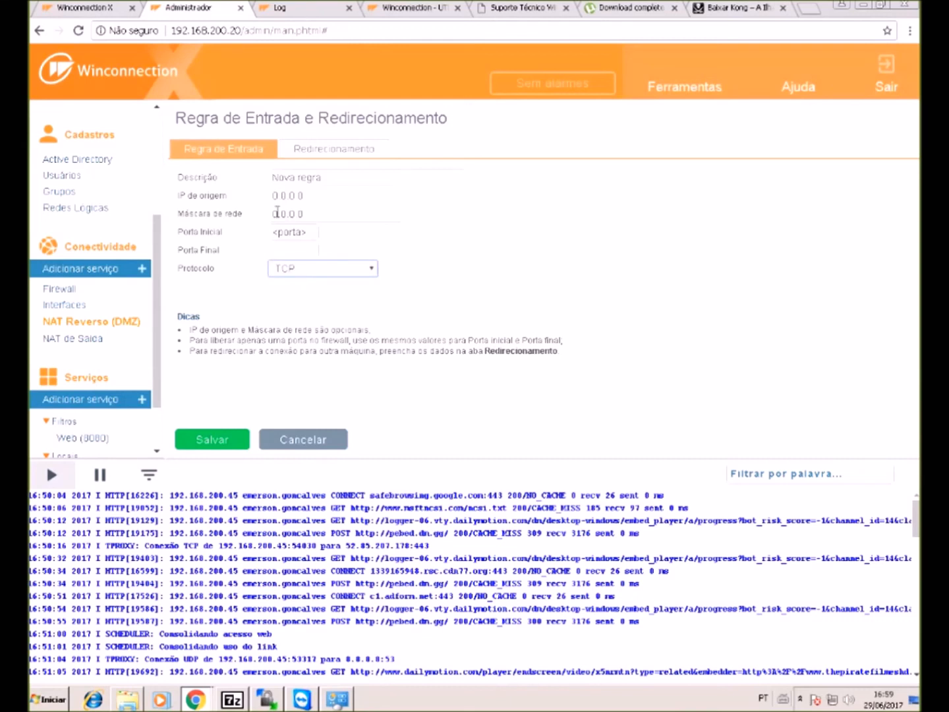
- Step through the rule's description, source IP, network mask, and start and end port fields
click(324, 174)
click(306, 198)
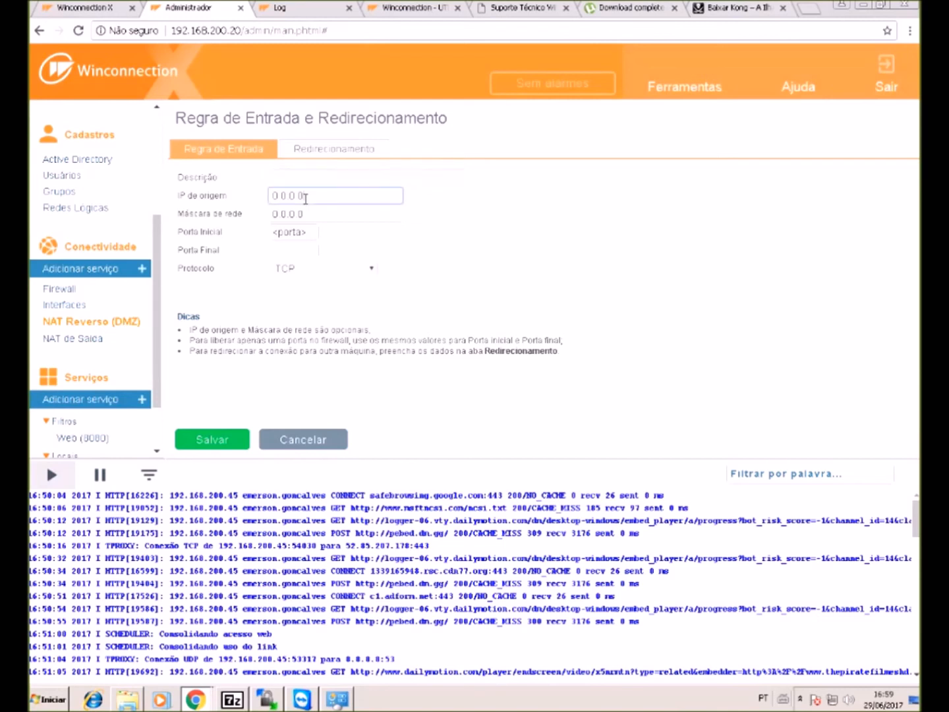
double_click(304, 198)
double_click(331, 216)
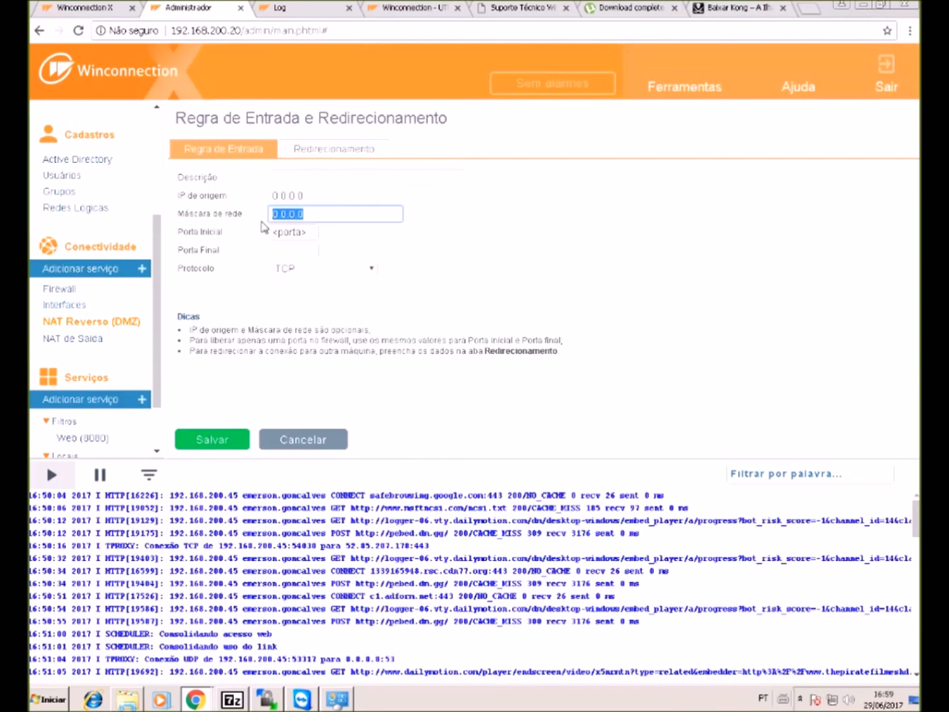
click(293, 232)
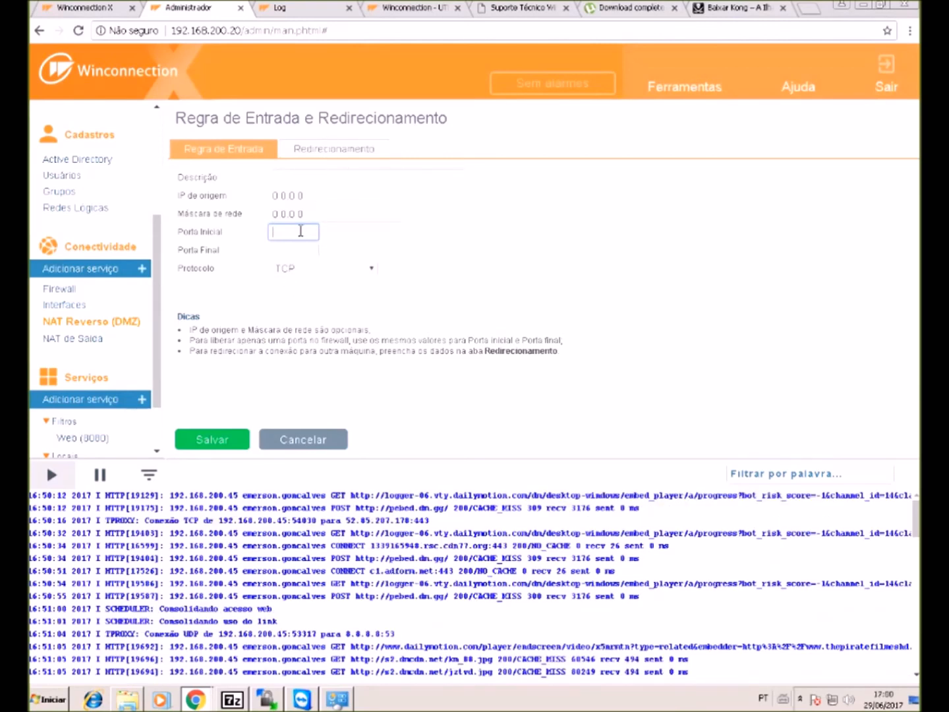
click(313, 252)
click(313, 232)
- Review the inbound rule's Redirecionamento and Destino settings, then go to the NAT de Saída rules page
click(335, 149)
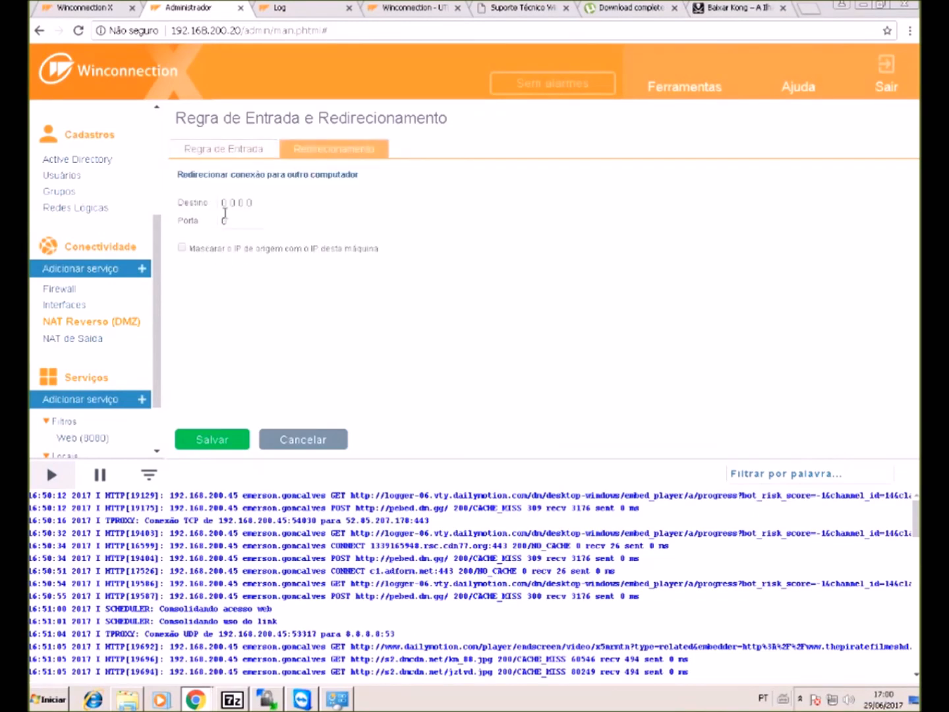
click(224, 202)
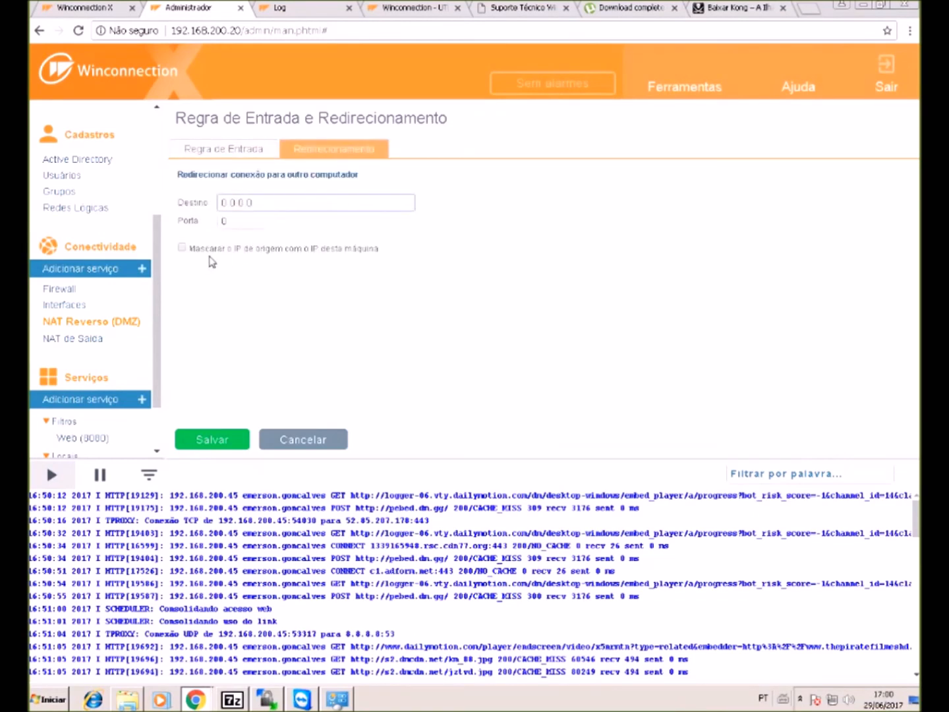
click(251, 151)
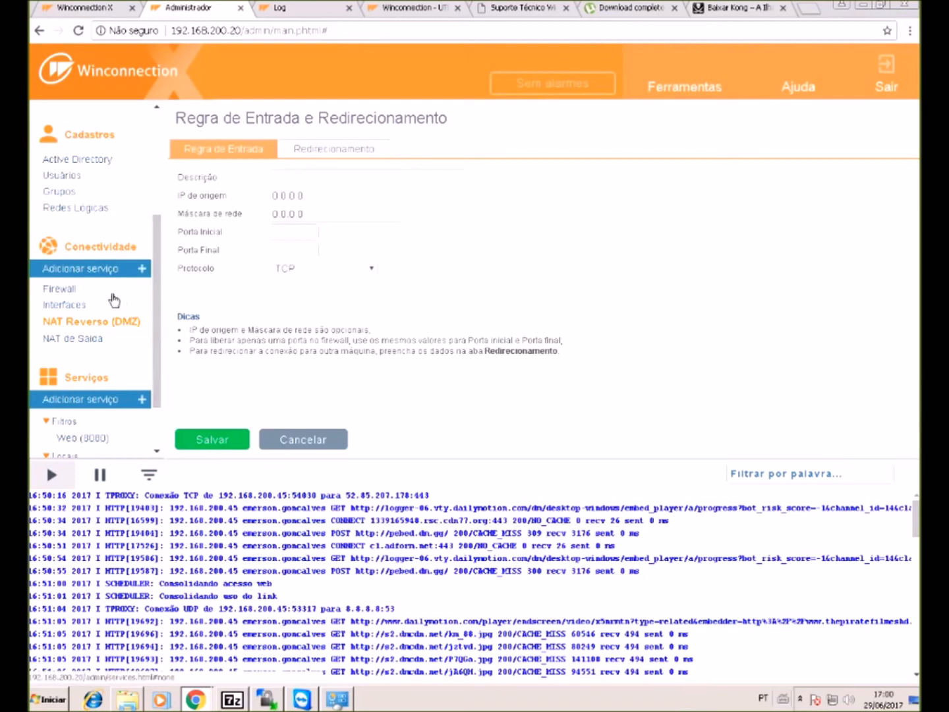
click(116, 328)
click(104, 339)
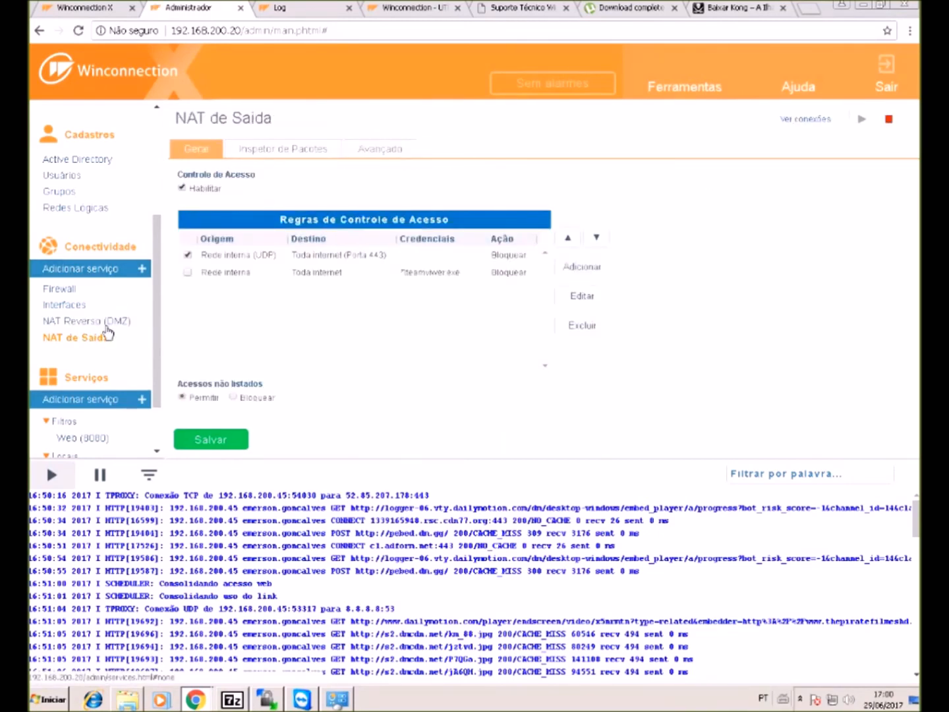
click(115, 323)
click(110, 337)
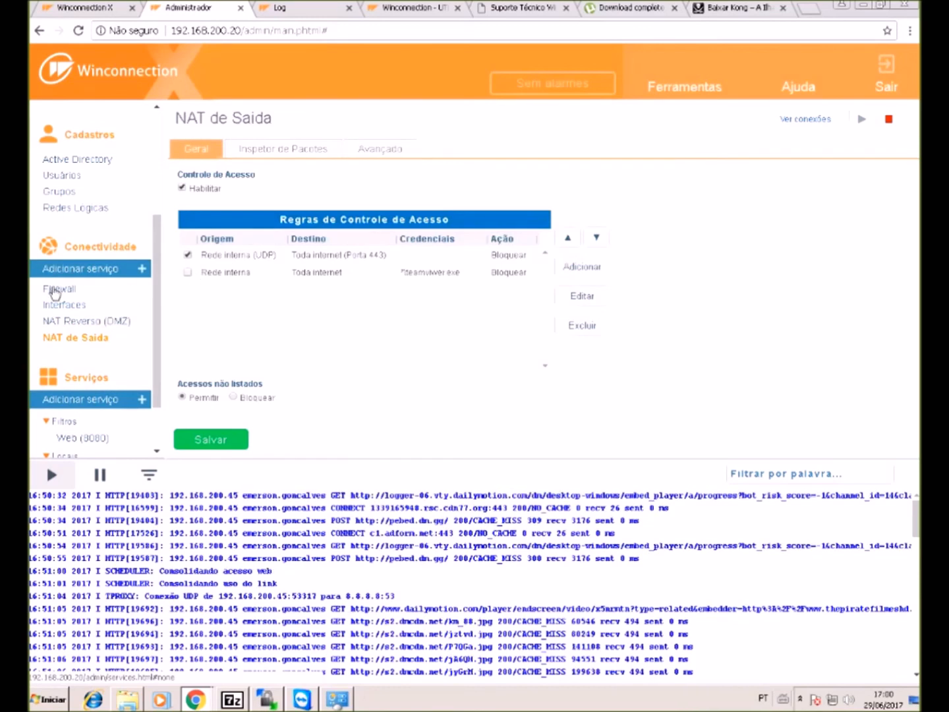
scroll(138, 255, down, 1)
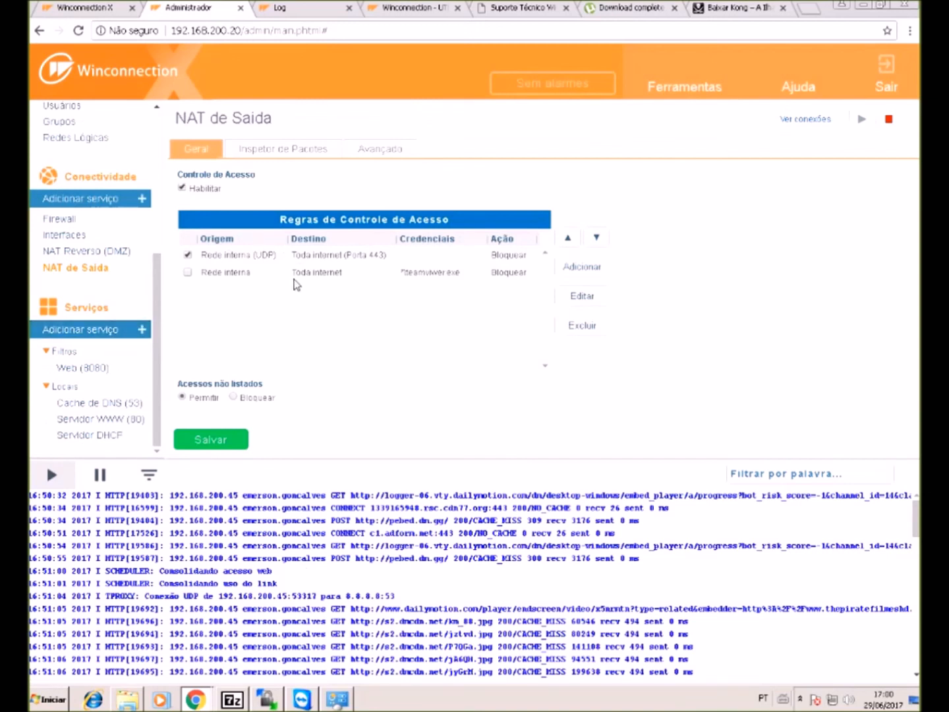
scroll(110, 190, up, 4)
scroll(105, 222, down, 2)
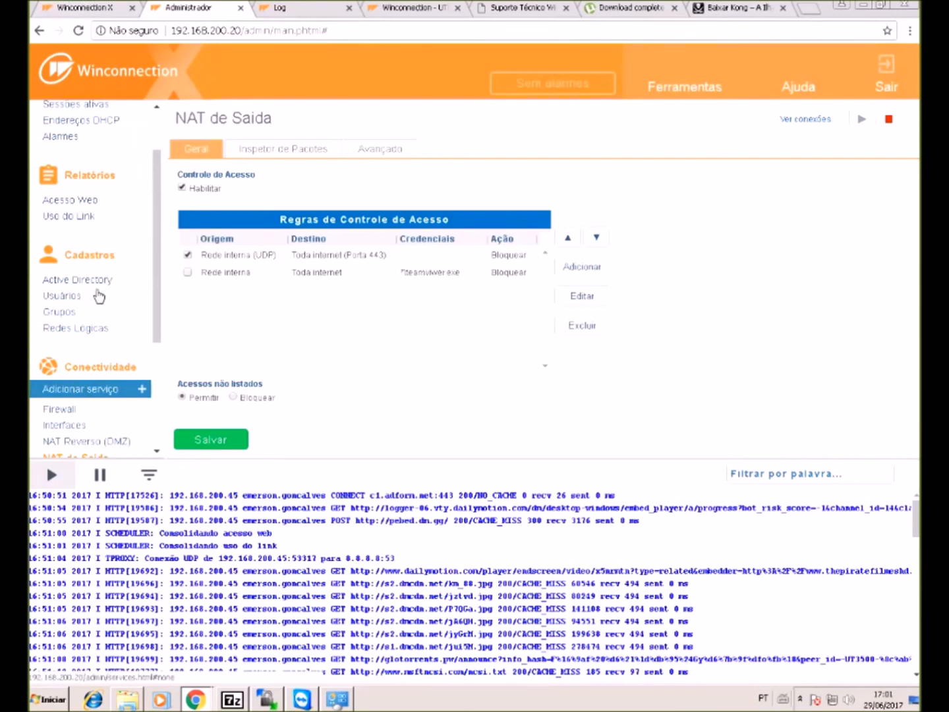
- Open the Usuários list and preview the Criar usuário form's Autenticação and Geral tabs, then cancel it
click(97, 298)
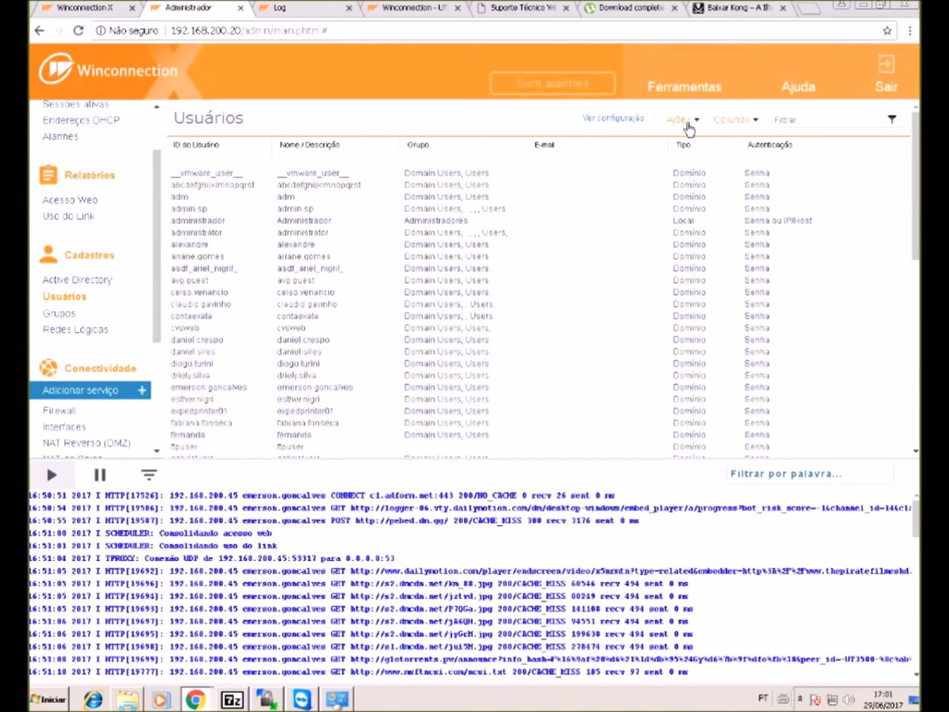
click(685, 128)
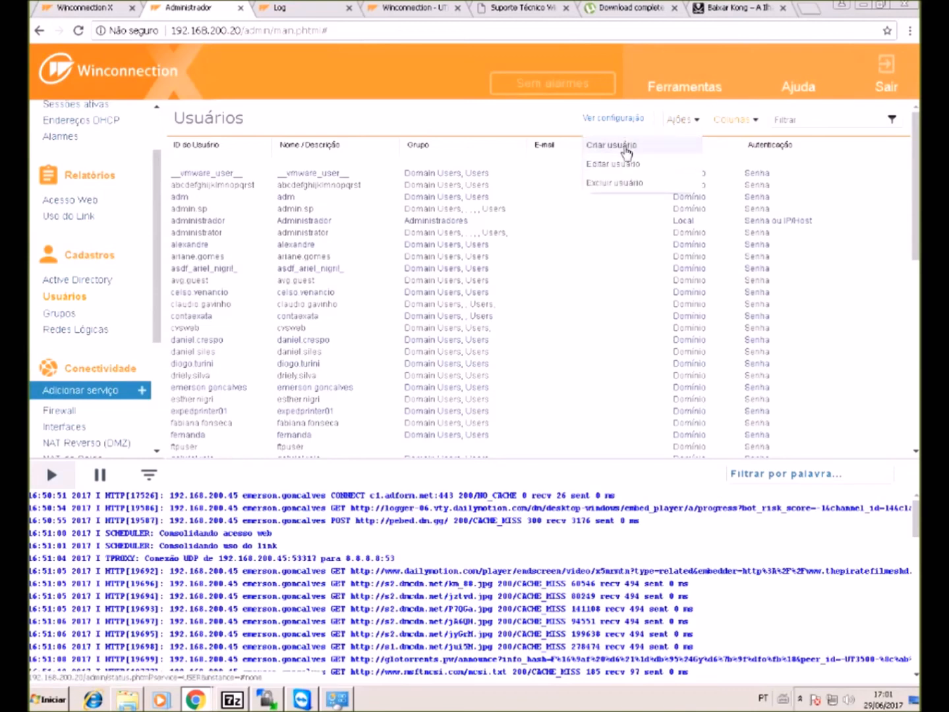
click(621, 146)
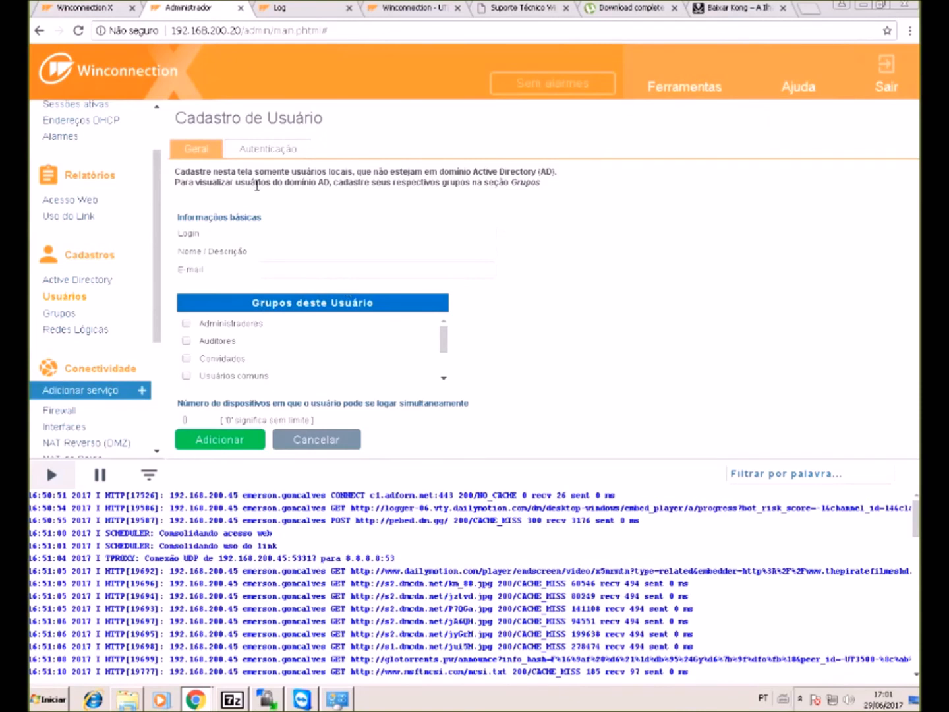
click(251, 151)
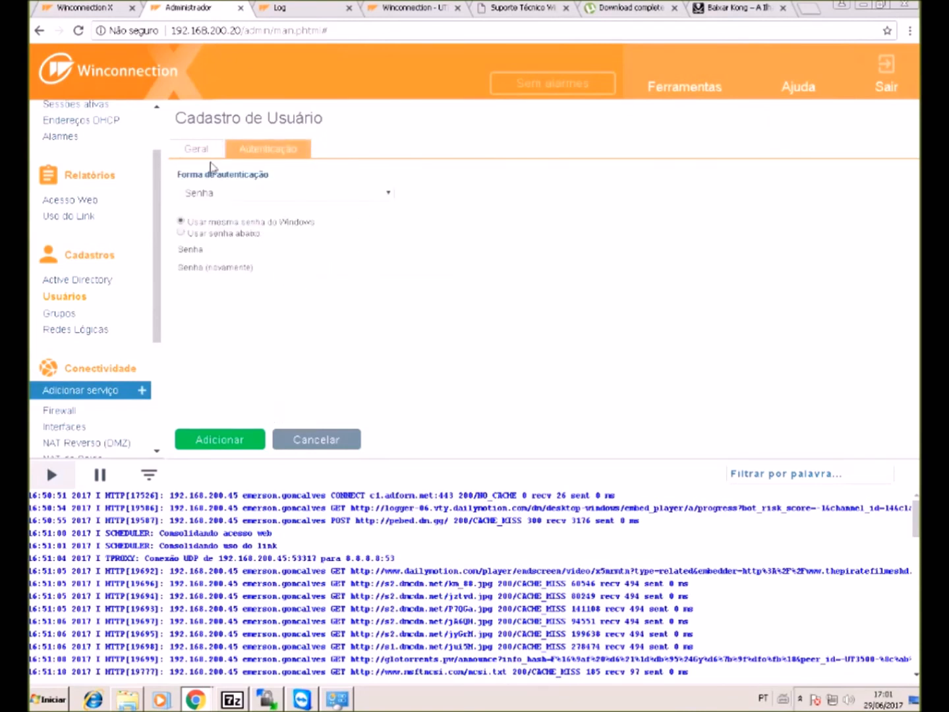
click(196, 149)
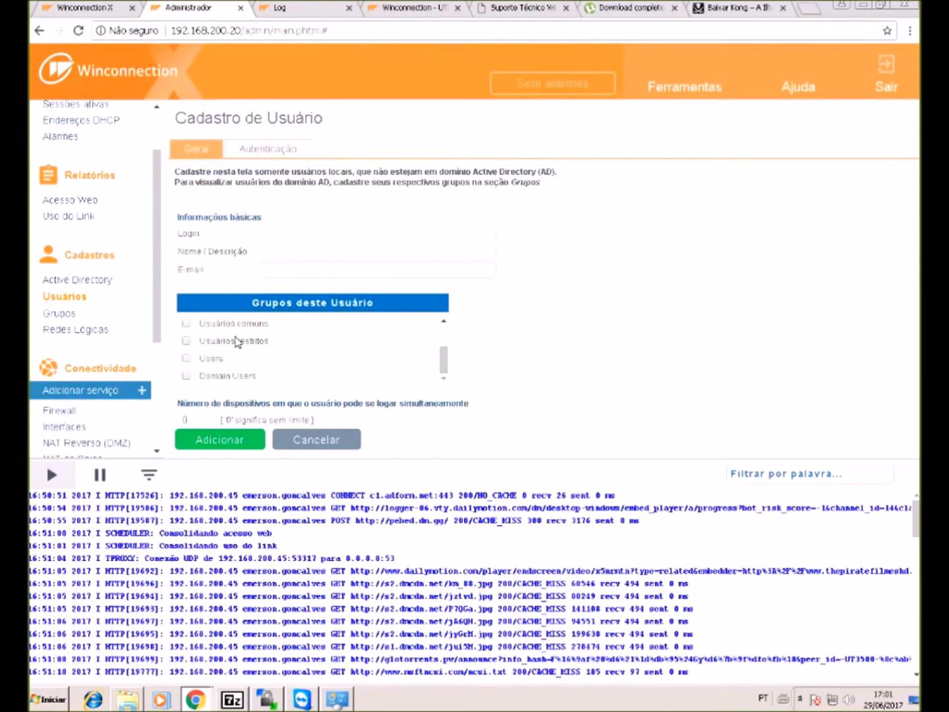
click(319, 441)
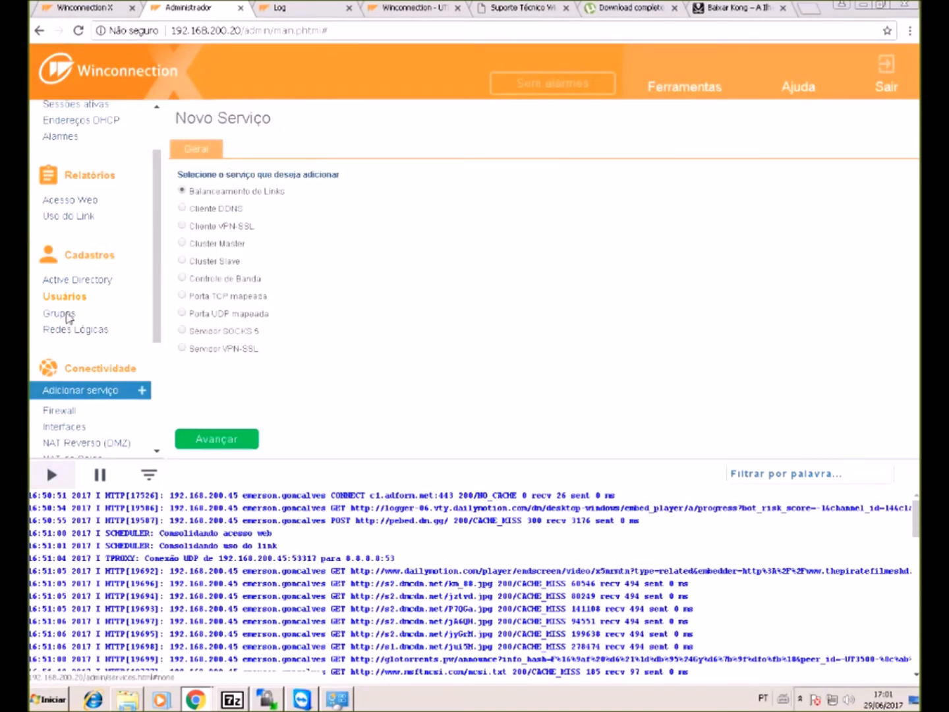
- Open the Grupos list and collapse the reports, registrations and status sidebar sections
click(60, 313)
click(90, 255)
click(90, 174)
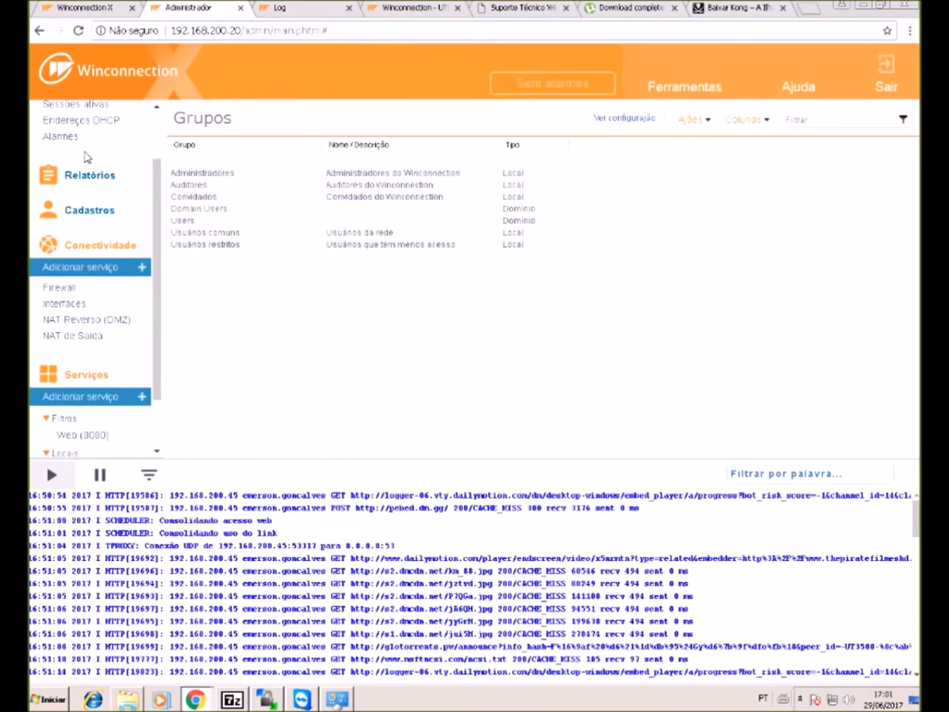
scroll(90, 174, up, 1)
click(89, 124)
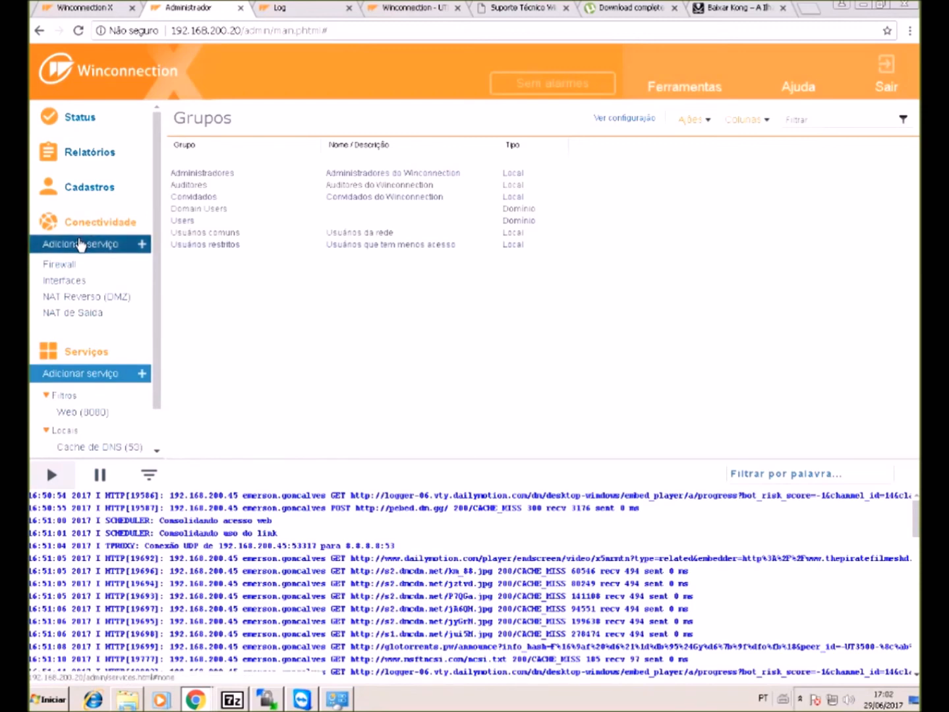
- Start adding a link-balancing service, then open the Active Directory settings under Cadastros
click(80, 246)
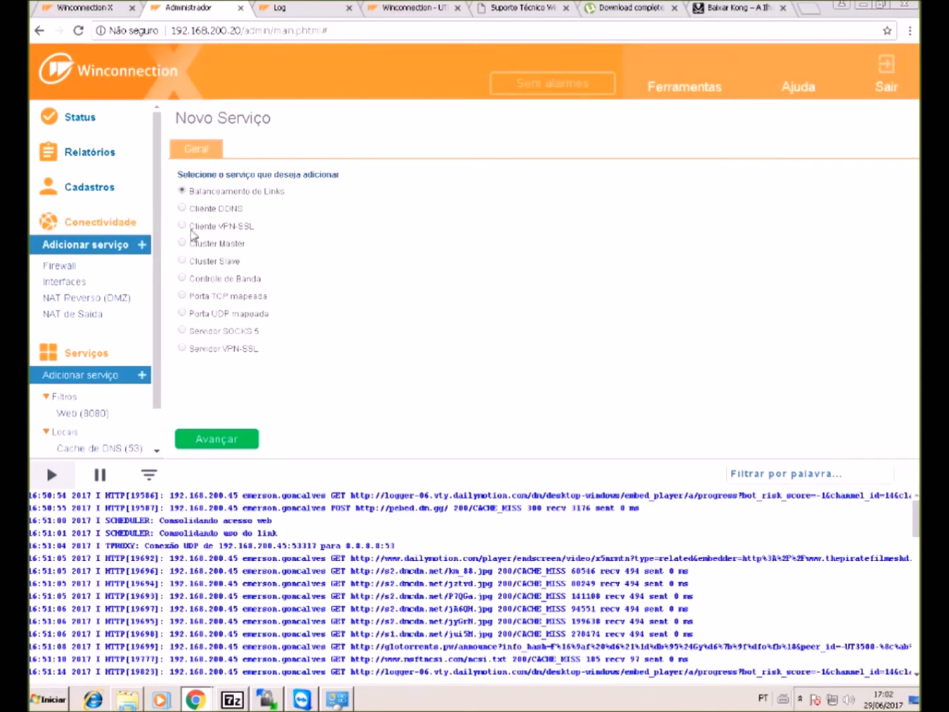
click(223, 443)
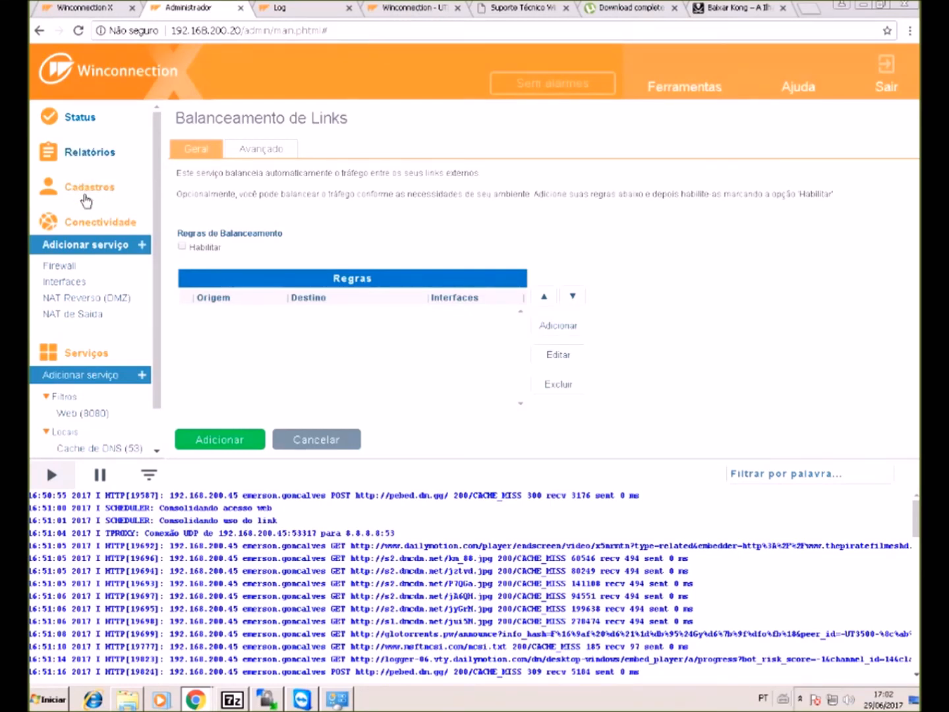
click(85, 188)
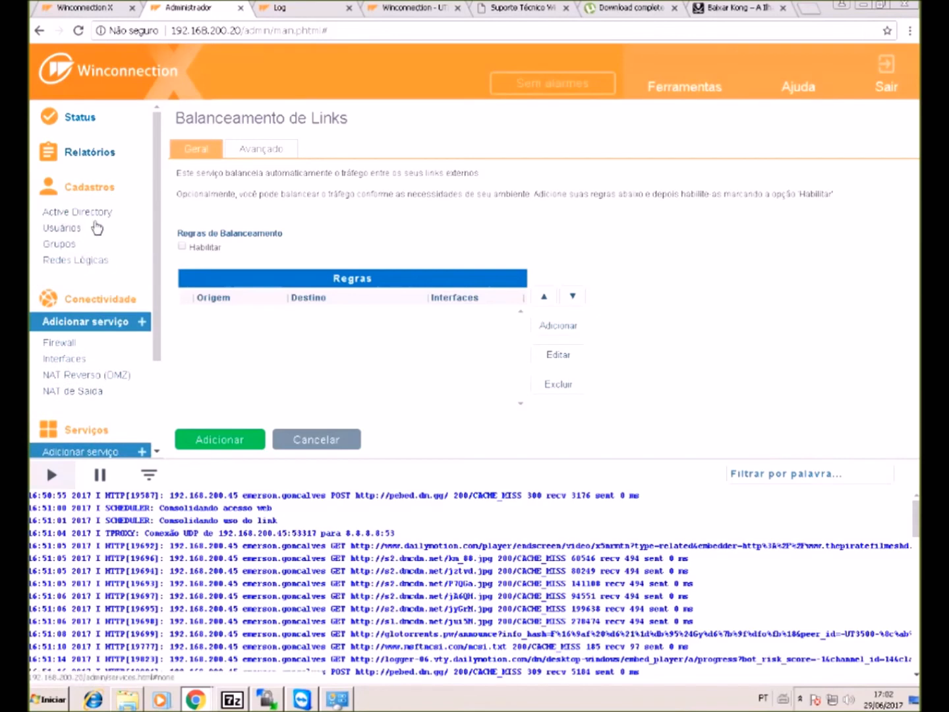
click(101, 216)
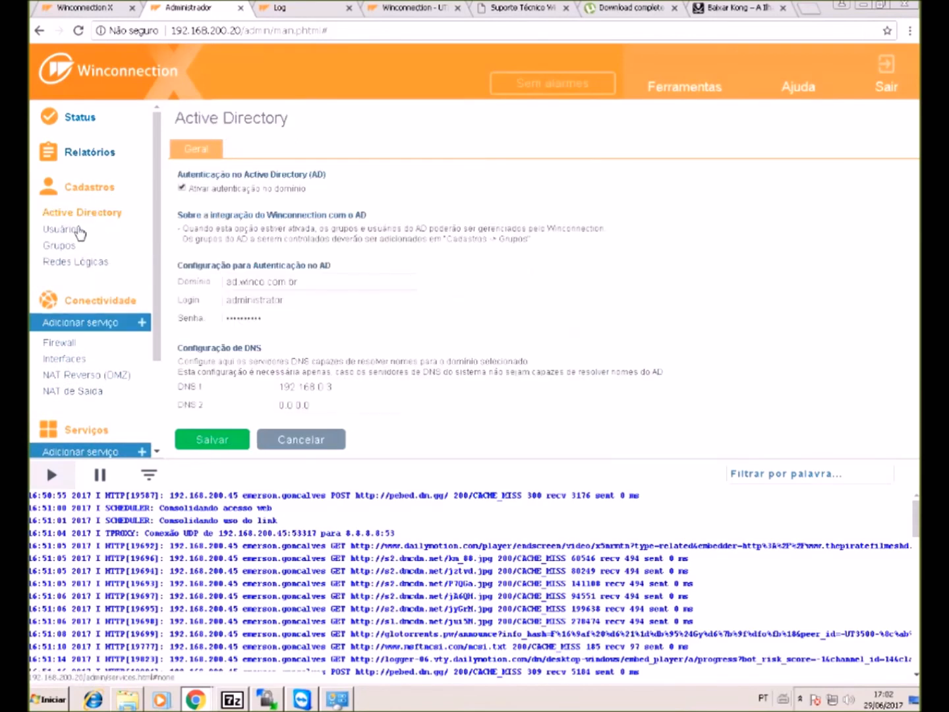
- Open the Usuários list and inspect a domain user's details without saving
click(78, 228)
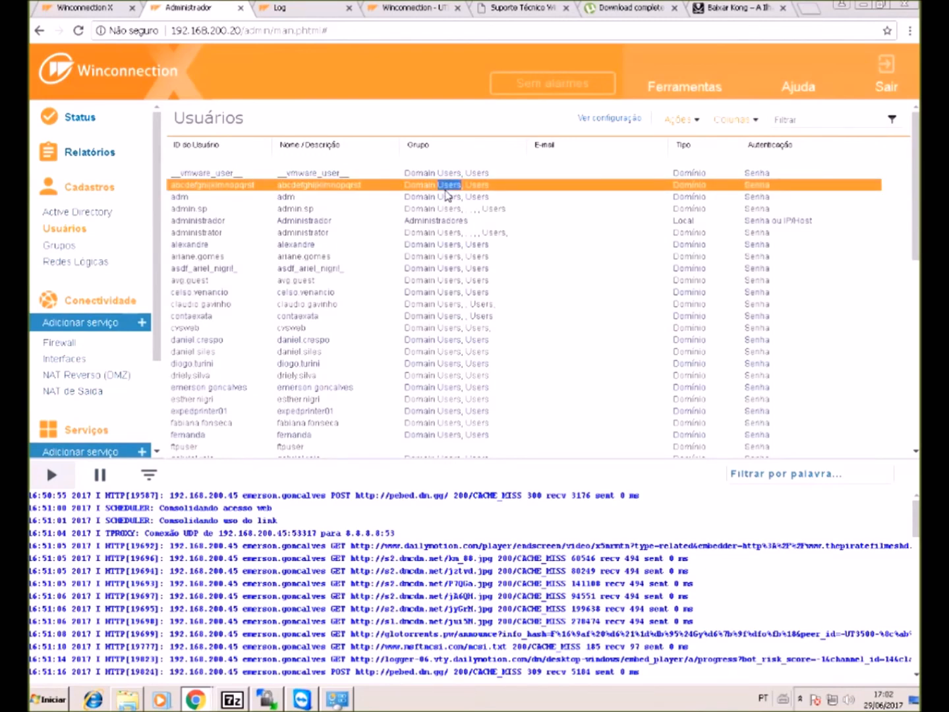
double_click(449, 185)
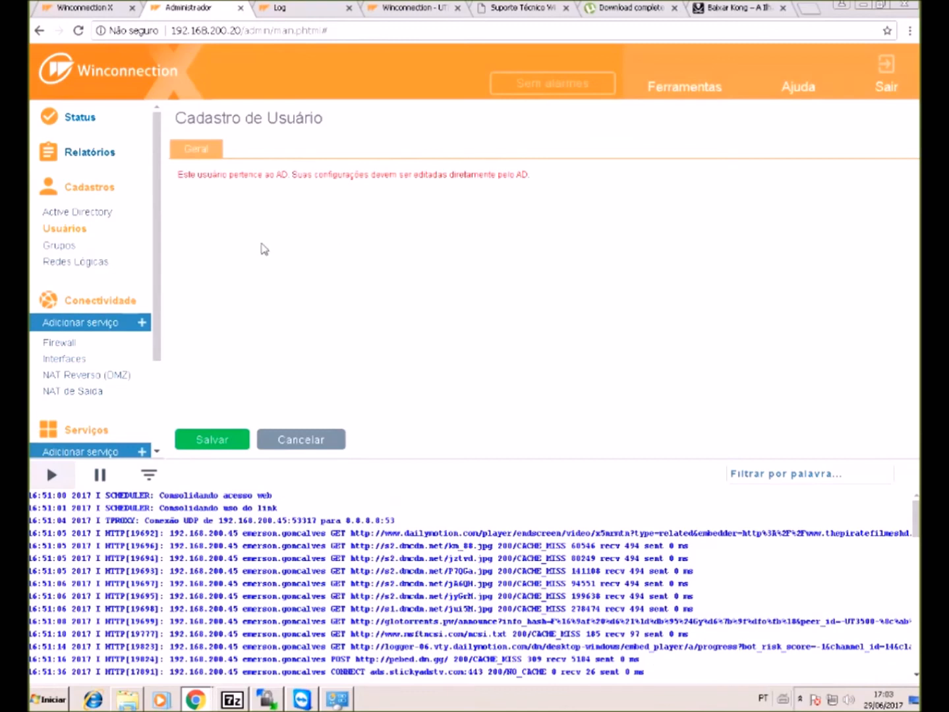
click(312, 440)
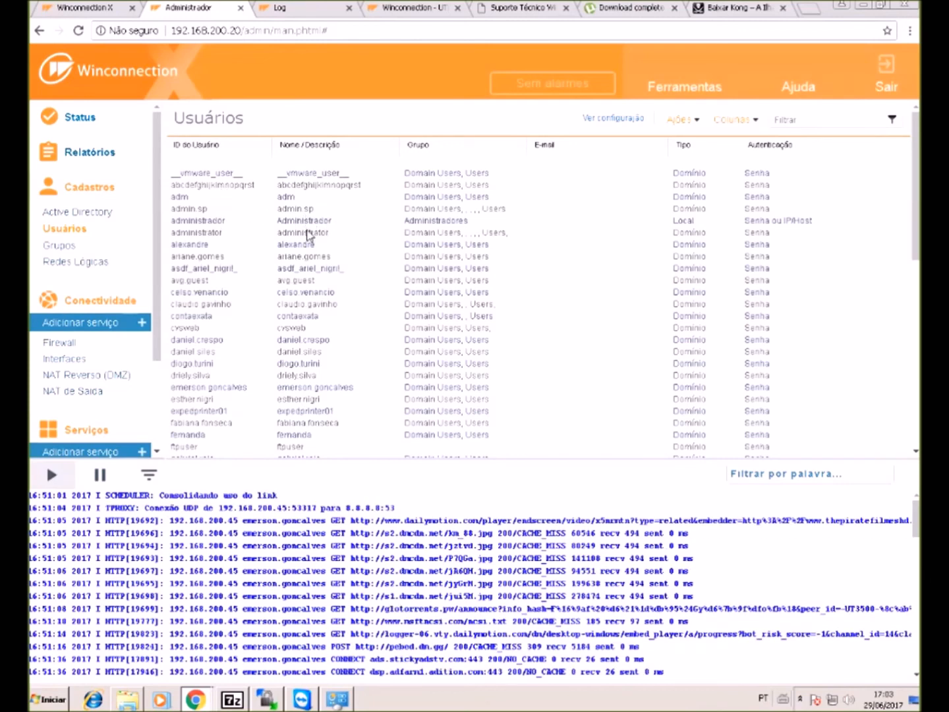
- Inspect the administrador account's Geral and Autenticação tabs, then cancel without saving
double_click(317, 228)
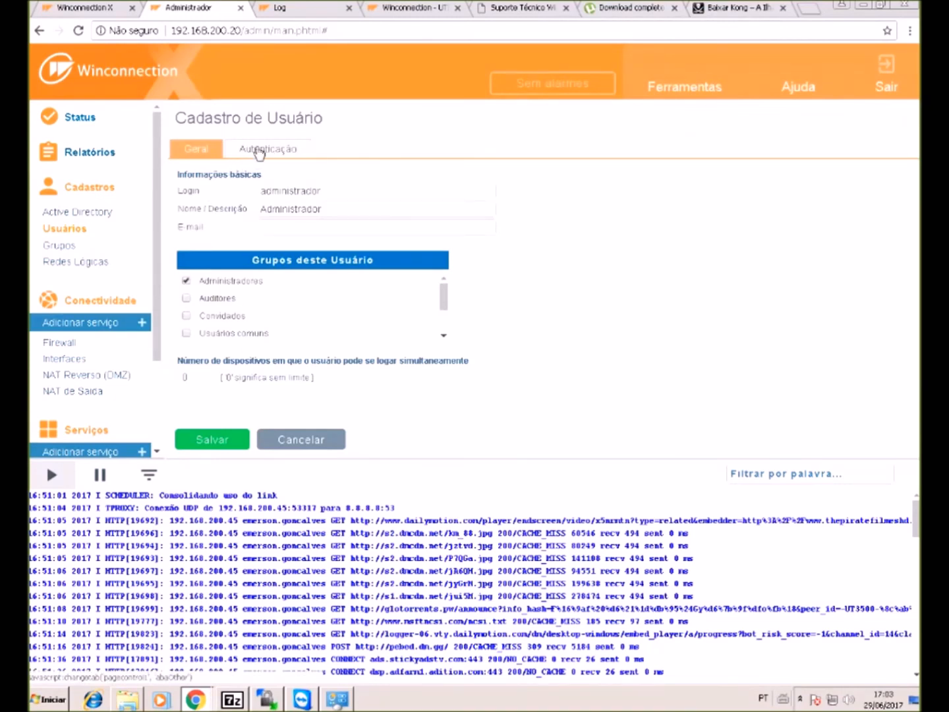
click(253, 150)
click(188, 150)
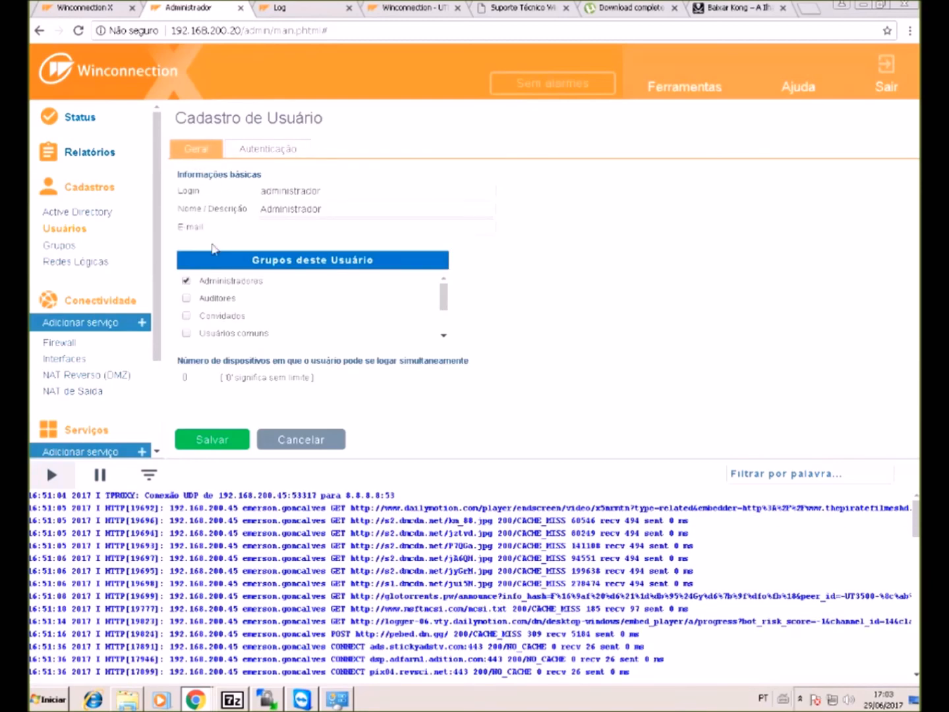
click(267, 149)
click(301, 440)
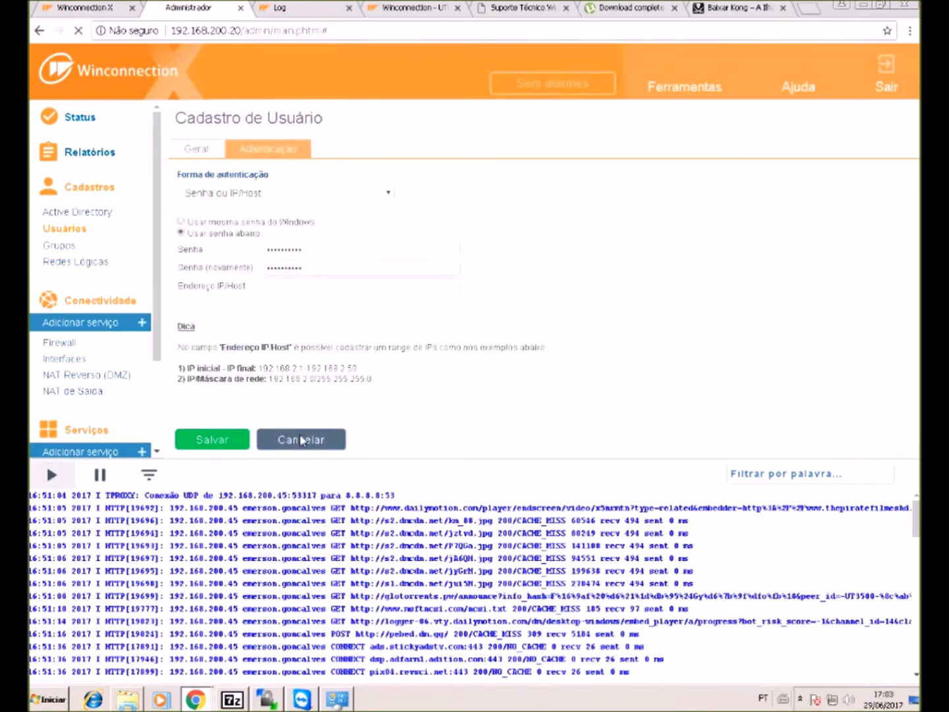
- Enlarge the log panel, scroll through it, and select the administrador account in the list
drag(341, 457, 340, 435)
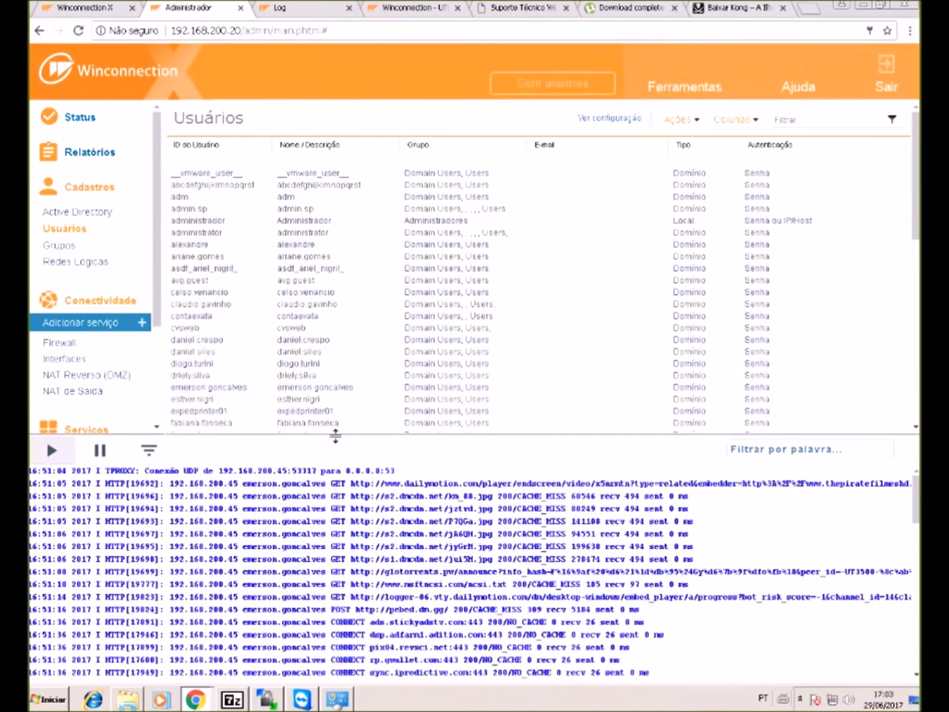
scroll(337, 540, down, 1)
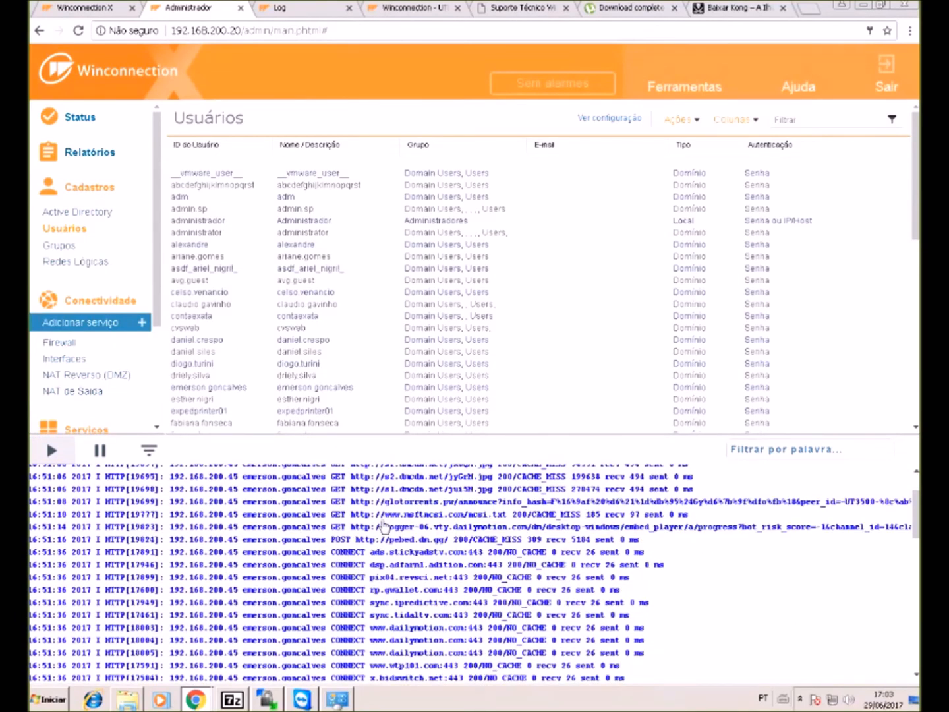
scroll(408, 526, down, 1)
scroll(409, 540, down, 3)
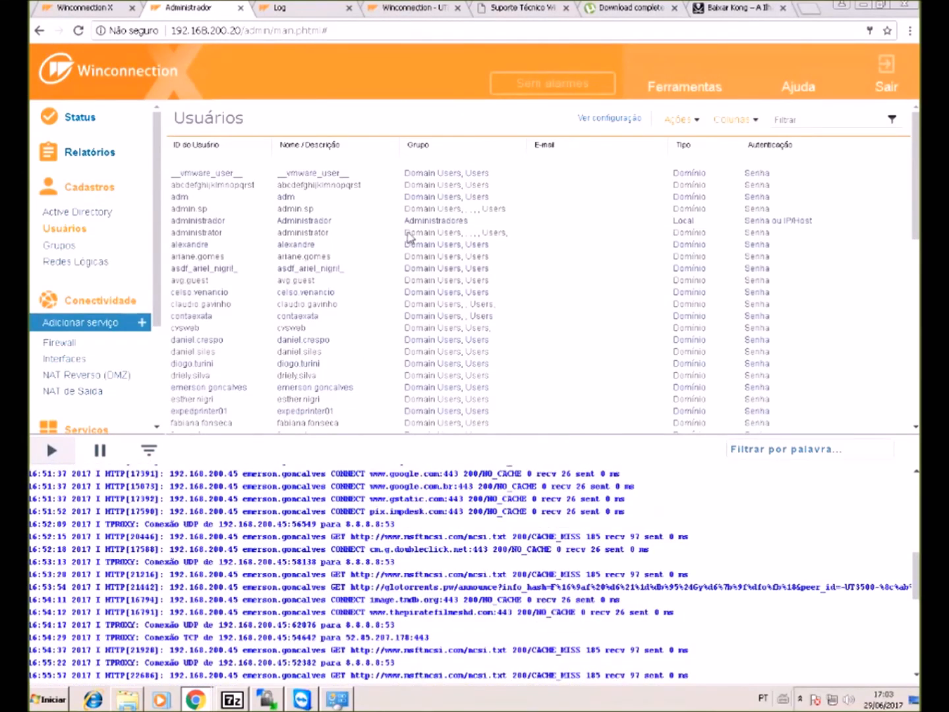
click(323, 226)
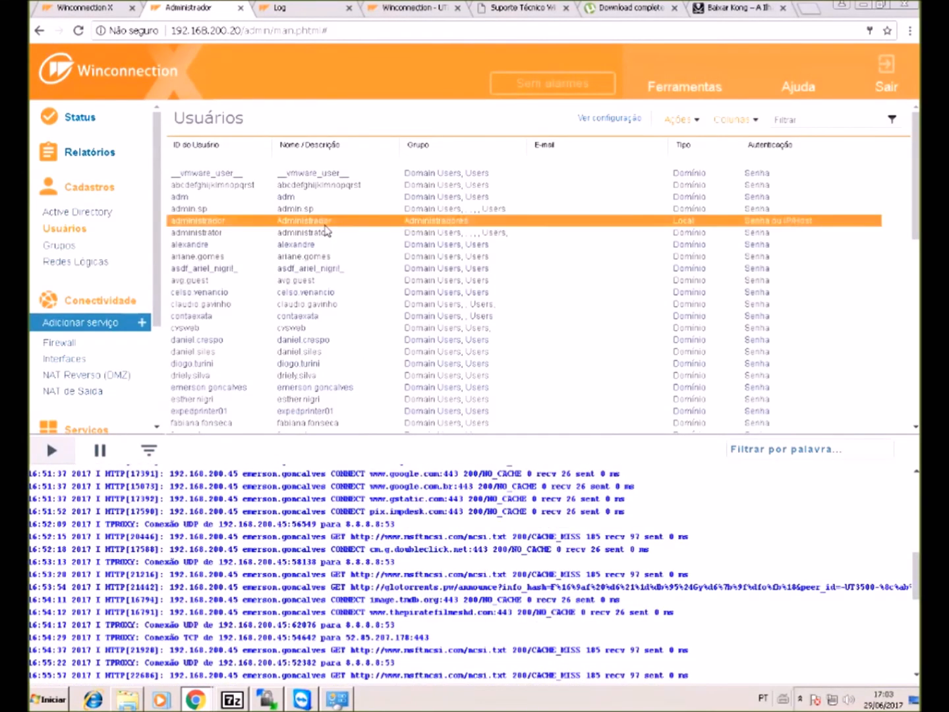
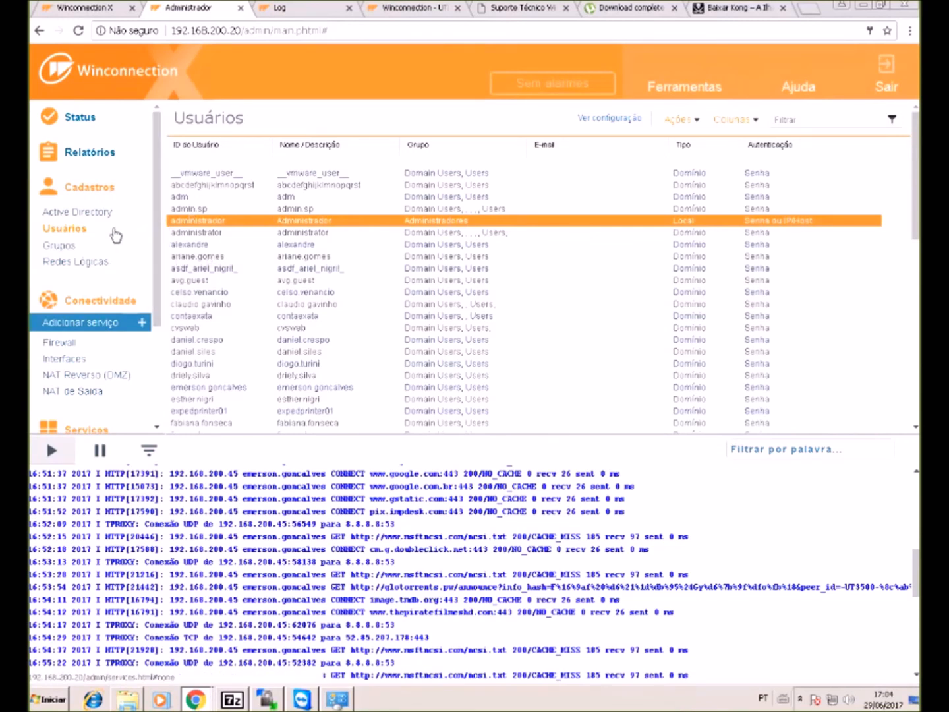
- Begin a new Conectividade service with Balanceamento de Links selected and advance to its rules page
click(108, 194)
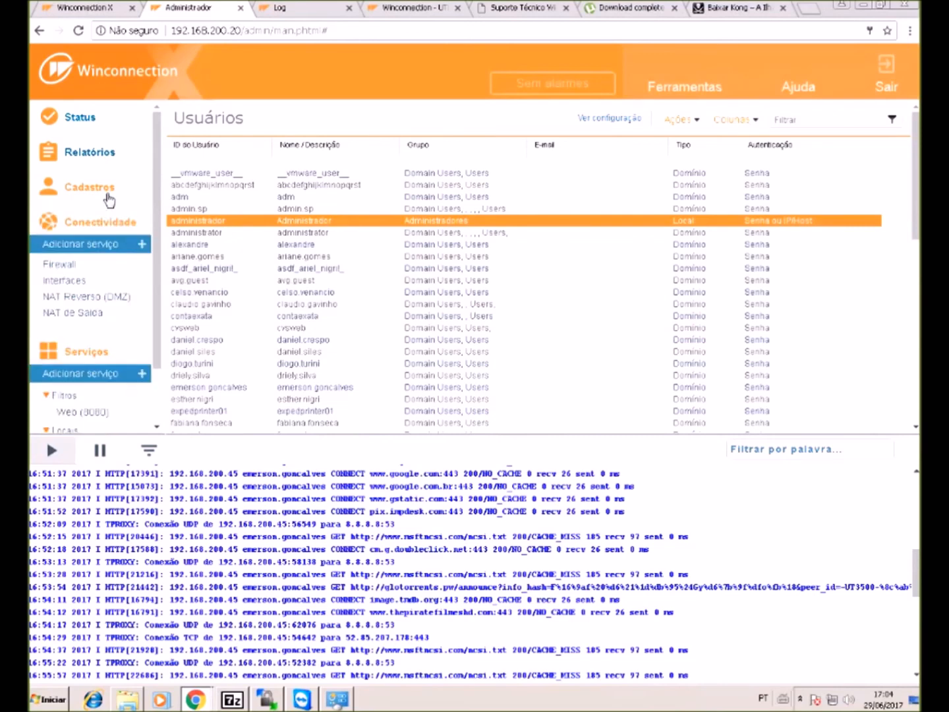
click(102, 244)
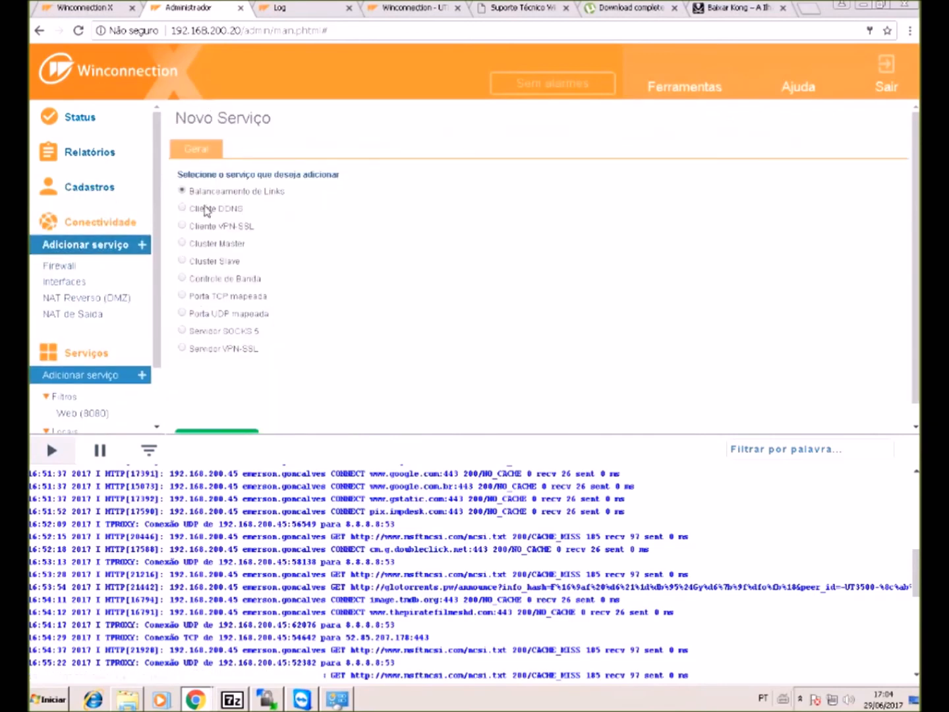
scroll(269, 350, down, 1)
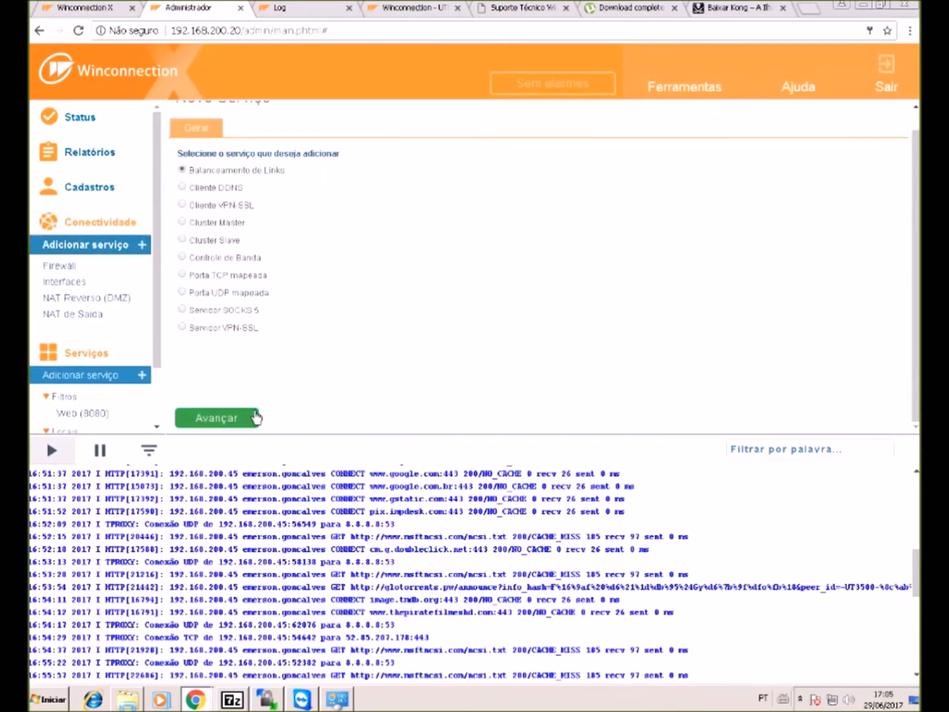
click(251, 420)
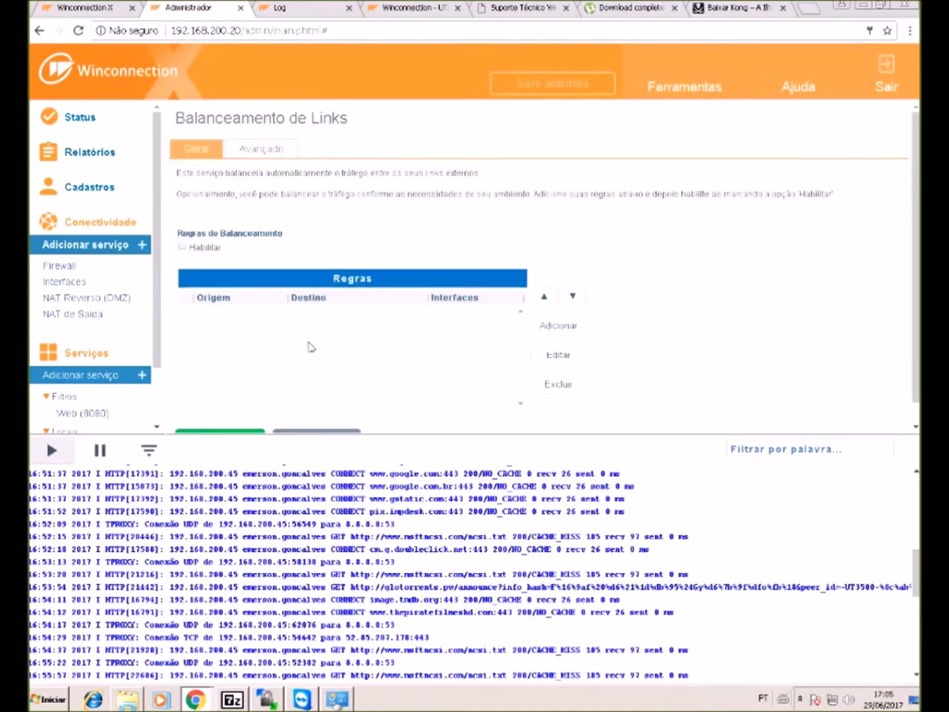
scroll(314, 334, down, 1)
- Add the Balanceamento de Links service, review its Geral and Avançado tabs, and close the Baixar Kong tab
click(249, 418)
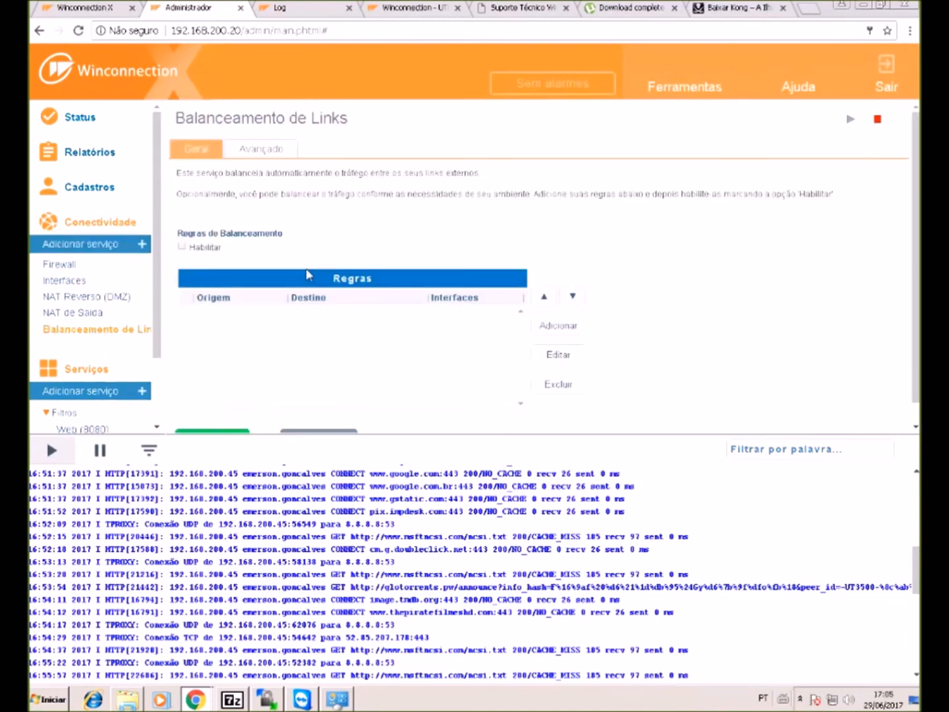
click(261, 156)
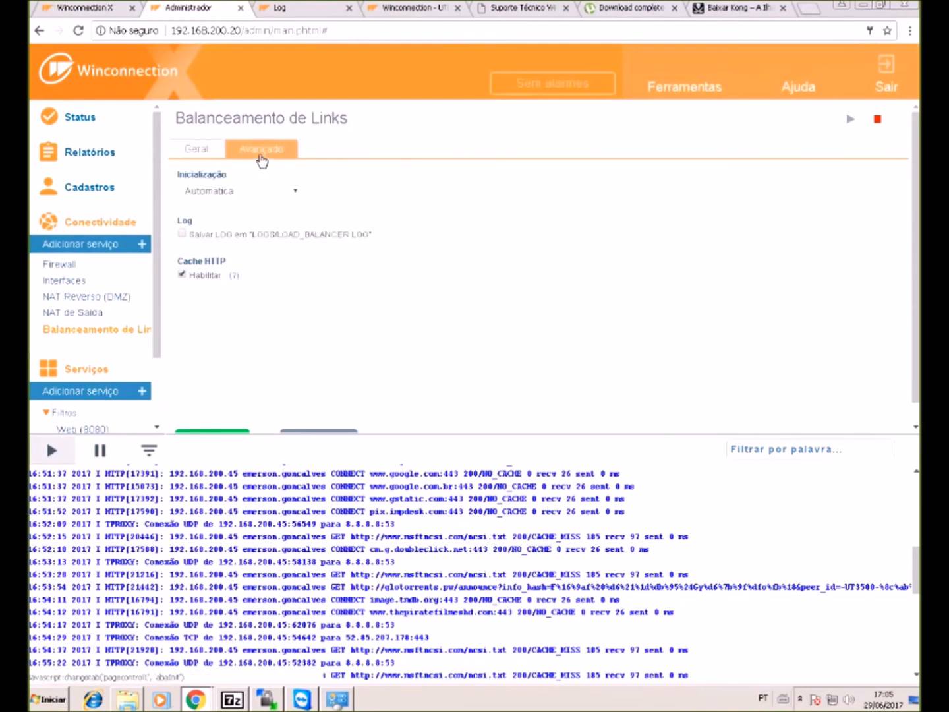
click(192, 151)
click(251, 150)
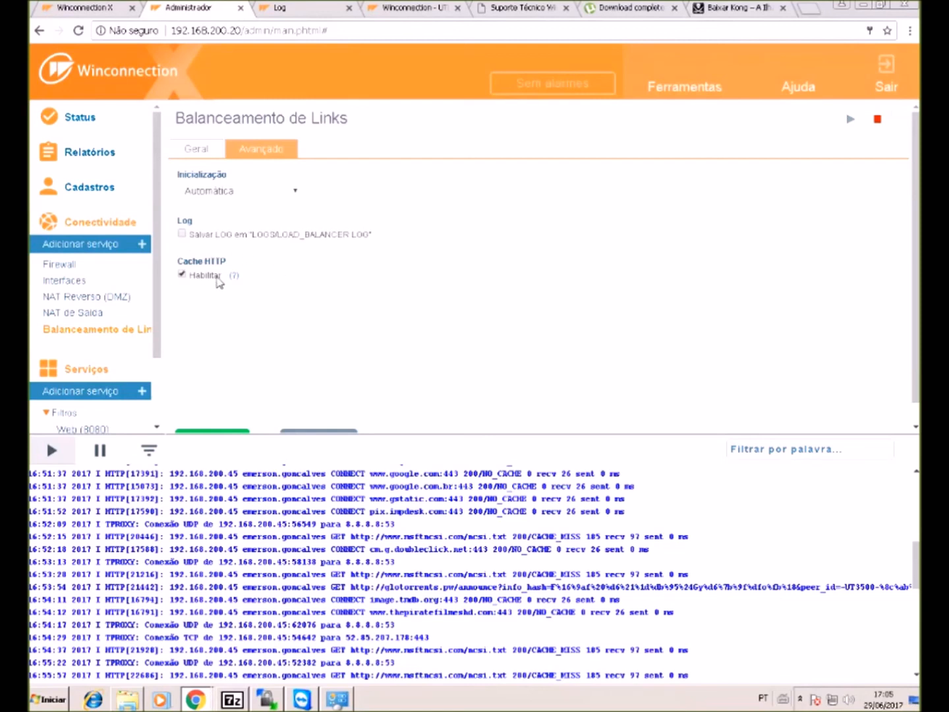
click(194, 149)
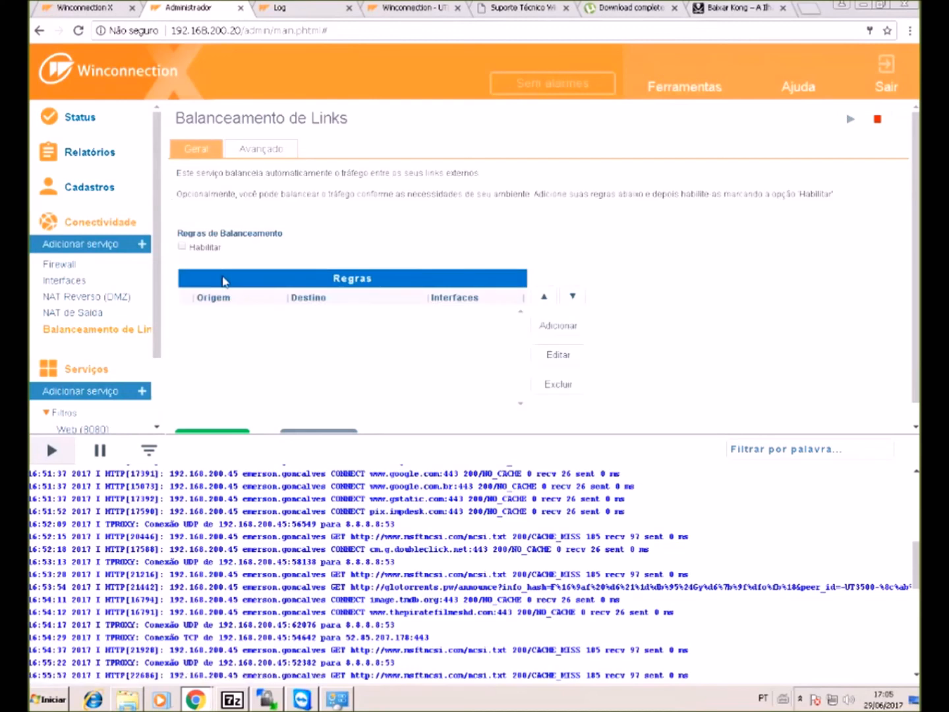
click(288, 154)
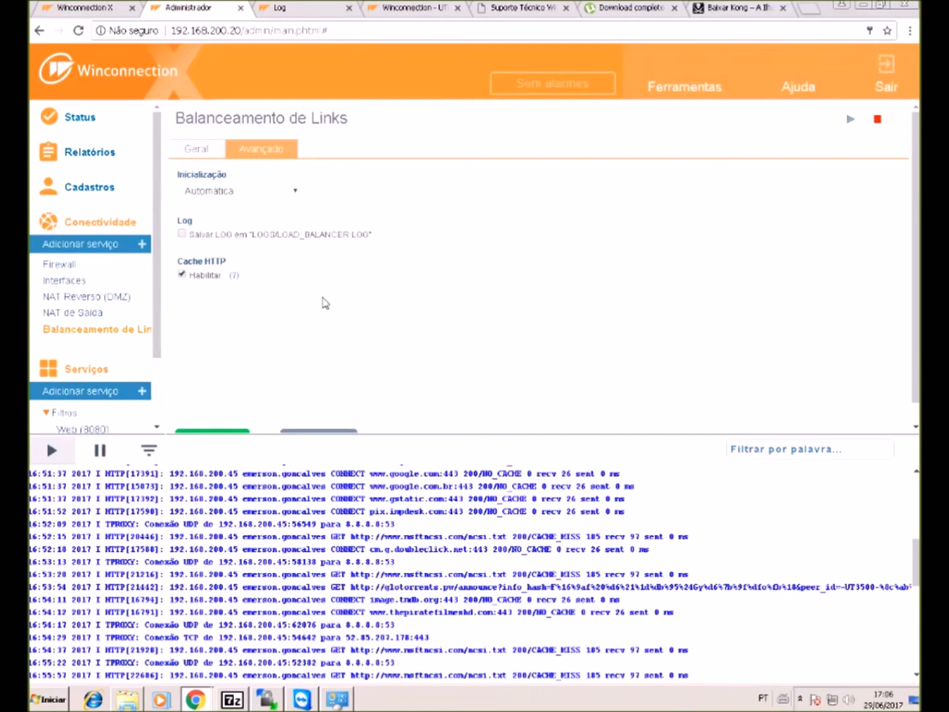
click(782, 8)
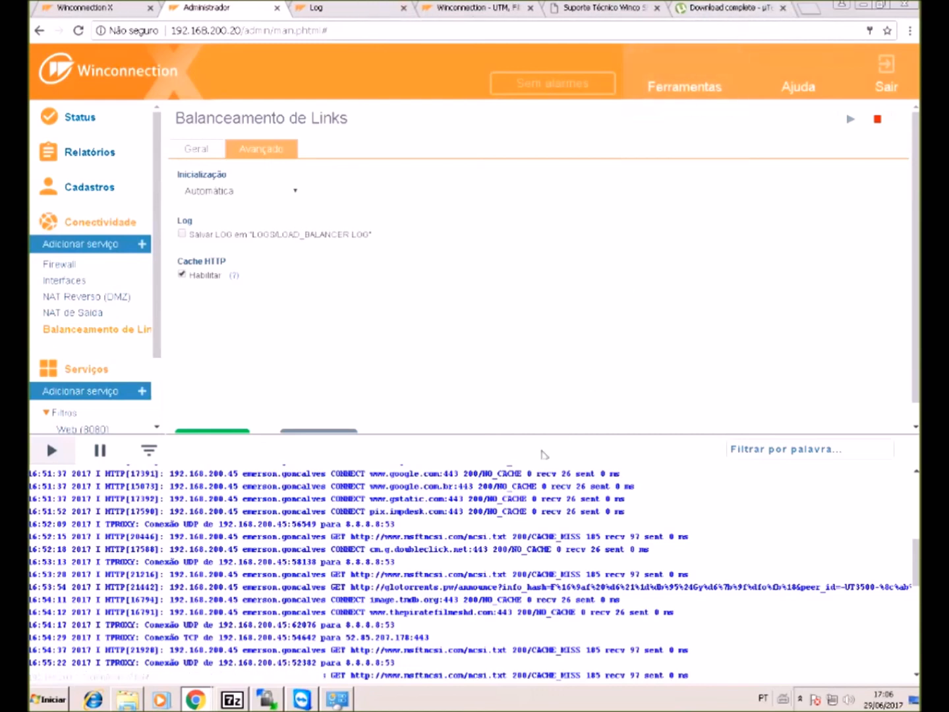
click(198, 151)
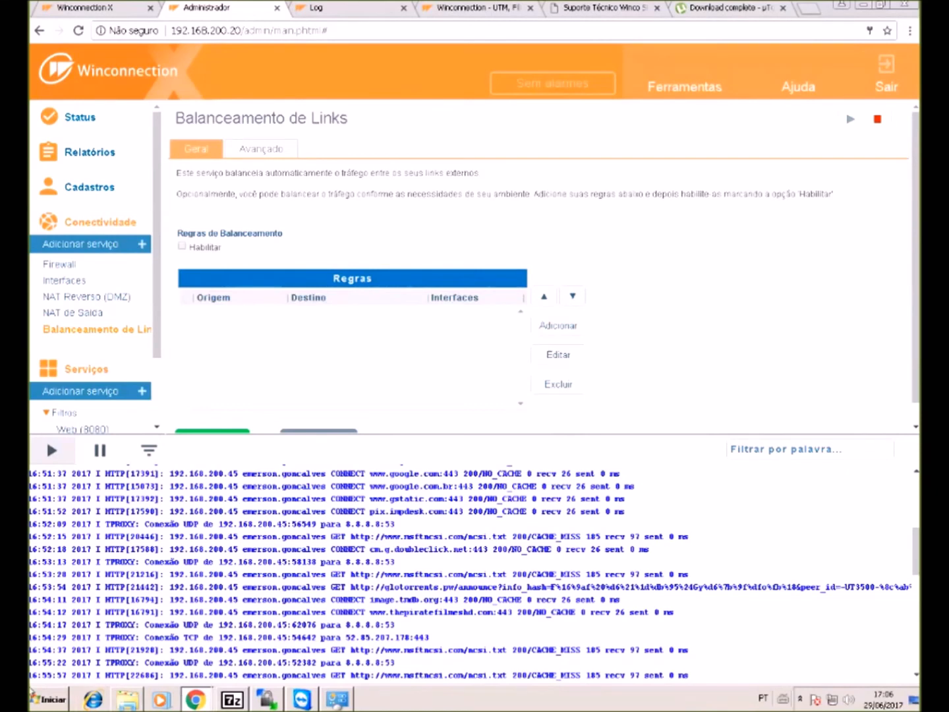
- Bring LibreOffice Draw forward and move the second internet-link group up beside the first
mouse_move(35, 8)
mouse_down()
mouse_move(190, 27)
mouse_move(321, 74)
mouse_move(68, 93)
mouse_up()
drag(365, 566, 345, 410)
mouse_move(346, 410)
mouse_down()
mouse_move(379, 280)
mouse_move(907, 276)
mouse_move(741, 215)
mouse_move(364, 287)
mouse_move(343, 275)
mouse_move(363, 273)
mouse_up()
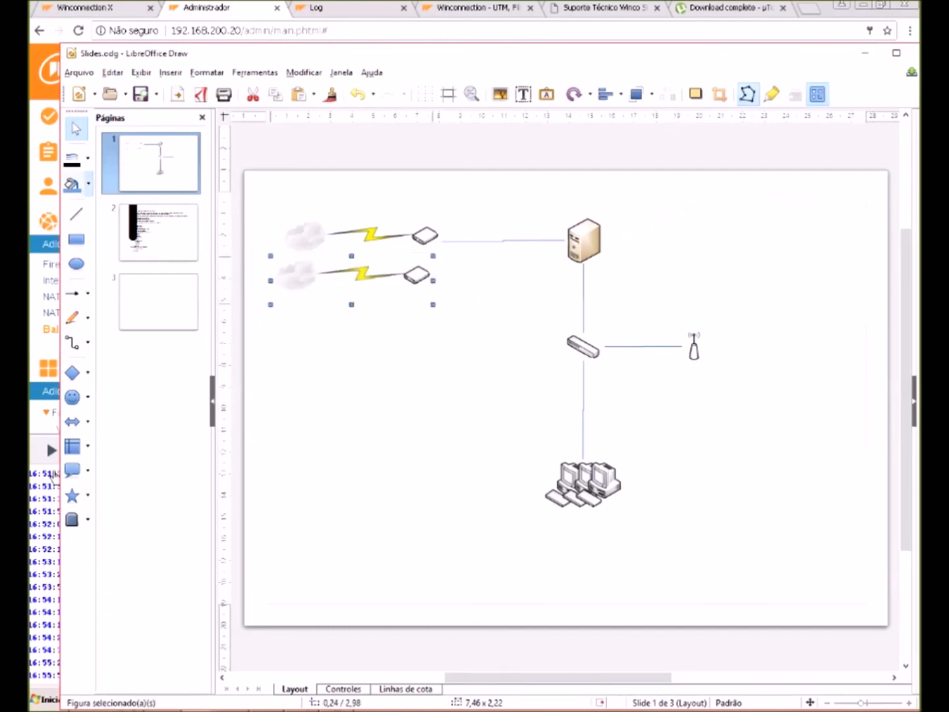
- Draw a connector line from the lower router to the server in the network diagram
click(72, 343)
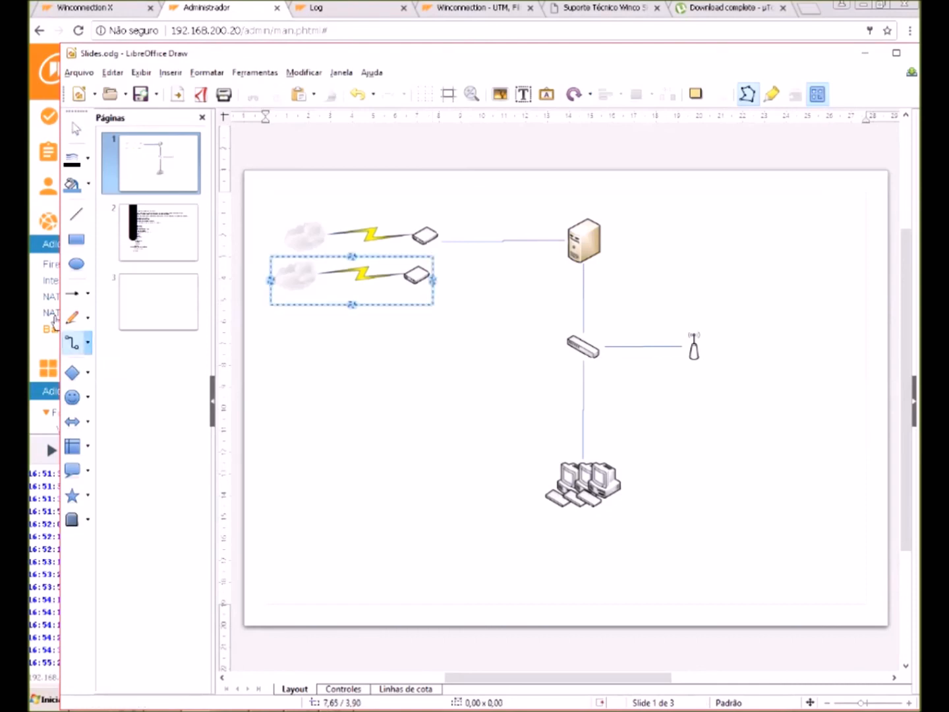
key(Escape)
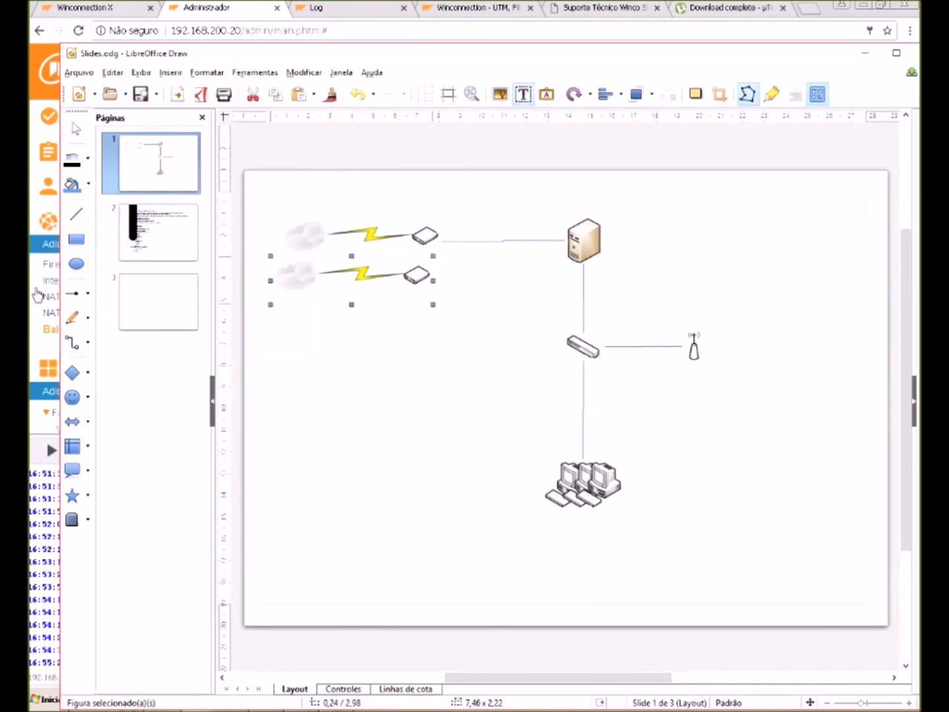
click(72, 343)
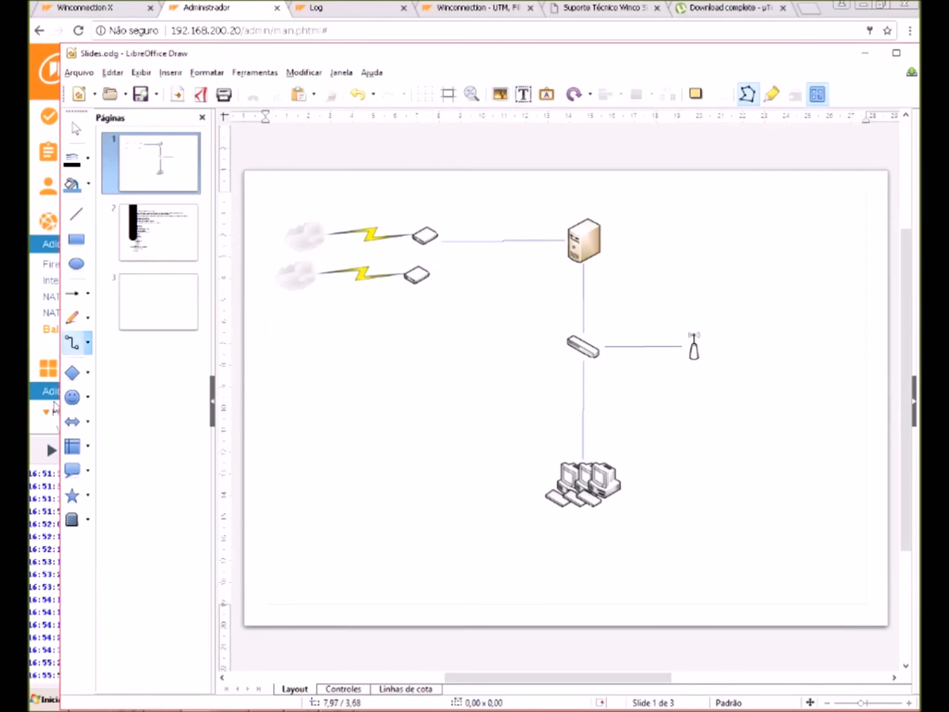
key(Escape)
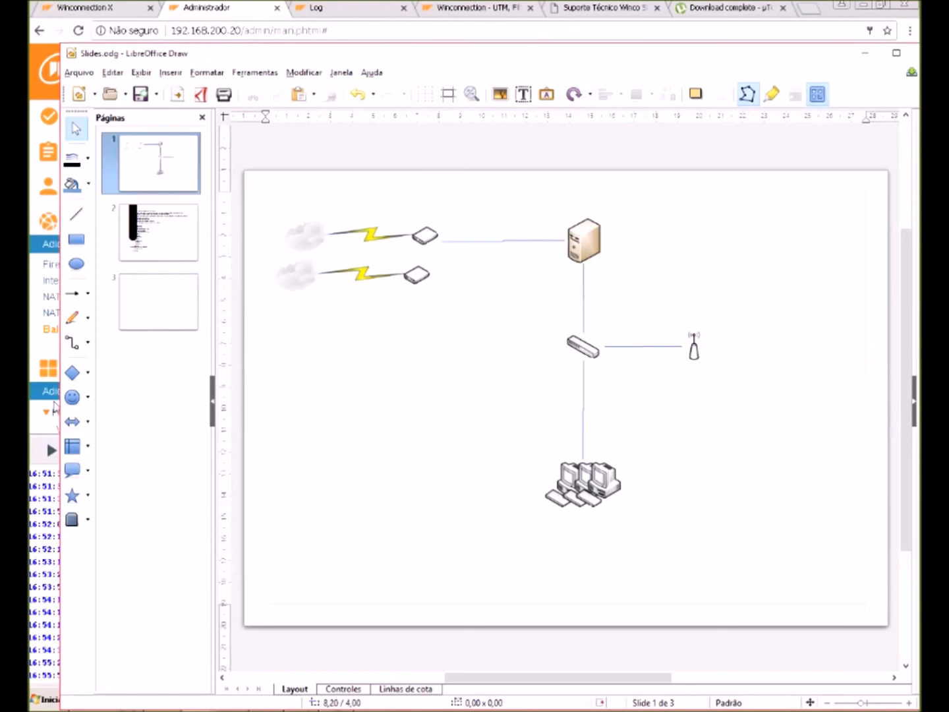
click(81, 342)
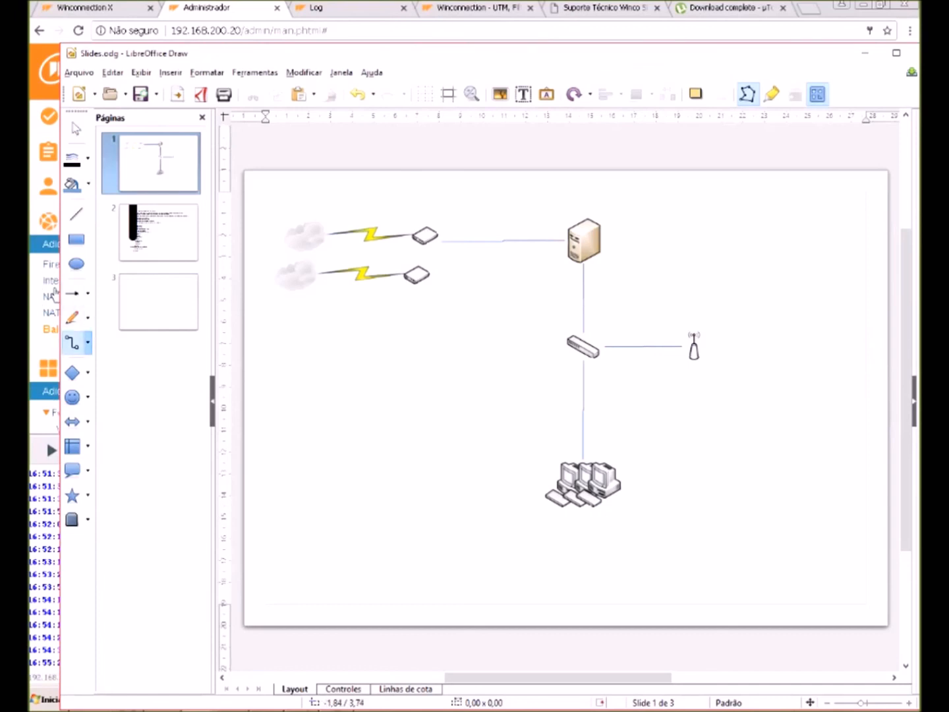
mouse_move(433, 280)
mouse_down()
mouse_move(521, 263)
mouse_move(565, 240)
mouse_up()
- Shift both internet-link groups right toward the server, then return to the Winconnection admin tab
click(511, 308)
mouse_move(396, 277)
mouse_down()
mouse_move(406, 271)
mouse_move(398, 277)
mouse_up()
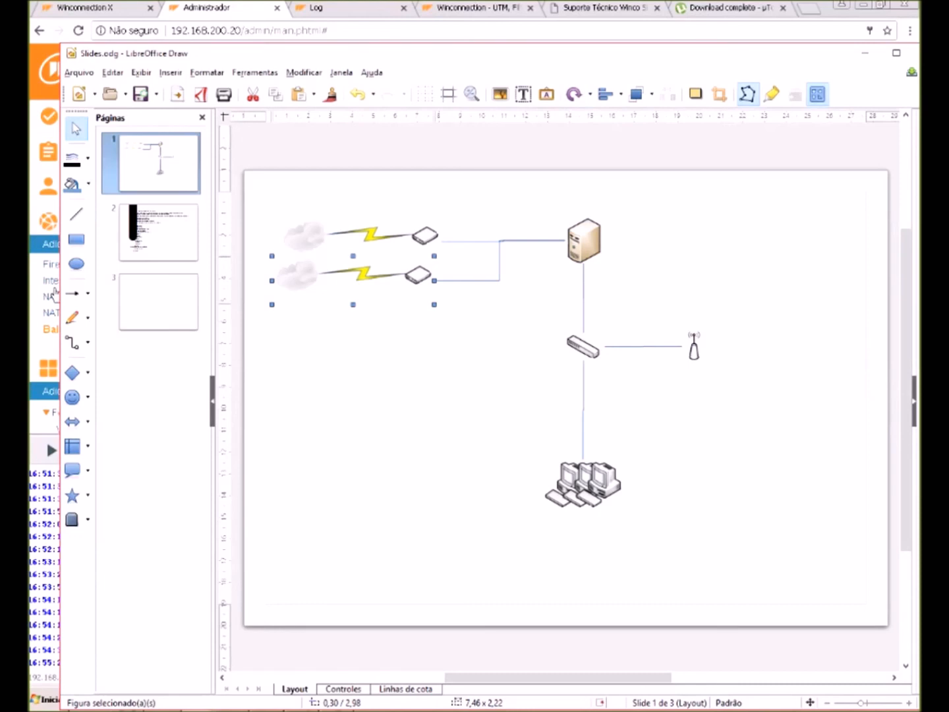
drag(409, 281, 464, 273)
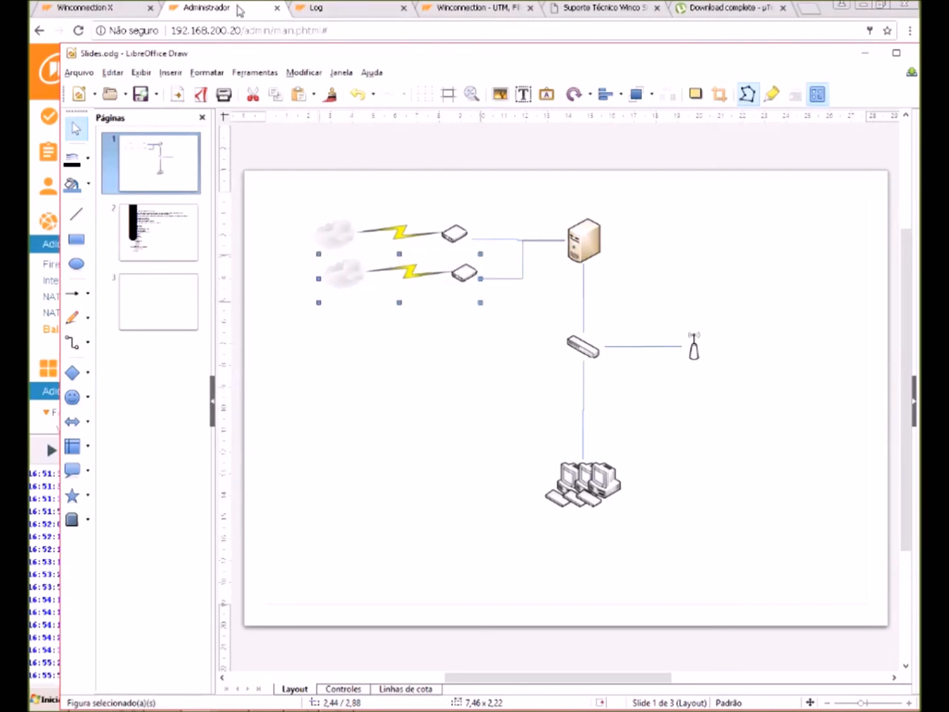
click(239, 9)
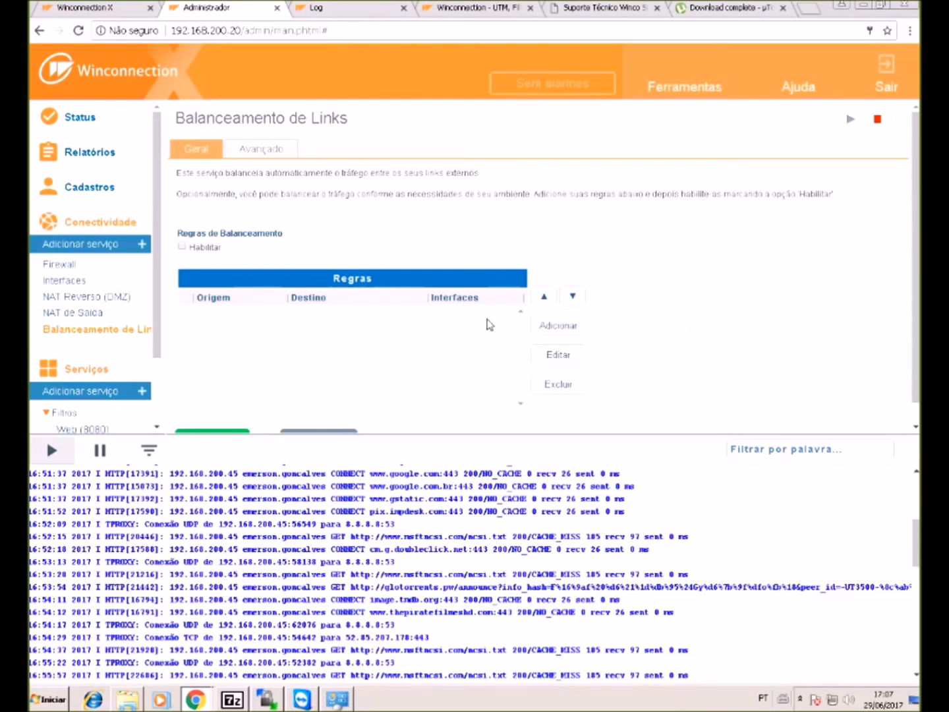
- Enable Regras de Balanceamento (Habilitar) and start adding a new balancing rule
click(182, 246)
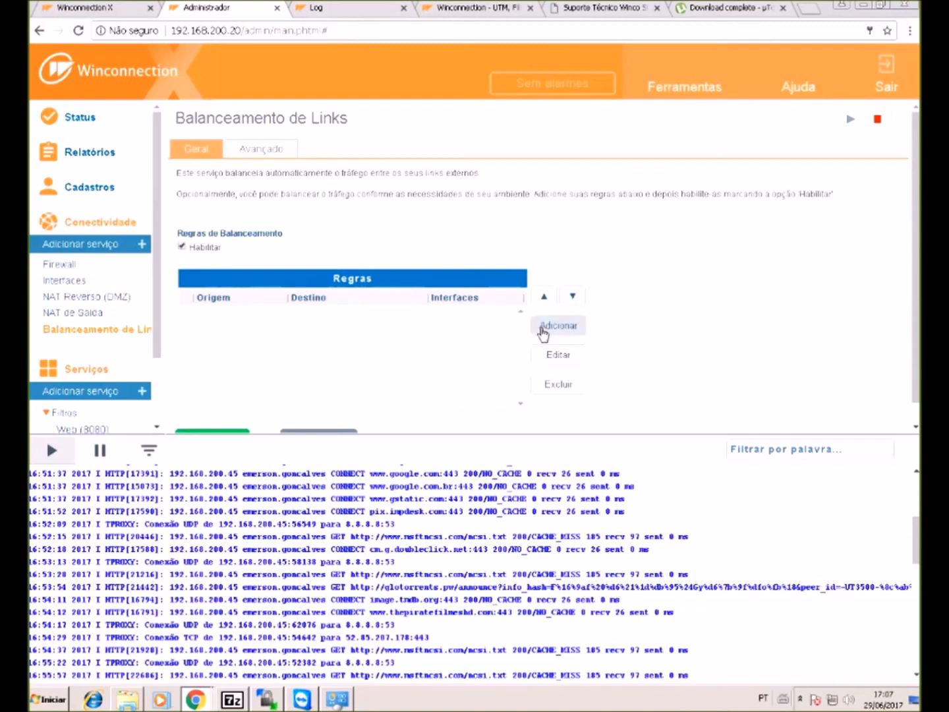
click(536, 328)
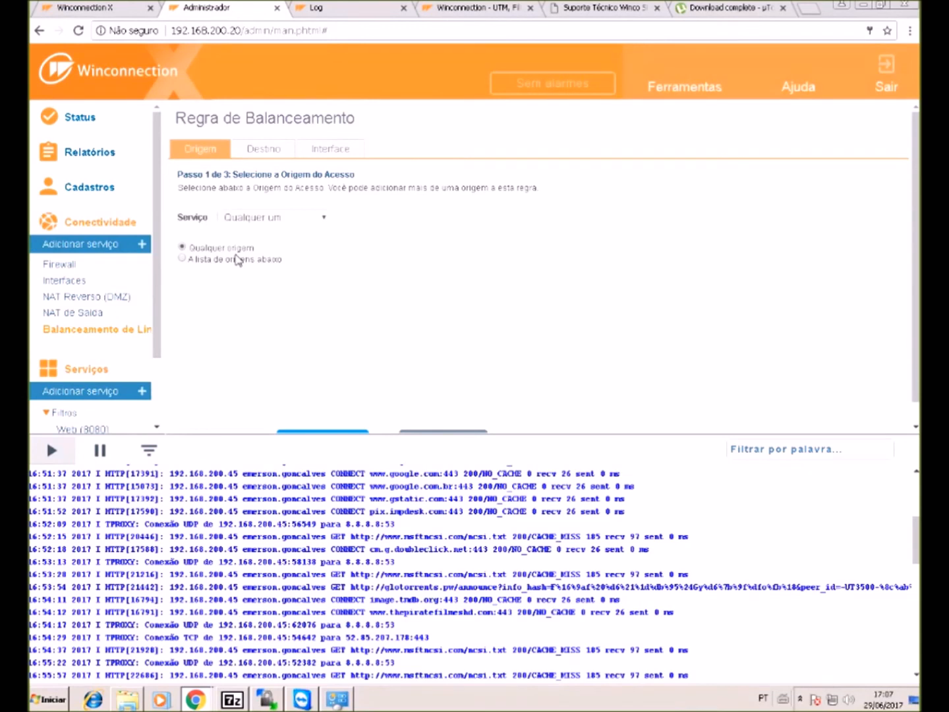
- Add an all-internet destination on port 443 to the rule and advance to the interface step
click(261, 153)
click(198, 150)
click(271, 152)
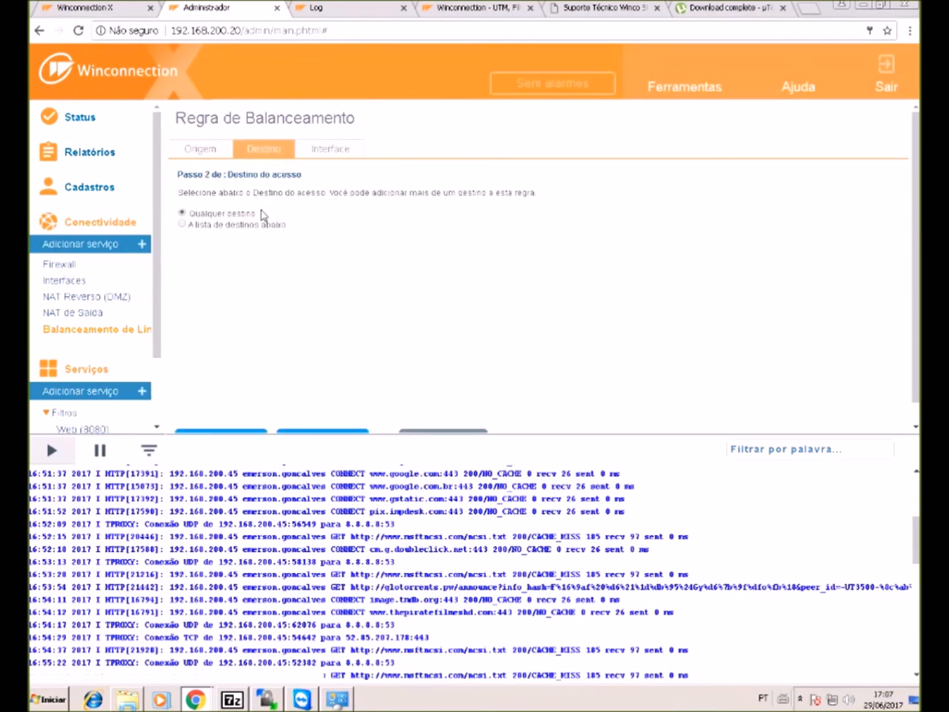
click(227, 225)
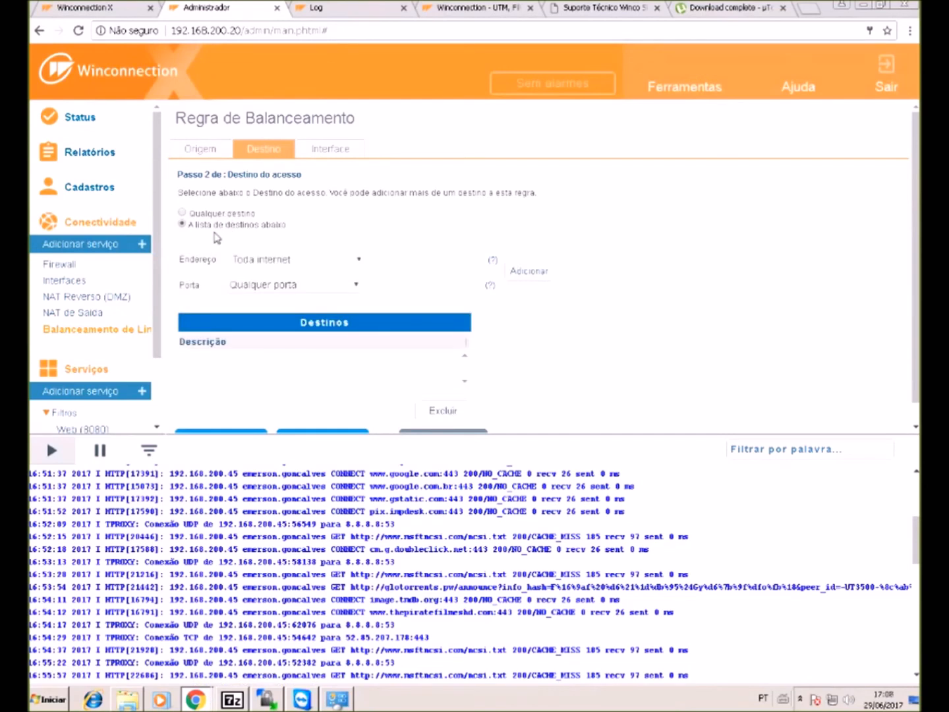
click(307, 288)
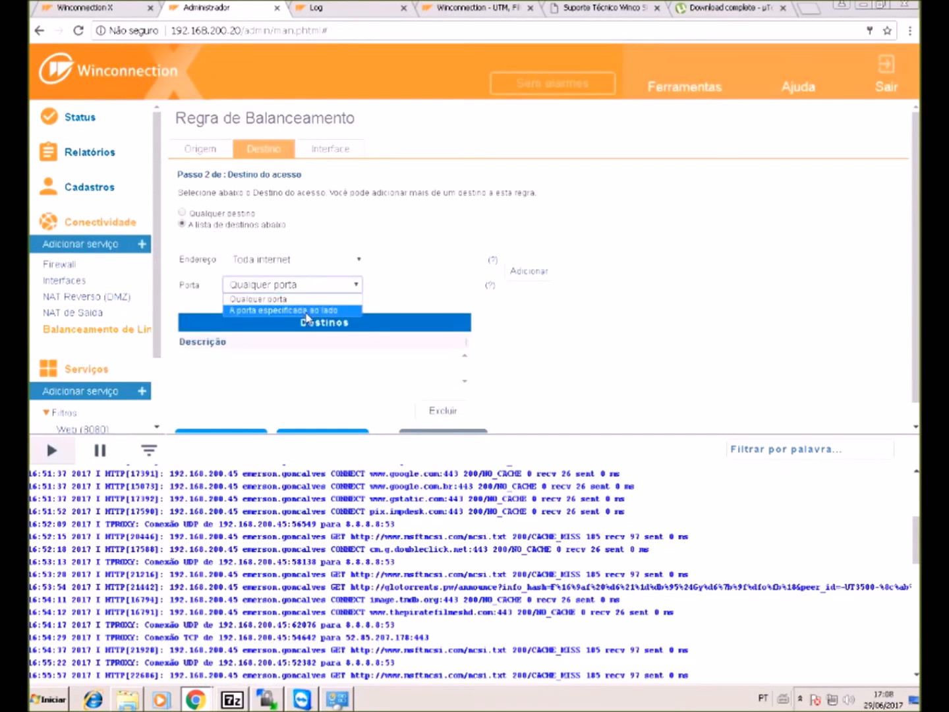
click(307, 311)
text(443)
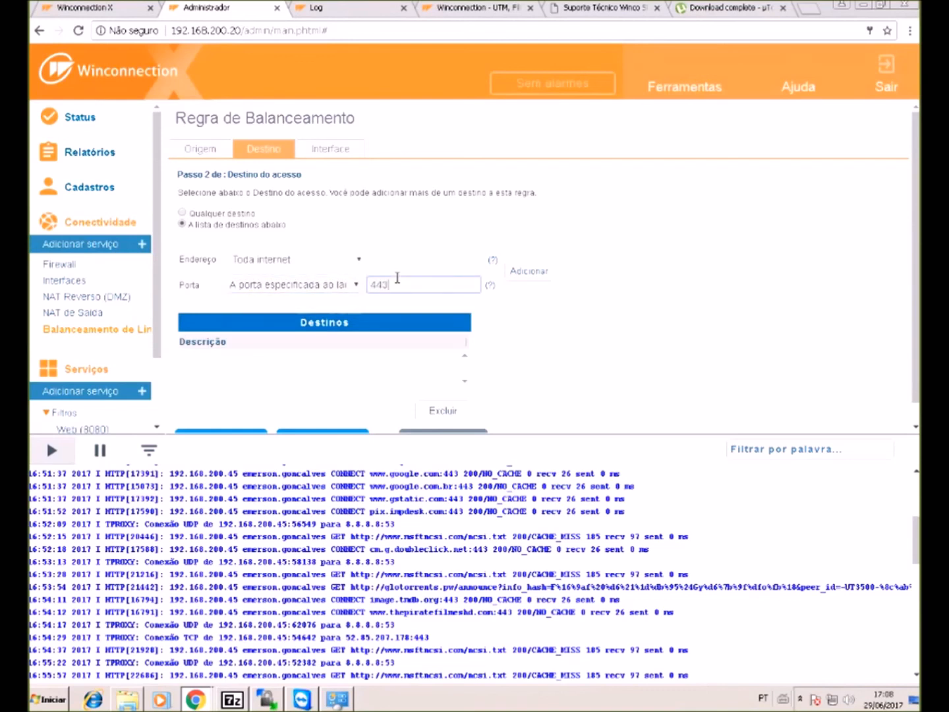
click(520, 274)
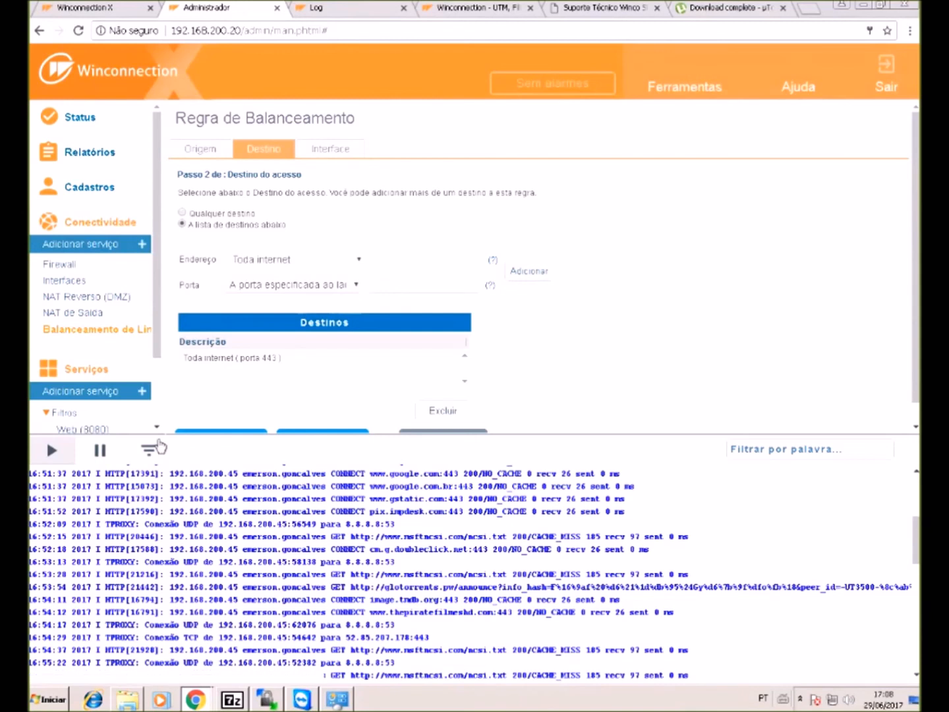
scroll(258, 381, down, 1)
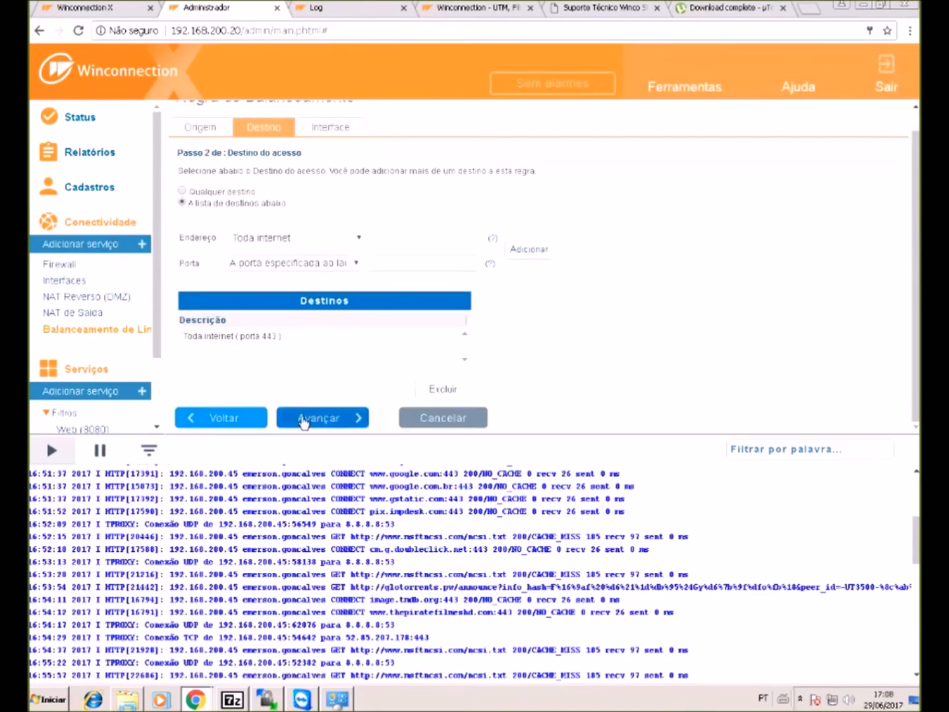
click(302, 418)
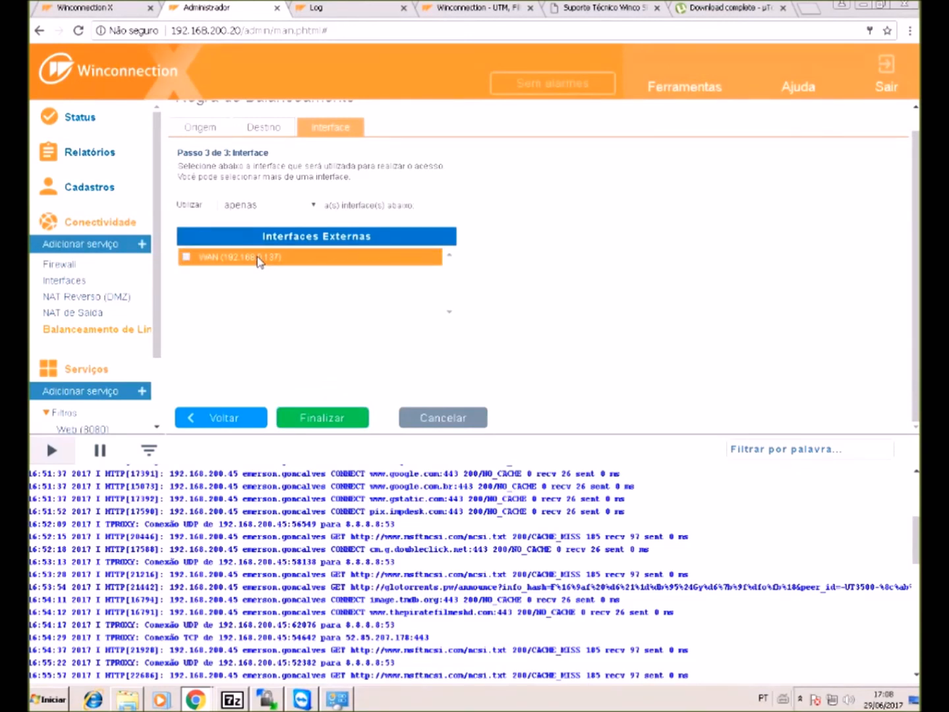
- Revisit the rule's Origem, Destino and Interface steps, check the Utilizar options, then discard the rule
scroll(257, 261, up, 1)
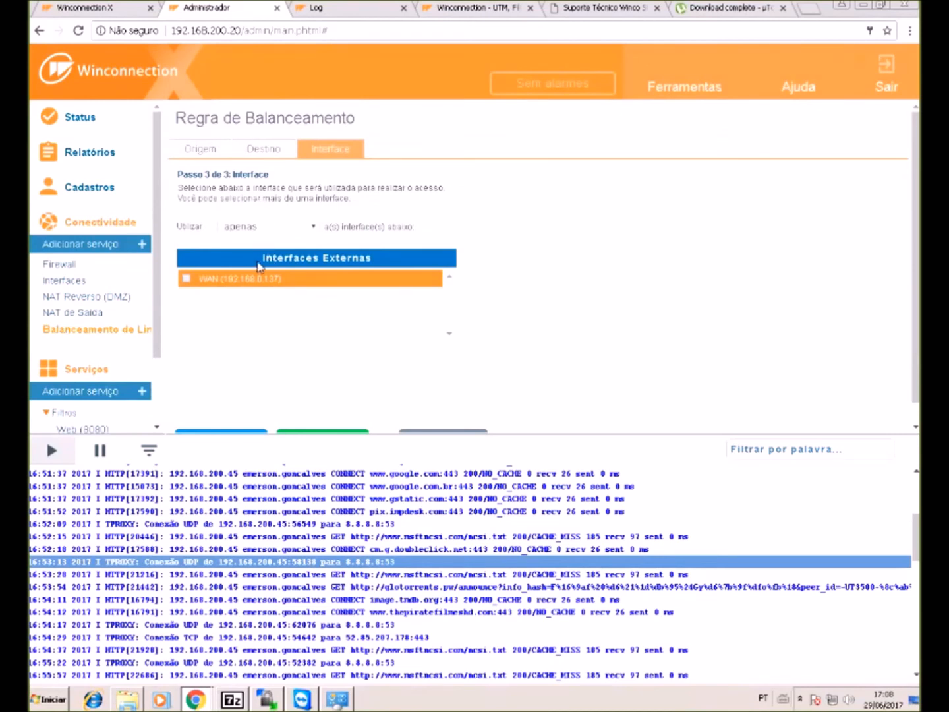
scroll(388, 383, down, 1)
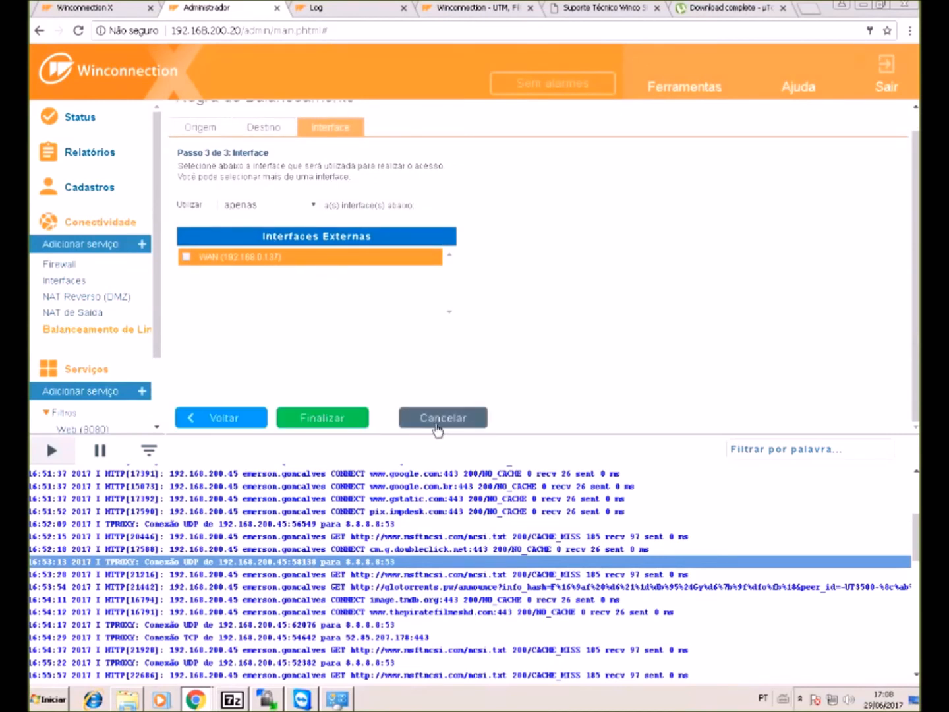
click(249, 129)
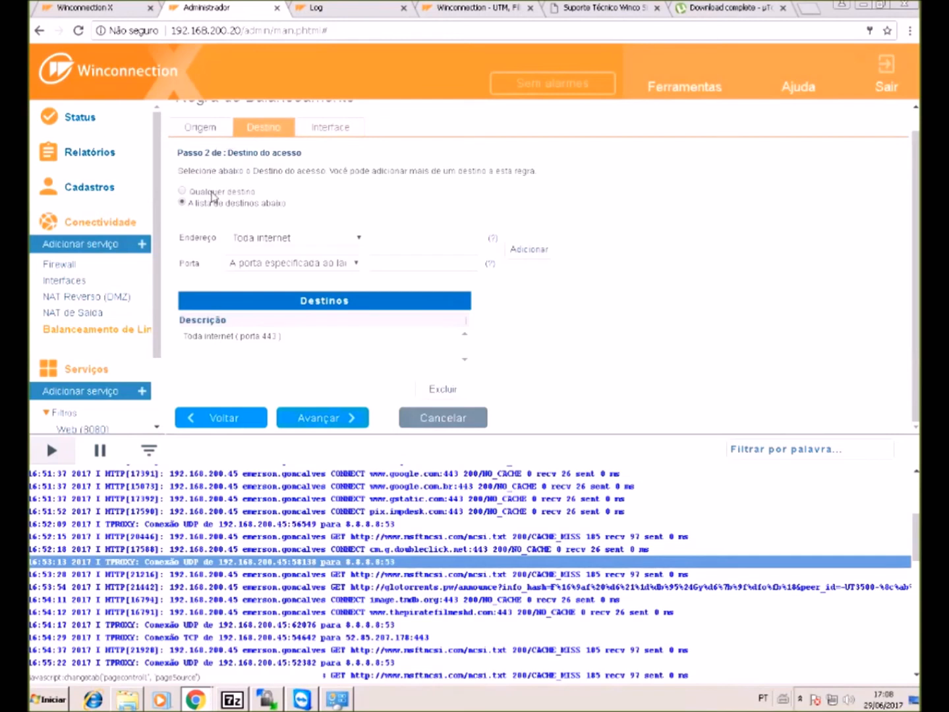
click(248, 340)
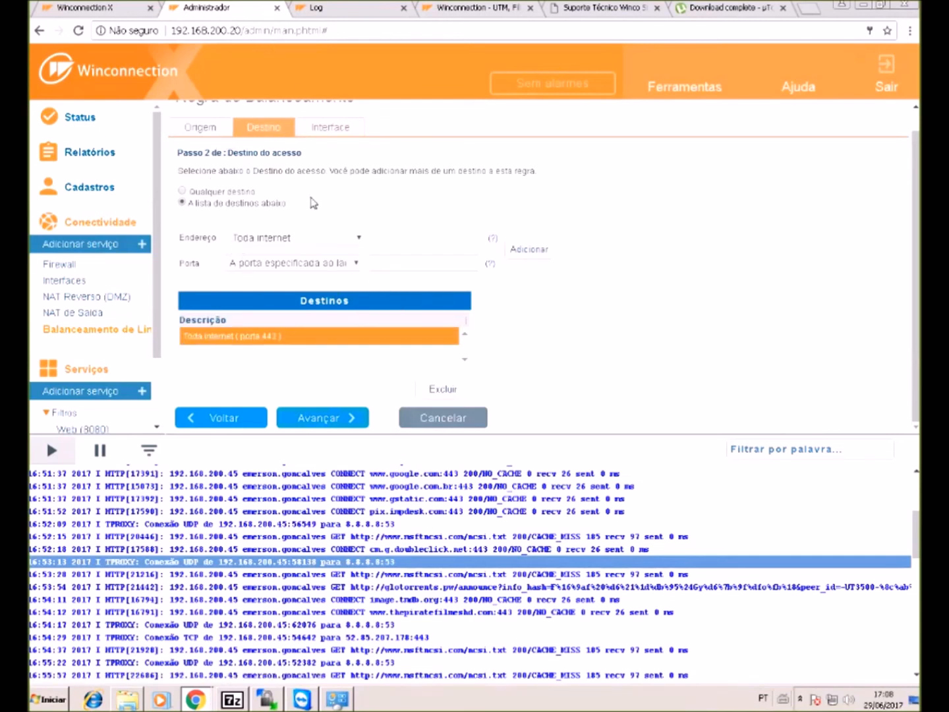
click(241, 192)
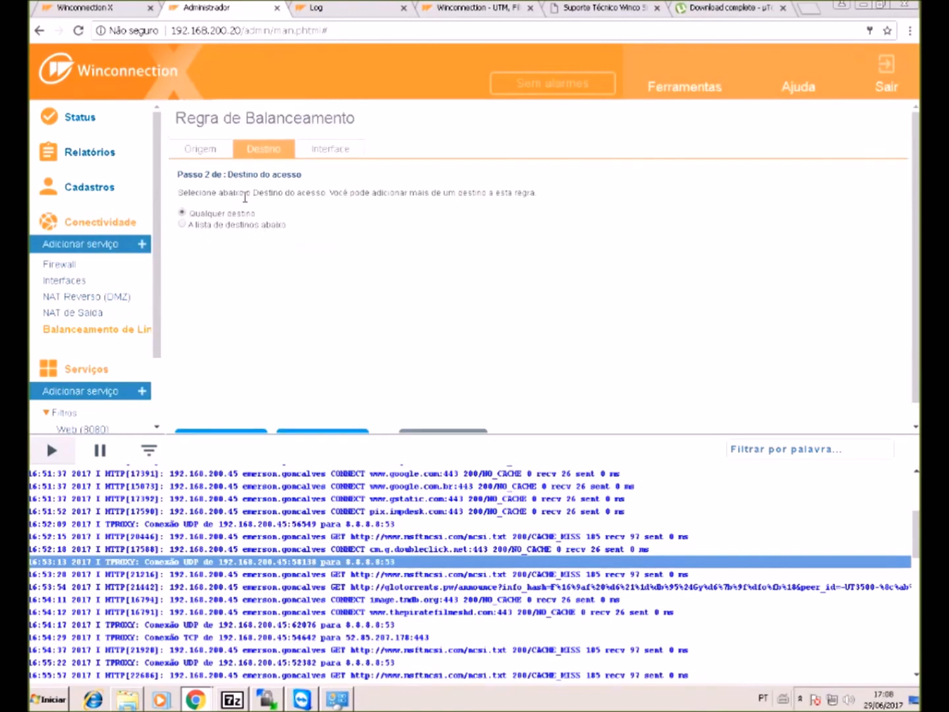
click(198, 149)
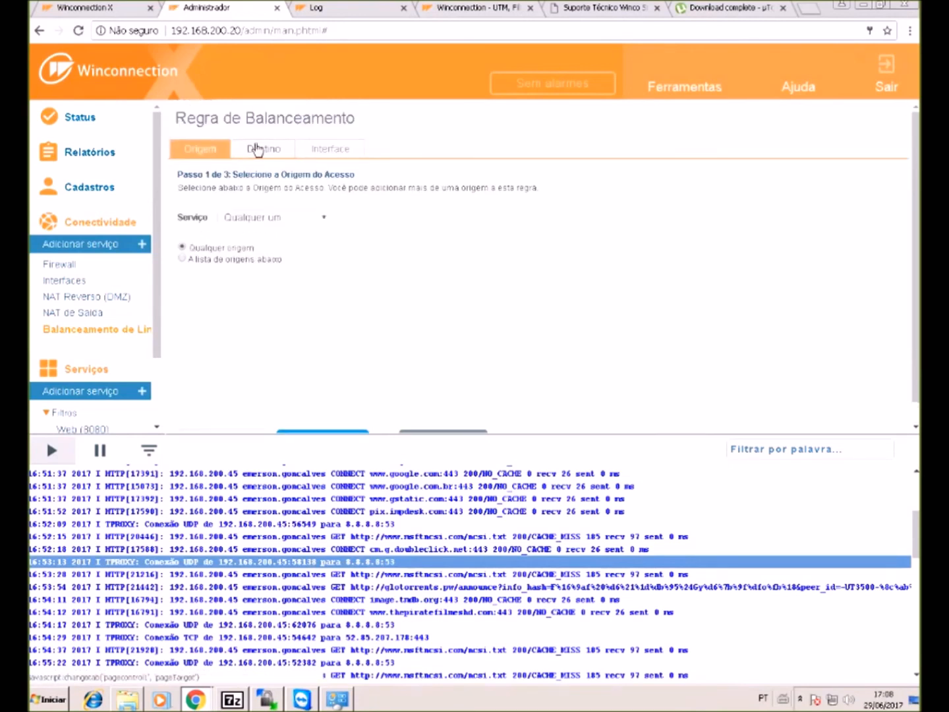
click(258, 149)
click(323, 150)
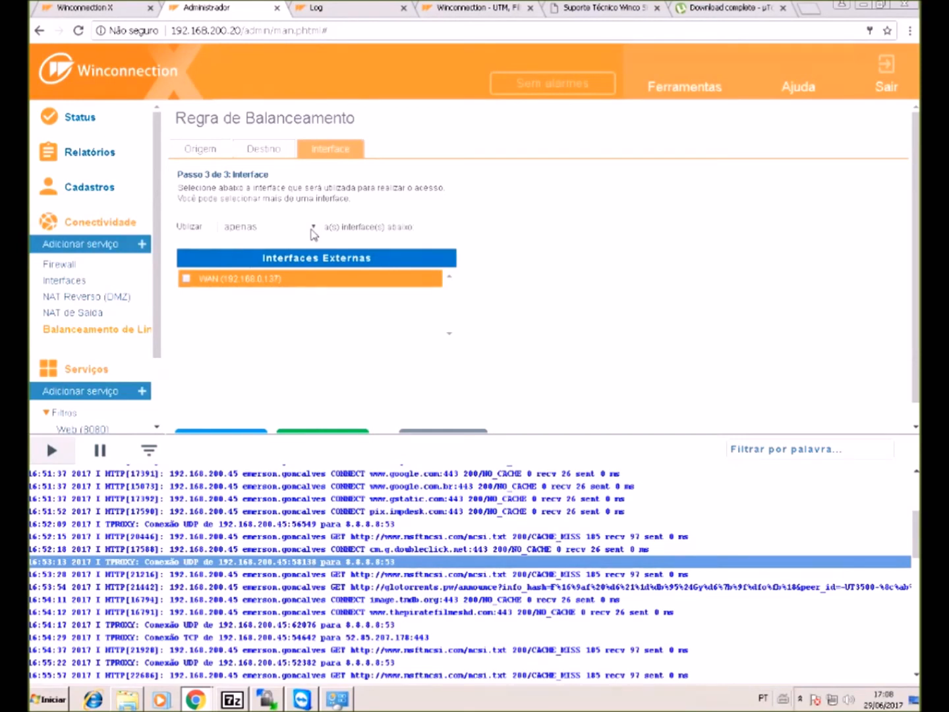
click(311, 230)
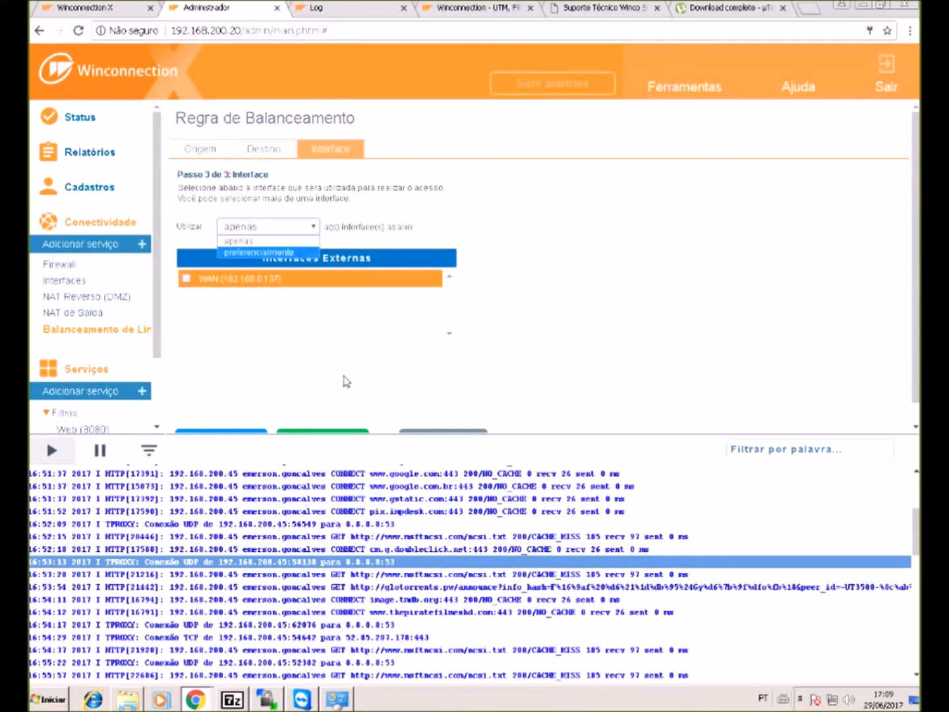
click(438, 431)
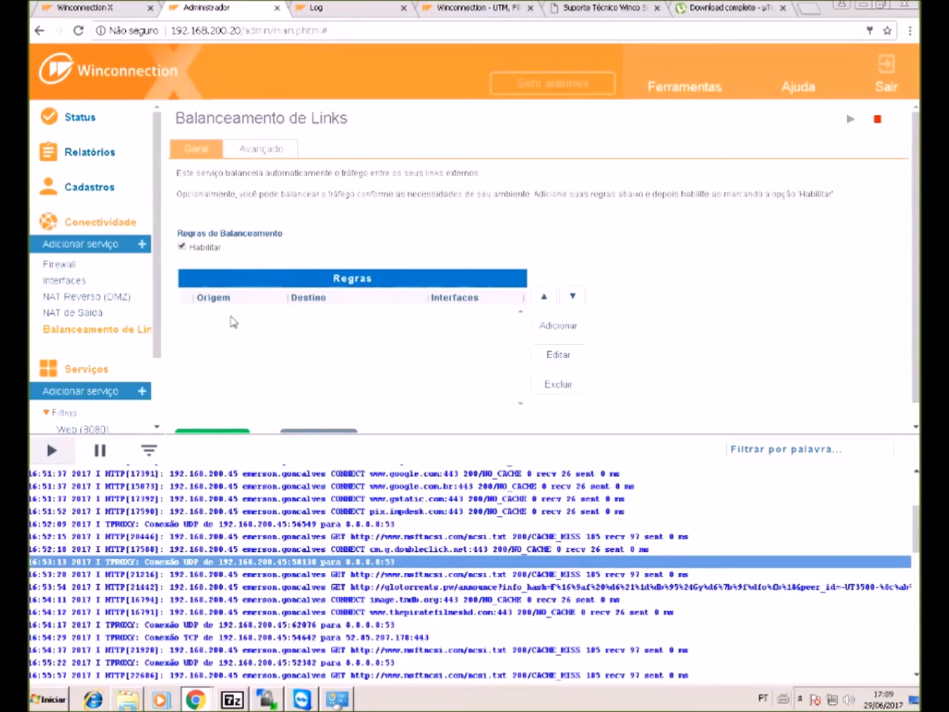
- In Status > Alarmes configuration, enable the Download excessivo alarm and edit its threshold value
click(85, 128)
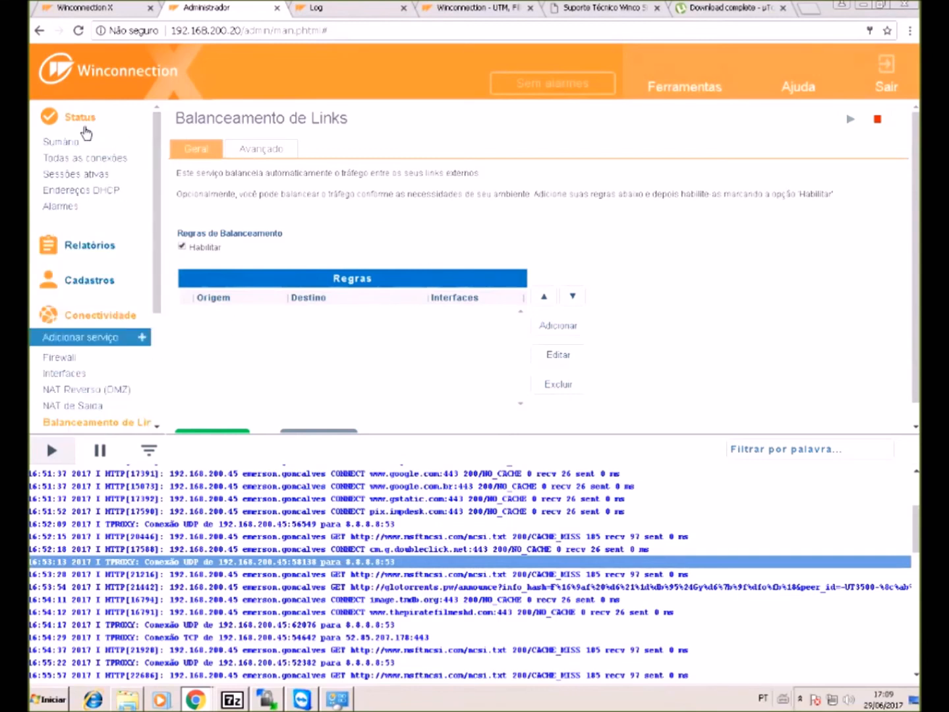
click(56, 208)
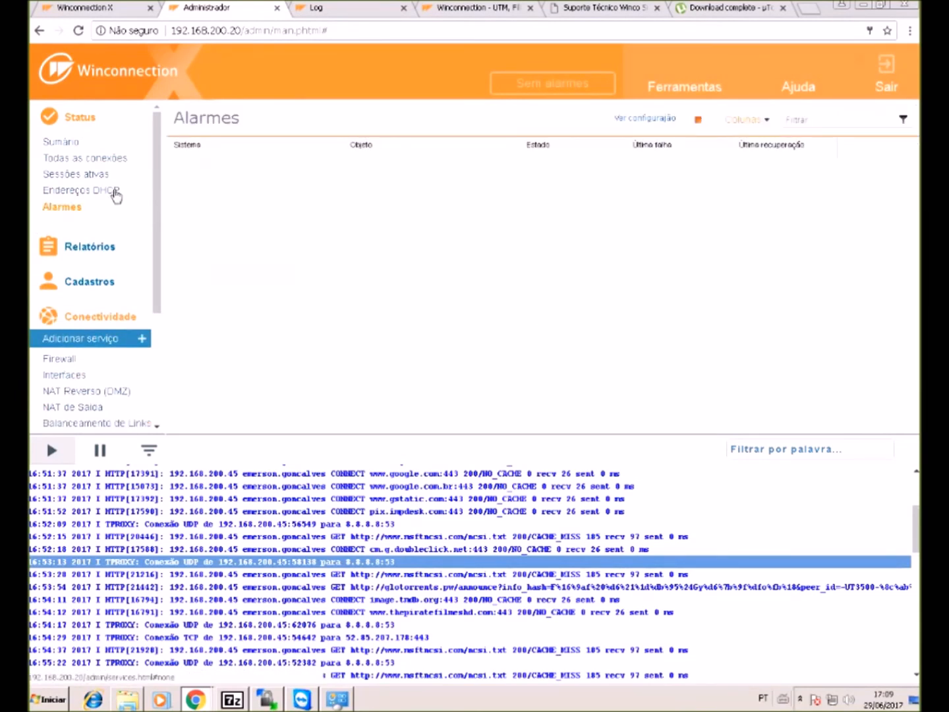
click(631, 119)
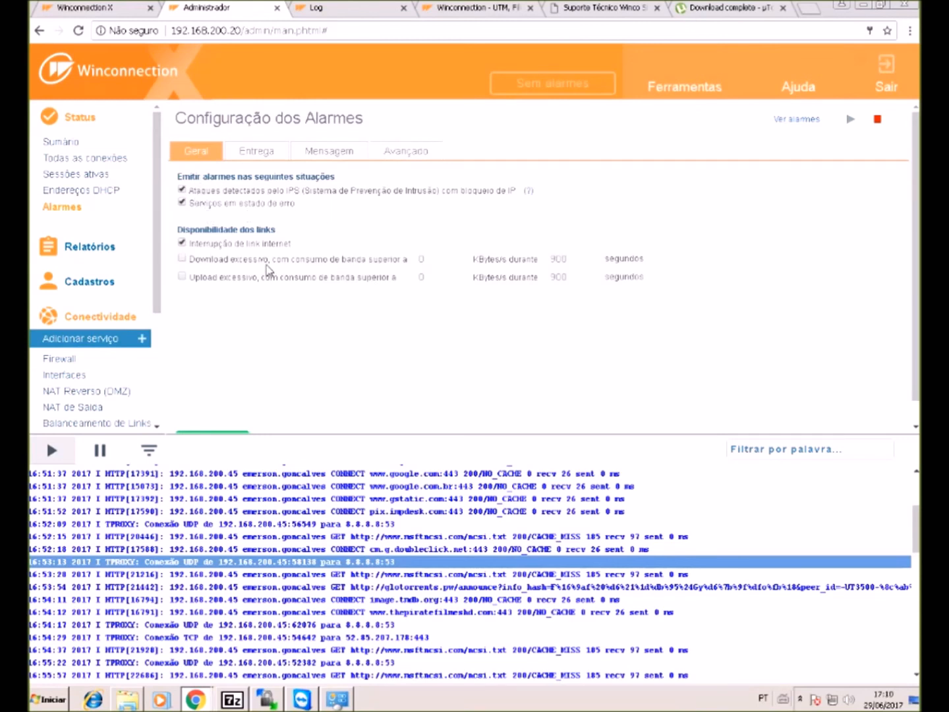
click(182, 258)
click(435, 259)
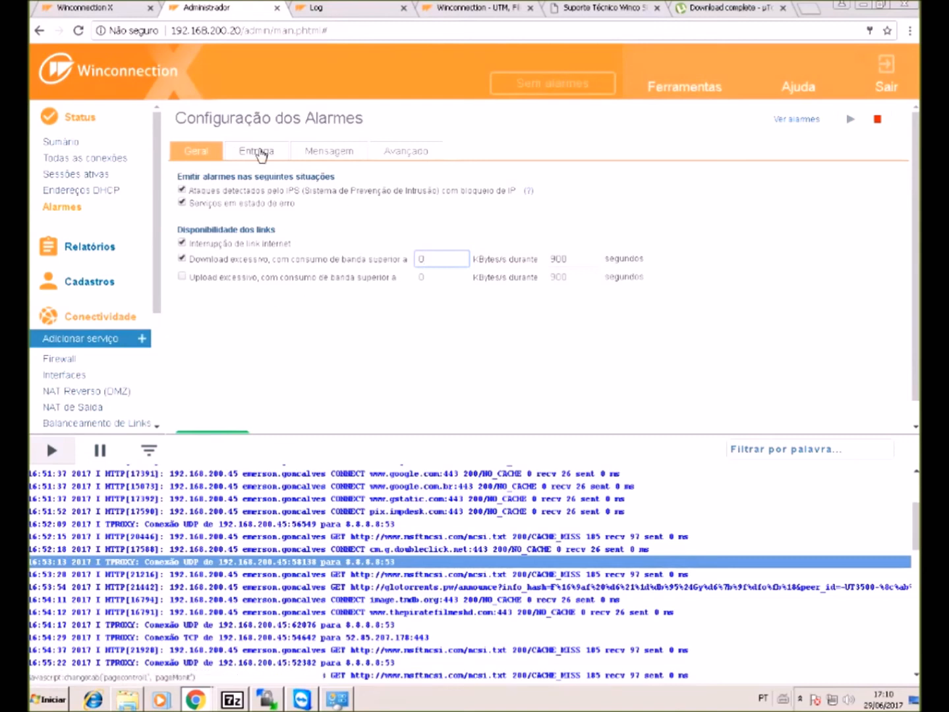
click(261, 153)
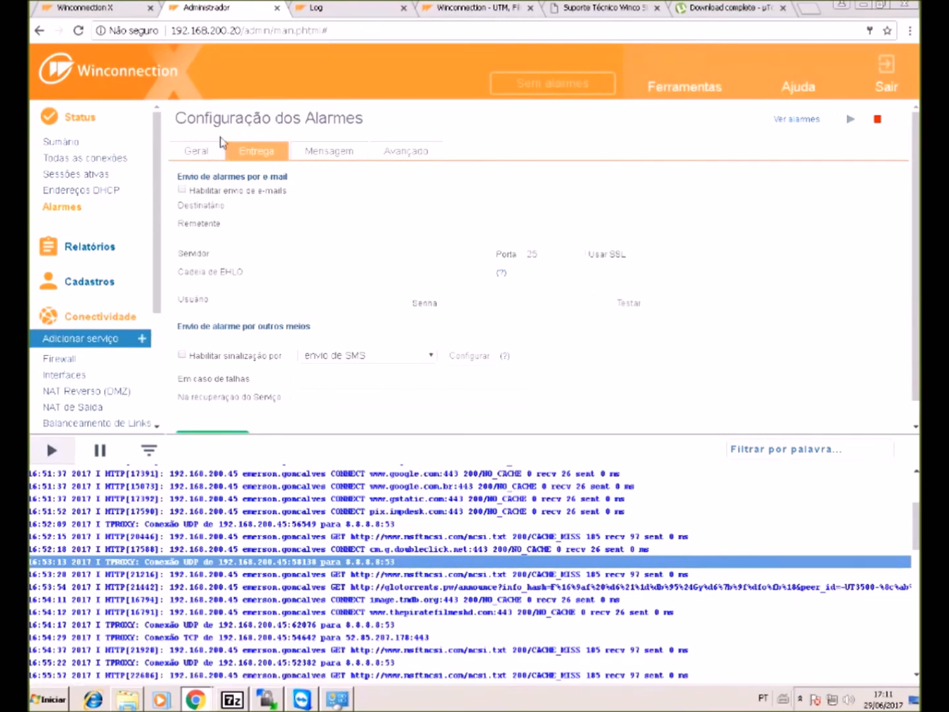
- Return to the Geral list of alarm situations, then start adding a new connectivity service
click(192, 151)
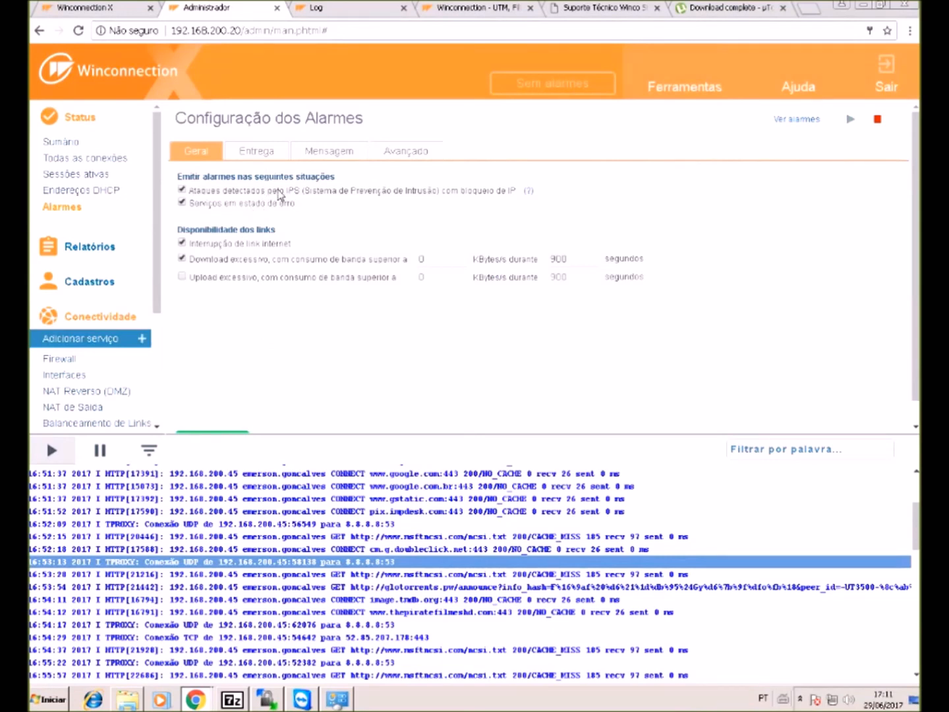
scroll(128, 198, down, 2)
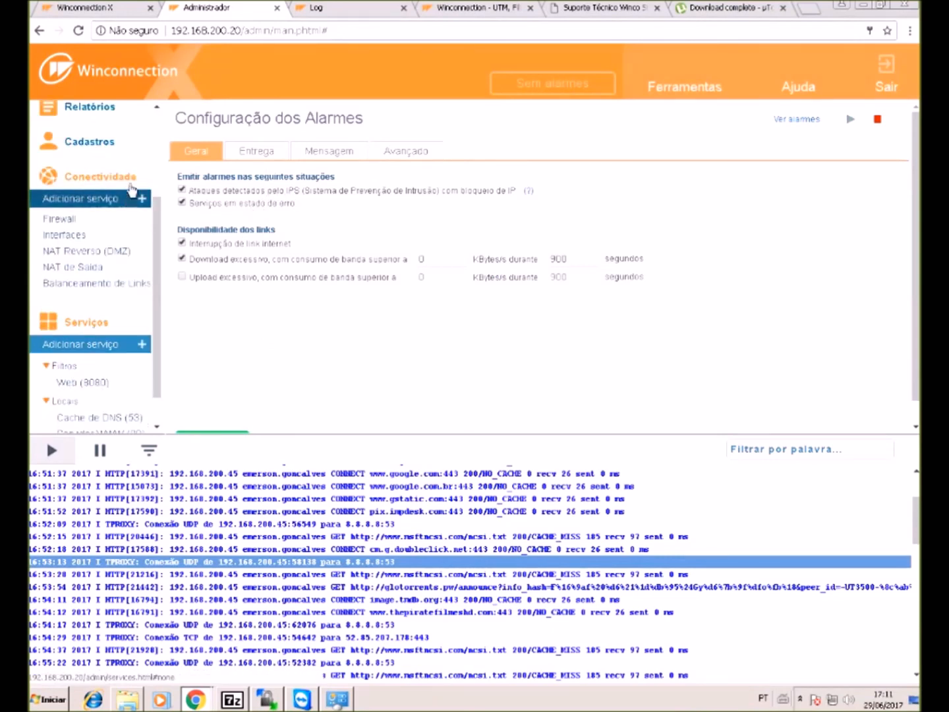
click(130, 197)
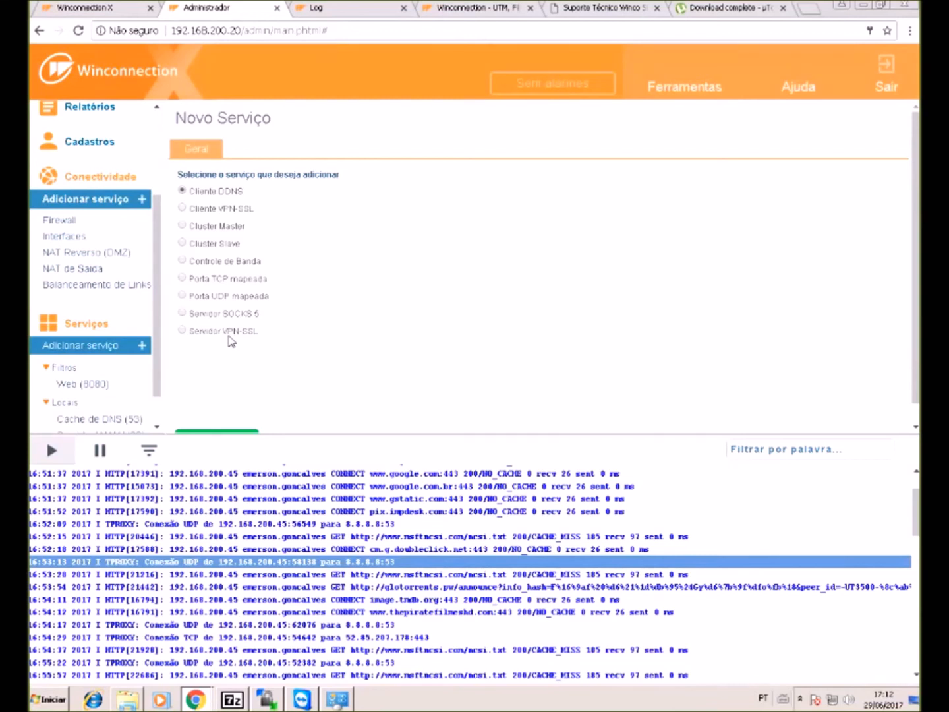
- Select Servidor VPN-SSL as the connectivity service to add
click(232, 334)
scroll(257, 379, down, 1)
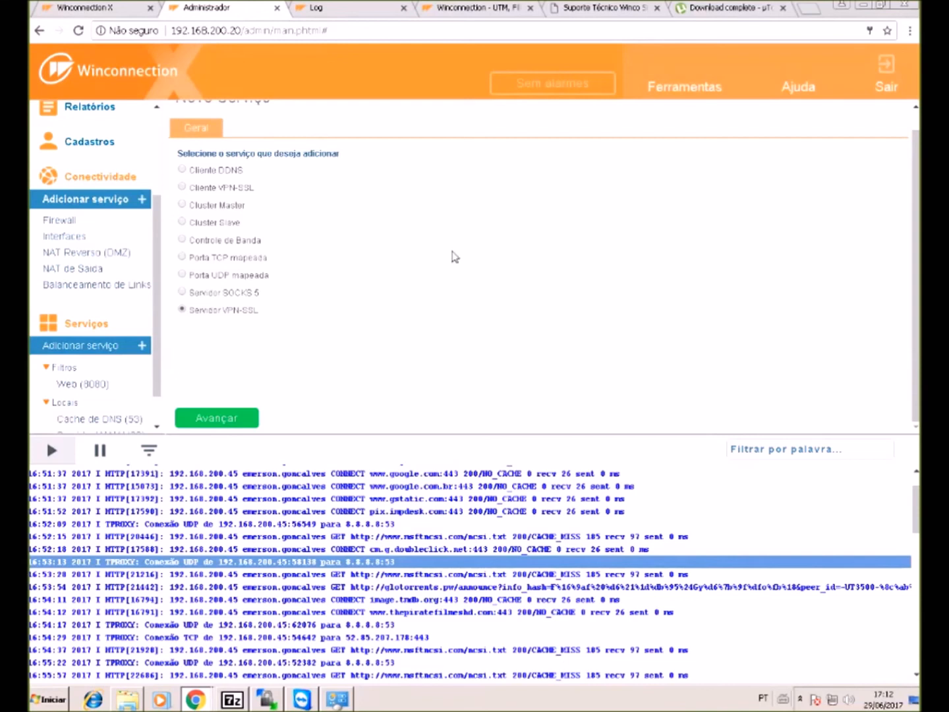
mouse_move(677, 97)
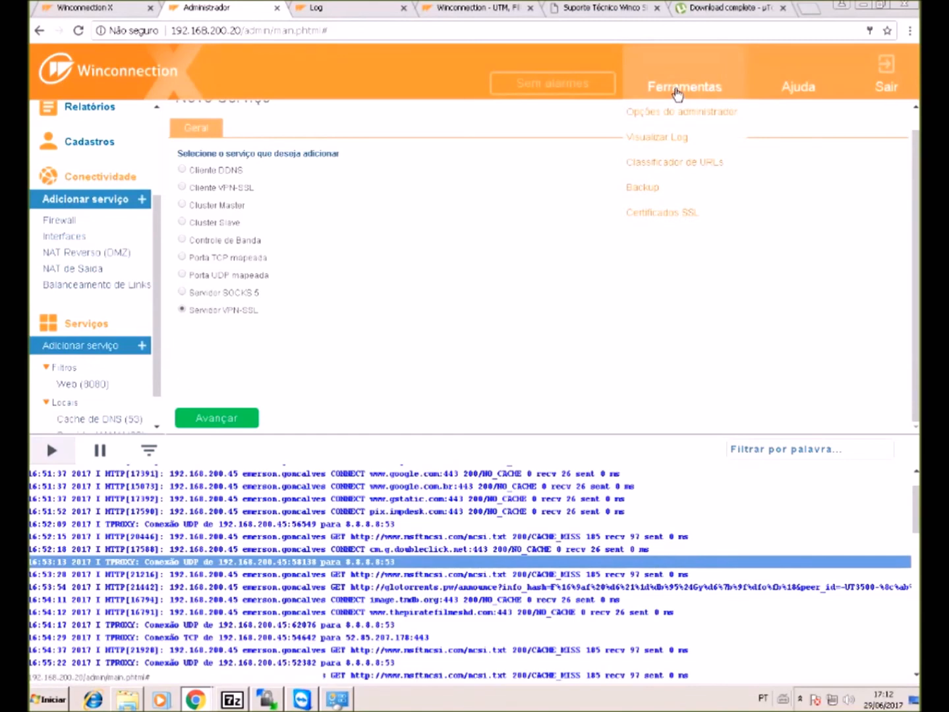
- Glance at the SSL certificate form, then save a labsp.ddns.com.br DDNS client always registering the default-gateway IP
click(689, 212)
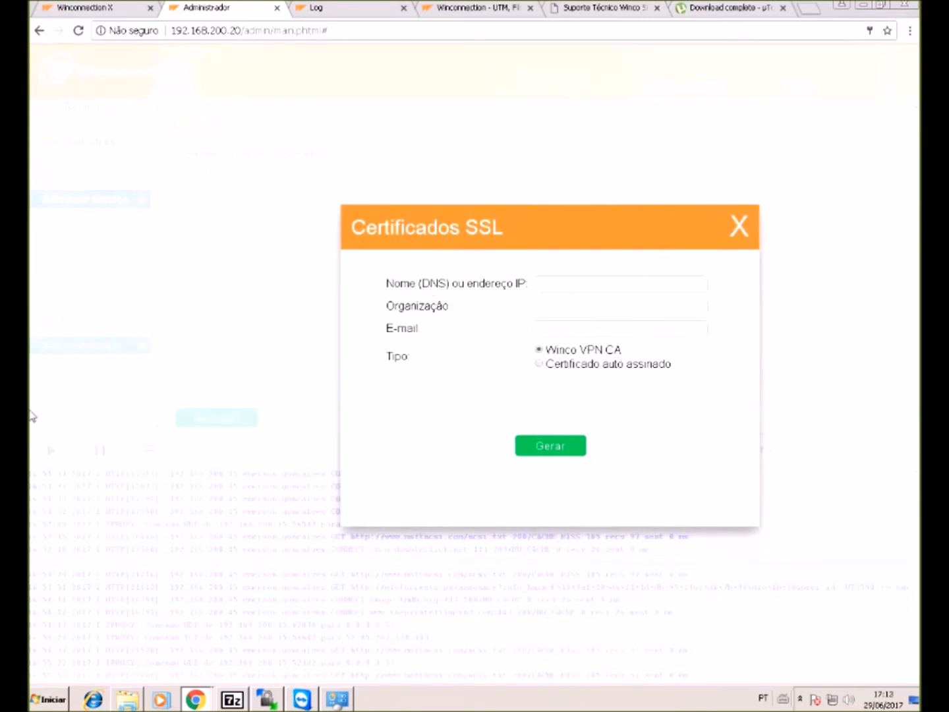
click(738, 226)
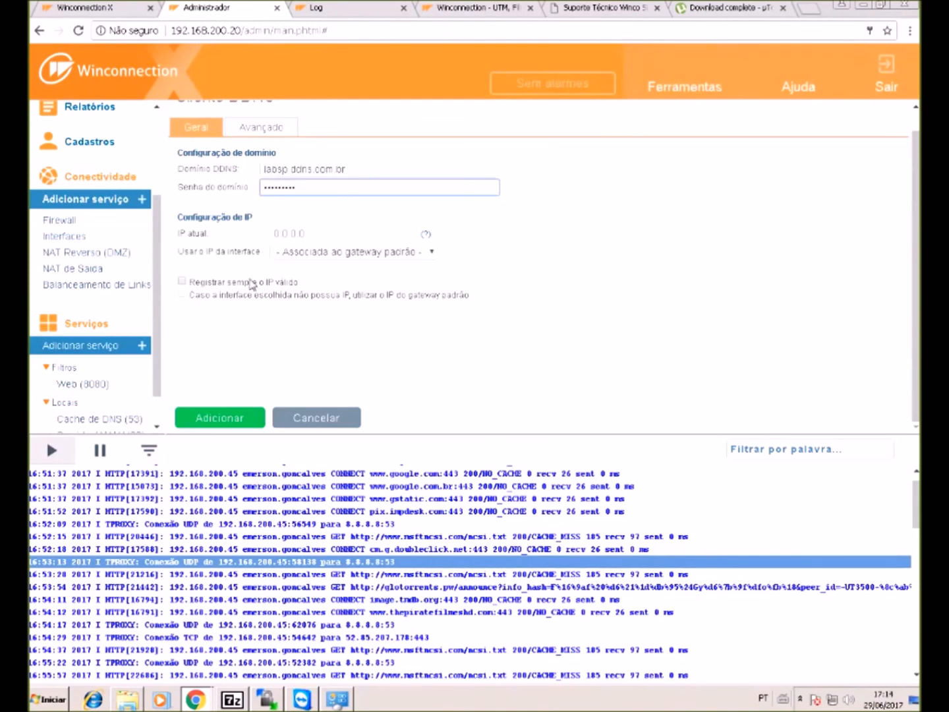
click(248, 283)
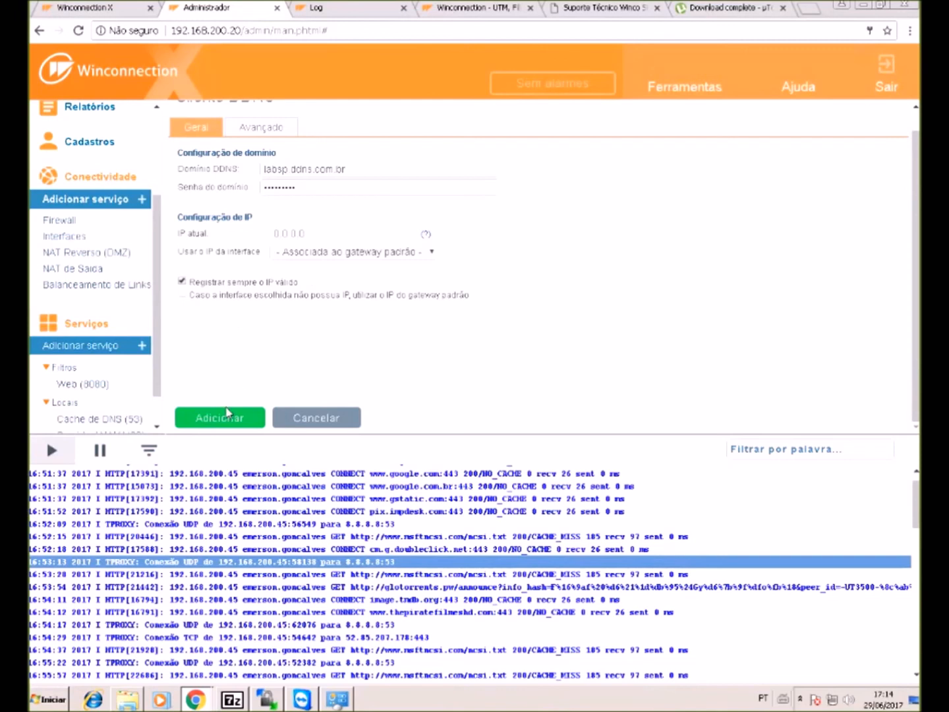
click(338, 252)
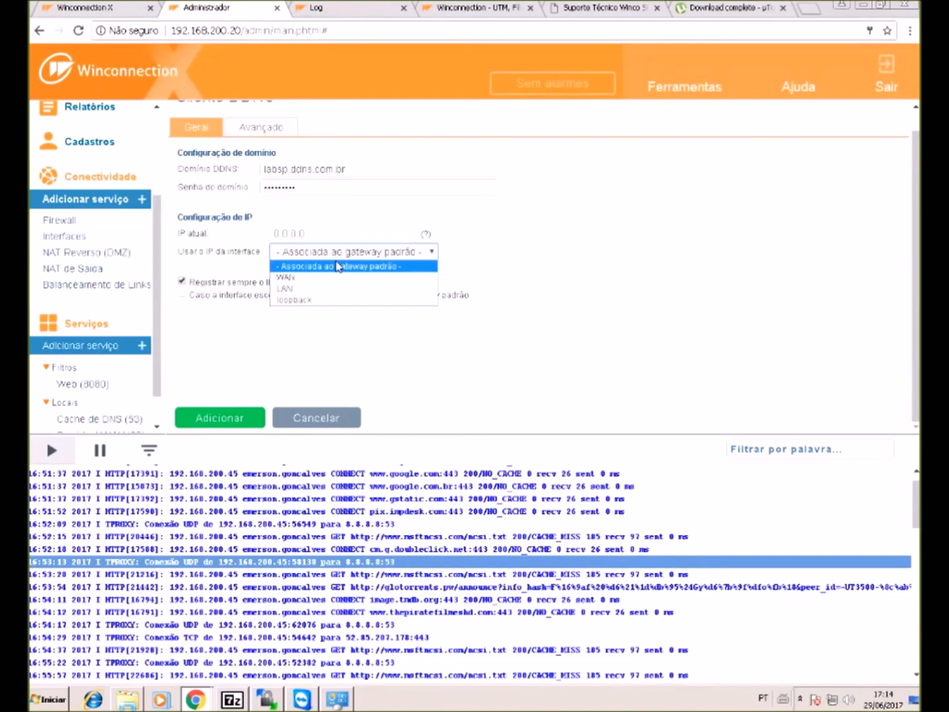
click(321, 267)
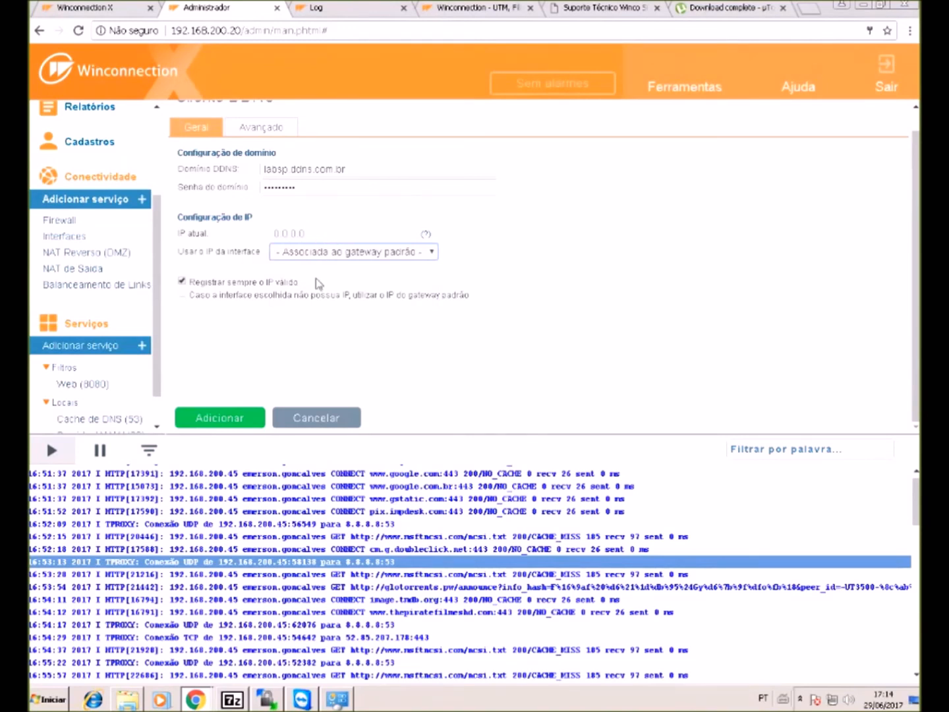
click(241, 415)
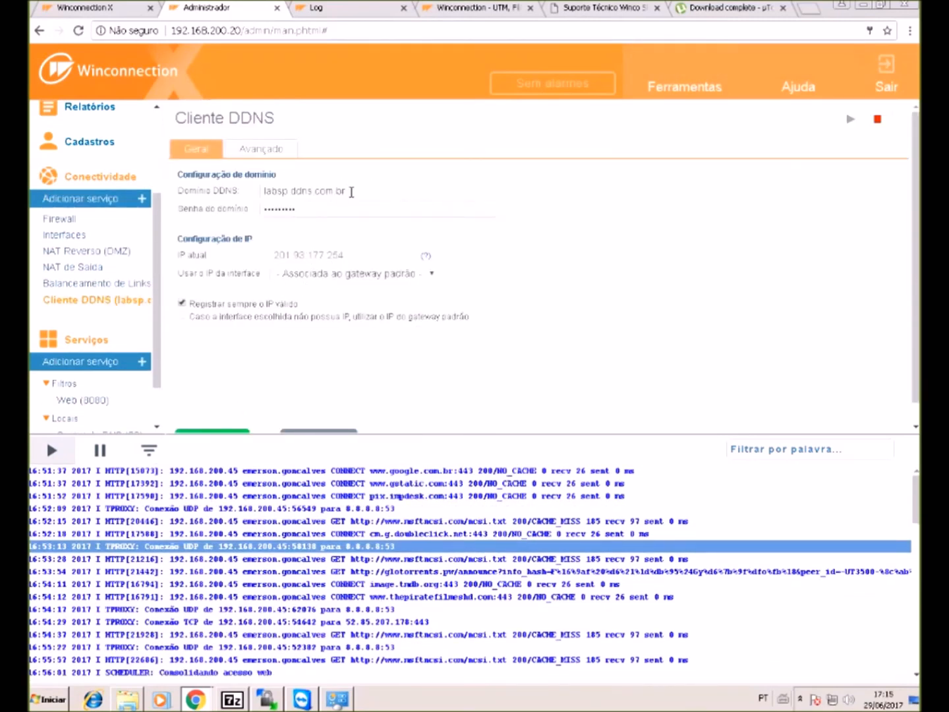
- Generate a Winco VPN CA certificate named labsp.ddns.com.br, with organization 'Ten', from Certificados SSL
drag(350, 191, 254, 192)
key(ctrl+c)
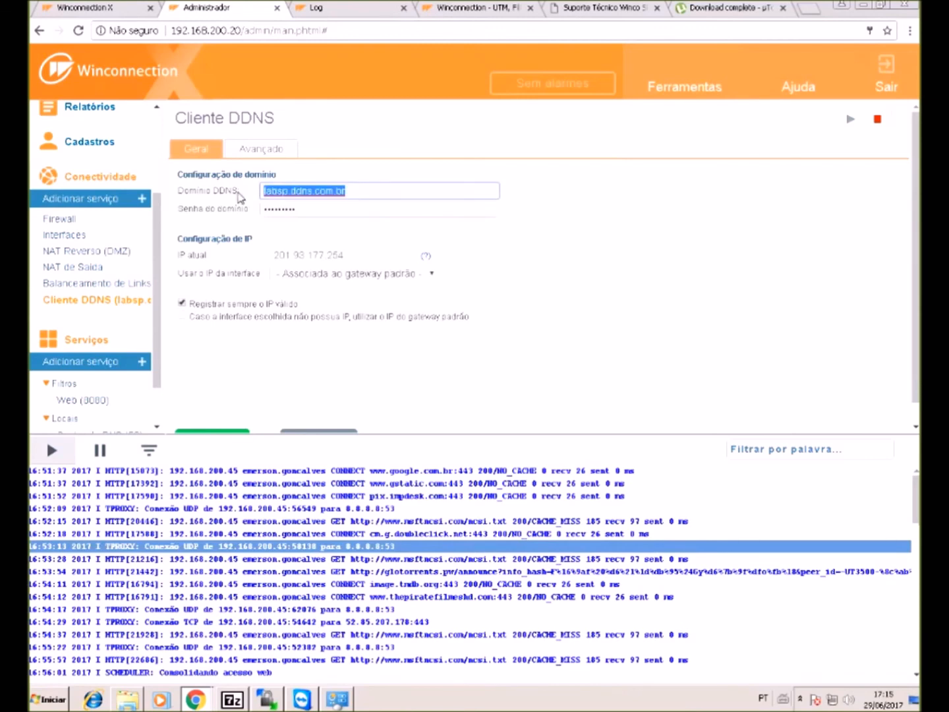
mouse_move(697, 98)
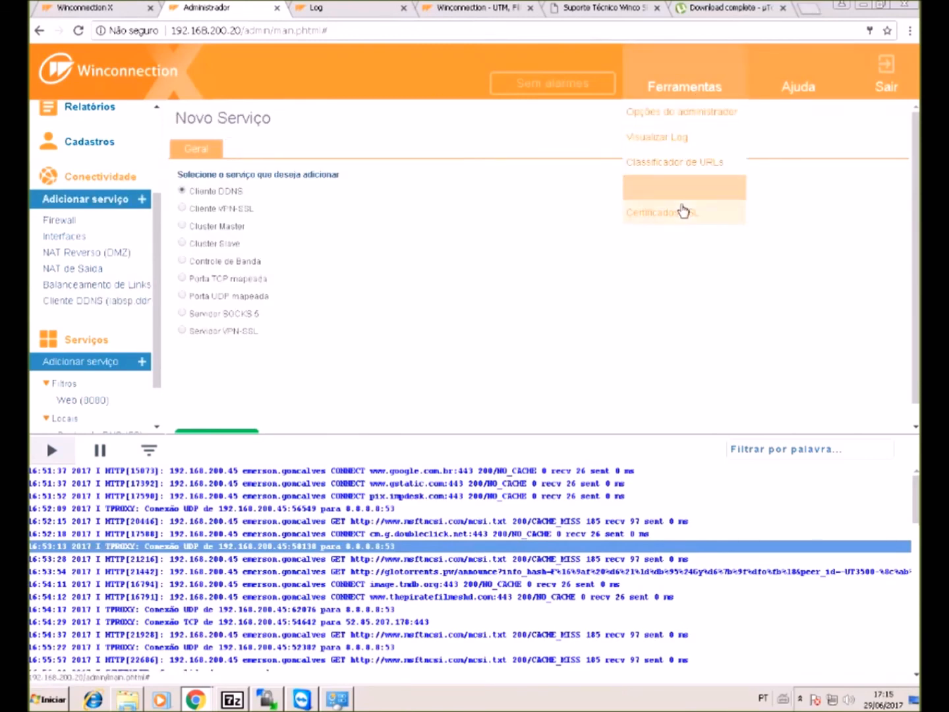
click(680, 213)
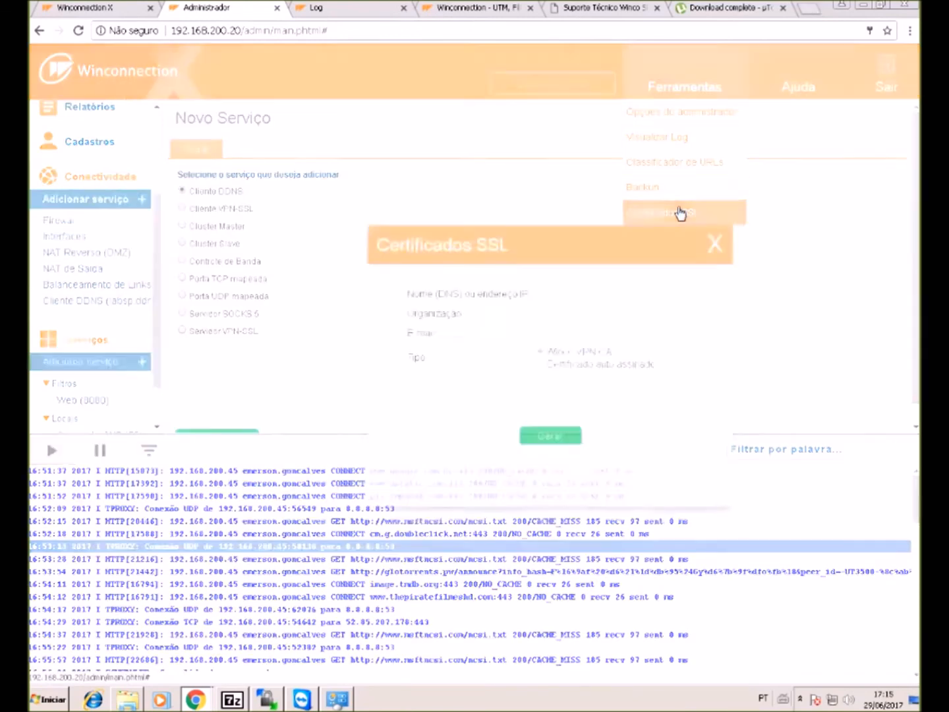
click(581, 282)
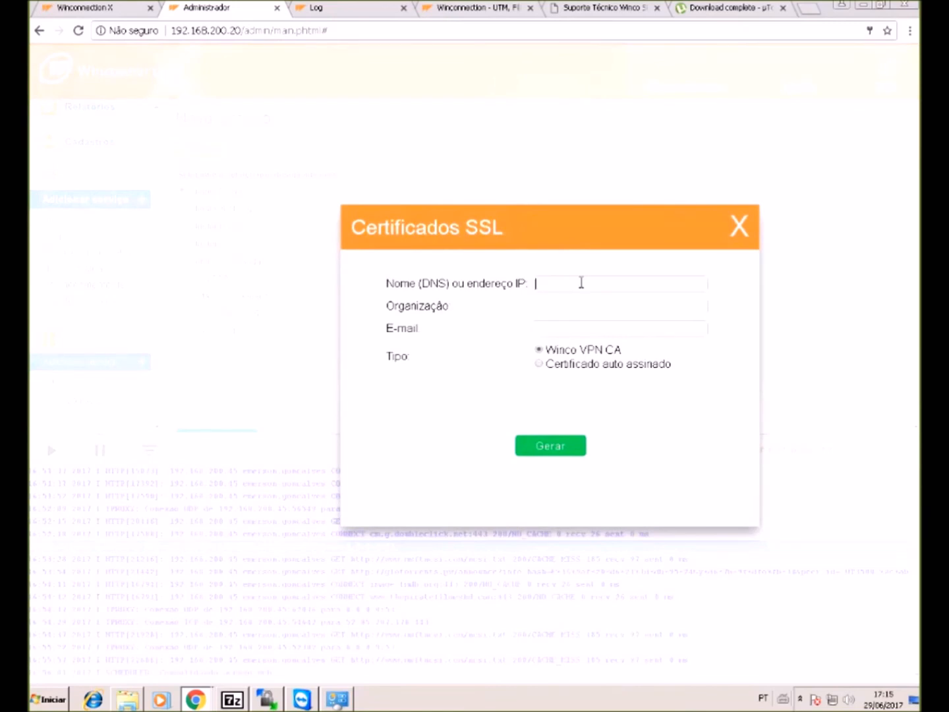
key(ctrl+v)
click(586, 307)
text(W)
key(BackSpace)
text(Ten)
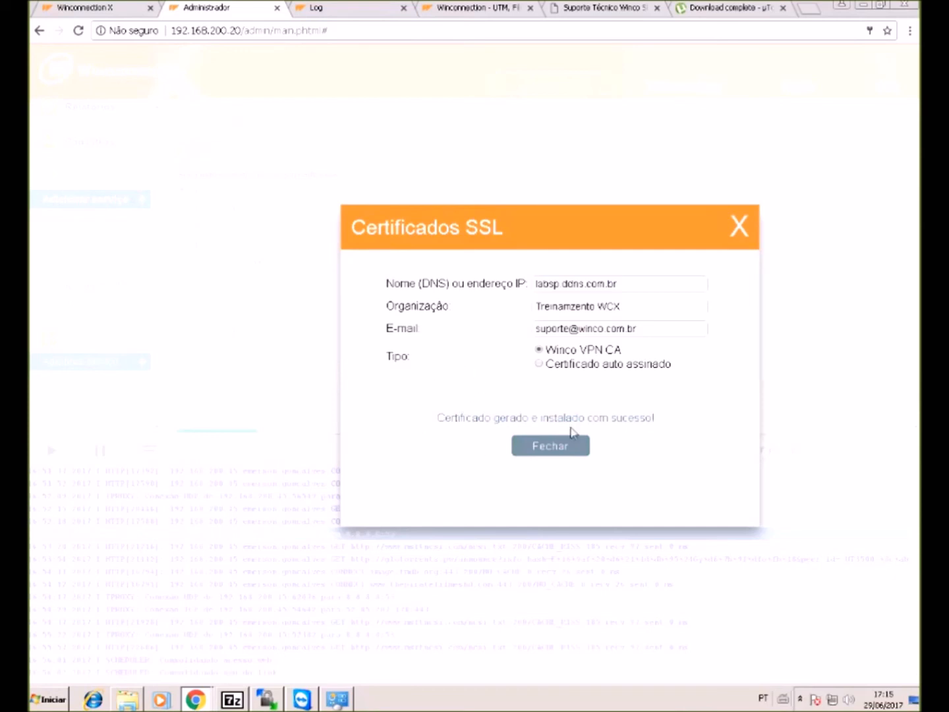
click(559, 451)
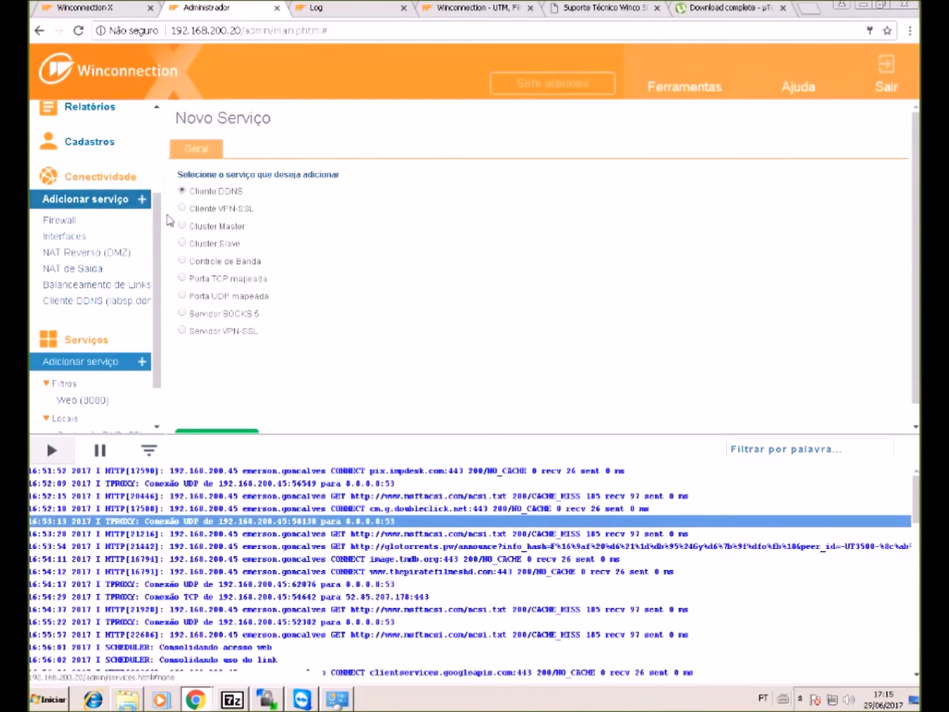
- Start a new Servidor VPN-SSL service that uses a certificate picked from the list
click(183, 329)
scroll(197, 361, down, 1)
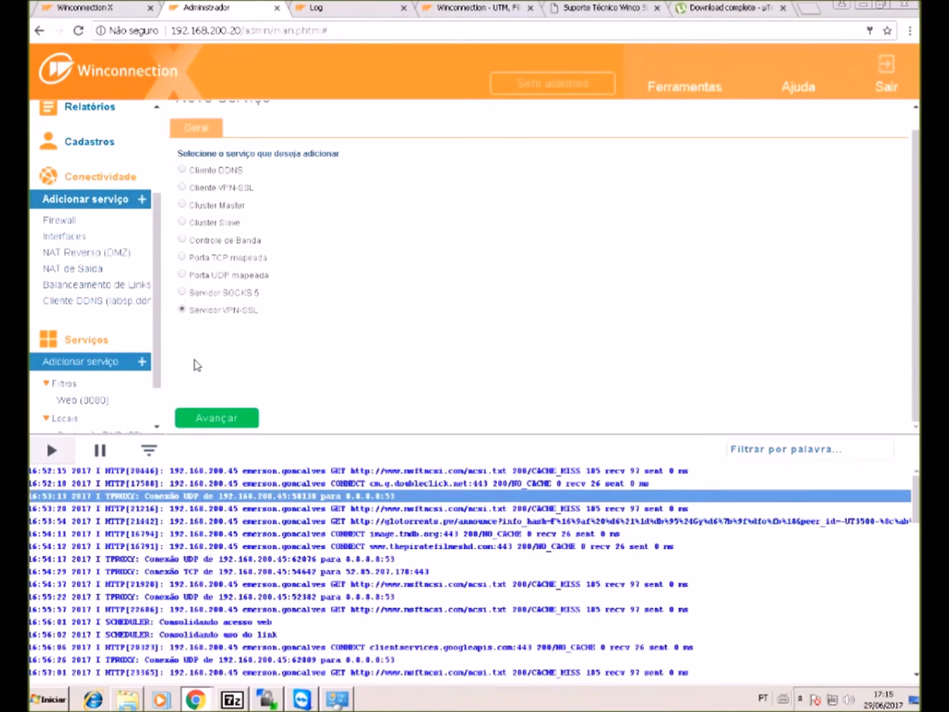
click(220, 418)
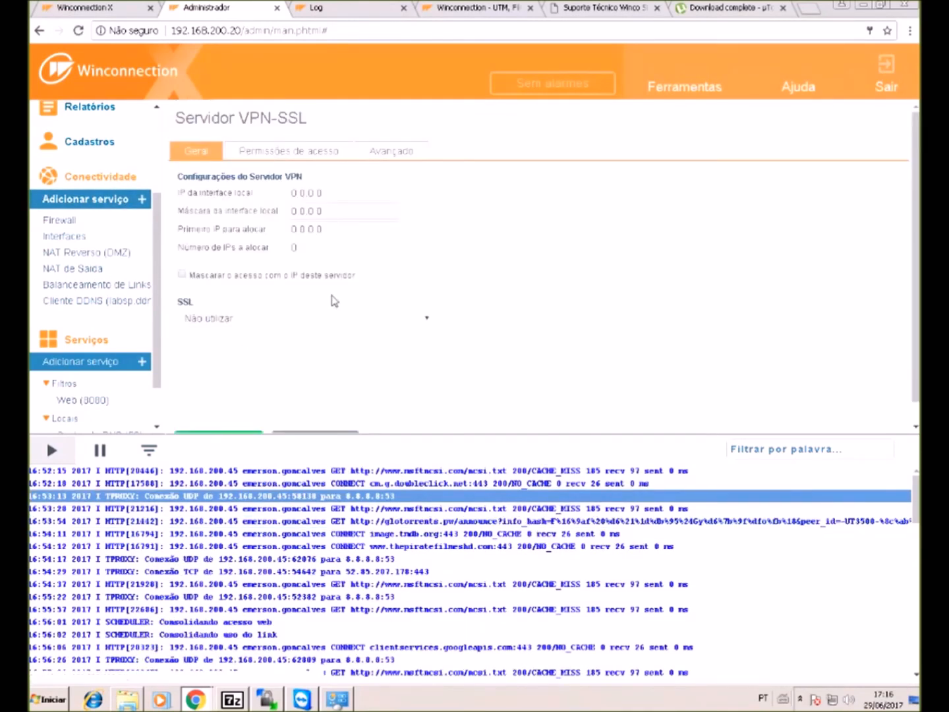
click(339, 323)
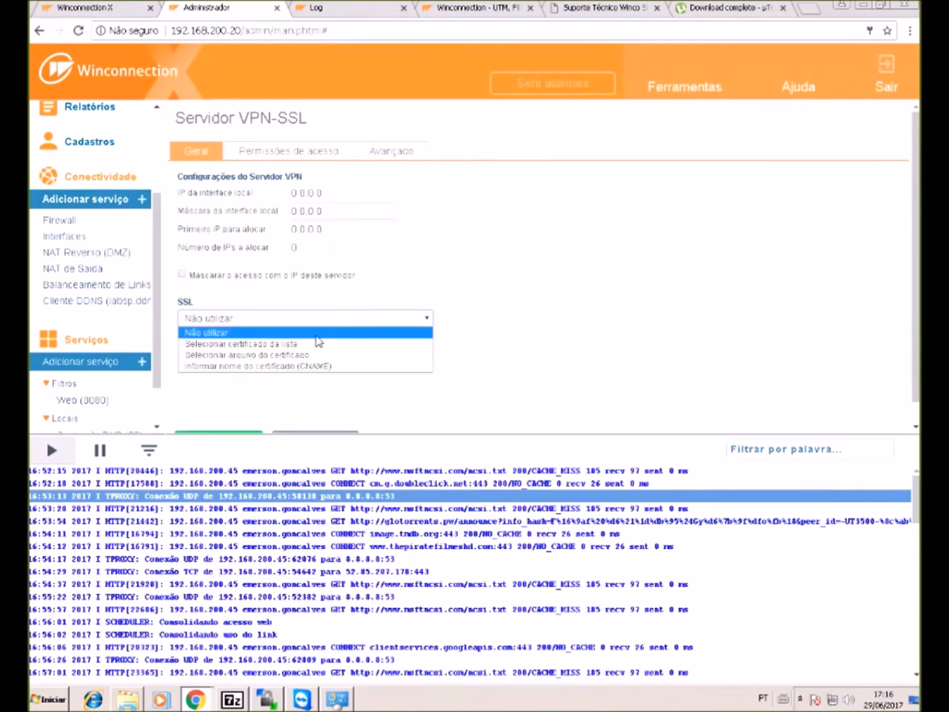
click(321, 345)
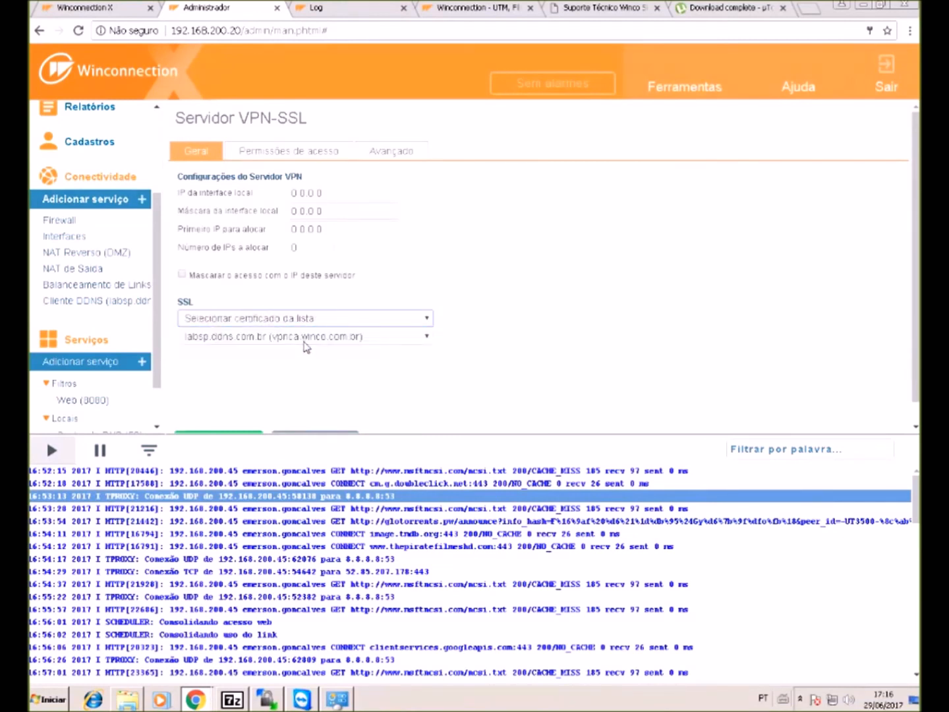
- Set local IP 192.168.200.20, mask 255.255.255.0, first IP 192.168.200.200 and 5 IPs to allocate
drag(336, 191, 252, 198)
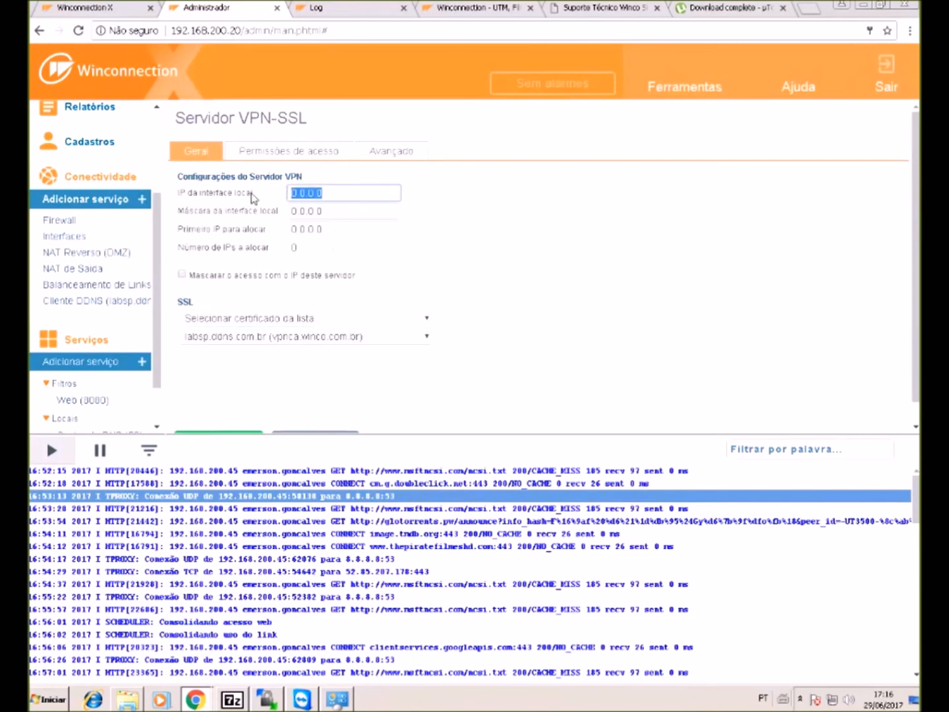
text(192.168.200.20)
key(Tab)
text(2)
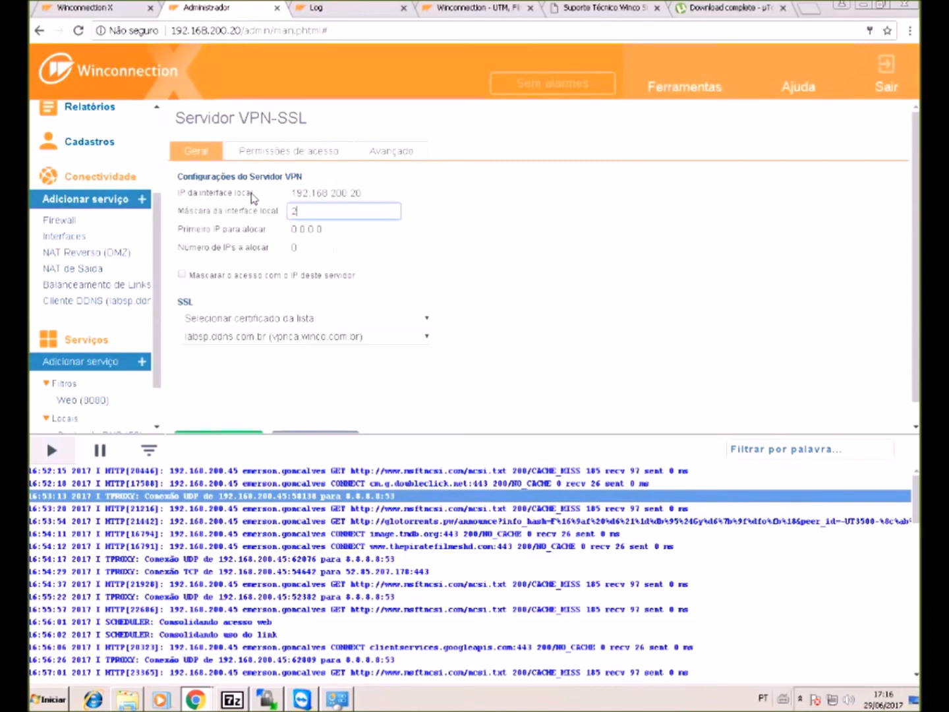
text(55.255.255)
text(.0)
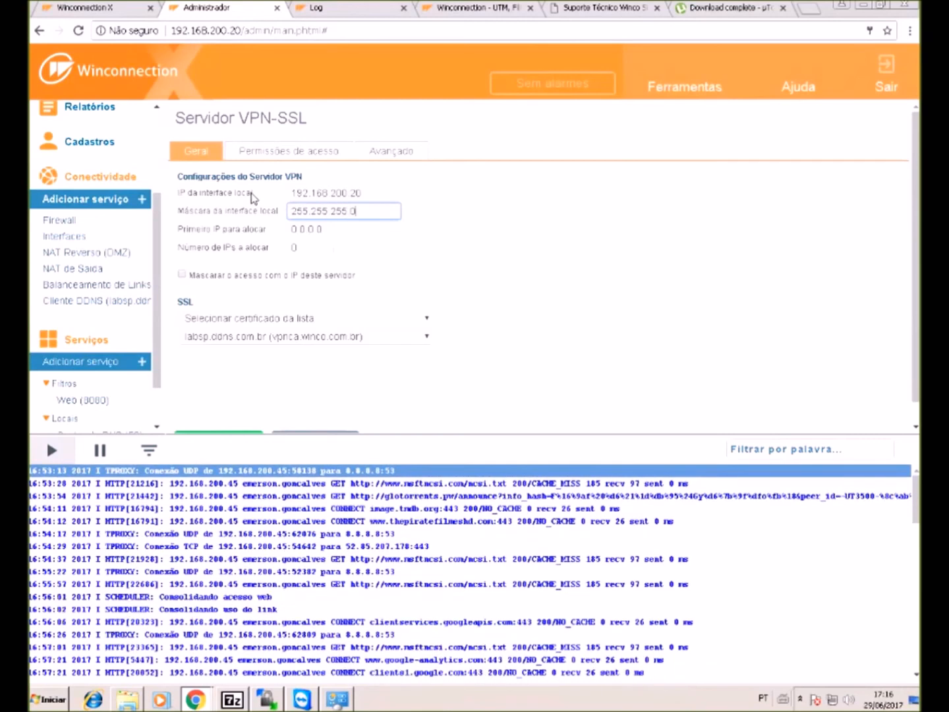
drag(336, 229, 265, 235)
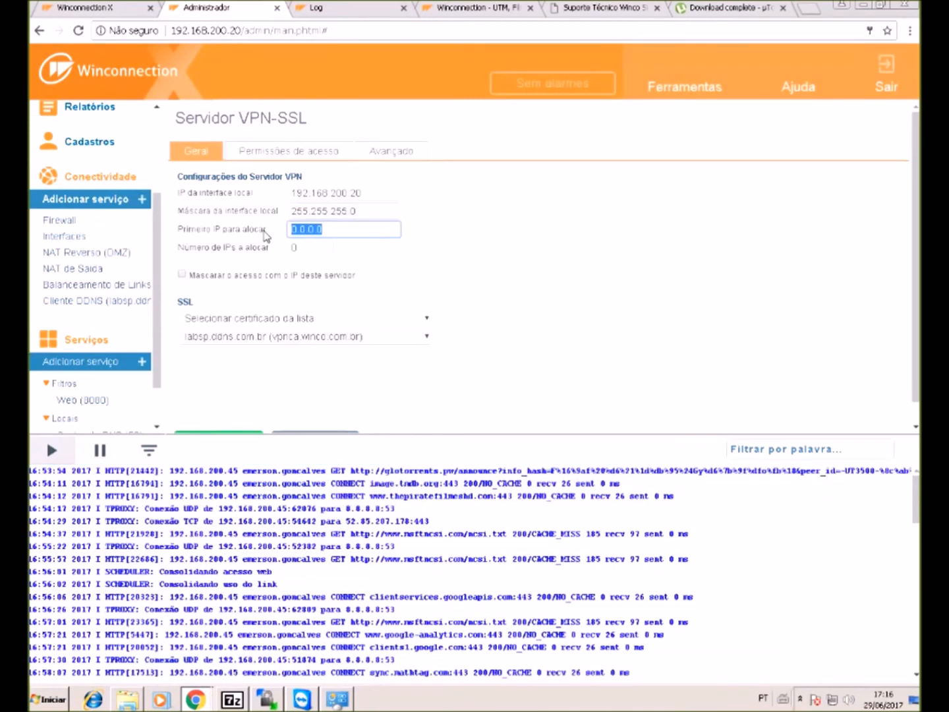
text(192.163)
key(BackSpace)
text(8.200.200)
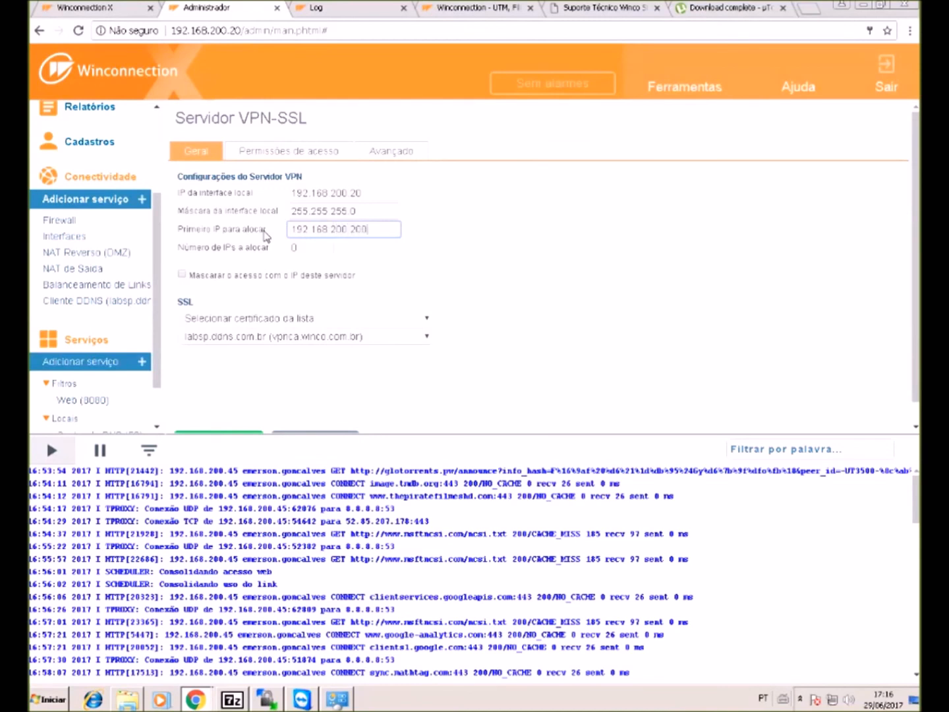
double_click(294, 248)
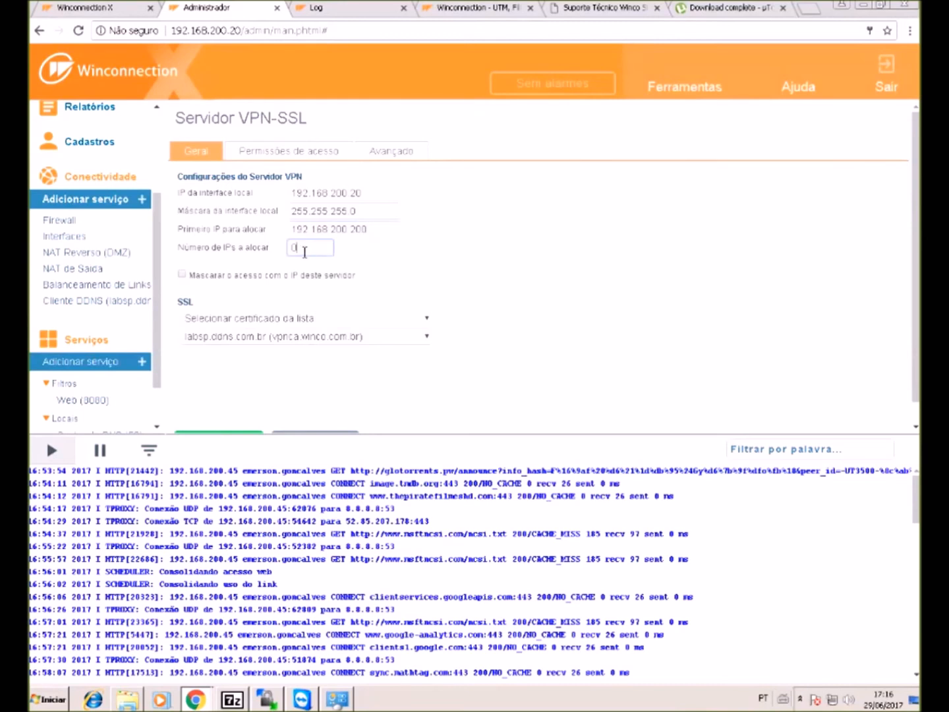
text(5)
scroll(327, 249, down, 1)
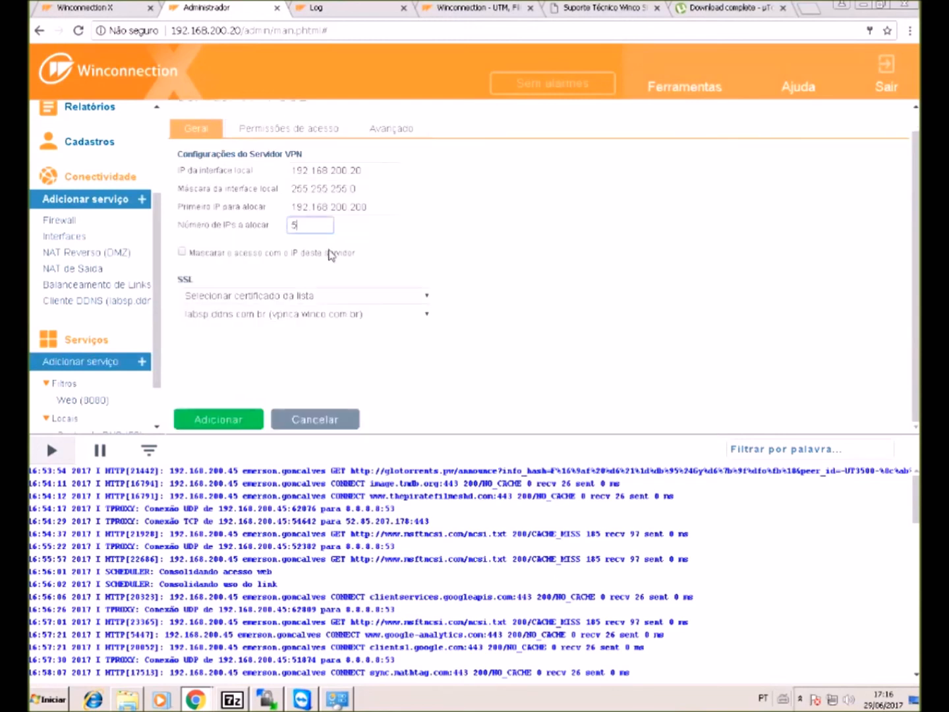
- Grant the Administradores group access to the VPN-SSL server
click(282, 134)
scroll(264, 216, down, 3)
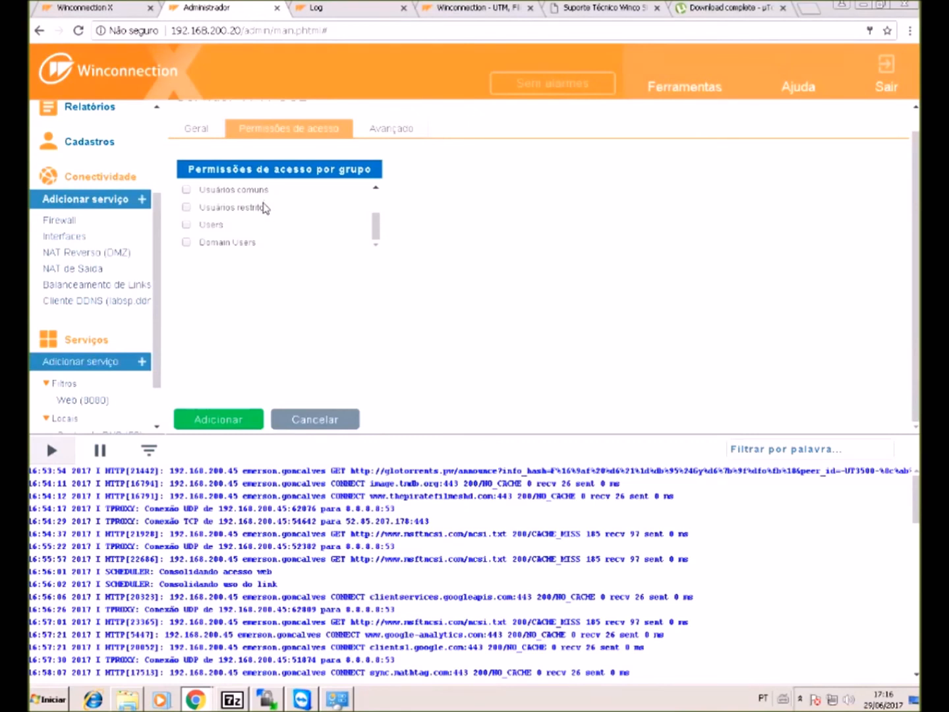
scroll(264, 209, up, 4)
click(187, 212)
scroll(307, 239, down, 3)
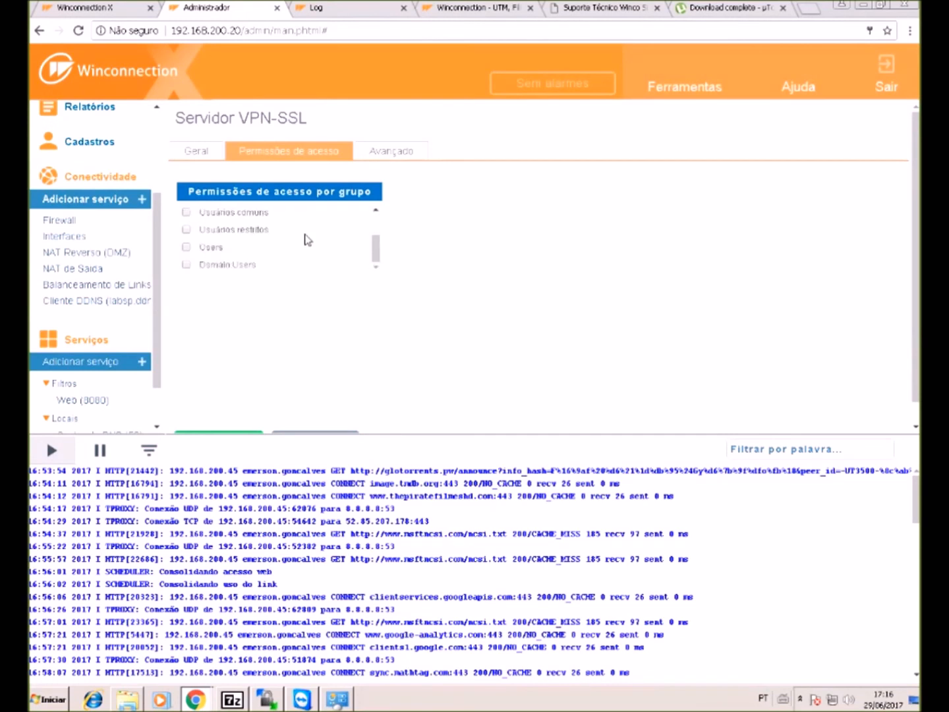
scroll(307, 238, down, 1)
scroll(304, 231, up, 3)
scroll(307, 229, down, 2)
scroll(308, 228, down, 1)
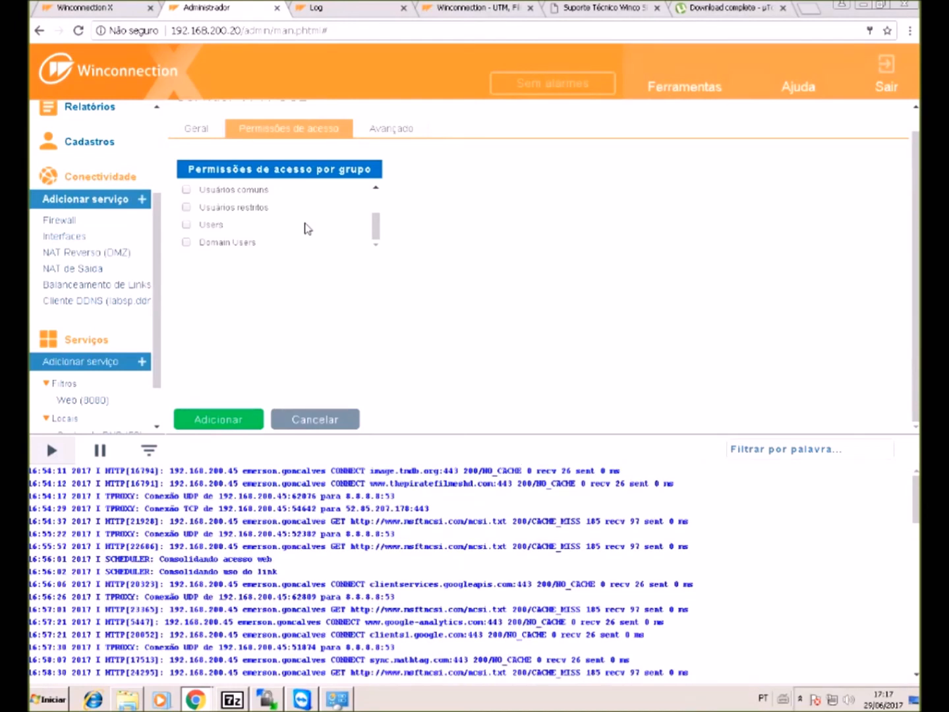
scroll(307, 228, up, 3)
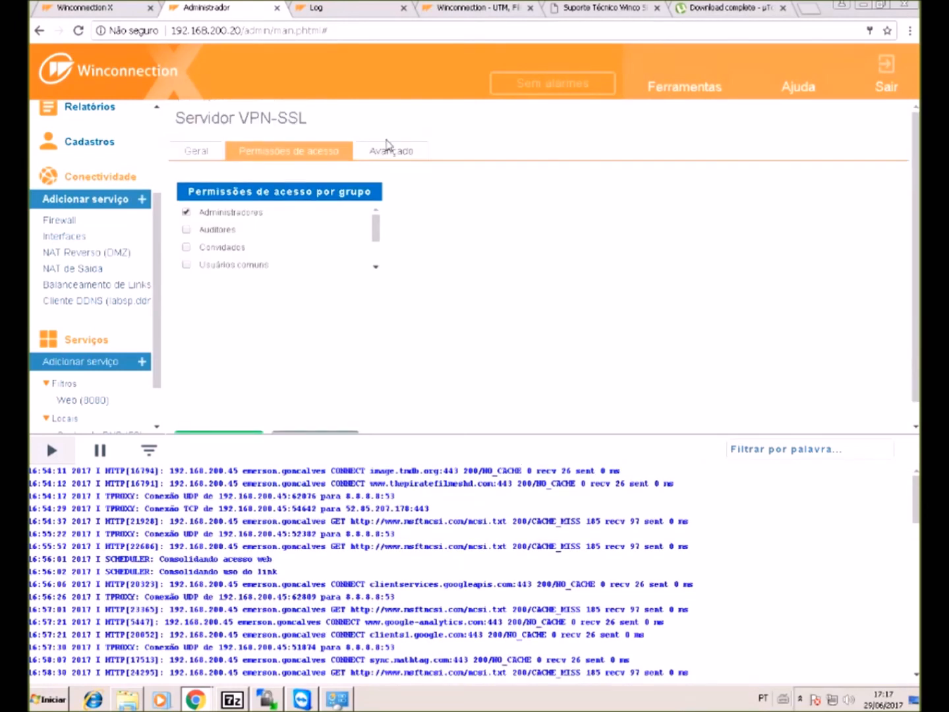
- Allow VPN clients access to other networks on the Avançado tab
click(398, 152)
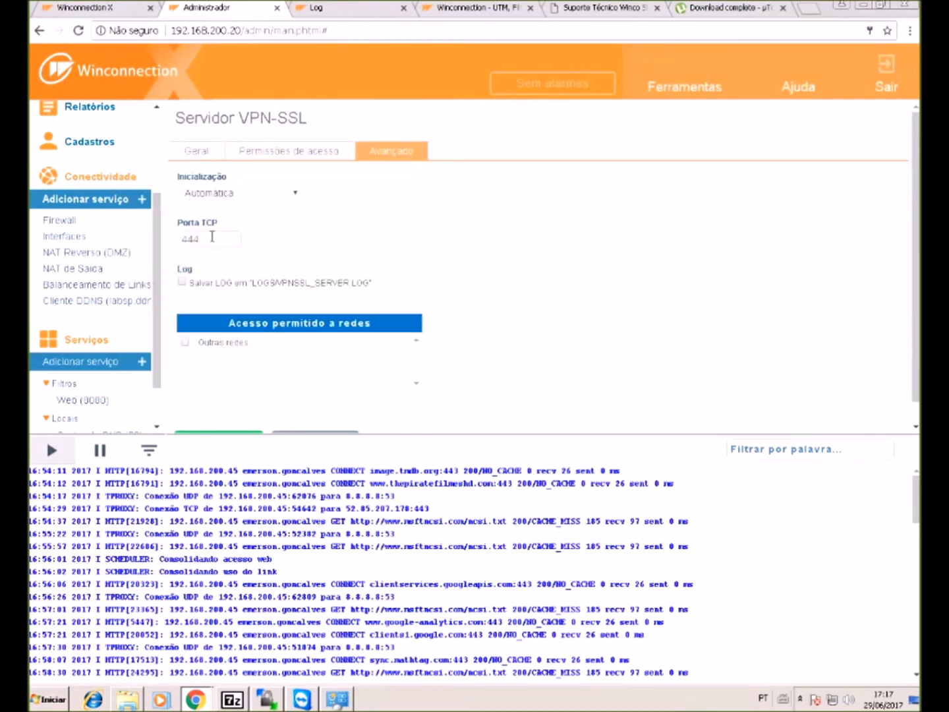
click(186, 343)
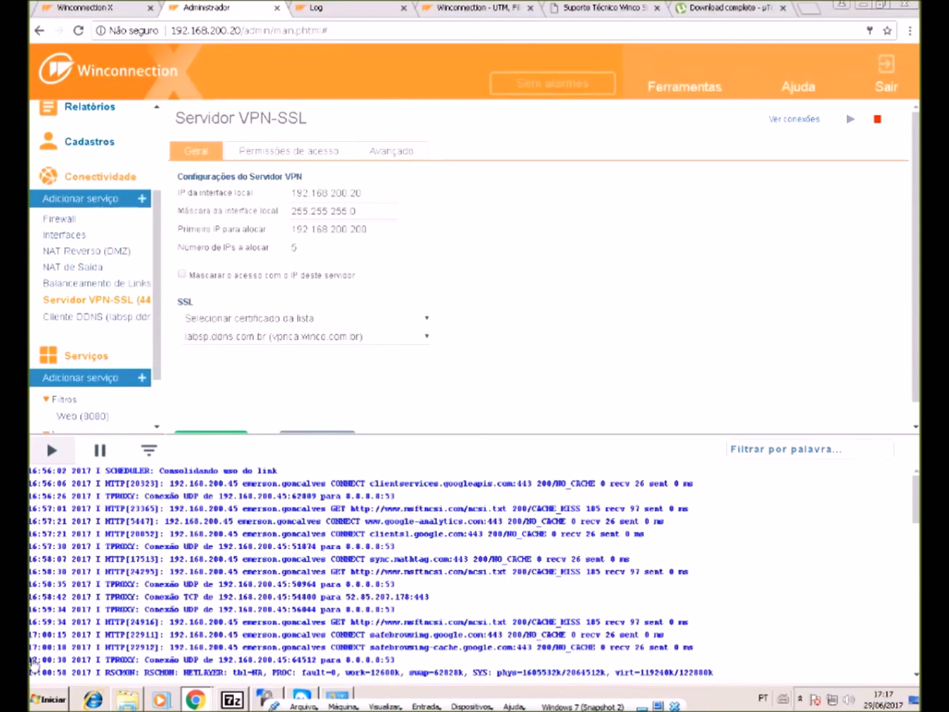
click(68, 237)
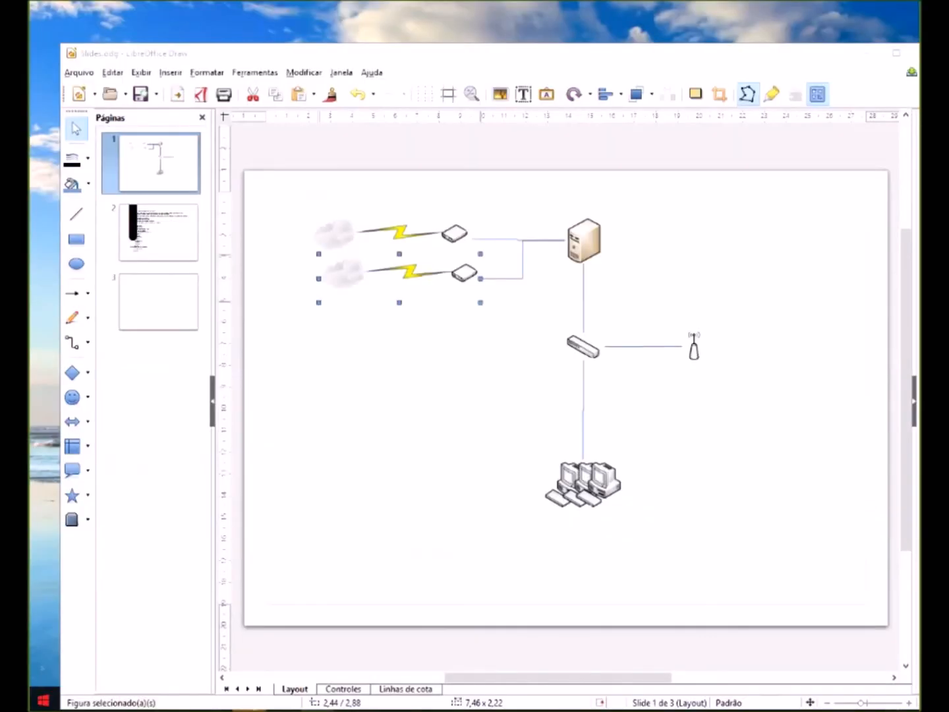
- Run Instalar Adaptador de VPN from the Winco Start folder, confirm it's installed, and close it
click(42, 700)
scroll(145, 548, down, 15)
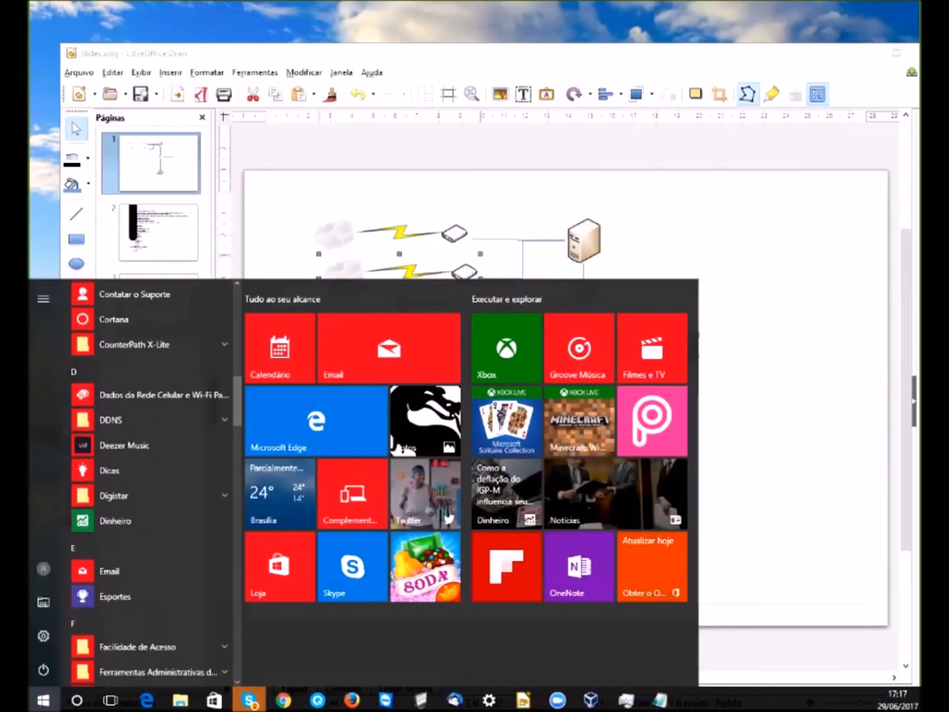
scroll(145, 616, down, 20)
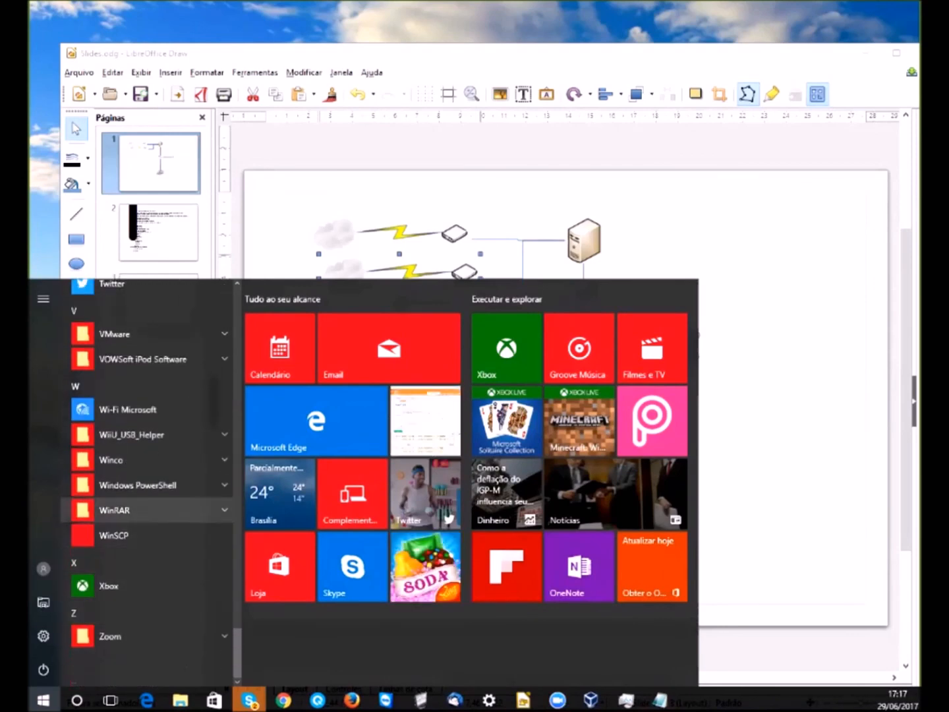
click(131, 460)
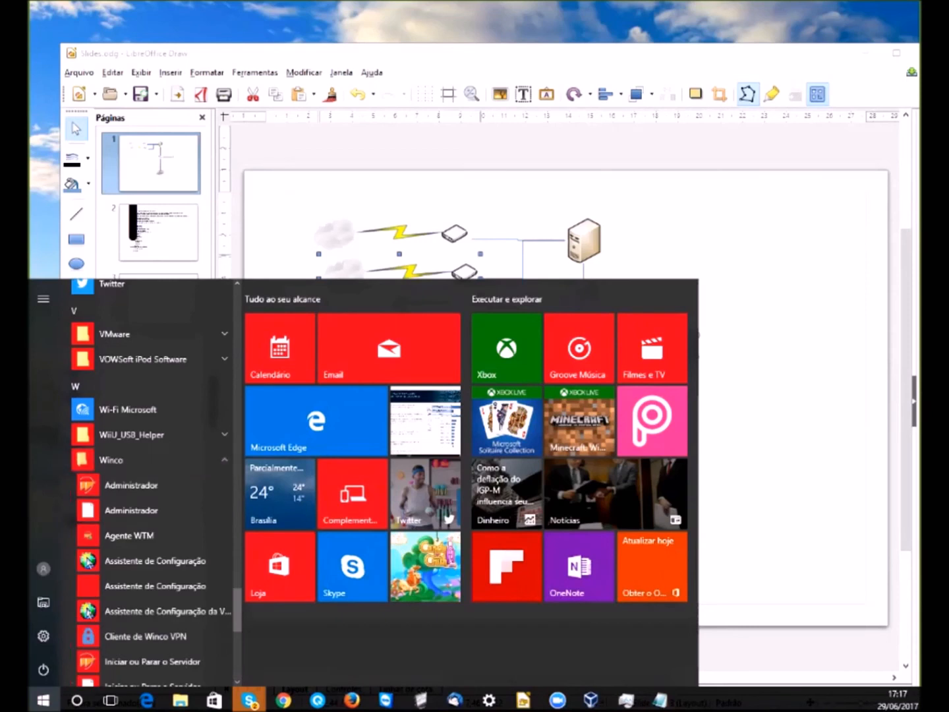
scroll(145, 524, down, 2)
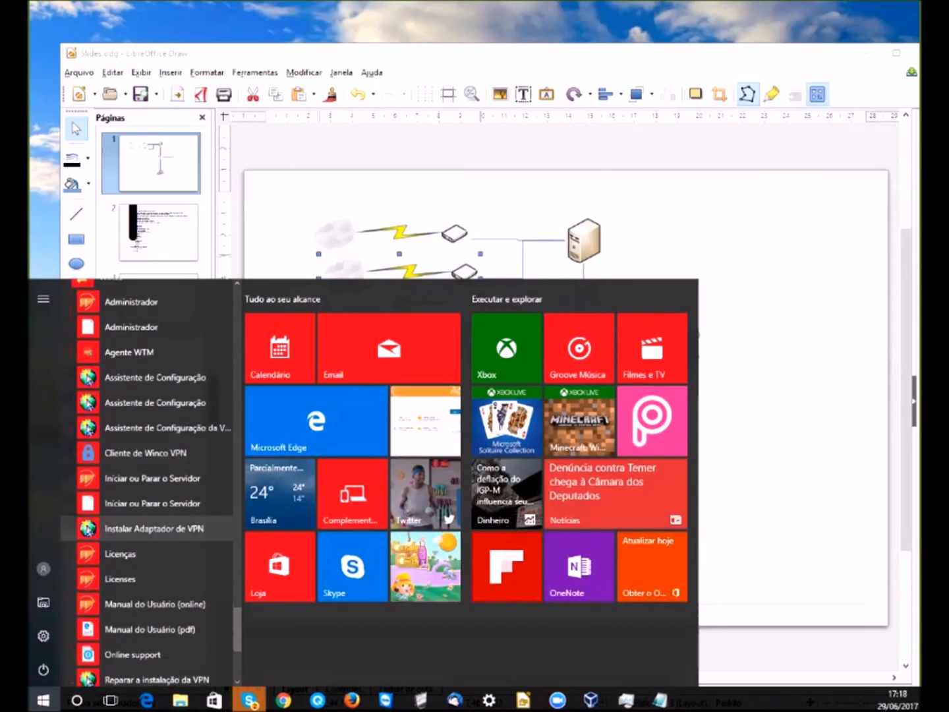
click(154, 528)
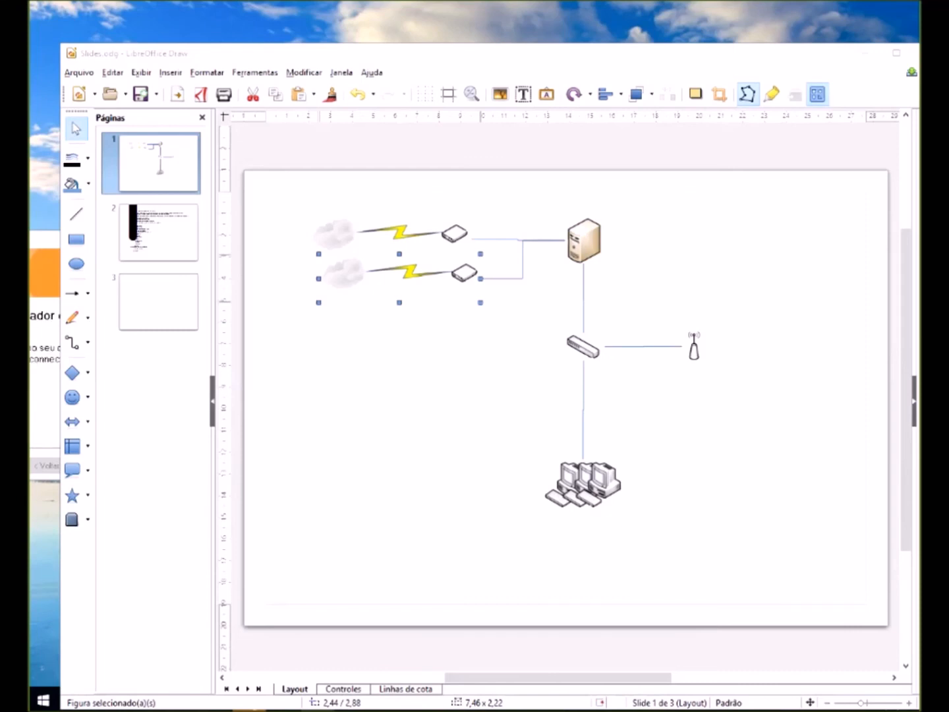
drag(47, 240, 605, 212)
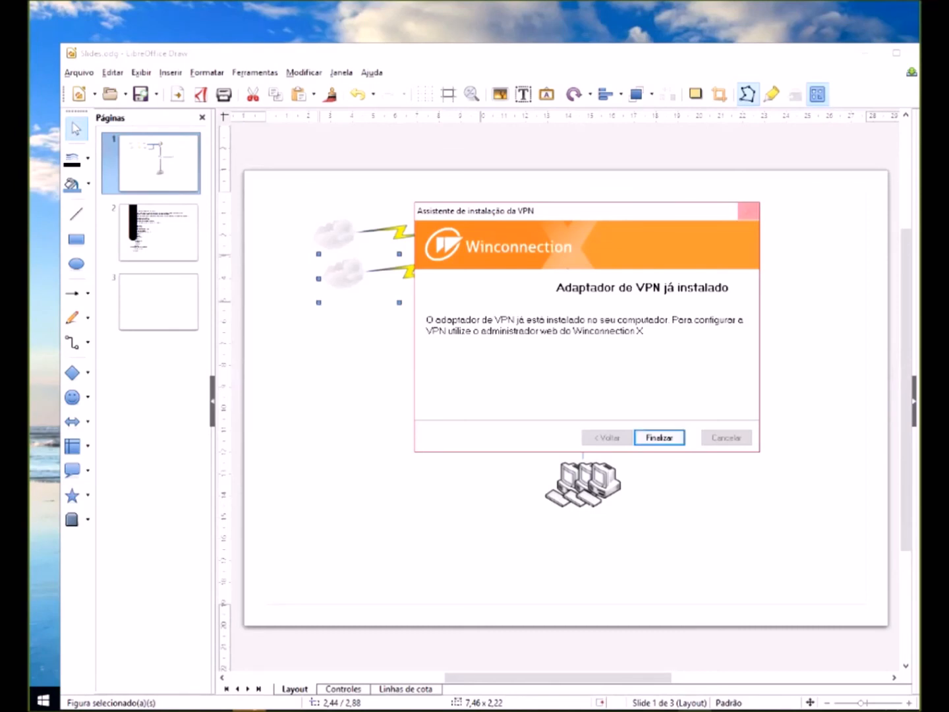
click(748, 211)
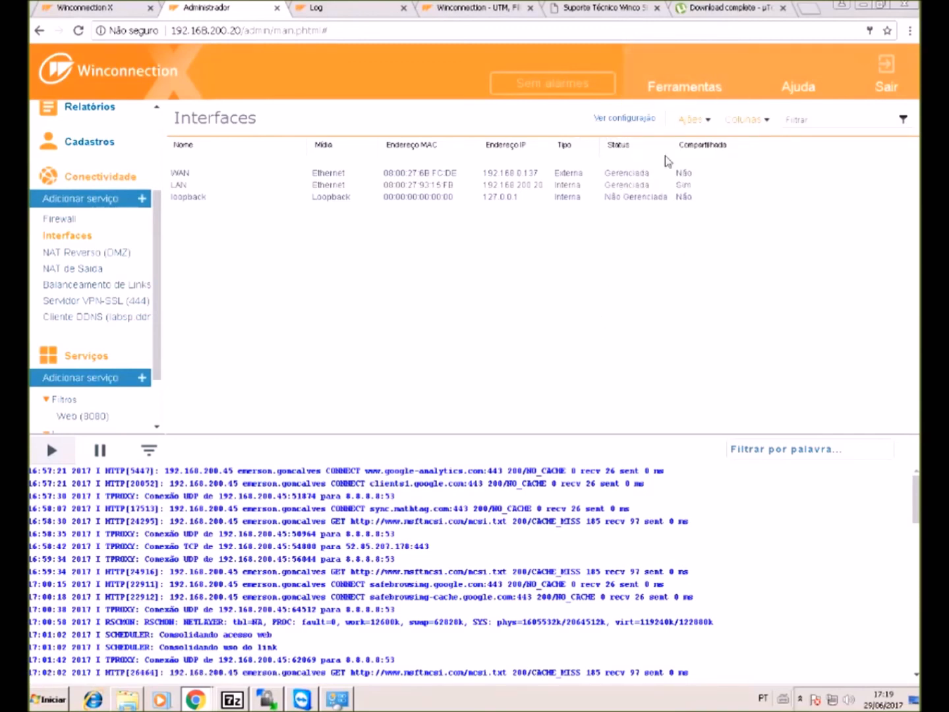
- Open the Criar interface PPP form and review its adapter list without choosing one
click(689, 124)
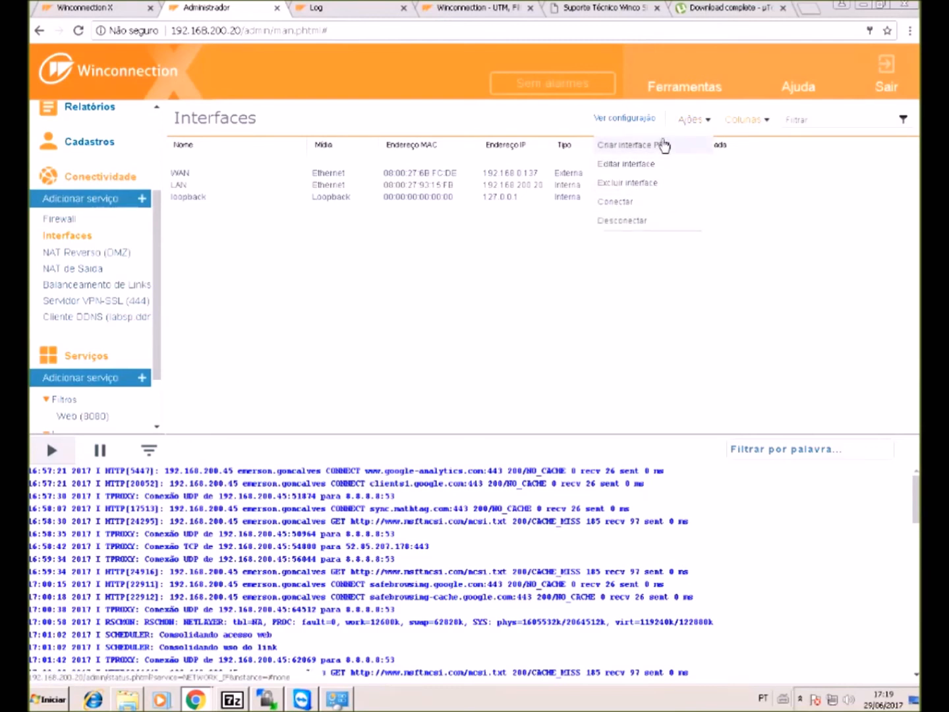
click(664, 145)
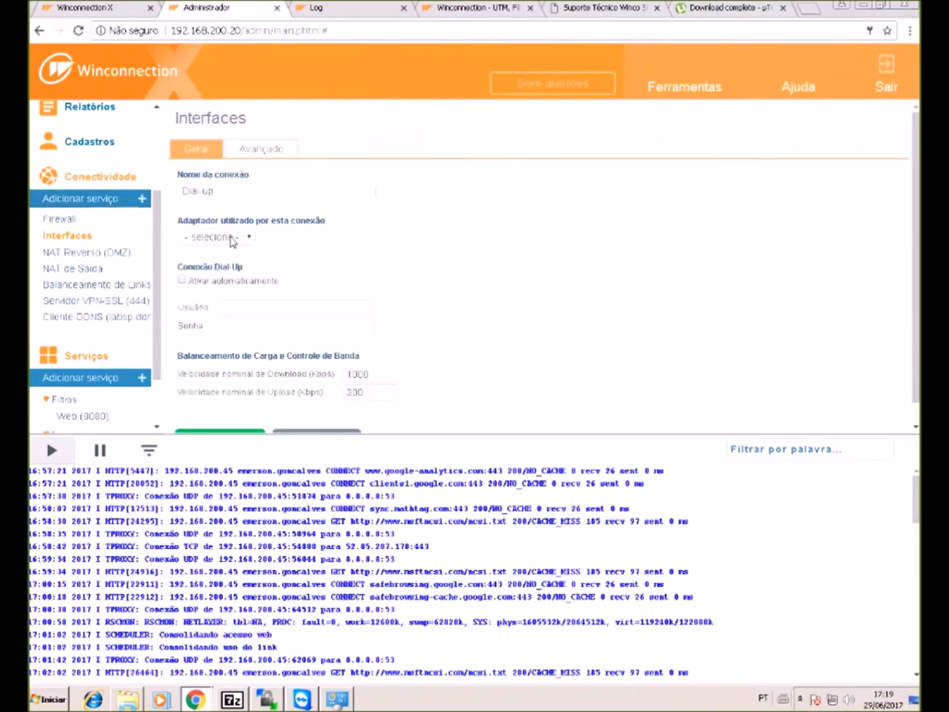
click(231, 238)
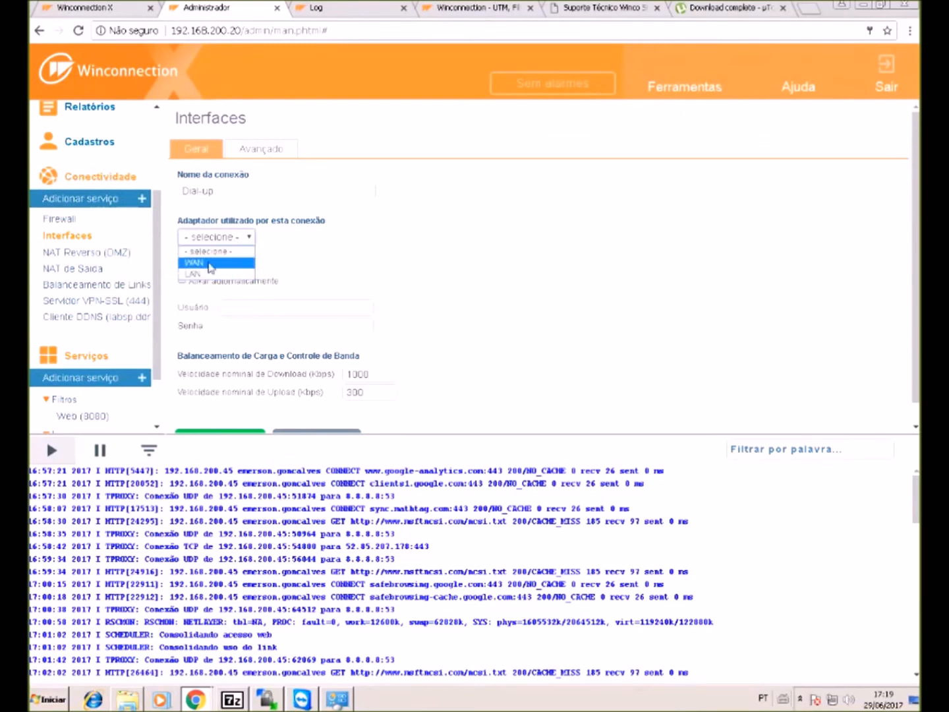
click(381, 273)
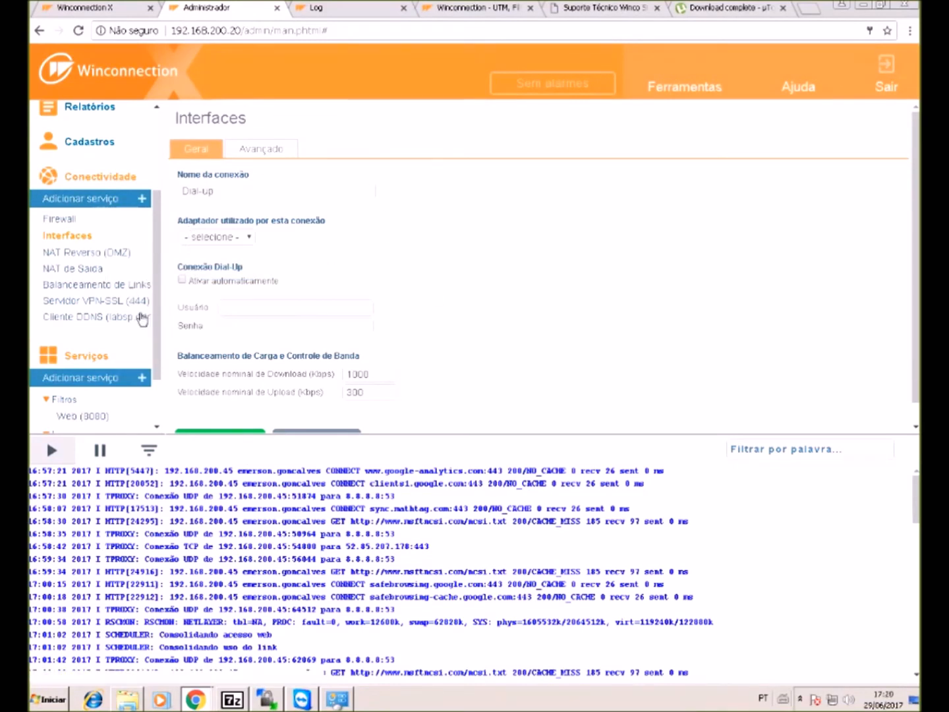
click(199, 237)
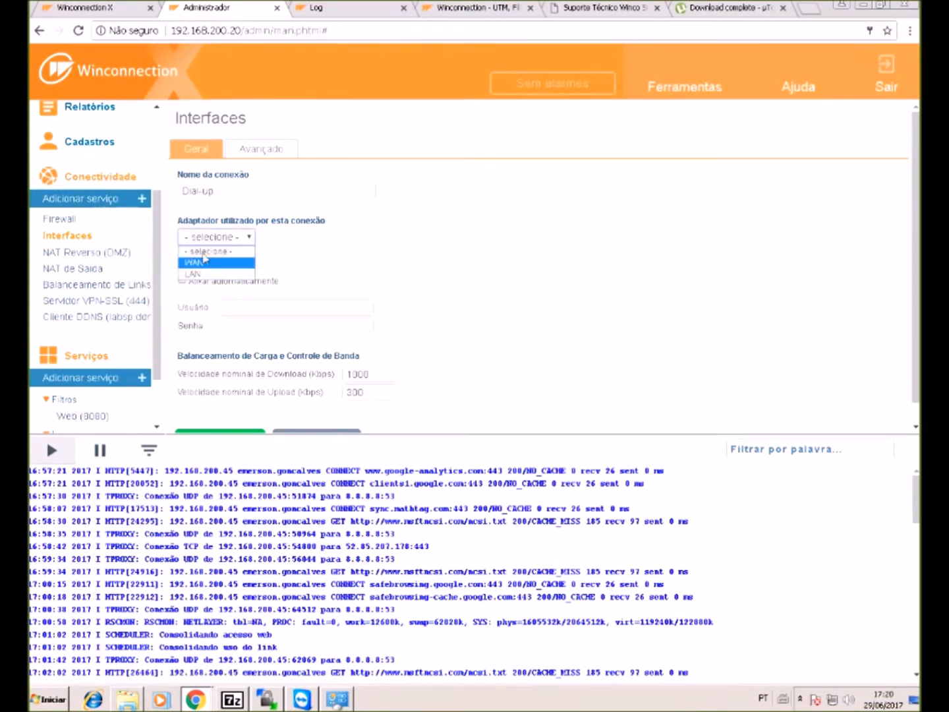
click(233, 305)
click(296, 305)
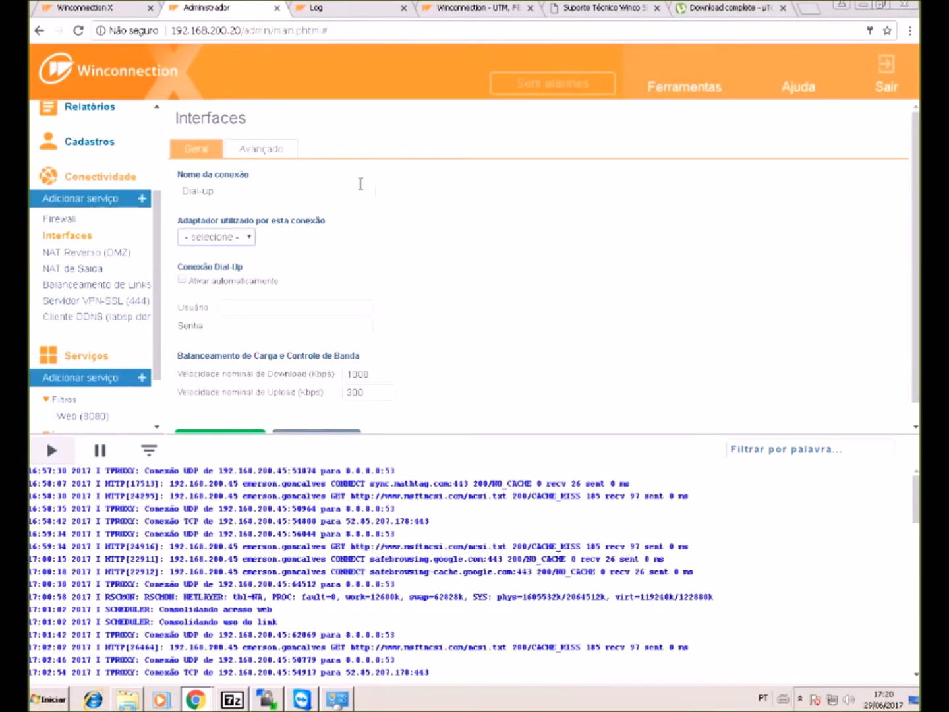
- Return to Interfaces and reopen the PPP interface form to look it over again
click(60, 237)
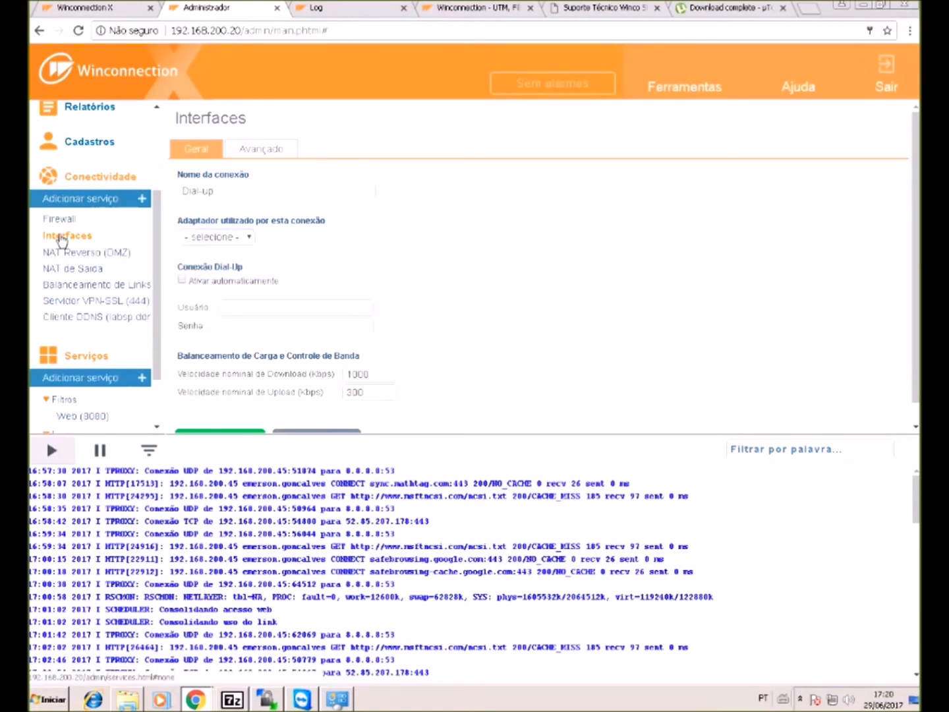
click(692, 119)
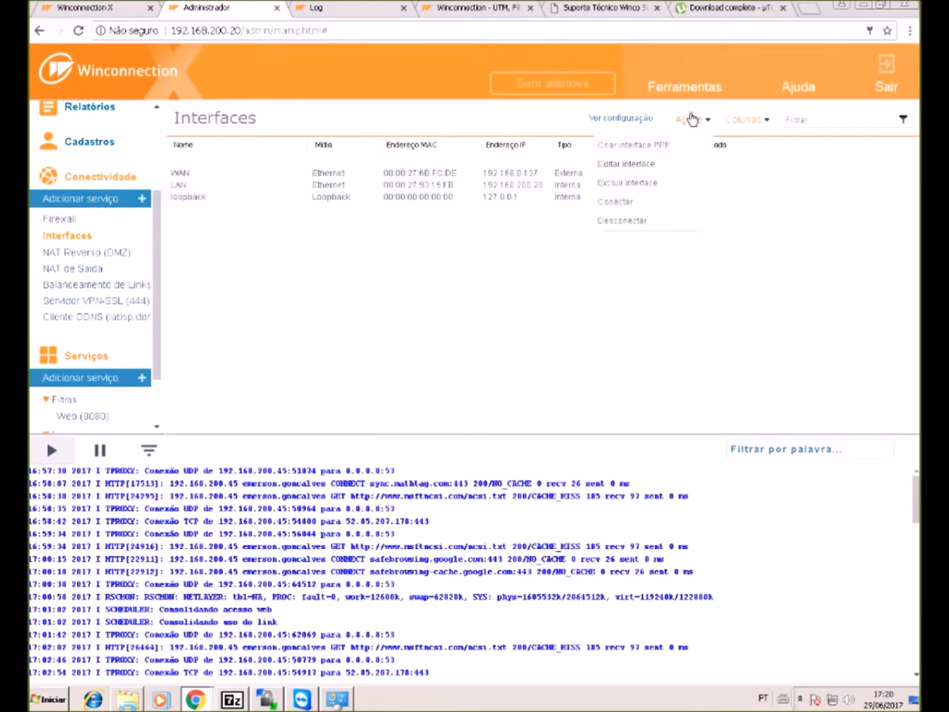
click(692, 146)
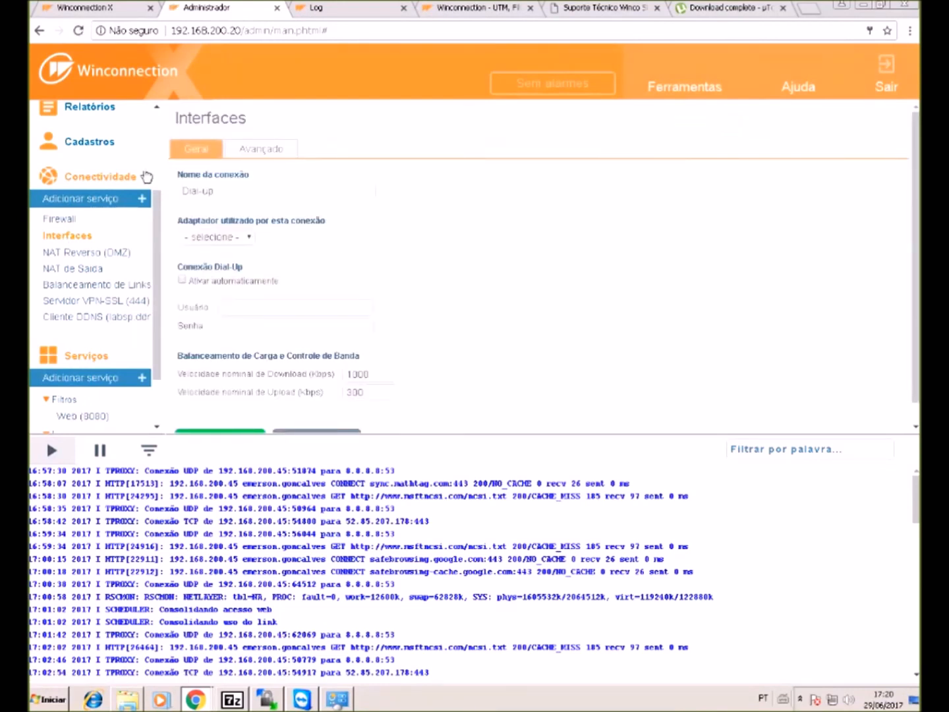
scroll(356, 323, down, 1)
scroll(346, 326, up, 1)
click(110, 303)
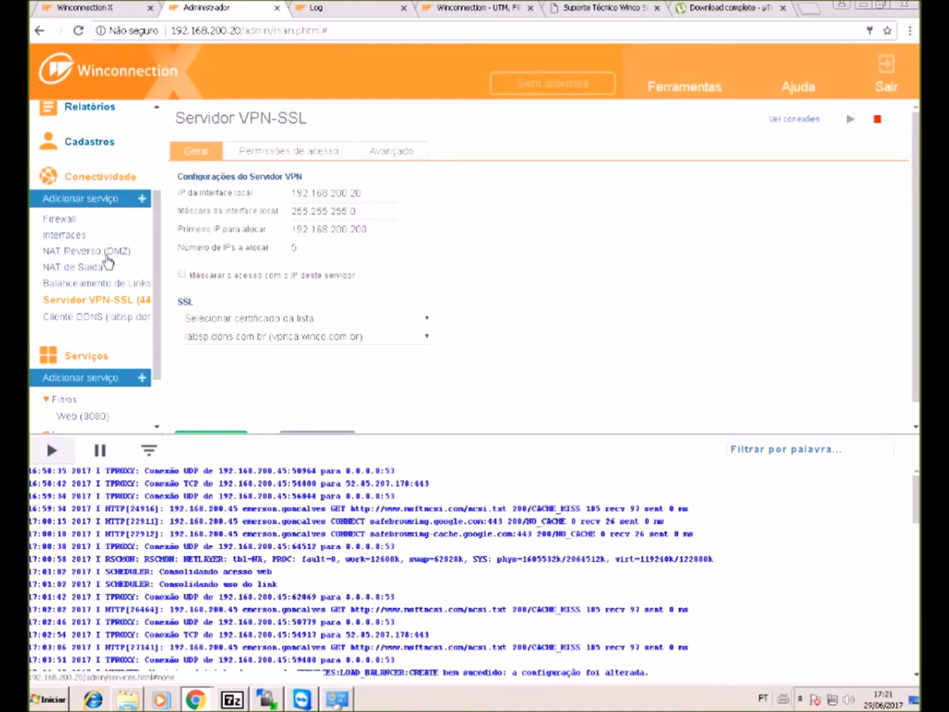
- Confirm on the VPN-SSL server's Avançado tab that Porta TCP is 444
click(135, 301)
click(420, 157)
click(421, 157)
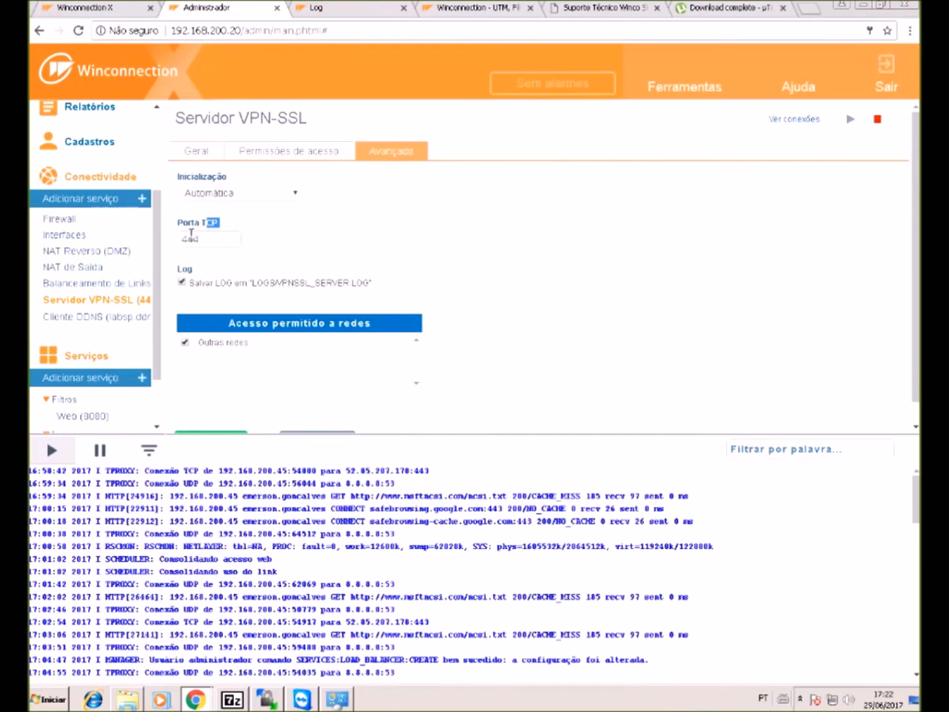
click(215, 239)
double_click(216, 239)
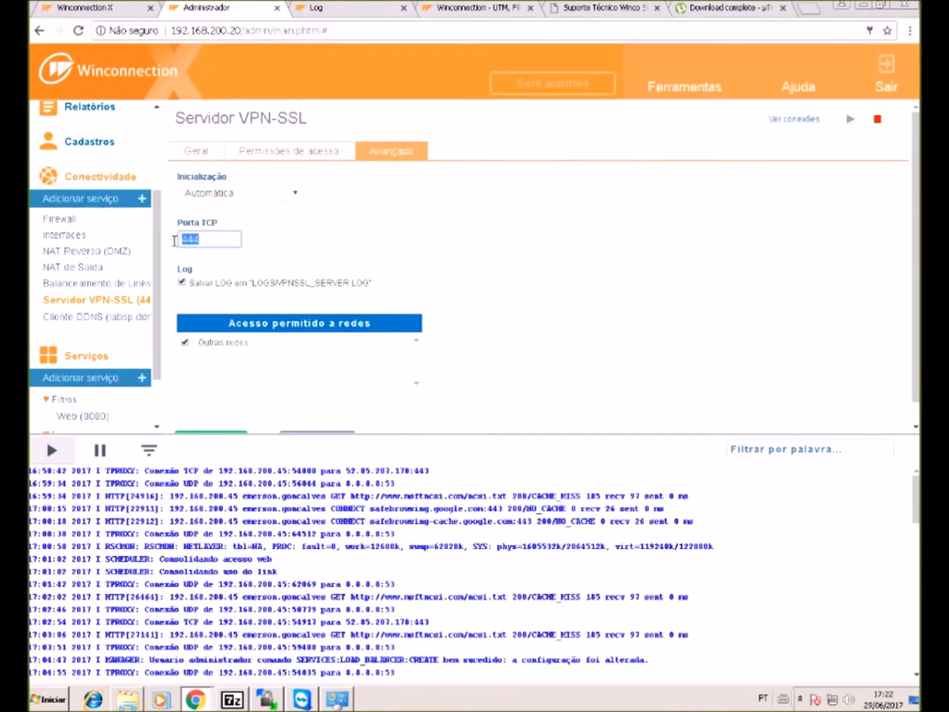
click(226, 241)
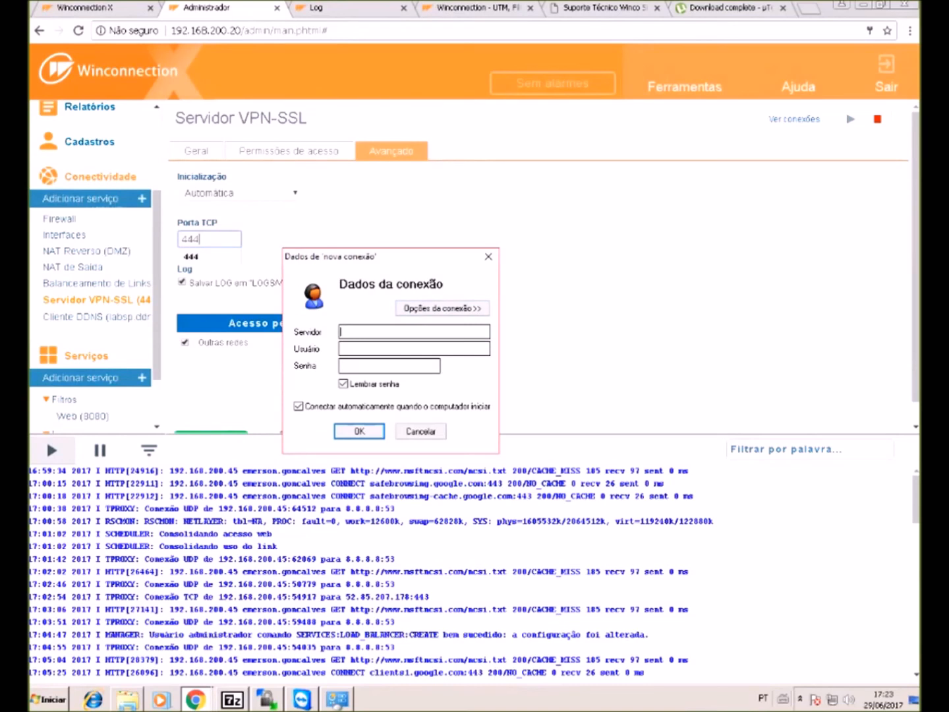
- Check the VPN client's user, password and extra connection options, then close the dialog
click(343, 349)
click(383, 366)
click(382, 349)
click(383, 366)
click(442, 308)
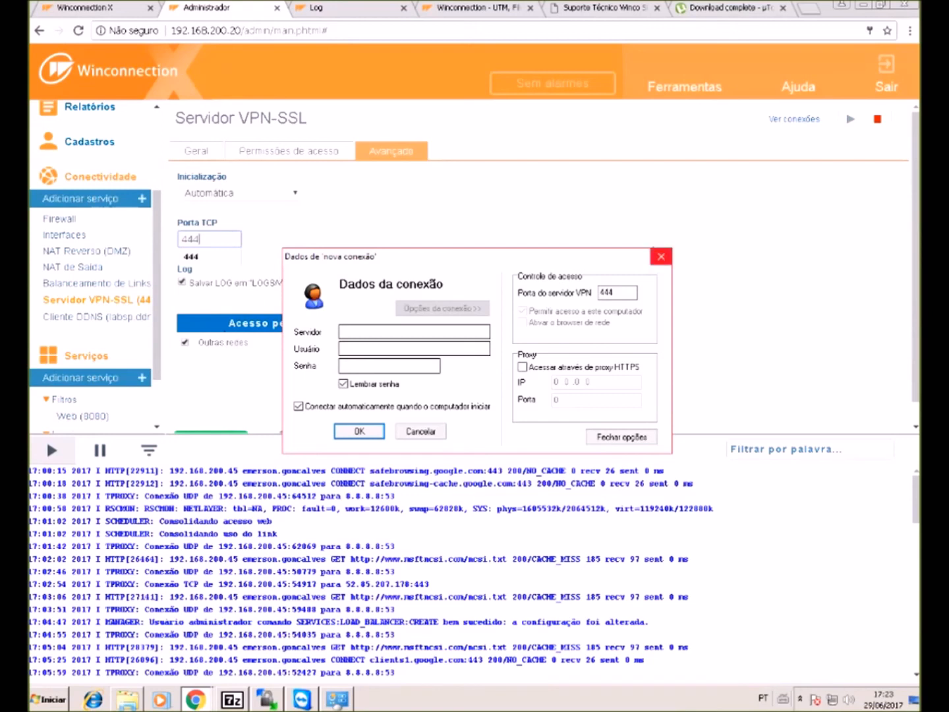
click(661, 256)
click(86, 198)
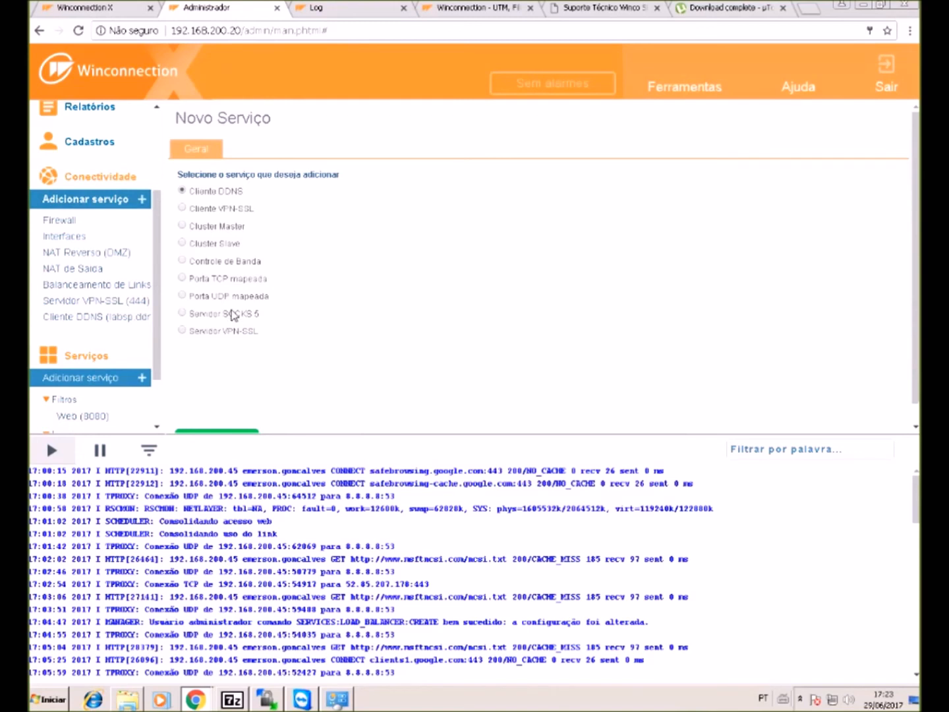
- Choose Servidor SOCKS 5 as the new service and continue to its settings
click(232, 314)
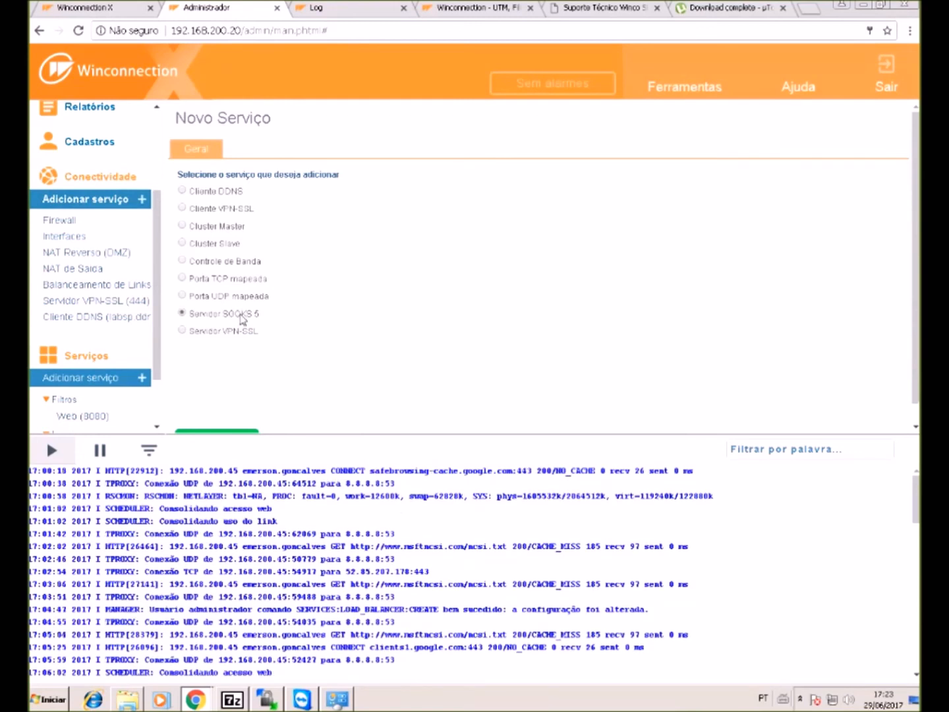
scroll(242, 319, down, 1)
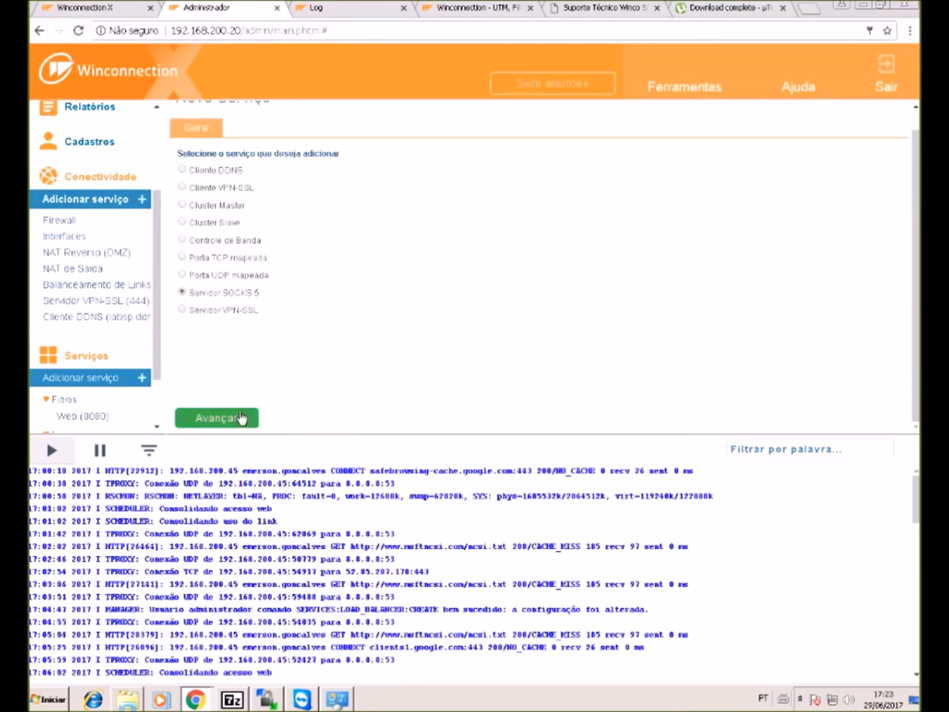
click(240, 416)
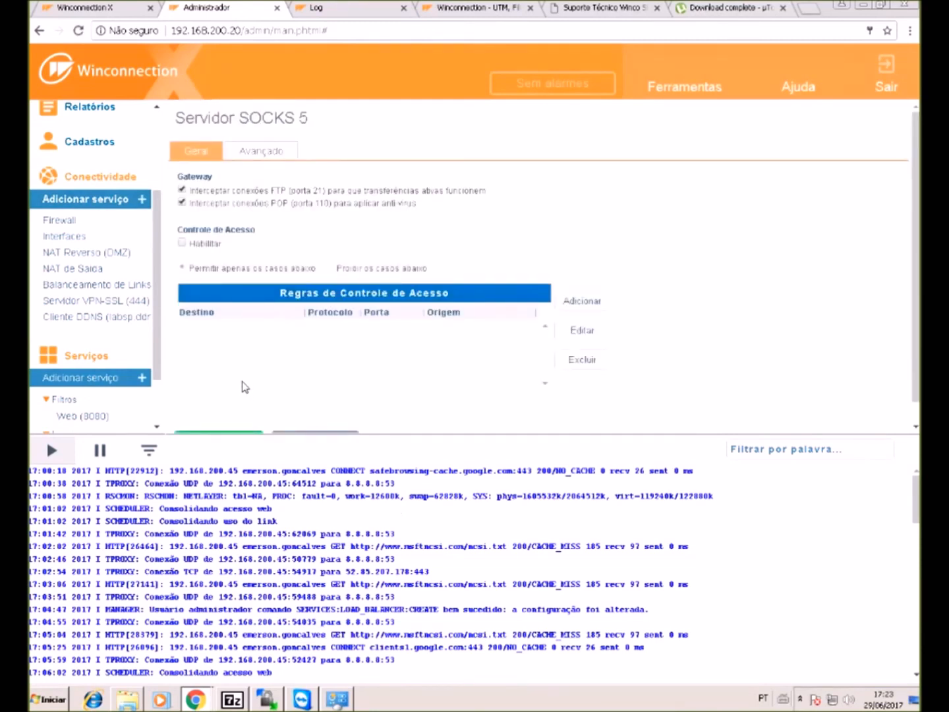
- Bring the Administrador Chrome window back to the front
click(205, 705)
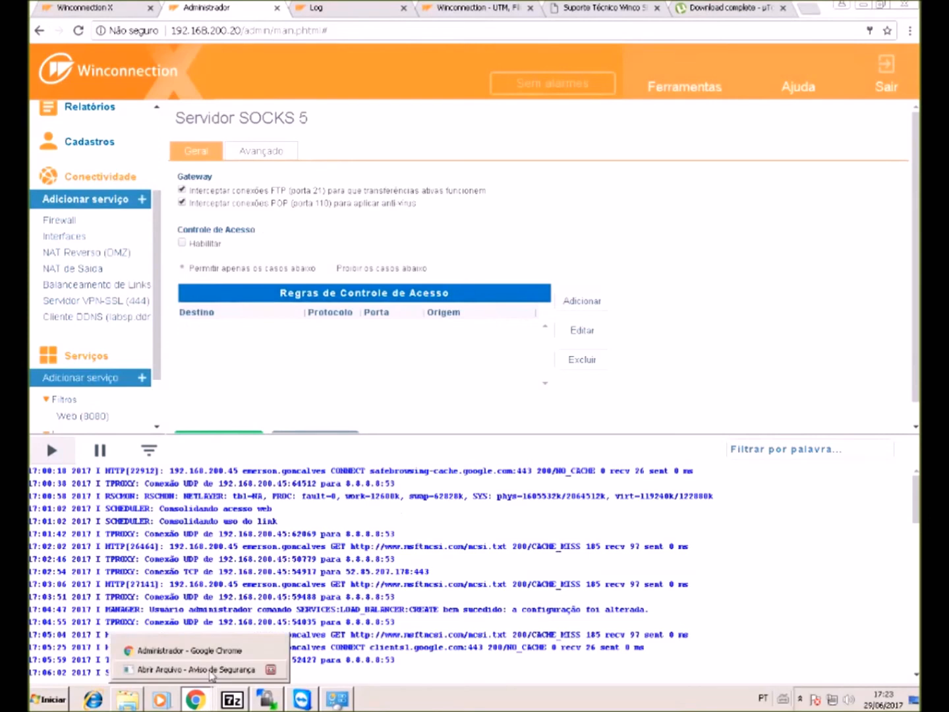
click(183, 651)
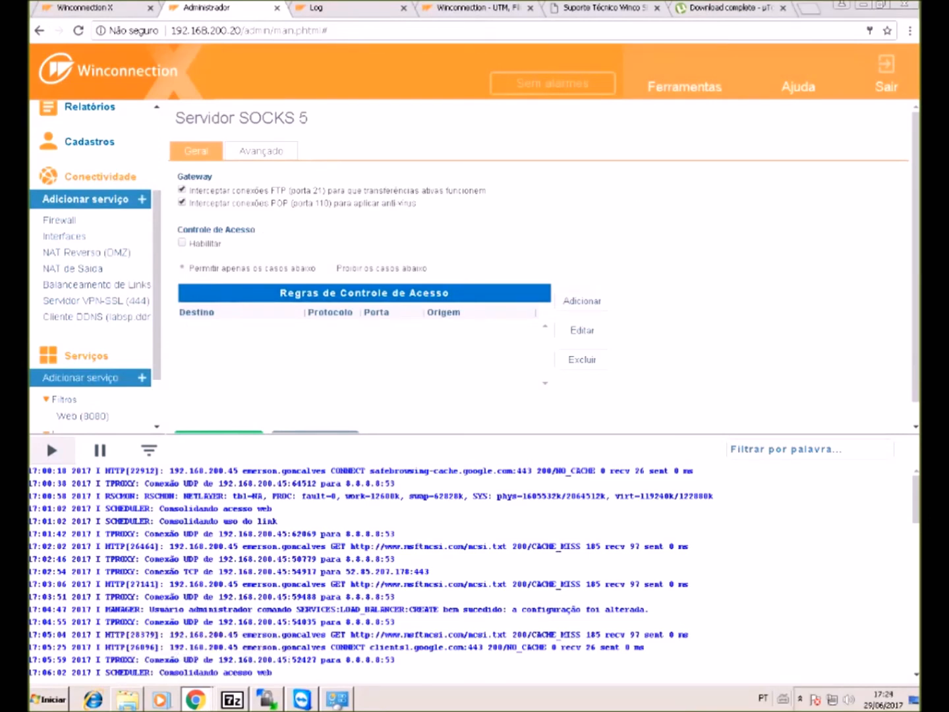
click(911, 32)
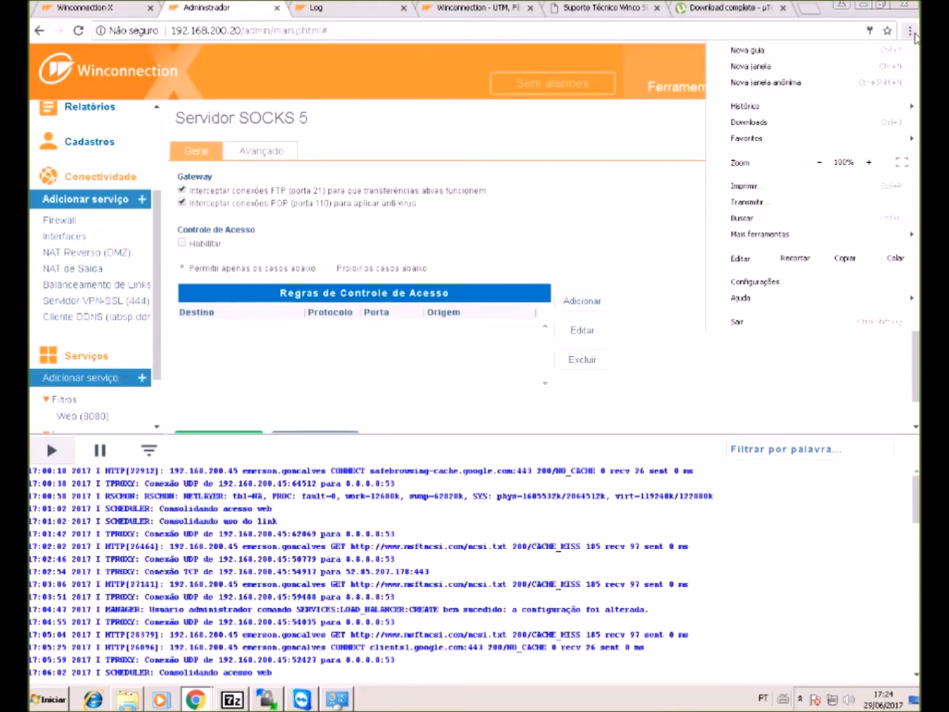
- Search Chrome settings for 'proxy' and review the Windows LAN and Socks proxy settings, then close them
click(781, 284)
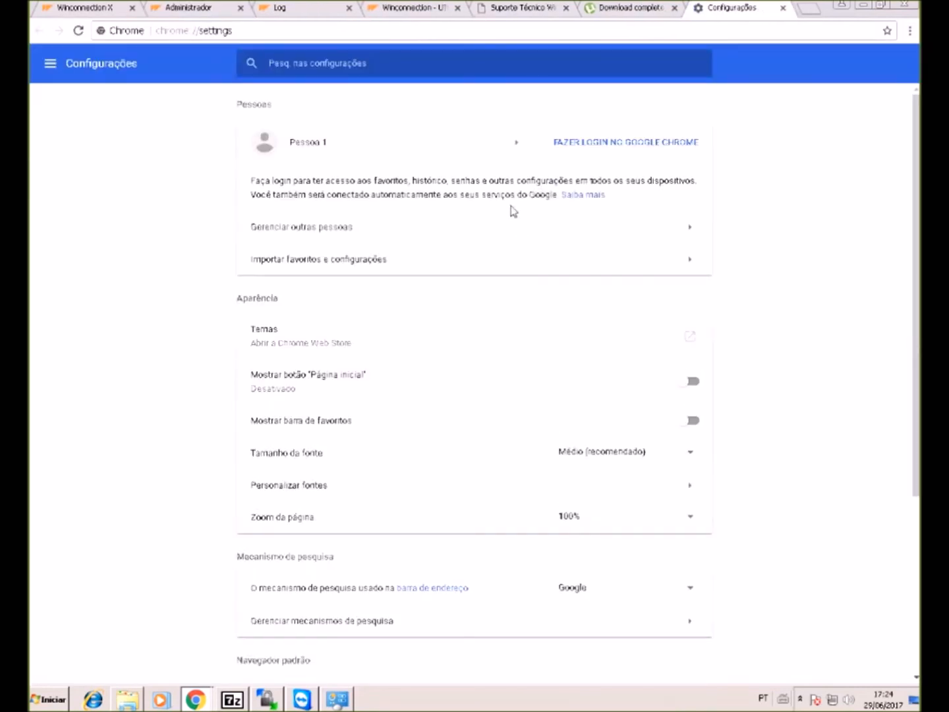
click(551, 64)
text(pro)
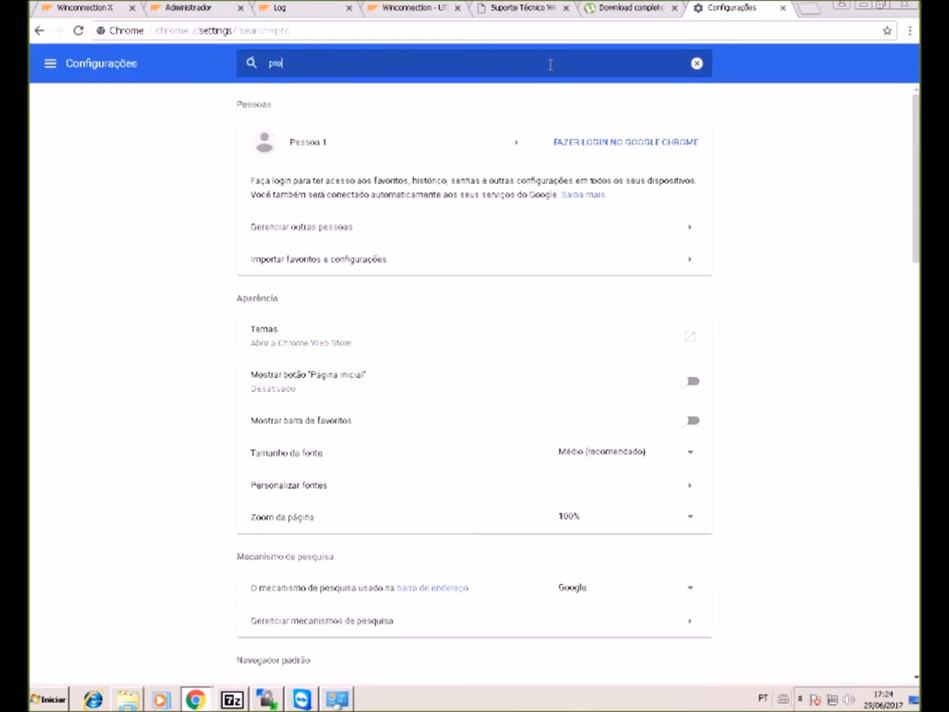
text(xy)
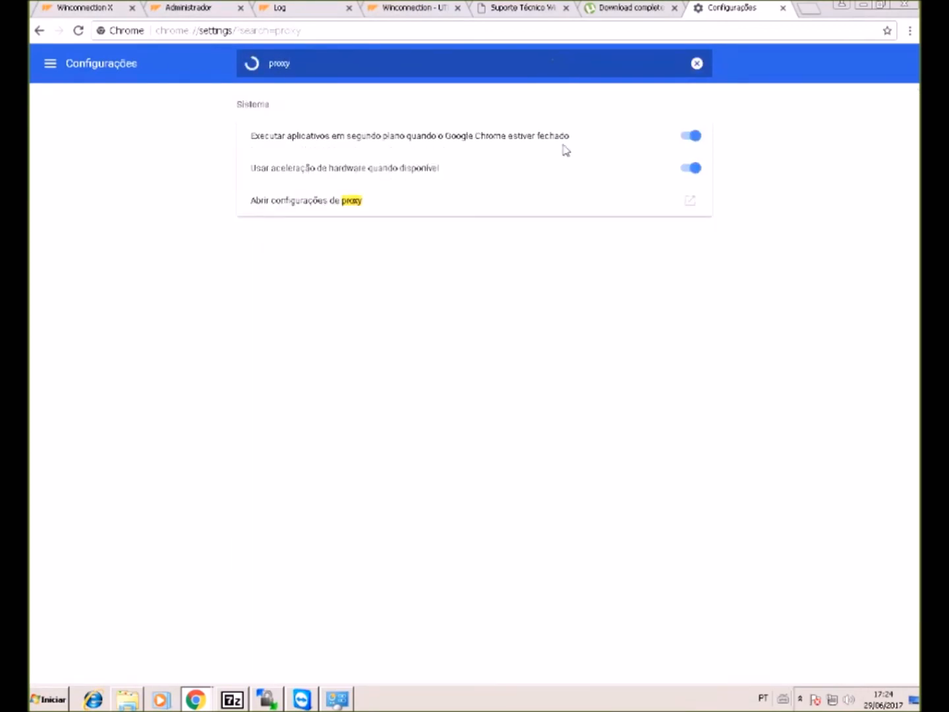
click(649, 202)
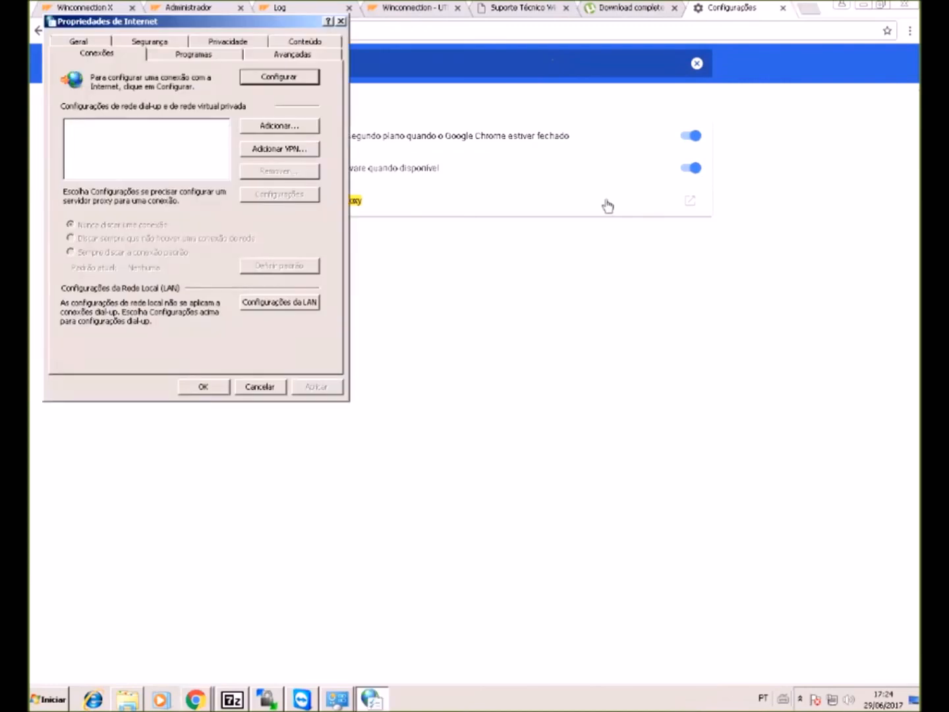
click(264, 302)
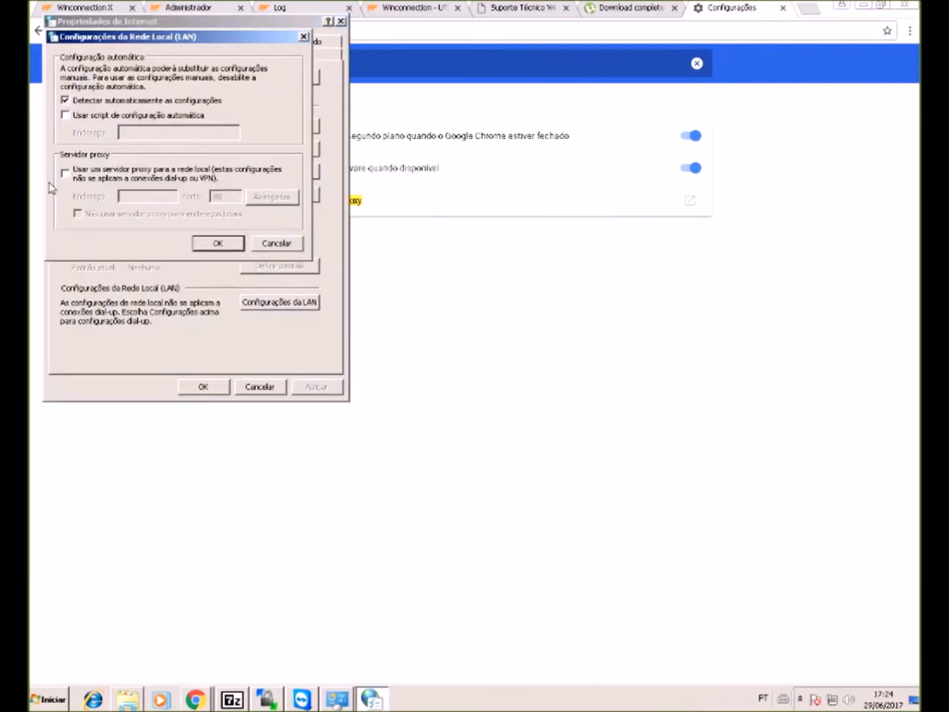
click(65, 173)
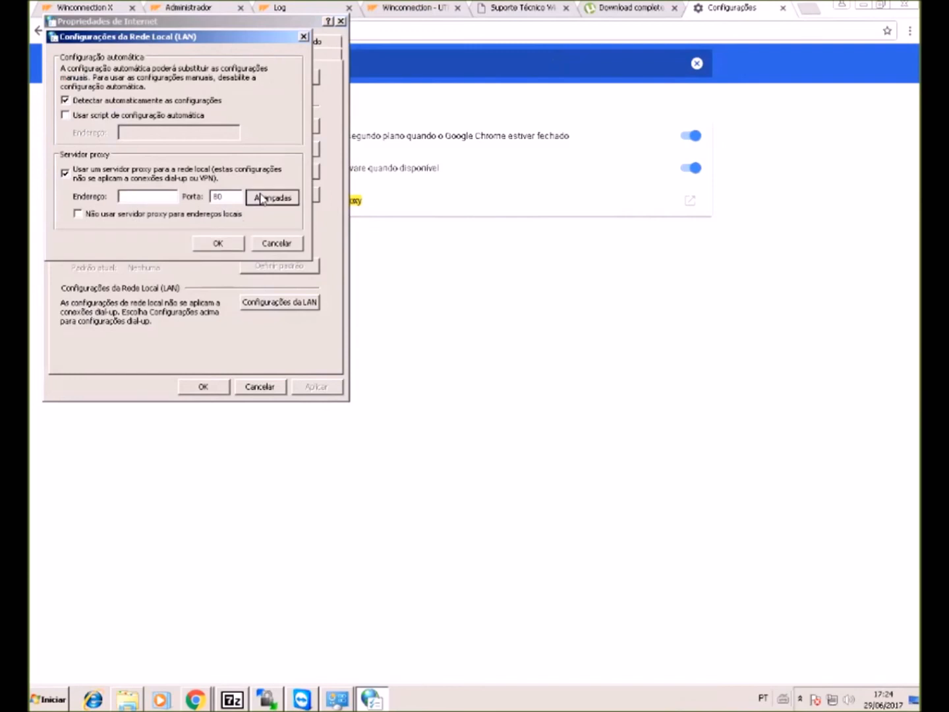
click(262, 198)
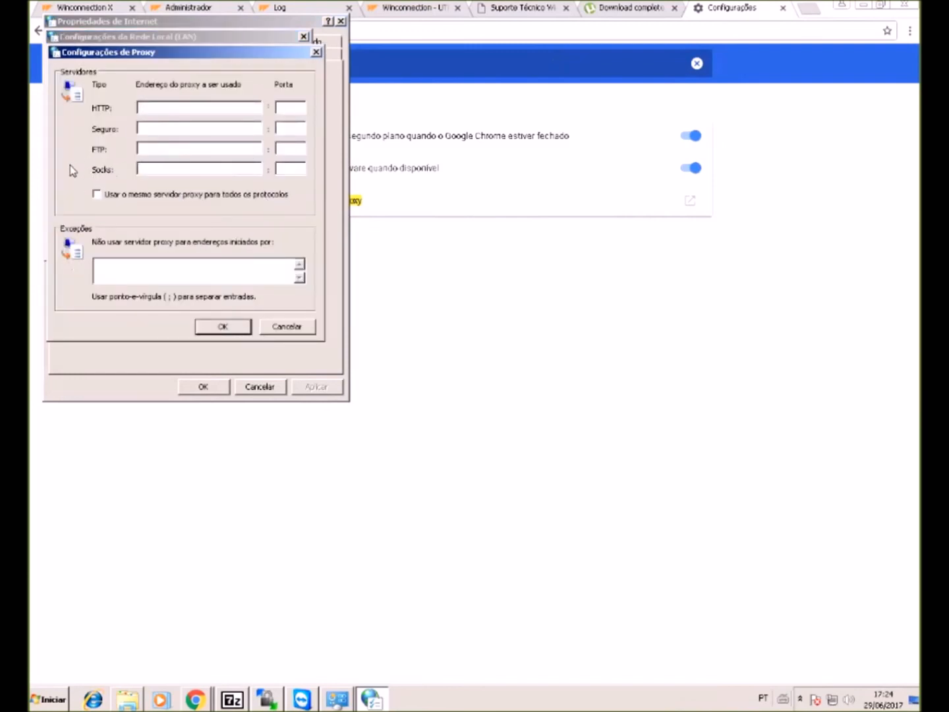
click(214, 166)
click(316, 52)
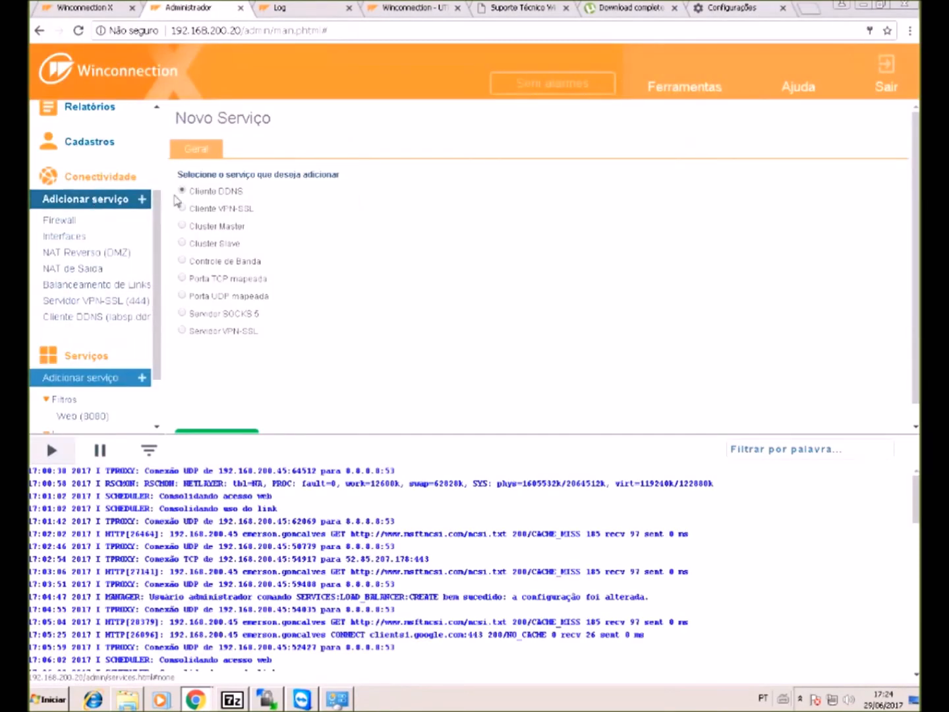
- Add a Cliente VPN-SSL service and tick Habilitar for connecting as a gateway client
click(223, 209)
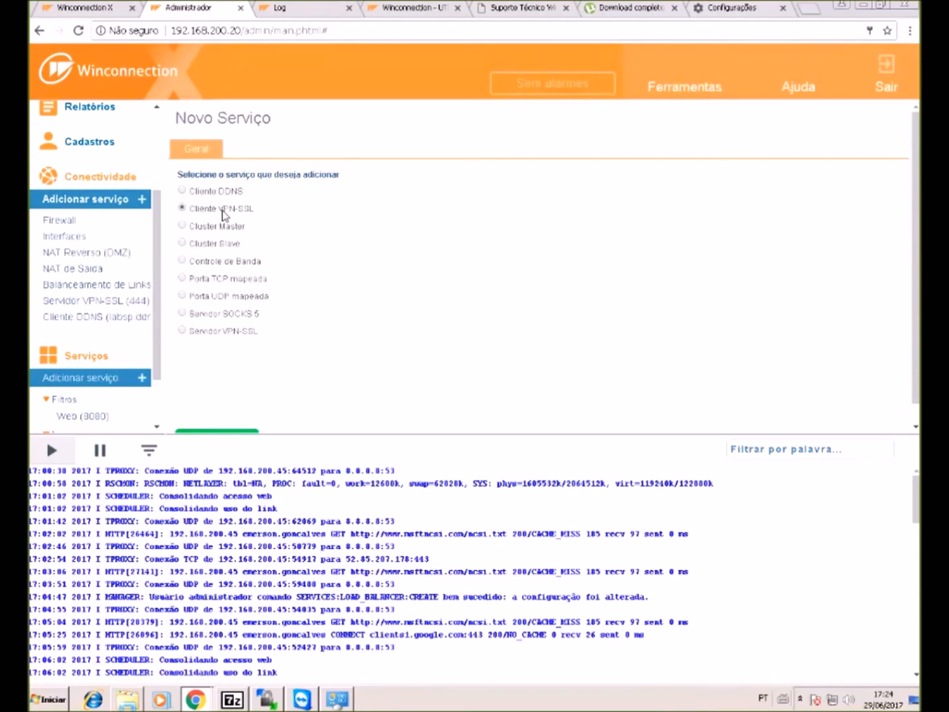
triple_click(223, 213)
click(223, 433)
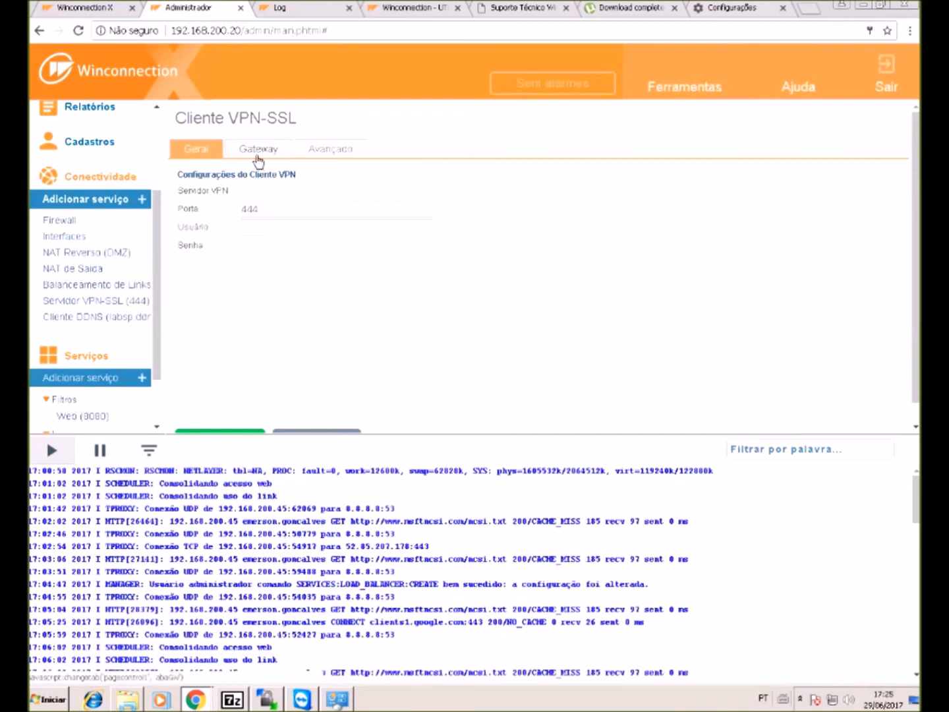
click(257, 160)
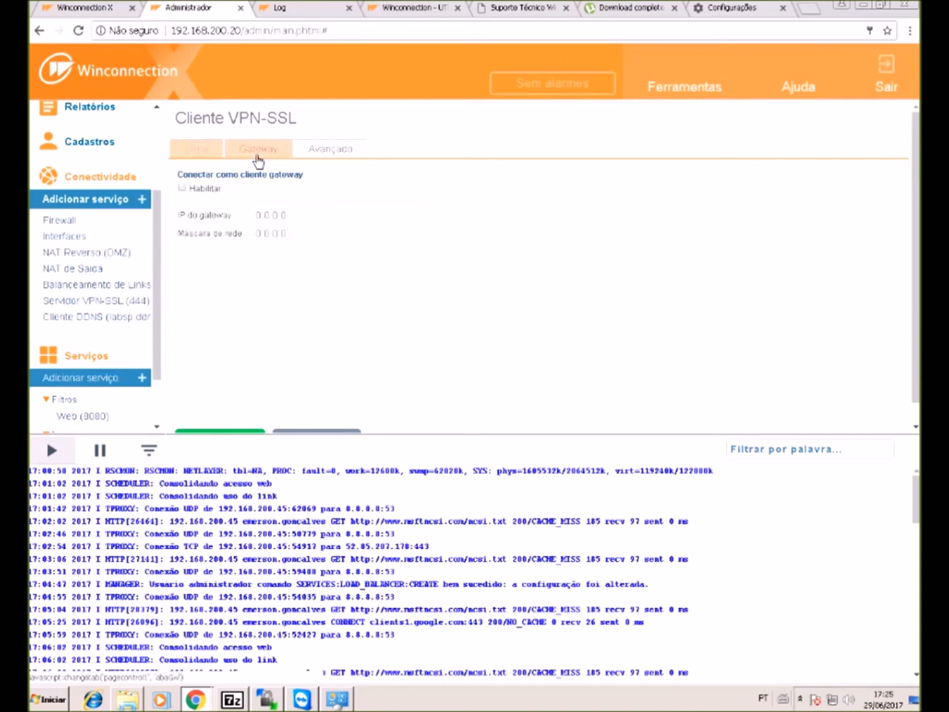
click(182, 189)
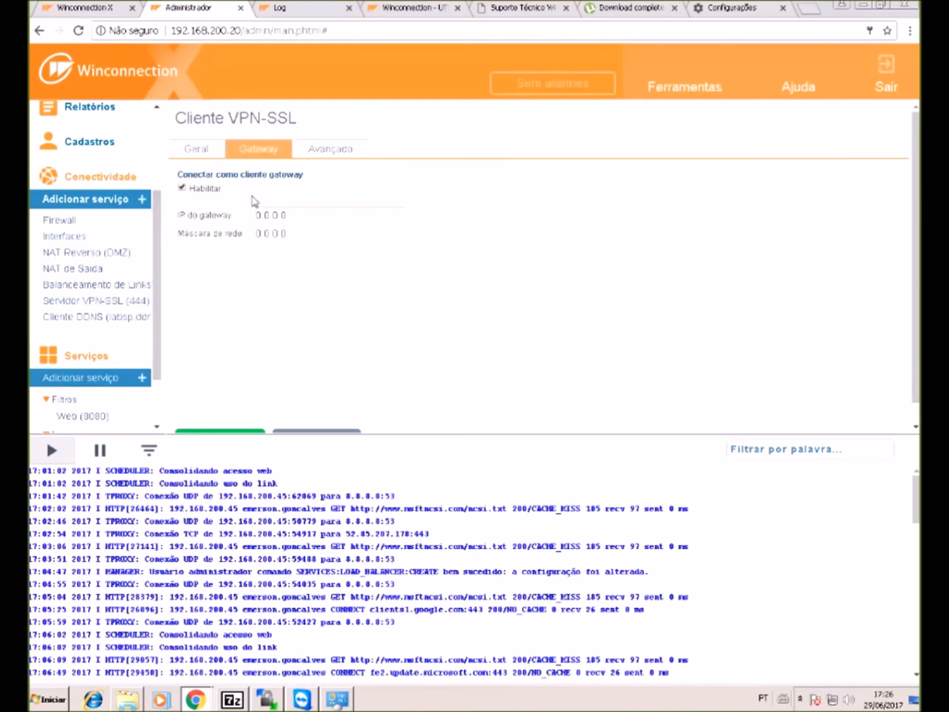
- Add a new Cluster Master connectivity service on port 999 with its default settings
click(118, 200)
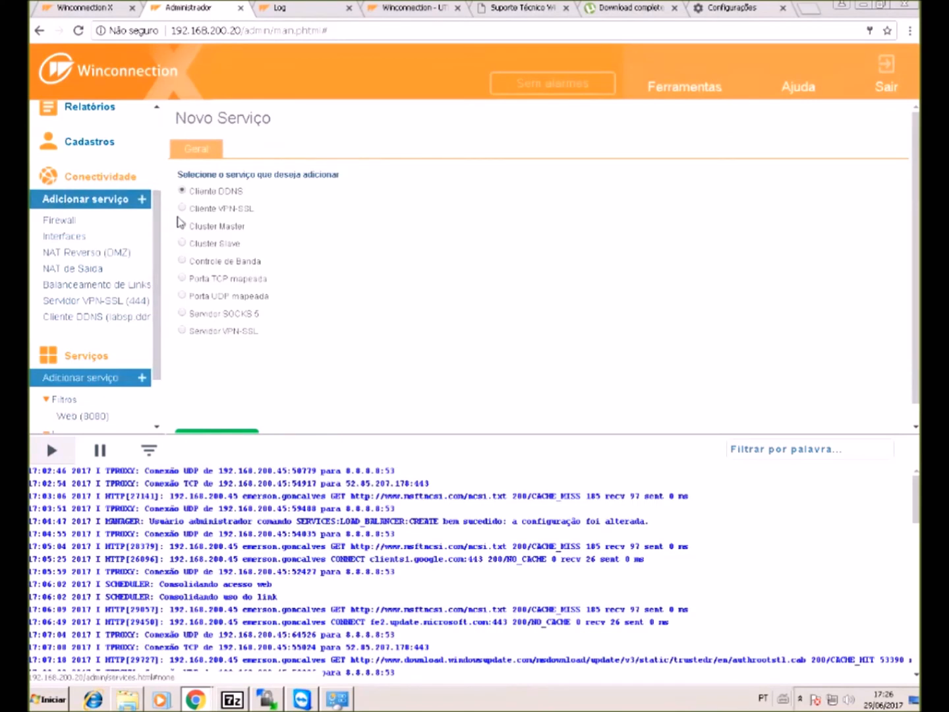
click(220, 227)
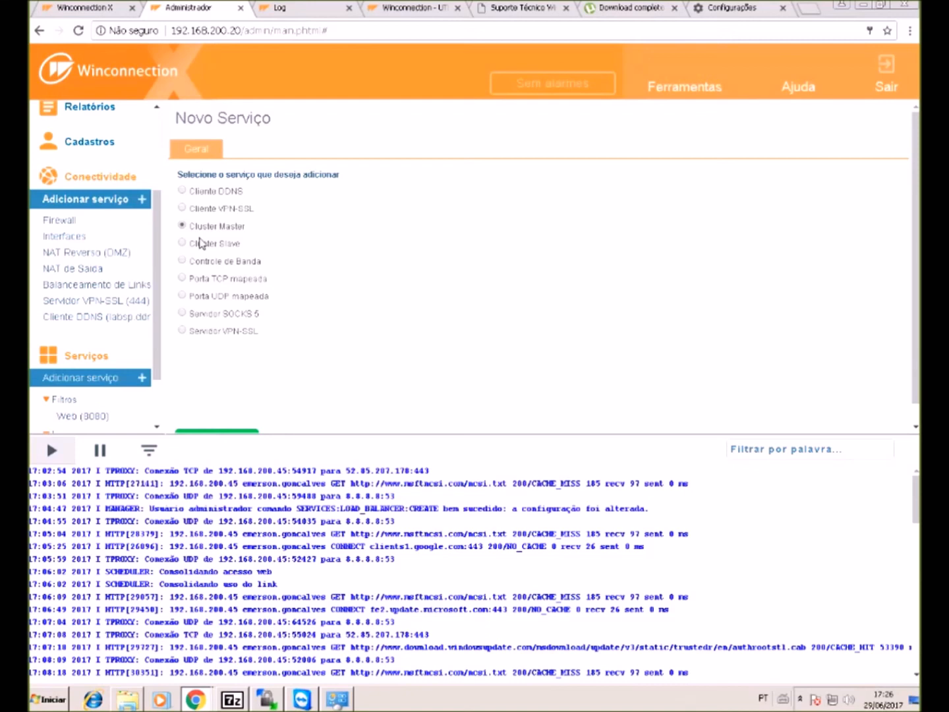
scroll(229, 364, down, 1)
click(210, 429)
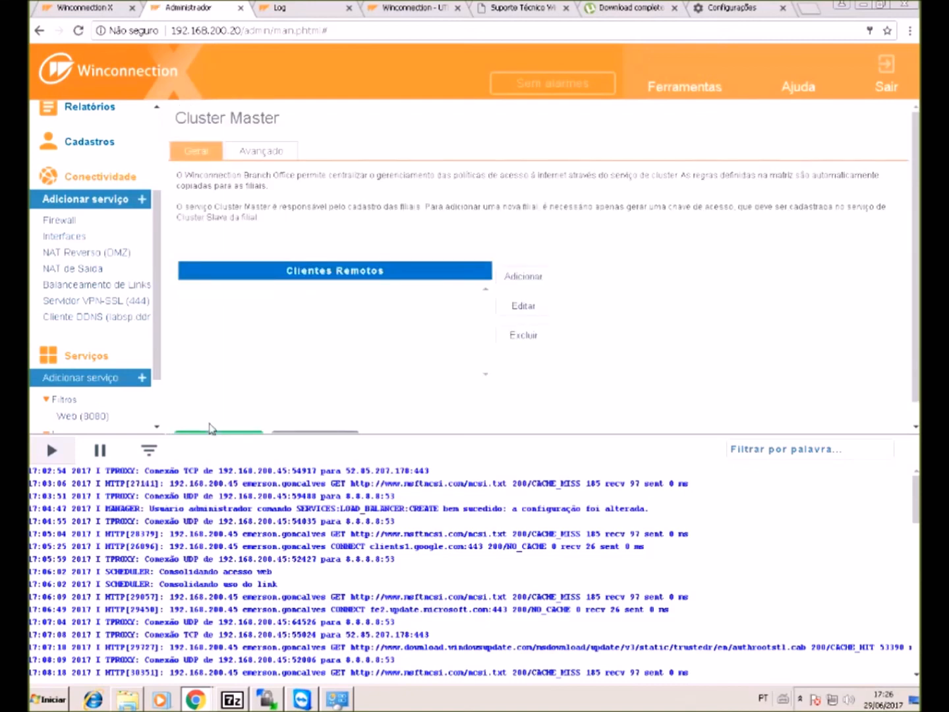
scroll(238, 383, down, 1)
click(215, 428)
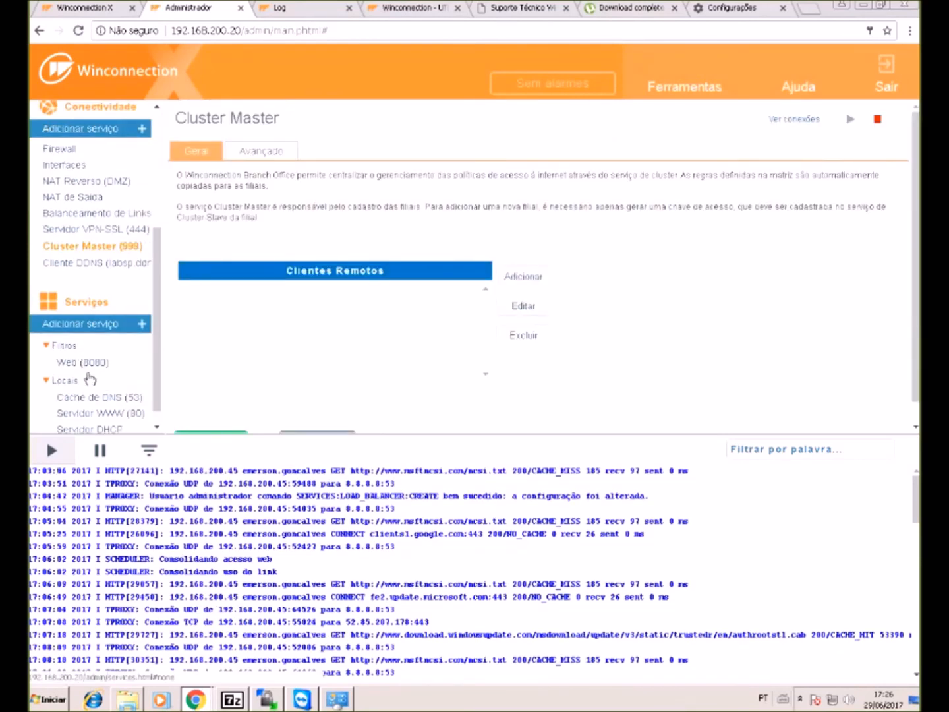
- Review the Web filter's access rule blocking *globo* through to its restrictions step
click(89, 380)
click(80, 390)
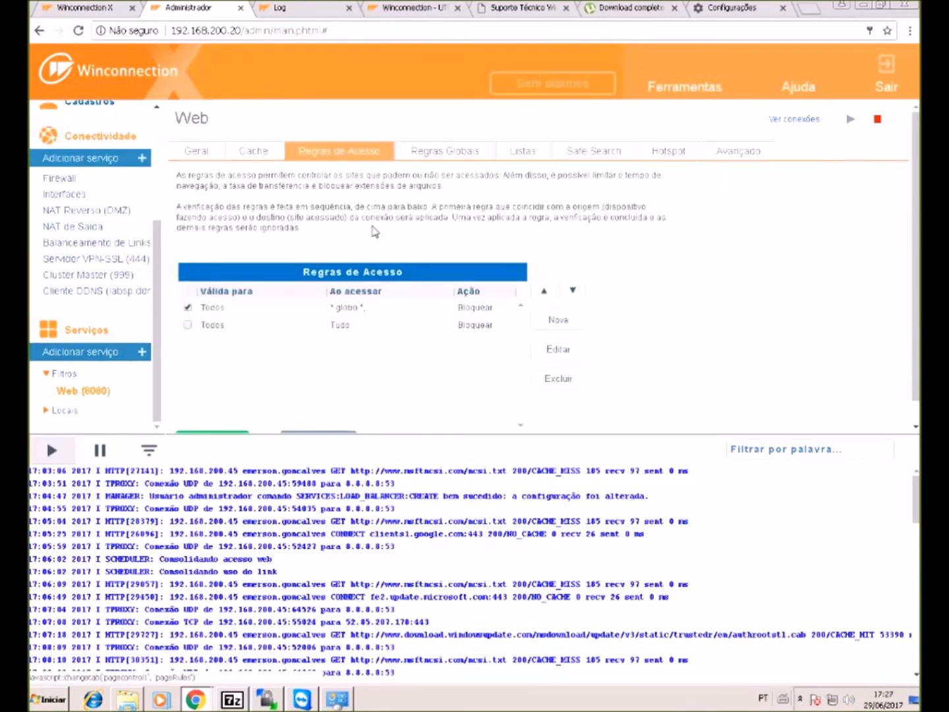
click(369, 308)
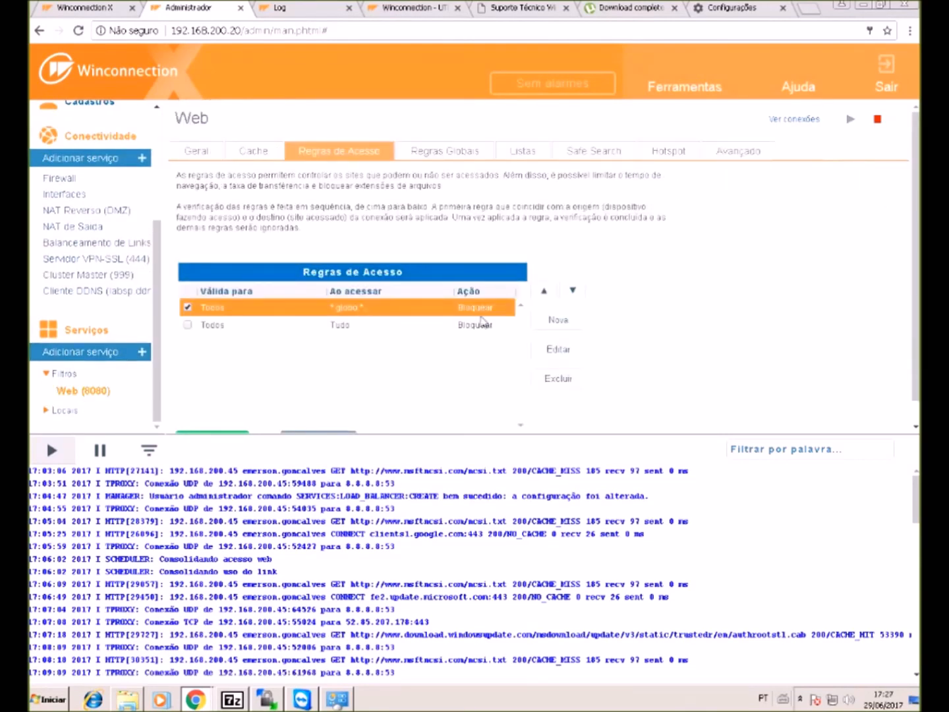
click(558, 349)
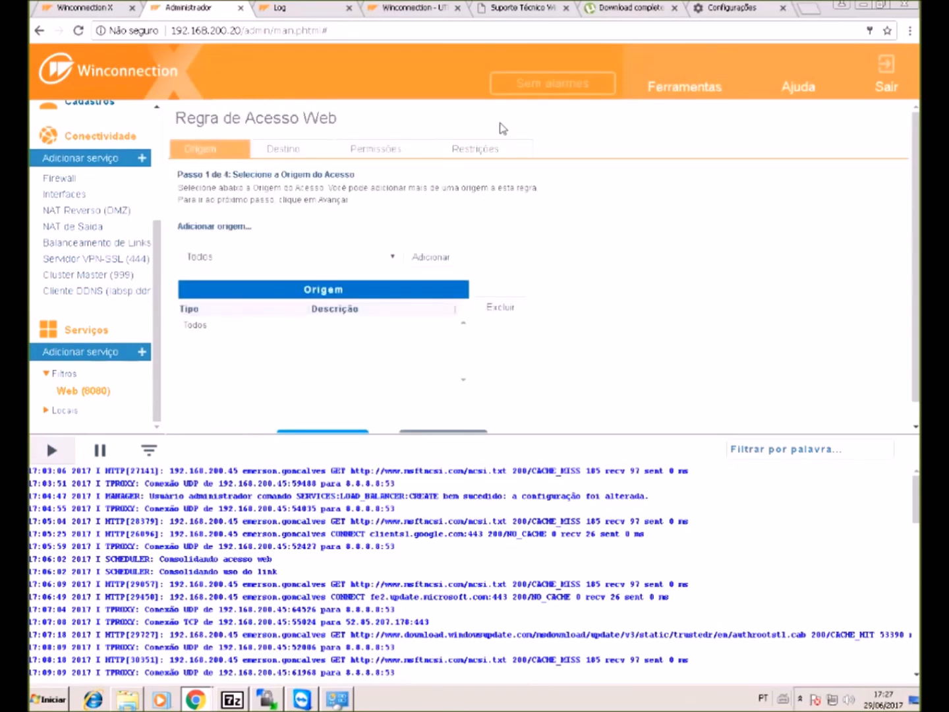
click(483, 151)
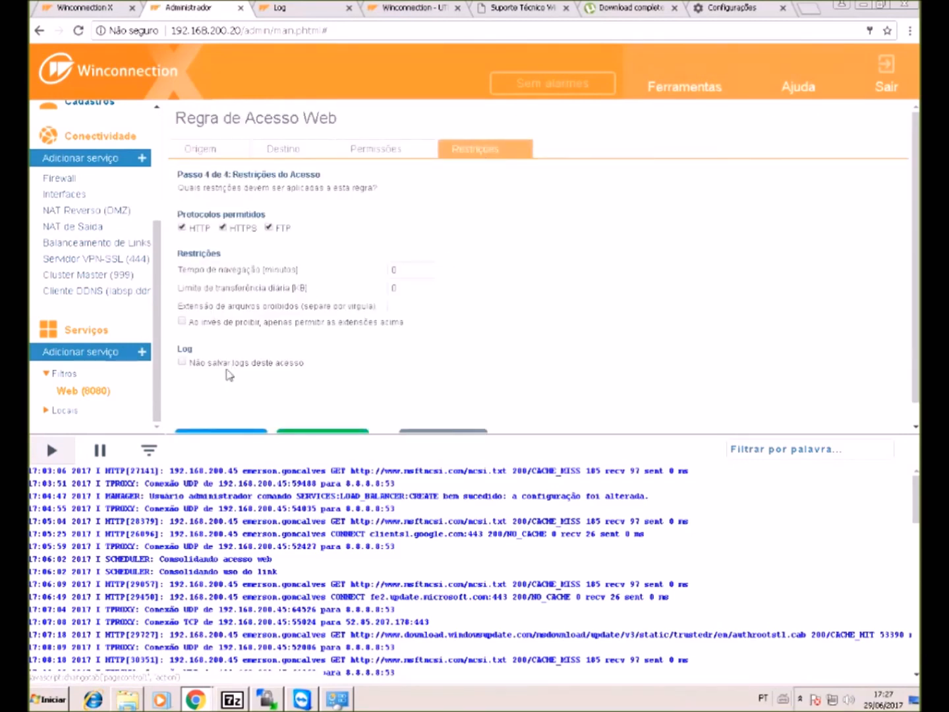
scroll(281, 313, down, 1)
click(294, 420)
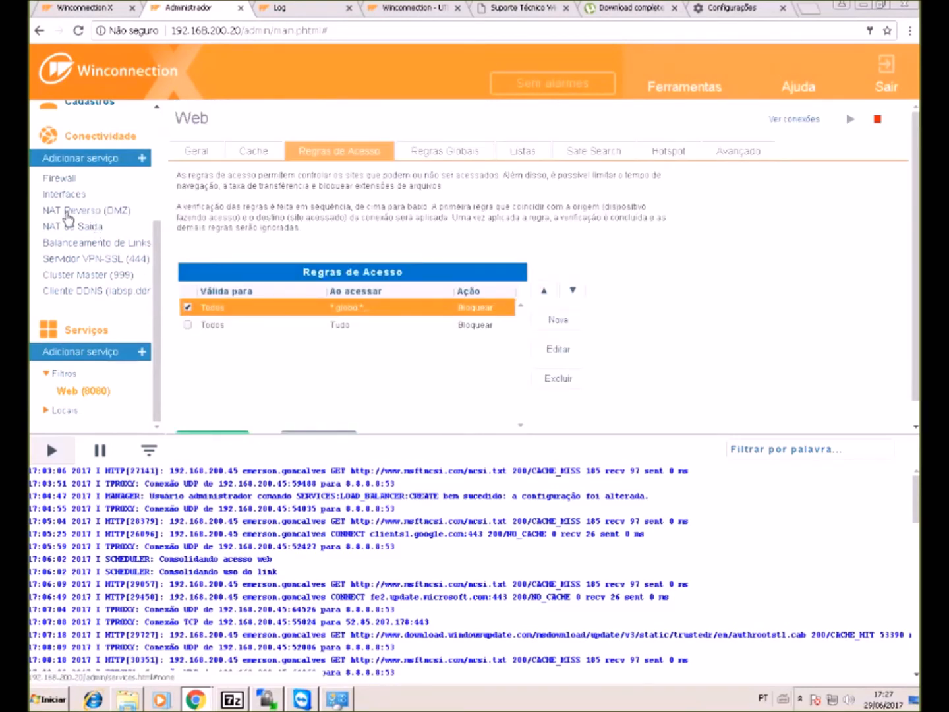
- Open the Cluster Master (999) service page with its empty Clientes Remotos list
scroll(68, 218, up, 3)
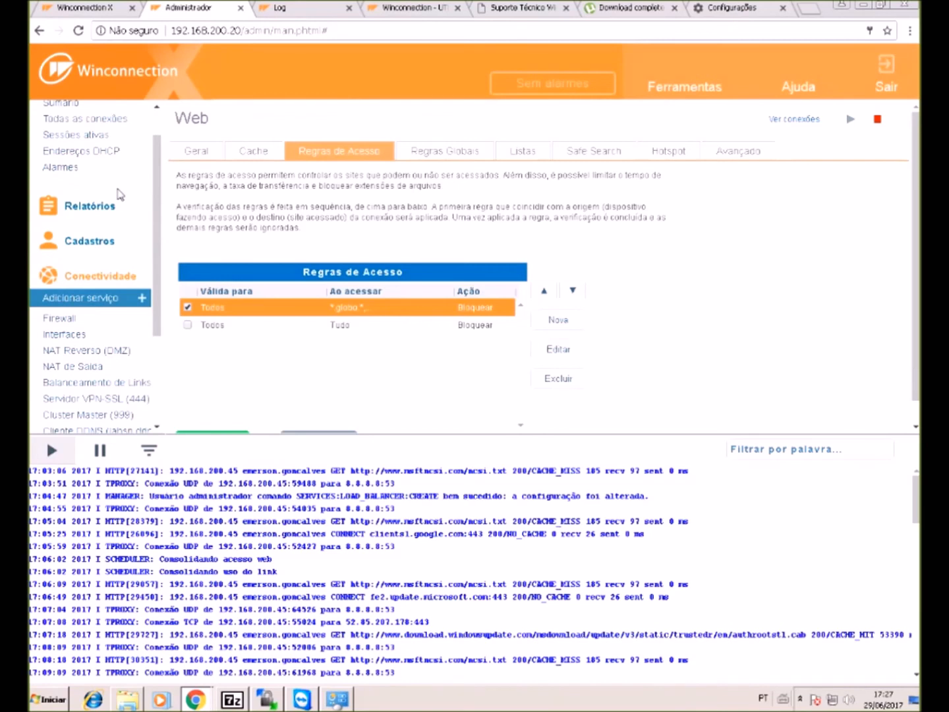
scroll(102, 347, down, 2)
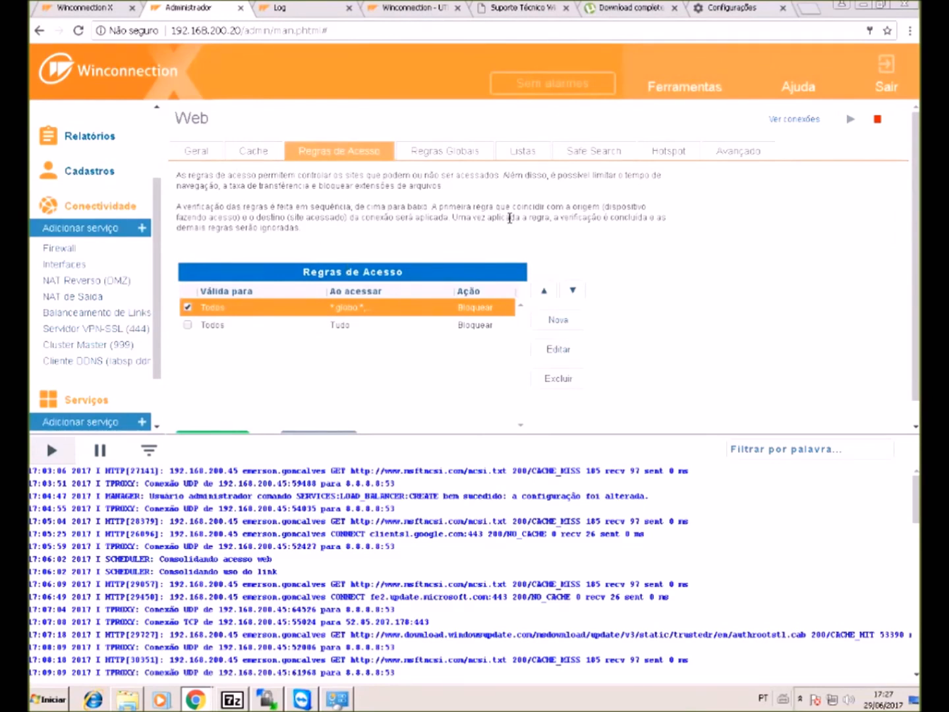
click(99, 347)
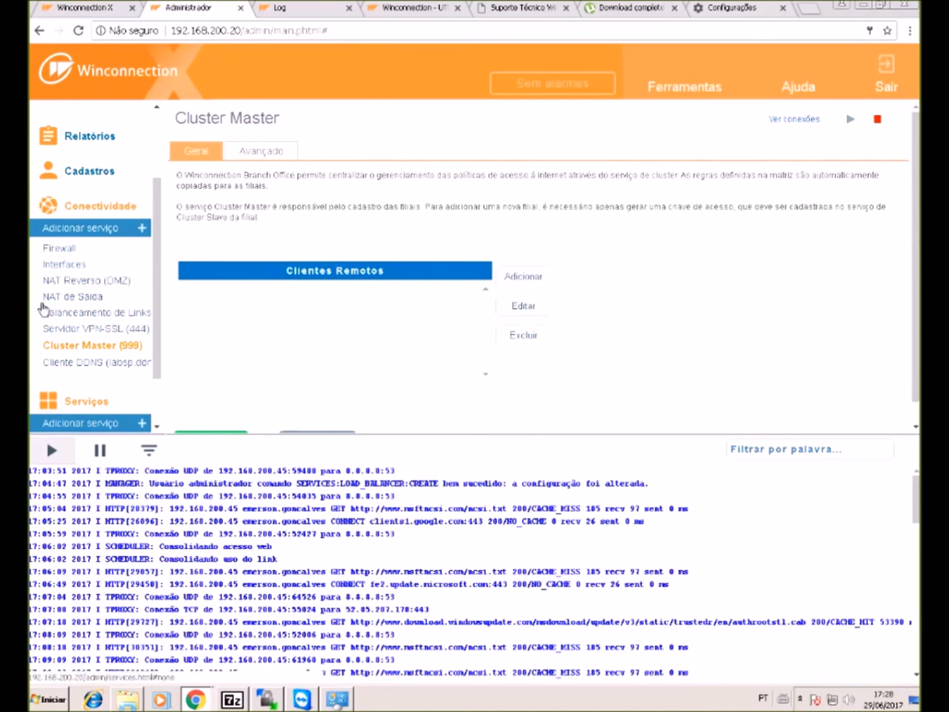
- Open Novo Serviço under Serviços and expand Locais to list DHCP, FTP, WWW and Winco Messenger
scroll(98, 323, down, 2)
scroll(119, 332, up, 2)
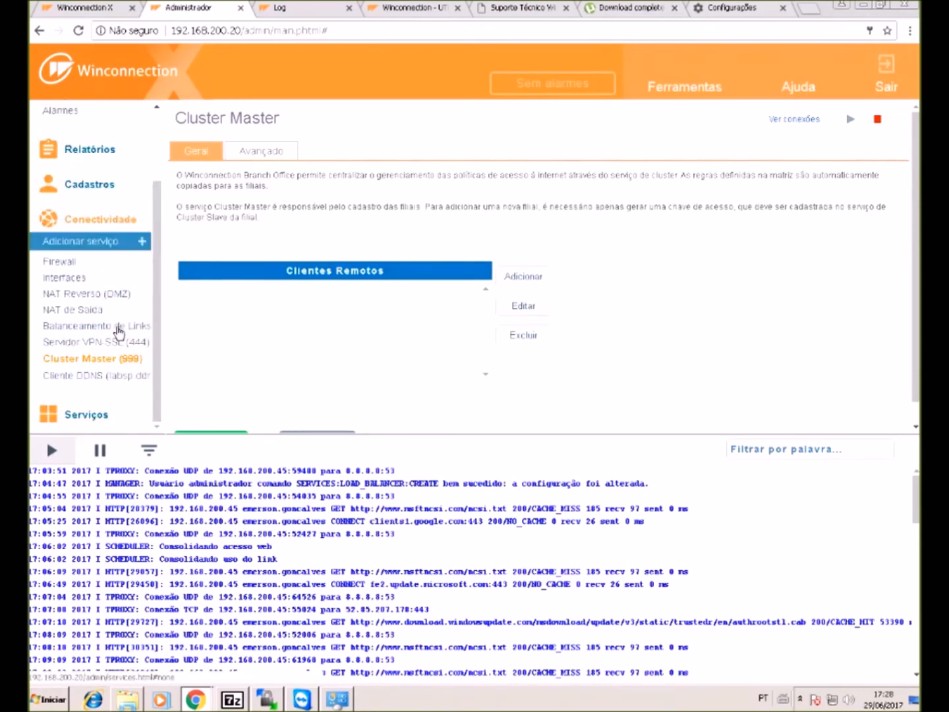
click(97, 219)
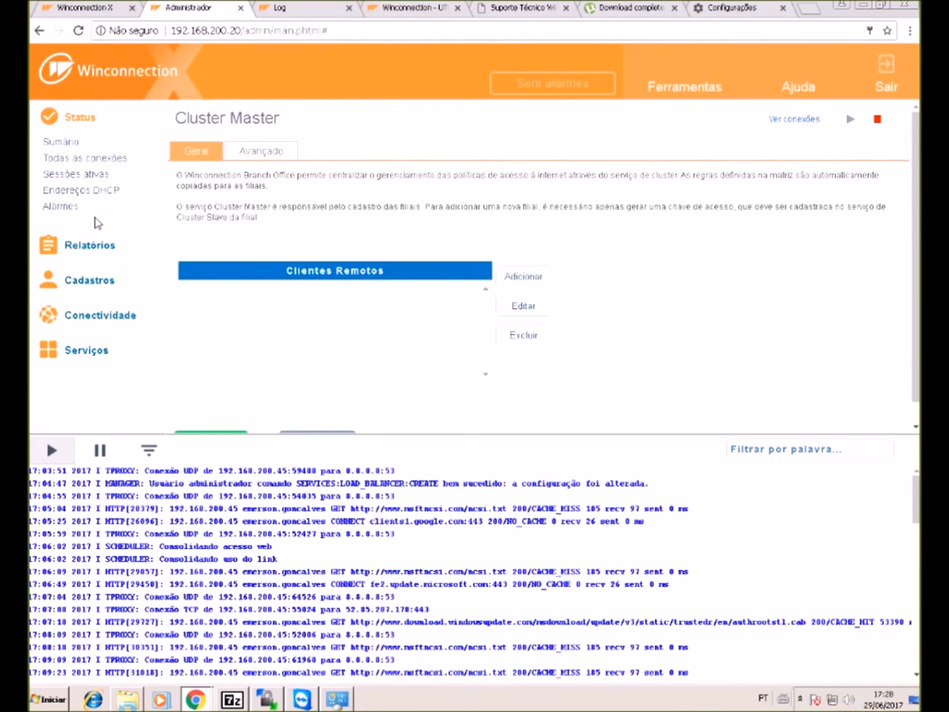
click(97, 354)
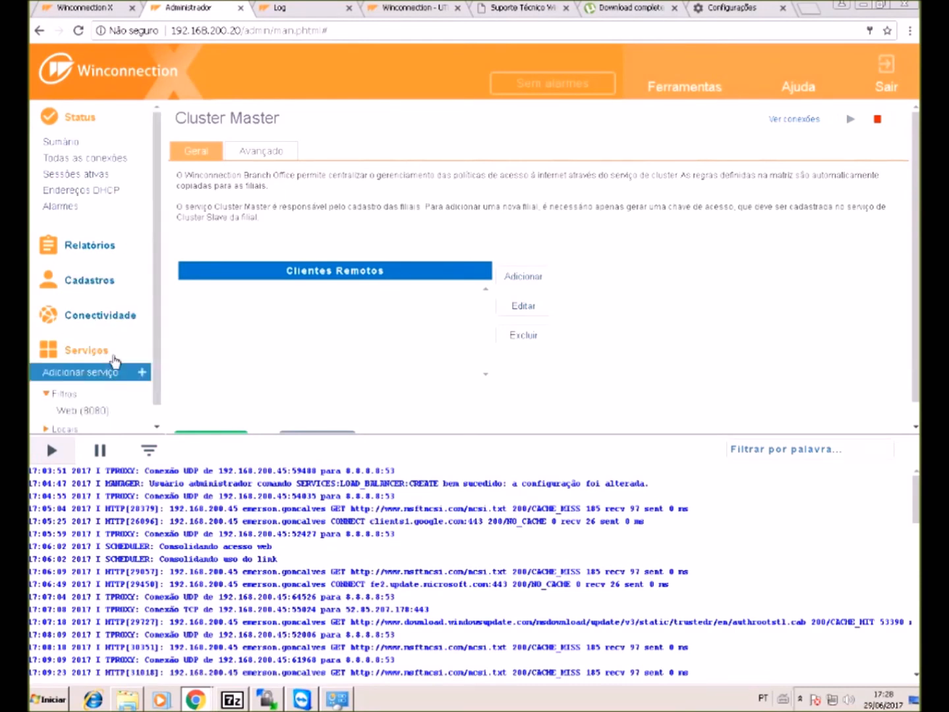
click(115, 360)
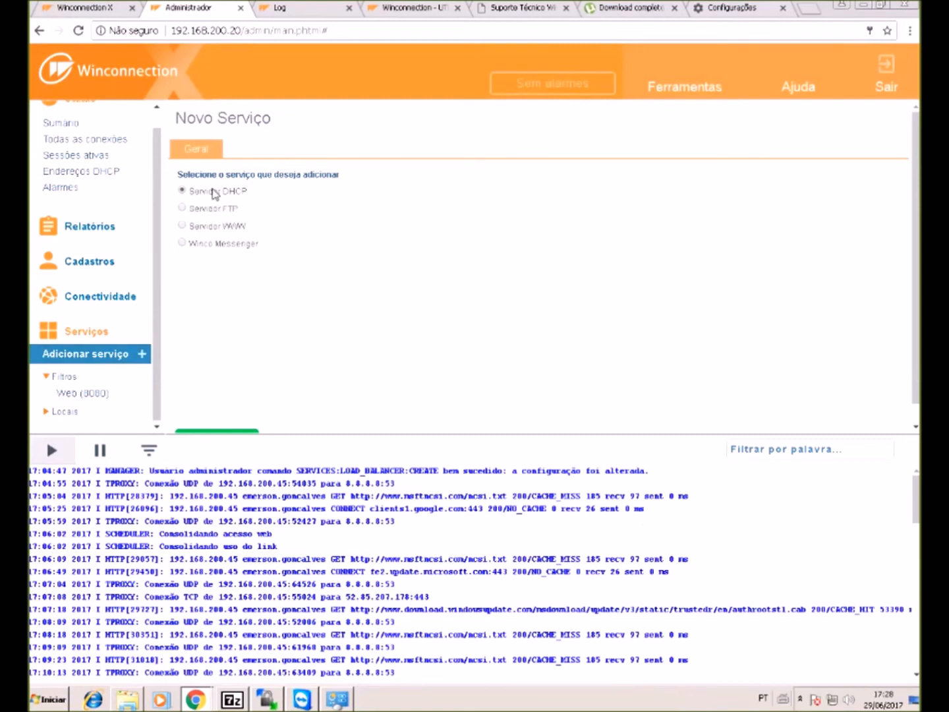
scroll(215, 193, down, 1)
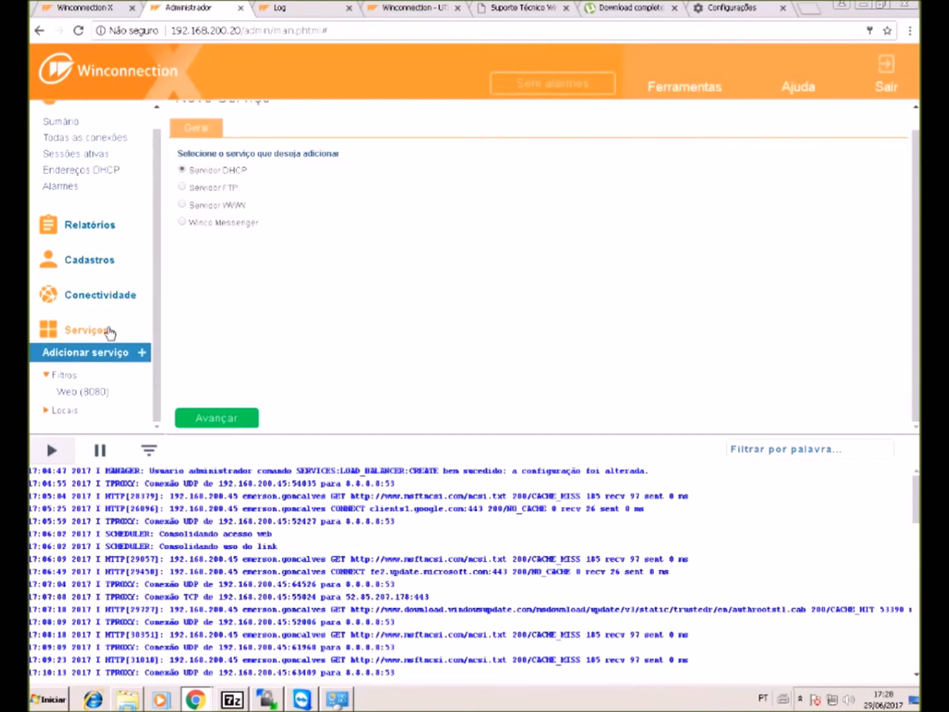
click(74, 412)
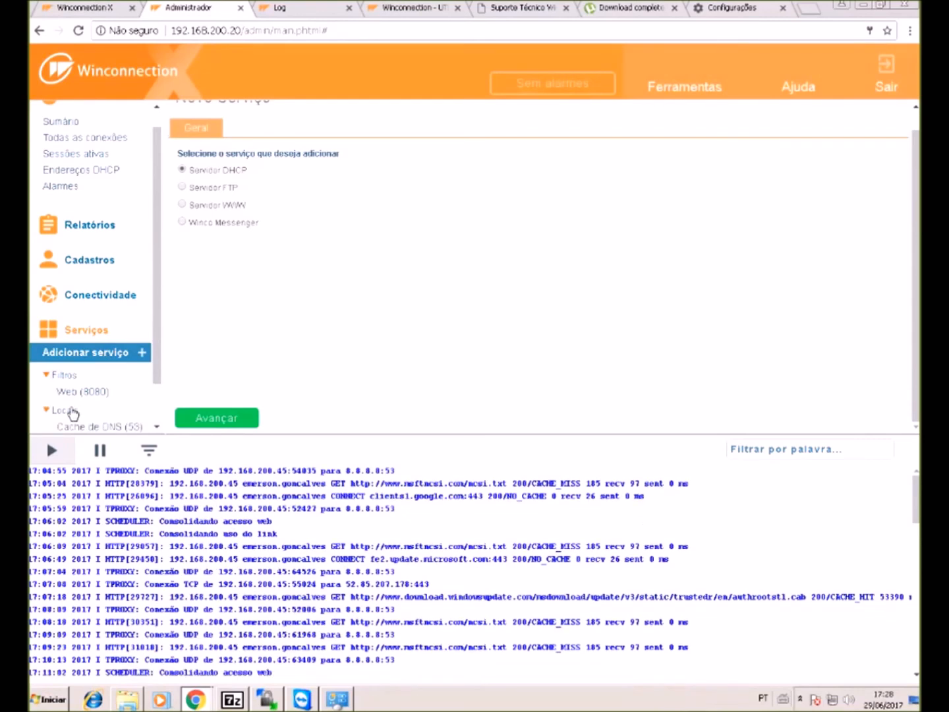
scroll(103, 356, down, 2)
- Review the Servidor DHCP general settings, then its empty Alocações estáticas list
click(103, 410)
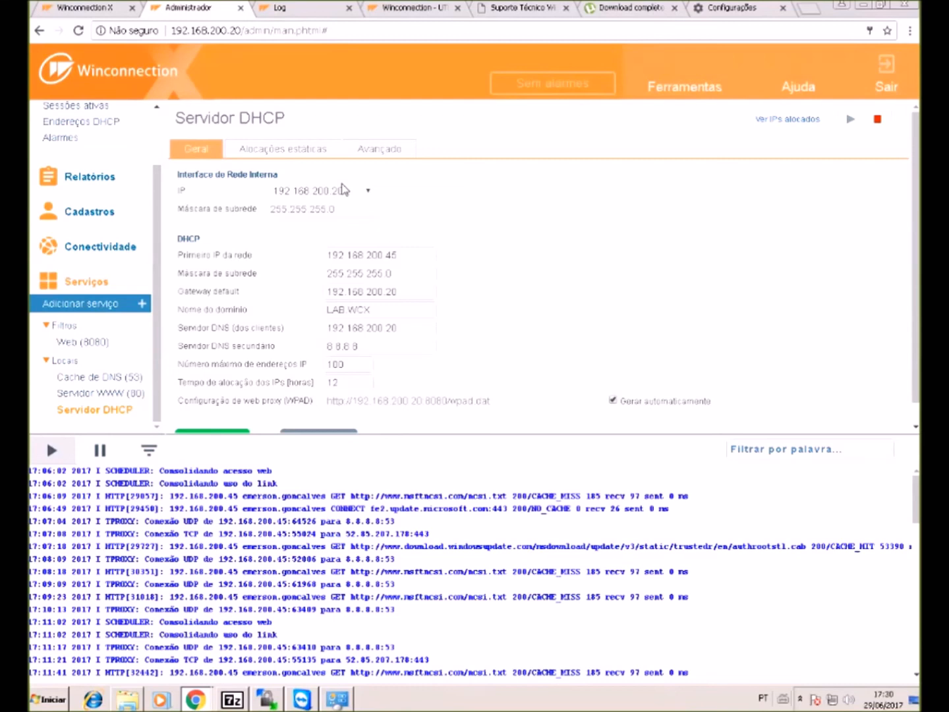
click(318, 151)
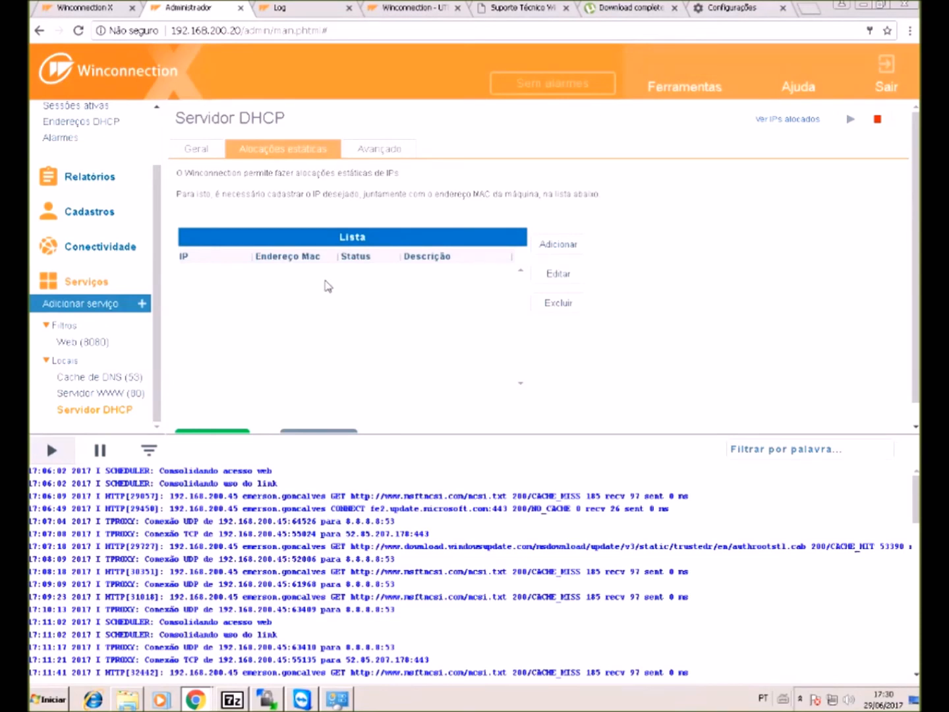
scroll(297, 333, down, 1)
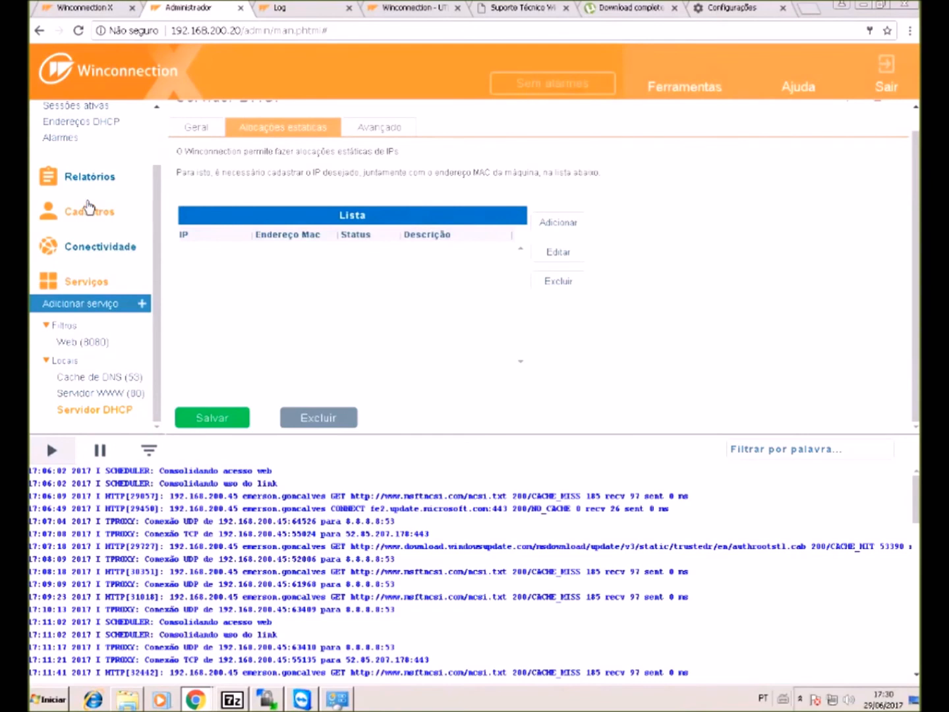
- Show the LAN interface's network settings: static IP 192.168.200.20, mask 255.255.255.0
click(103, 251)
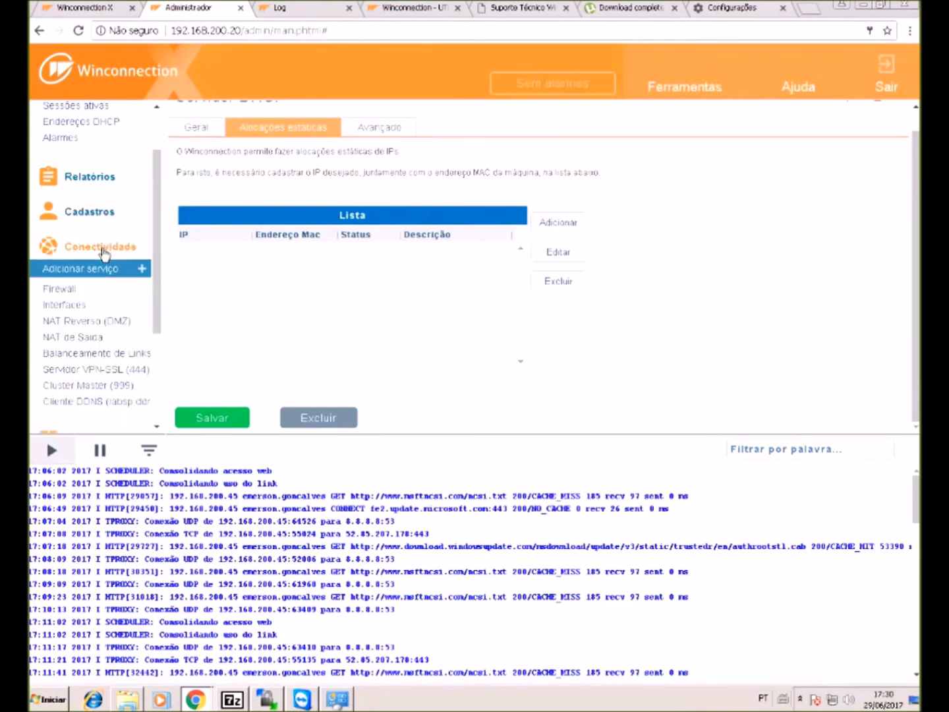
click(78, 310)
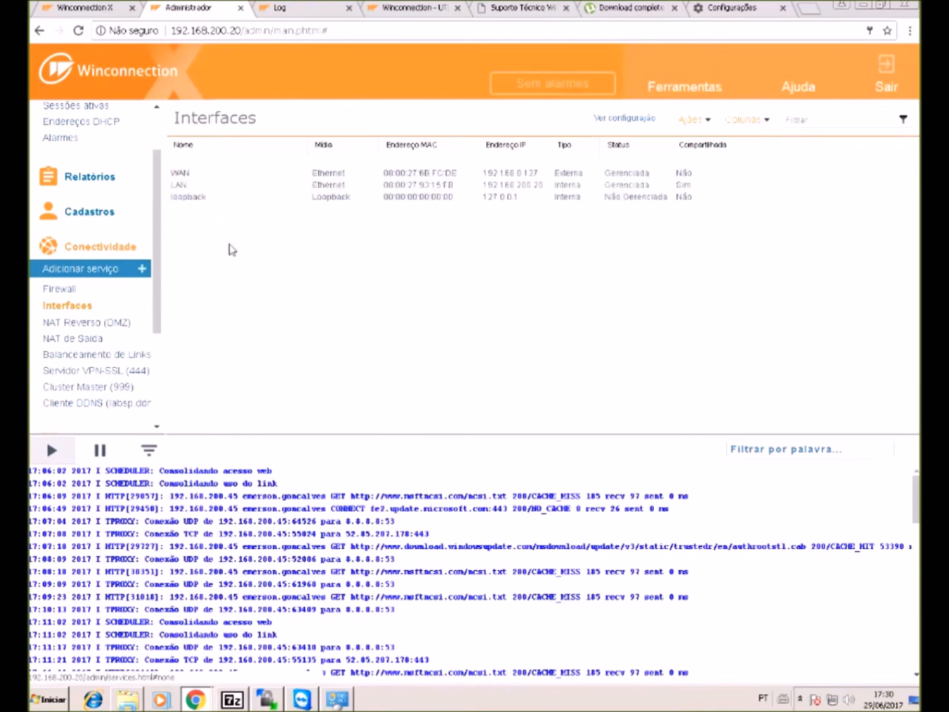
double_click(453, 187)
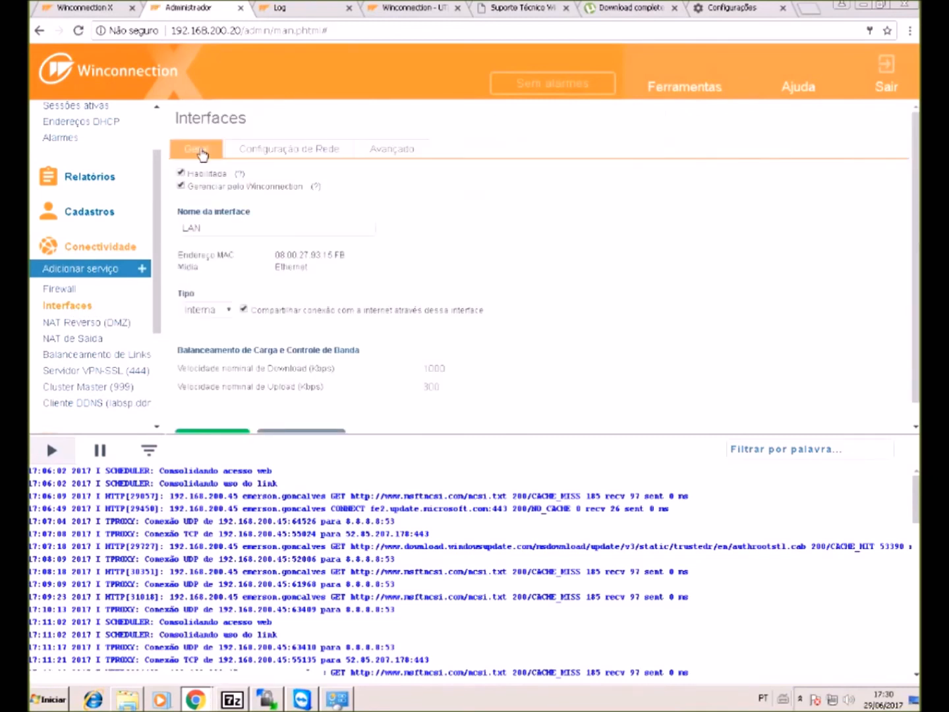
click(255, 158)
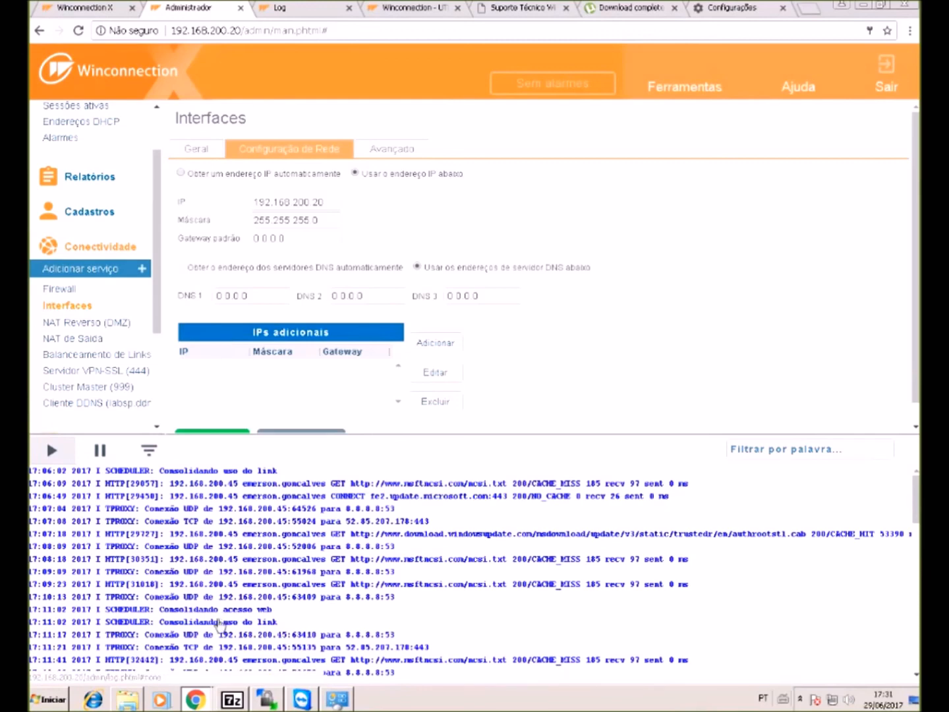
scroll(217, 643, down, 10)
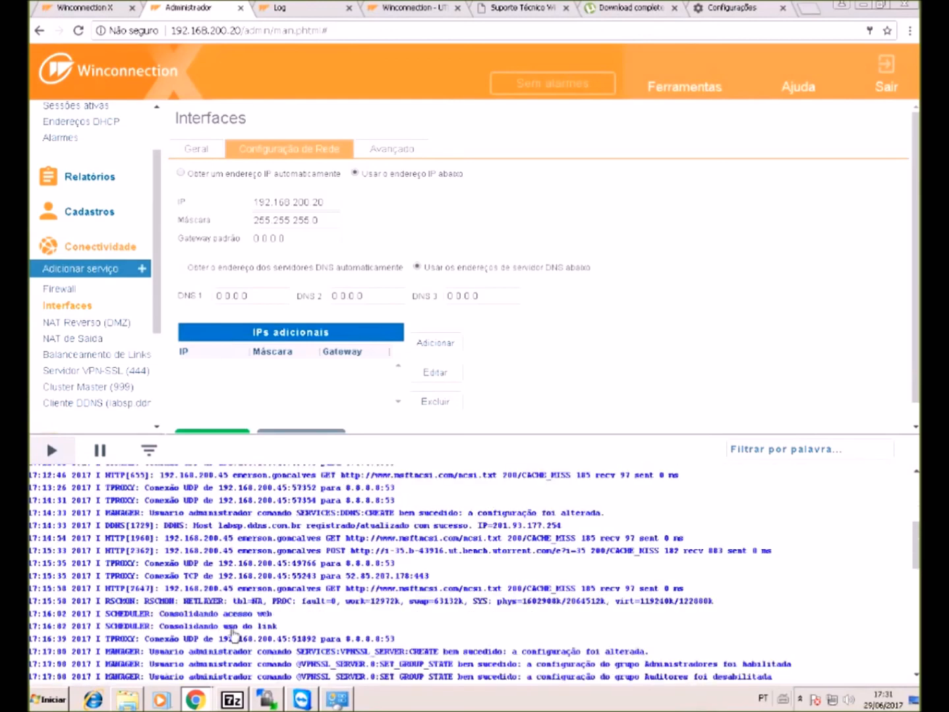
scroll(172, 597, down, 10)
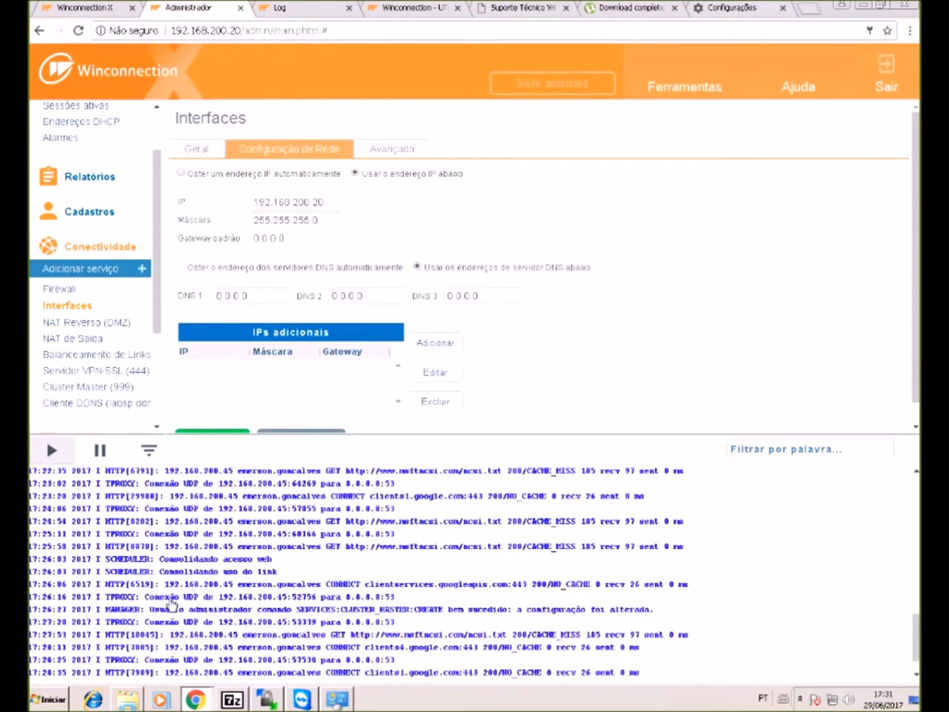
scroll(173, 597, up, 2)
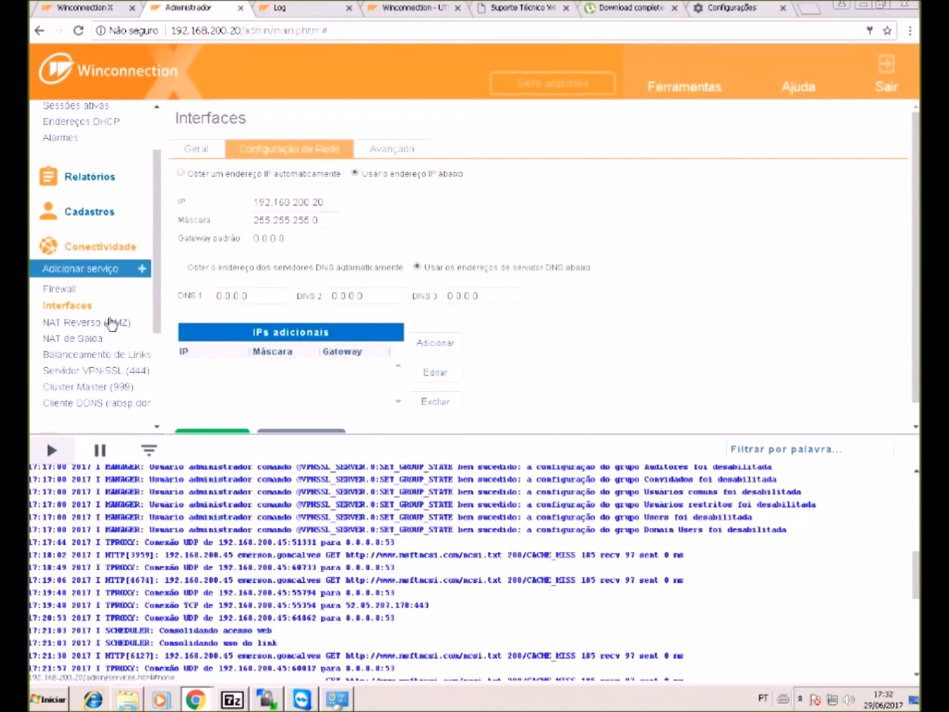
- Show the NAT de Saída access-control rules and expand the Cadastros section
click(92, 341)
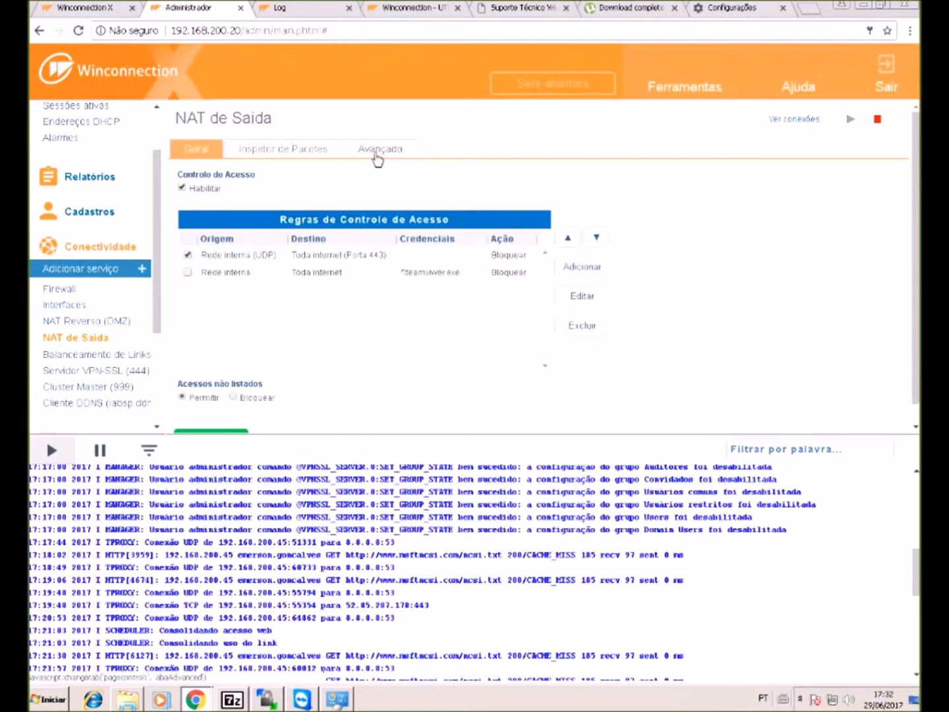
click(81, 217)
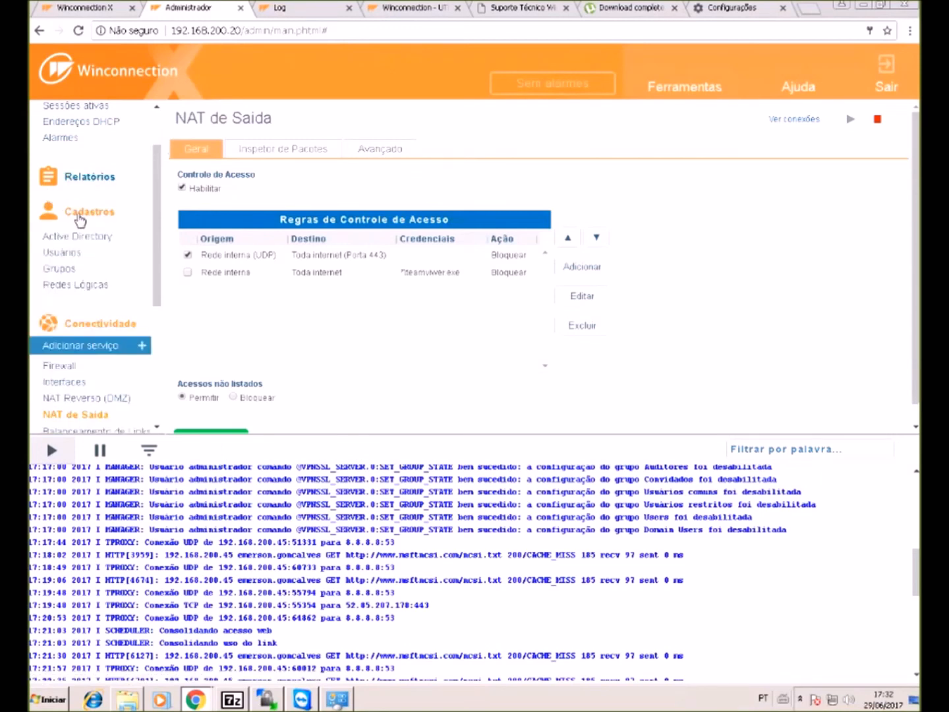
click(69, 286)
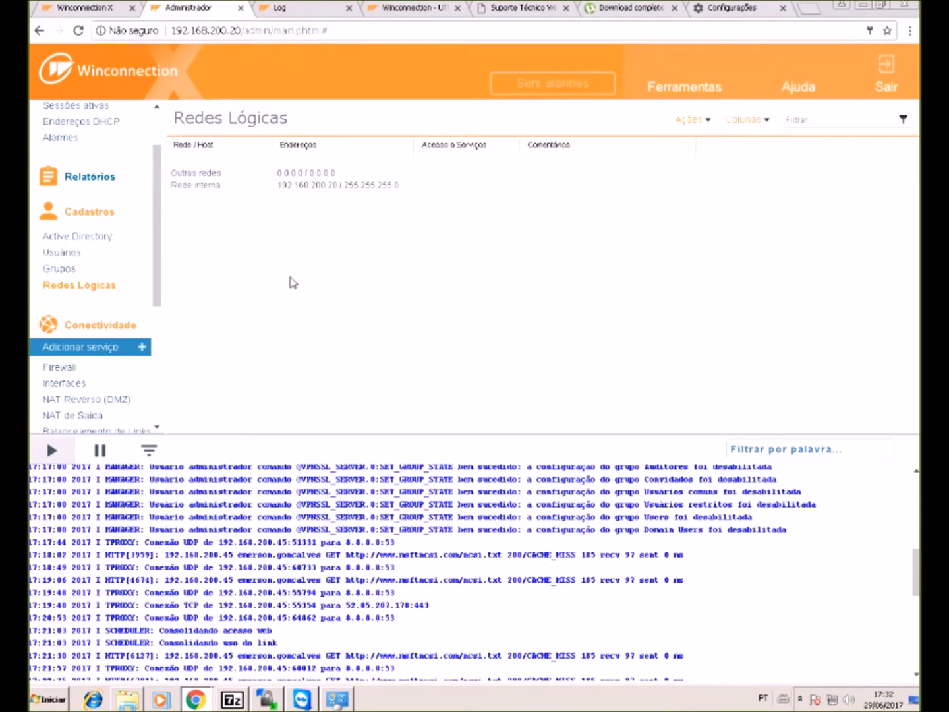
click(298, 190)
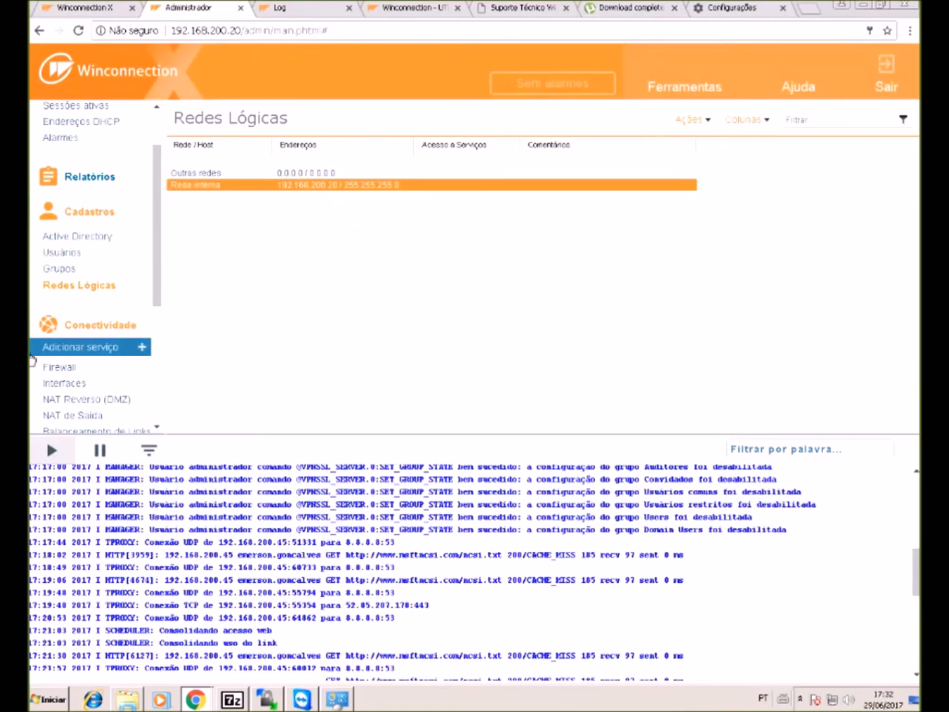
scroll(71, 300, down, 1)
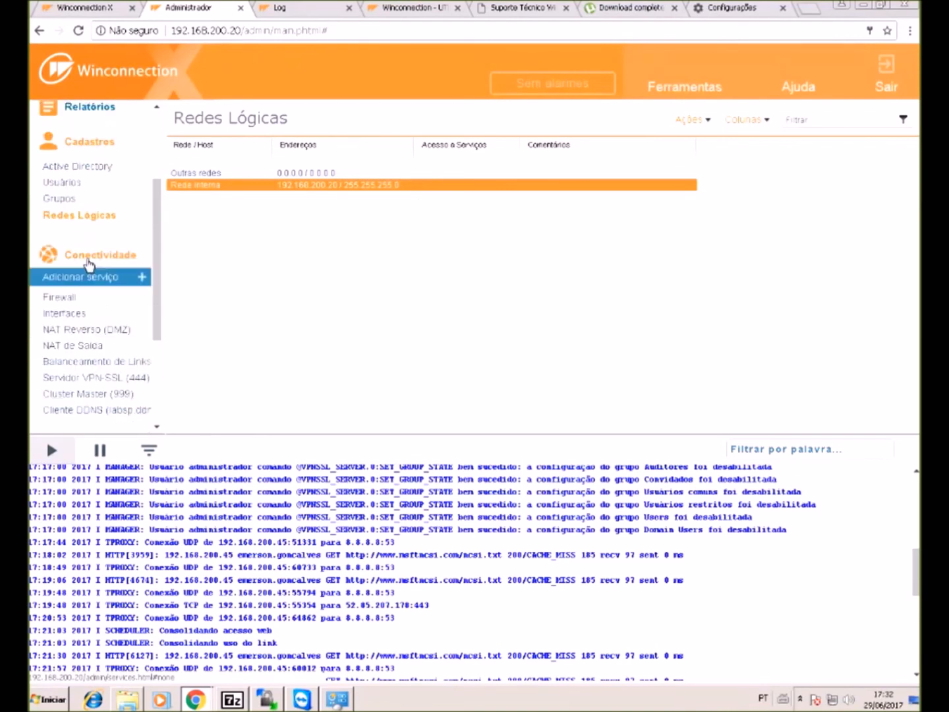
click(68, 346)
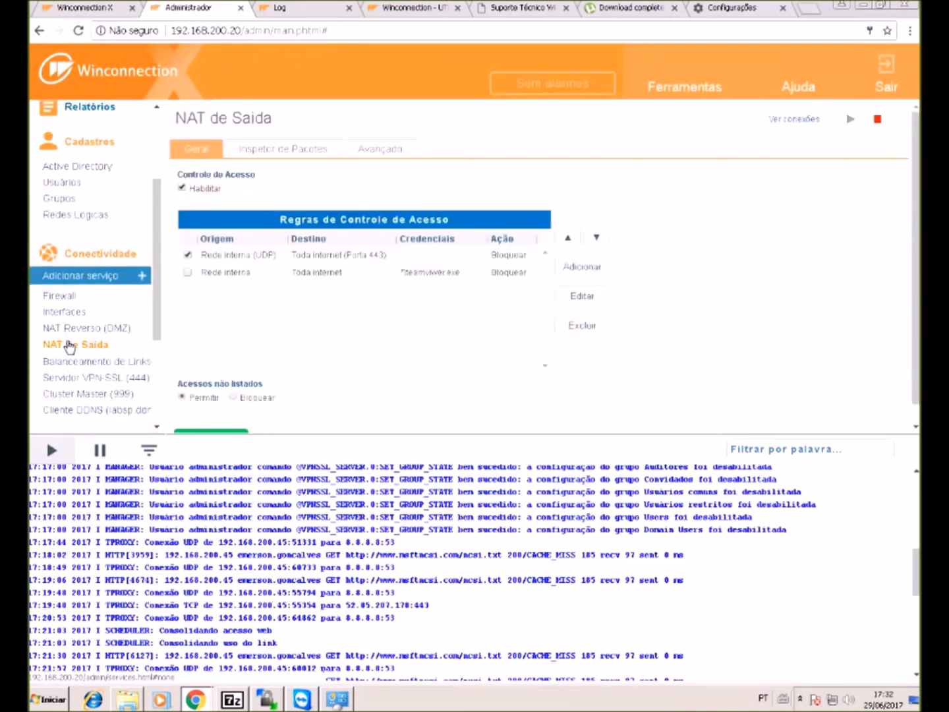
- View NAT de Saída advanced settings: automatic startup, LOGS/TPROXY.LOG logging, 60-second UDP timeout
click(406, 150)
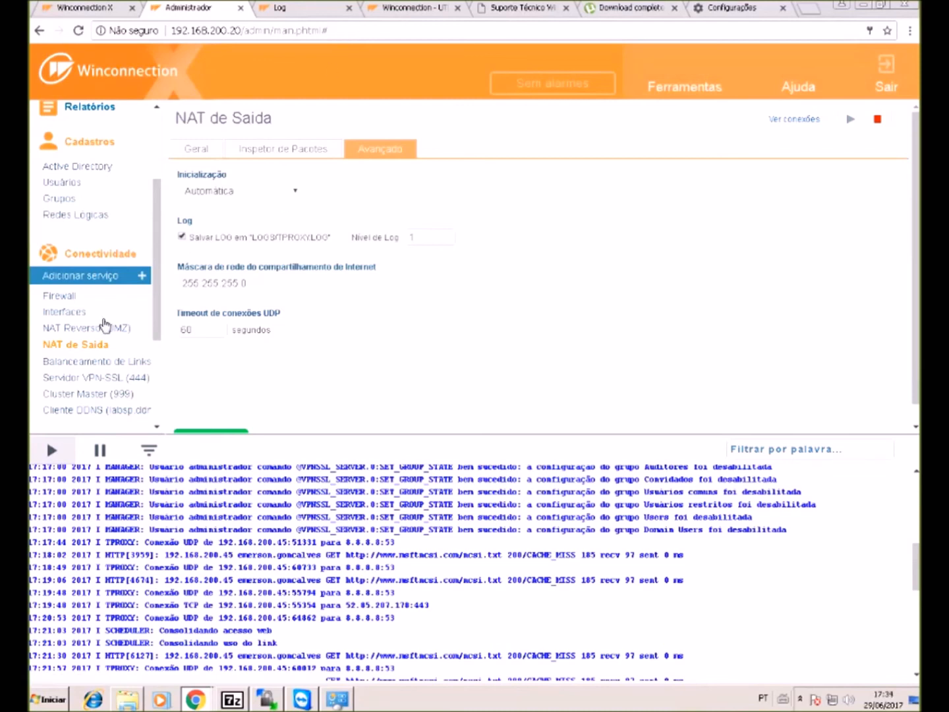
scroll(100, 323, down, 3)
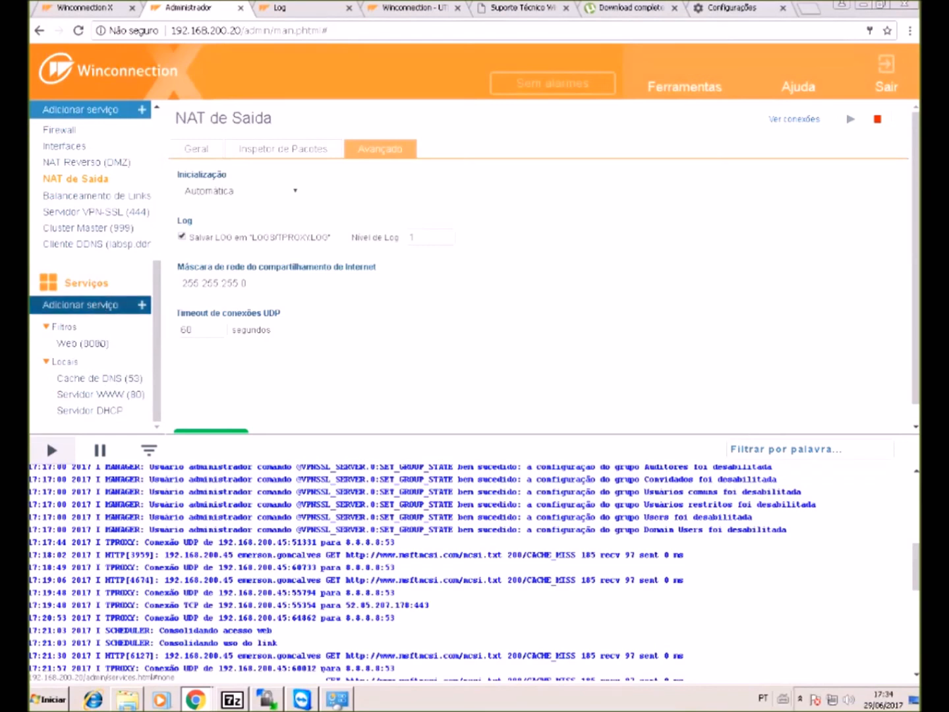
- Check the Cache de DNS (53) server addresses, then view its empty per-domain Regras list
click(119, 381)
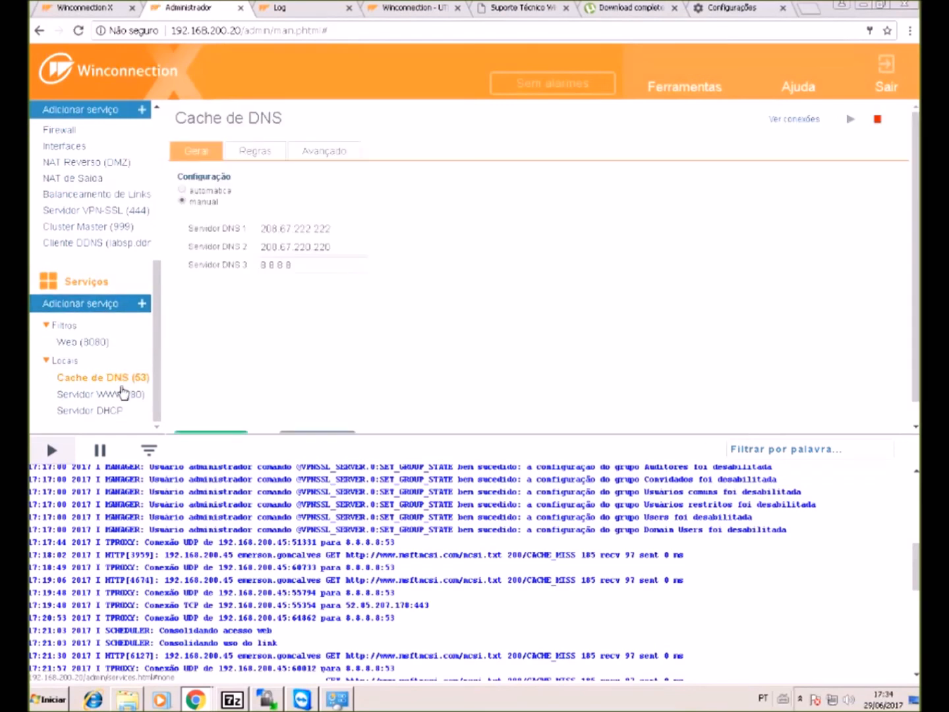
click(336, 263)
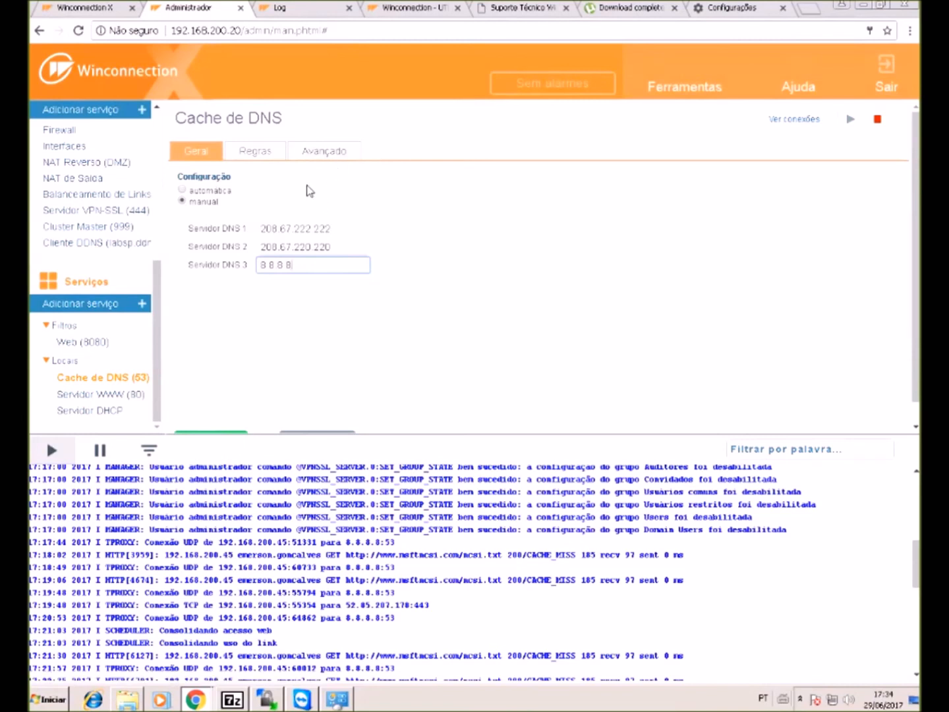
click(266, 158)
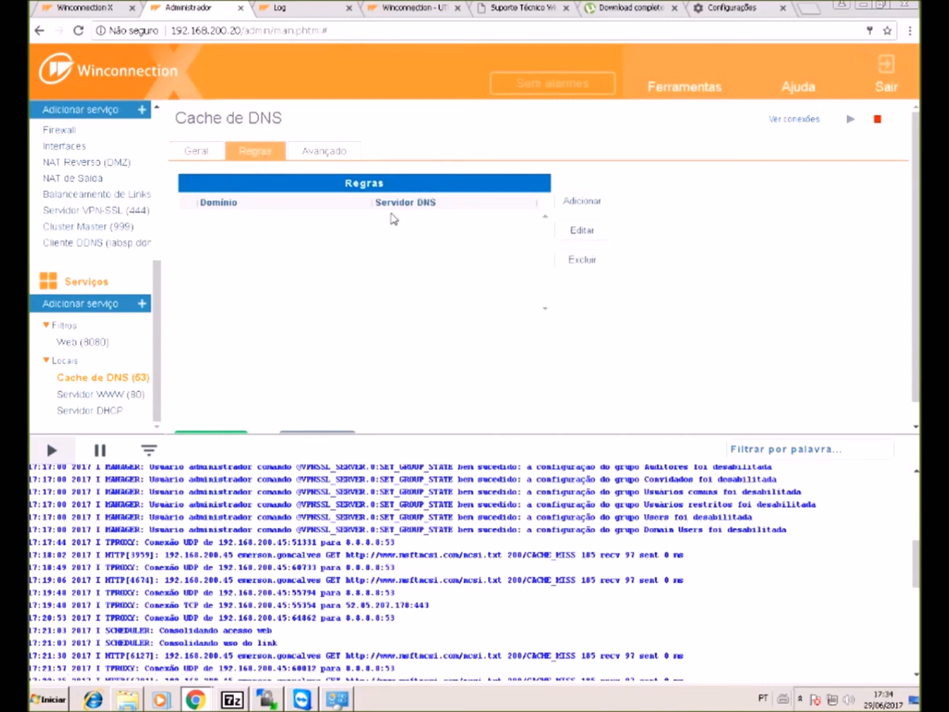
- Start a new per-domain DNS rule for the domain google.com
click(558, 201)
click(276, 191)
text(google.c)
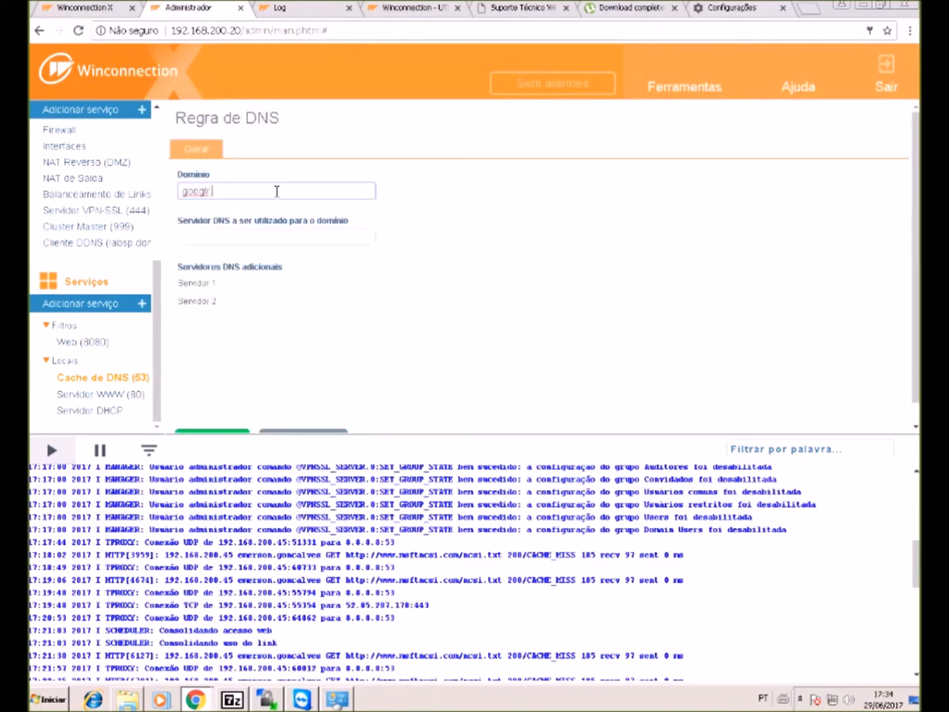
text(om)
key(BackSpace)
key(BackSpace)
key(BackSpace)
key(BackSpace)
key(BackSpace)
text(e.com)
- Give the google.com rule DNS servers 8.8.8.8 and 8.8.4.4, save it, and view the Geral settings
click(245, 234)
text(8.8.8.8)
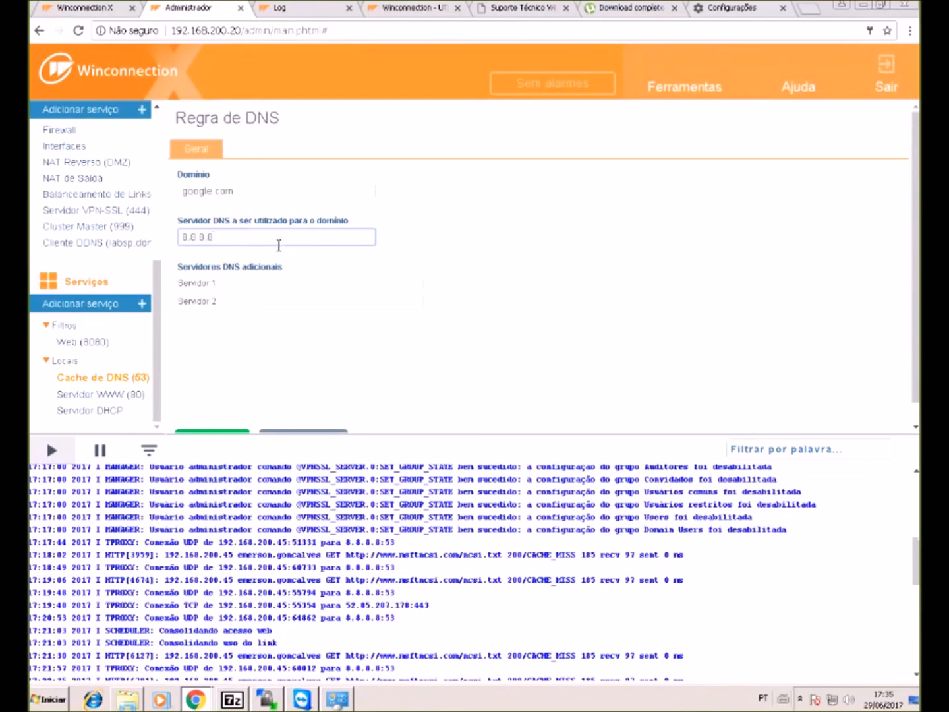
click(257, 296)
click(261, 288)
text(8.8.8.8)
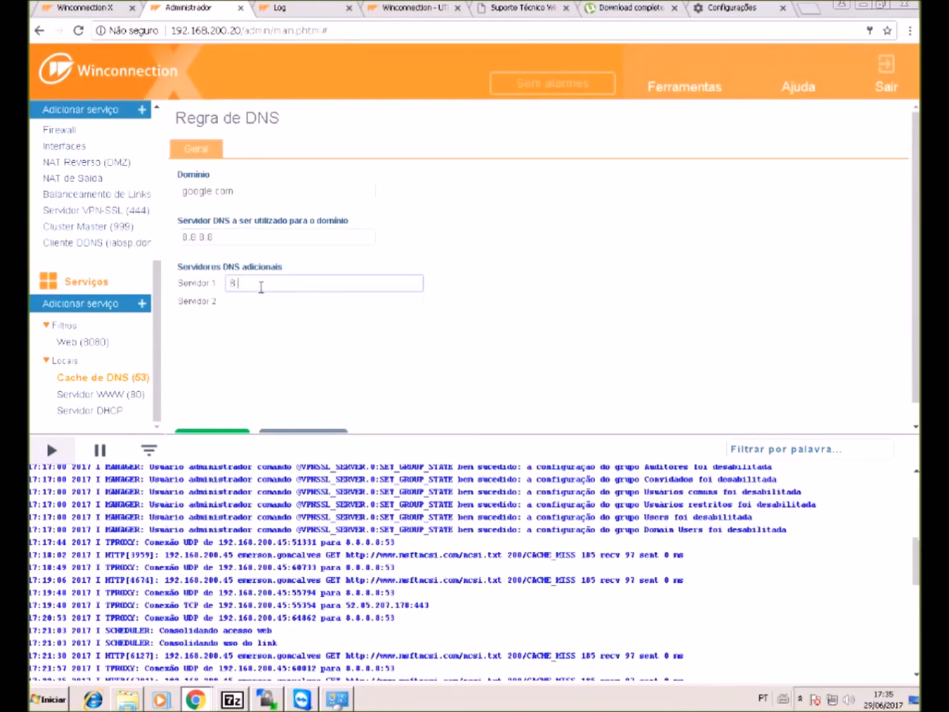
key(BackSpace)
key(BackSpace)
text(.4.4)
click(237, 432)
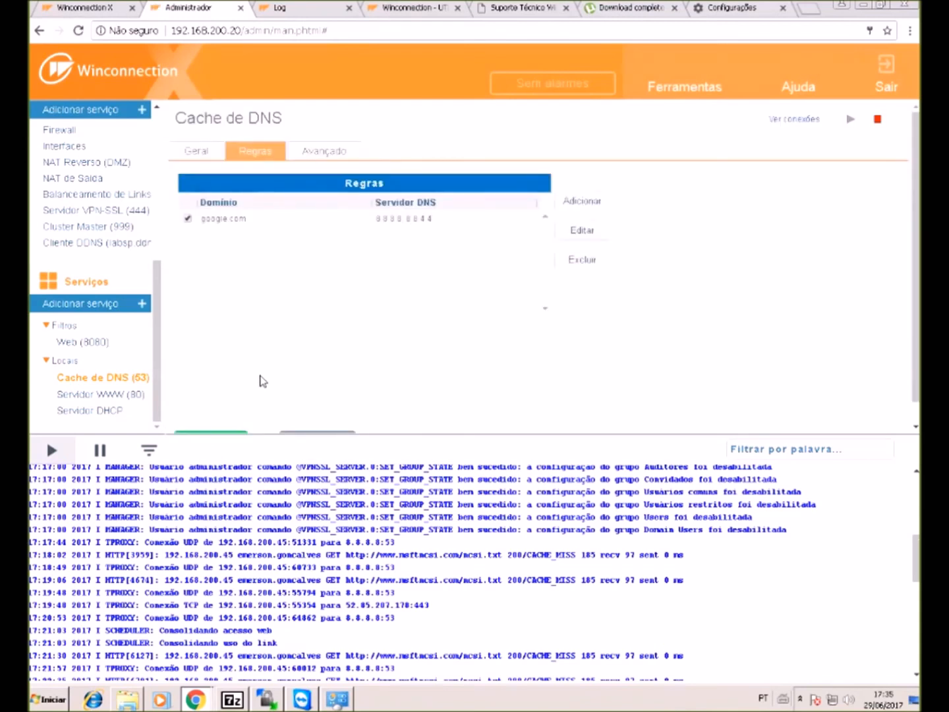
scroll(288, 286, down, 1)
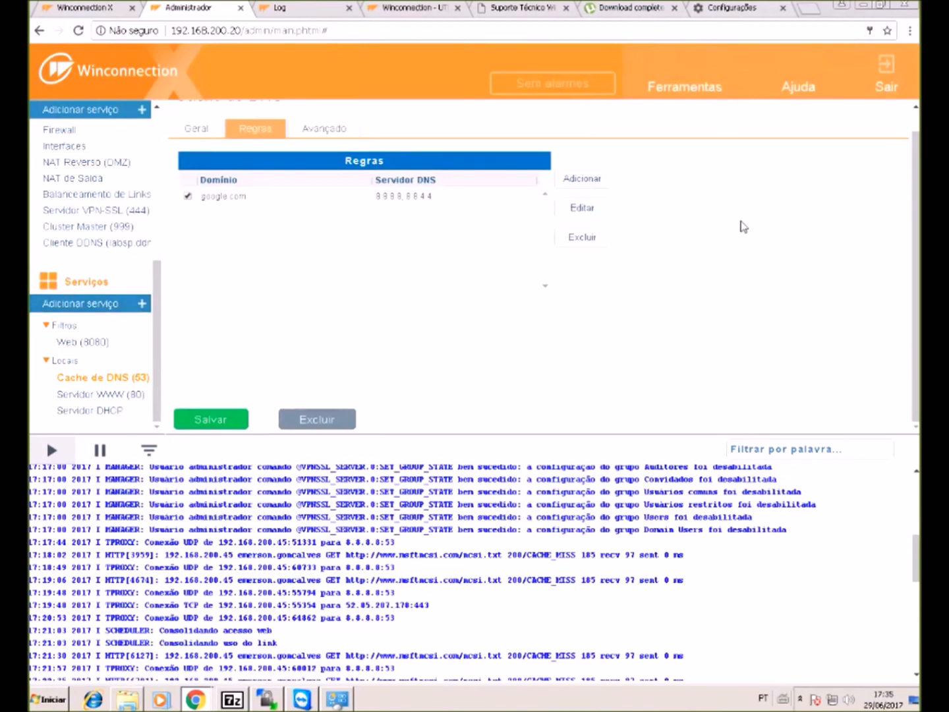
click(196, 133)
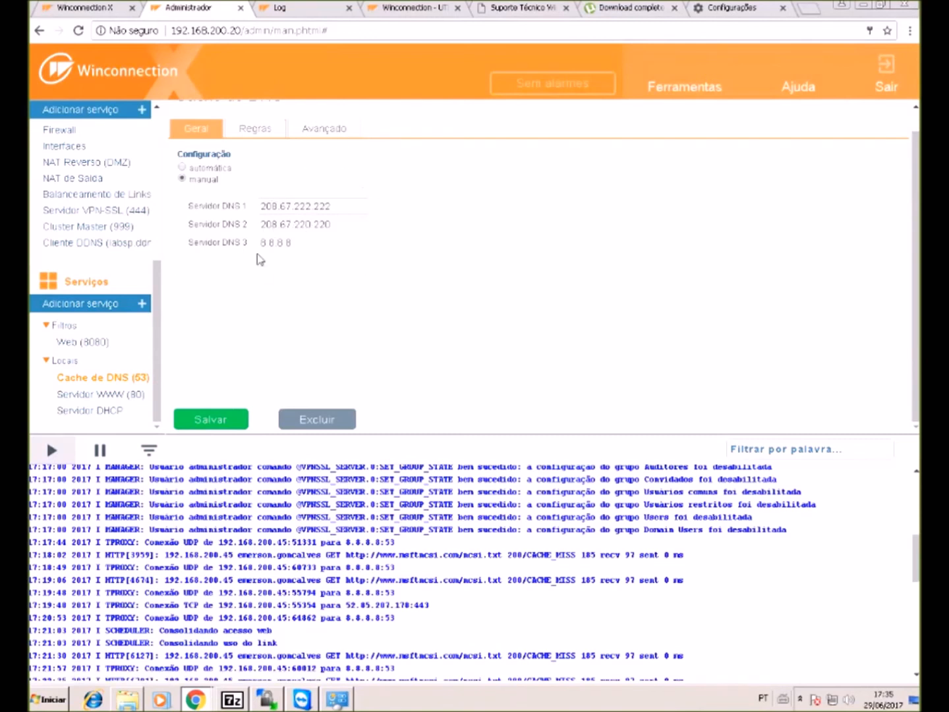
- Add a Servidor FTP service and inspect its anonymous-login account fields
click(132, 305)
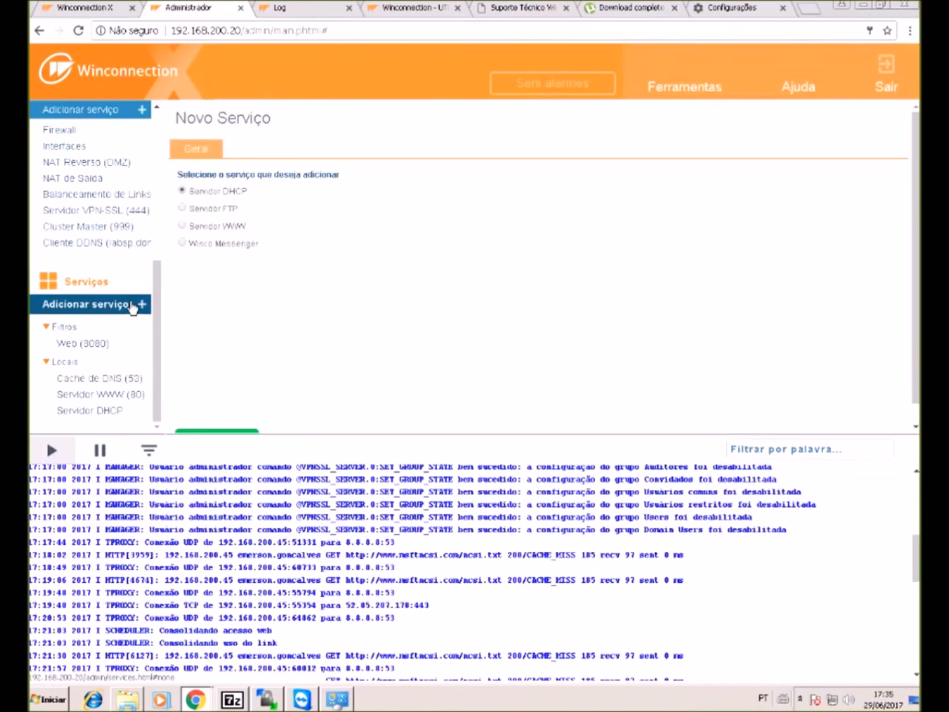
click(196, 211)
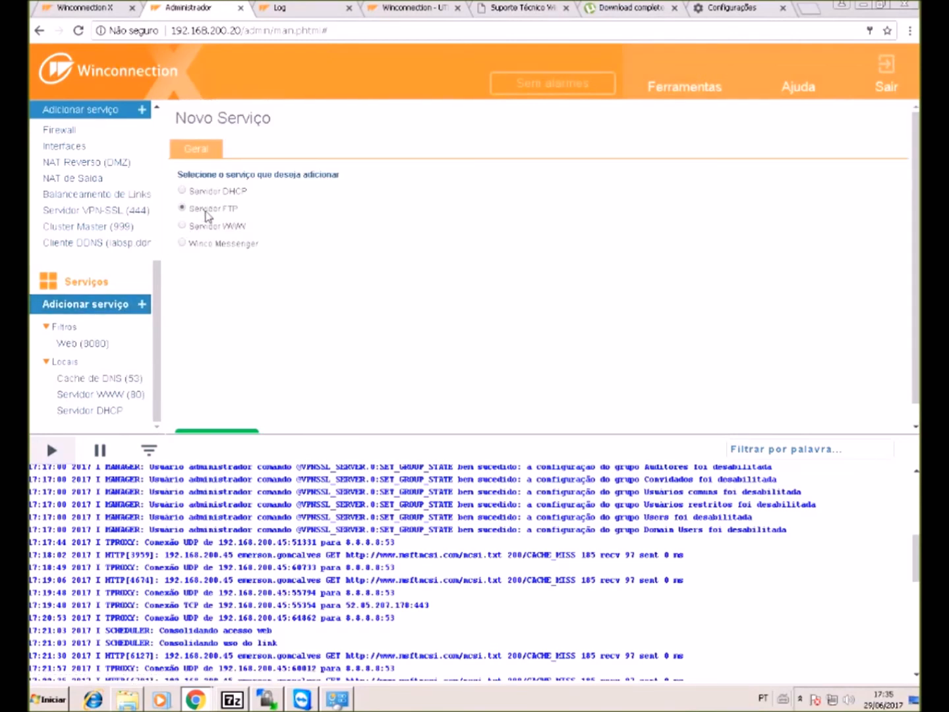
scroll(231, 318, down, 1)
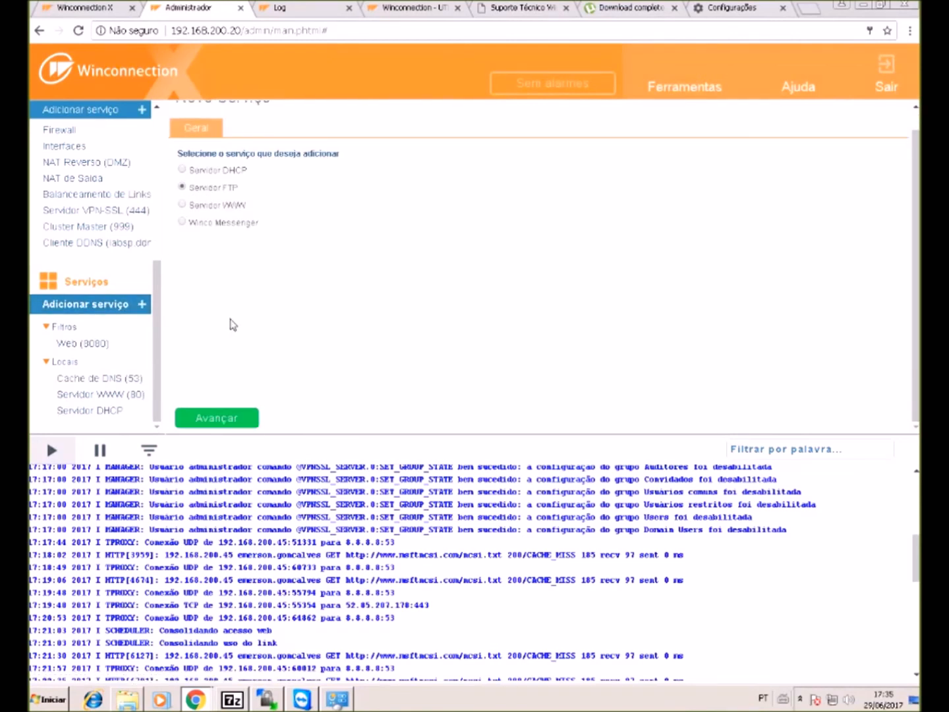
click(208, 418)
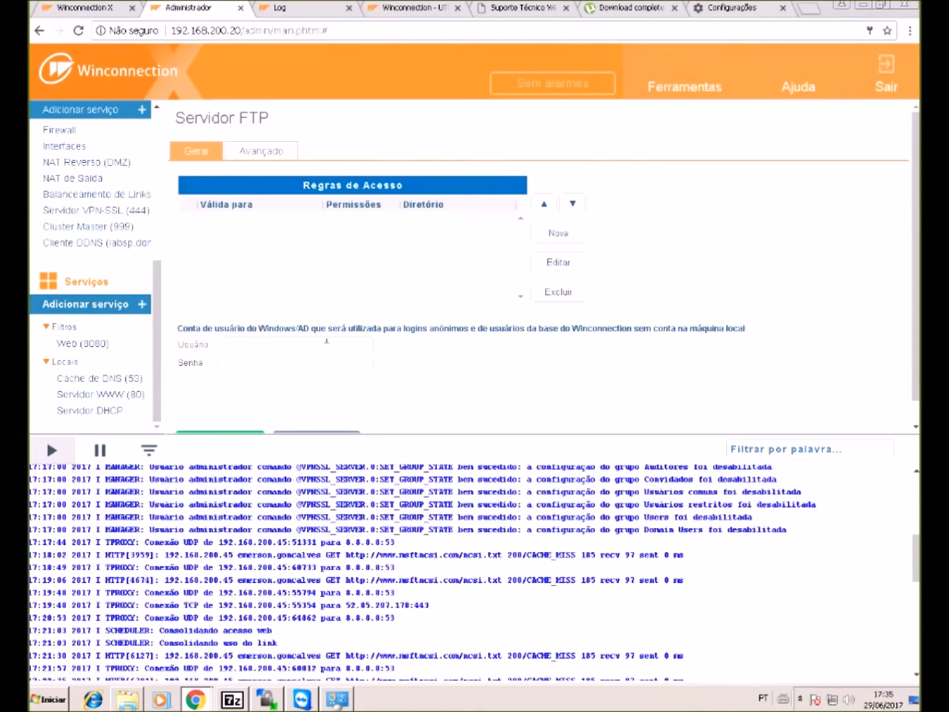
click(253, 342)
drag(274, 329, 270, 329)
- Step through a new FTP access rule, then abandon it after the missing-fields warning
click(577, 234)
click(228, 245)
click(300, 151)
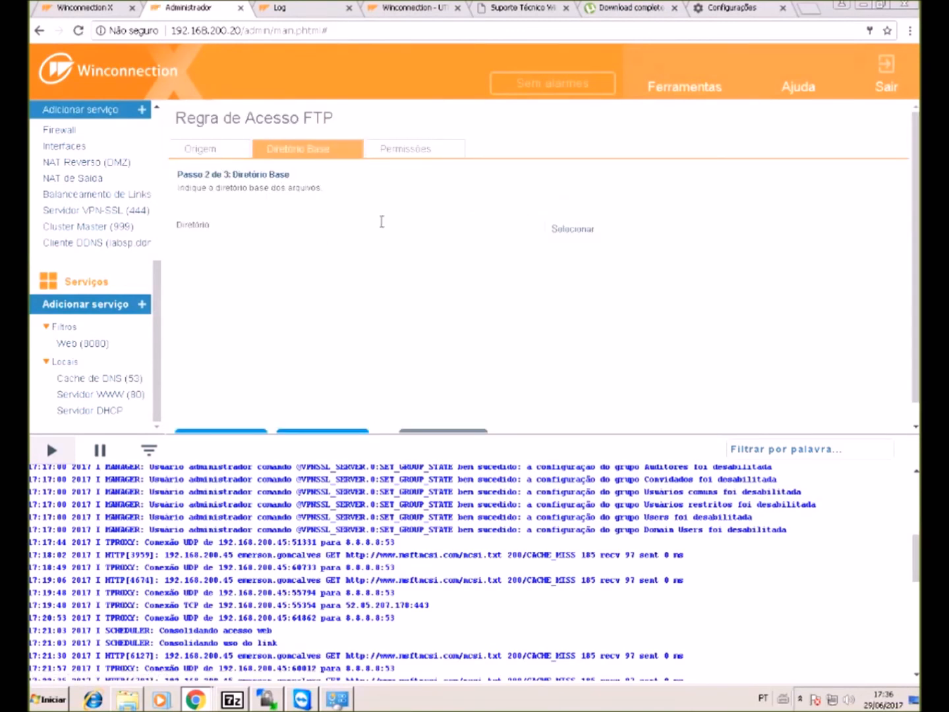
click(407, 147)
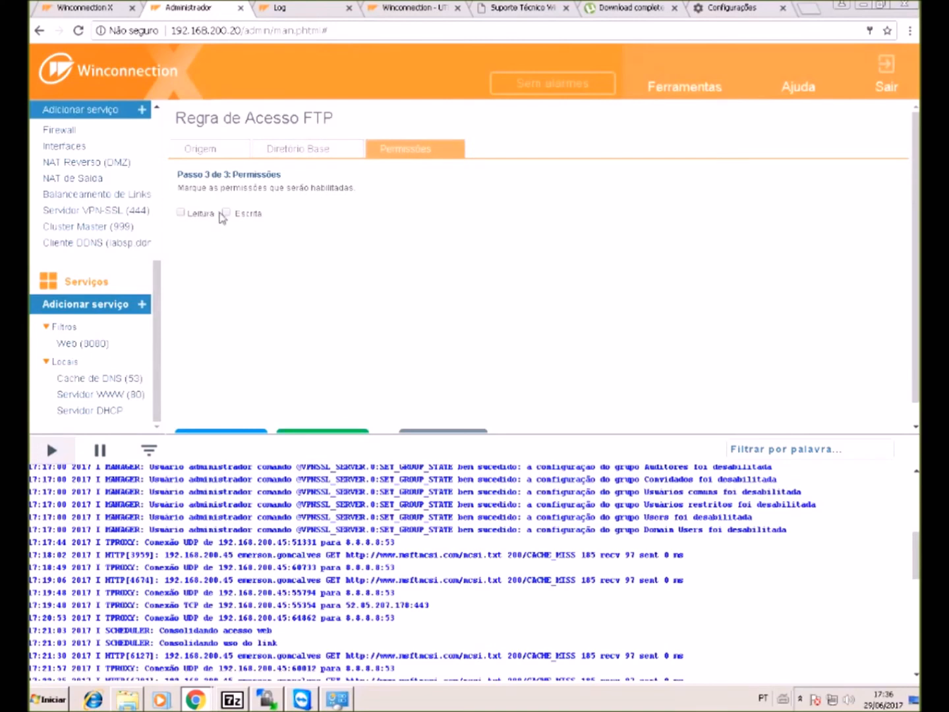
scroll(359, 211, down, 1)
click(333, 419)
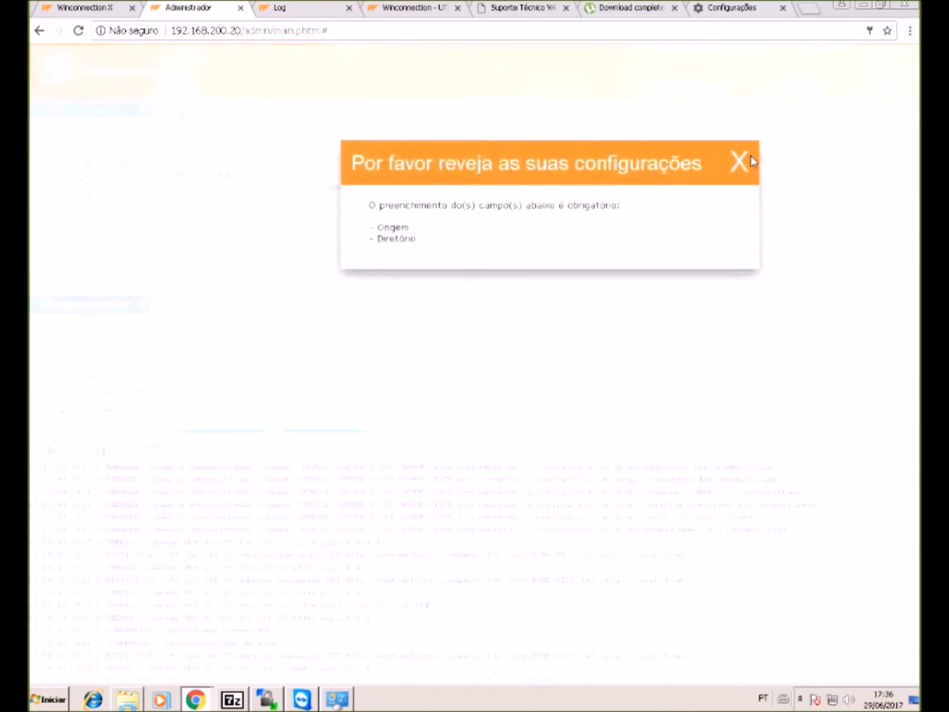
click(744, 160)
click(454, 426)
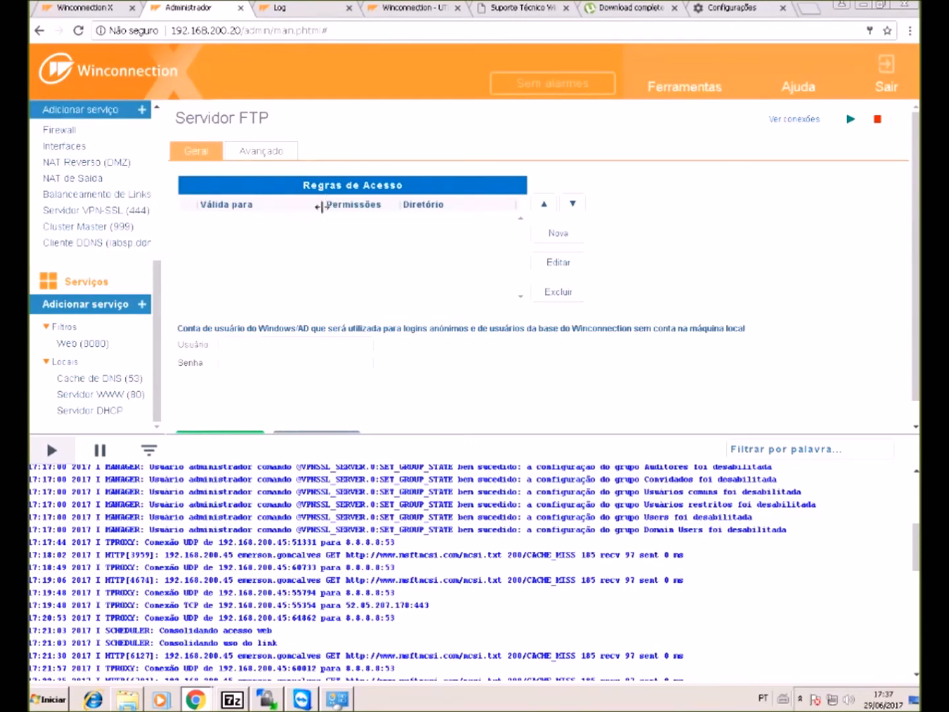
- Open the Servidor WWW (80) settings, checking the network diagram drawing alongside
click(136, 306)
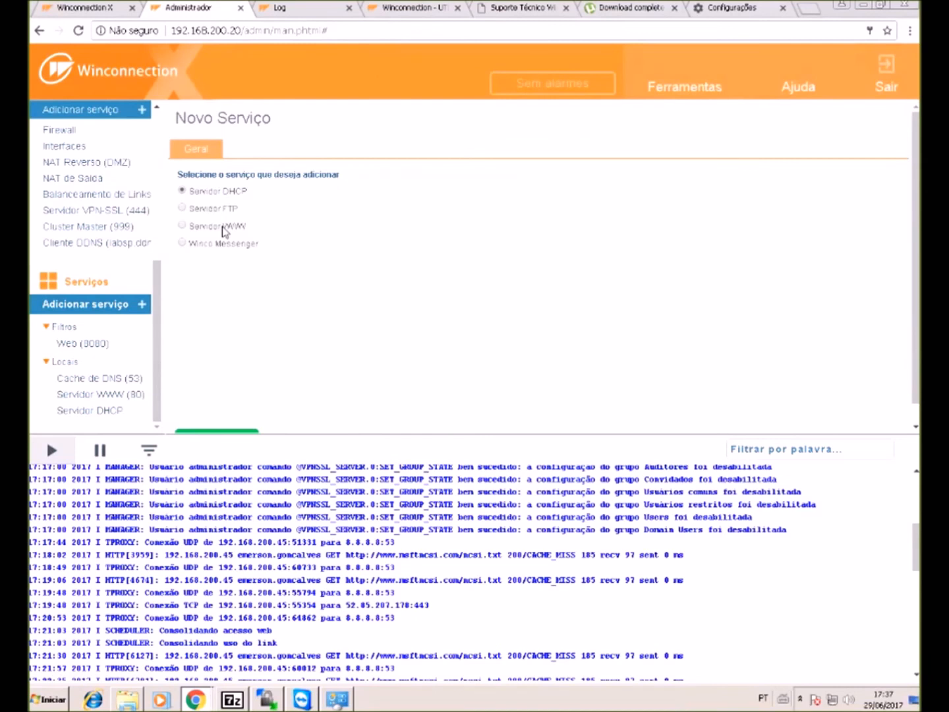
click(116, 395)
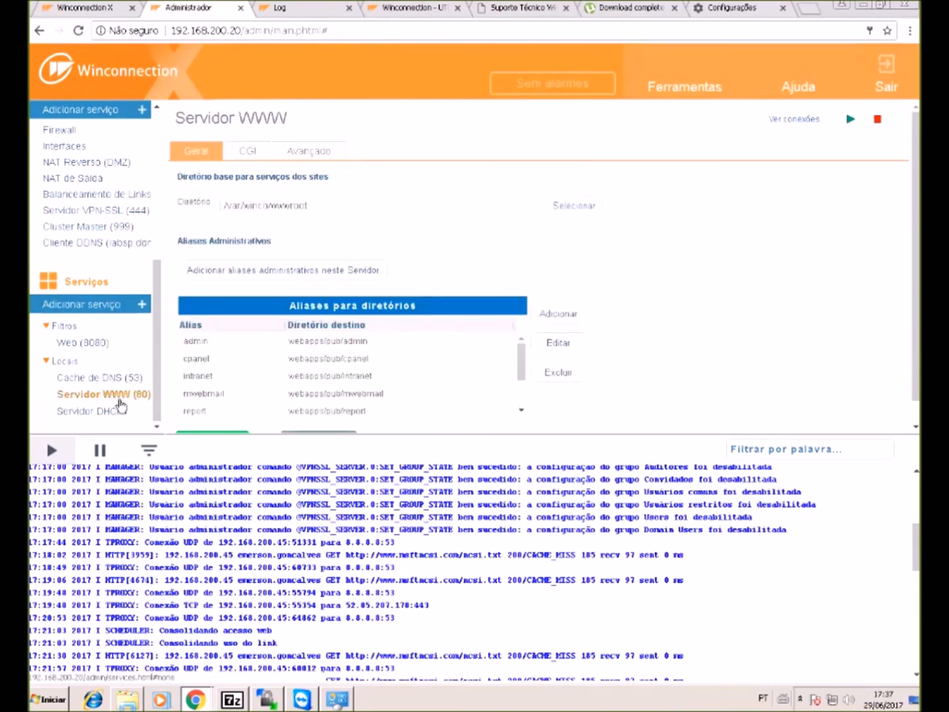
scroll(247, 371, down, 1)
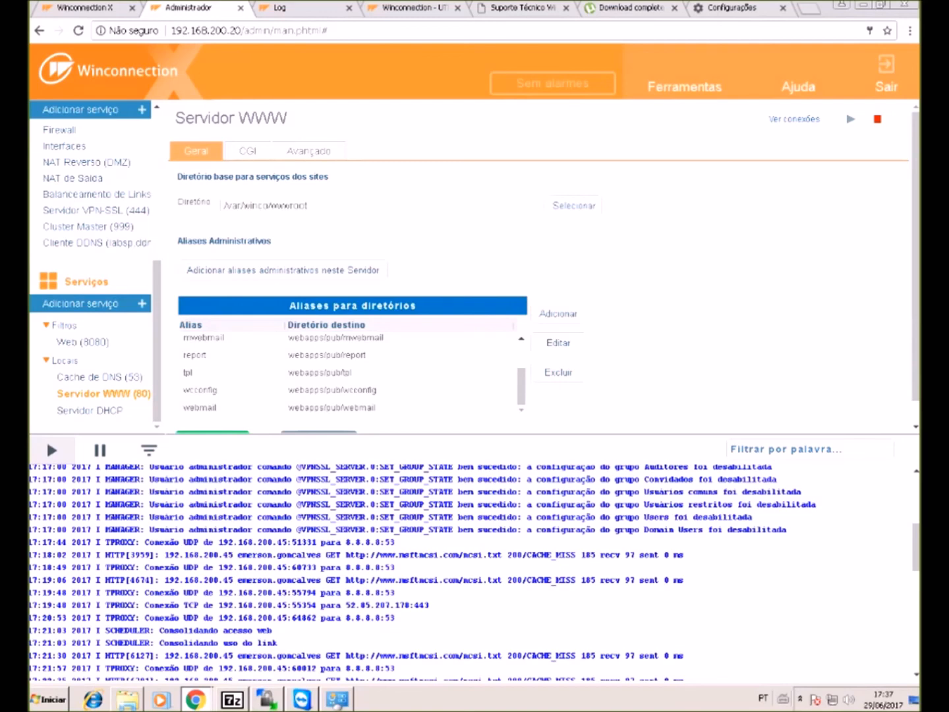
key(alt+Tab)
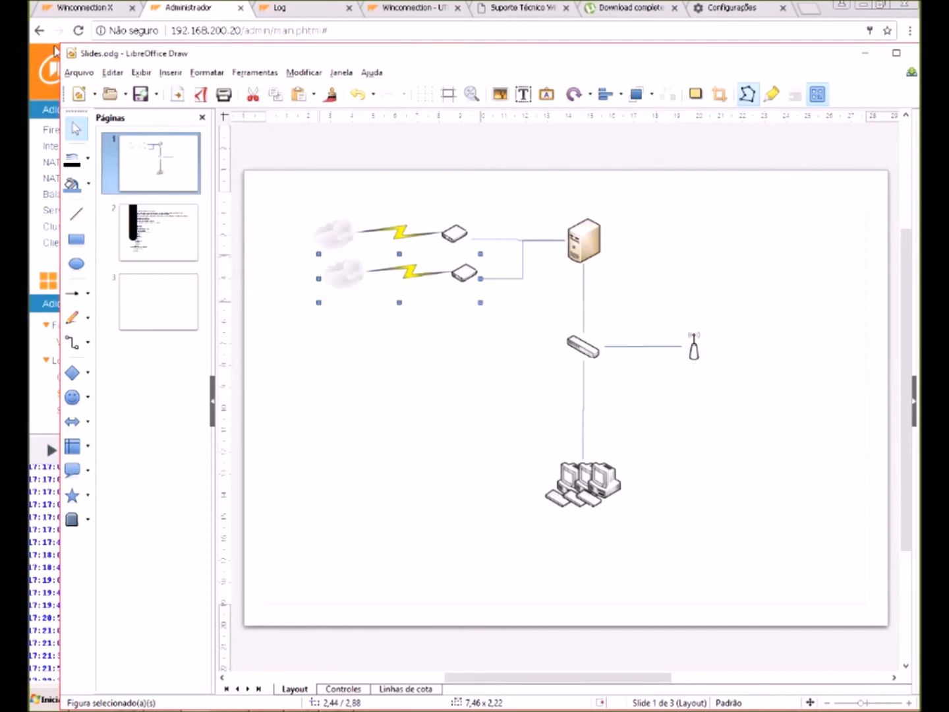
key(alt+Tab)
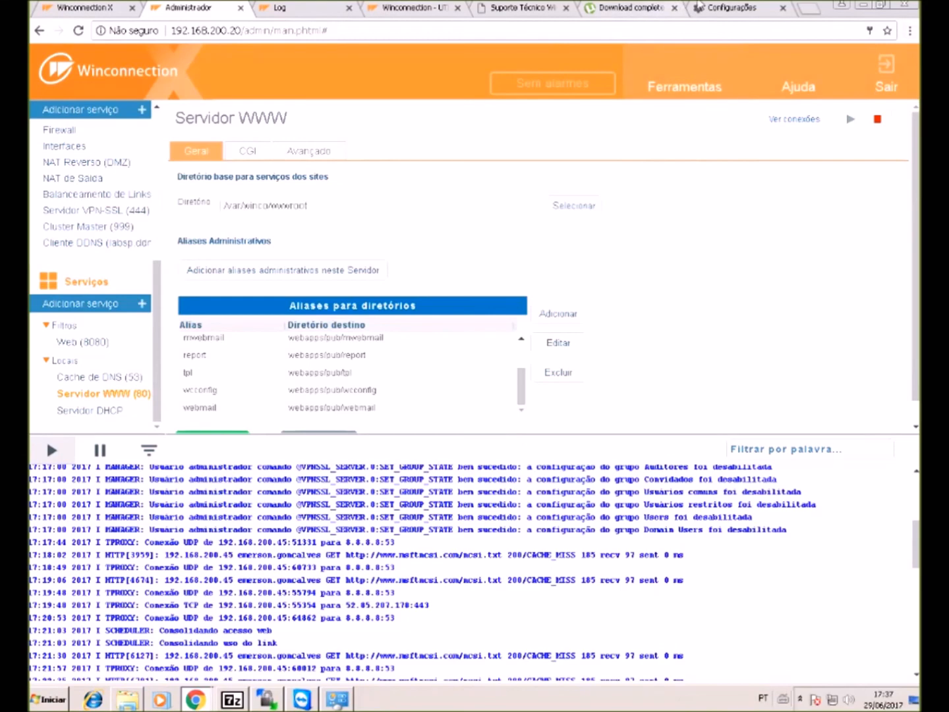
- Select the admin and intranet entries in the Aliases para diretórios list
click(749, 8)
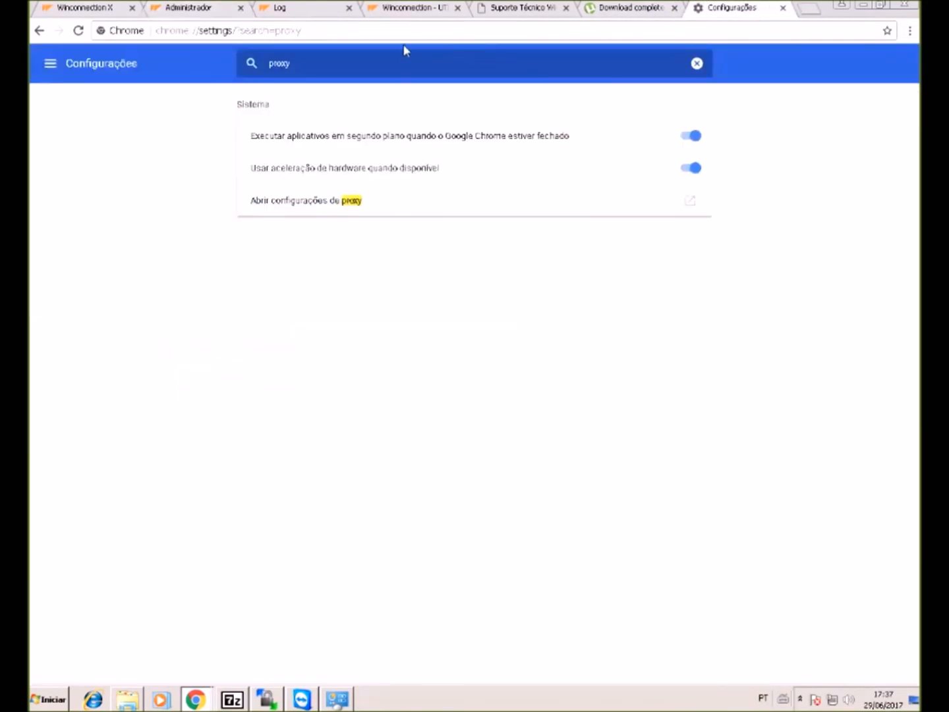
click(692, 25)
click(189, 8)
scroll(254, 357, down, 1)
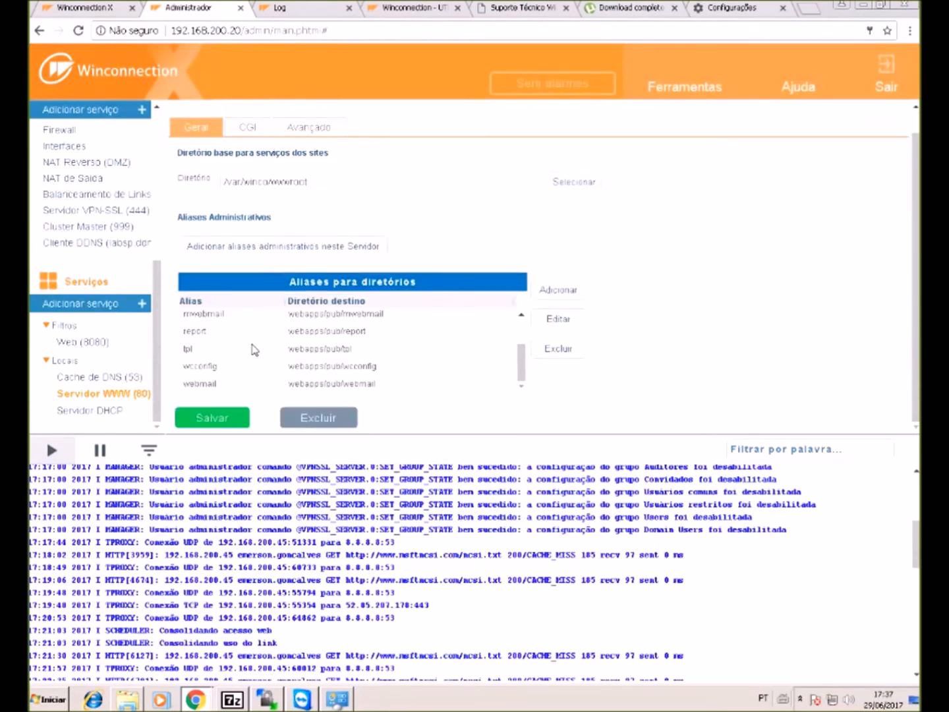
scroll(252, 350, up, 3)
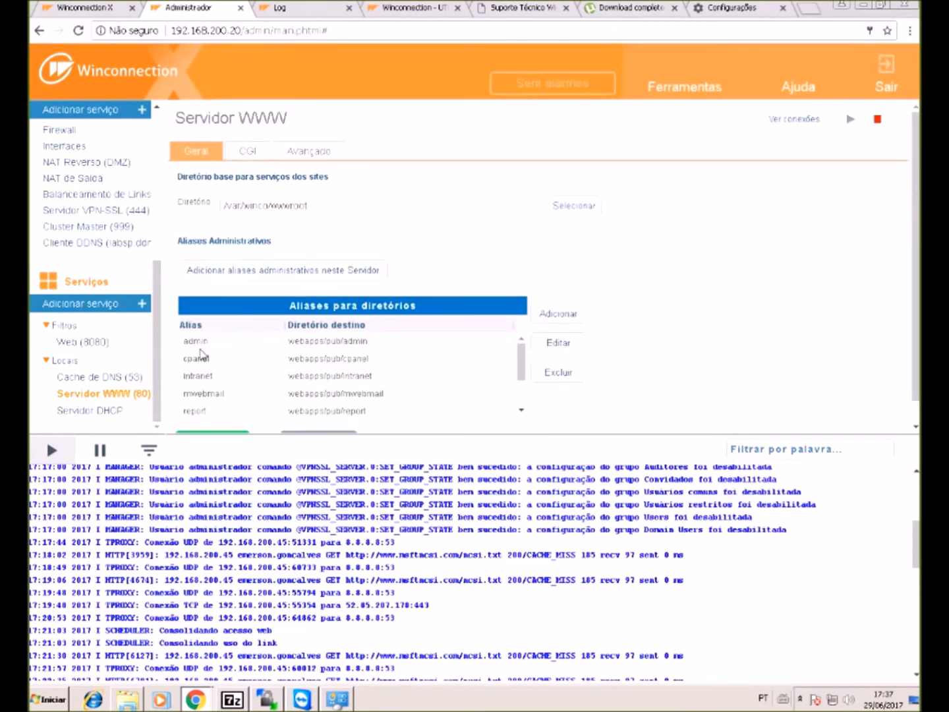
click(203, 345)
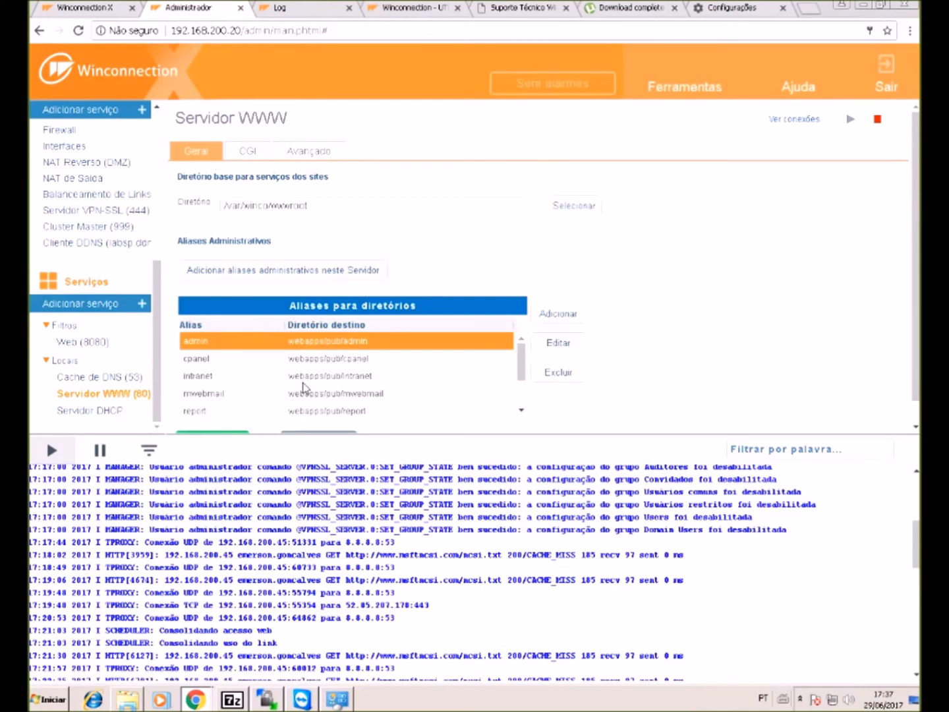
click(202, 377)
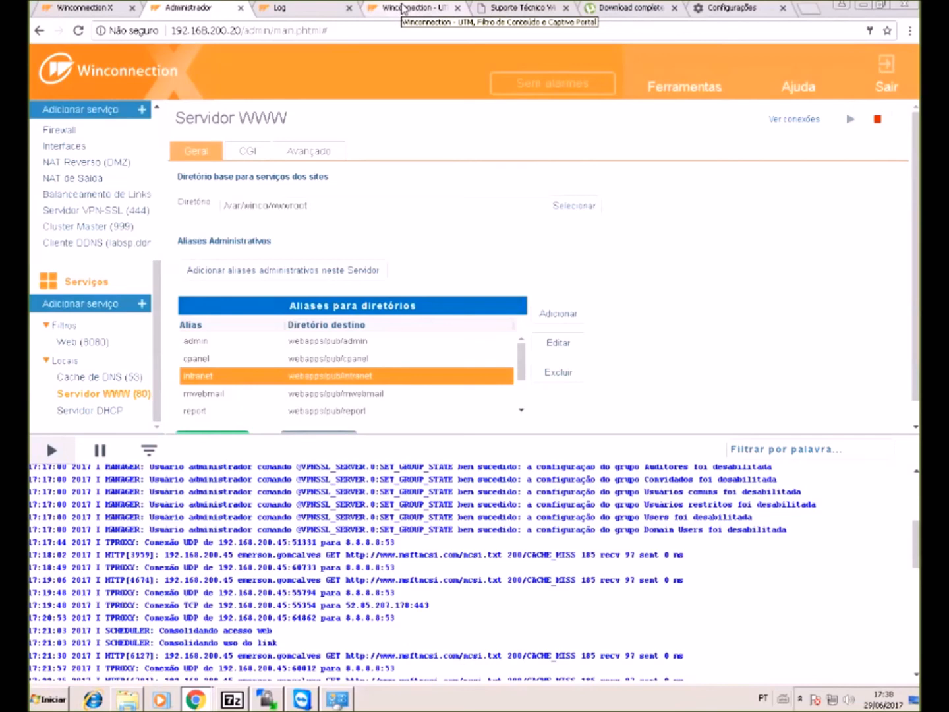
click(396, 10)
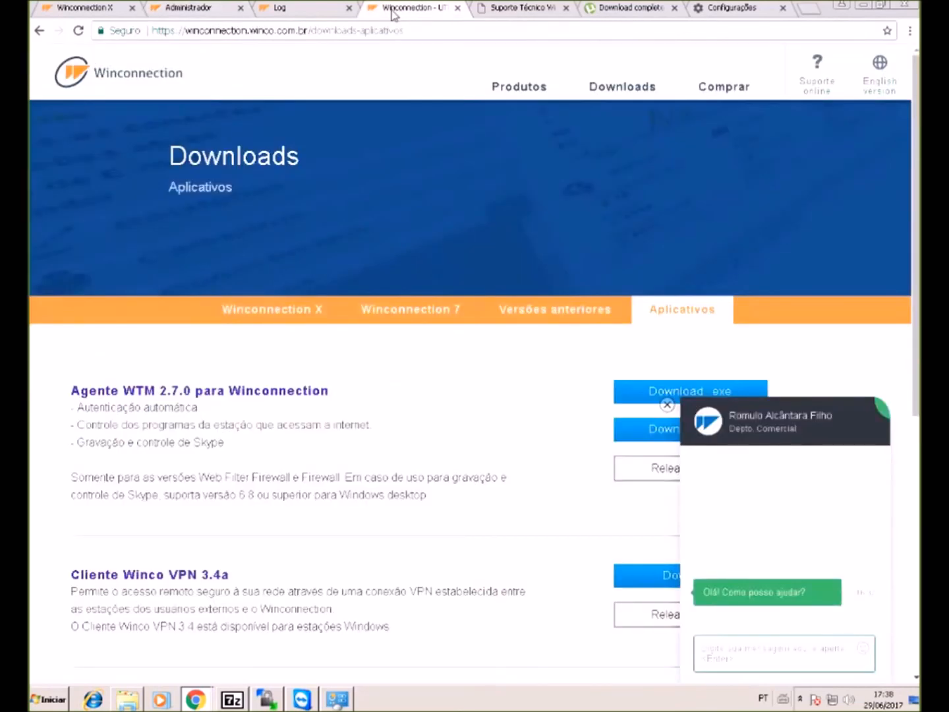
- Load 192.168.200.20 and enter Acessar Intranet to view the intranet home page
click(389, 29)
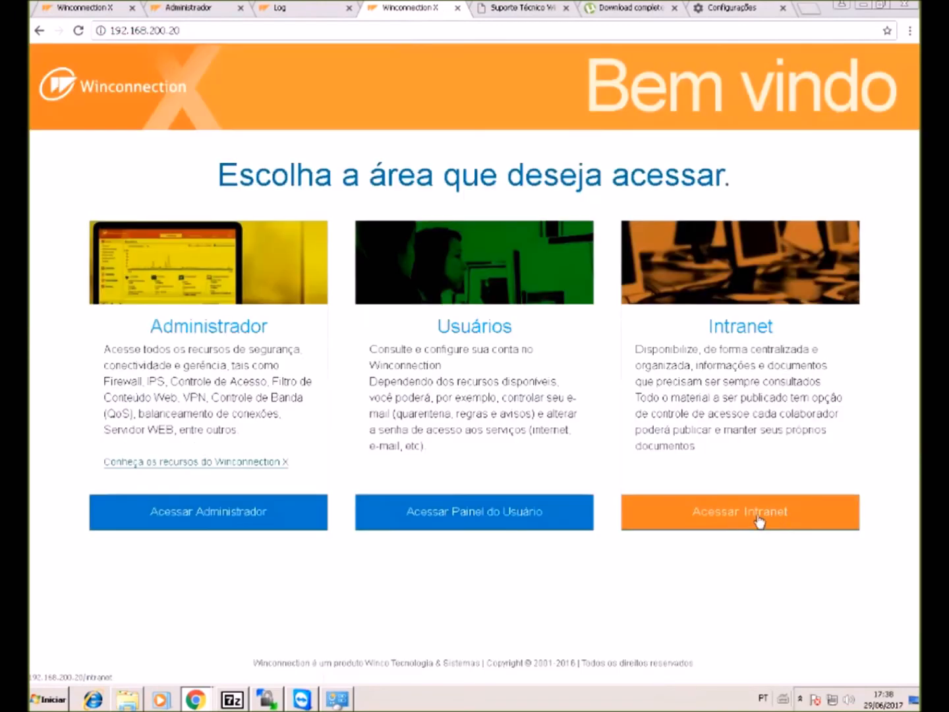
click(770, 519)
scroll(111, 449, down, 1)
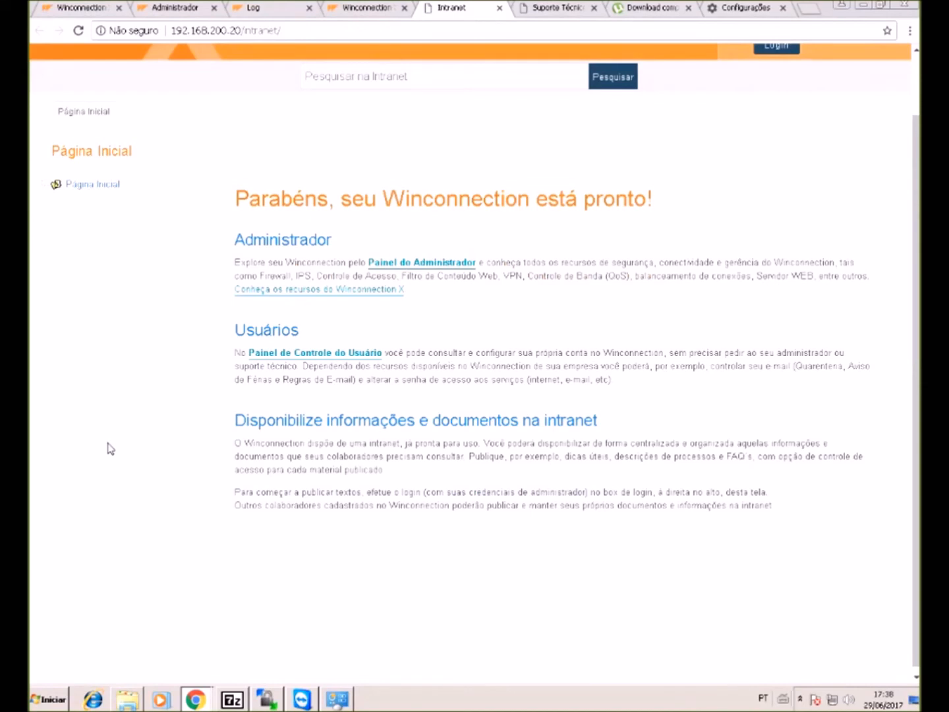
scroll(111, 448, down, 1)
scroll(251, 431, up, 1)
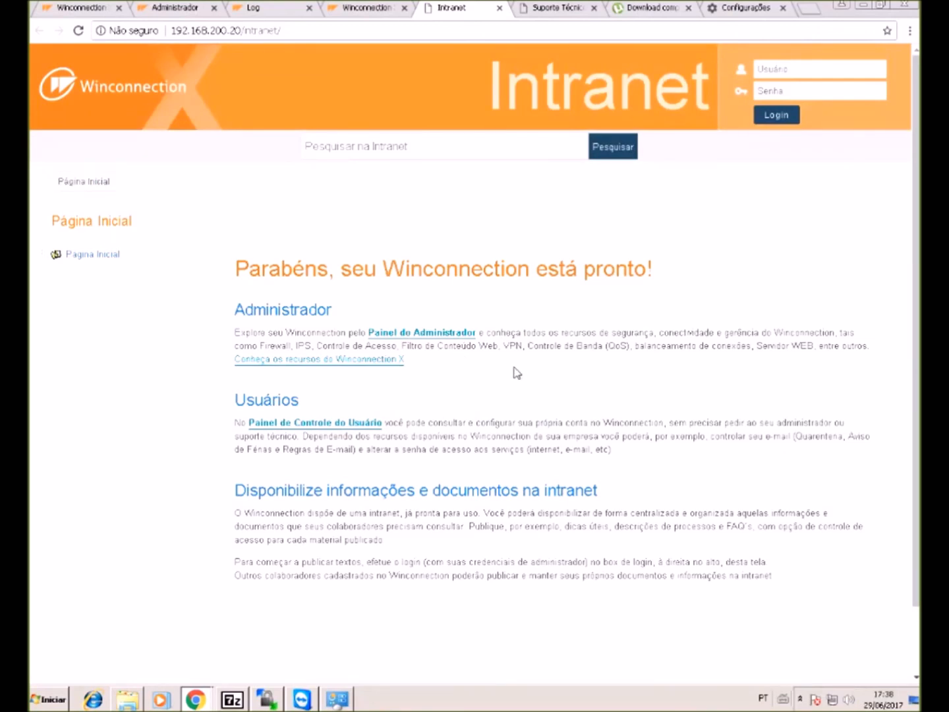
click(369, 9)
- In the Administrador tab, choose Ferramentas > Backup to reach the configuration backup page
click(188, 8)
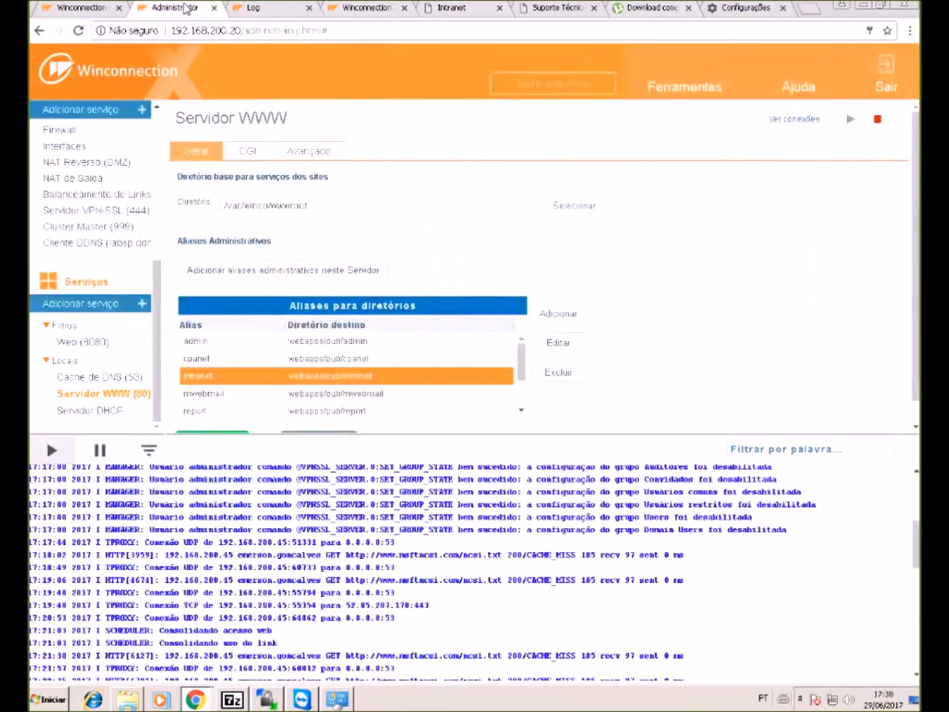
scroll(226, 286, down, 1)
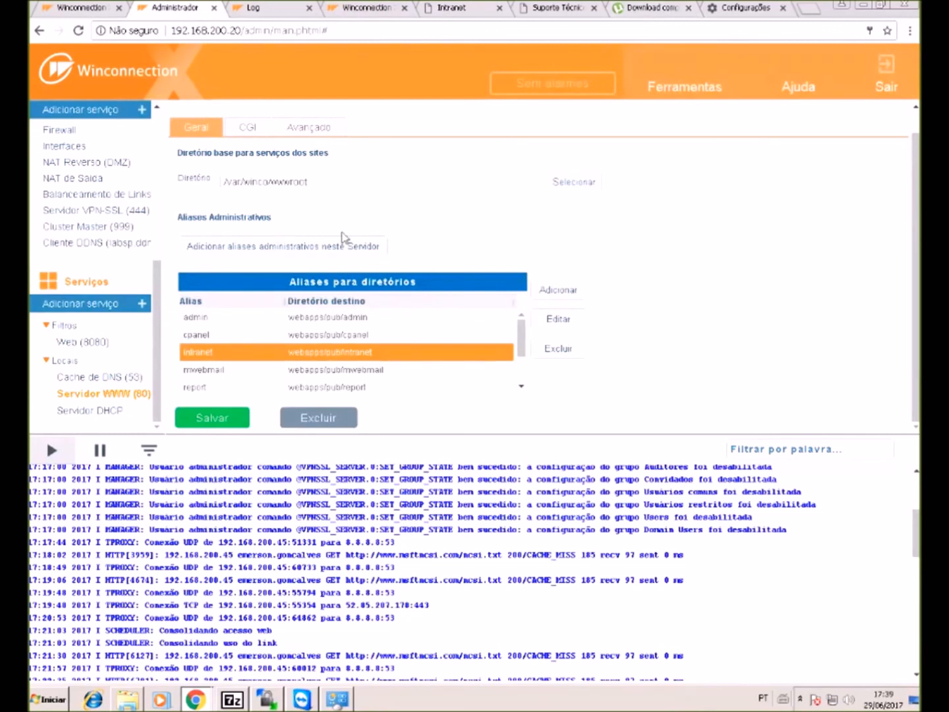
mouse_move(656, 89)
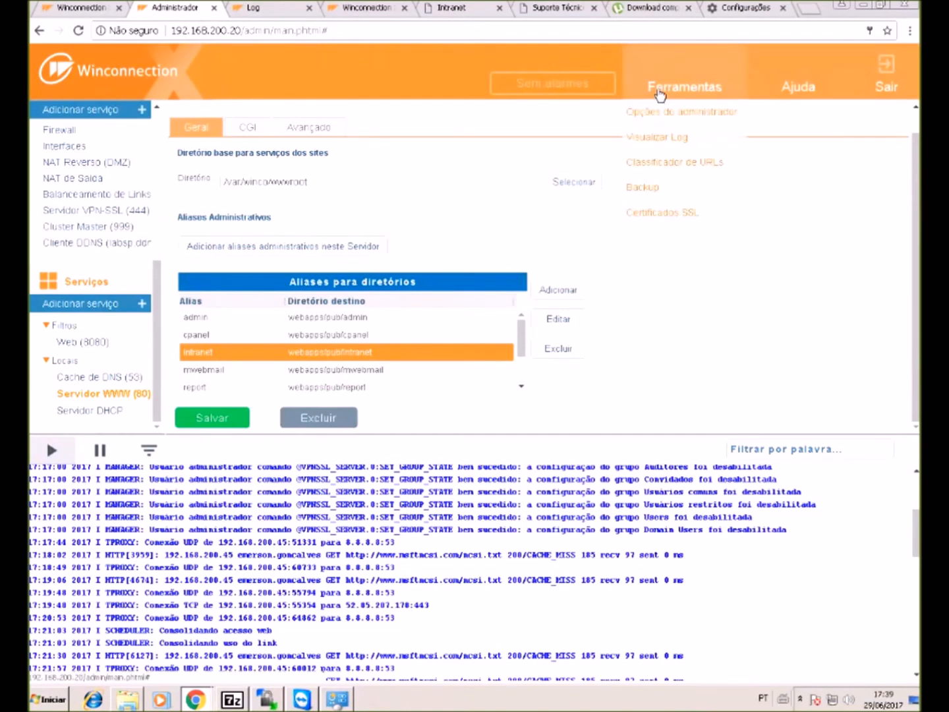
click(638, 190)
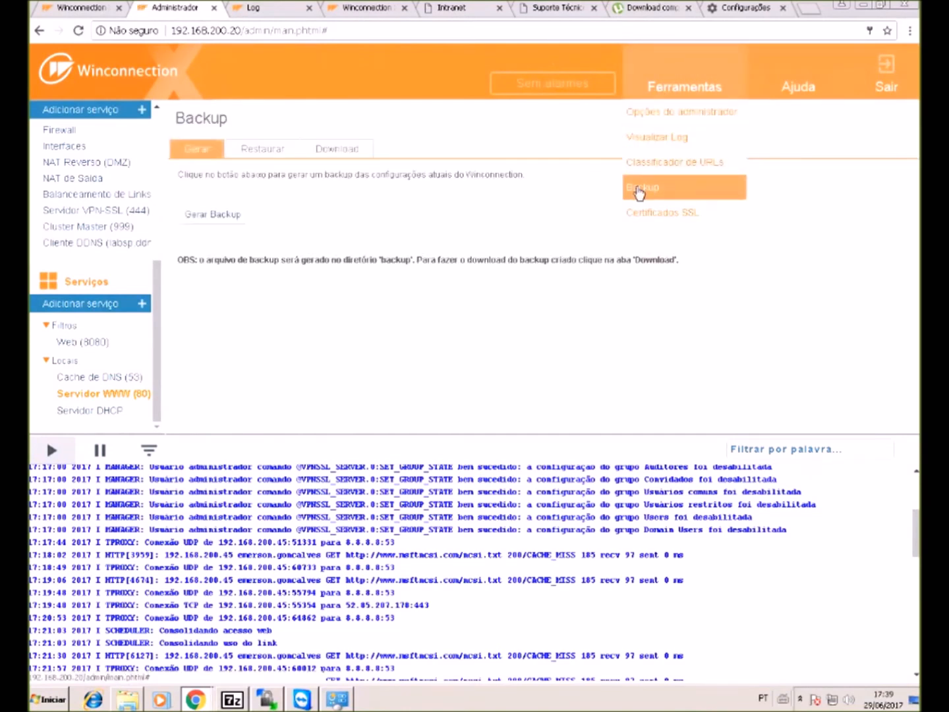
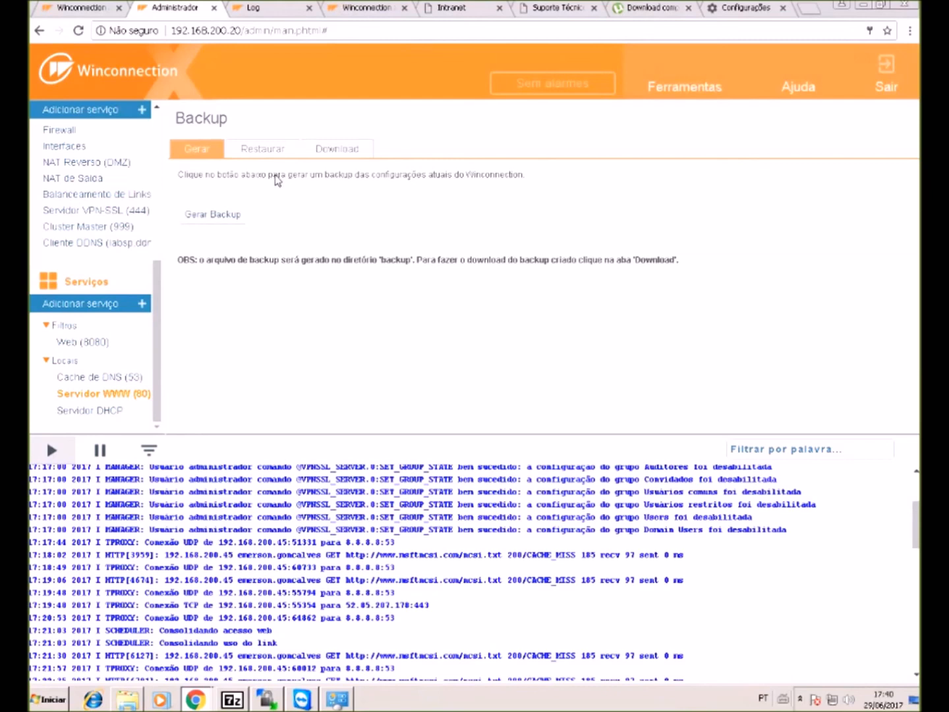
- Look over the Restaurar form and the server's saved backup list without restoring anything
click(262, 150)
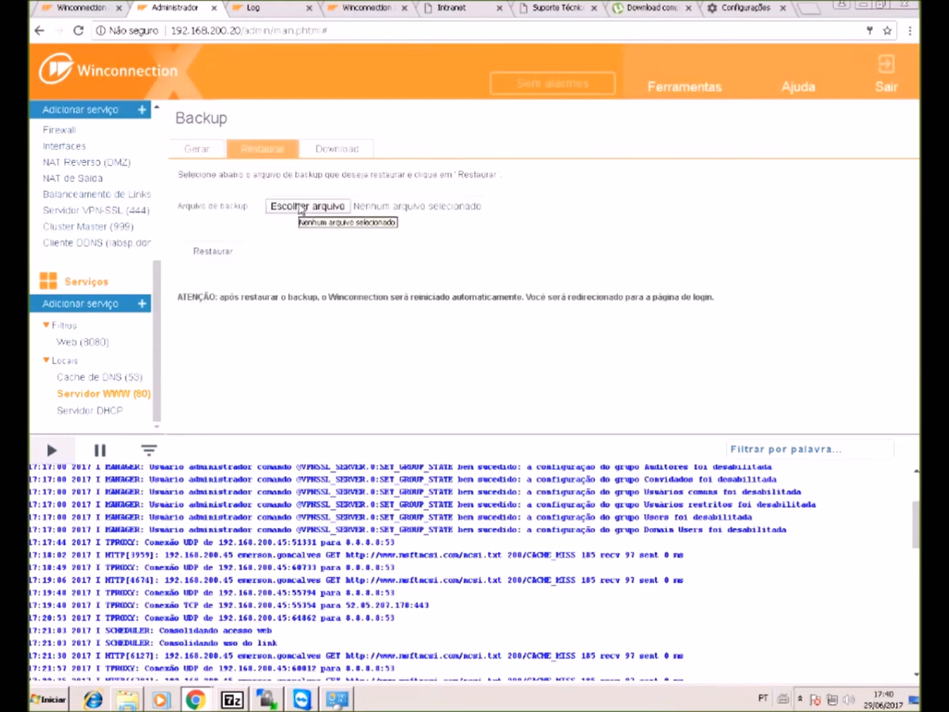
click(301, 207)
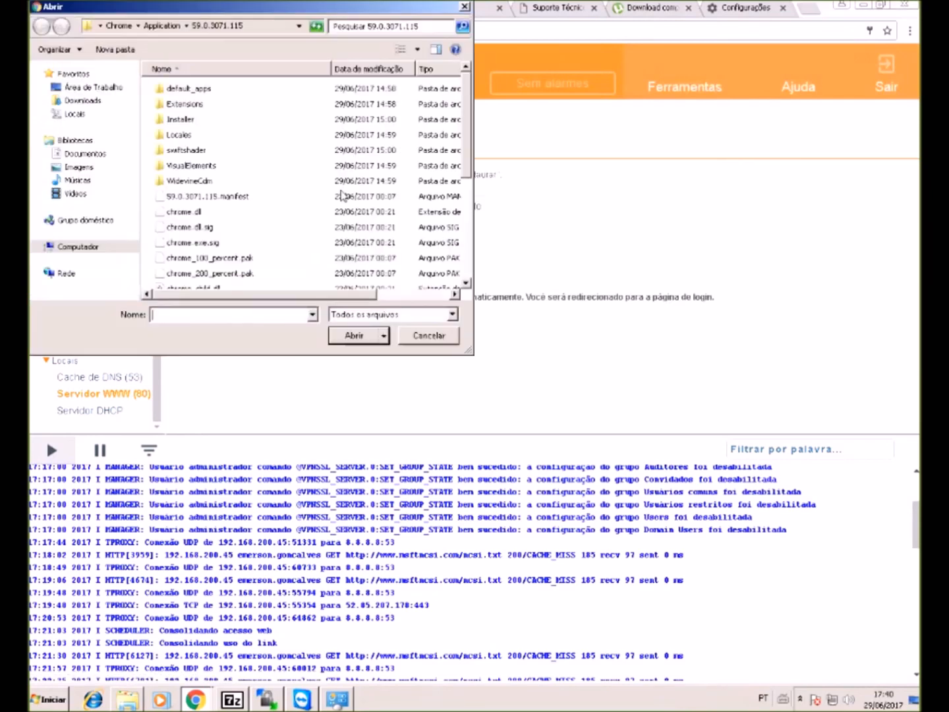
click(268, 26)
click(465, 6)
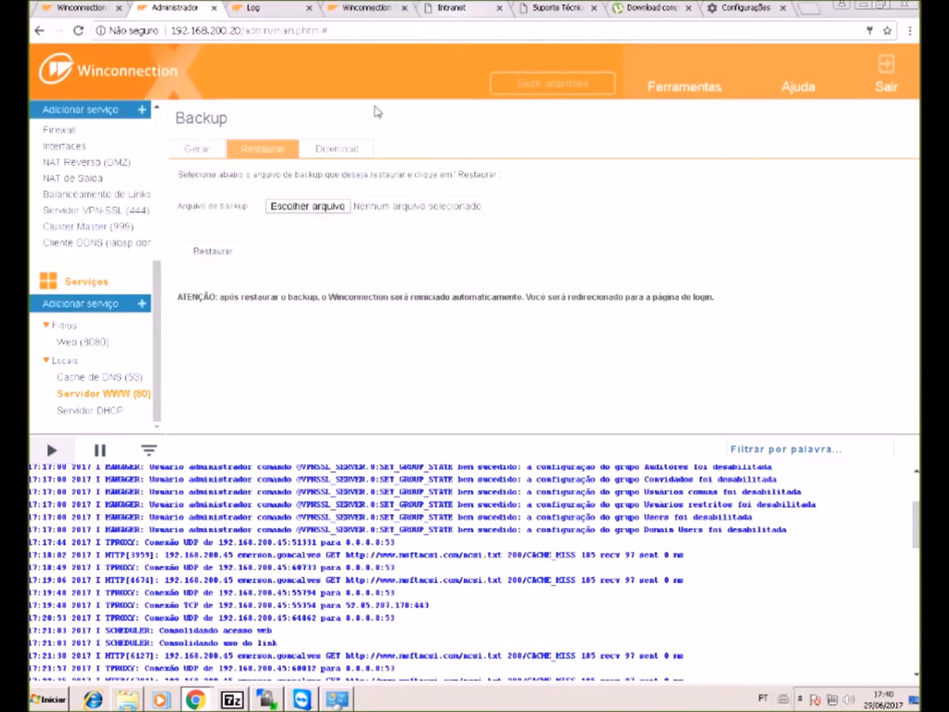
click(339, 149)
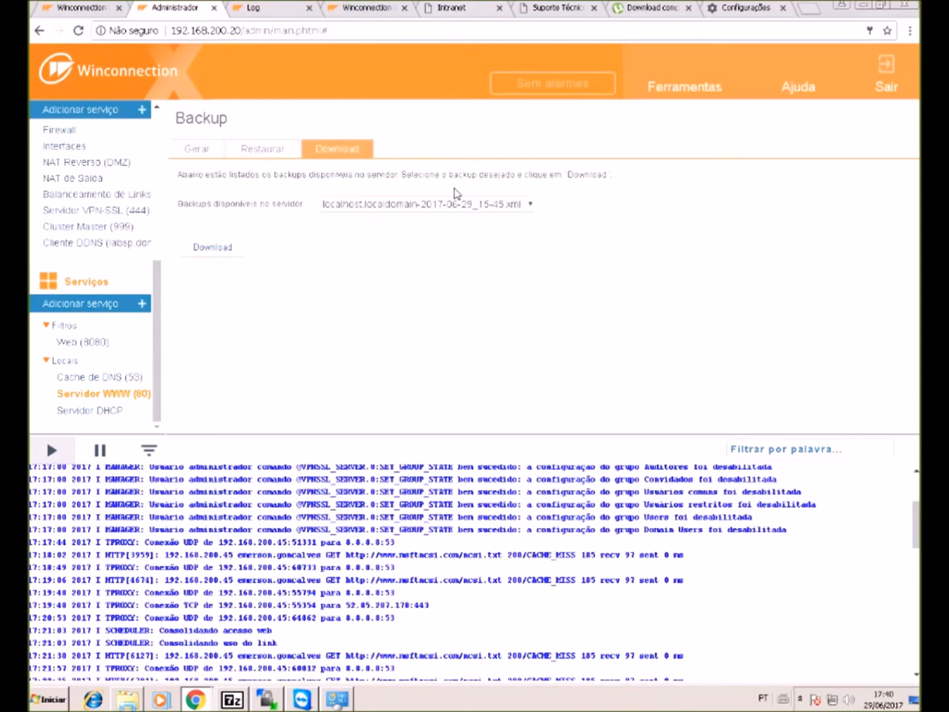
click(422, 205)
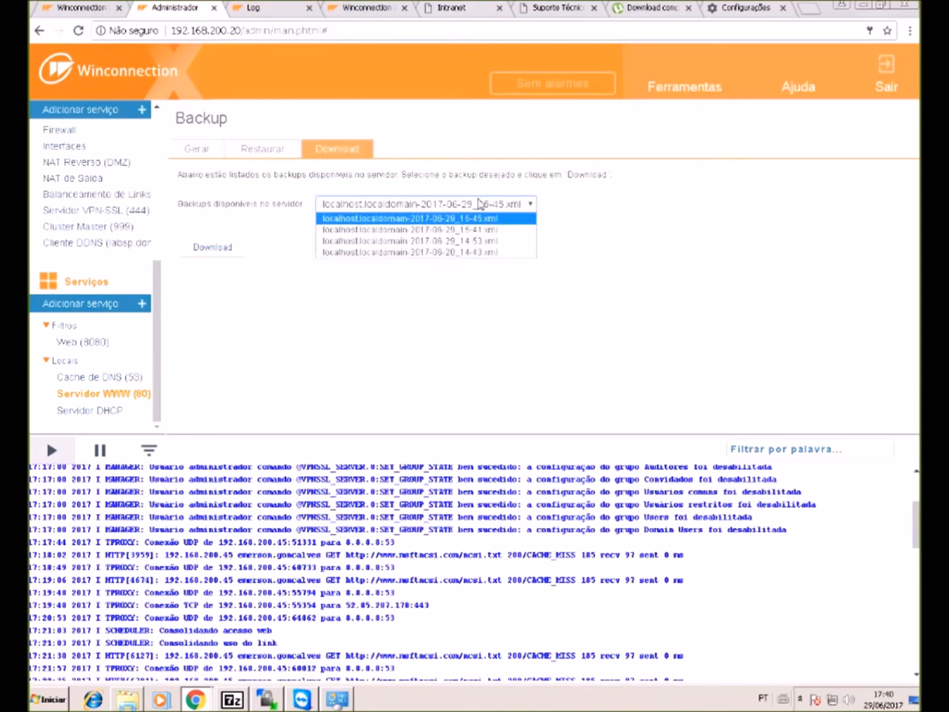
click(273, 153)
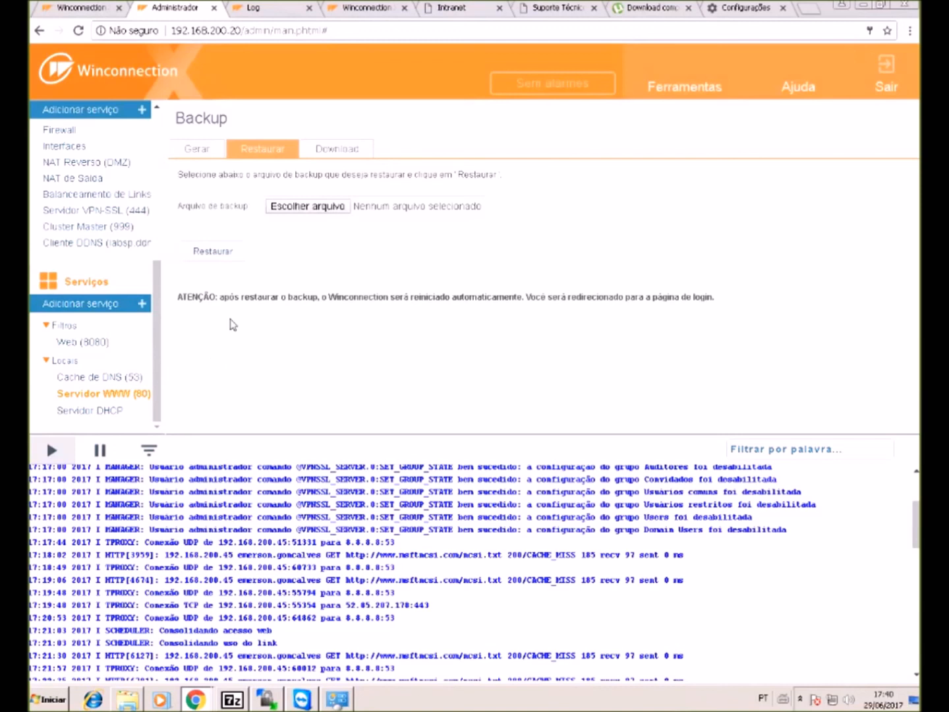
- Download localhost.localdomain-2017-06-29_15-45.xml from the Download tab's backup list
click(348, 152)
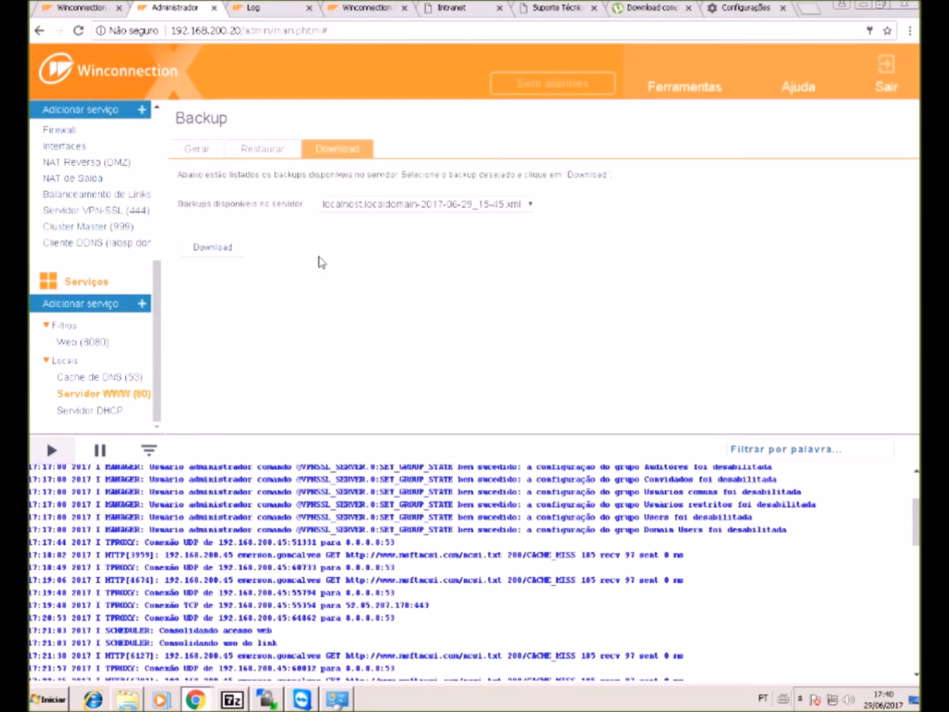
click(387, 206)
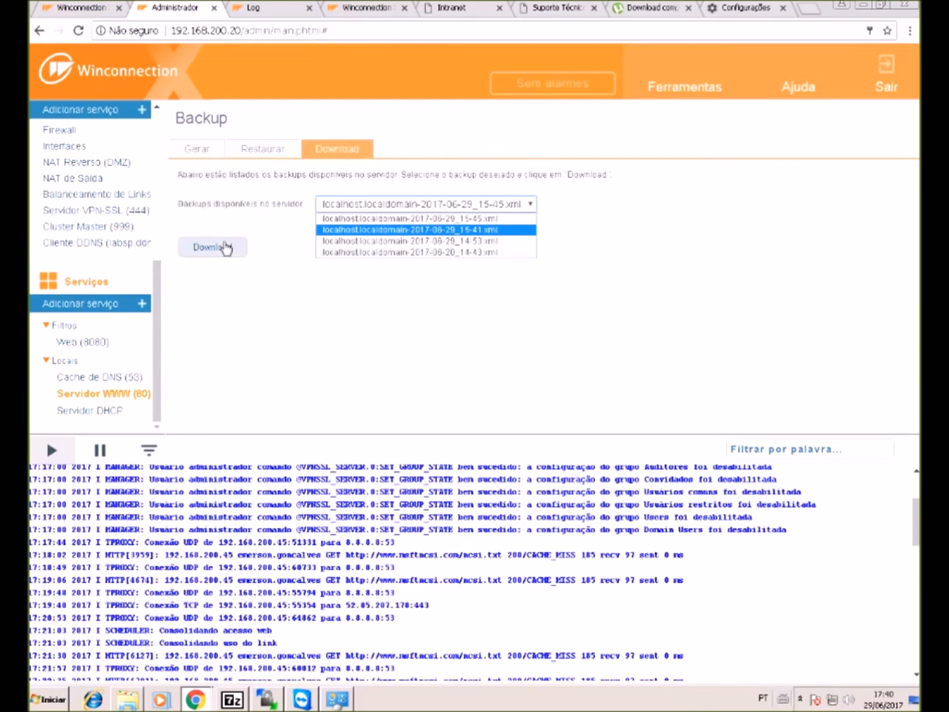
click(390, 203)
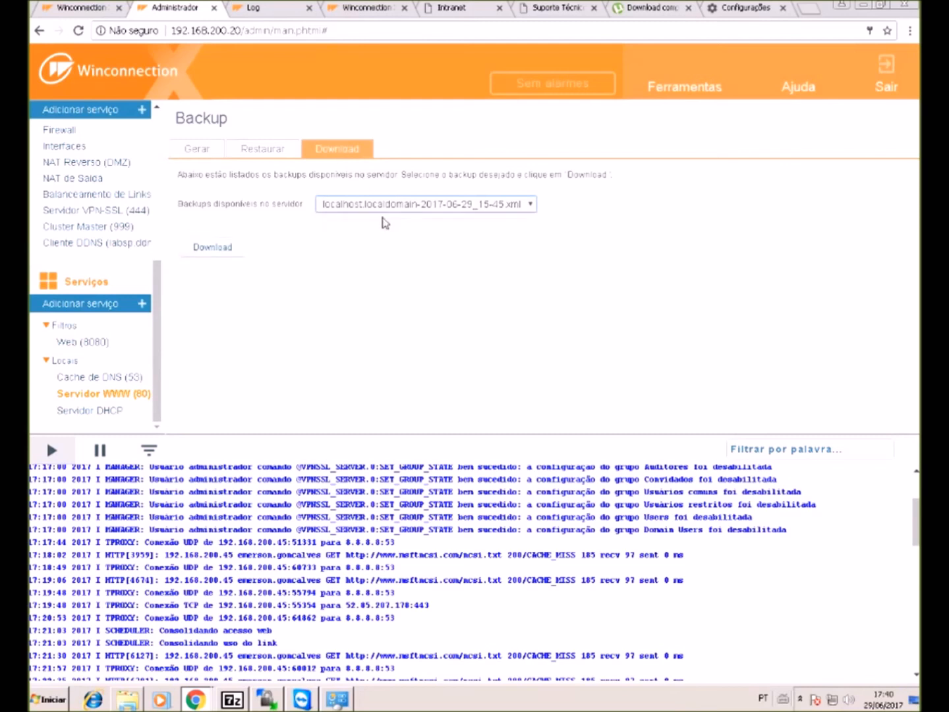
click(202, 253)
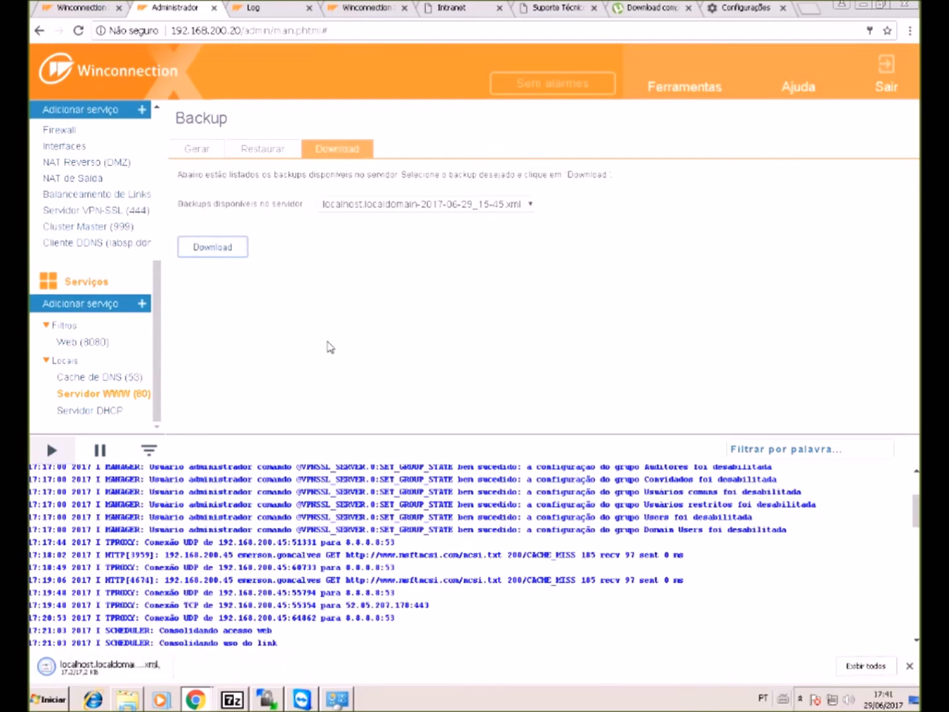
- Choose localhost.localdomain-2017-06-29_15-45 from Downloads as the backup file to restore
click(247, 146)
click(294, 209)
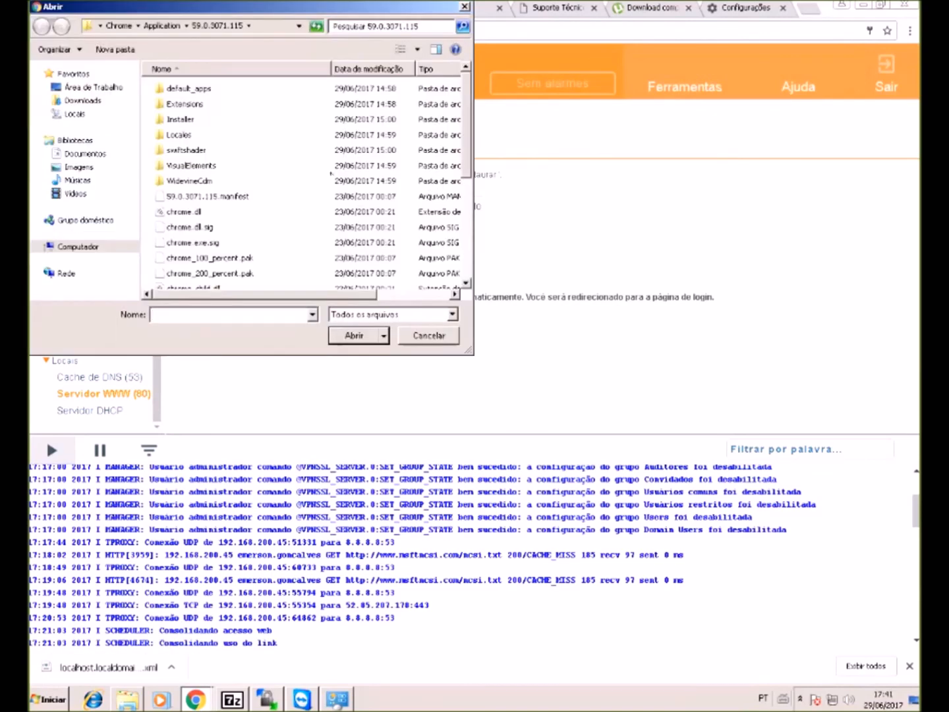
click(73, 100)
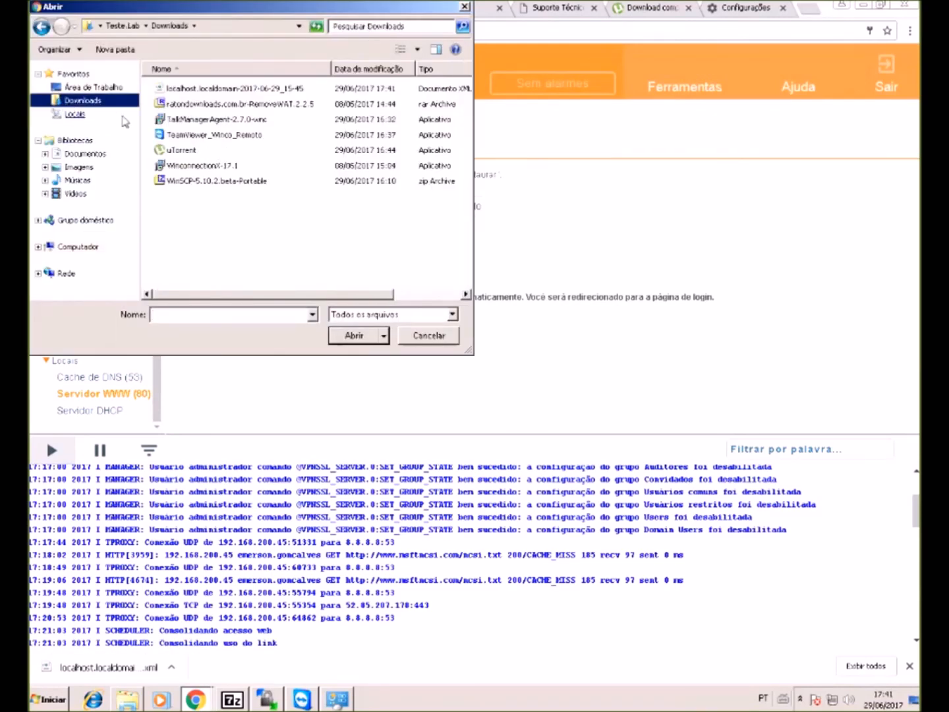
click(206, 95)
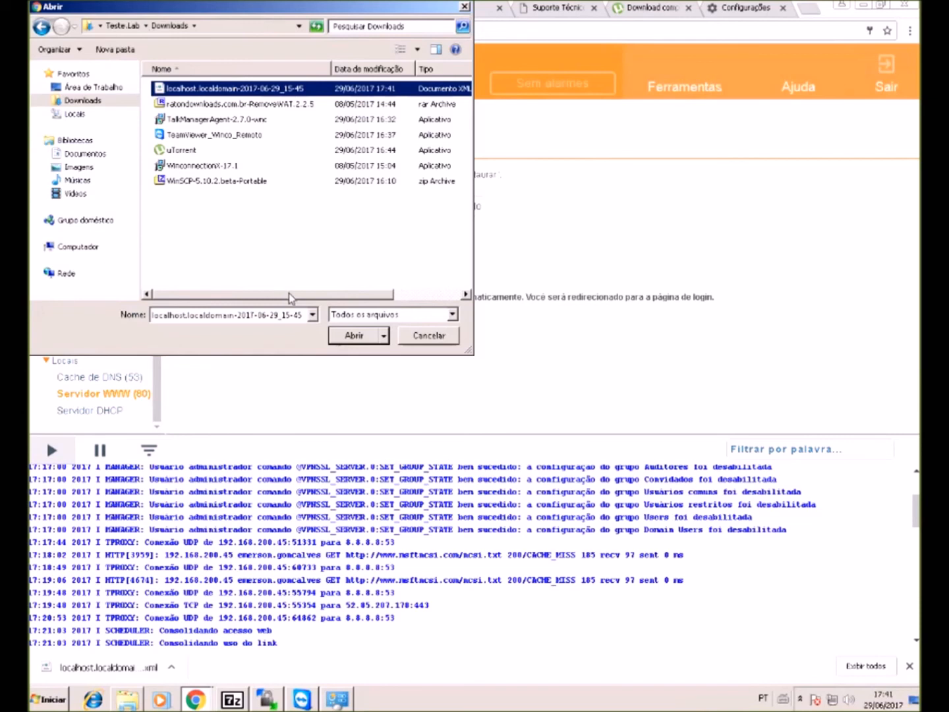
click(349, 338)
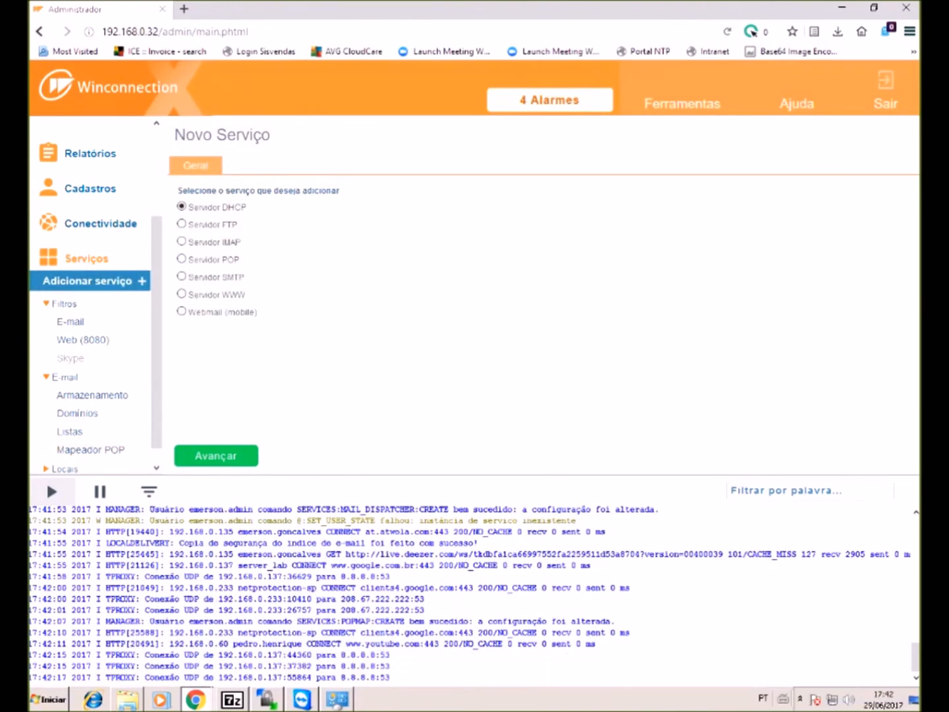
- Add the SMTP (25), POP (110) and IMAP (143) server services, then view the e-mail filter's Anti-SPAM tab
click(182, 276)
click(244, 456)
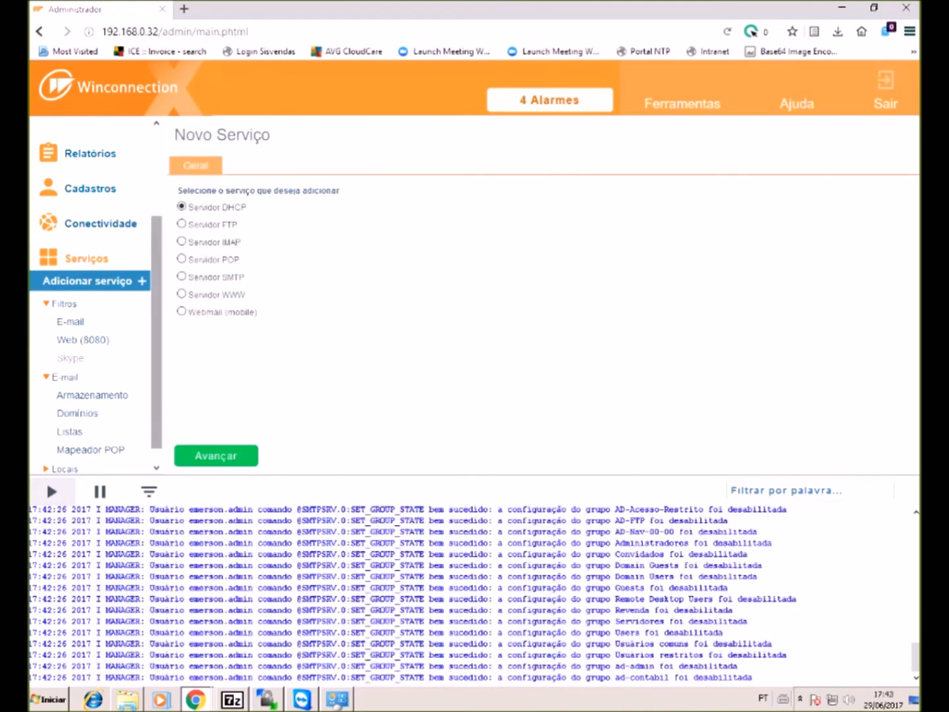
click(181, 259)
click(216, 456)
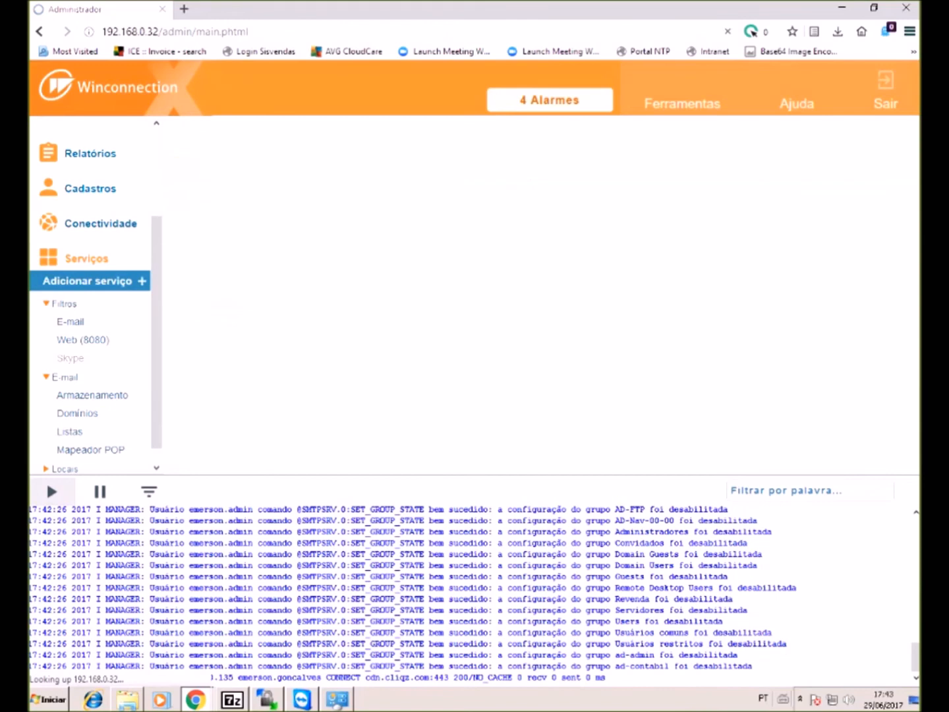
click(88, 280)
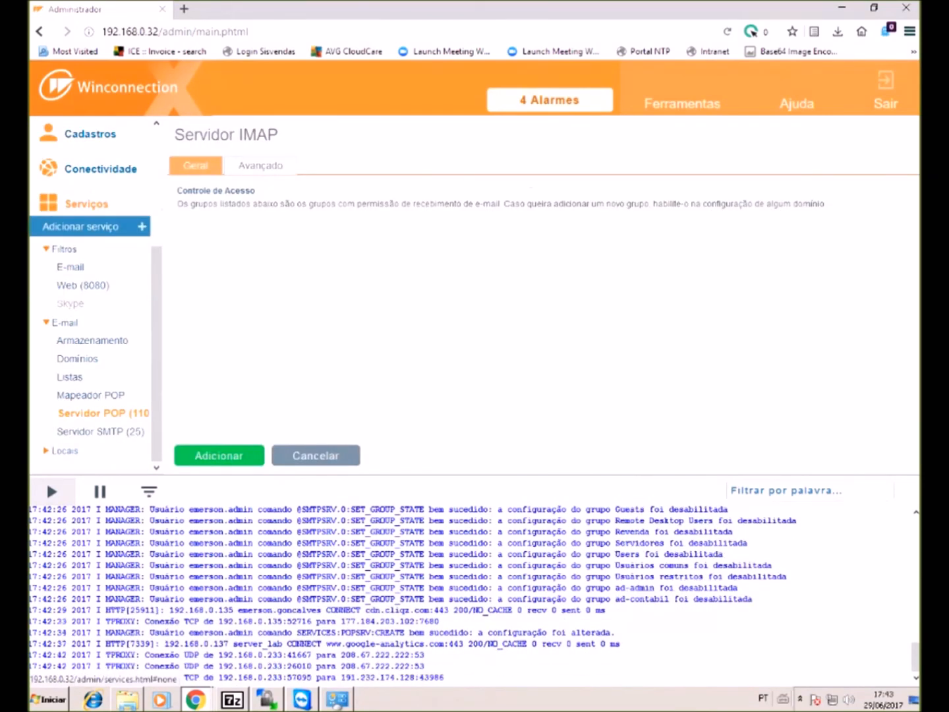
click(217, 456)
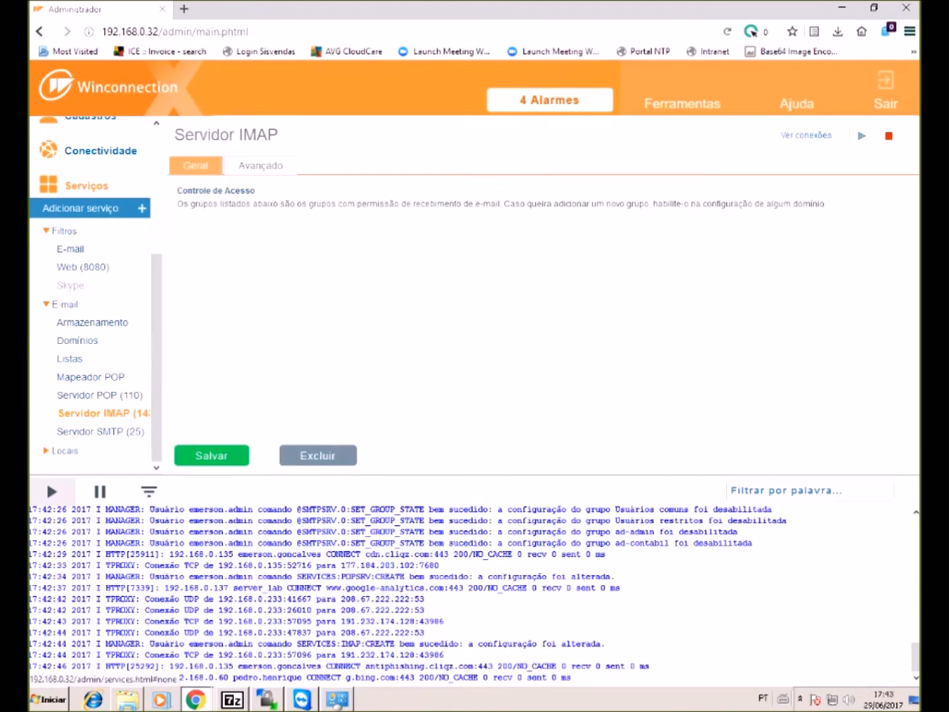
click(72, 249)
click(279, 165)
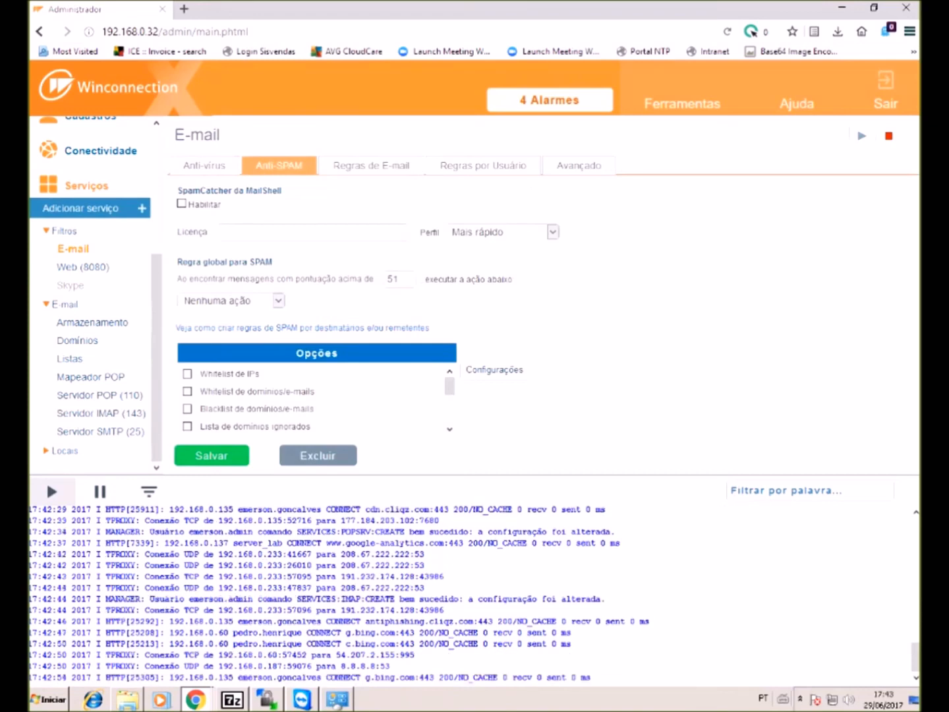
- Open the Regras de E-mail tab to start a new rule named Minha Regra
click(371, 165)
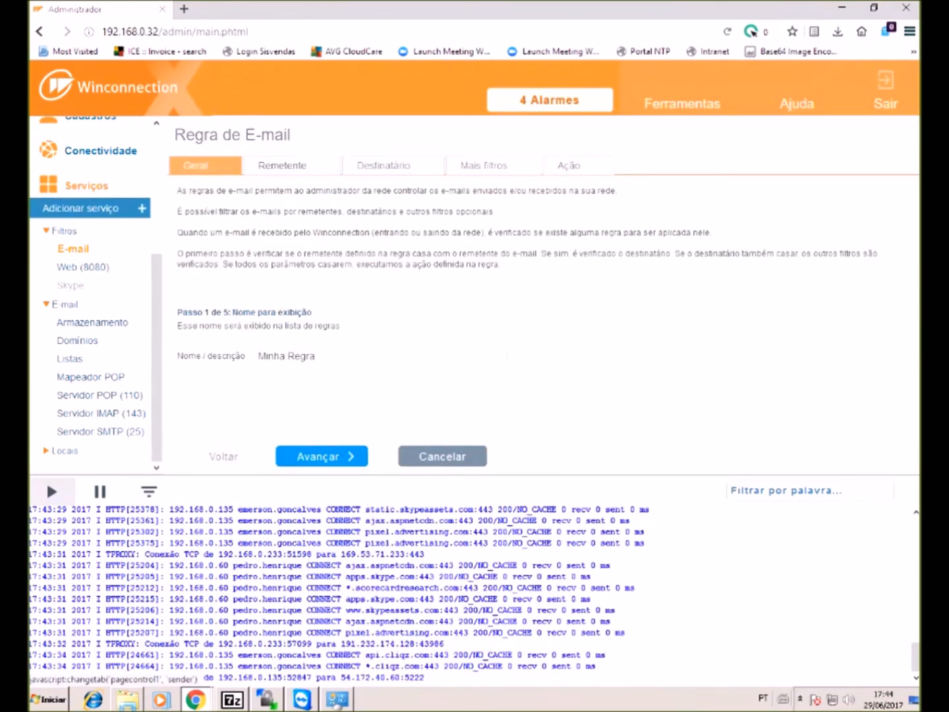
- Set the rule to 'A lista de remetentes abaixo' and 'A lista de destinatários abaixo', then reach Mais filtros
click(282, 165)
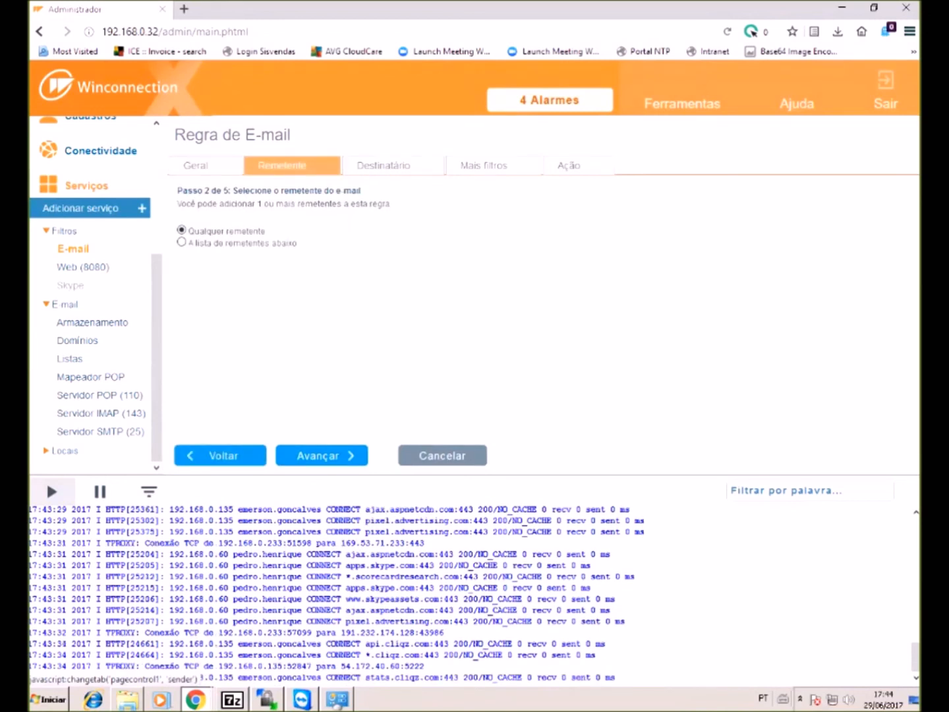
click(182, 242)
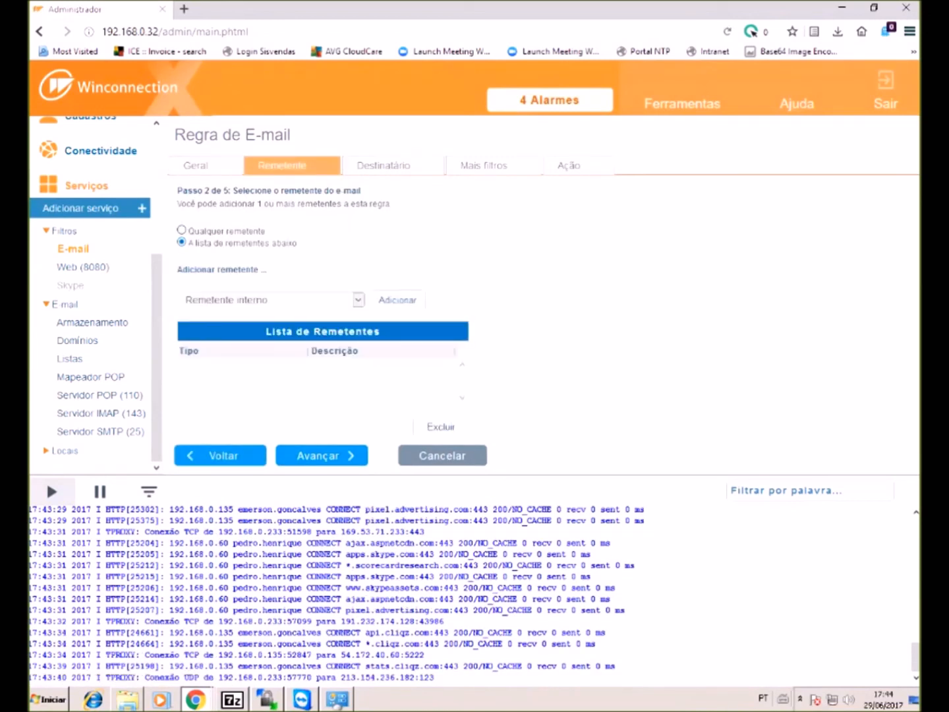
click(358, 300)
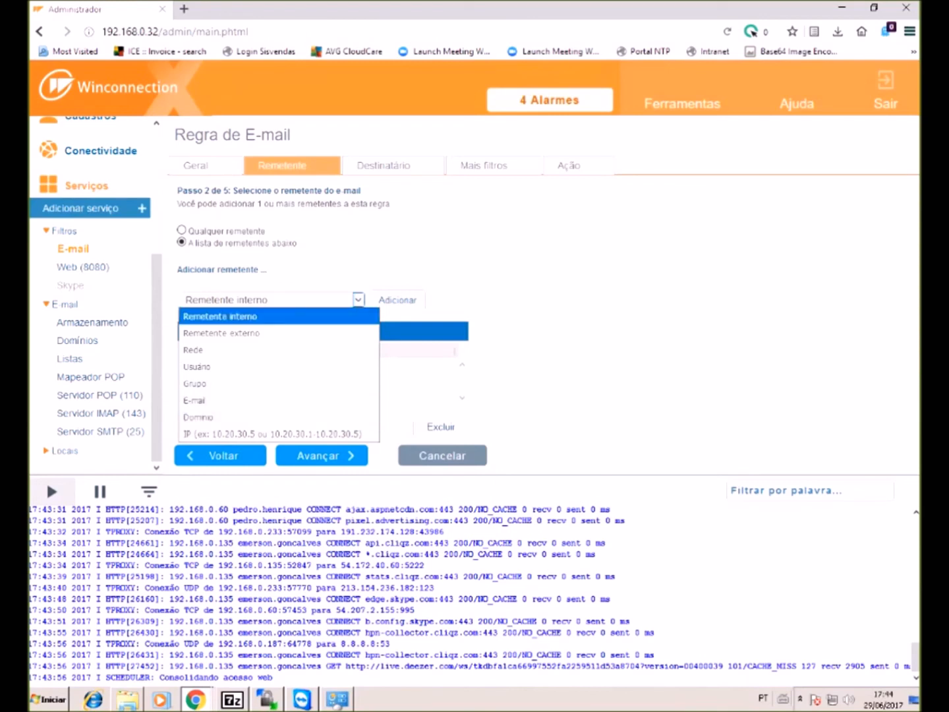
click(384, 166)
click(181, 242)
click(282, 299)
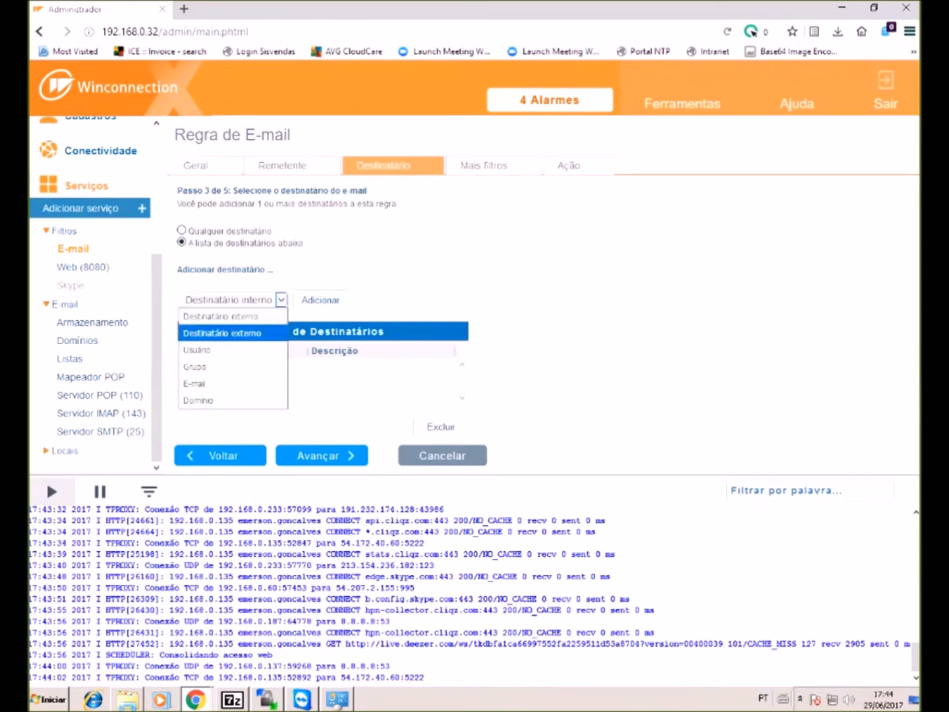
click(484, 165)
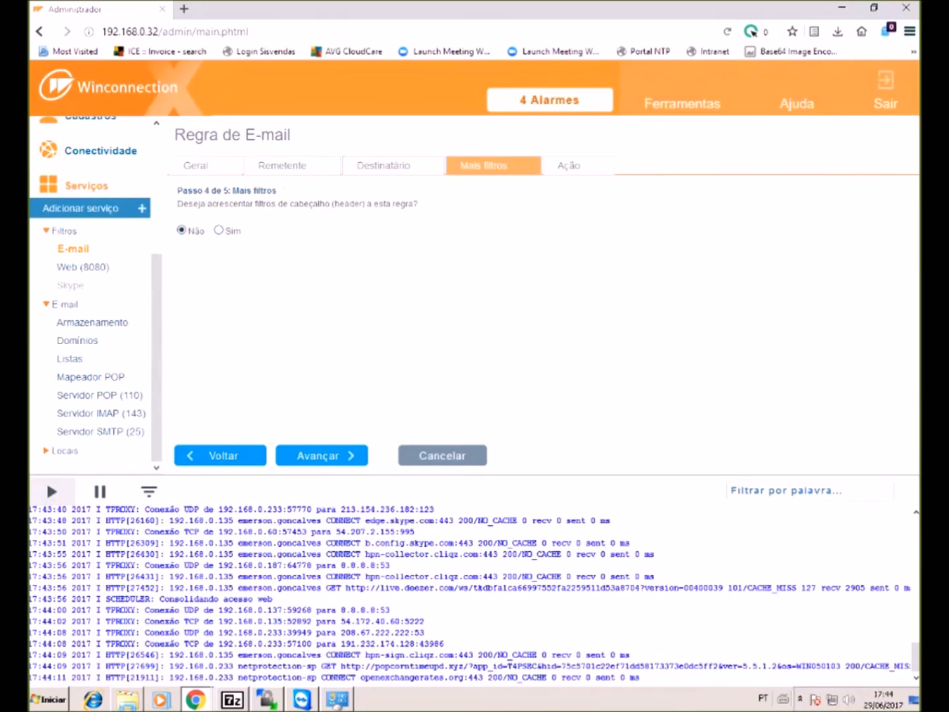
- Turn on header filtering and add a De (From) 'tem toda(s) a(s) palavra(s)' criterion for a sender address
click(219, 230)
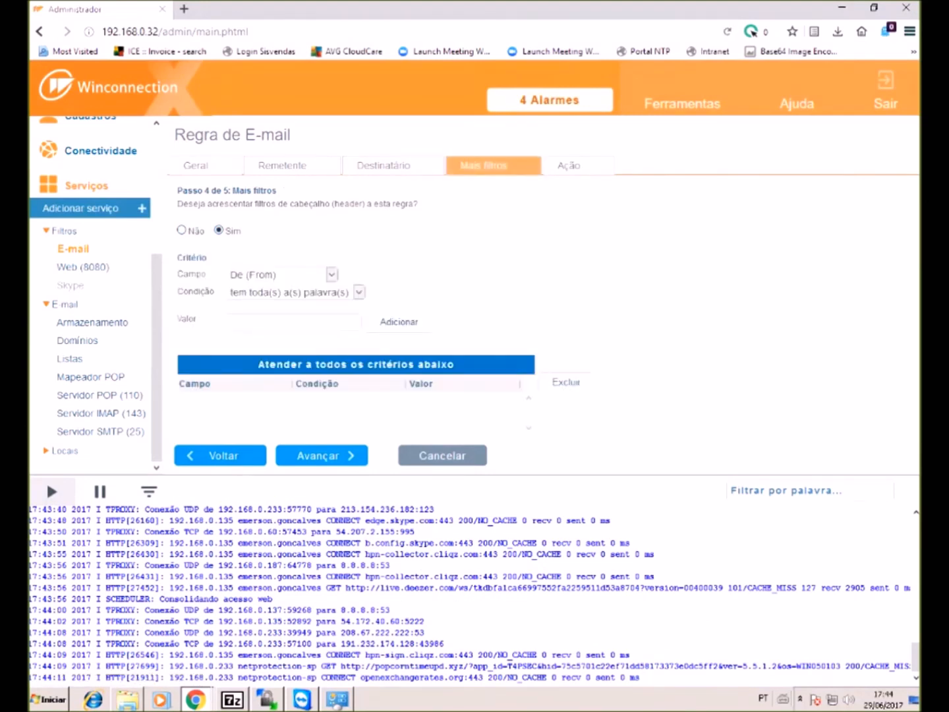
click(332, 274)
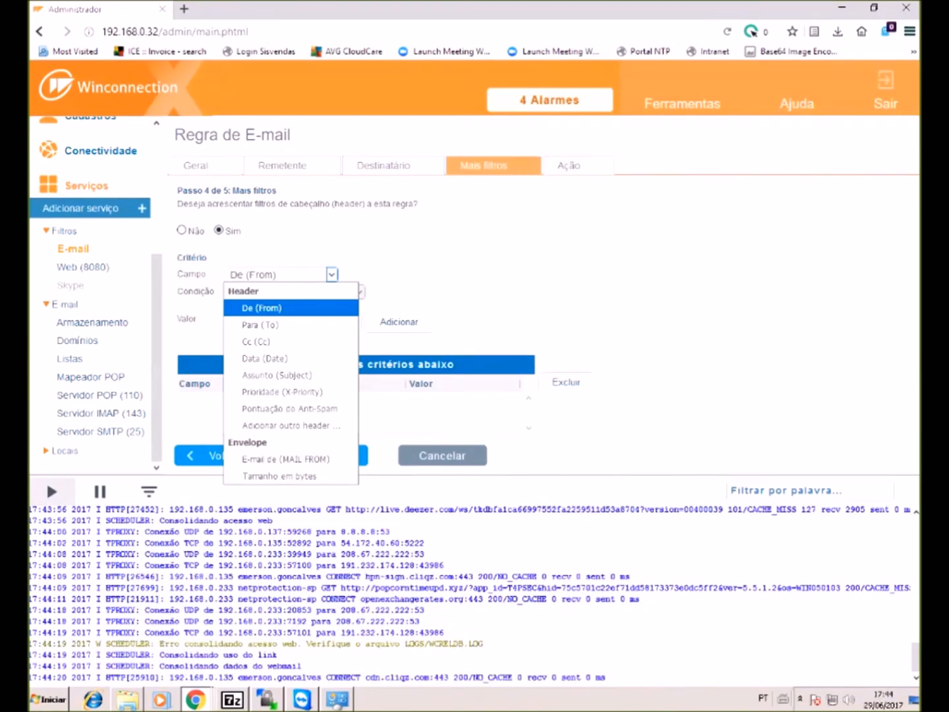
click(261, 308)
click(293, 321)
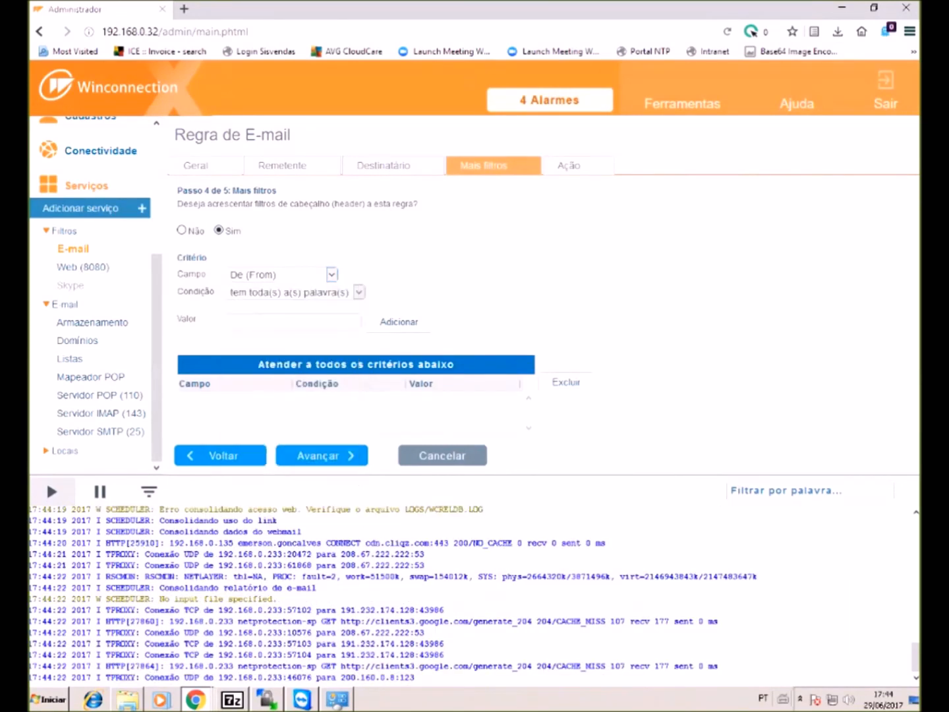
text(fulano@)
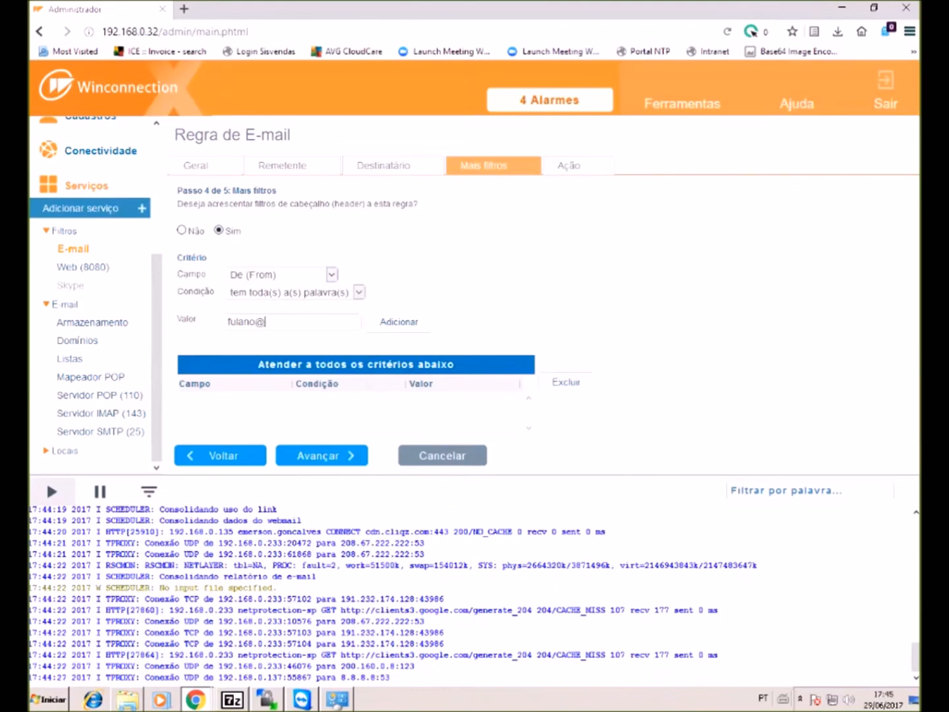
text(teste.com)
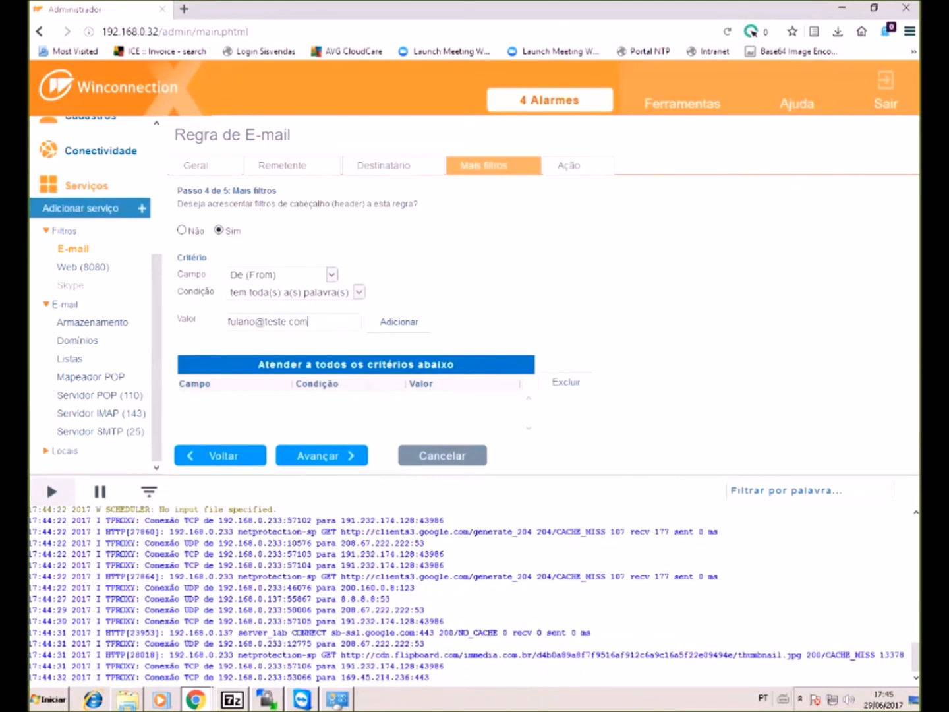
click(399, 323)
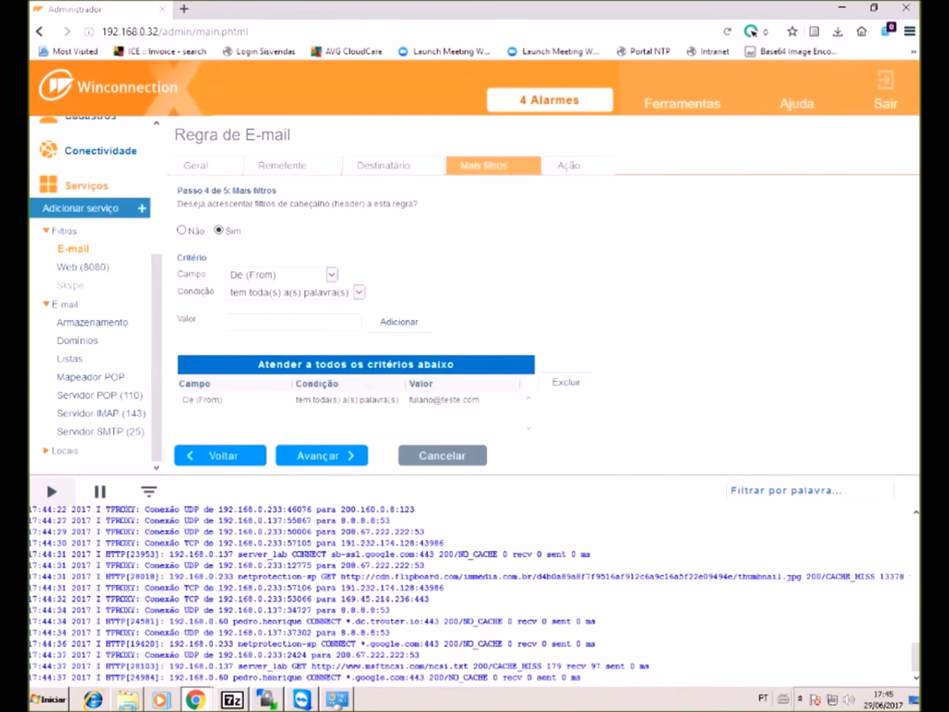
click(358, 291)
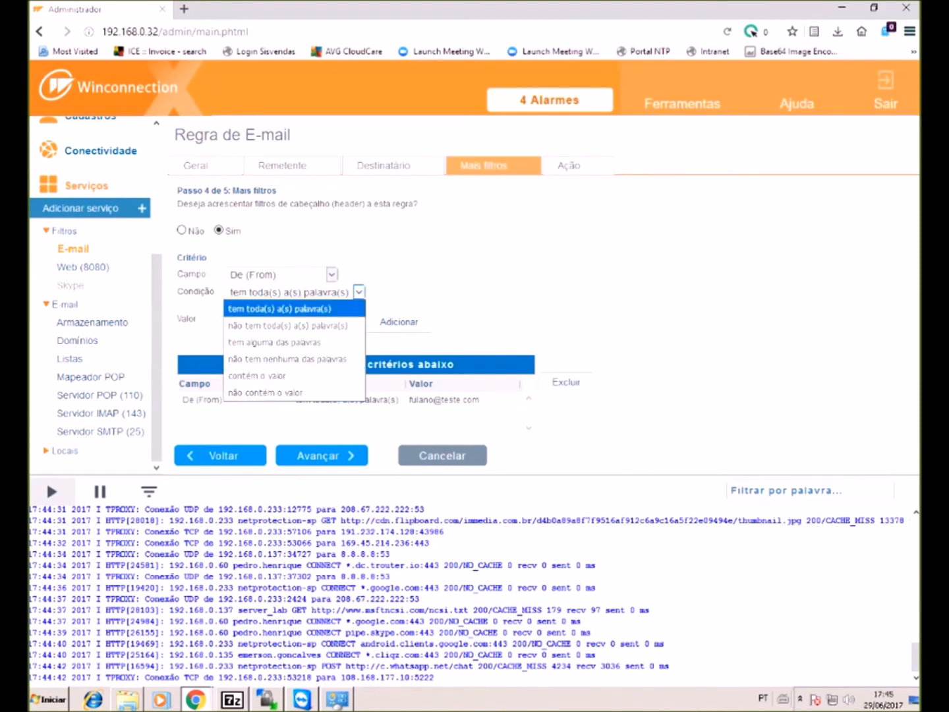
click(385, 695)
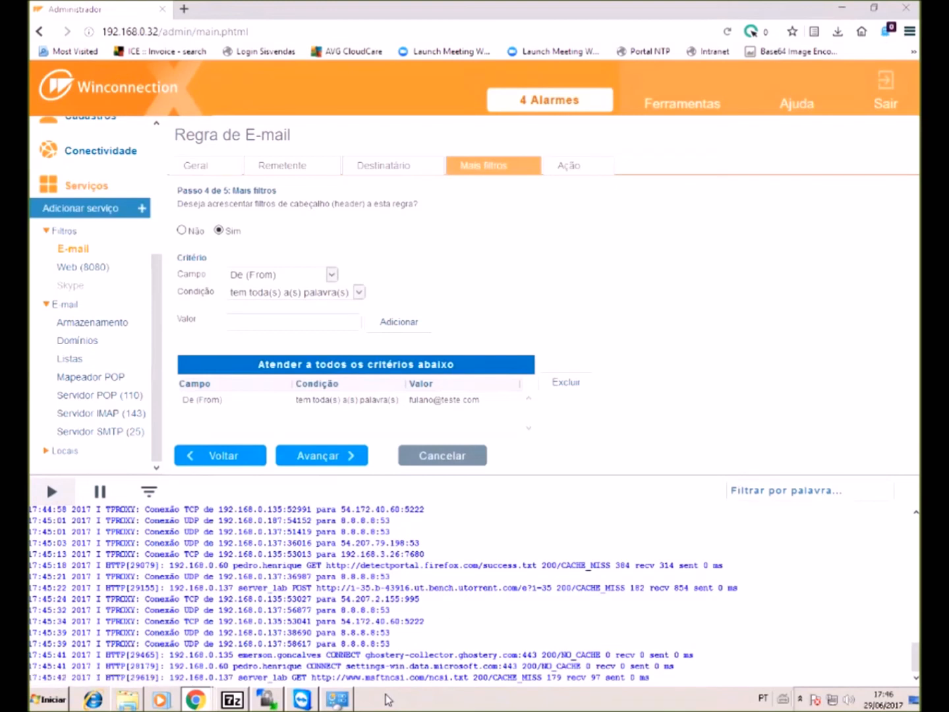
- Browse the Campo options while keeping De (From), then advance to the Ação step (5 of 5)
key(alt+Down)
key(Down)
key(Down)
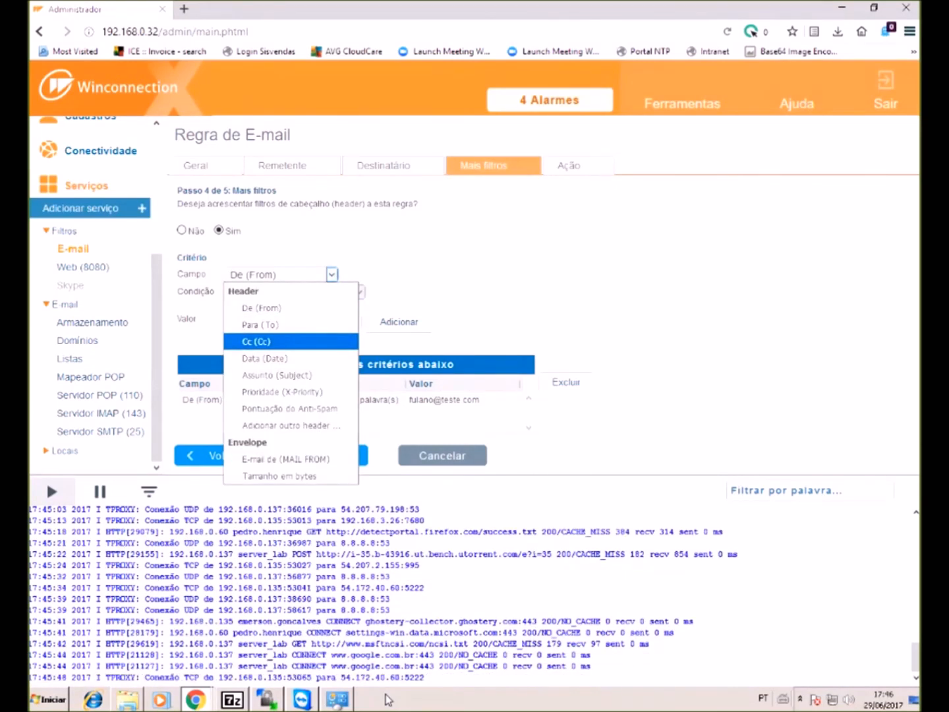
key(Down)
key(Down)
key(Up)
key(Down)
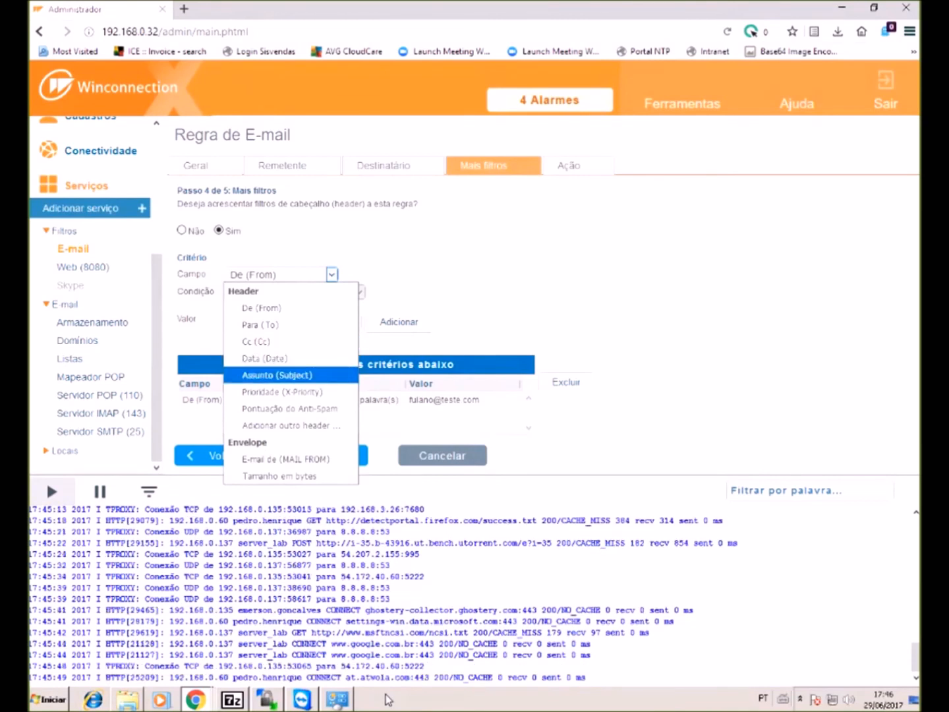
key(Down)
key(Down)
key(Up)
key(Up)
key(Down)
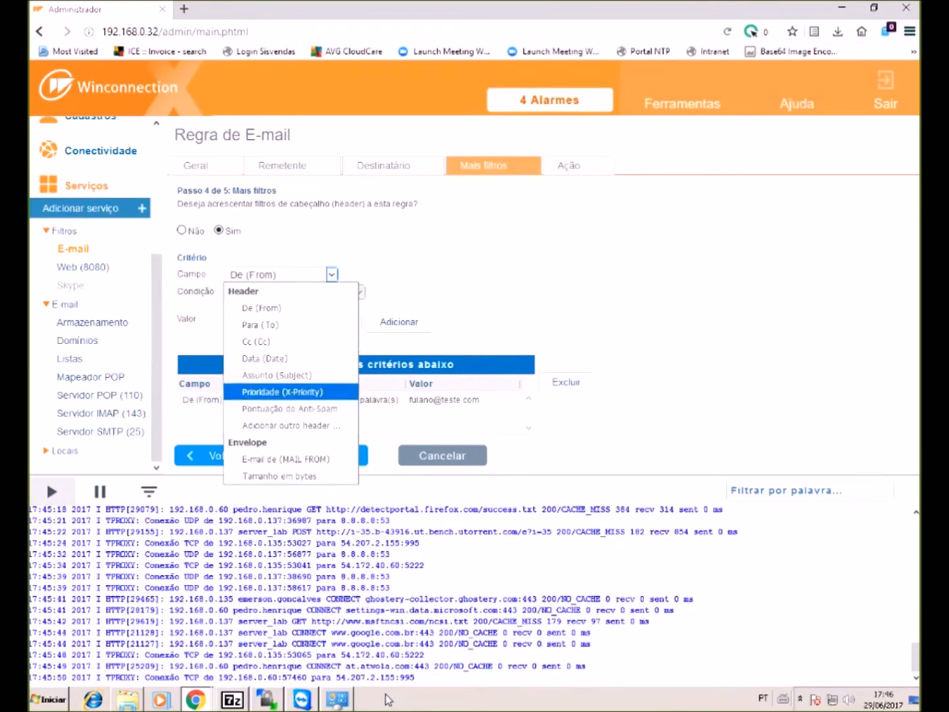
key(Down)
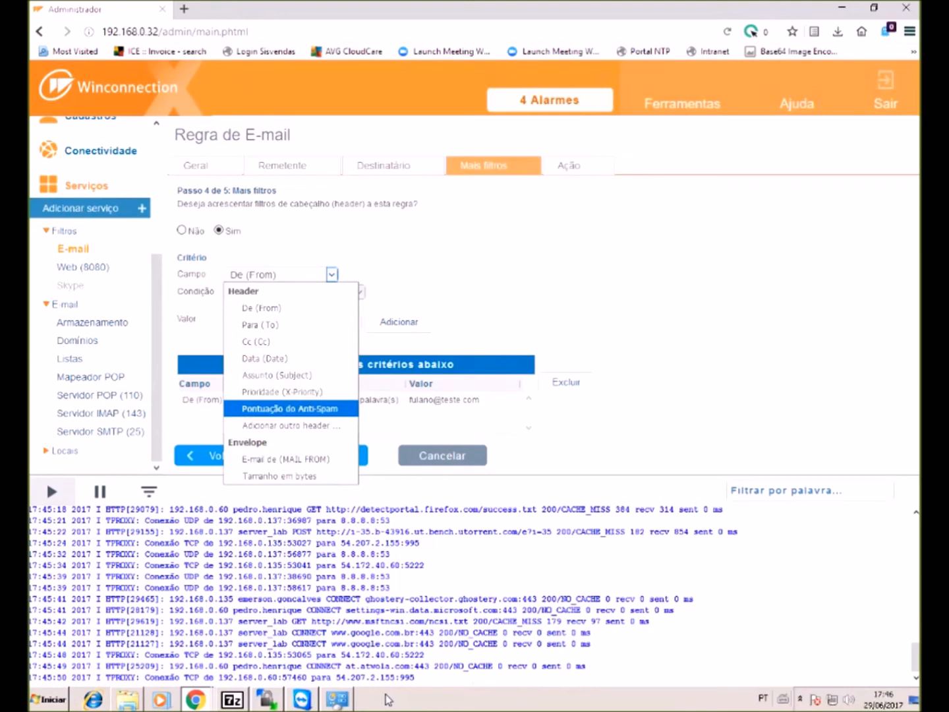
key(Down)
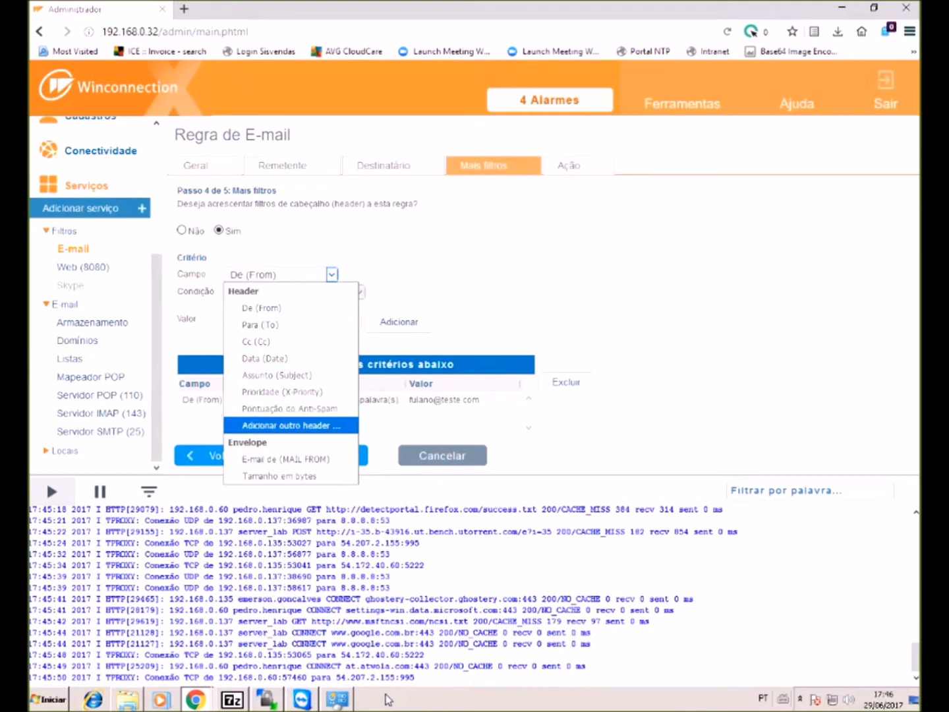
key(Down)
key(Down)
key(Up)
key(Down)
key(Up)
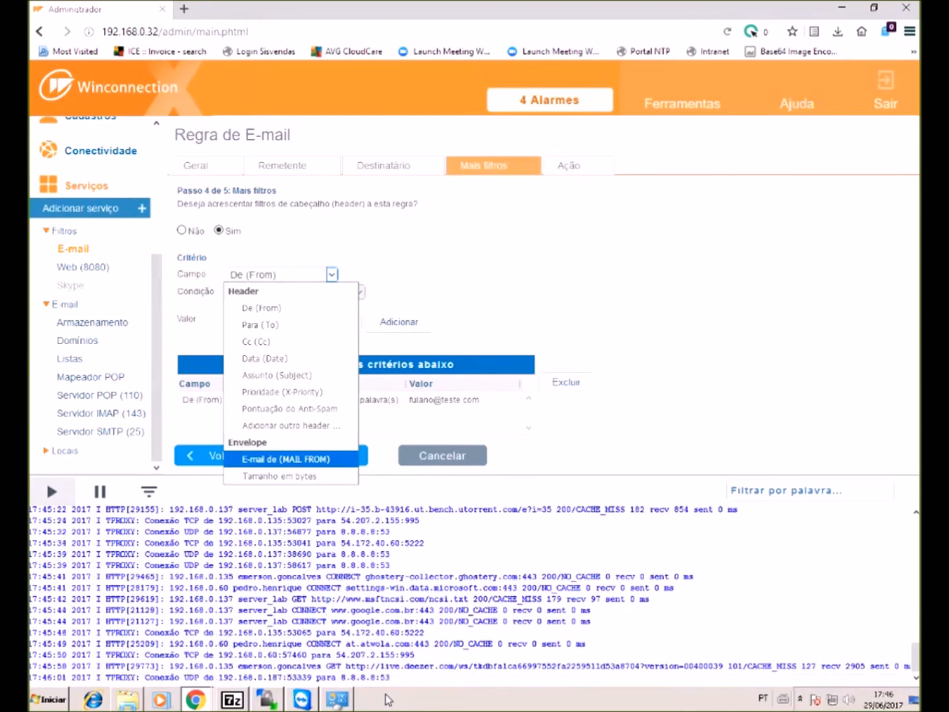
key(Down)
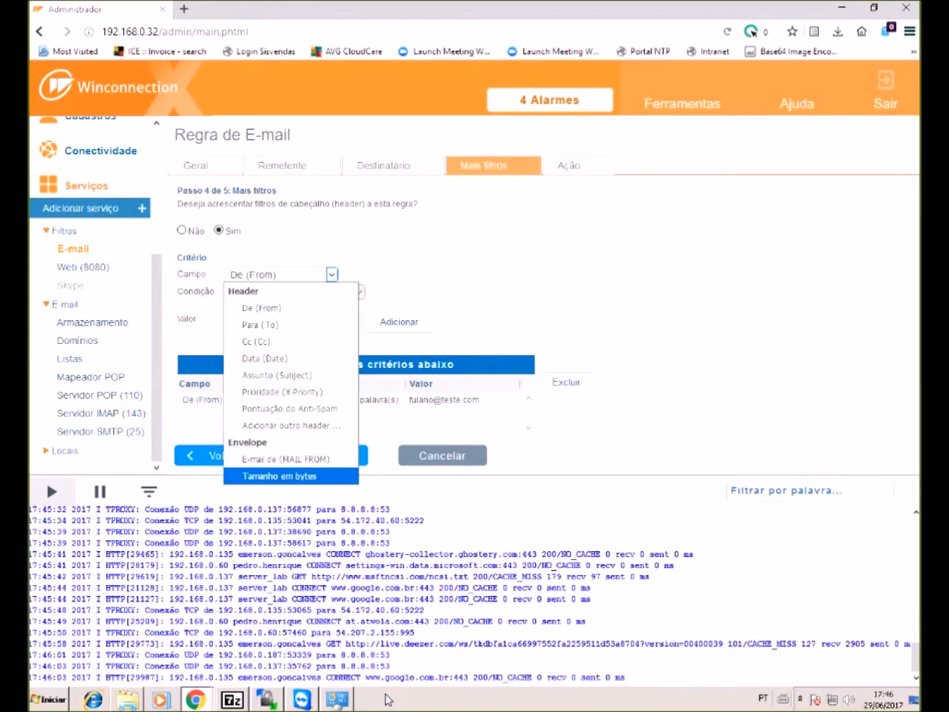
key(Up)
key(Escape)
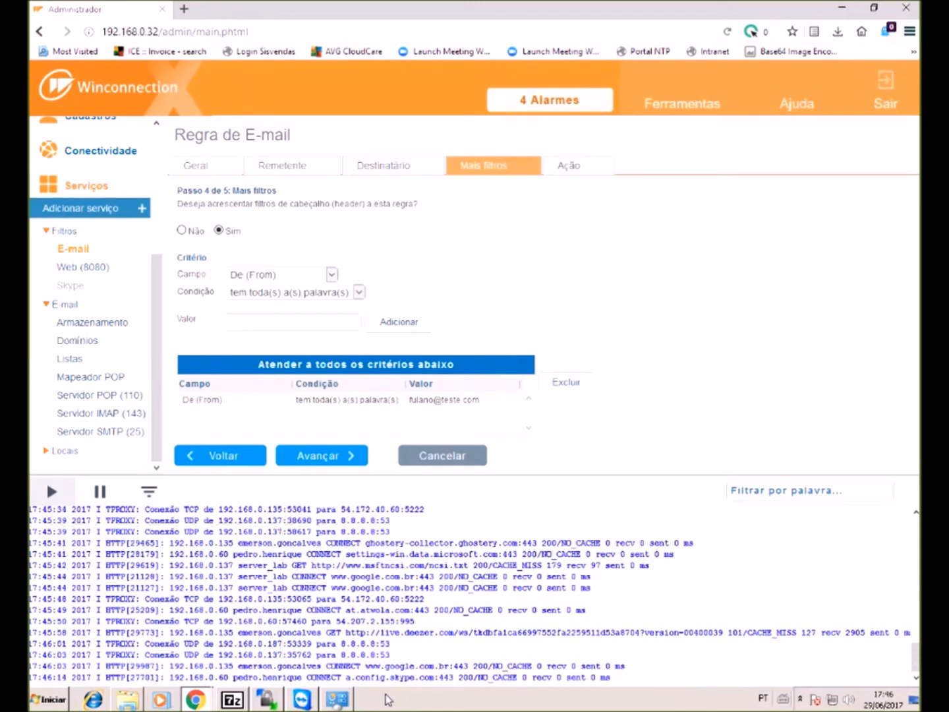
click(569, 166)
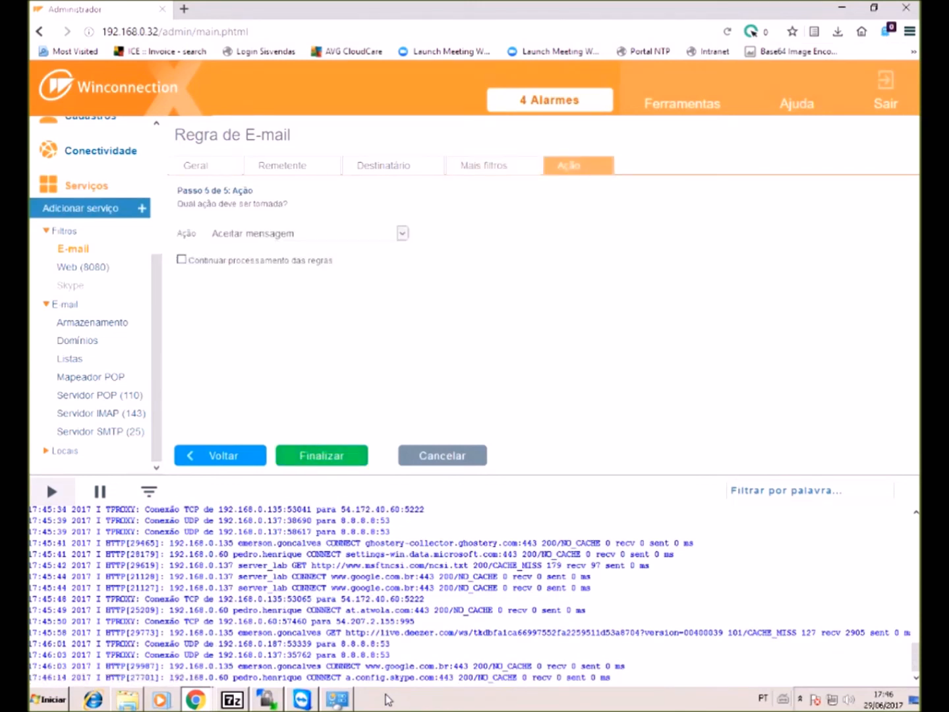
- Try the mark-subject and add-signature actions for the rule
click(402, 233)
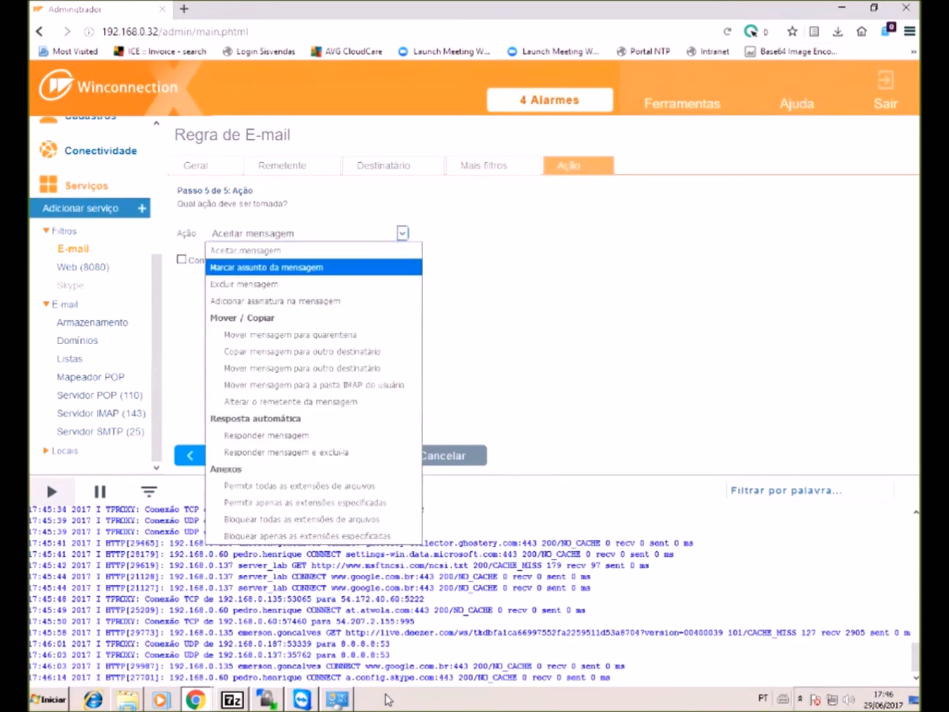
click(267, 267)
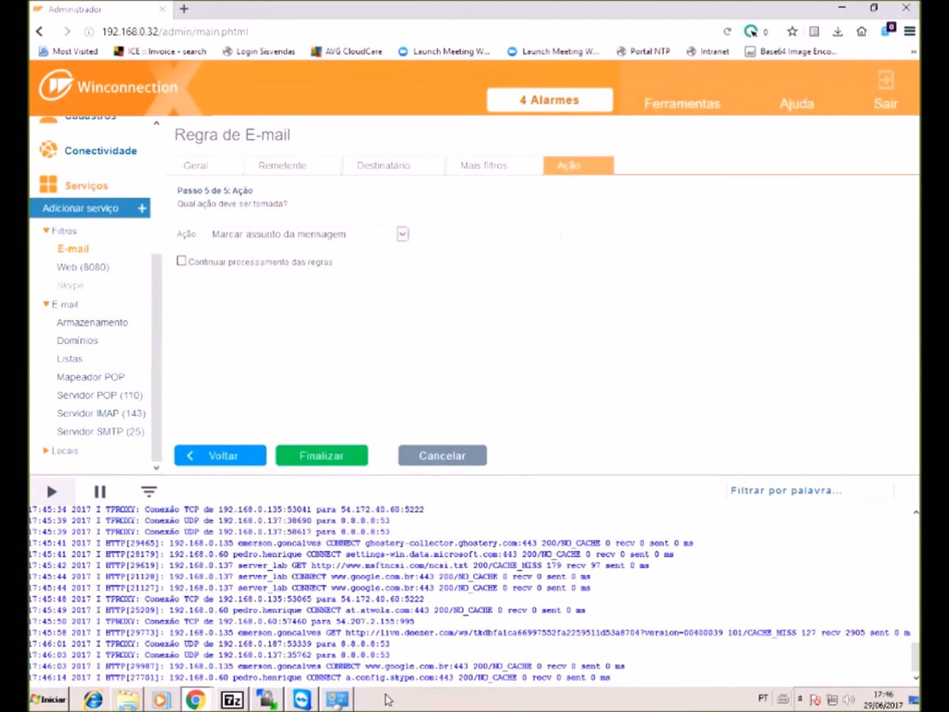
click(402, 234)
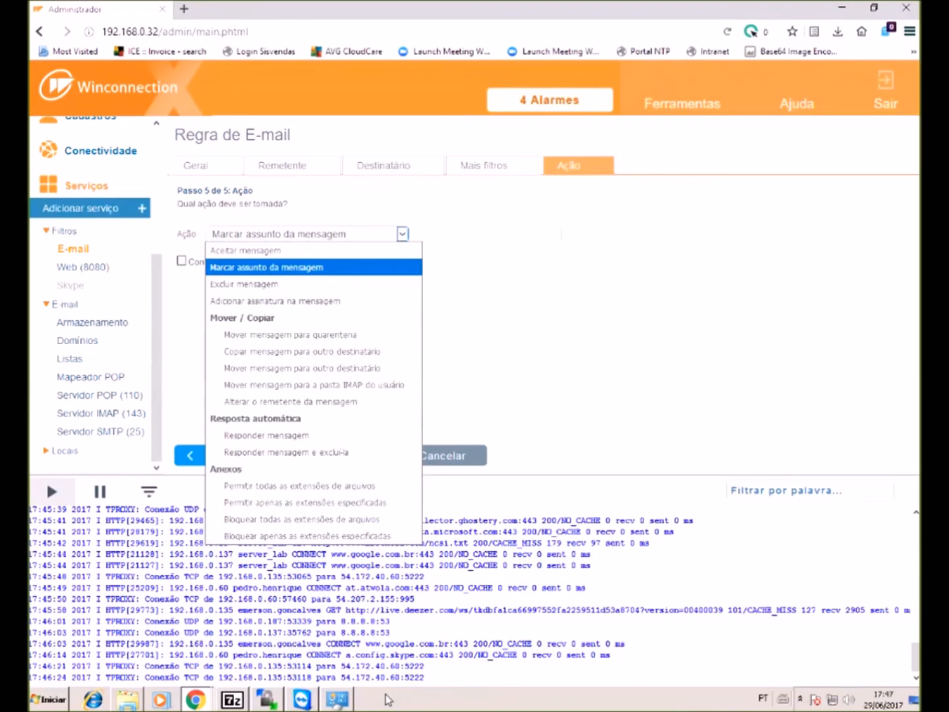
key(Down)
key(Down)
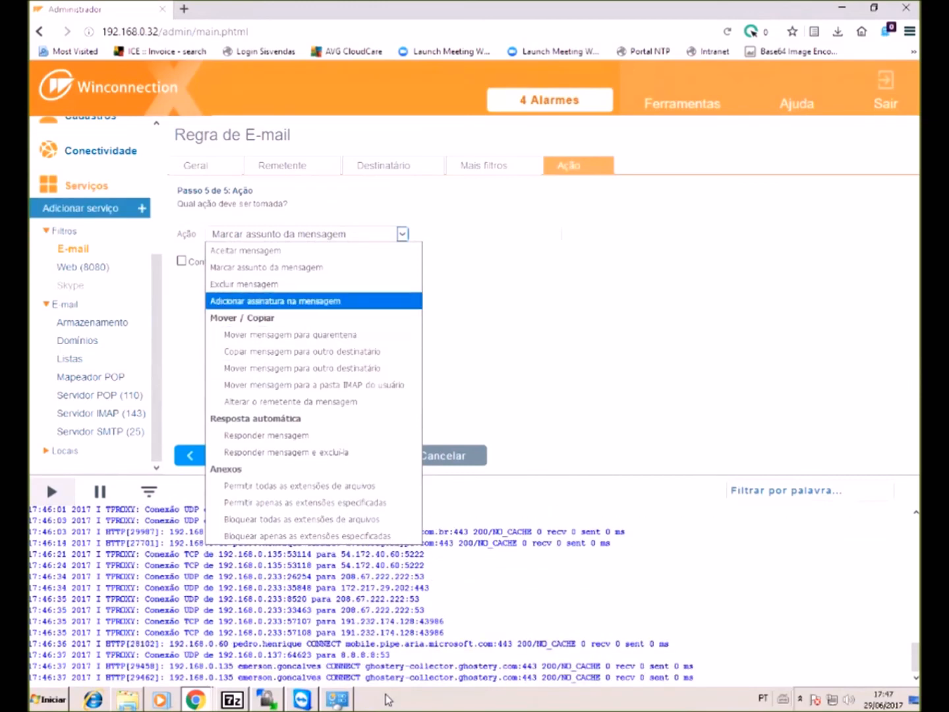
key(Return)
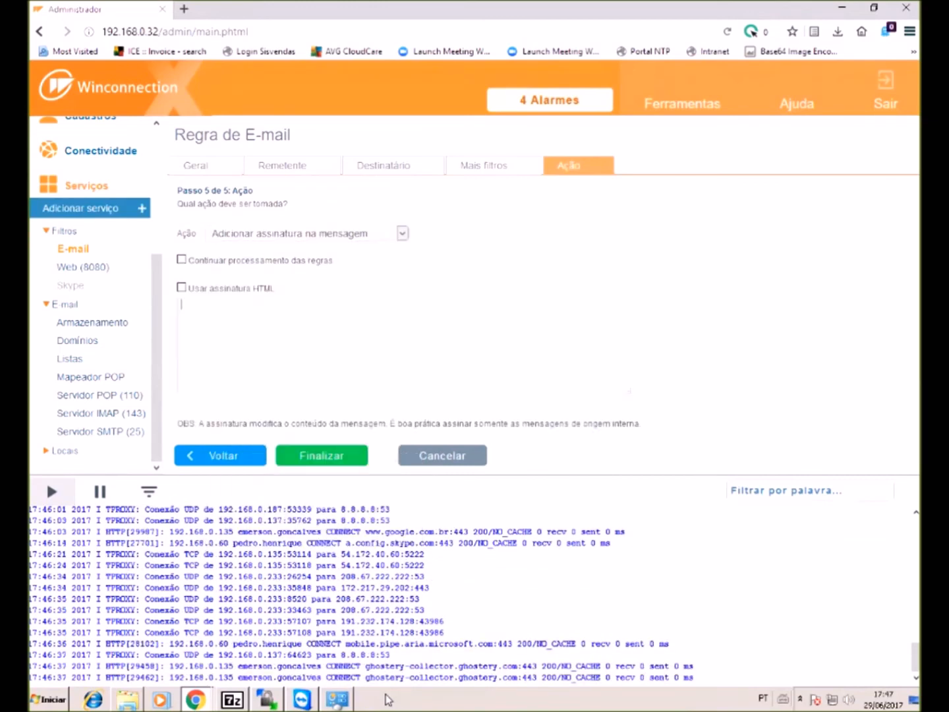
- Set the rule's action to 'Permitir apenas as extensões especificadas'
key(alt+Down)
key(Down)
key(Down)
key(Down)
key(Down)
key(Down)
key(Up)
key(Up)
key(Up)
key(Up)
key(Down)
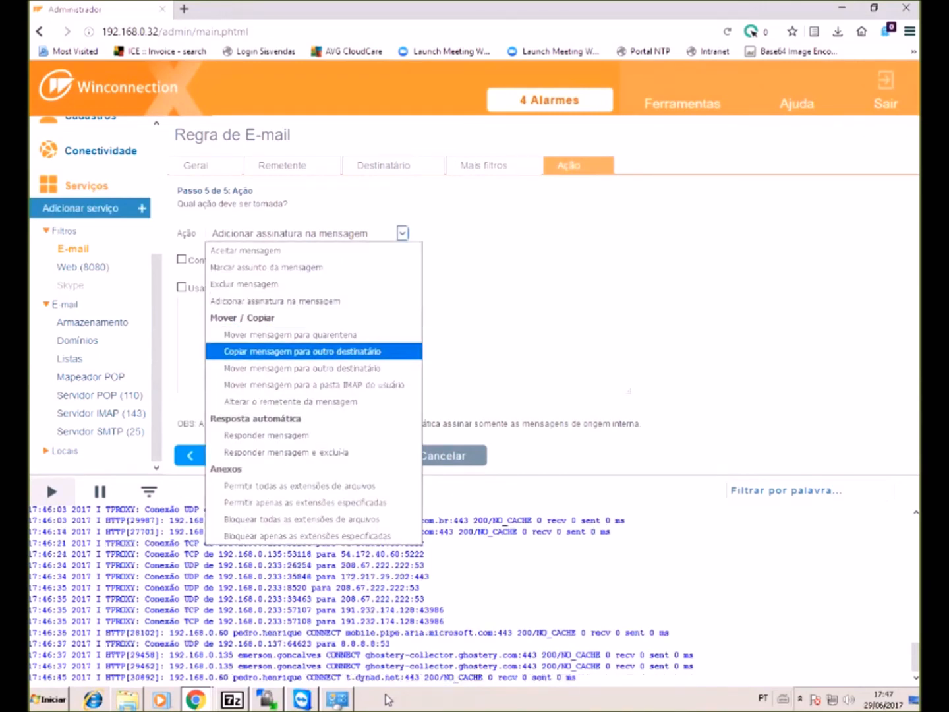
key(Down)
key(Down)
key(Down)
key(Up)
key(Up)
key(Down)
key(Down)
key(Down)
key(Down)
key(Up)
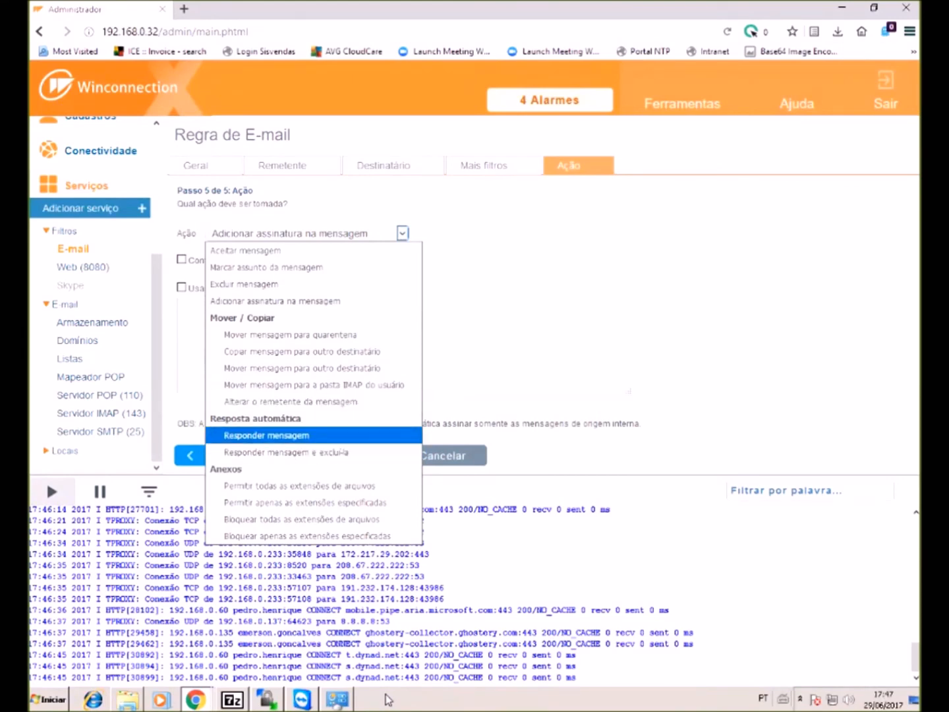
key(Down)
key(Up)
key(Down)
key(Up)
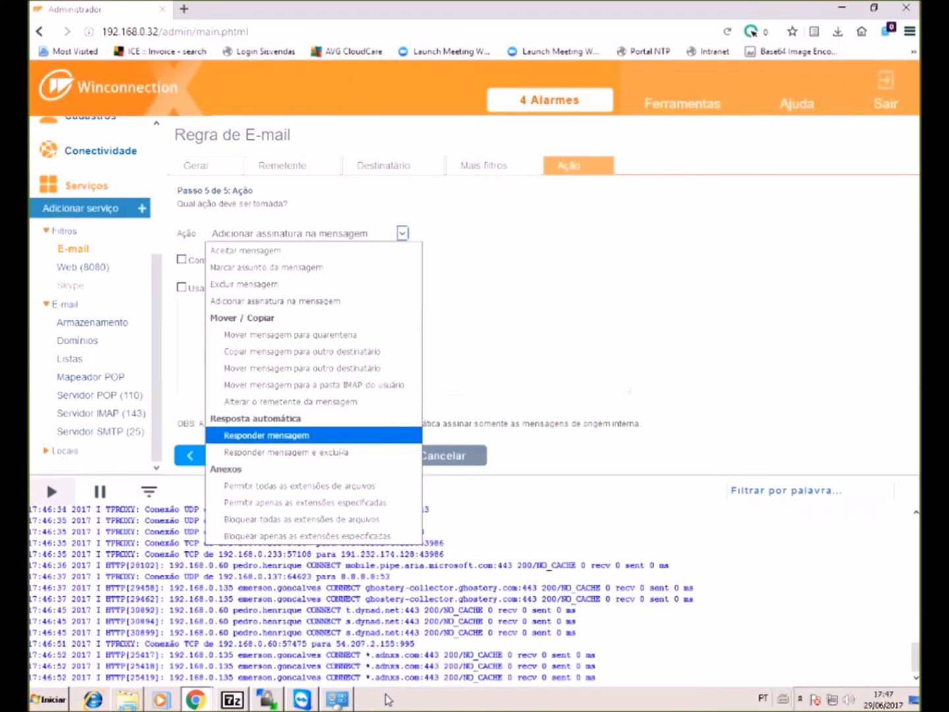
key(Down)
key(Down)
key(Down)
key(Down)
key(Down)
key(Up)
key(Up)
key(Up)
key(Down)
key(Down)
key(Up)
key(Up)
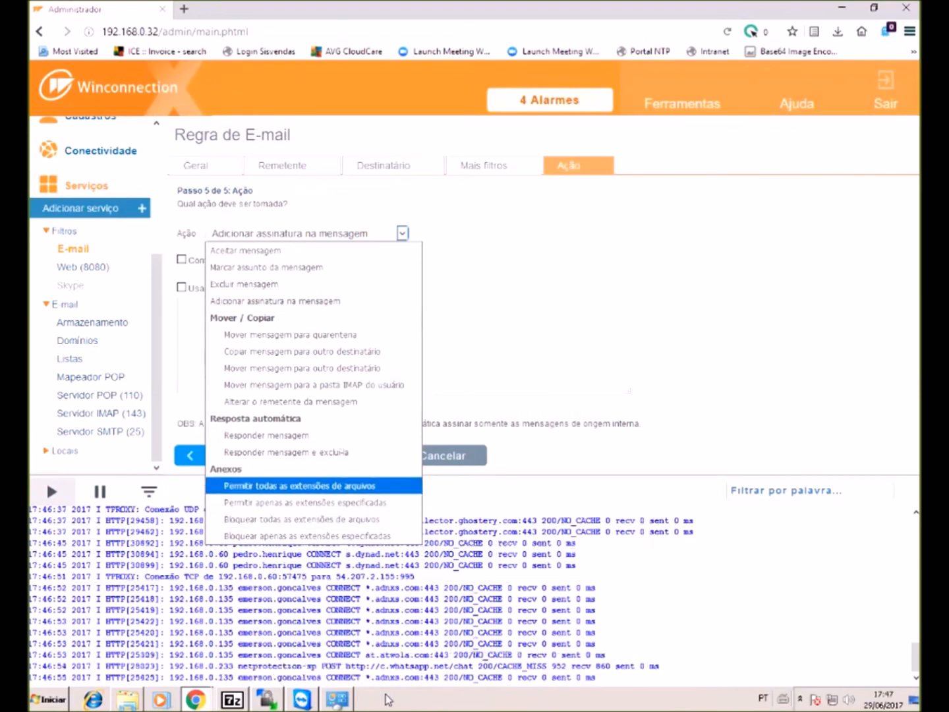
key(Down)
key(Down)
key(Down)
key(Up)
key(Up)
key(Up)
key(Down)
key(Down)
key(Down)
key(Up)
key(Up)
key(Up)
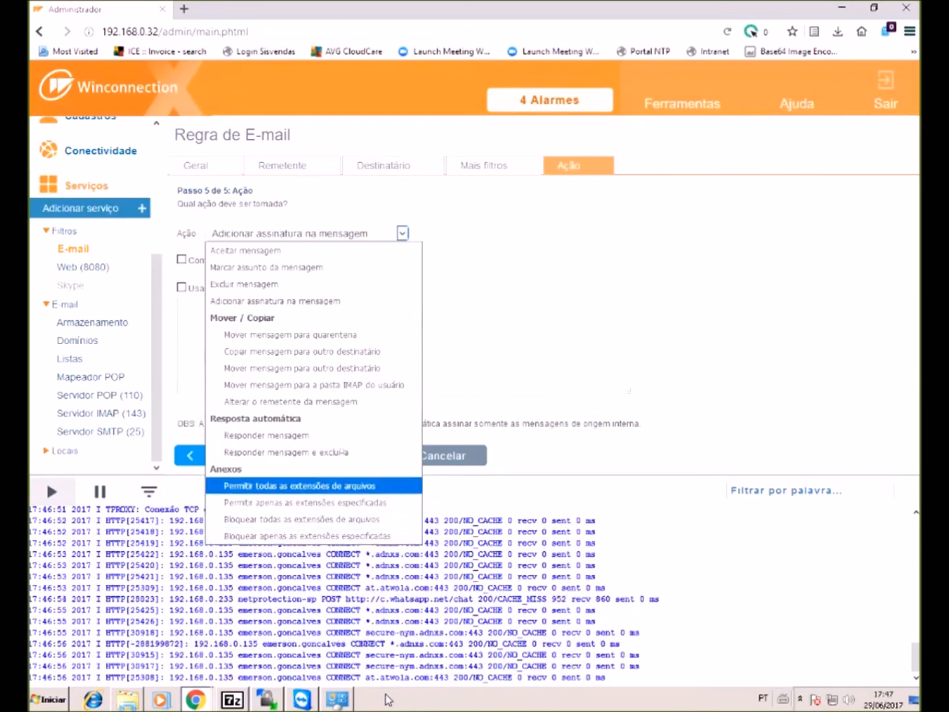
key(Down)
key(Return)
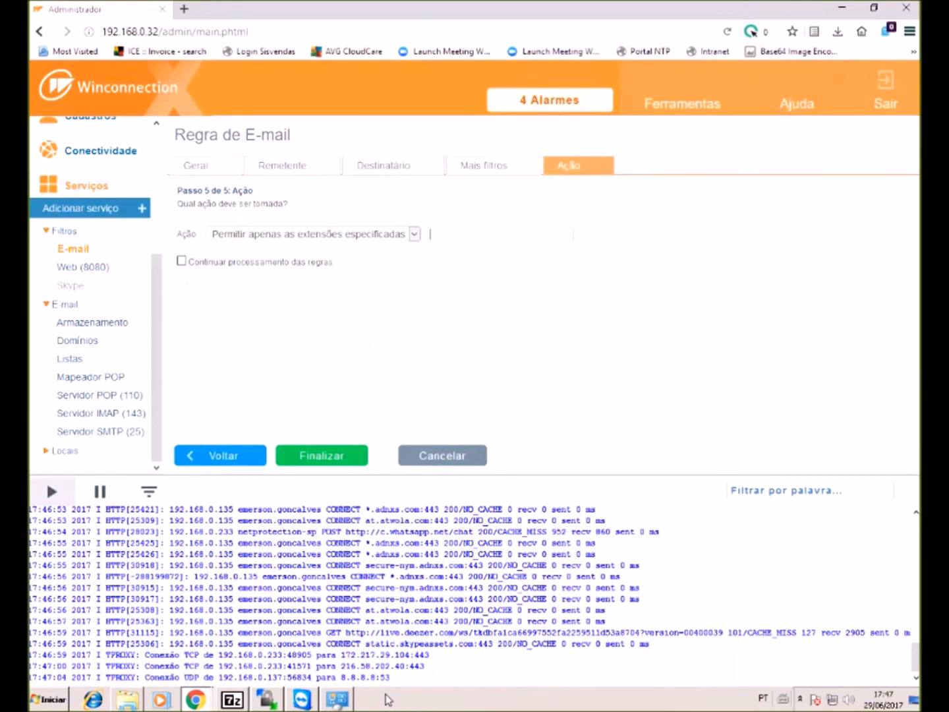
- Enter 'pdf jpeg' as the allowed extensions, leaving the Ação choice unchanged
text(pdf)
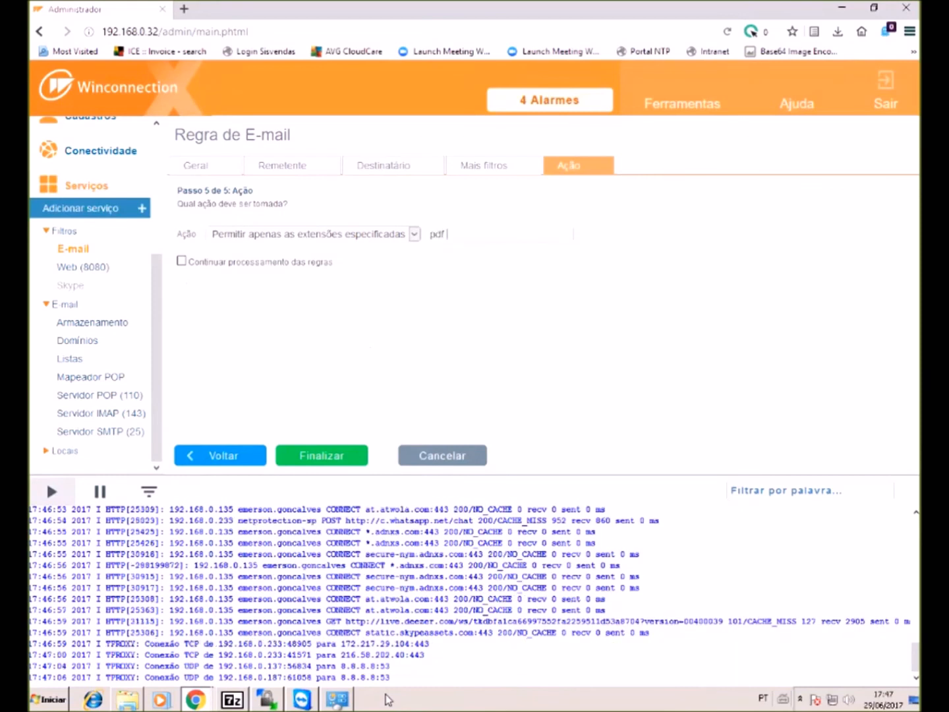
text( jpeg)
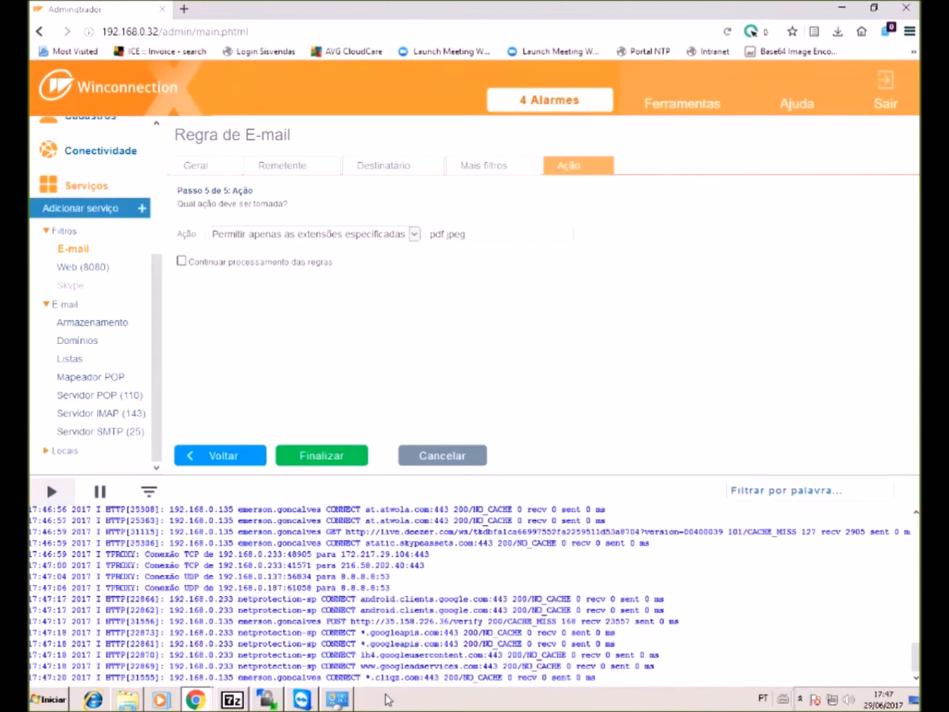
click(414, 234)
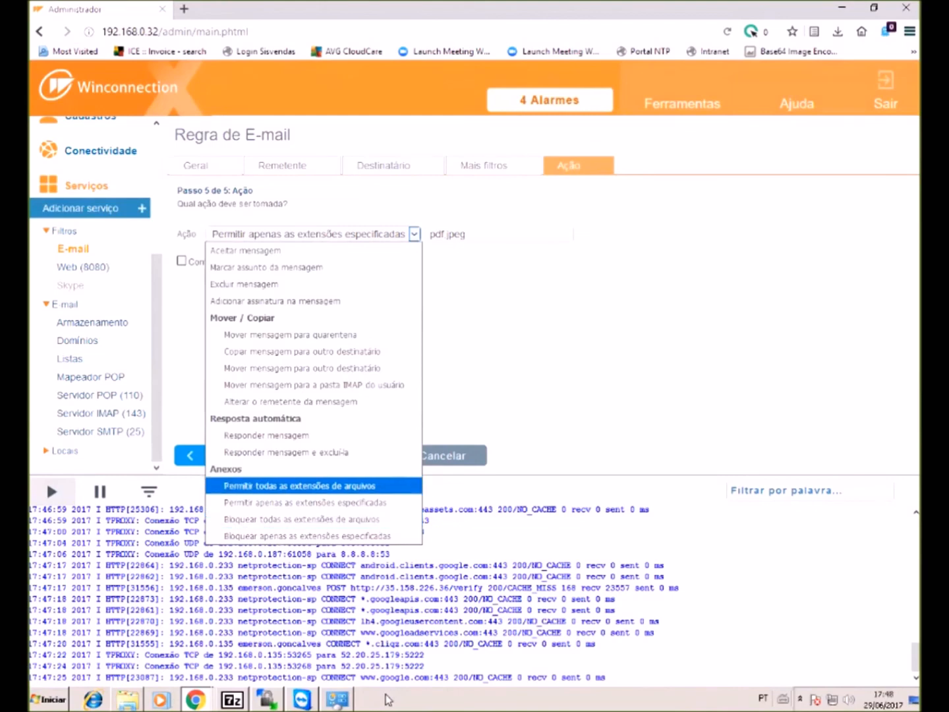
key(Escape)
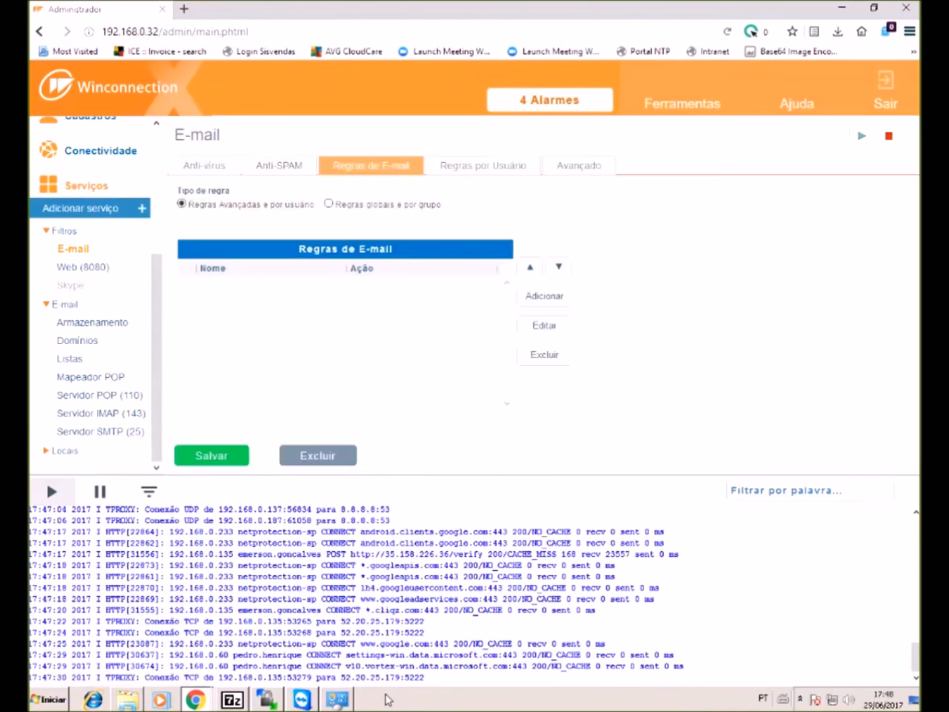
- Switch to 'Regras globais e por grupo', select the rule-type warning, and show Regras por Grupo
click(328, 203)
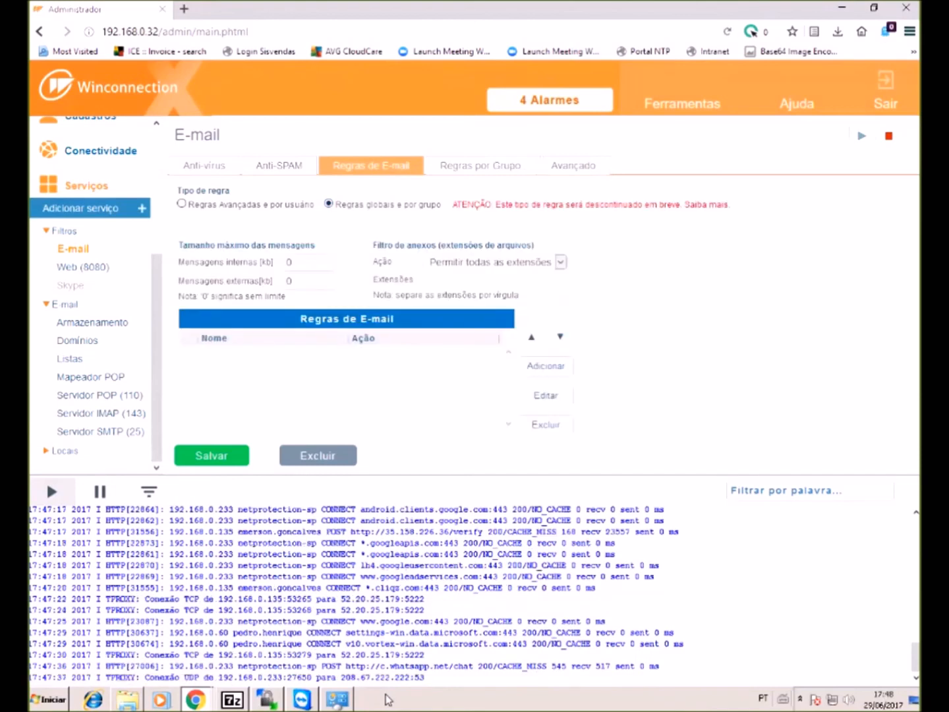
drag(449, 205, 733, 221)
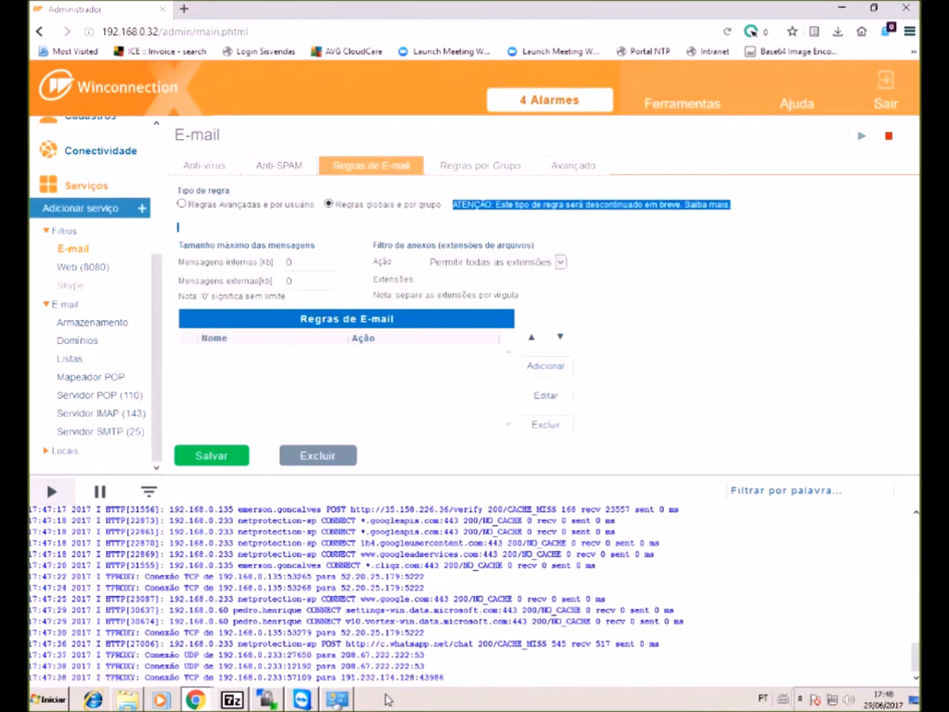
click(480, 165)
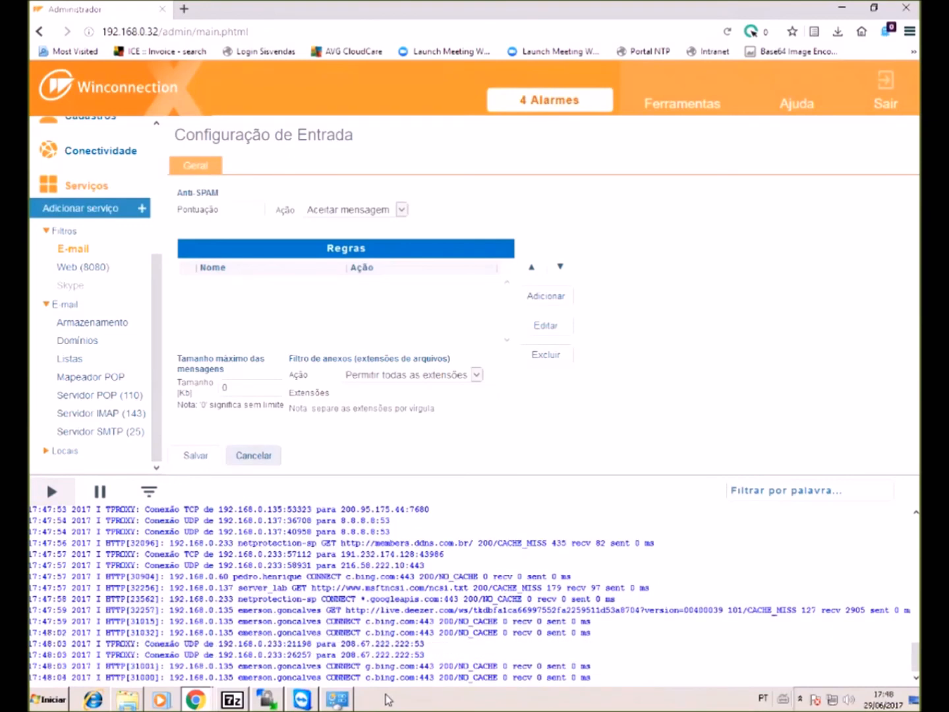
- Discard the group's incoming and outgoing rule settings and return to the general Regras de E-mail
click(254, 456)
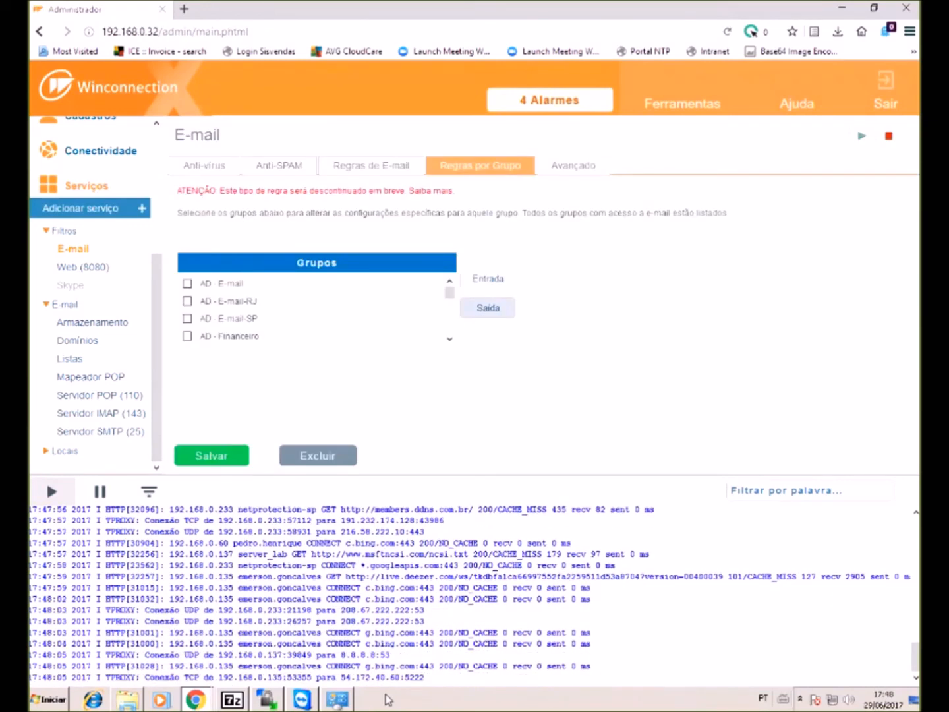
click(488, 308)
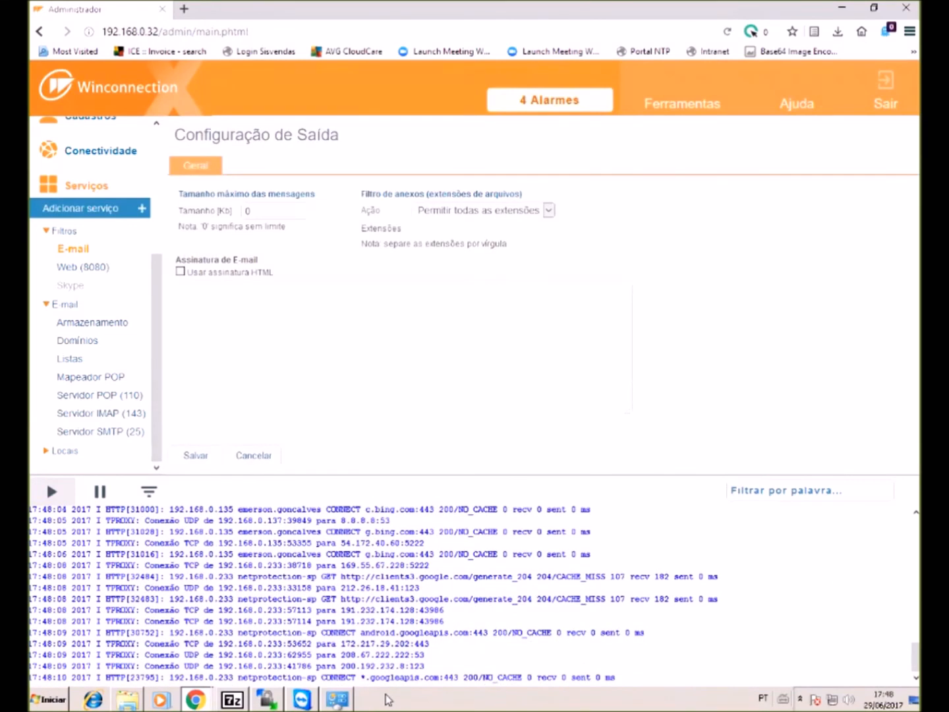
click(254, 455)
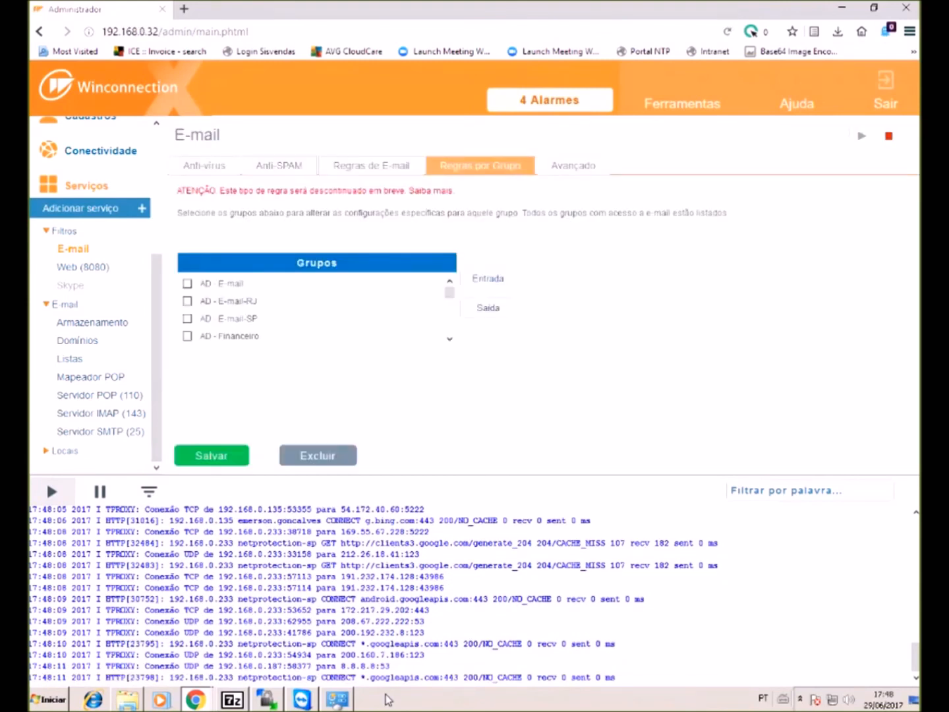
scroll(316, 328, down, 6)
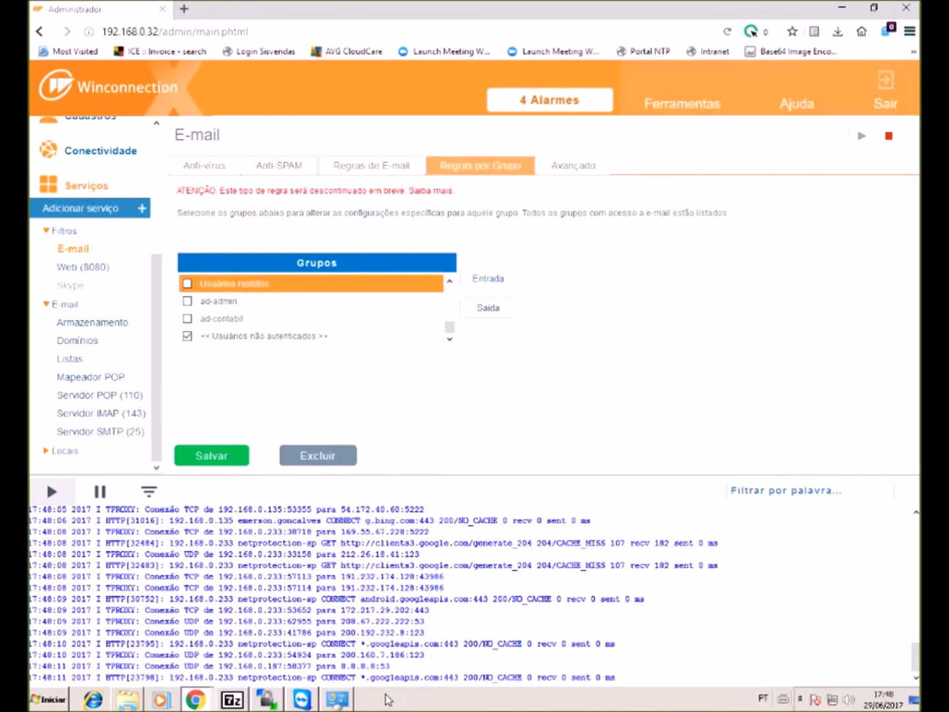
scroll(317, 328, up, 4)
scroll(317, 309, up, 2)
scroll(316, 308, down, 4)
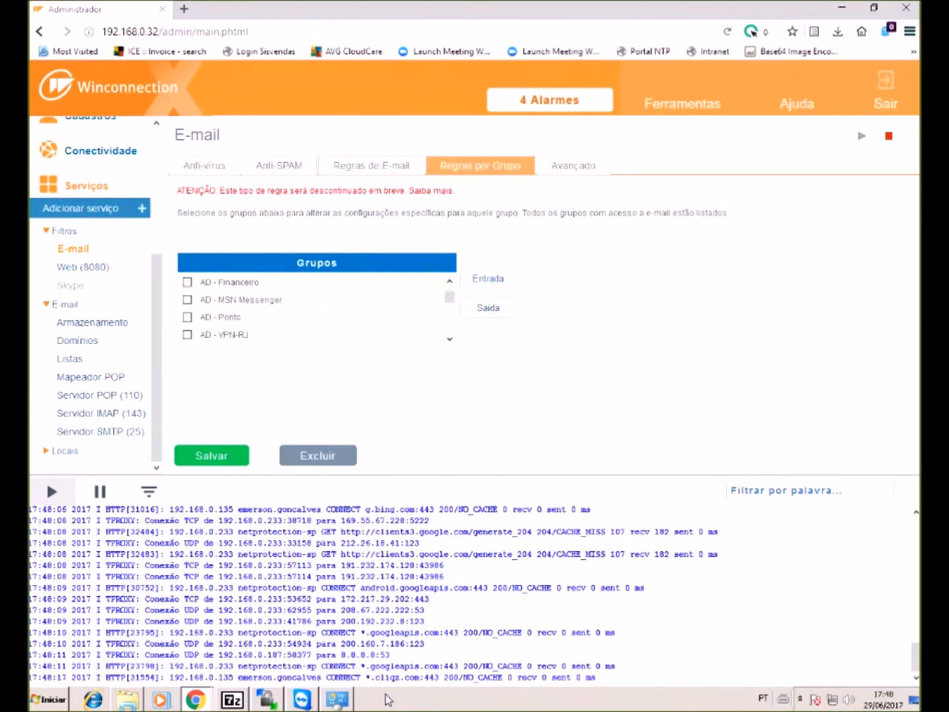
click(371, 165)
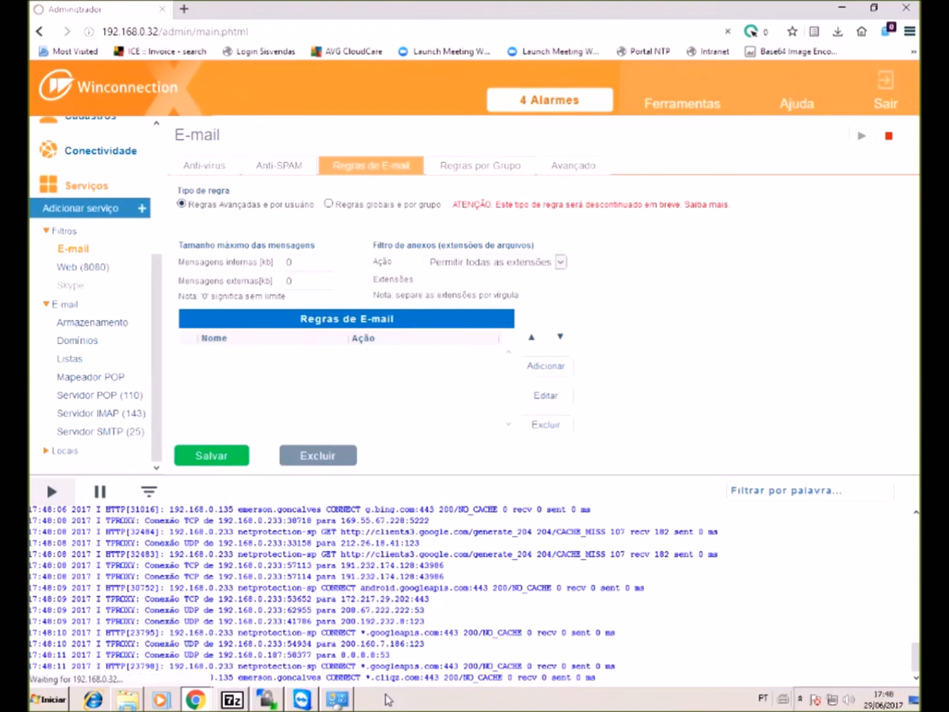
- Set the filter rule type to 'Regras Avançadas e por usuário' and view the per-user rules
click(181, 204)
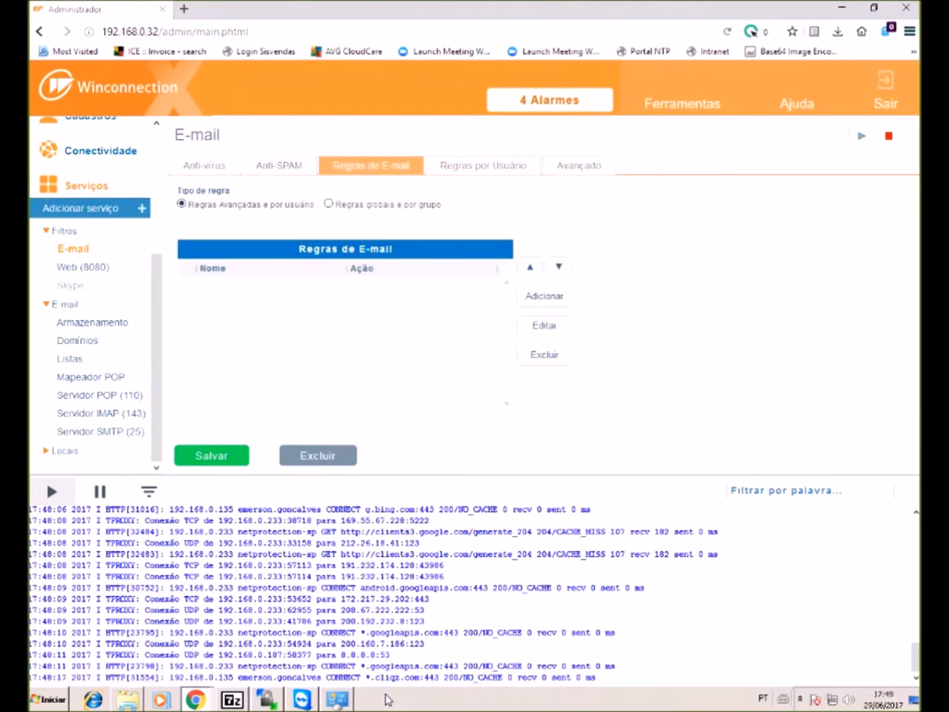
click(483, 166)
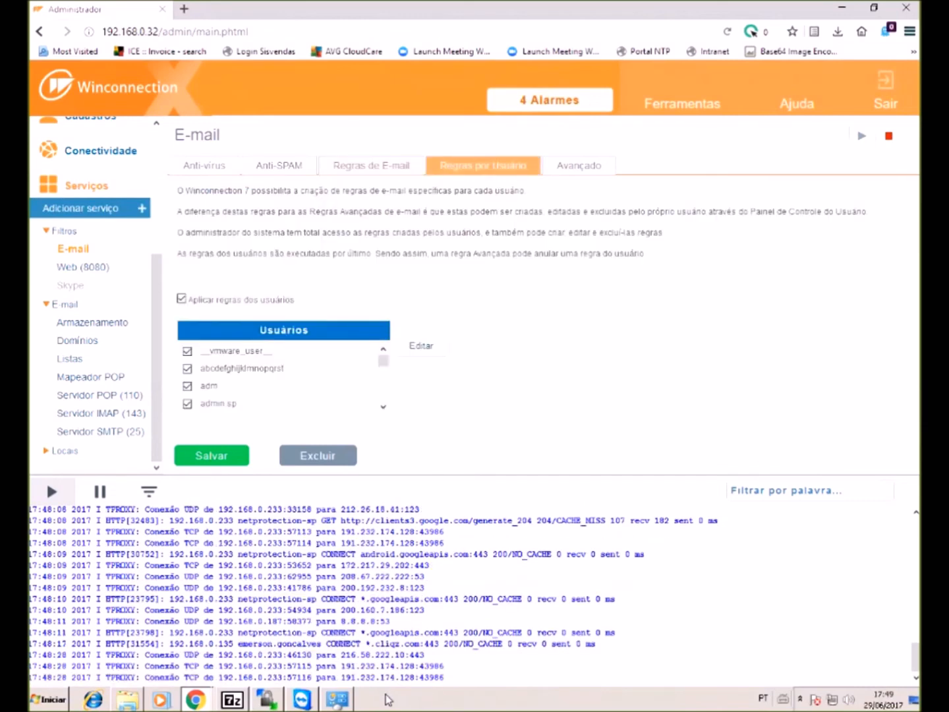
scroll(283, 377, down, 15)
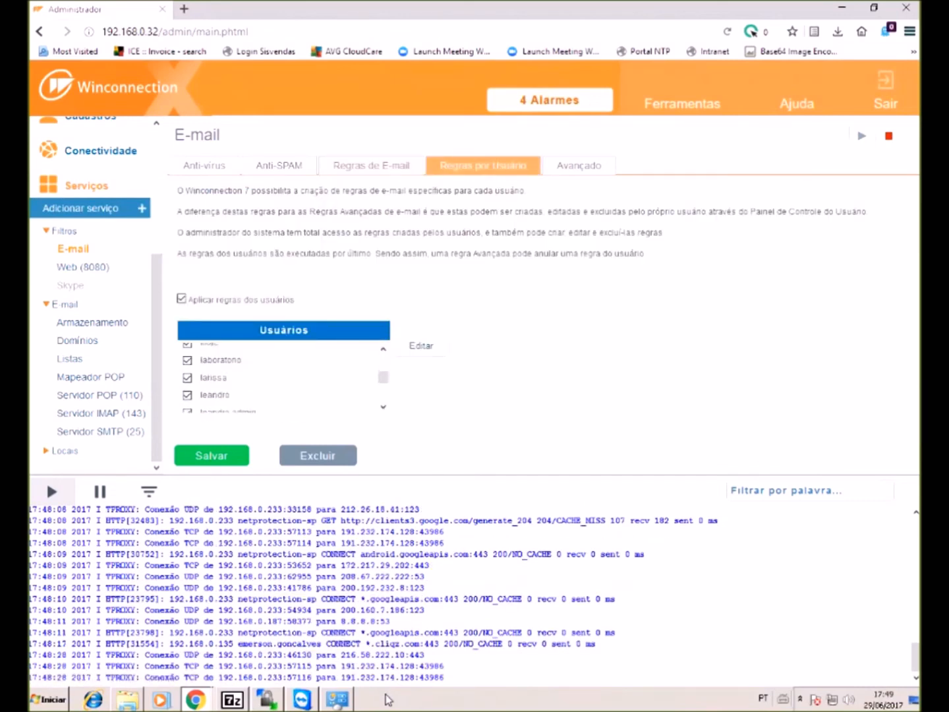
- Review the Avançado, Antivírus and Anti-SPAM filter tabs, then go to the mail Domínios list
click(578, 165)
click(205, 165)
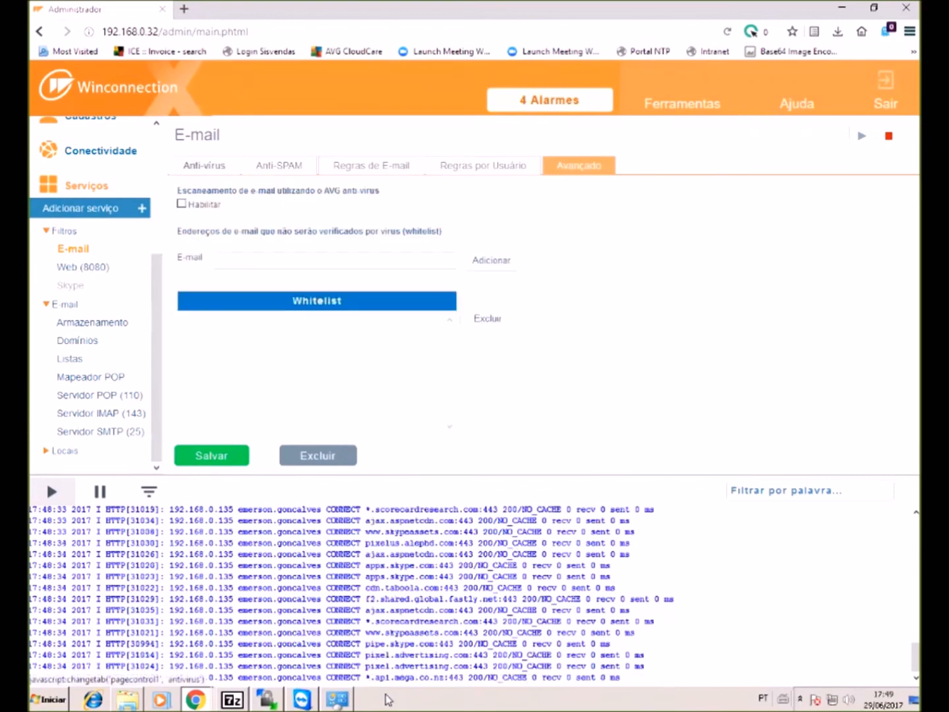
click(279, 165)
click(371, 166)
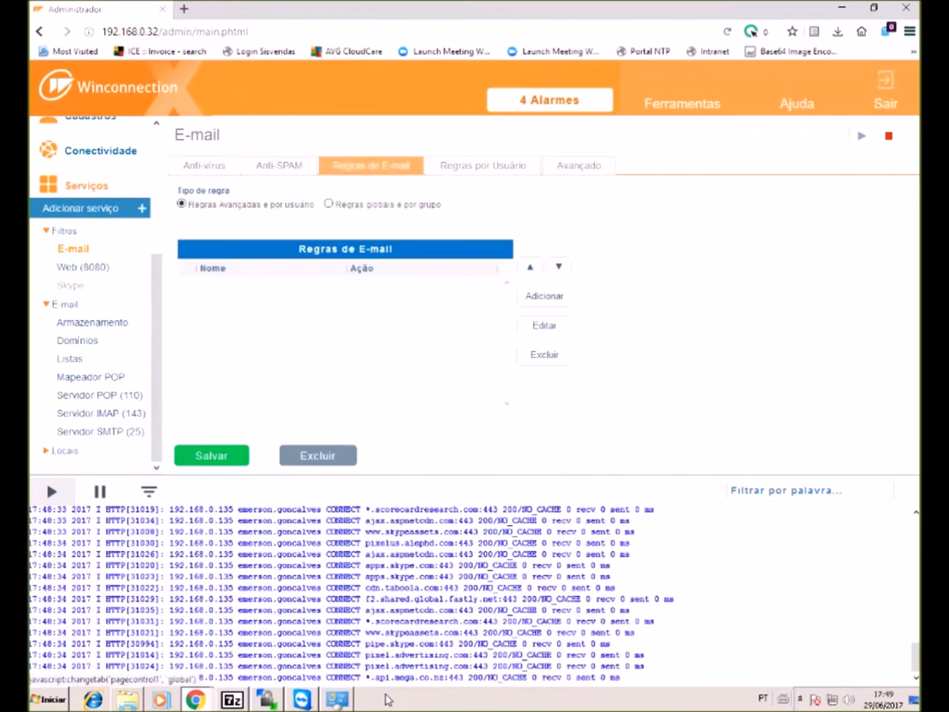
drag(412, 166, 182, 166)
click(483, 165)
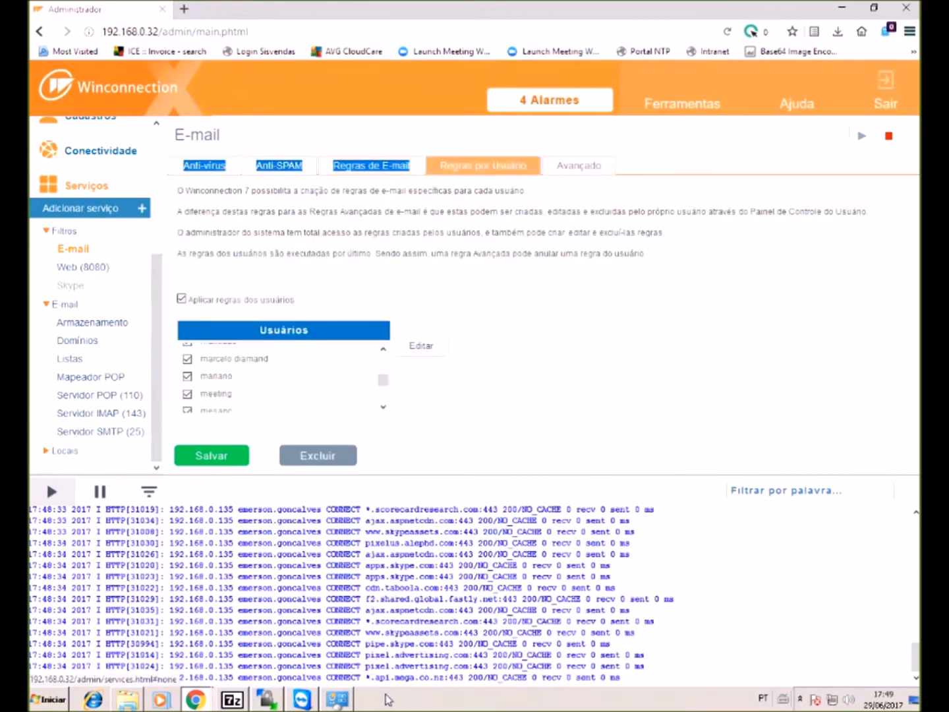
click(78, 341)
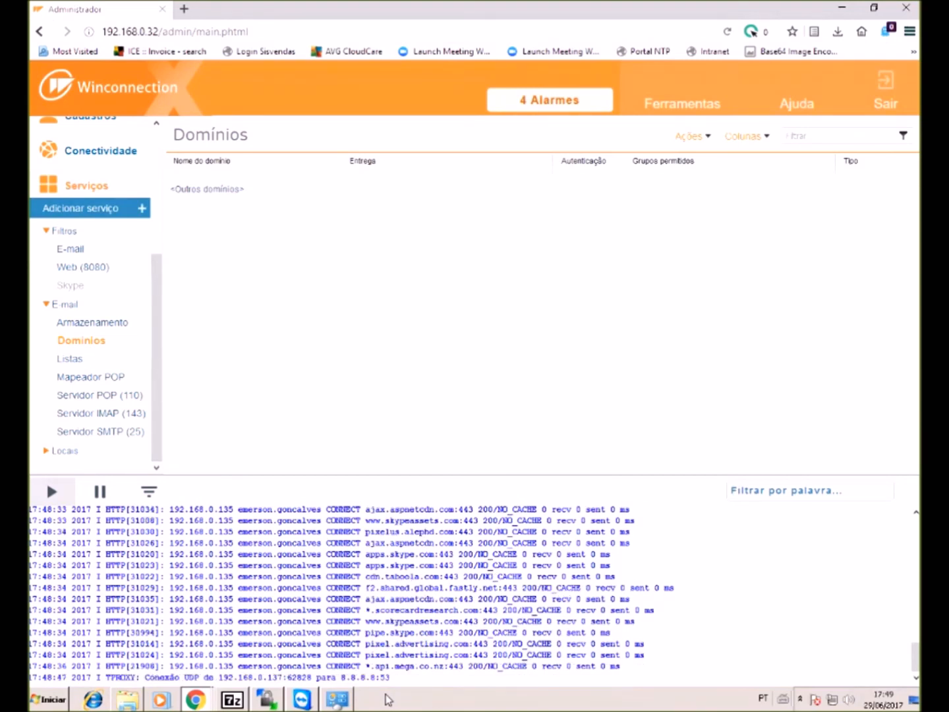
- Relay <Outros domínios> mail through SMTP host mail.neontech.com.br, port 25, with POPMAP credentials, and save
click(208, 189)
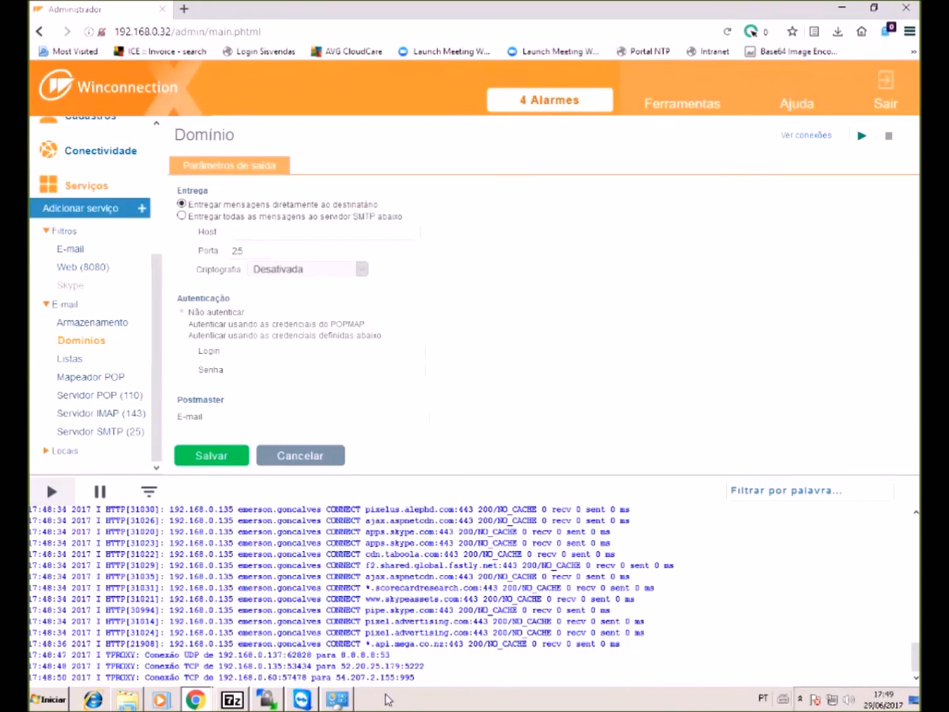
click(182, 216)
click(276, 232)
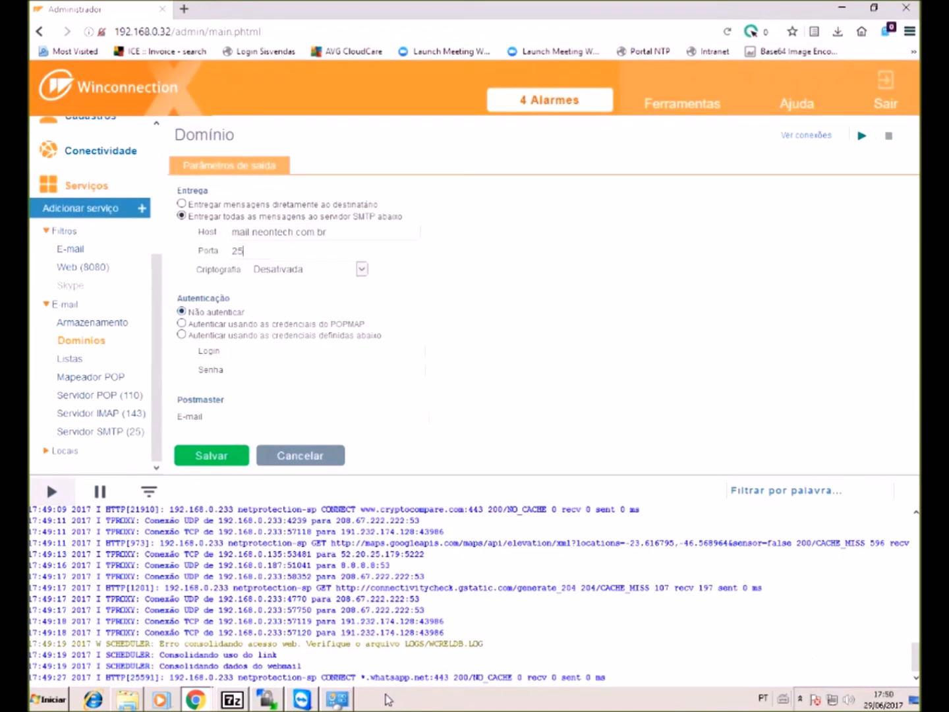
click(182, 323)
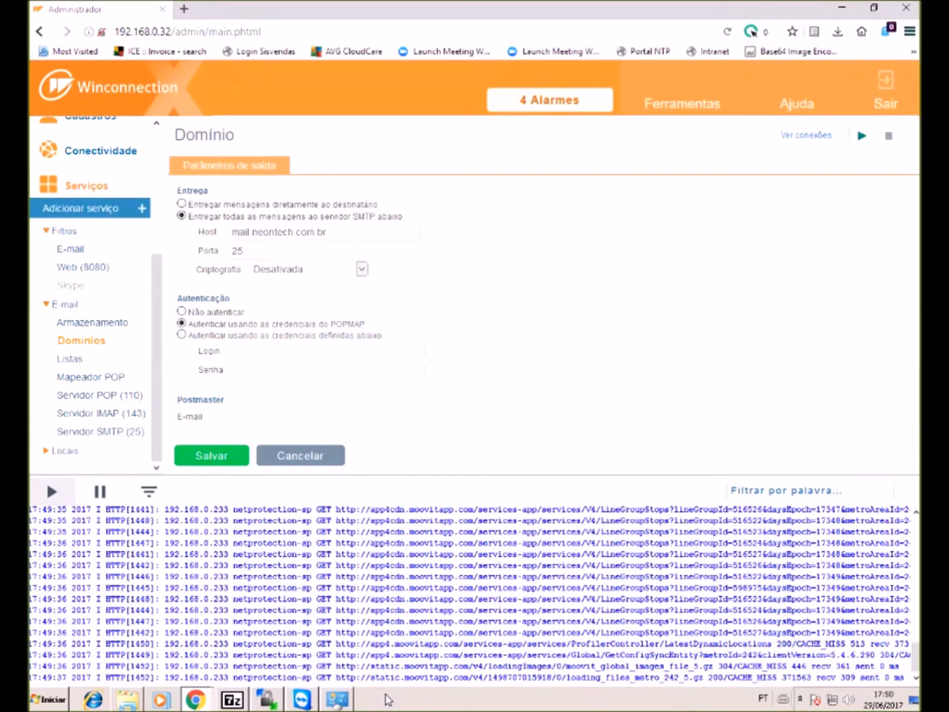
key(Down)
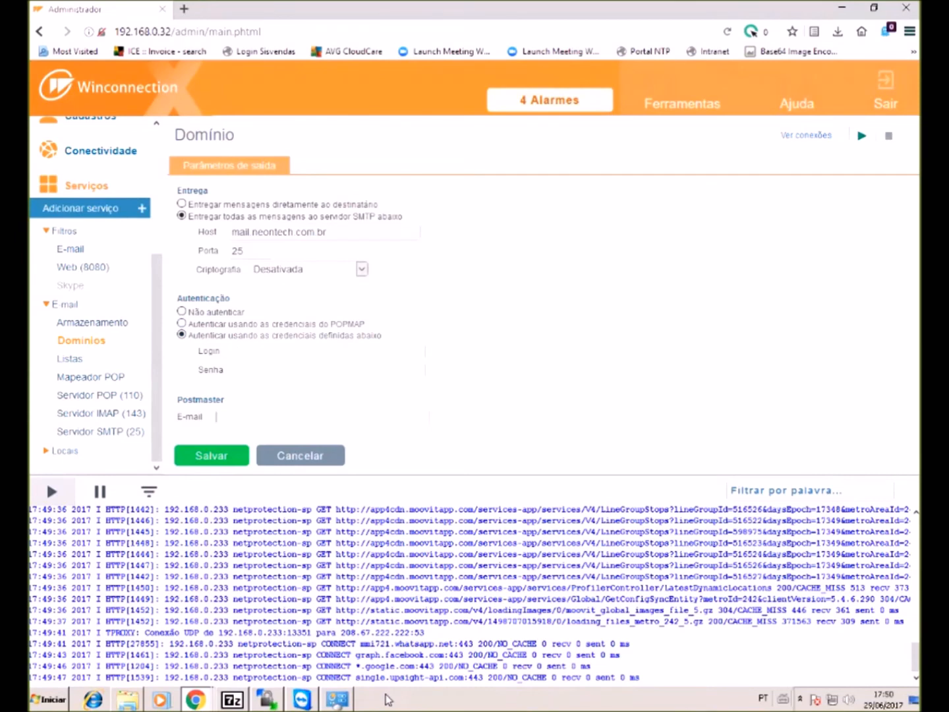
key(Return)
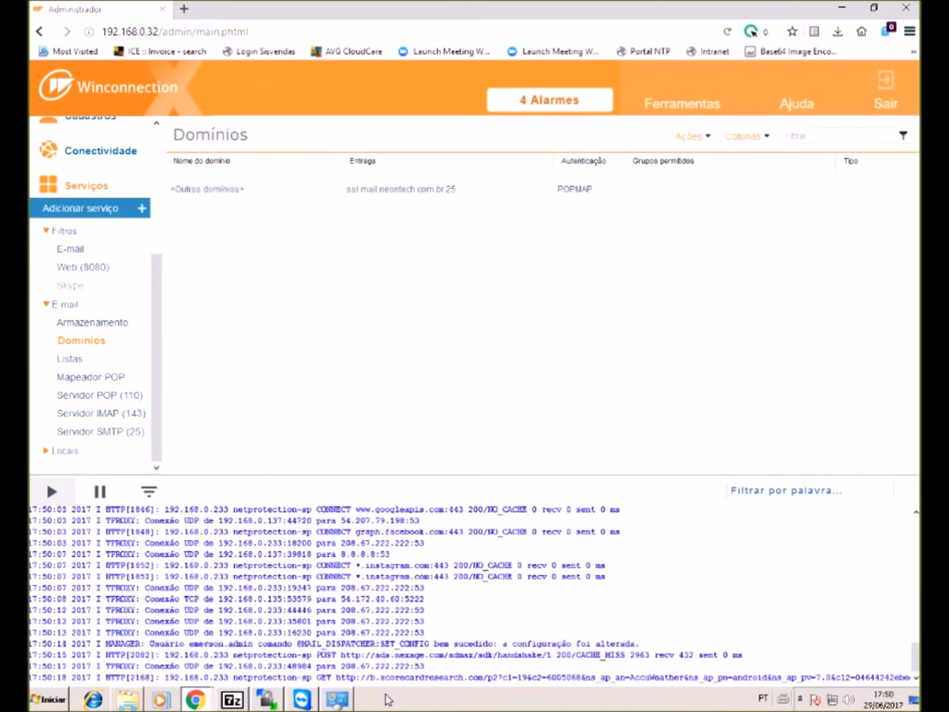
- Create a new domain named neontech.com.br
click(693, 136)
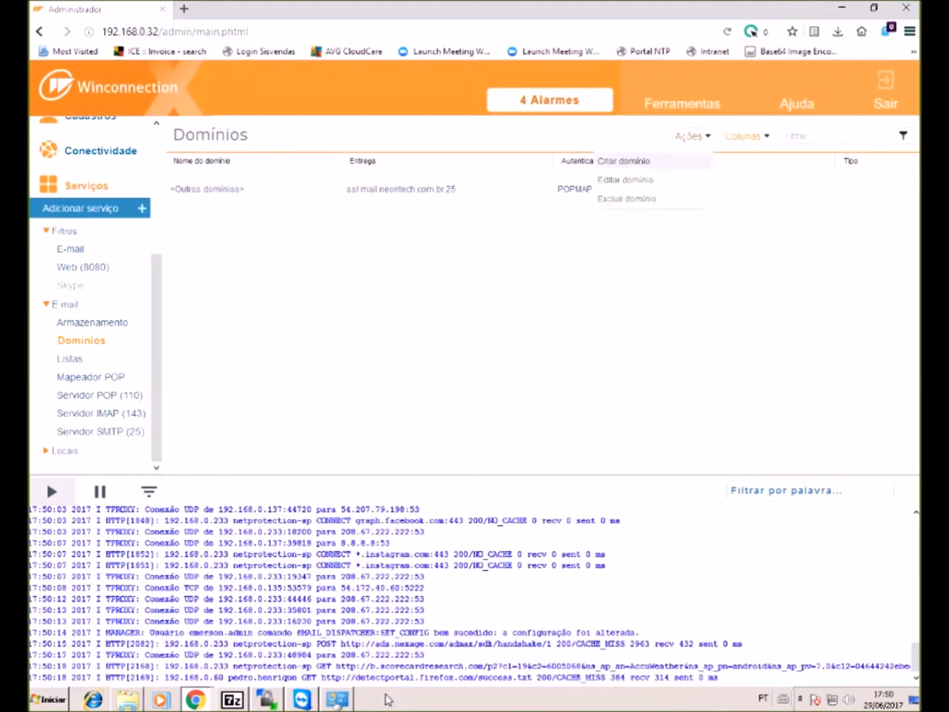
click(624, 161)
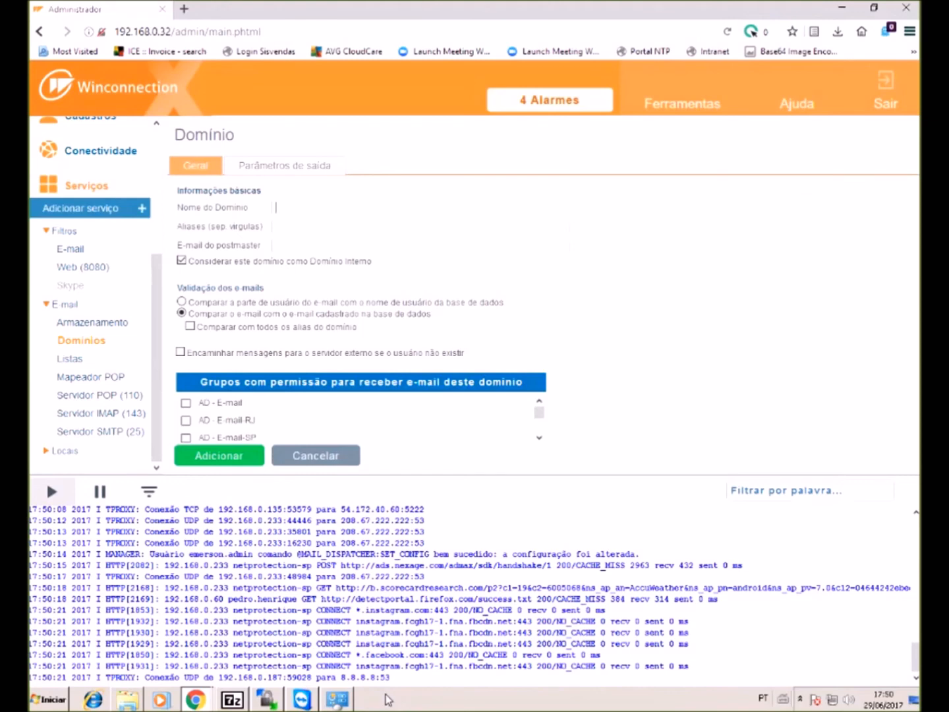
text(neontech)
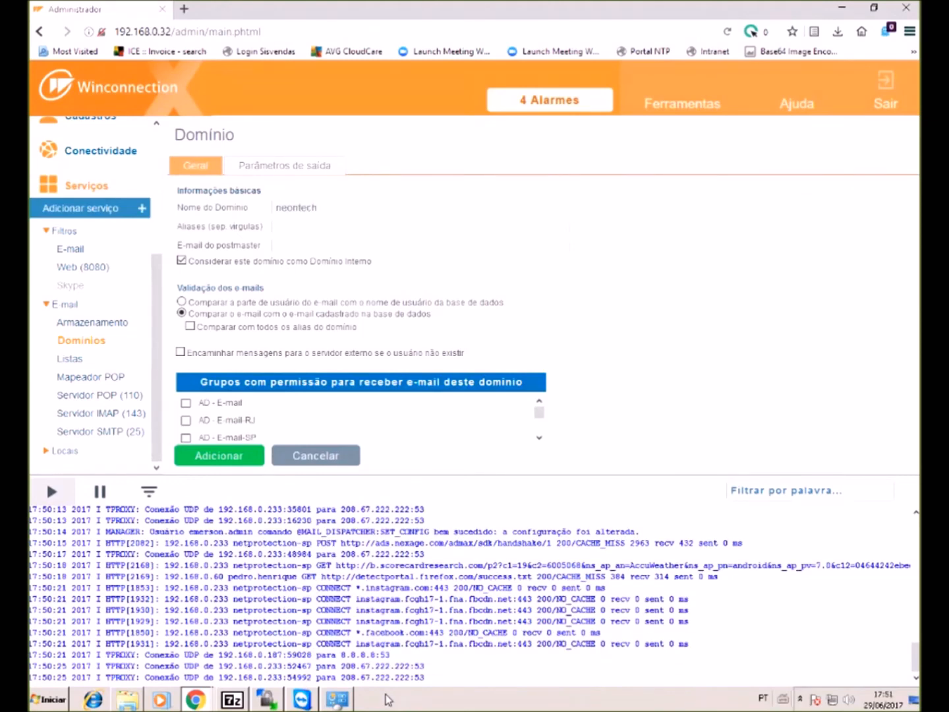
text( com br)
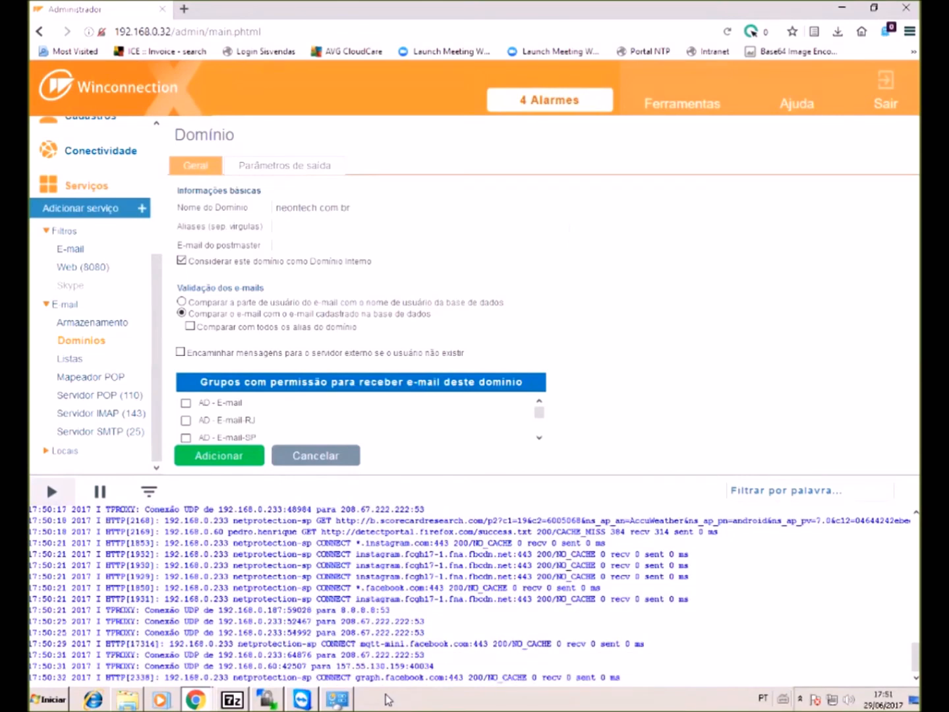
drag(352, 207, 286, 207)
- Give the domain alias neontech and the postmaster's e-mail address, and validate by the address's user part
click(290, 226)
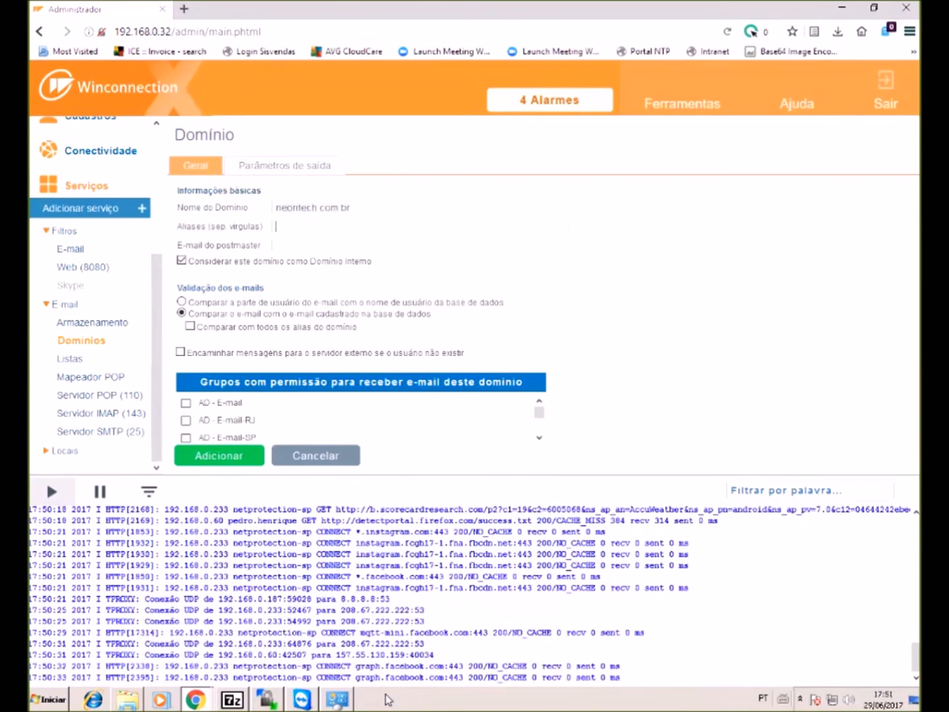
text(neon)
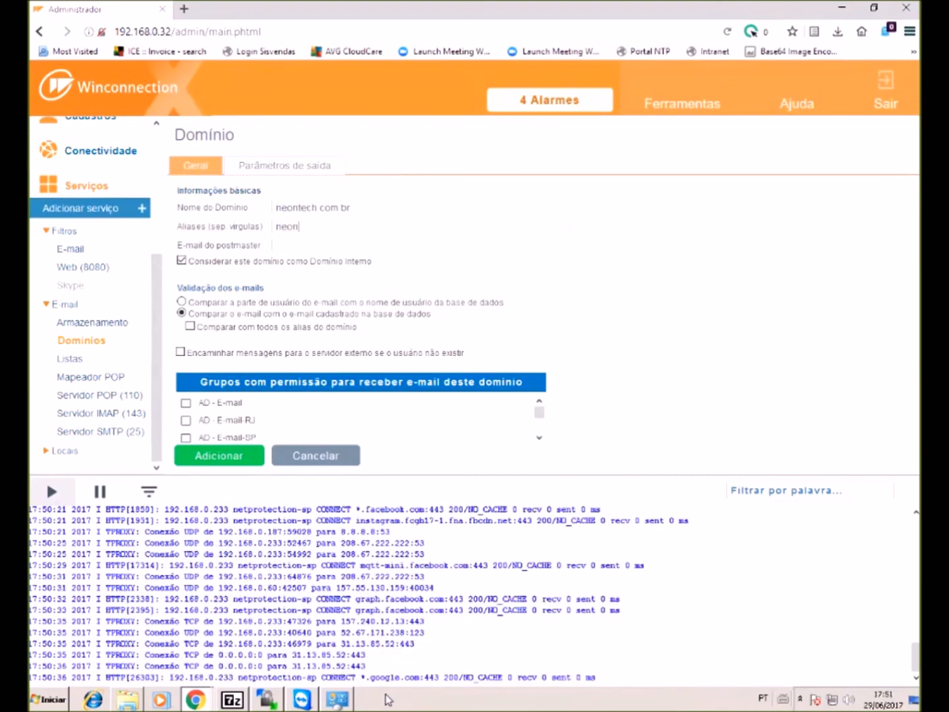
text(tech)
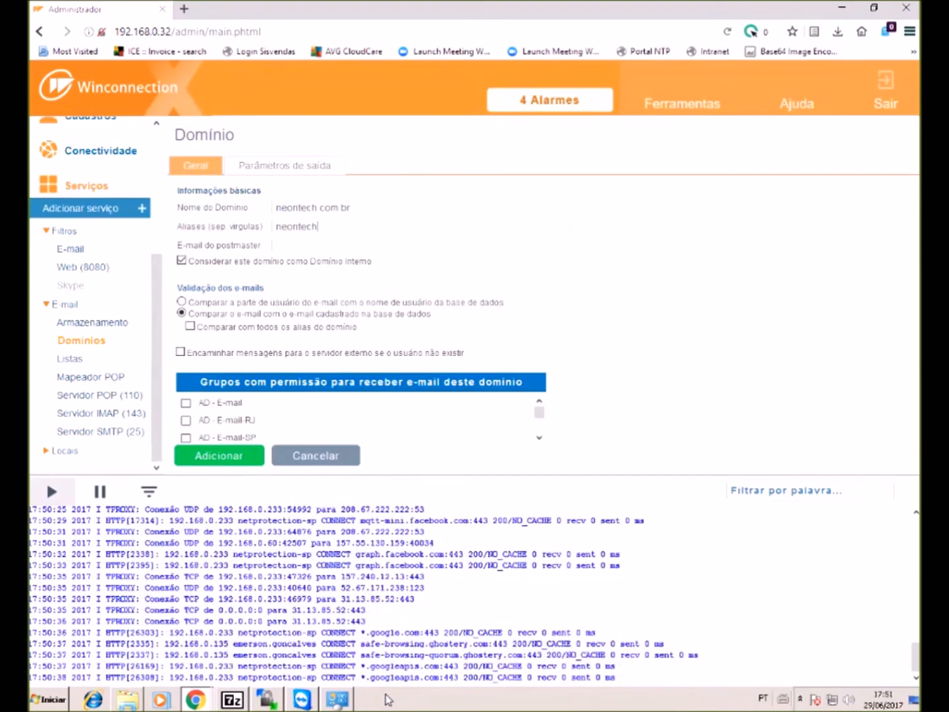
key(Tab)
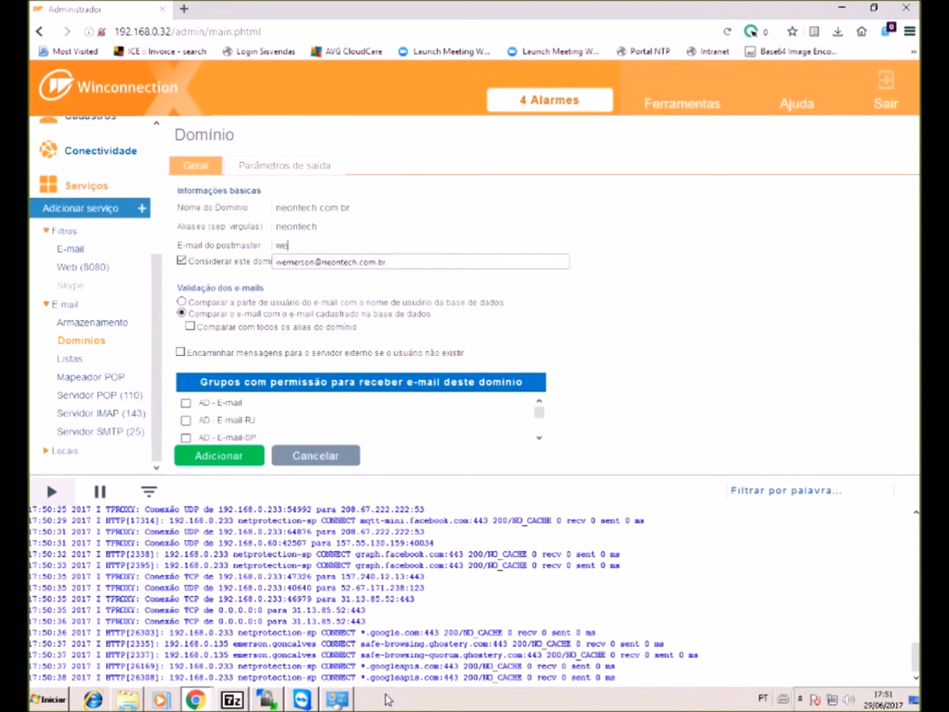
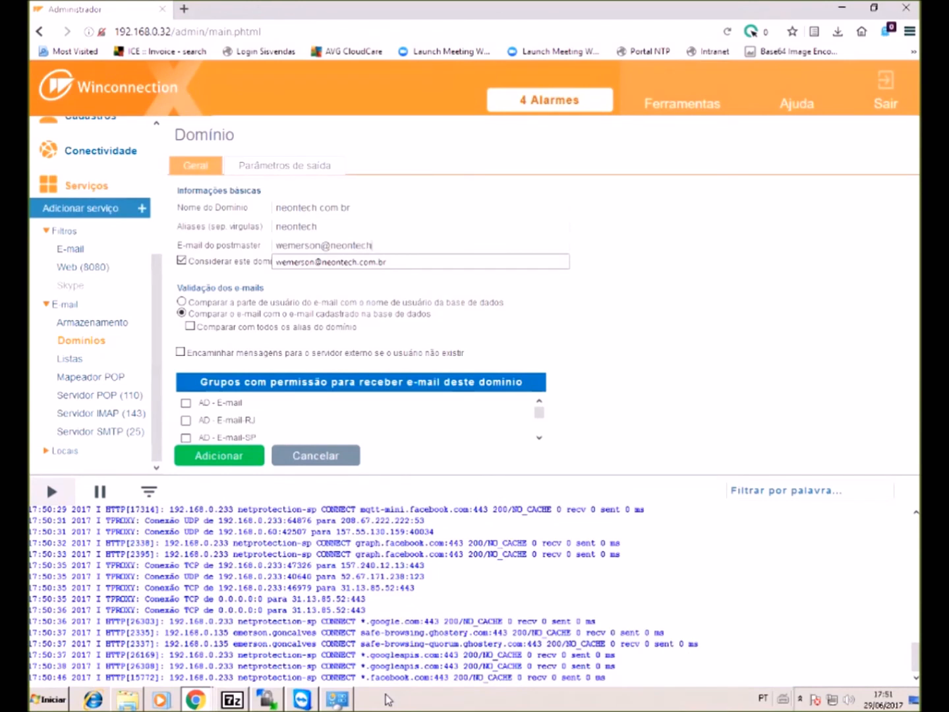
key(Down)
key(Return)
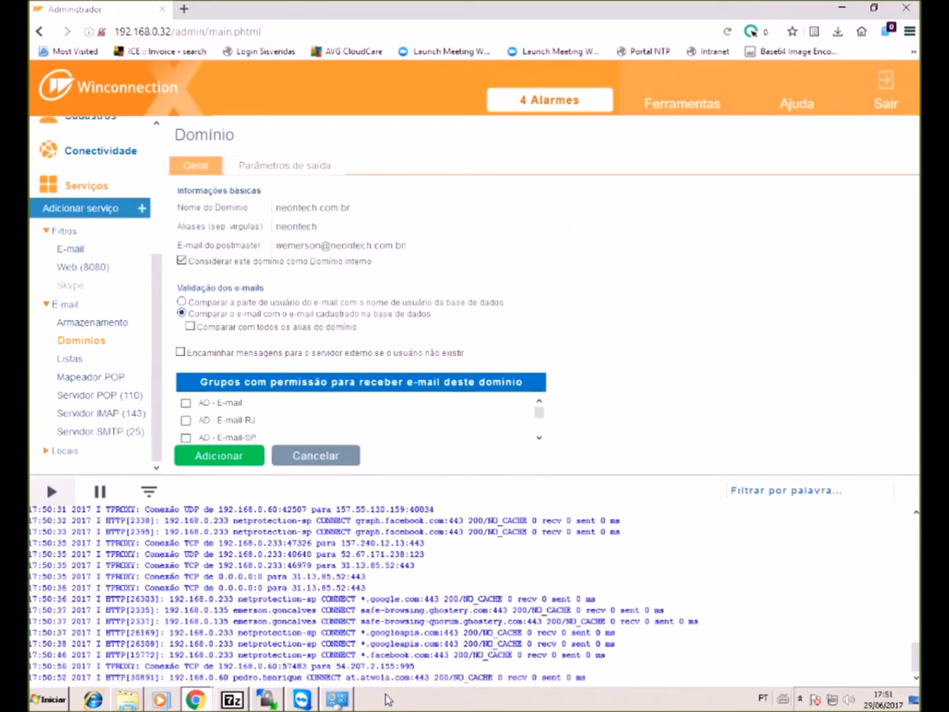
key(Up)
drag(199, 302, 506, 303)
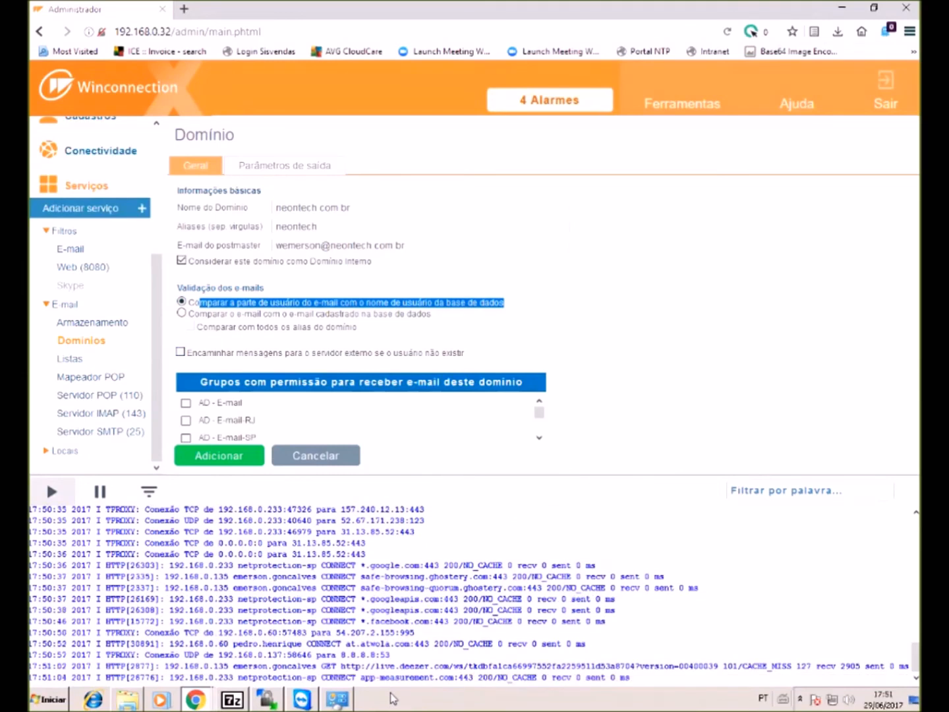
- Validate e-mails against registered addresses, including all aliases, and forward unknown recipients to an external server
scroll(93, 267, up, 3)
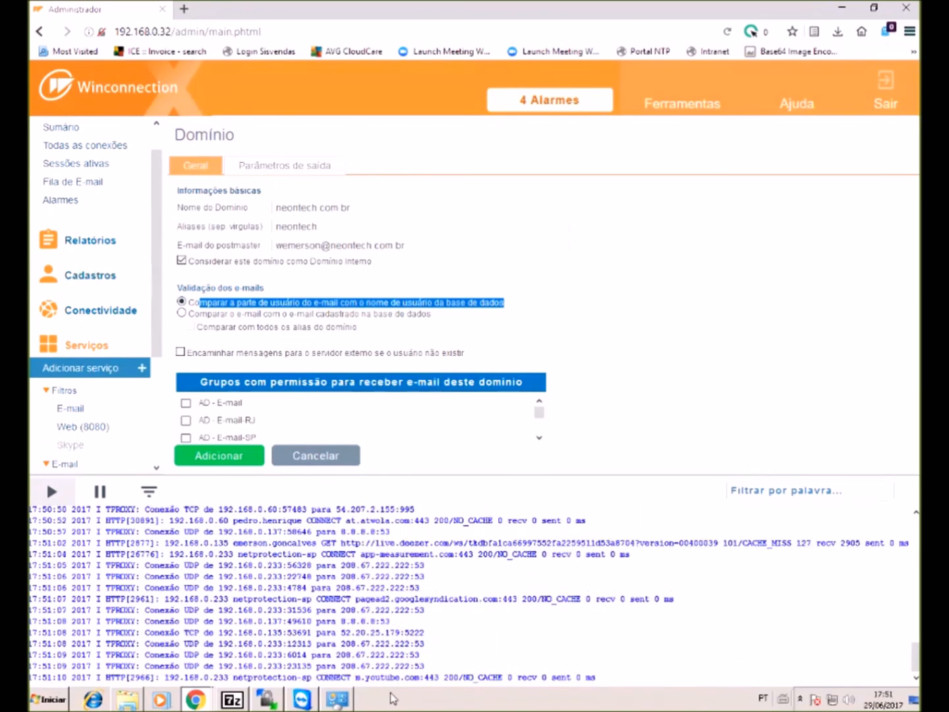
key(Down)
key(Escape)
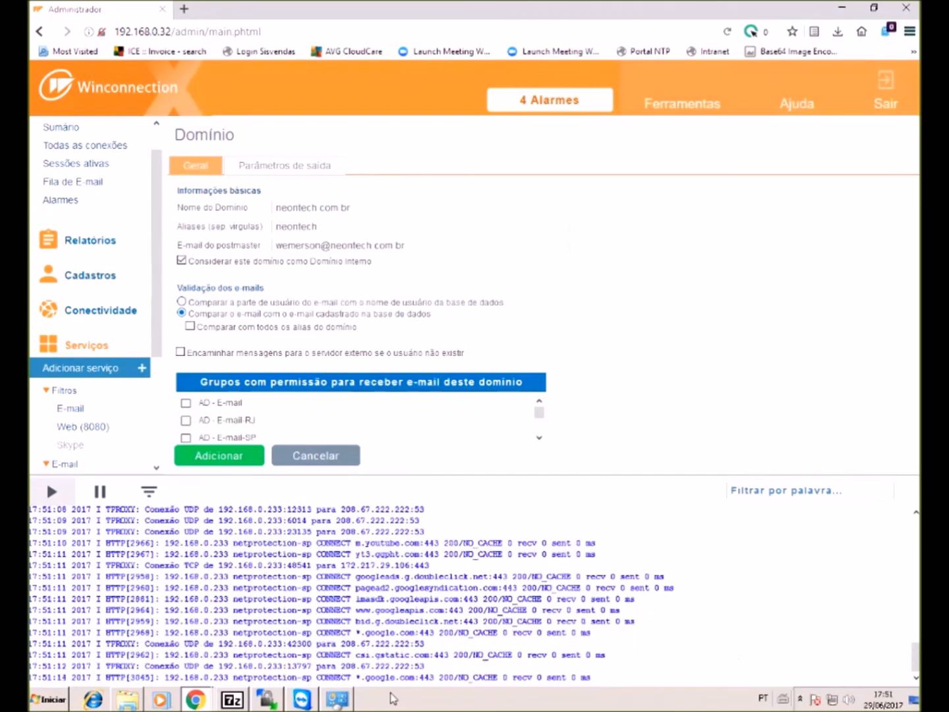
key(space)
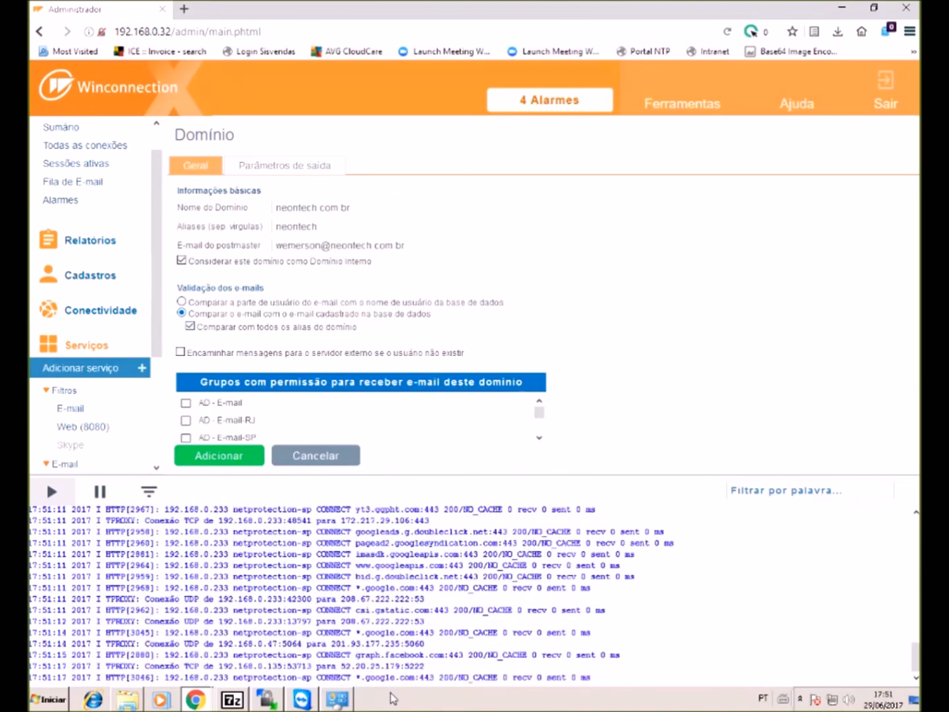
click(181, 352)
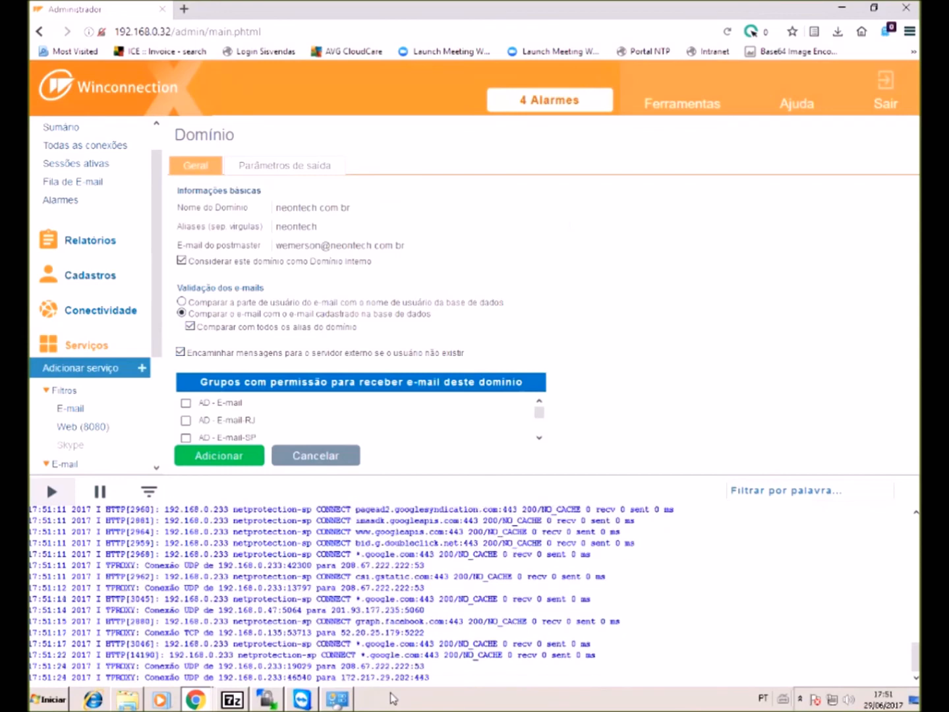
scroll(359, 420, down, 7)
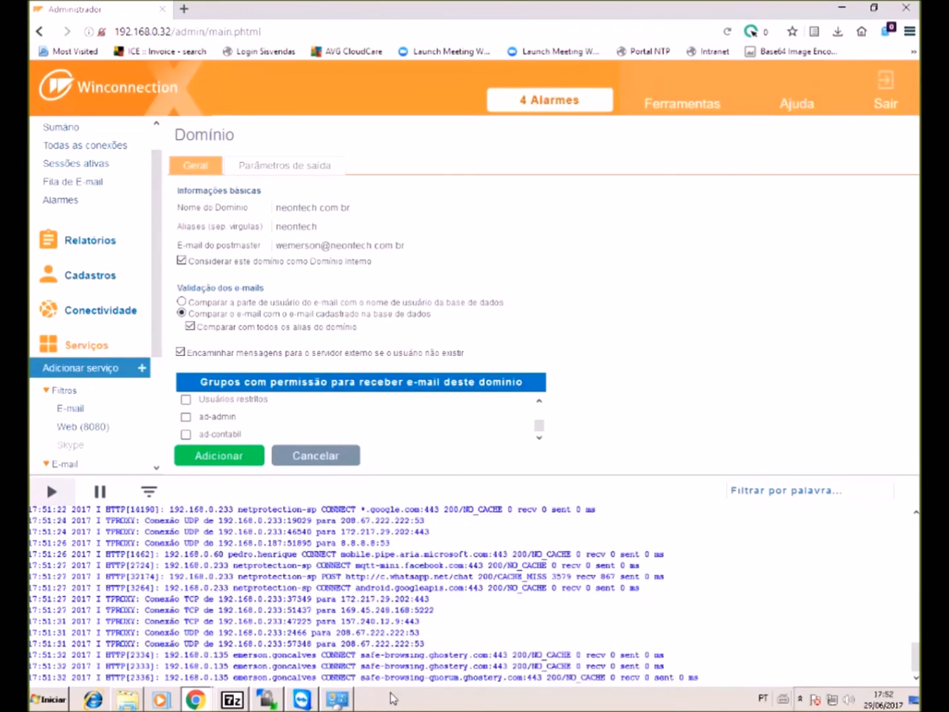
- Select the ad-admin group in the domain's group list
drag(275, 207, 352, 208)
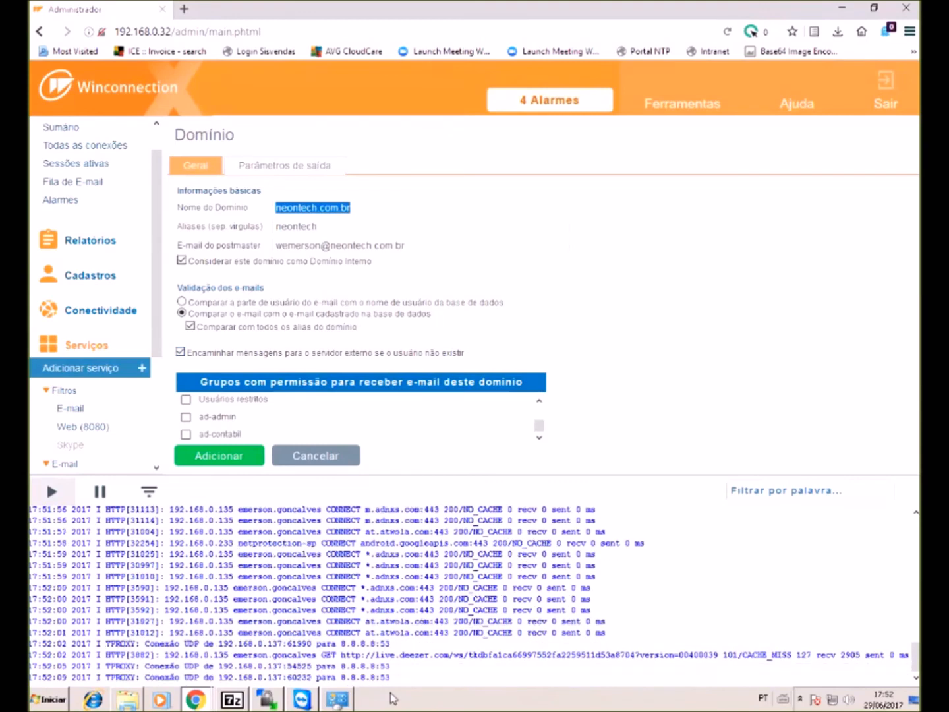
click(186, 416)
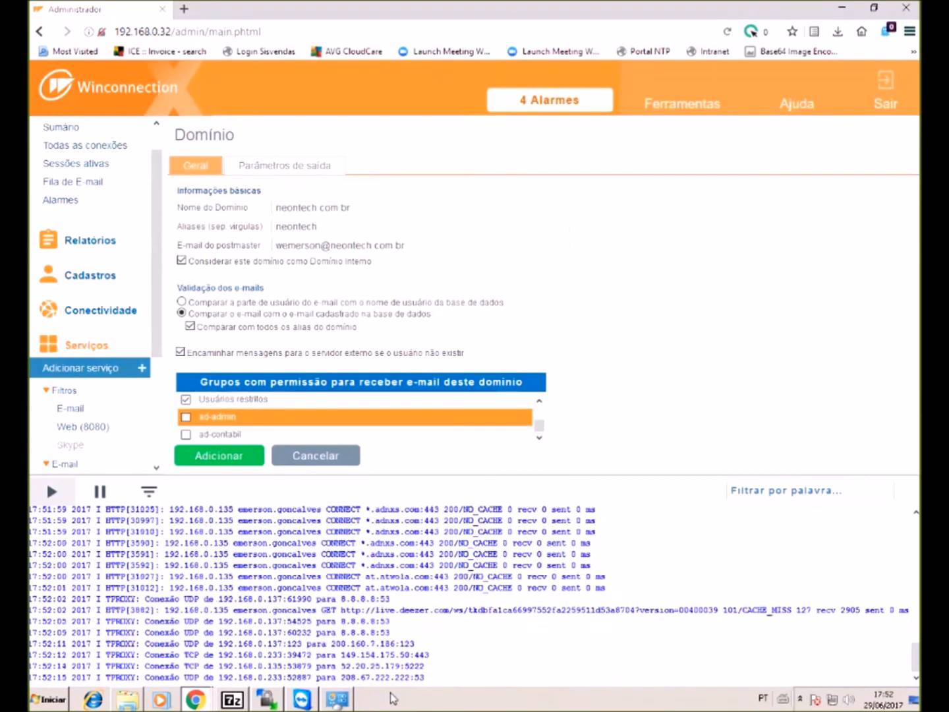
scroll(356, 418, up, 3)
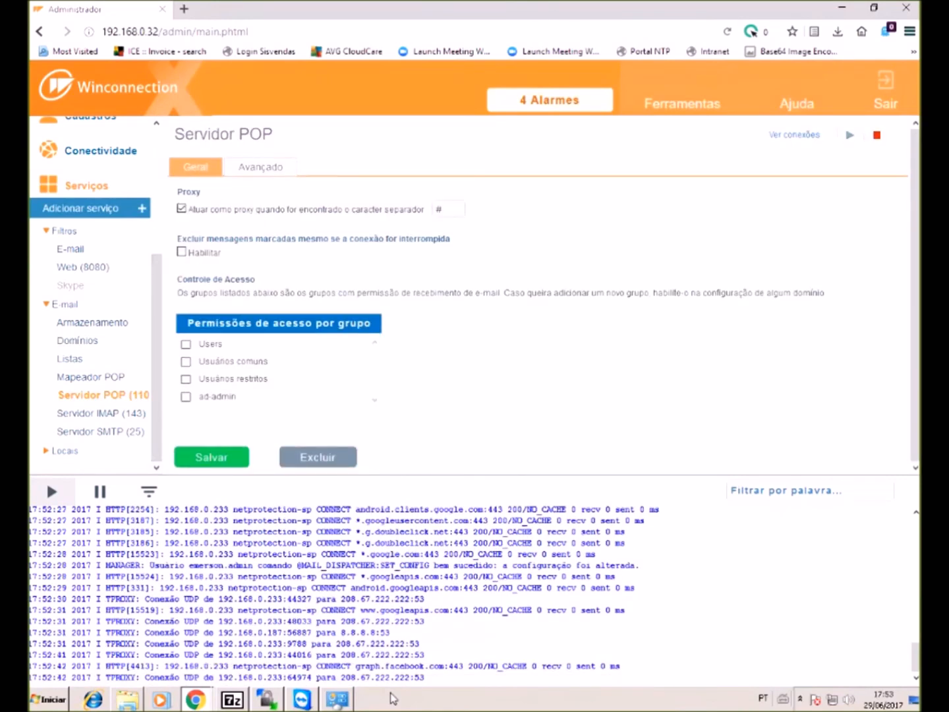
- Grant Users, Usuários comuns, Usuários restritos and ad-admin access to the POP server and save
click(186, 344)
click(186, 362)
click(186, 379)
click(186, 396)
click(212, 457)
- Grant the same four groups access to the IMAP server and save
click(101, 414)
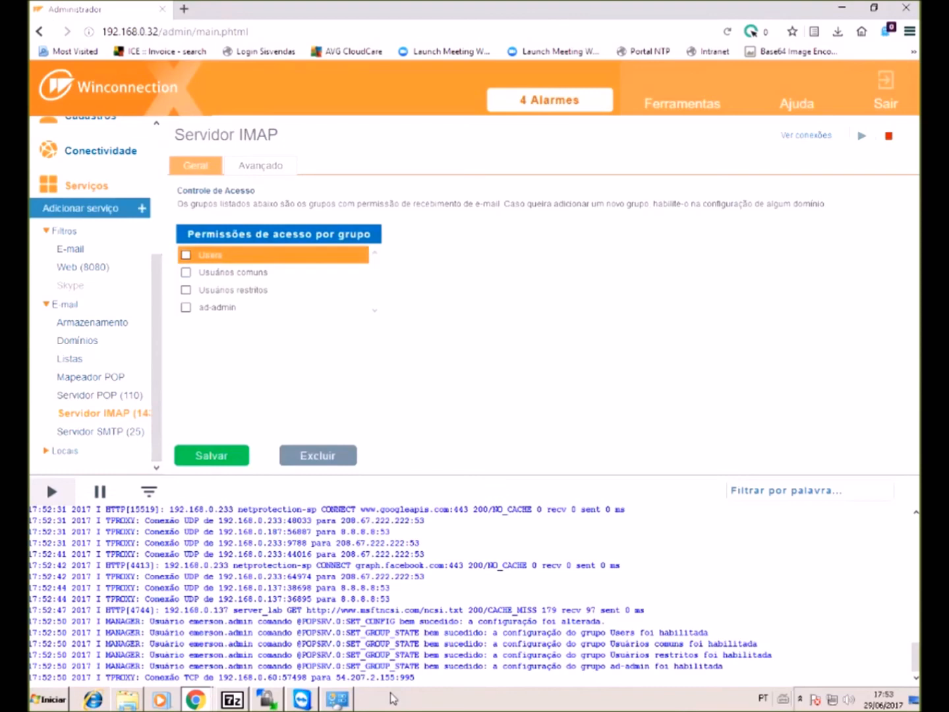
click(185, 255)
click(186, 272)
click(186, 290)
click(186, 307)
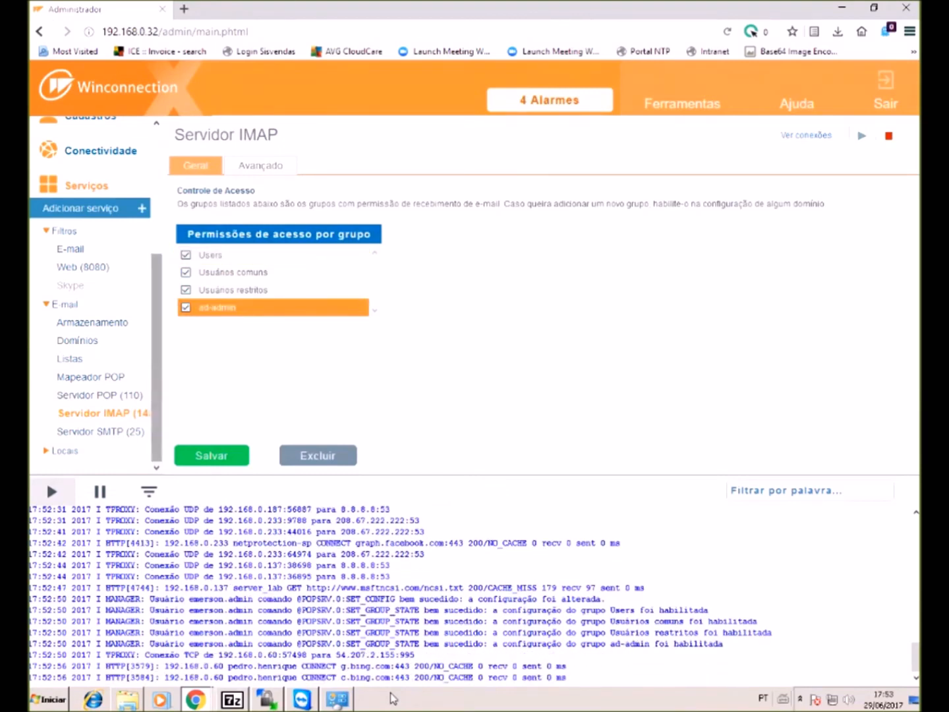
click(100, 432)
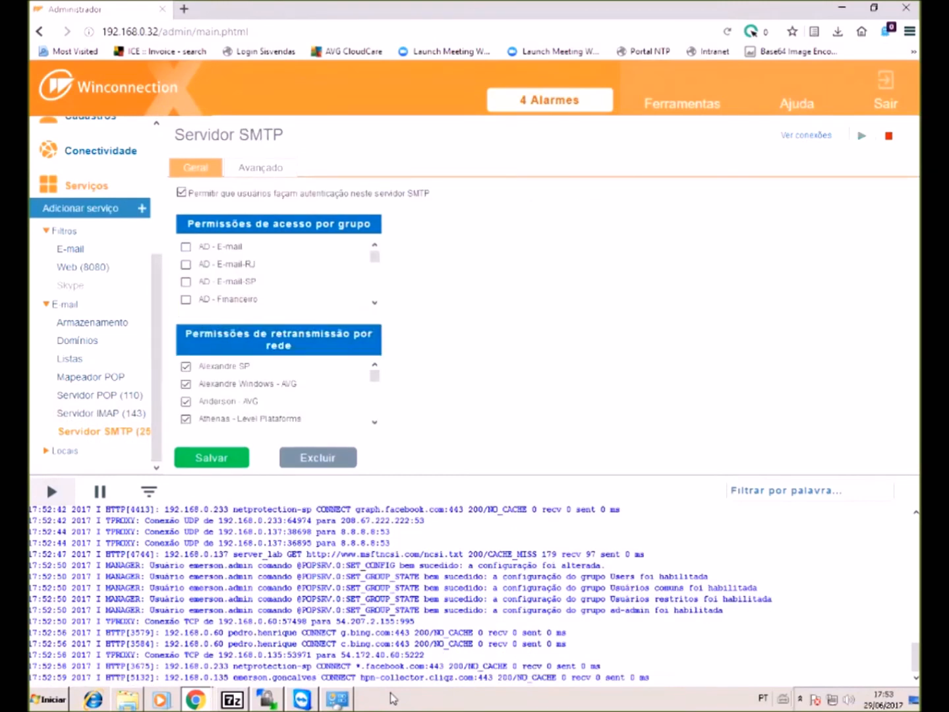
click(101, 413)
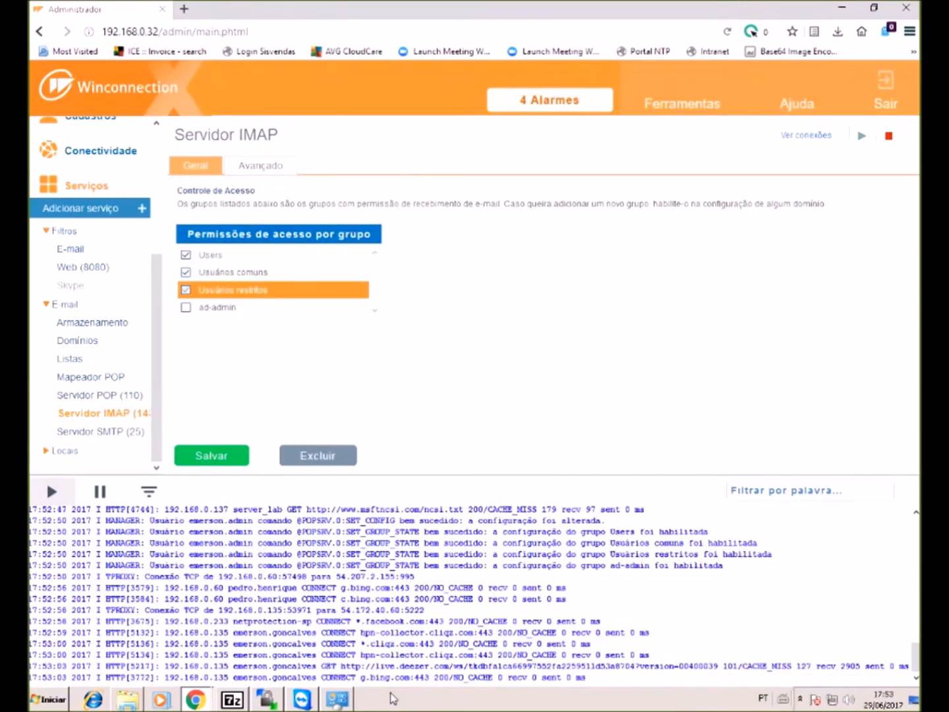
click(212, 455)
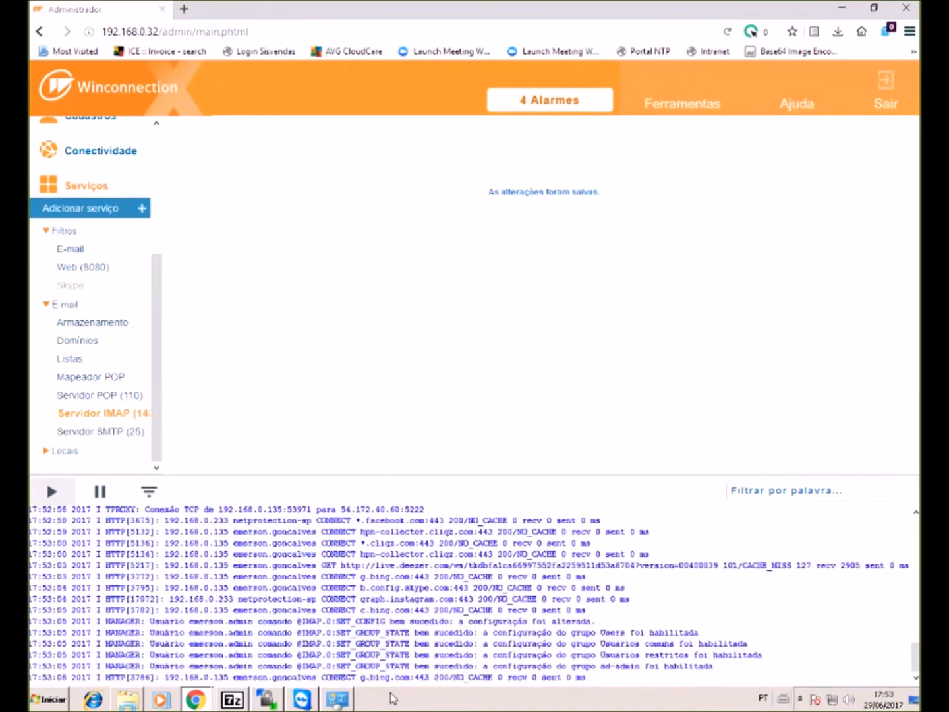
- Recheck the SMTP, IMAP and POP server group permissions
click(101, 432)
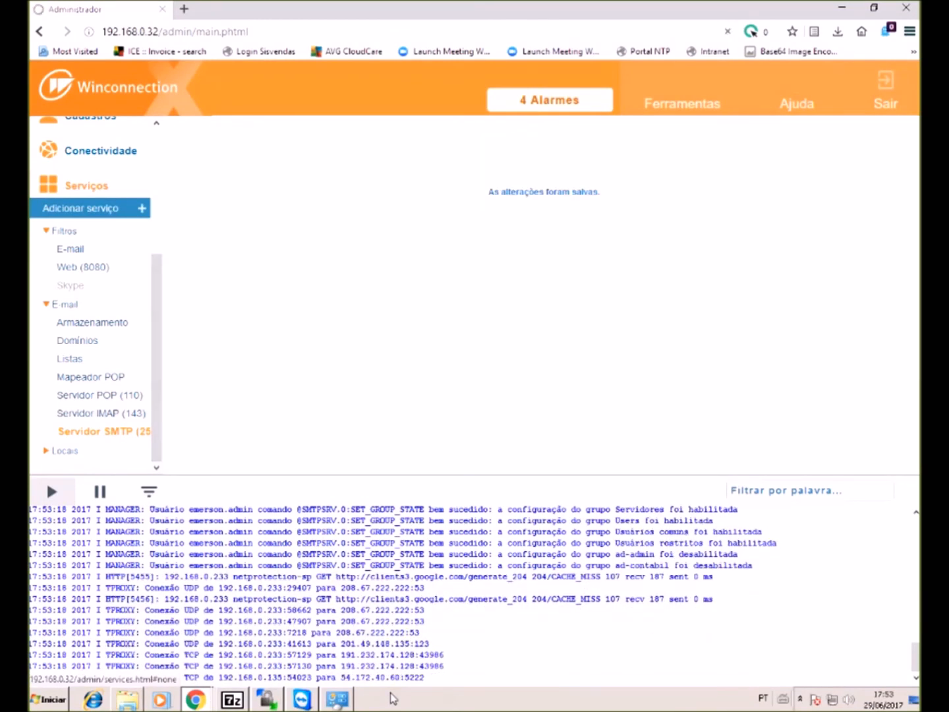
click(104, 414)
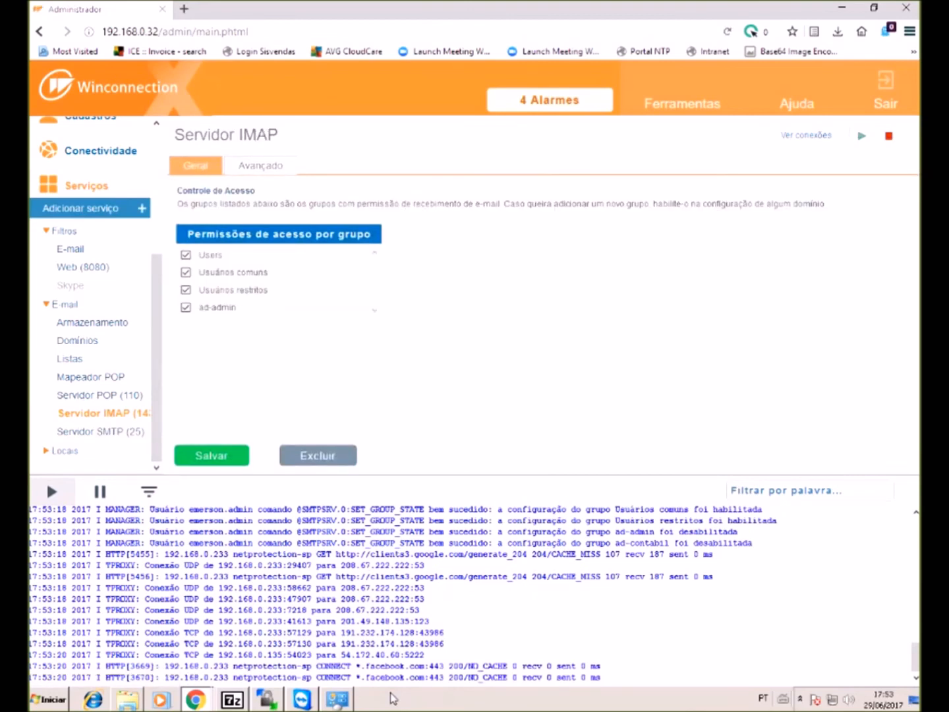
click(99, 396)
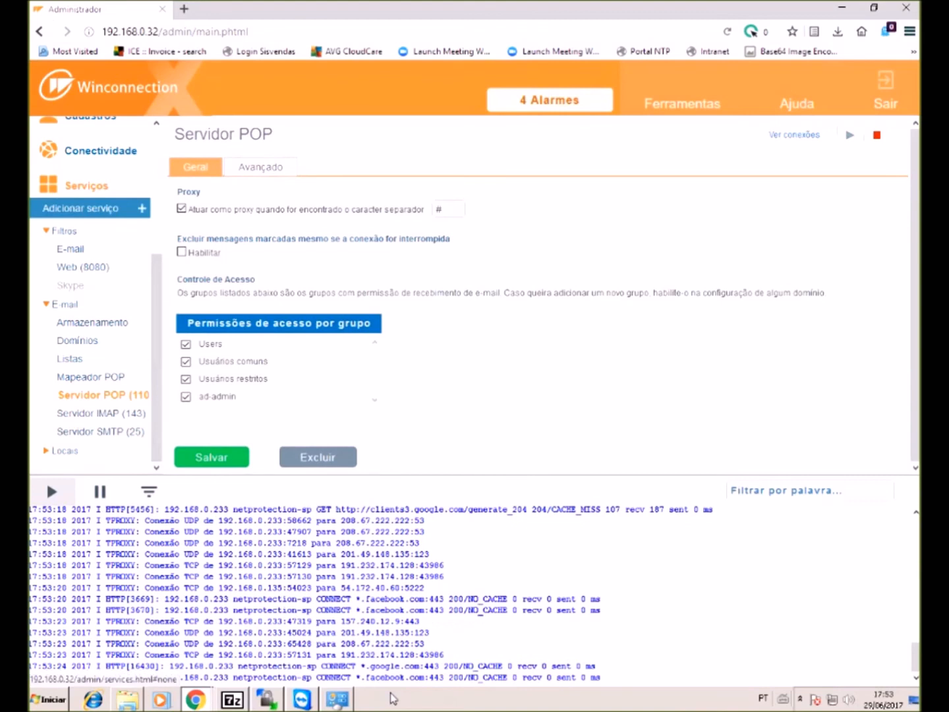
click(91, 377)
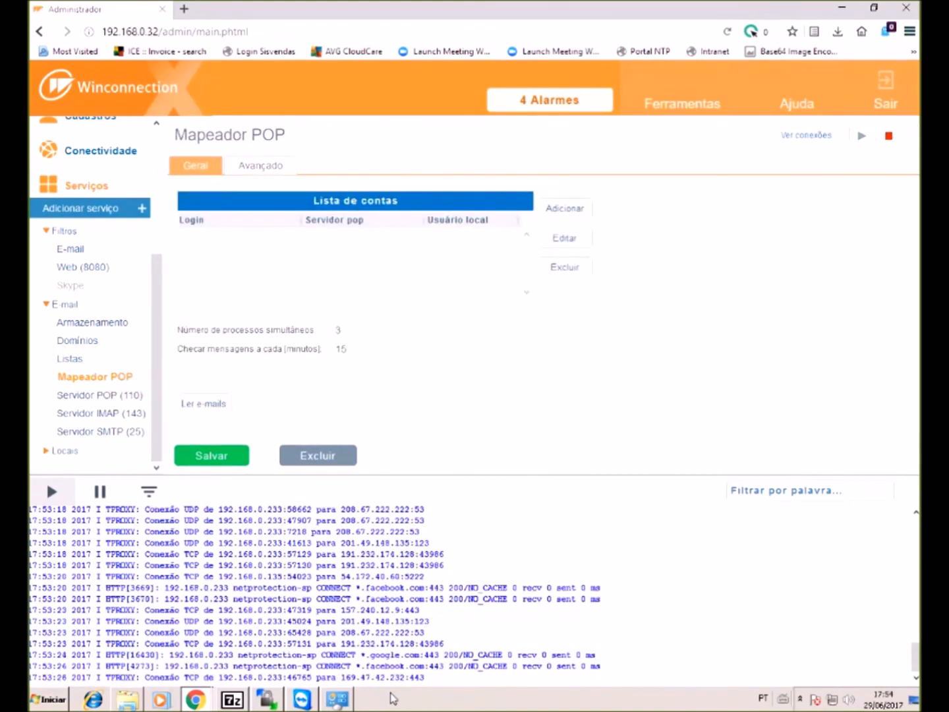
- Add a mapped POP account with its login address, password, server mail.neontech.com.br and port 110
click(565, 209)
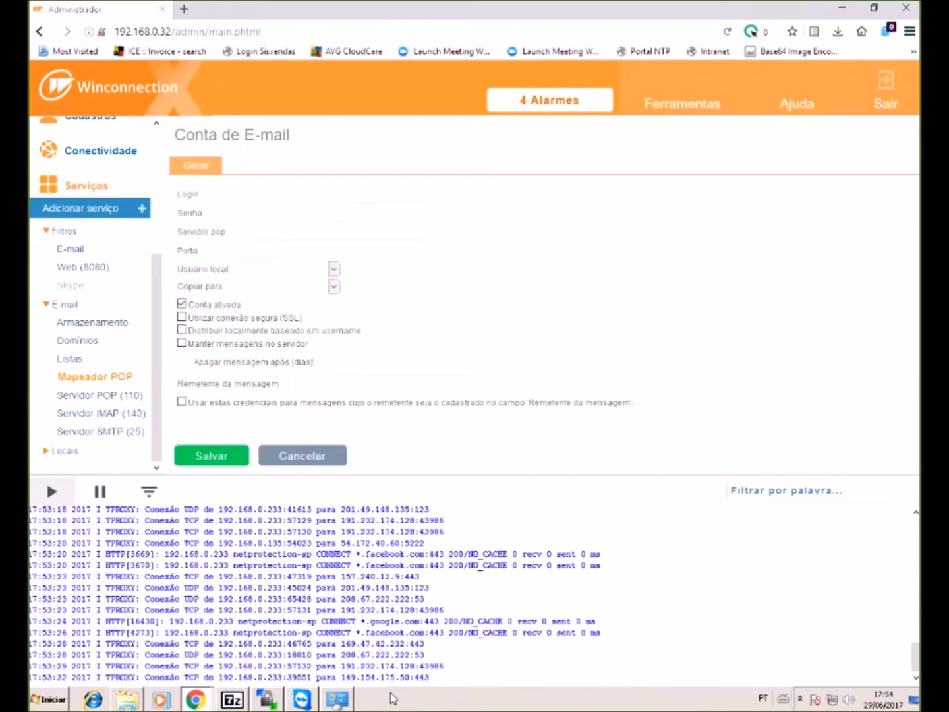
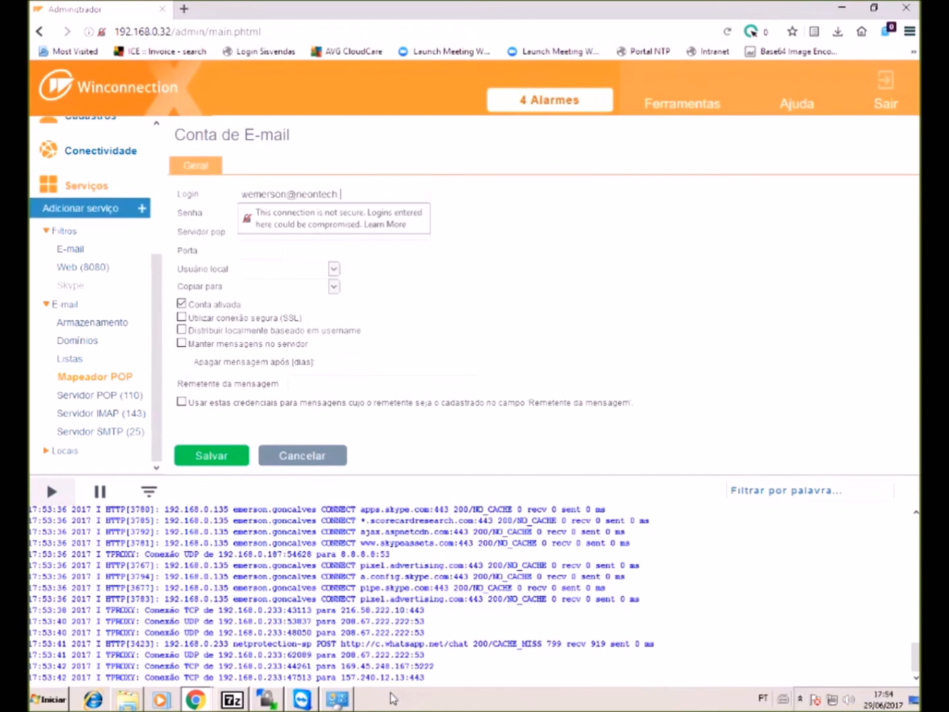
key(Tab)
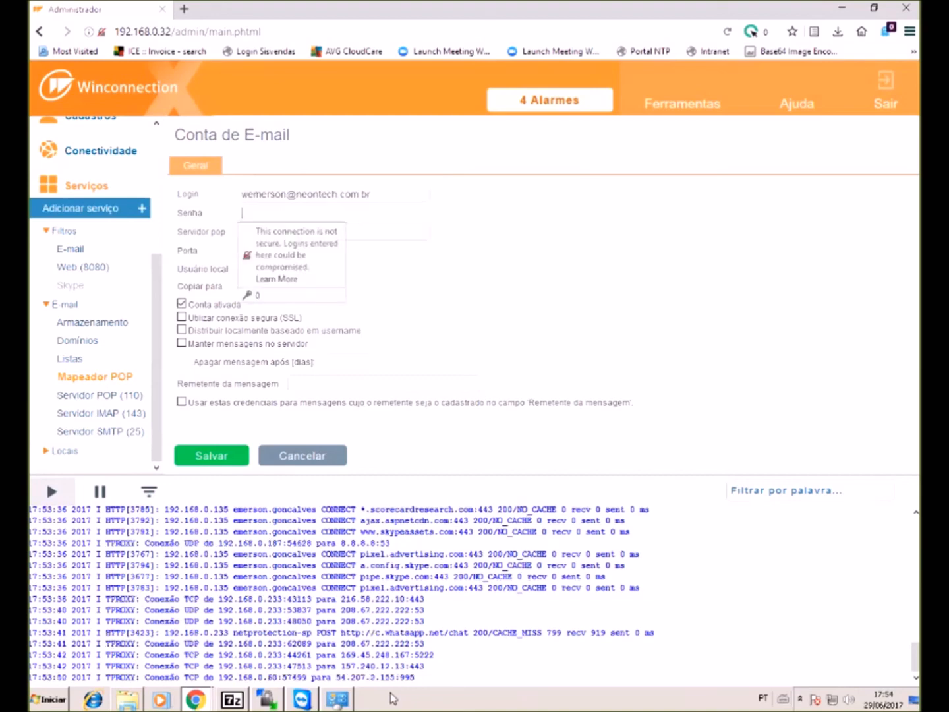
text(••••••••••)
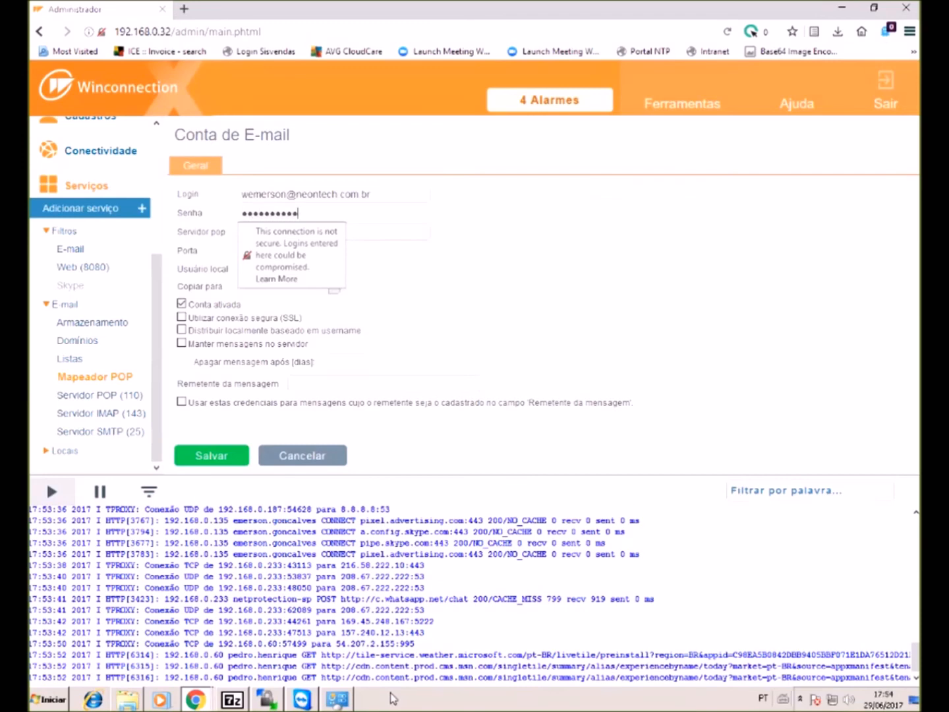
key(Tab)
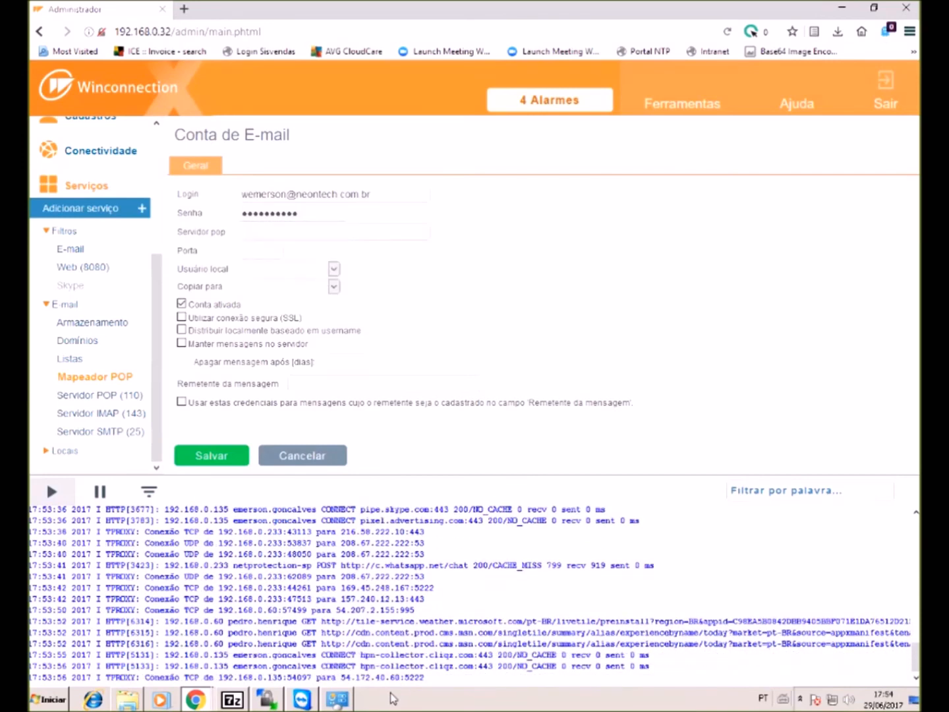
text(ma)
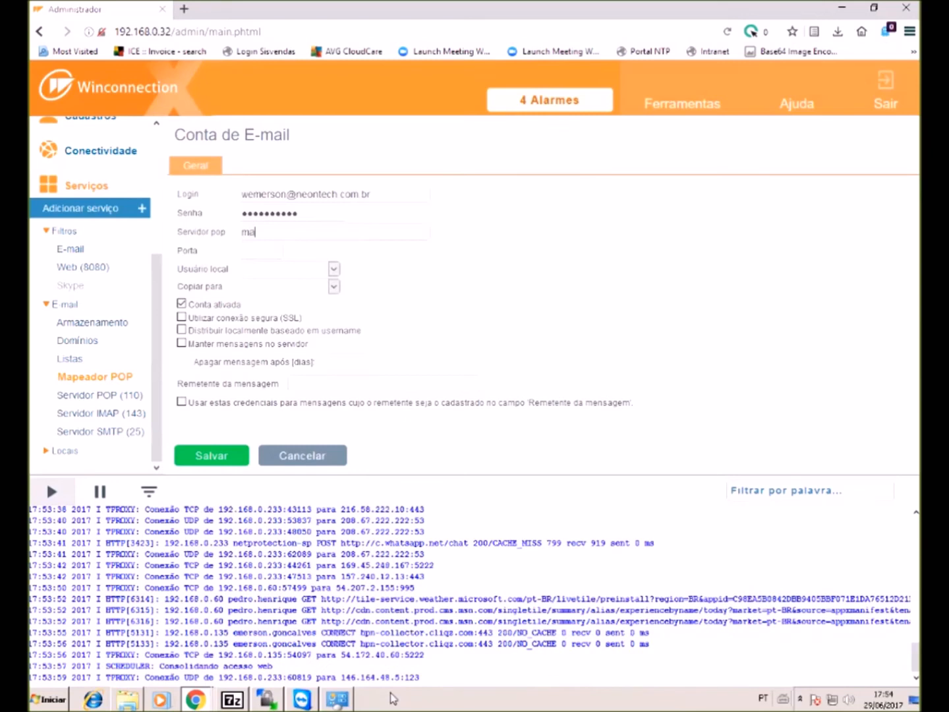
text(il neontech.com.br)
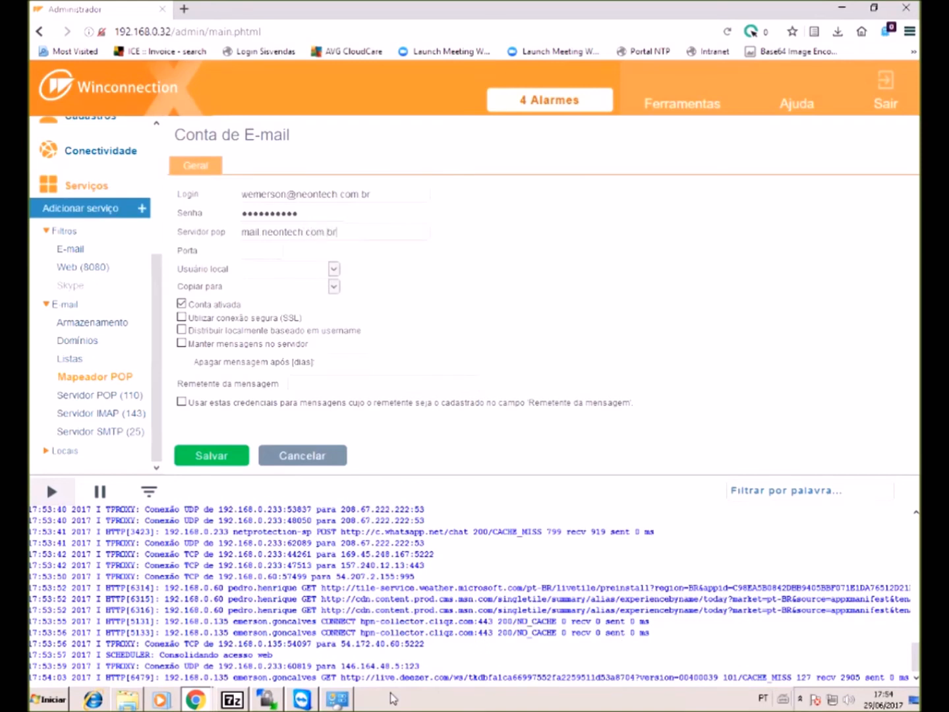
key(Tab)
text(110)
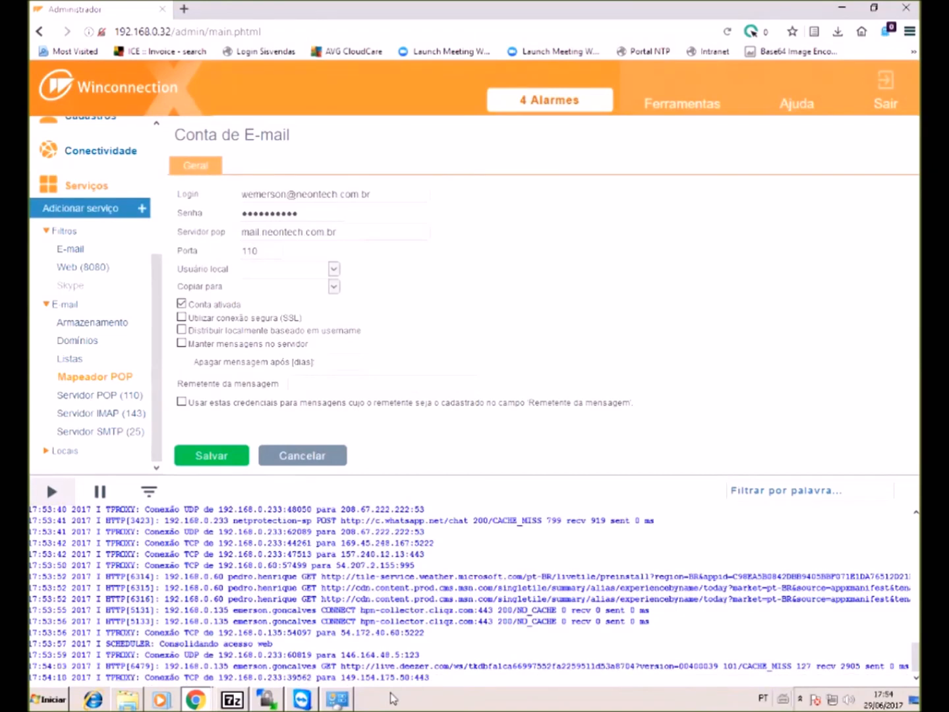
- Assign the matching local user from the Usuário local list to the account
key(alt+Down)
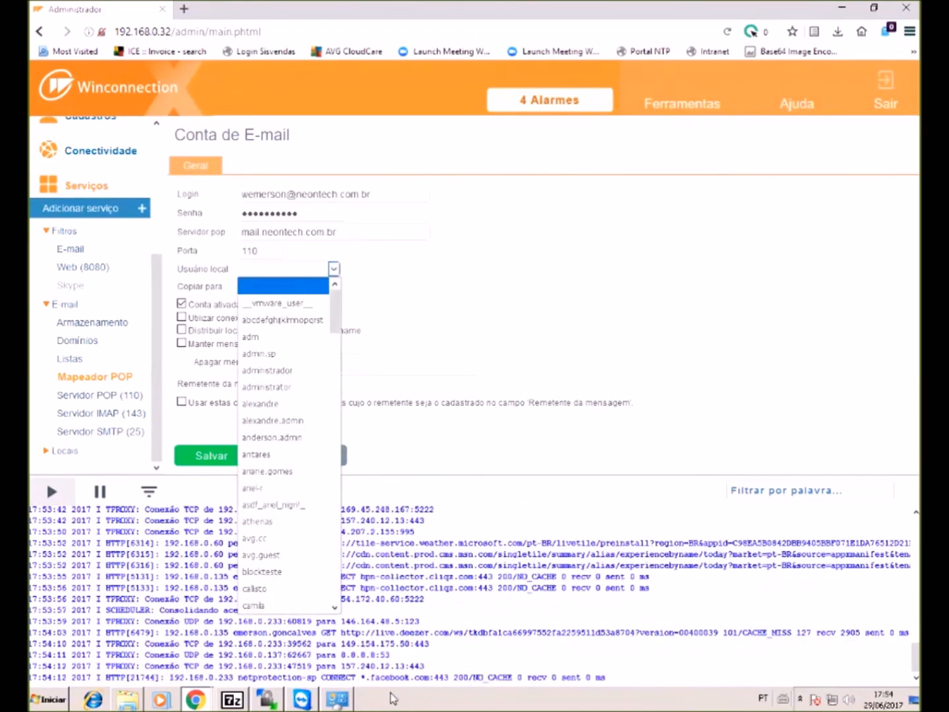
key(Down)
key(Down)
key(Down)
key(Down)
key(Down)
key(Down)
key(Down)
key(Down)
key(Down)
key(Down)
key(Down)
key(Down)
key(Down)
key(Down)
key(Down)
key(Down)
key(Down)
key(Down)
key(Down)
key(Down)
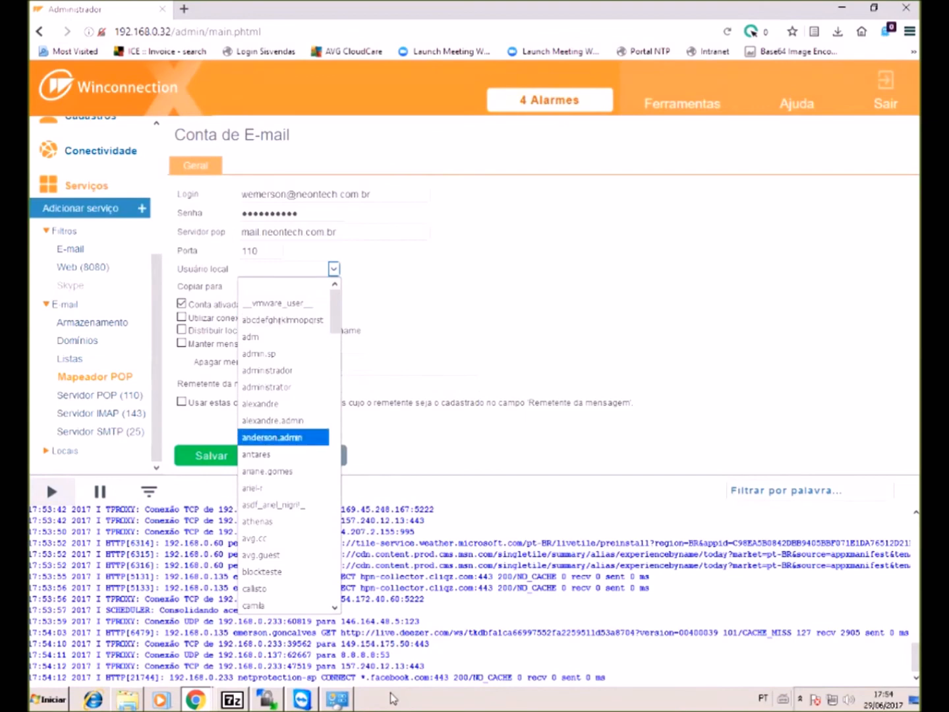
key(Down)
key(Down)
key(Down)
key(Down)
key(Down)
key(Down)
key(Down)
key(Down)
key(Down)
key(Down)
key(Down)
key(Down)
key(Down)
key(Down)
key(Down)
key(Down)
key(Down)
key(Down)
key(Down)
key(Down)
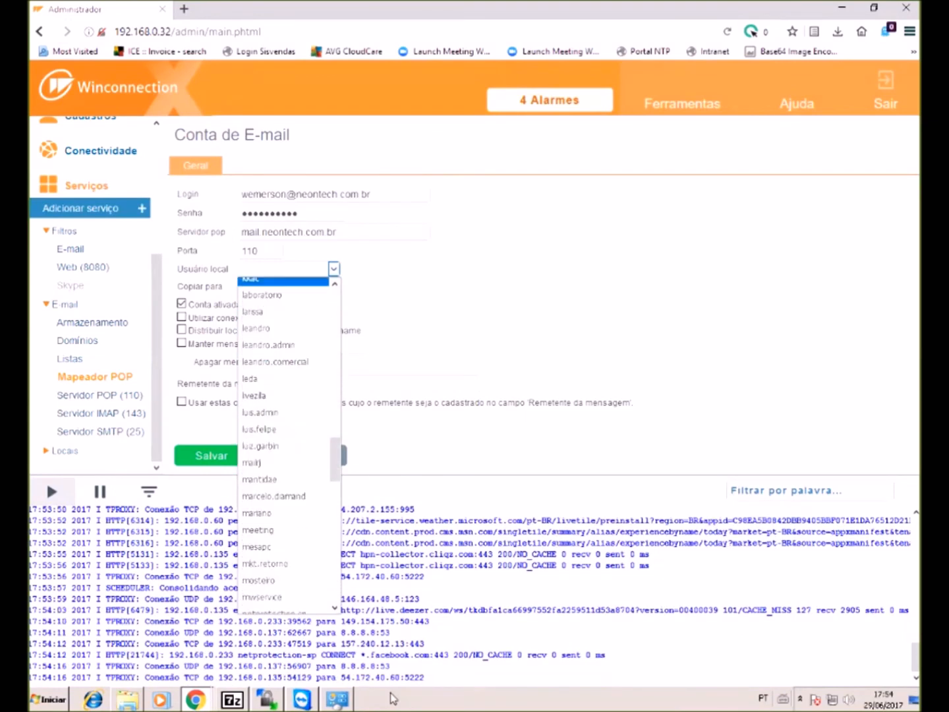
key(Up)
key(Up)
key(Up)
key(Up)
key(Up)
key(Up)
key(Up)
key(Up)
key(Up)
key(Up)
key(Up)
key(Up)
key(Up)
key(Up)
key(Up)
key(Up)
key(Up)
key(Up)
key(Up)
key(Up)
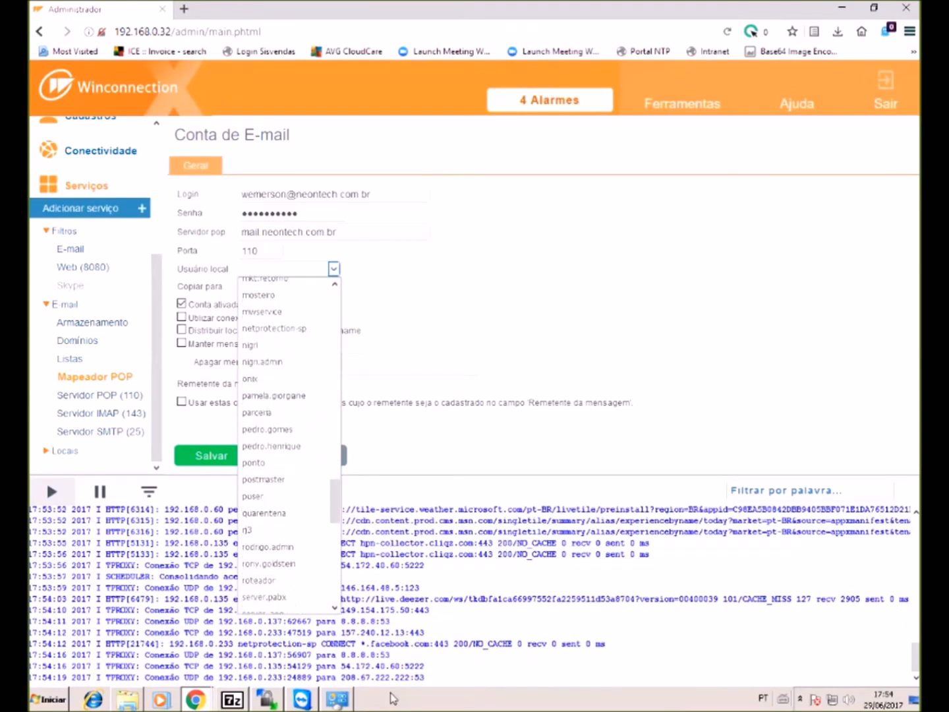
key(Up)
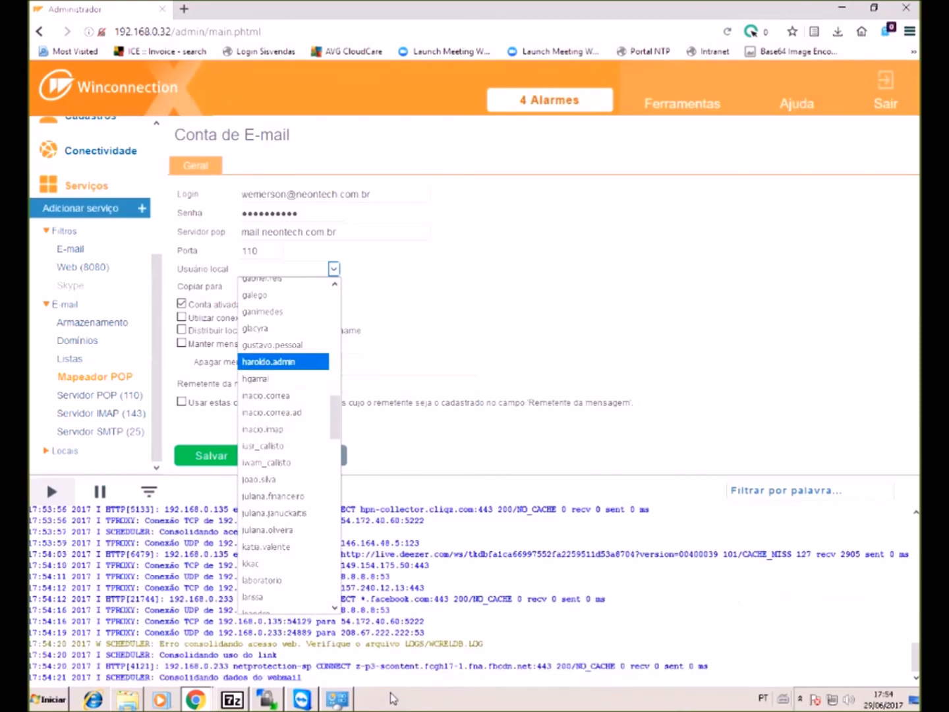
key(Up)
key(Up)
key(Up)
key(Up)
key(Up)
key(Up)
key(Up)
key(Up)
key(Up)
key(Up)
key(Up)
key(Up)
key(Up)
key(Up)
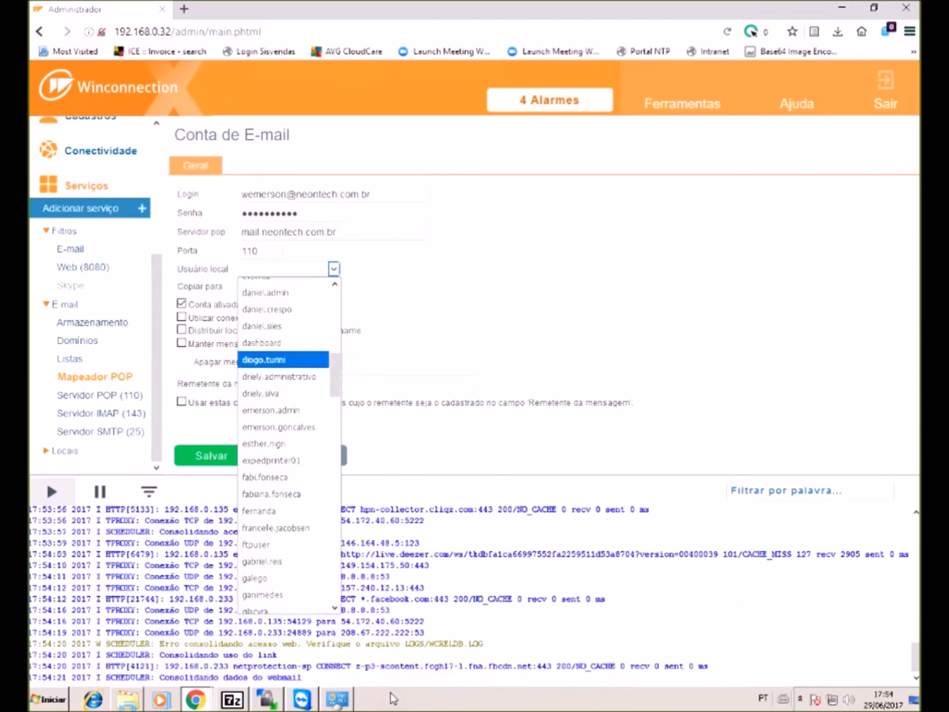
key(Down)
key(Return)
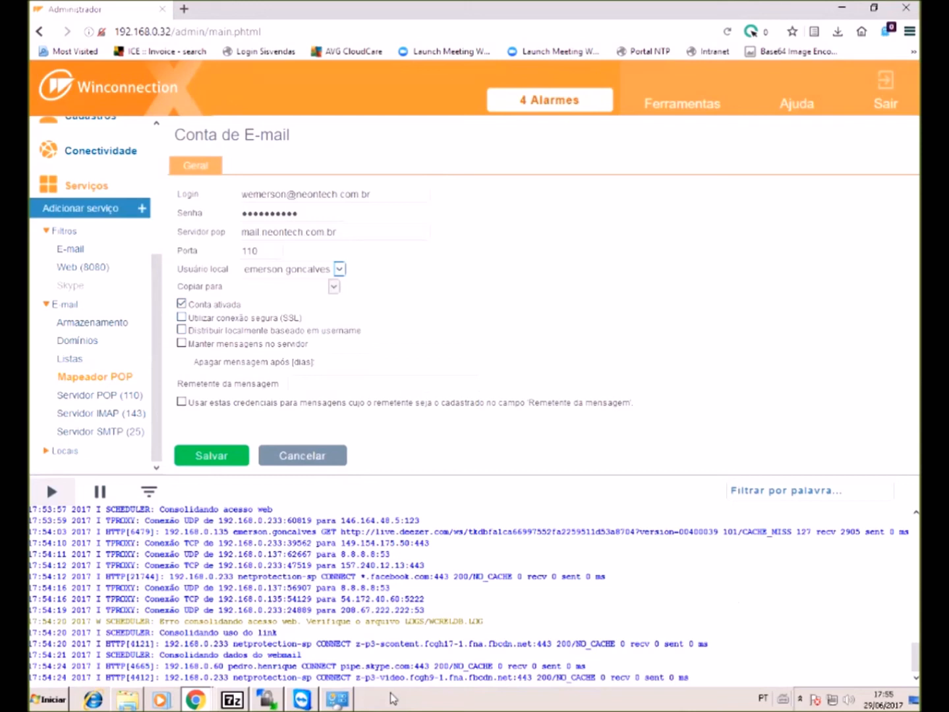
key(shift+Tab)
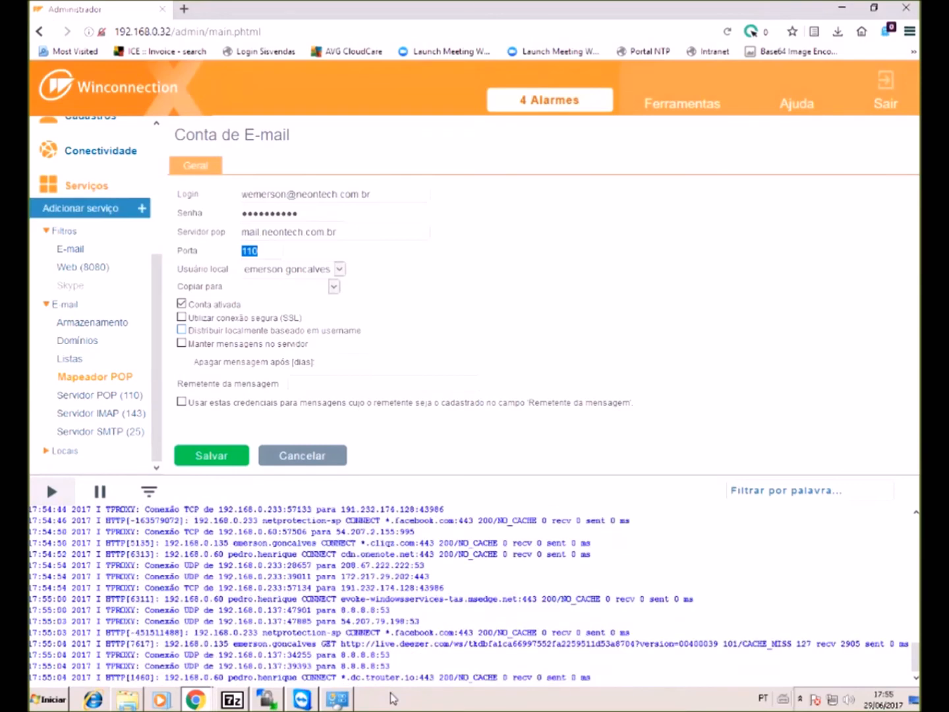
- Keep the account's messages on the server for 30 days
click(182, 343)
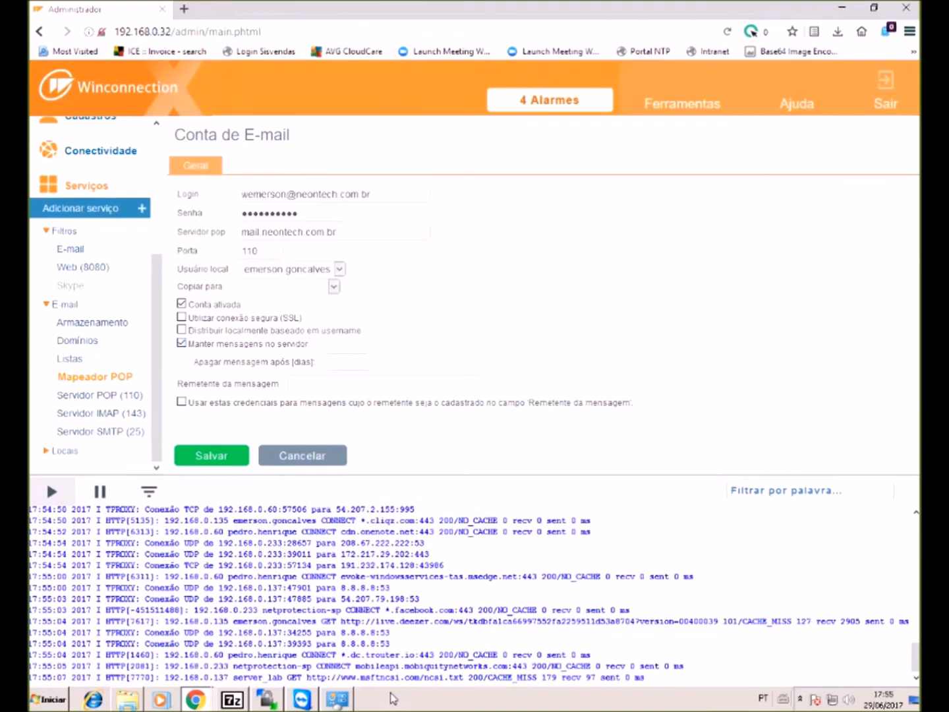
text(30)
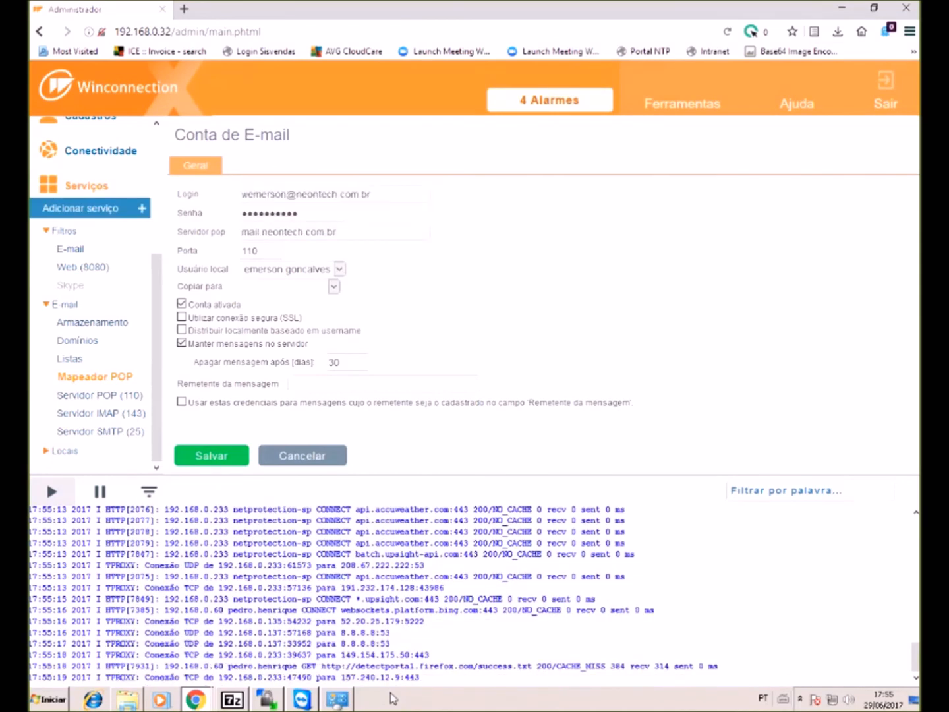
double_click(336, 362)
text(0)
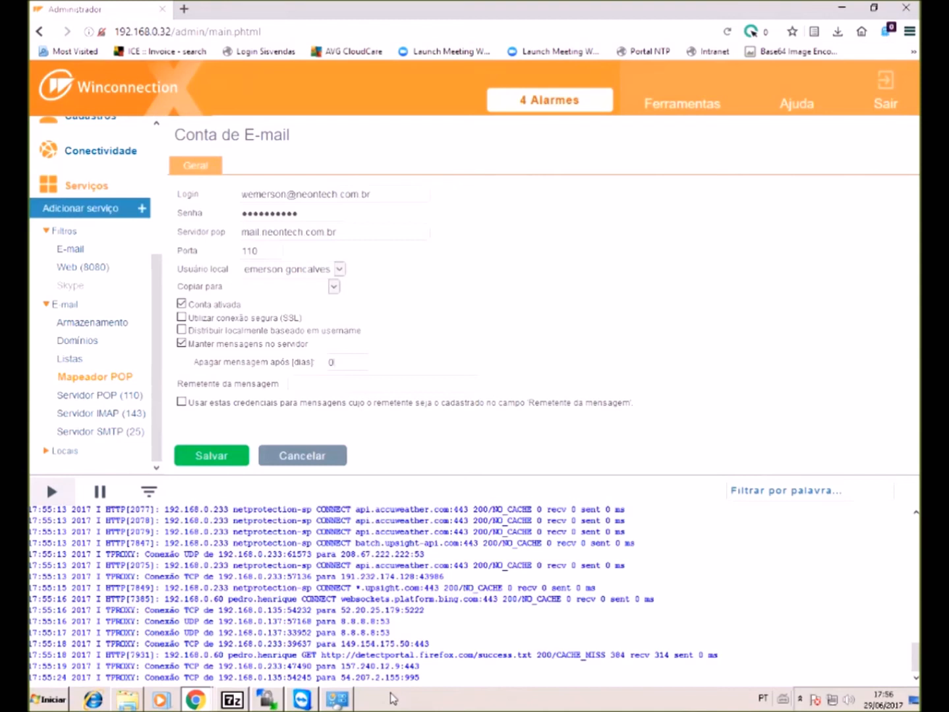
key(BackSpace)
text(30)
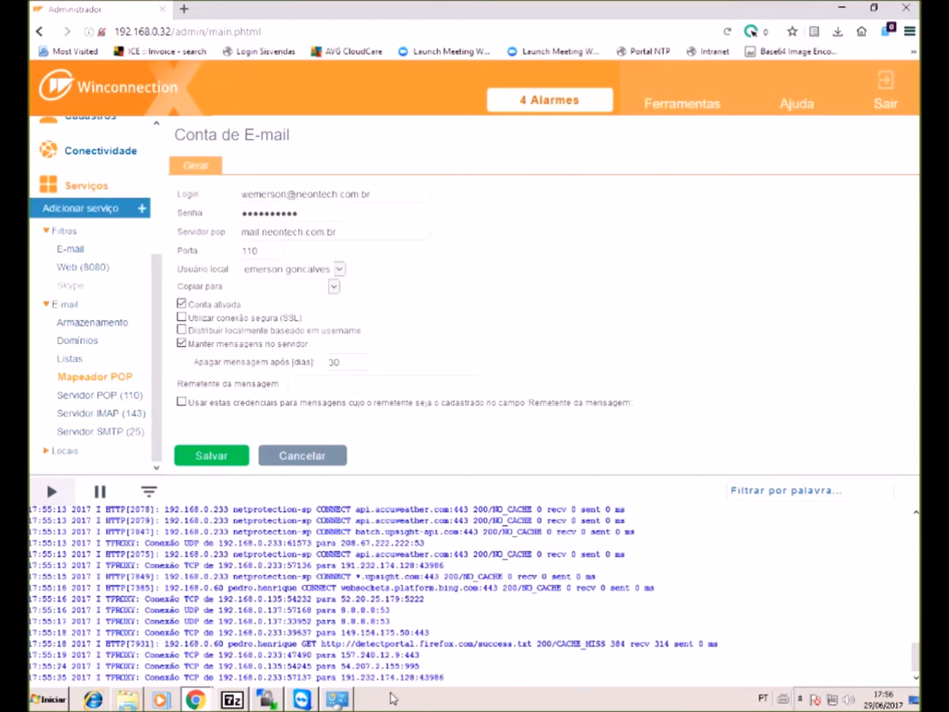
- Use the login address as message sender with these credentials, and save the account
drag(371, 195, 241, 195)
key(ctrl+c)
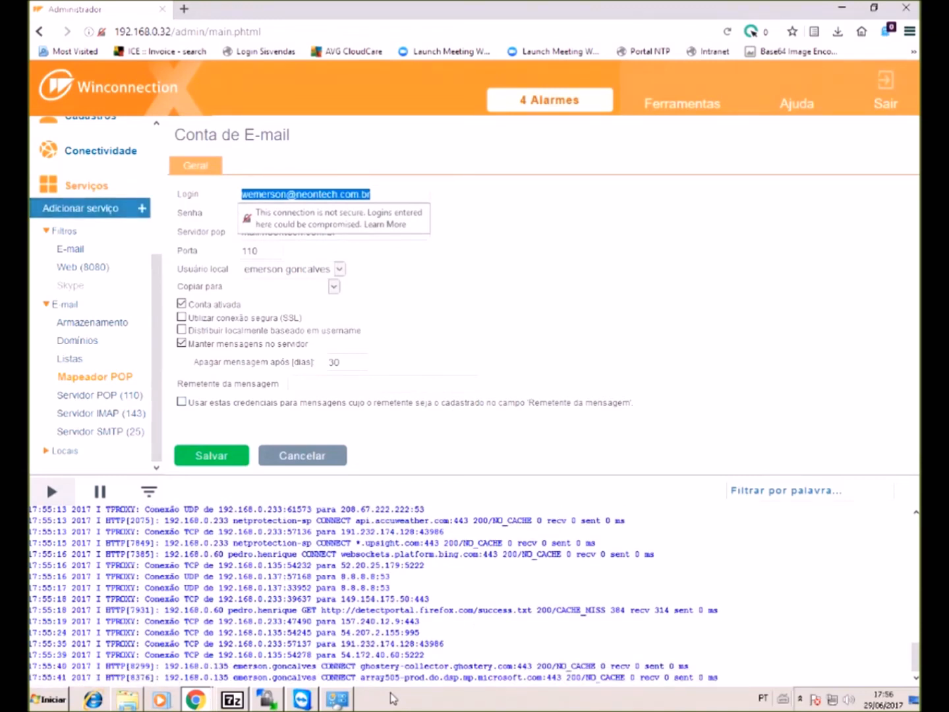
click(329, 383)
key(ctrl+v)
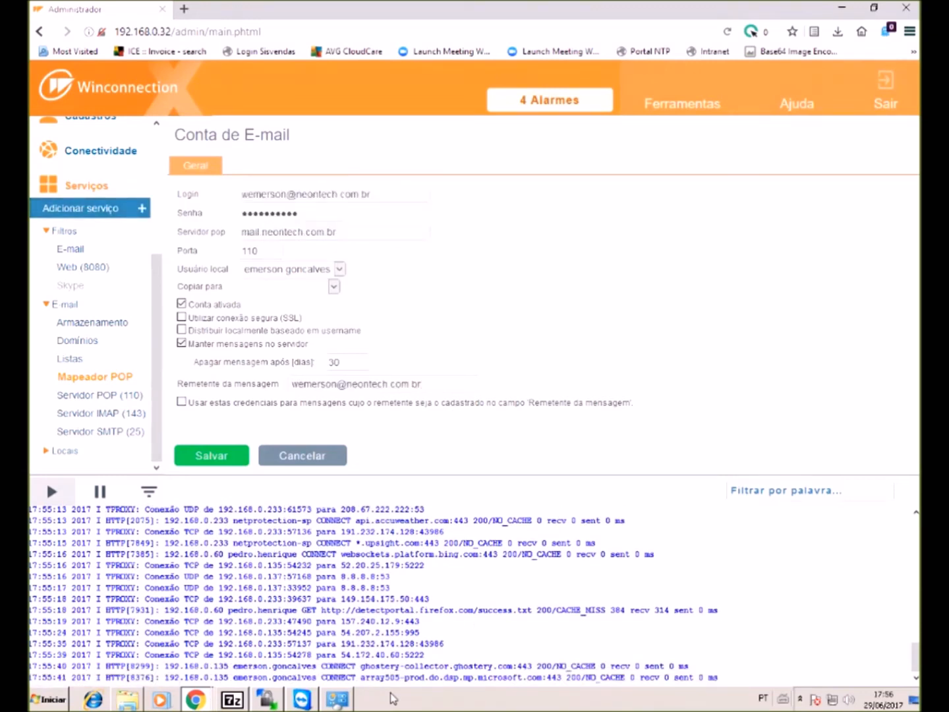
click(181, 402)
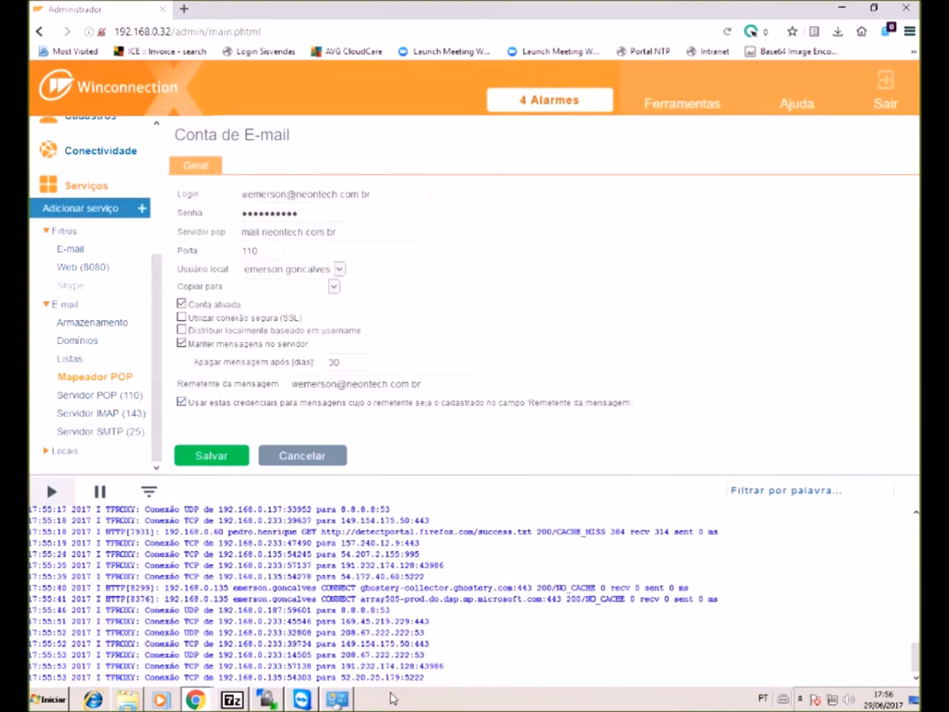
click(211, 456)
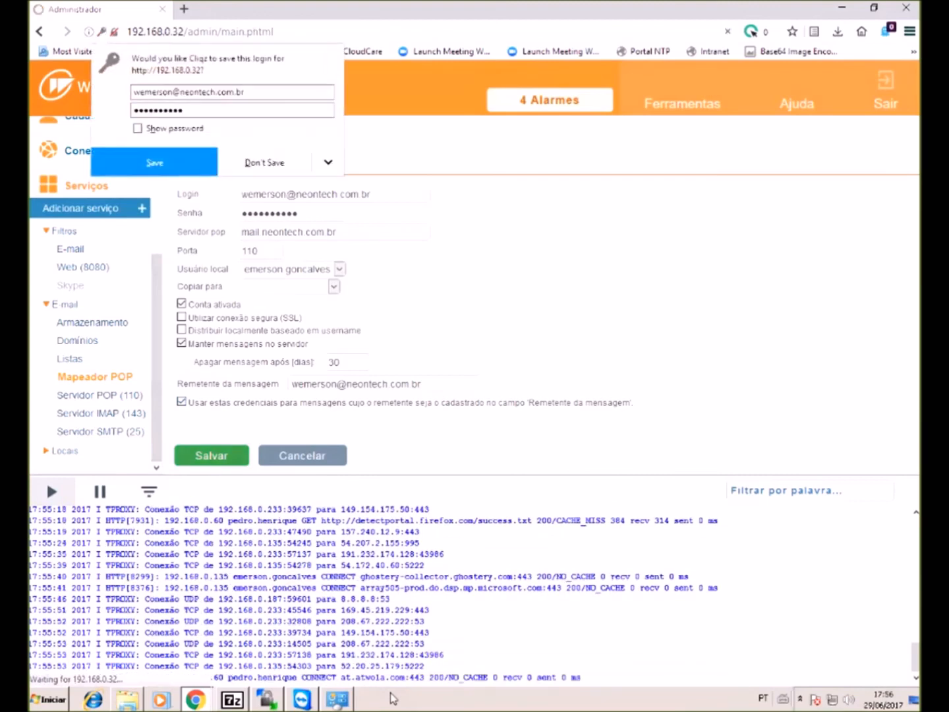
- Save the POP mapper without storing the login in the browser, and check the activity log
click(192, 165)
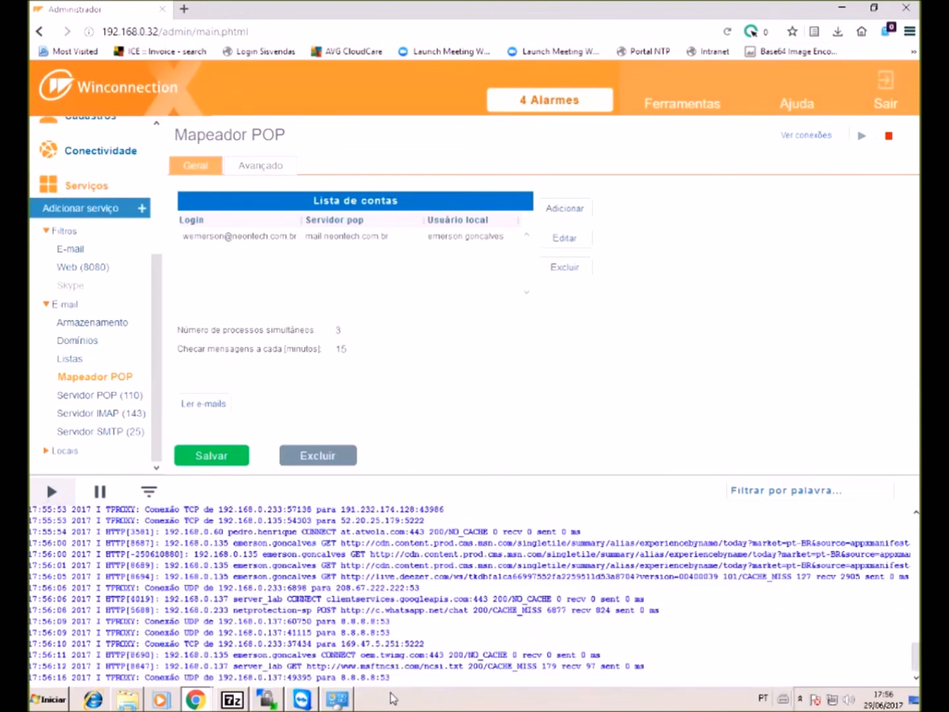
key(Return)
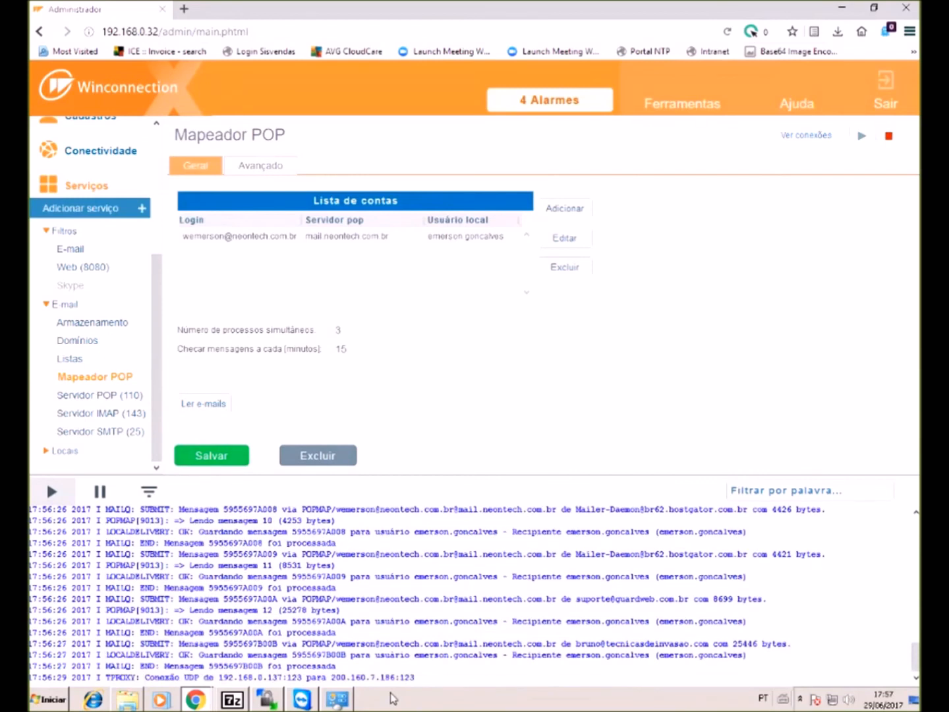
drag(342, 577, 273, 588)
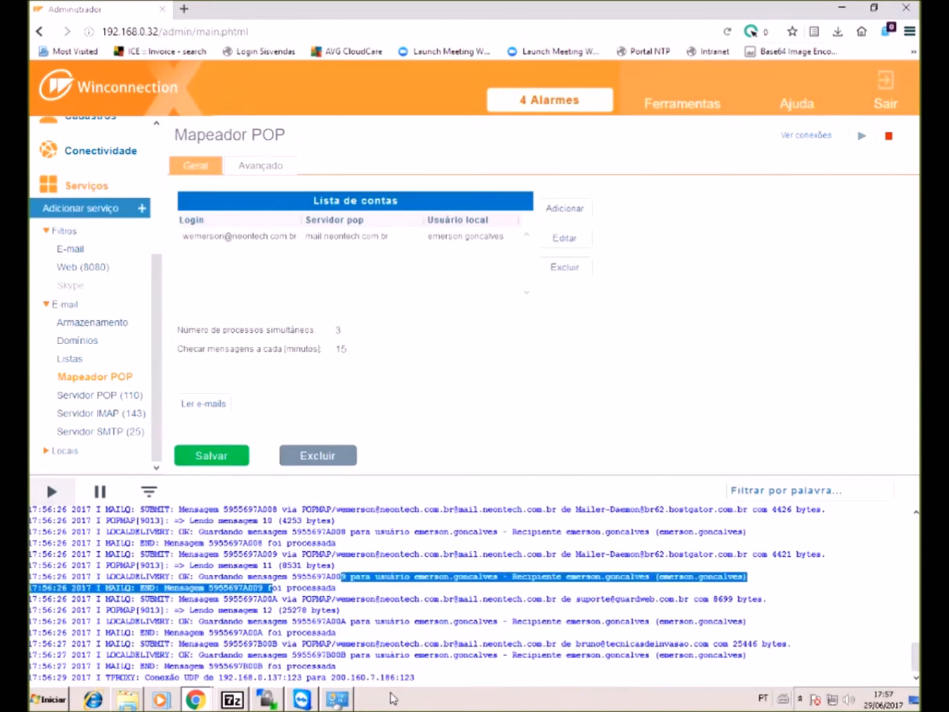
- Review the POP, IMAP and SMTP server pages, then begin adding a new service
click(99, 395)
click(100, 413)
click(100, 432)
click(100, 395)
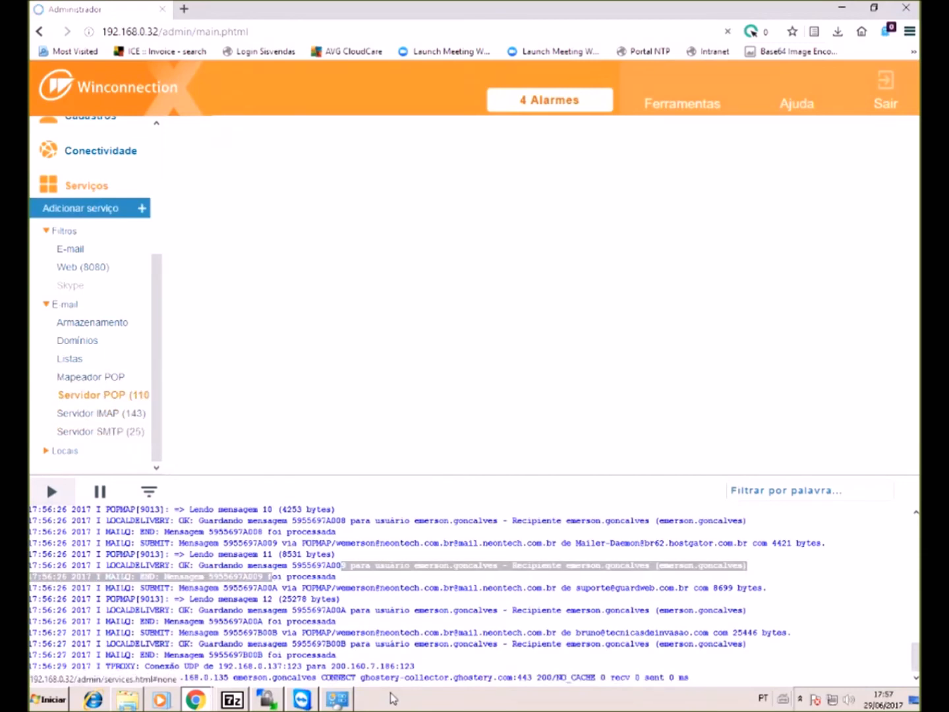
click(101, 414)
click(100, 432)
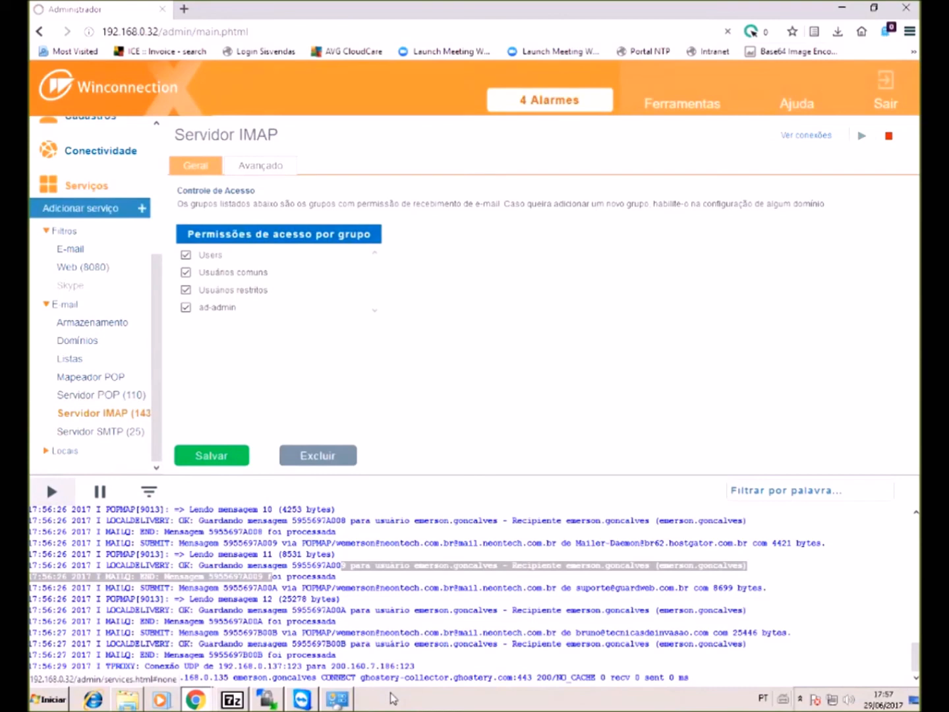
click(100, 432)
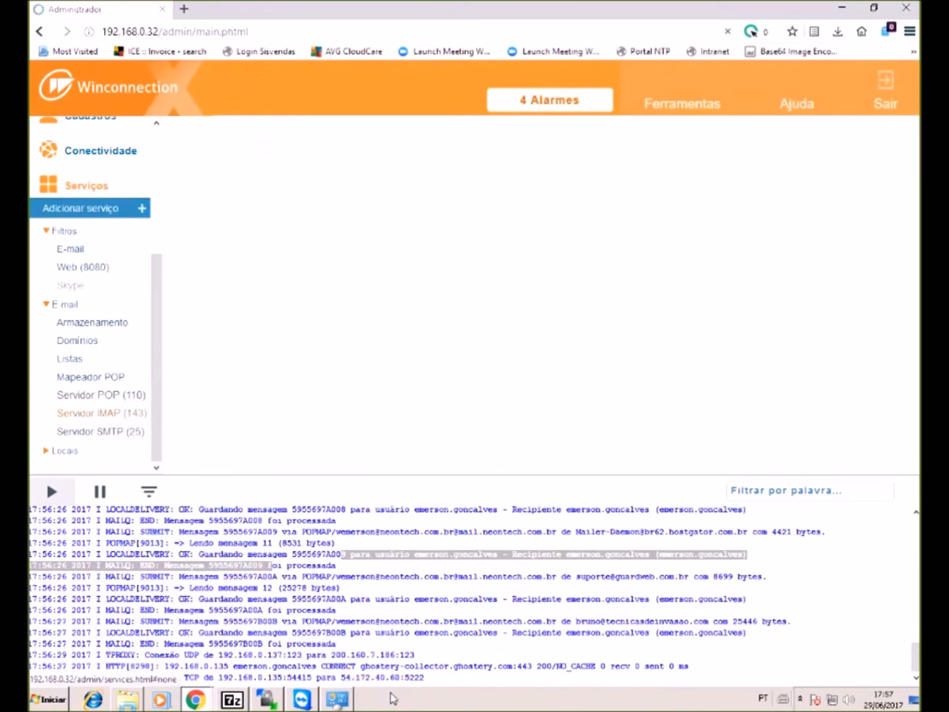
click(100, 395)
click(101, 413)
click(100, 396)
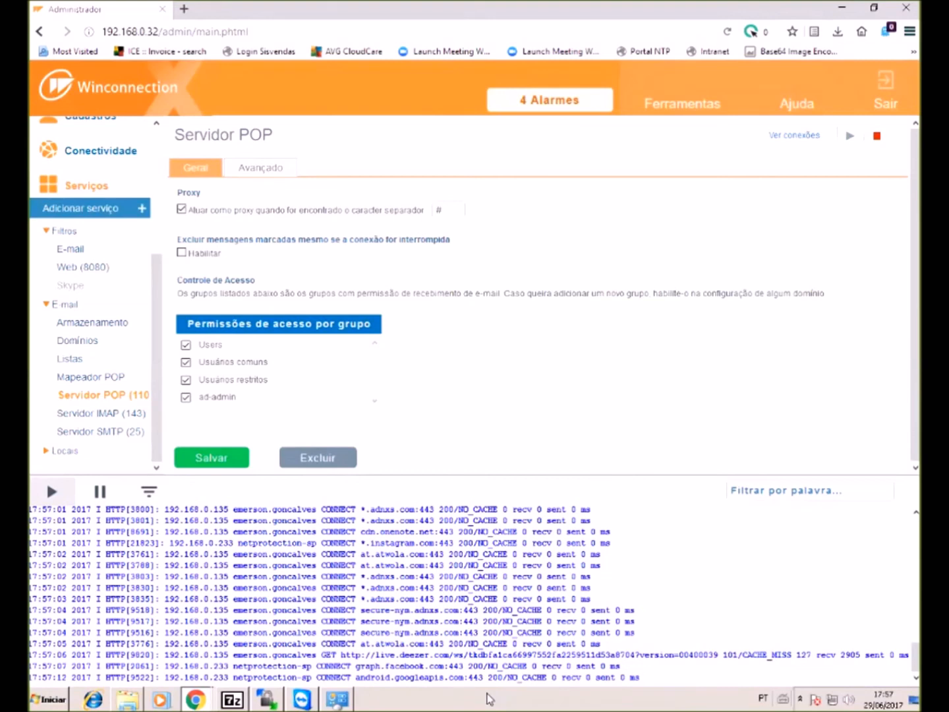
click(89, 209)
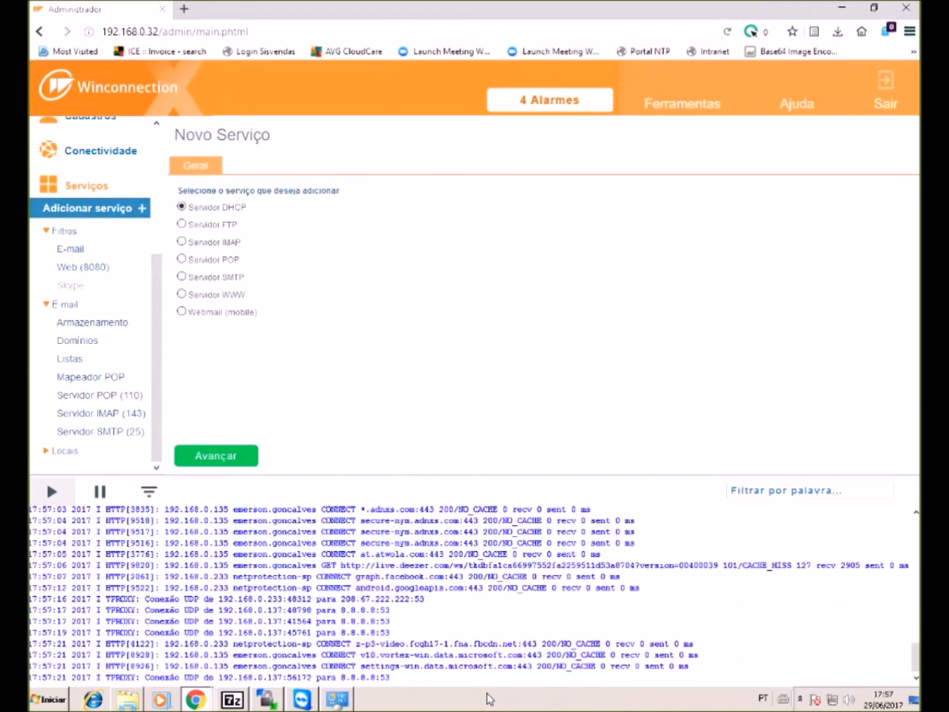
- Add a Webmail (mobile) service allowing the Users and Servidores groups, then view Servidor WWW (80)
click(182, 311)
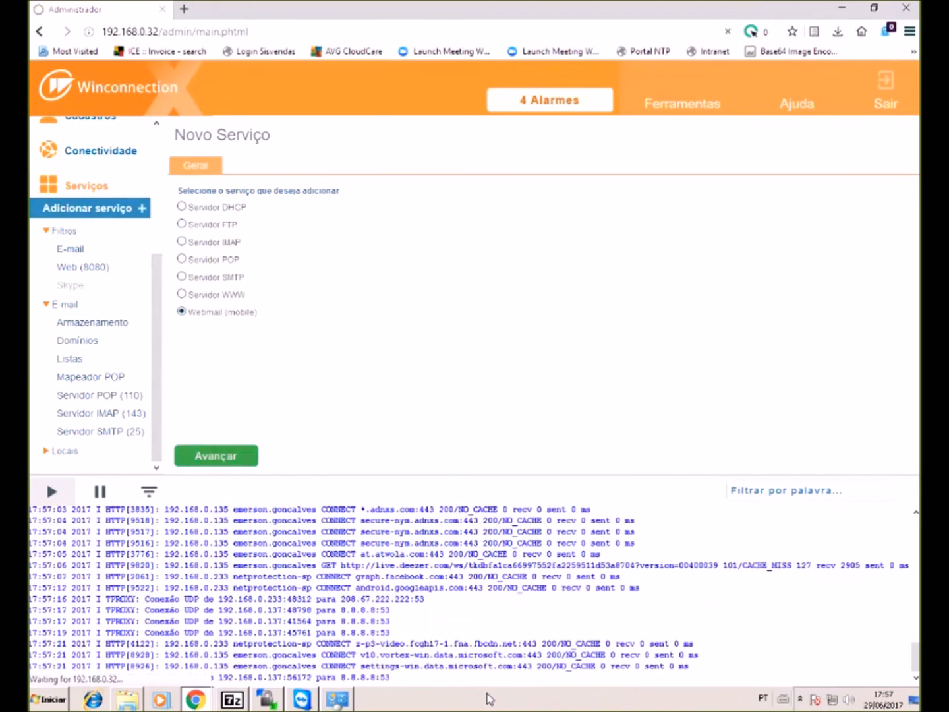
click(216, 456)
scroll(277, 298, down, 9)
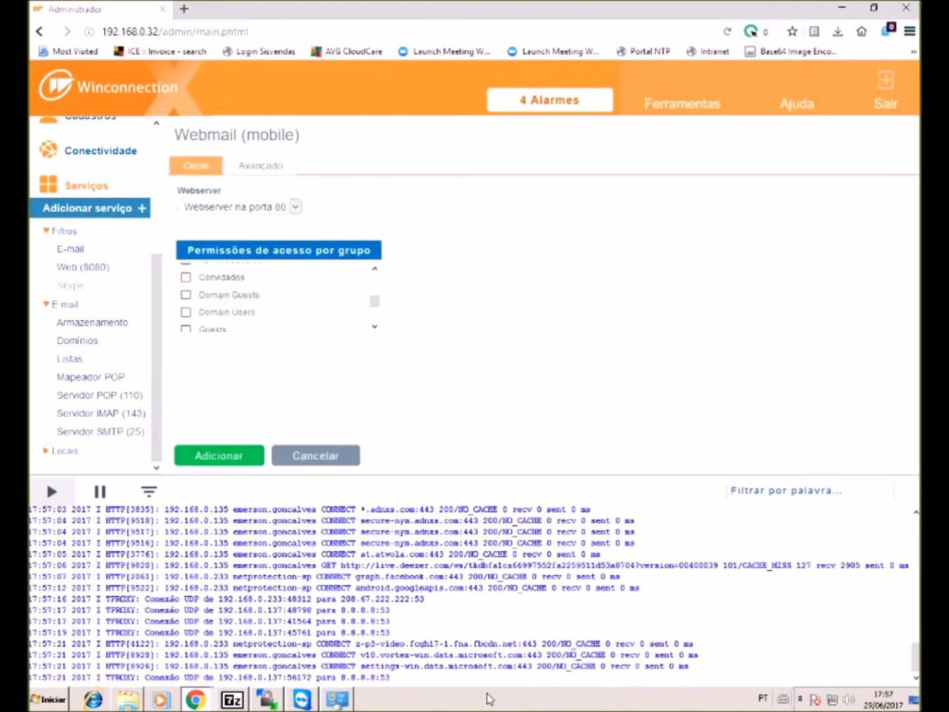
scroll(277, 298, up, 2)
click(186, 312)
click(186, 295)
click(219, 455)
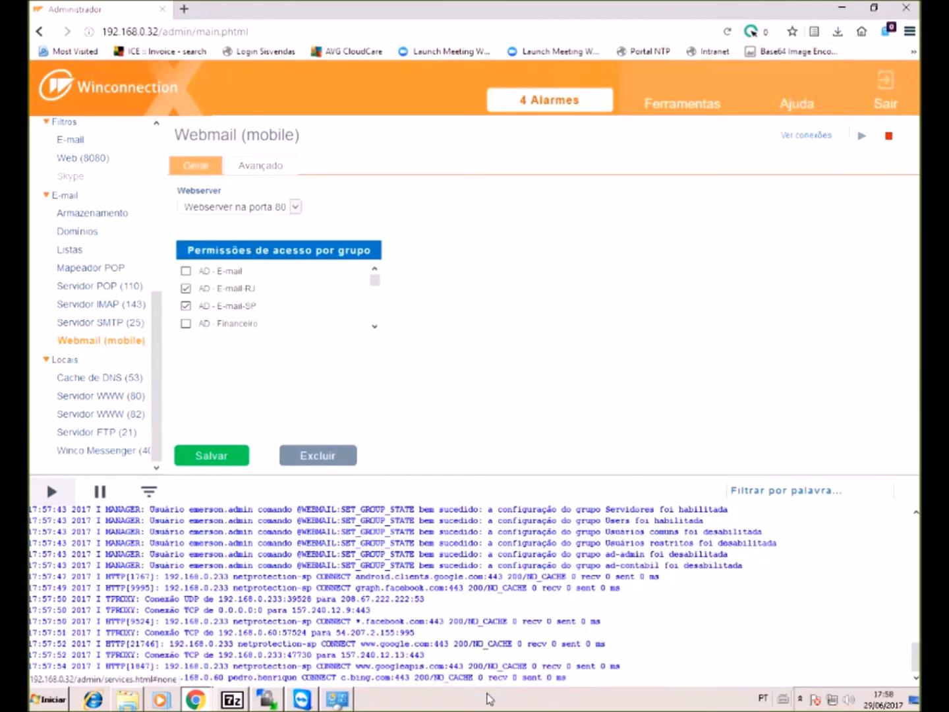
click(211, 456)
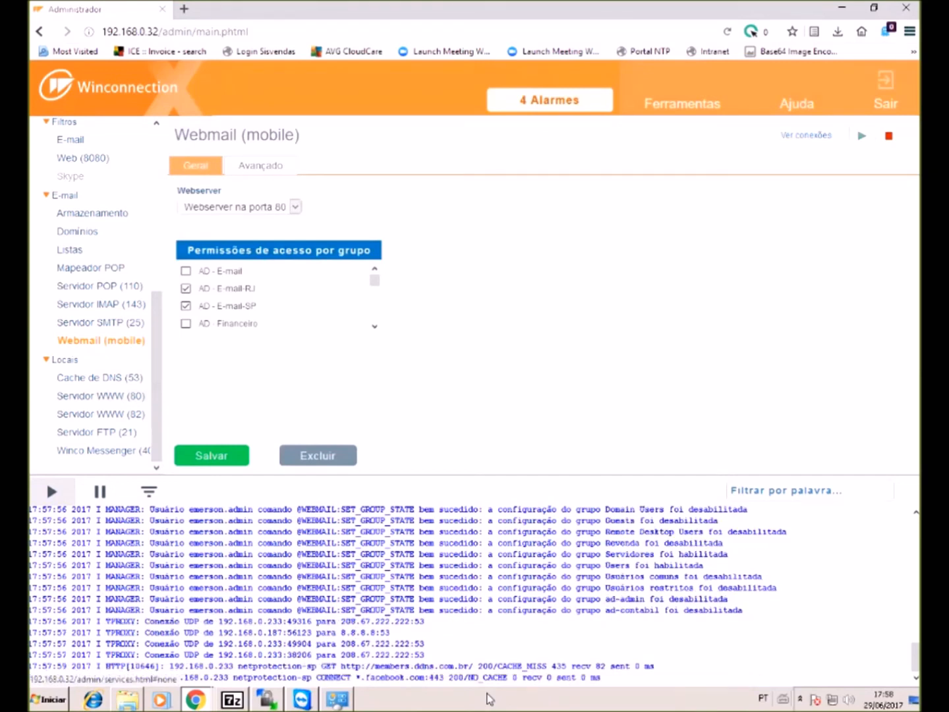
click(100, 395)
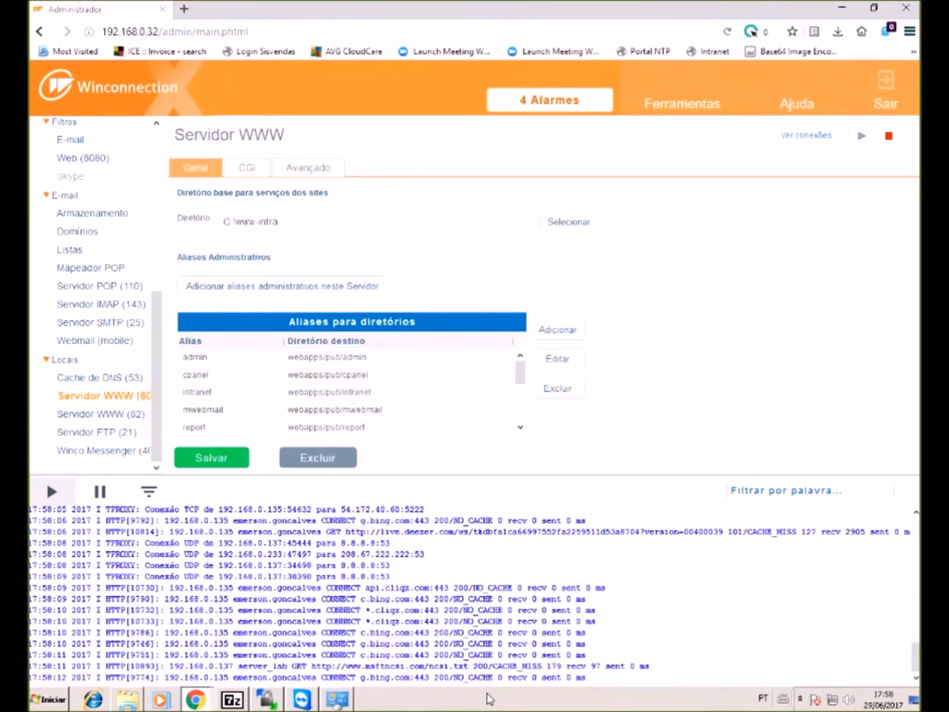
- Add a web server on TCP port 85 with the Webmail alias, open to other networks
click(181, 294)
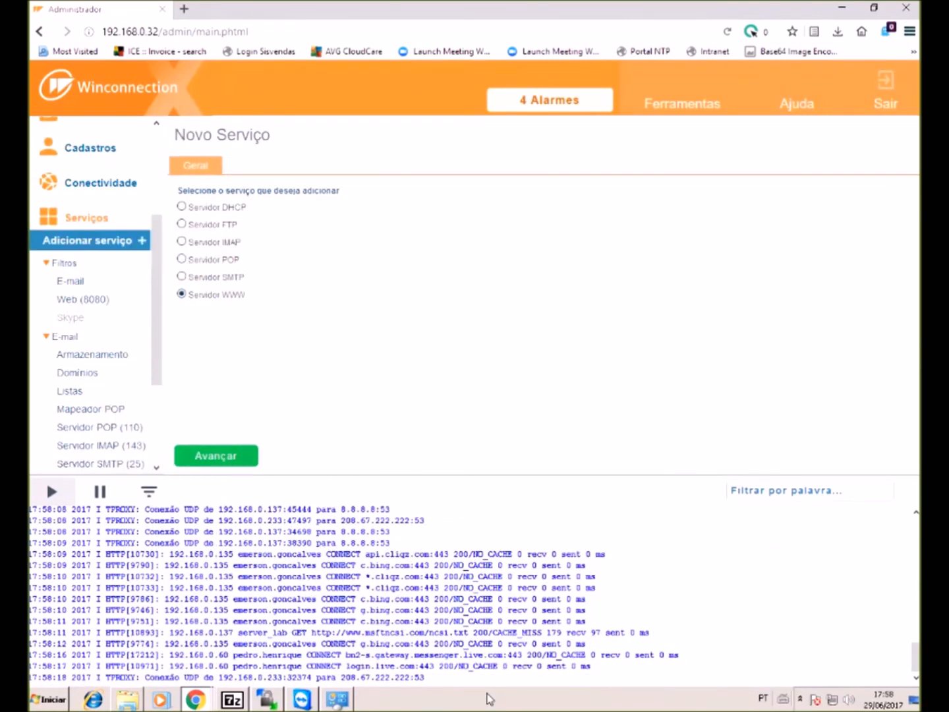
click(216, 457)
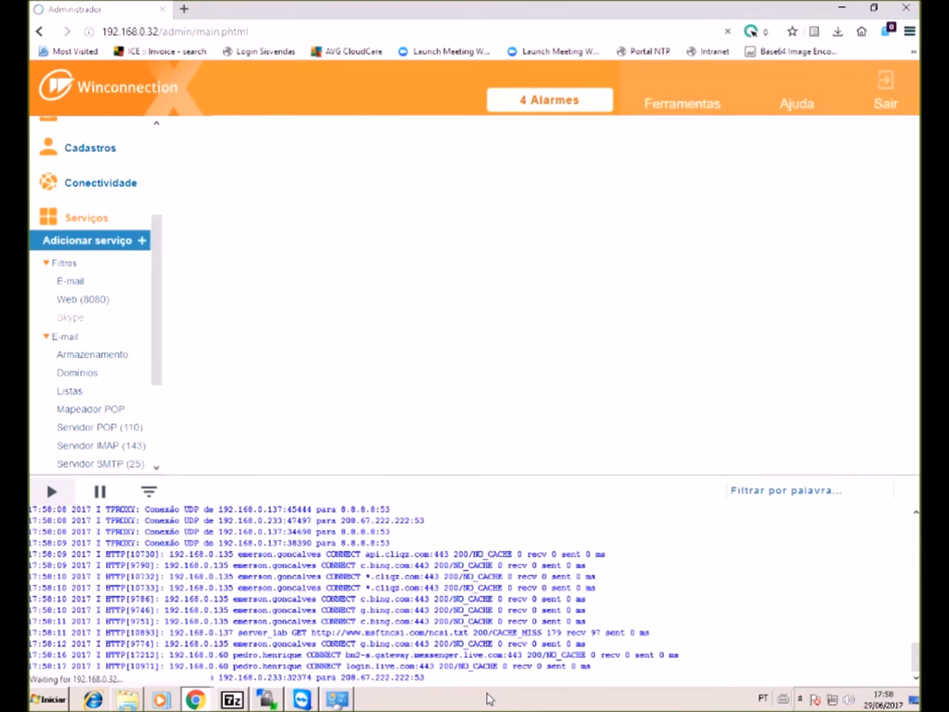
click(282, 286)
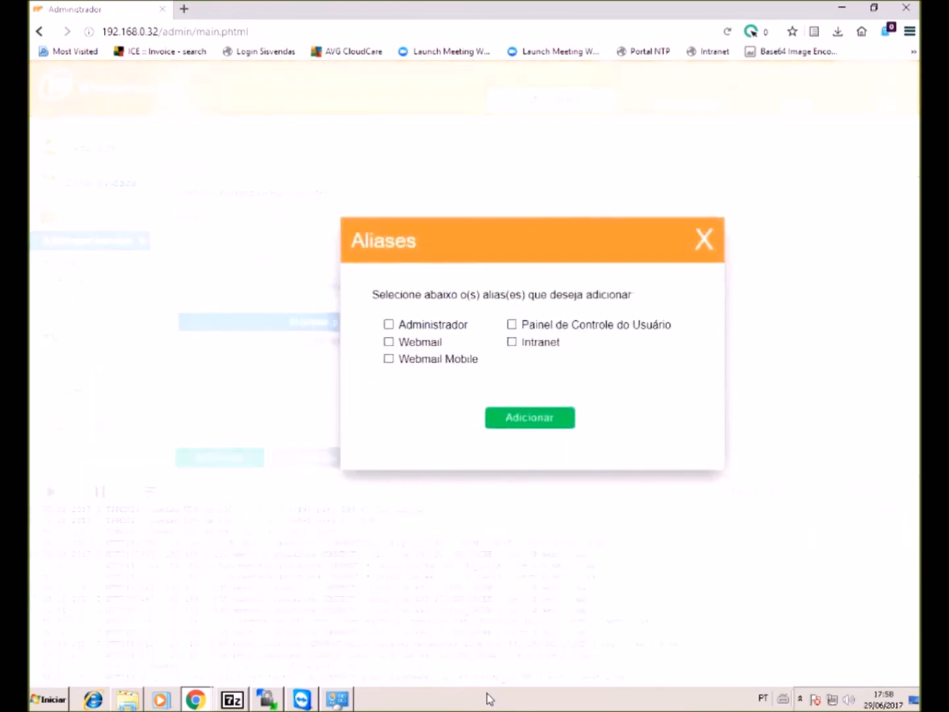
click(389, 341)
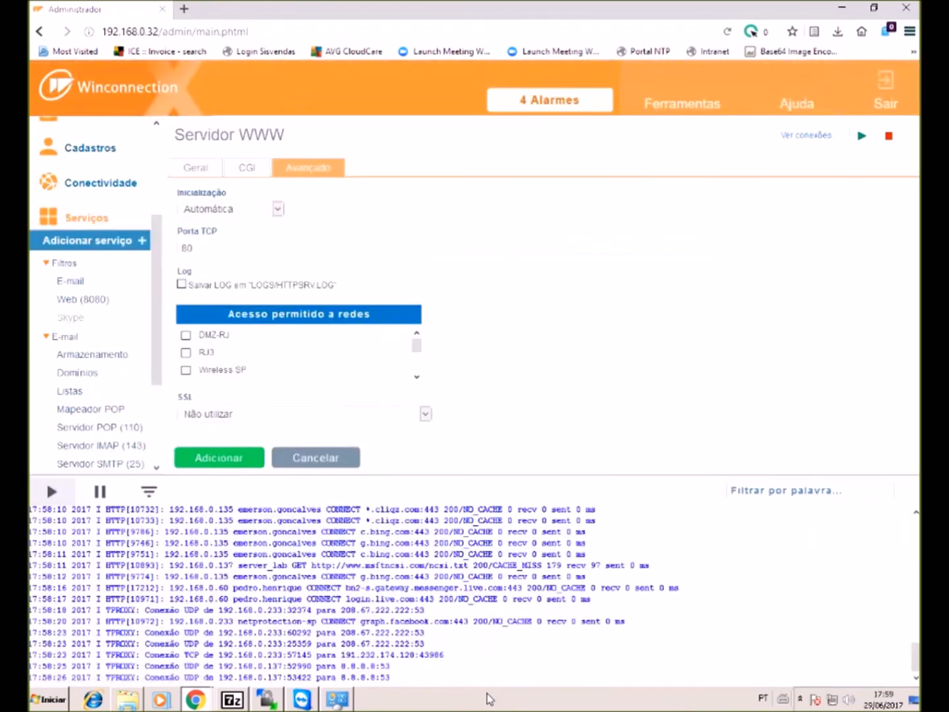
drag(194, 247, 188, 248)
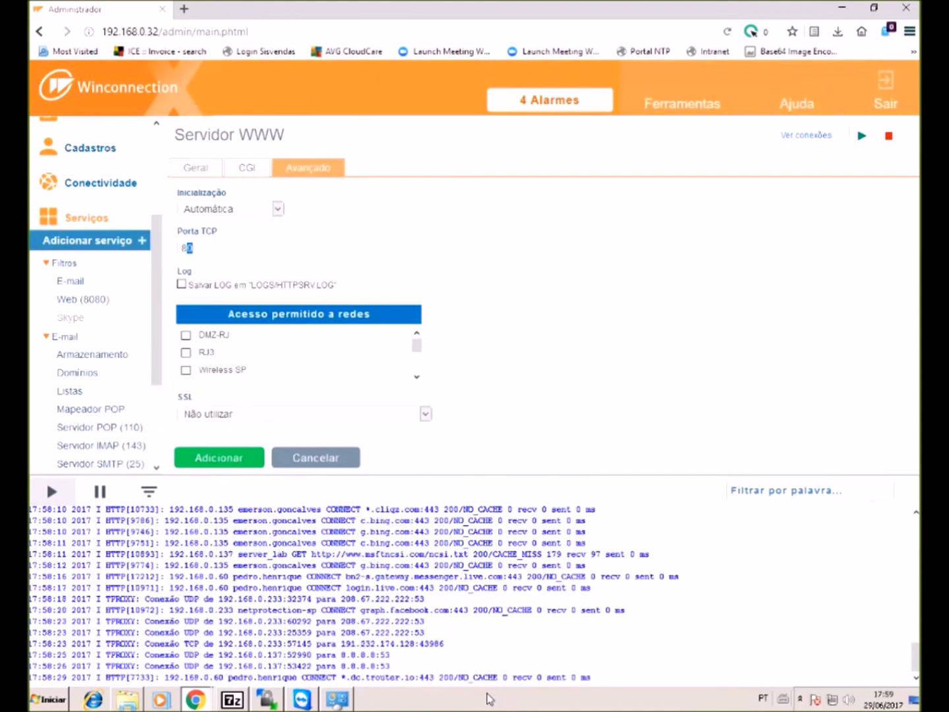
text(5)
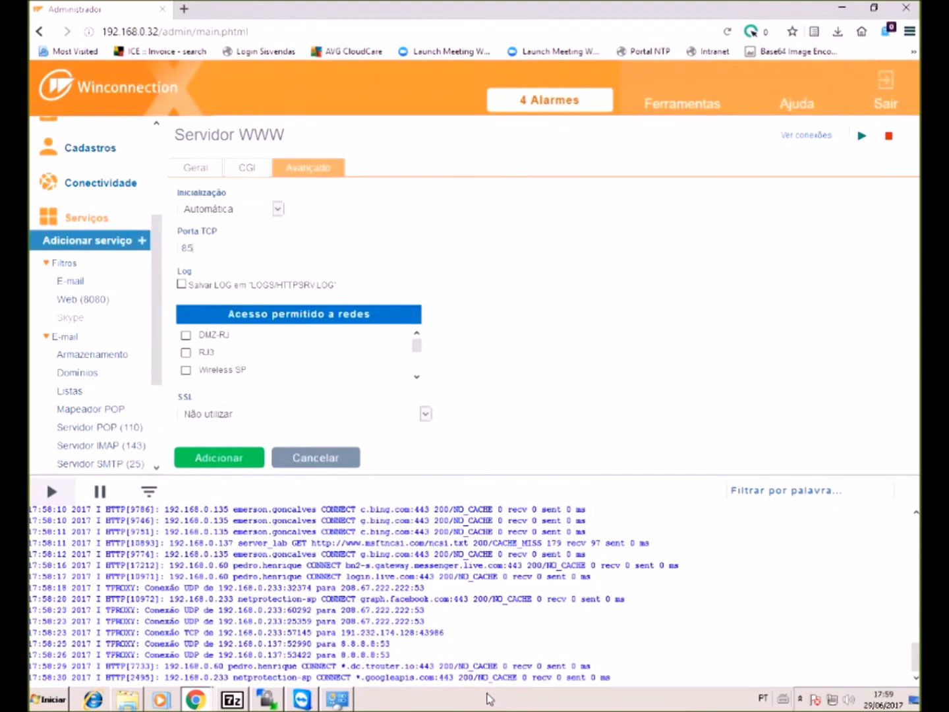
scroll(297, 352, down, 3)
scroll(297, 353, down, 1)
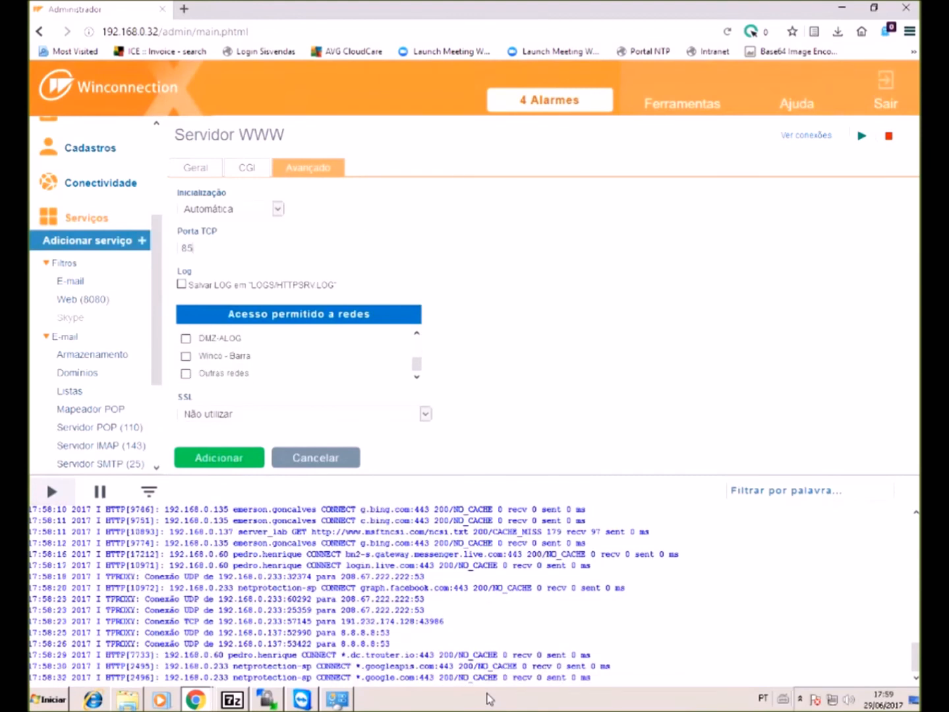
click(186, 374)
click(219, 457)
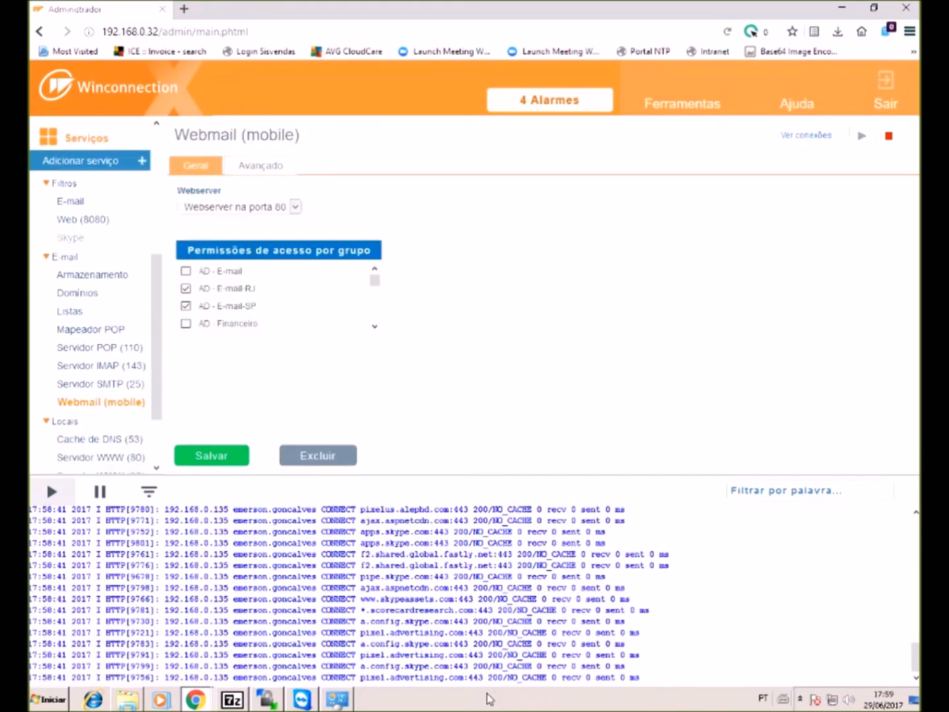
- Set the mobile webmail service to the port 85 webserver and save it
key(alt+Down)
key(Down)
key(Down)
key(Return)
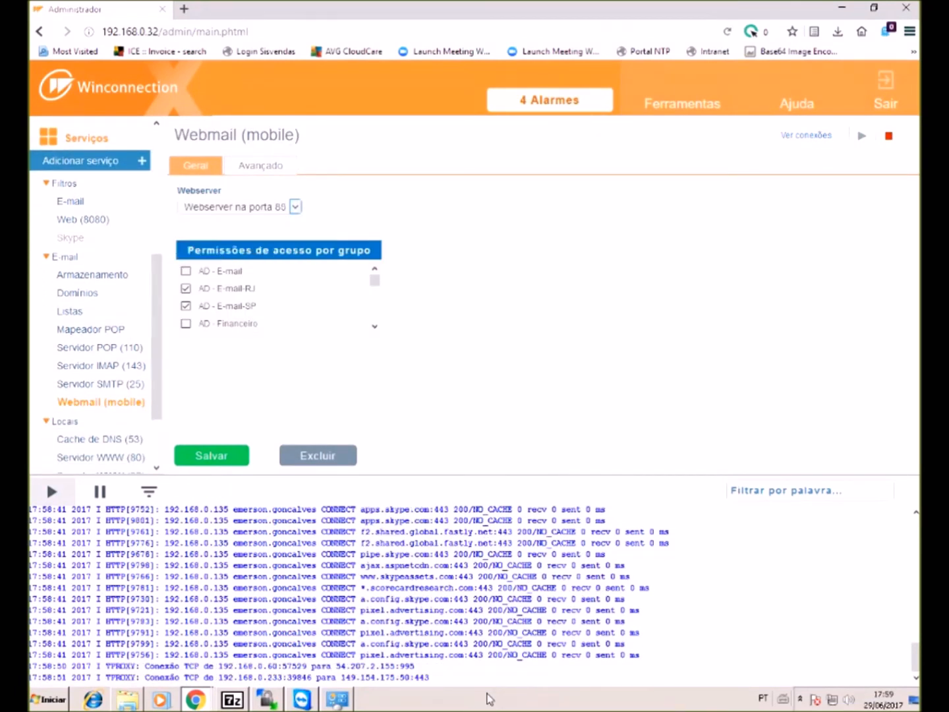
key(Return)
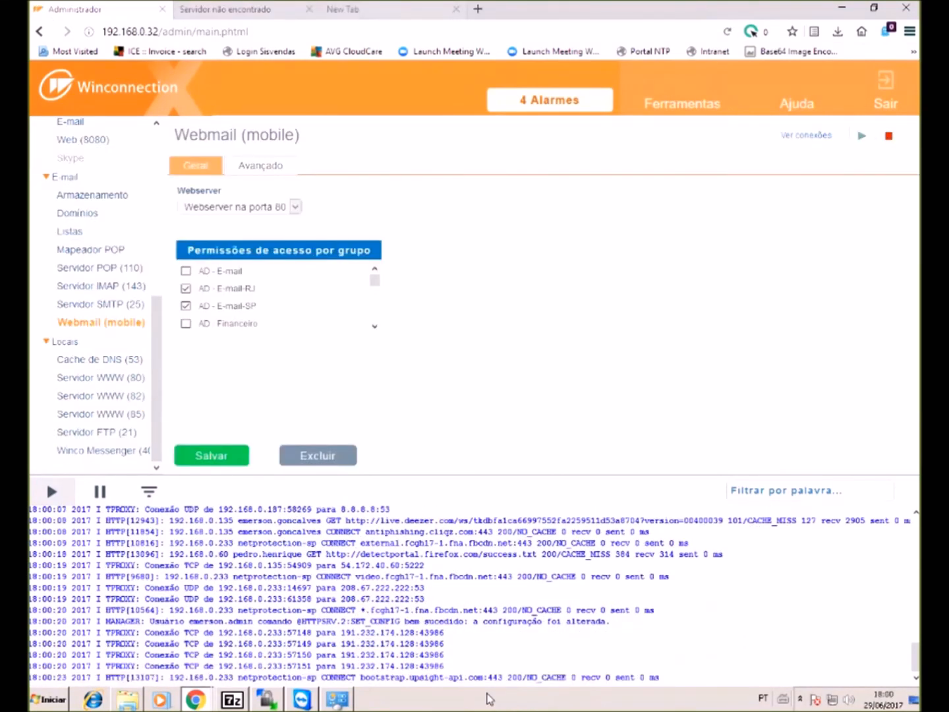
key(alt+Down)
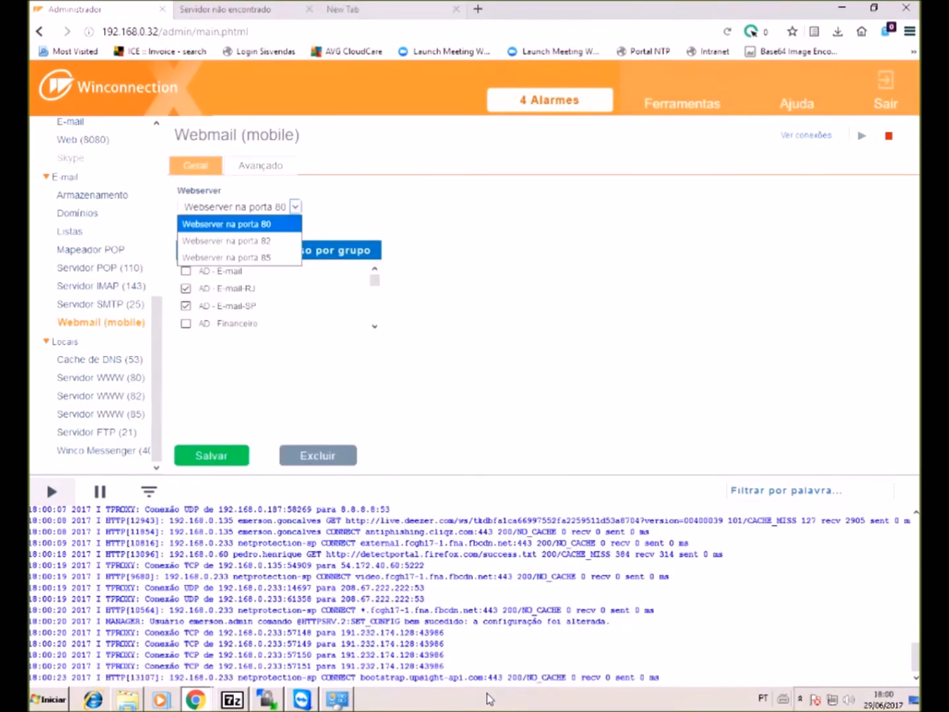
key(Escape)
key(Return)
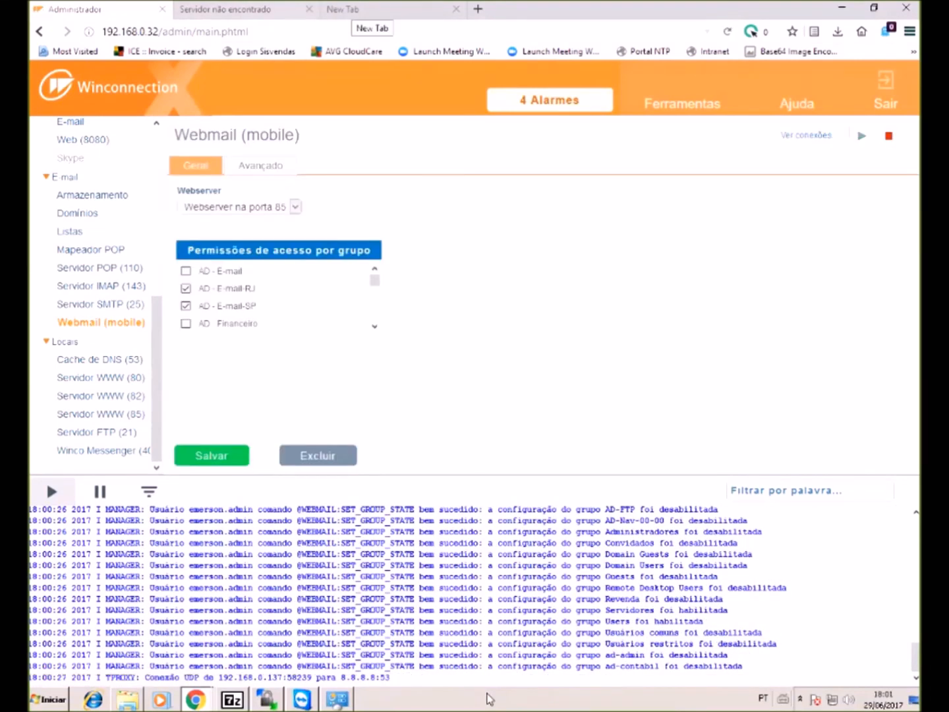
key(ctrl+Tab)
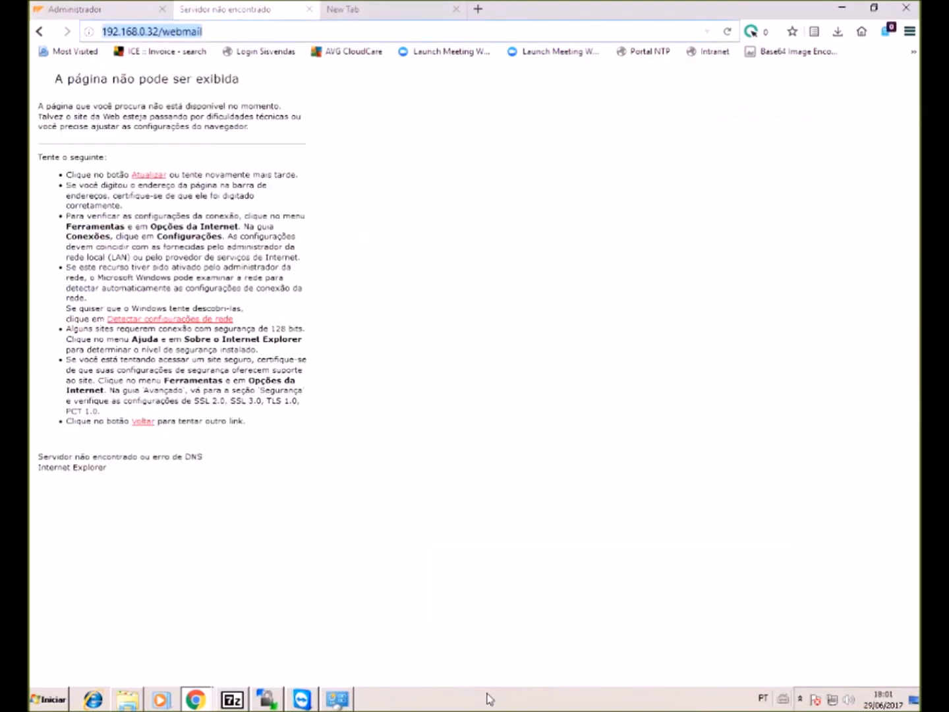
- Load the port 81 webmail login page, enter the user name and clear the password field
key(Return)
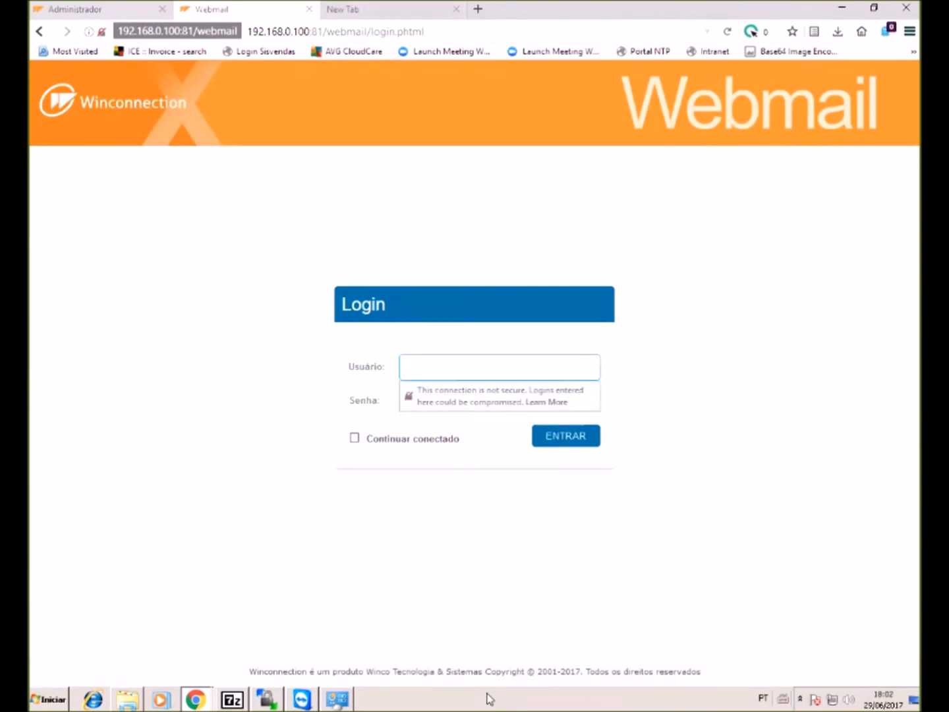
key(Tab)
text(***)
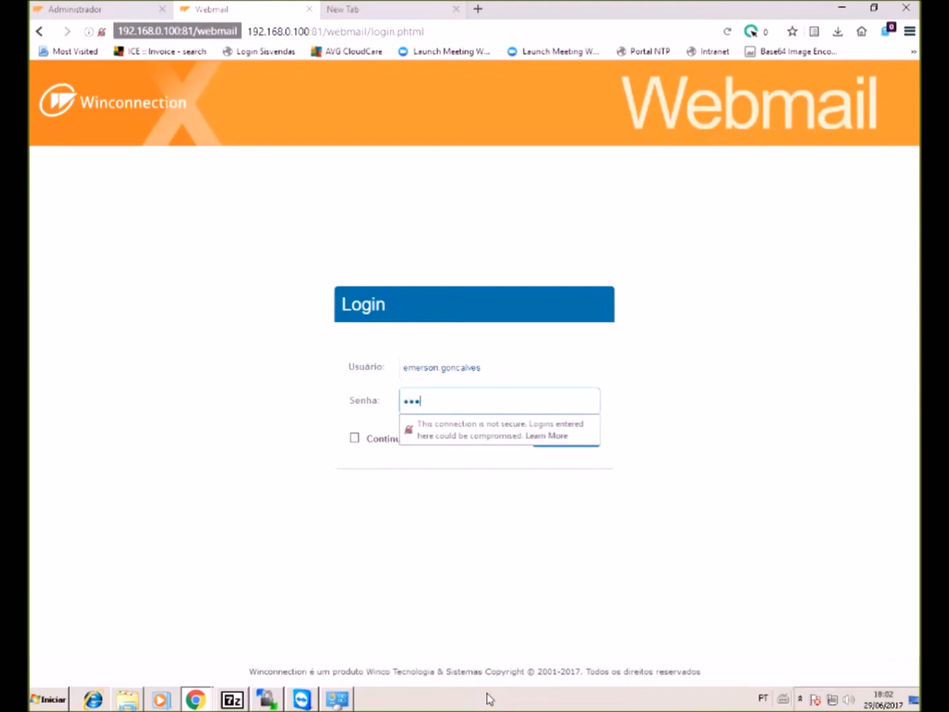
key(BackSpace)
key(BackSpace)
key(BackSpace)
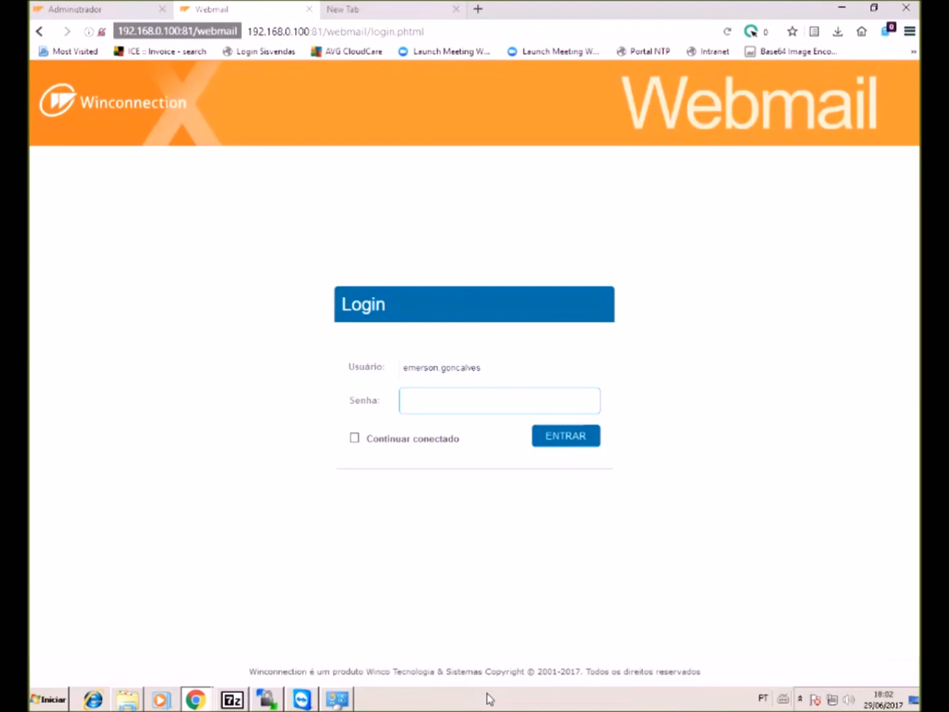
- Return to the administration tab and bring up the WinSCP session window
key(ctrl+Page_Up)
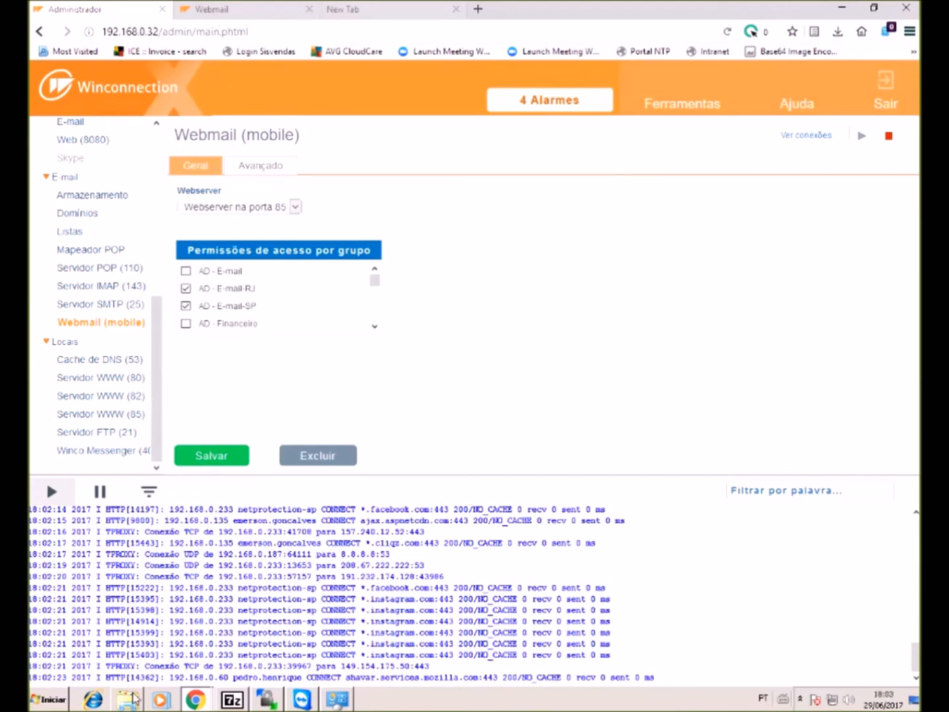
click(128, 699)
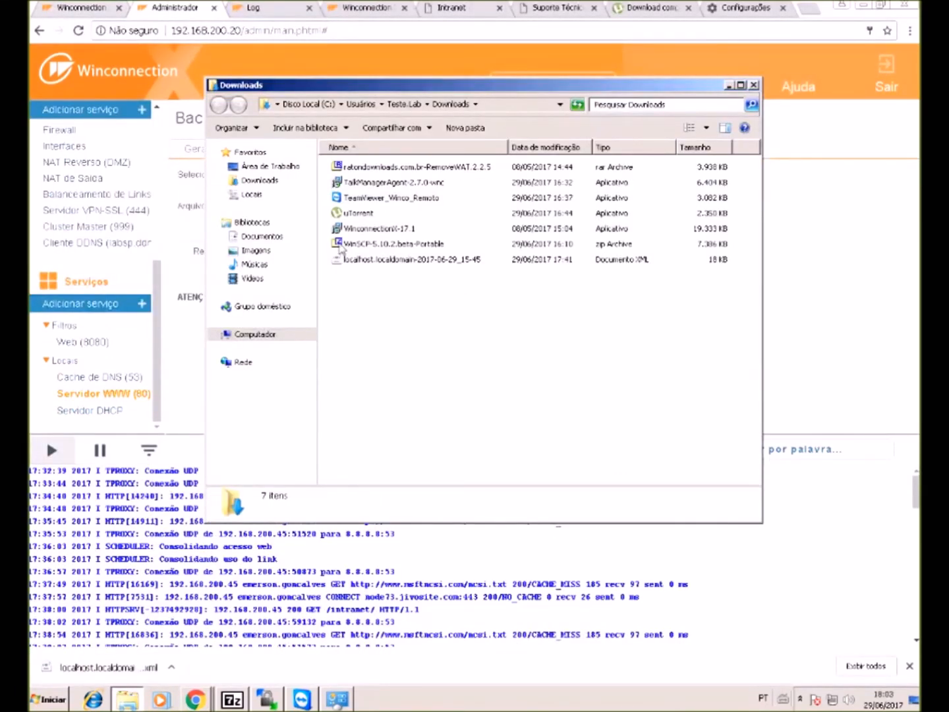
click(268, 697)
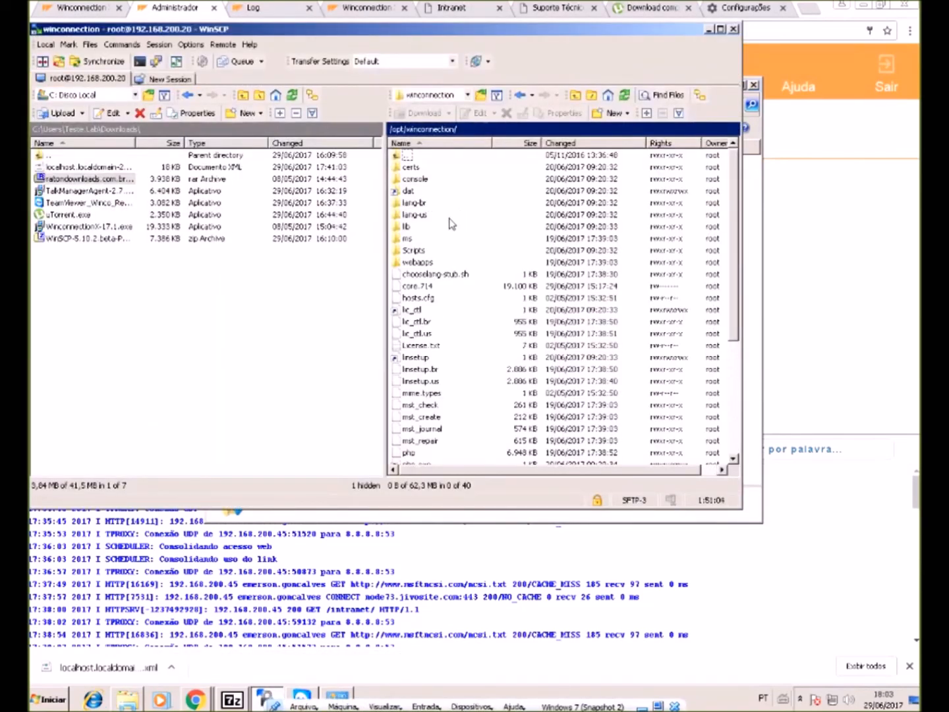
- Navigate the remote pane from /opt/winconnection to /var/winco/mbox/db and select mailbox.db
double_click(403, 155)
double_click(411, 167)
click(424, 239)
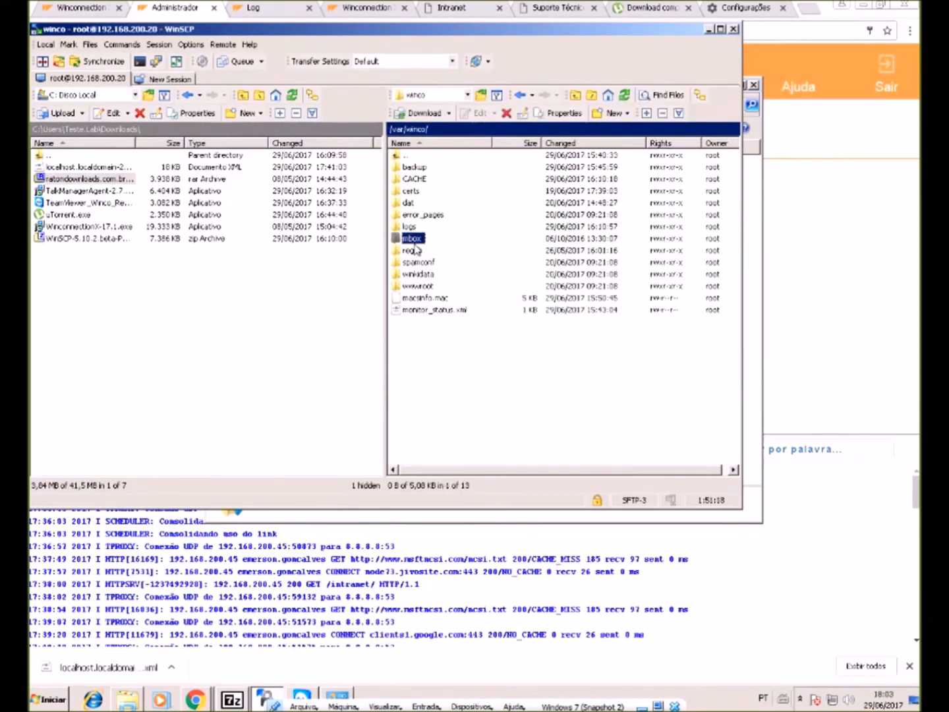
double_click(408, 238)
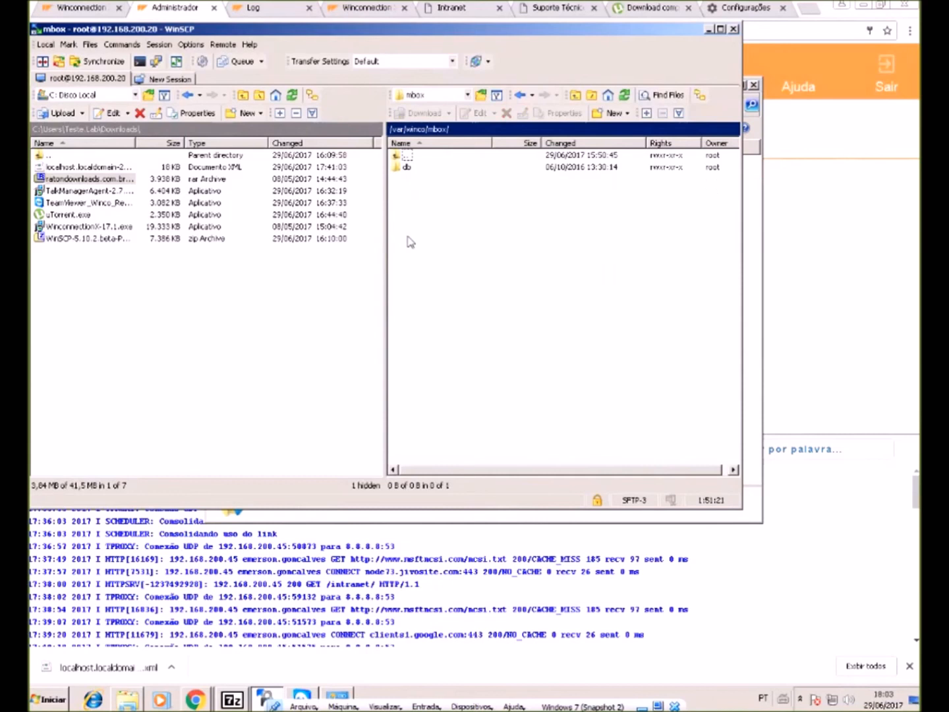
double_click(407, 167)
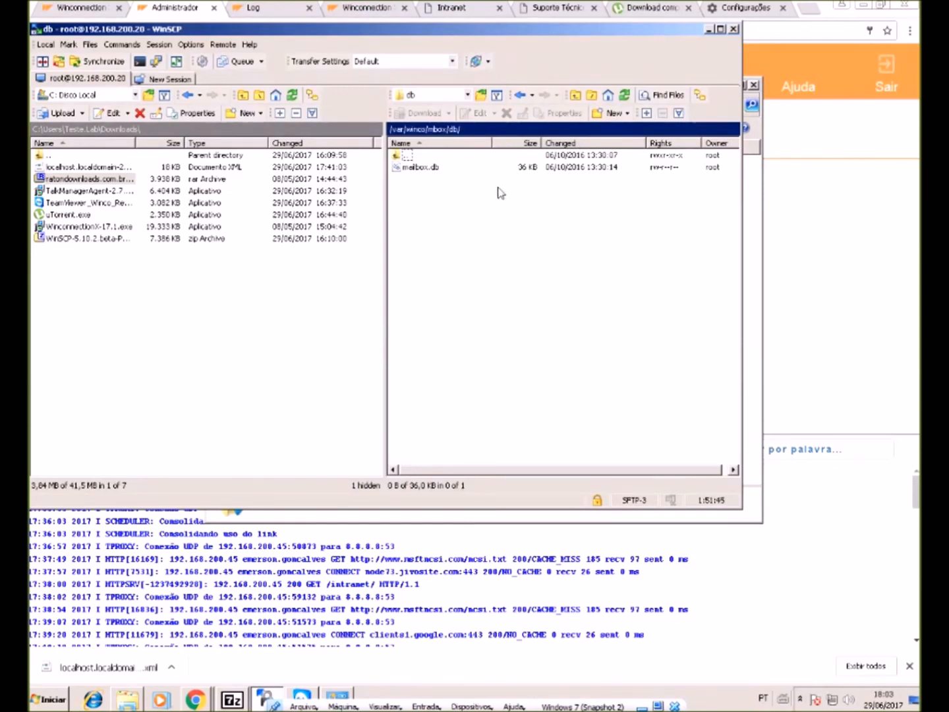
click(398, 167)
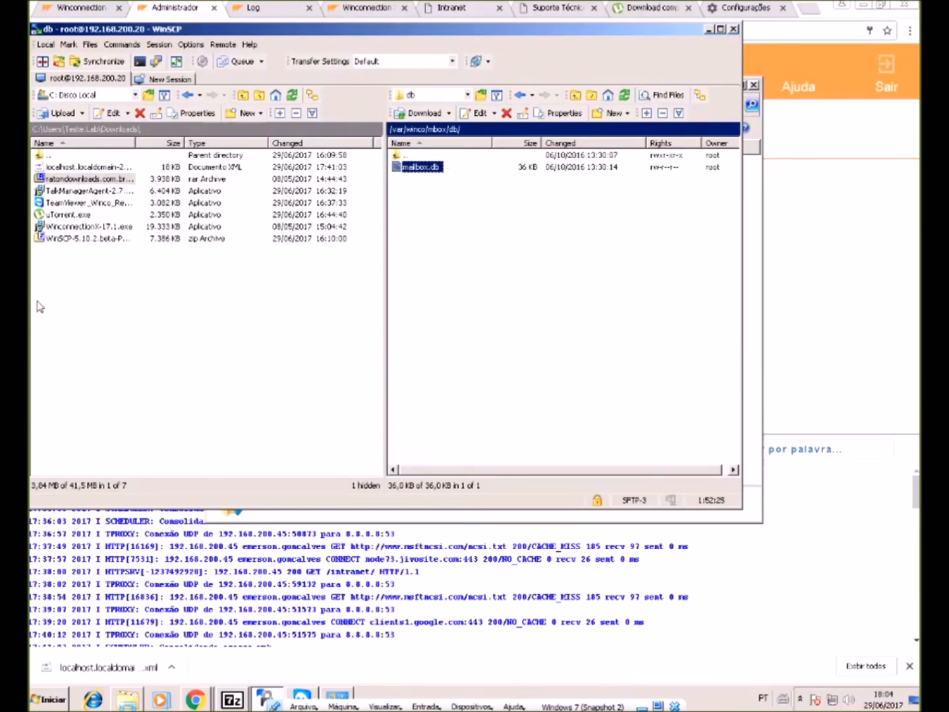
- Browse the local WinconnectionX mbox journal folder and inspect its mailbox.db snapshots
key(alt+Tab)
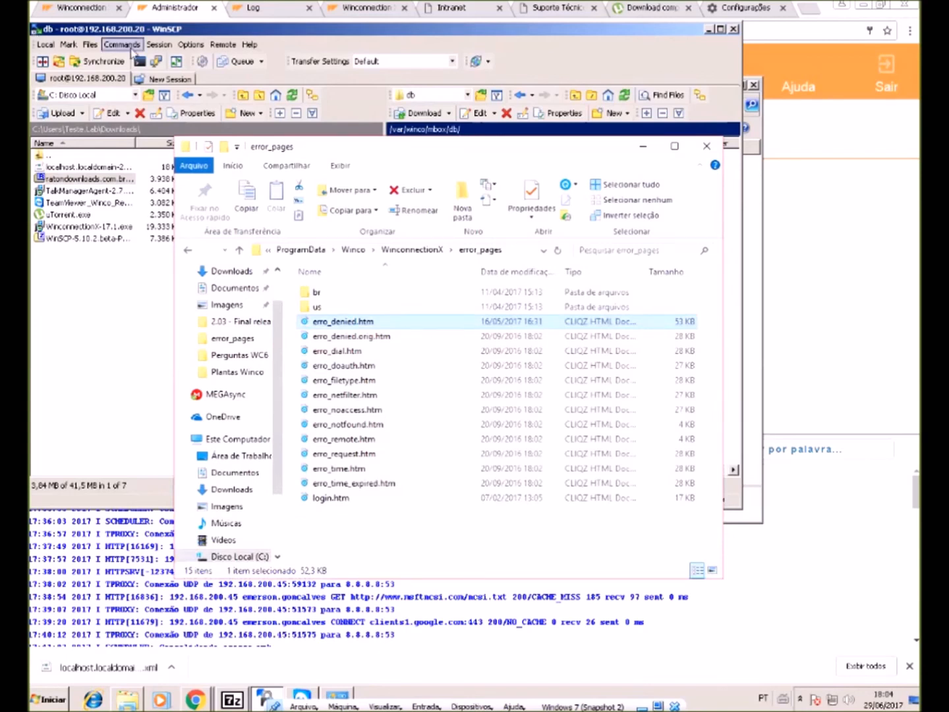
click(412, 249)
double_click(323, 364)
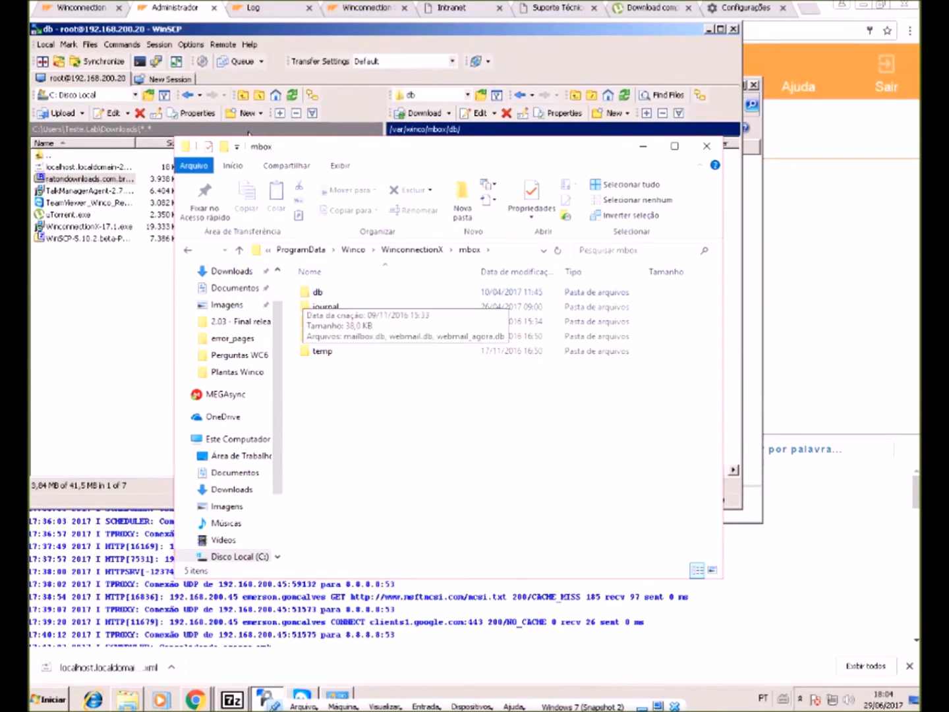
double_click(323, 307)
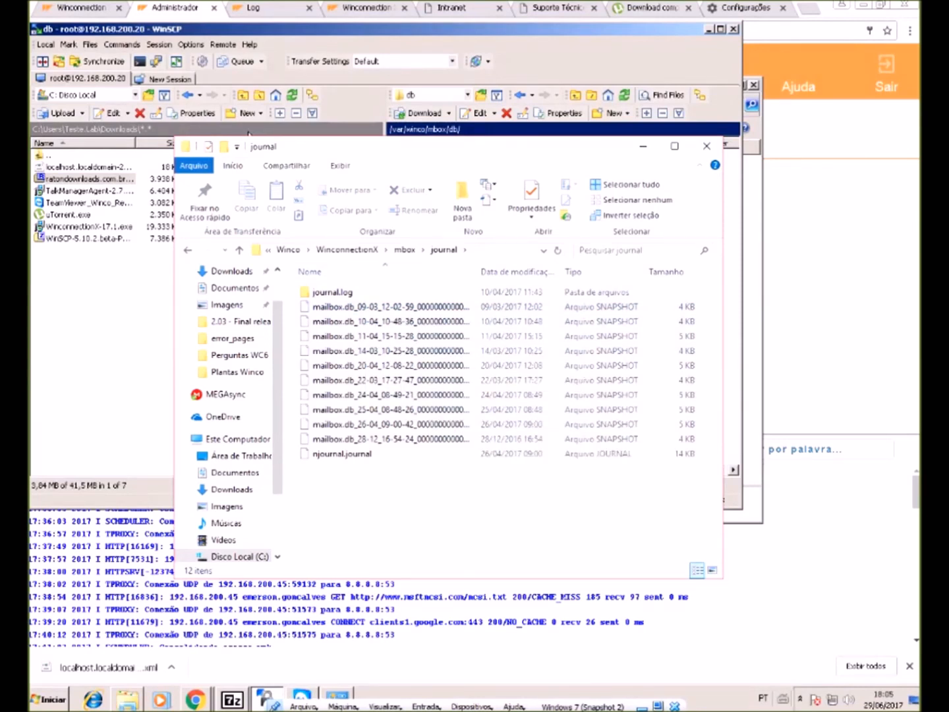
click(350, 307)
click(369, 336)
click(369, 381)
click(369, 424)
click(369, 395)
click(369, 336)
click(369, 322)
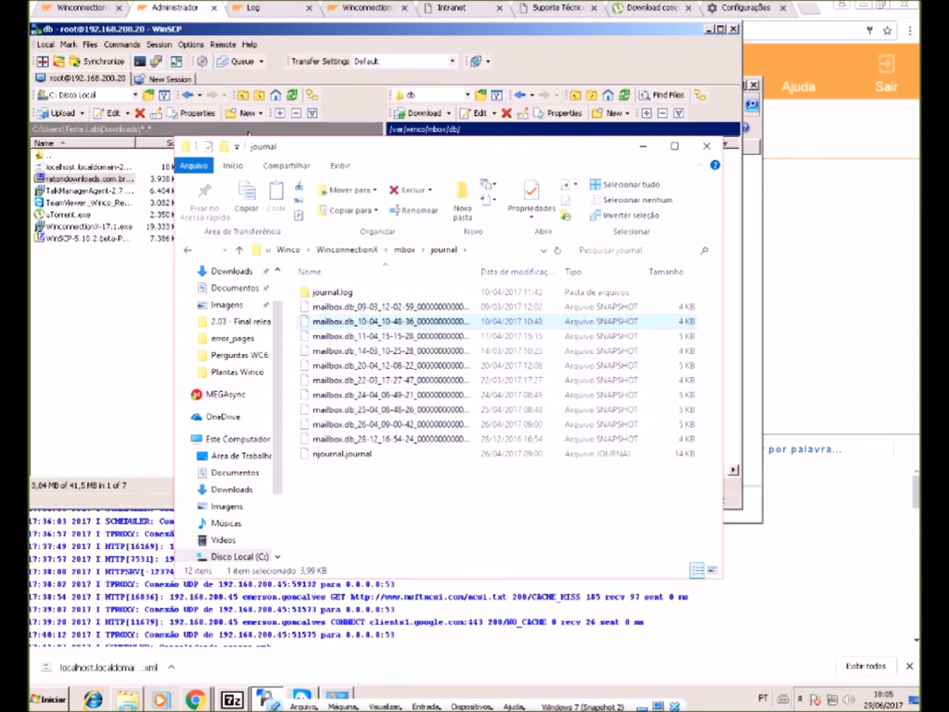
click(389, 504)
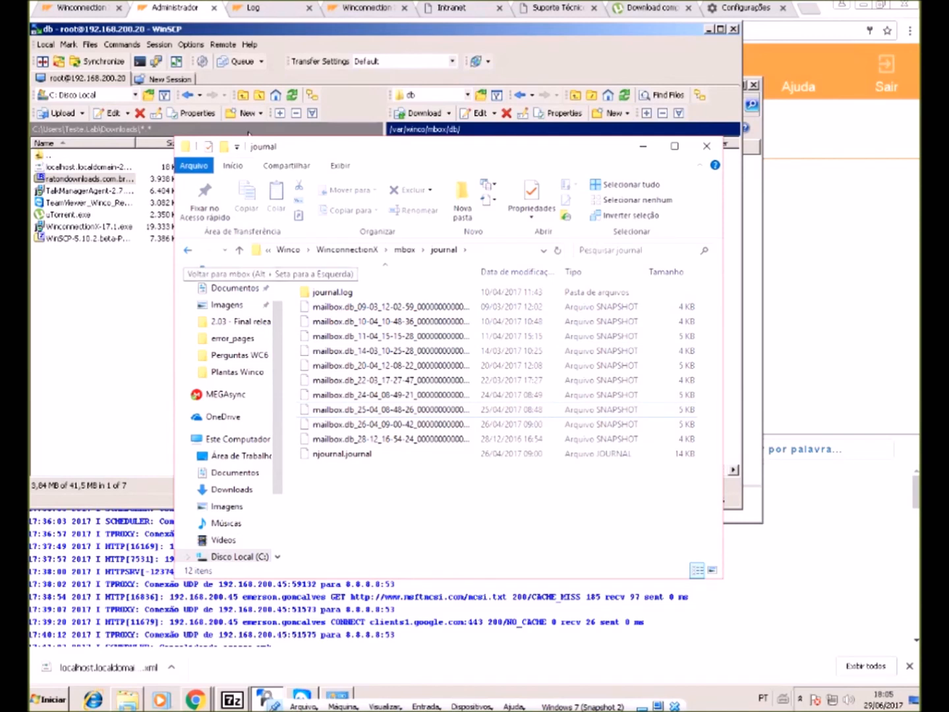
- Open the stored message text file under mbox partition\01\01, read it, then close it
click(188, 250)
click(329, 336)
double_click(329, 336)
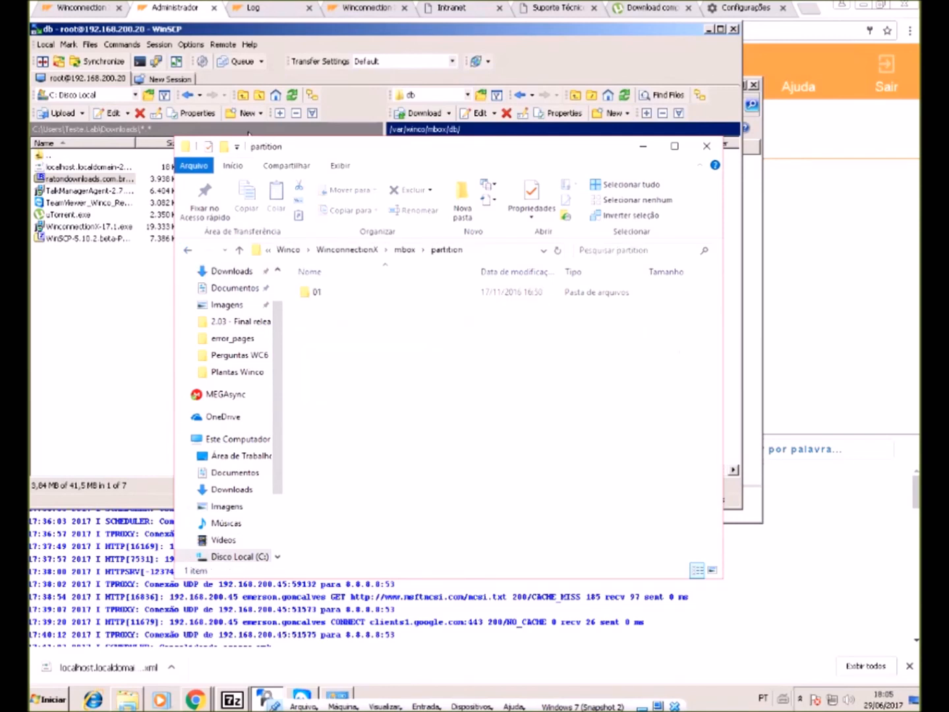
double_click(323, 292)
double_click(323, 292)
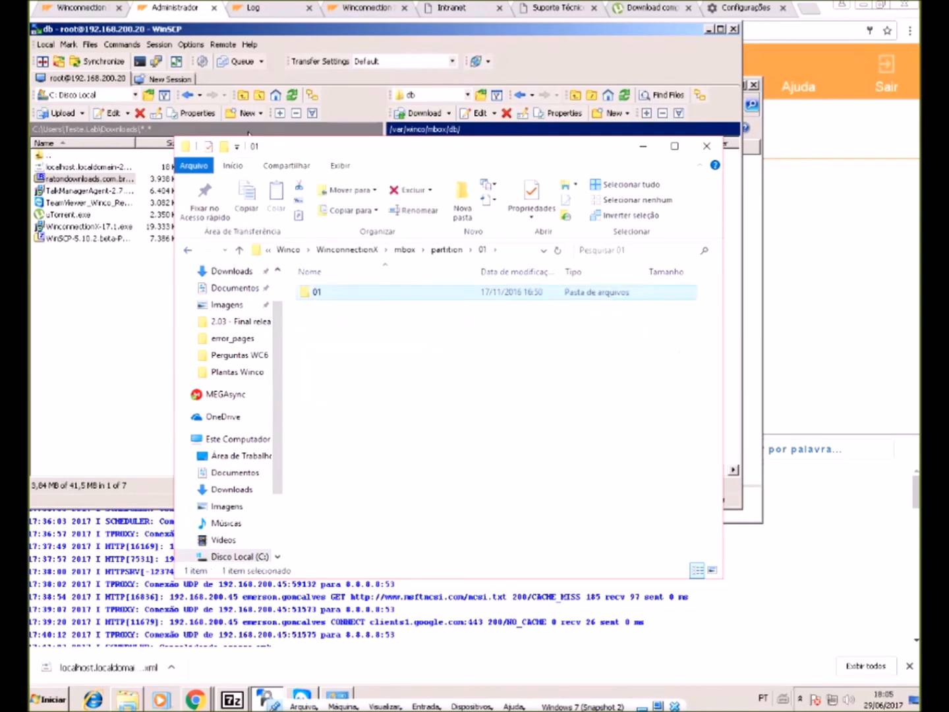
click(350, 292)
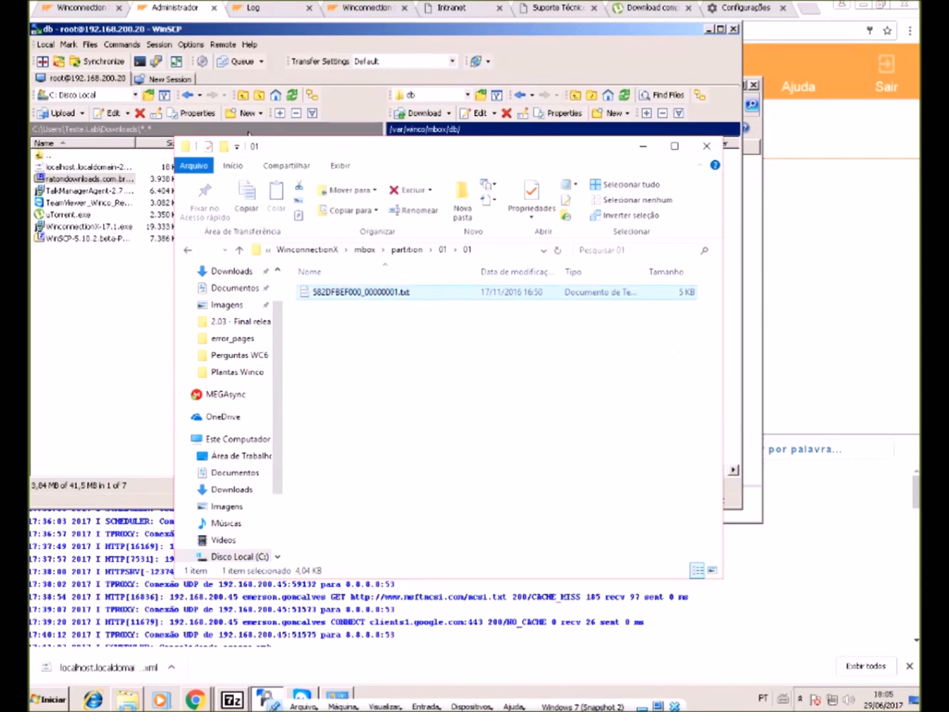
scroll(476, 335, down, 19)
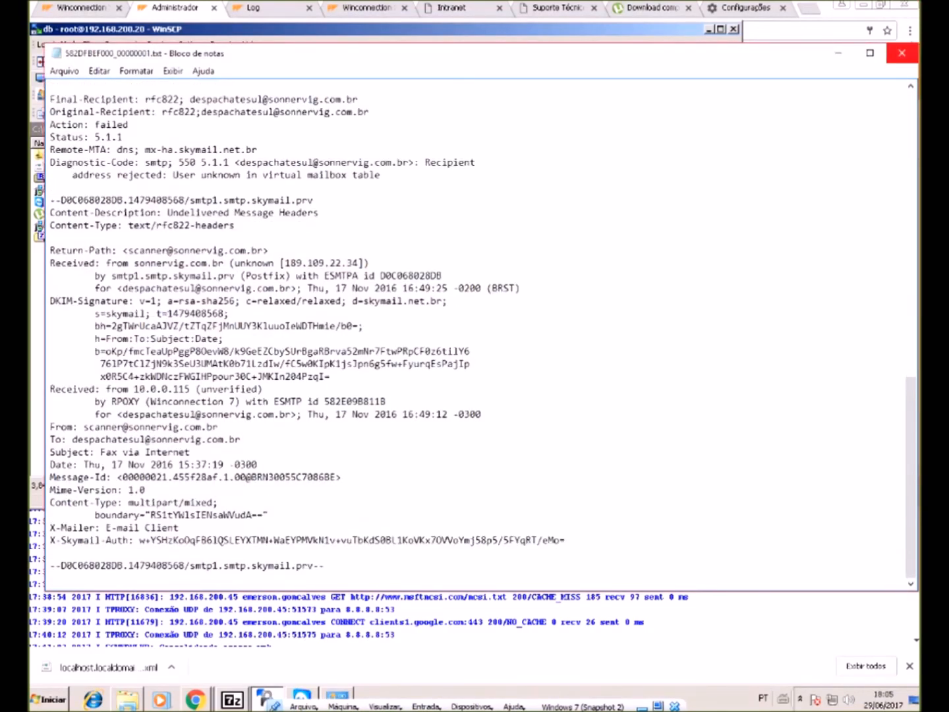
click(902, 53)
- Check the temp and empty mqueue folders, then return to the Winconnection backup page
key(alt+Up)
key(alt+Up)
key(alt+Up)
key(Down)
key(Return)
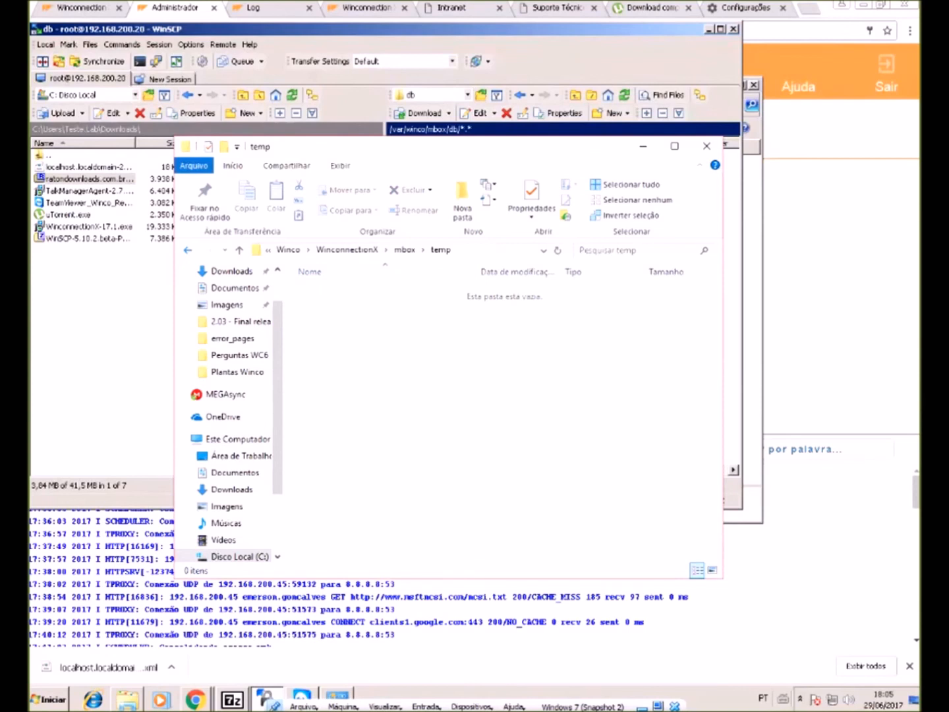
key(alt+Up)
key(alt+Up)
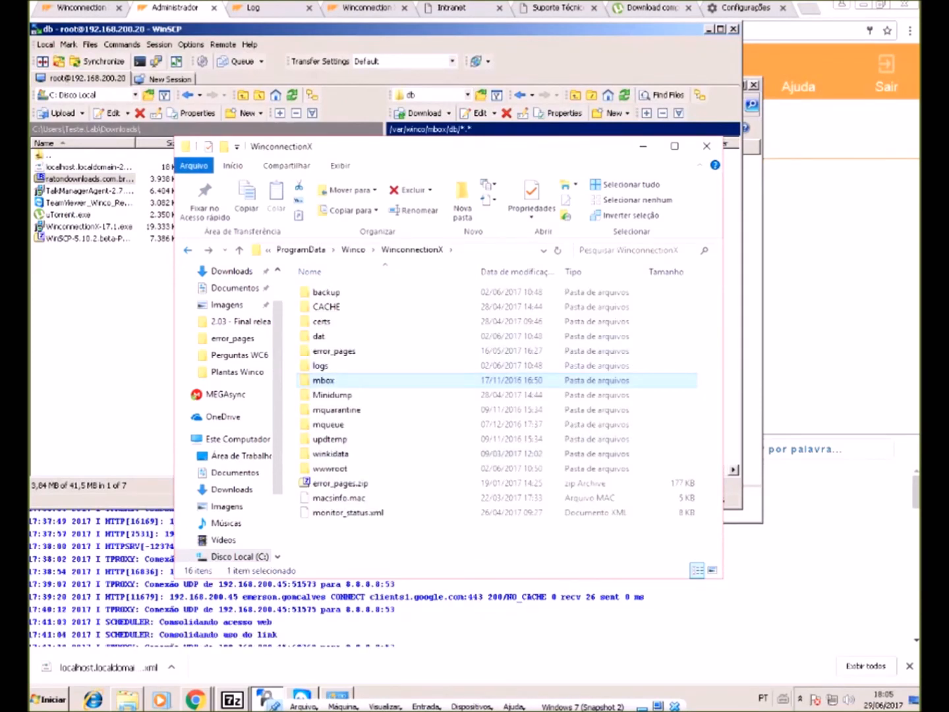
key(Down)
key(Down)
key(Down)
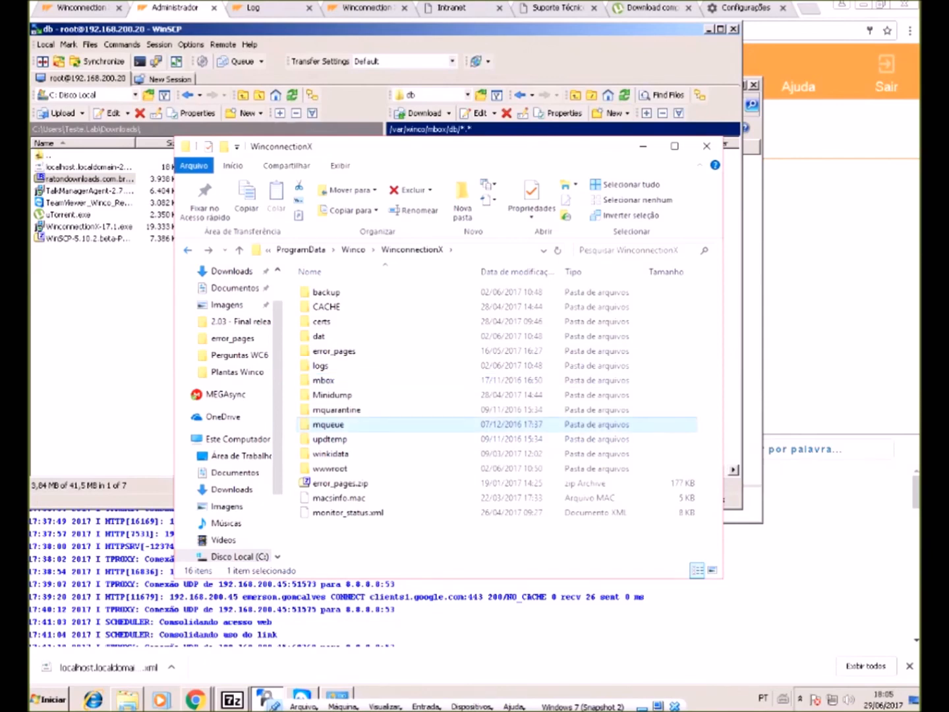
key(Return)
key(alt+Tab)
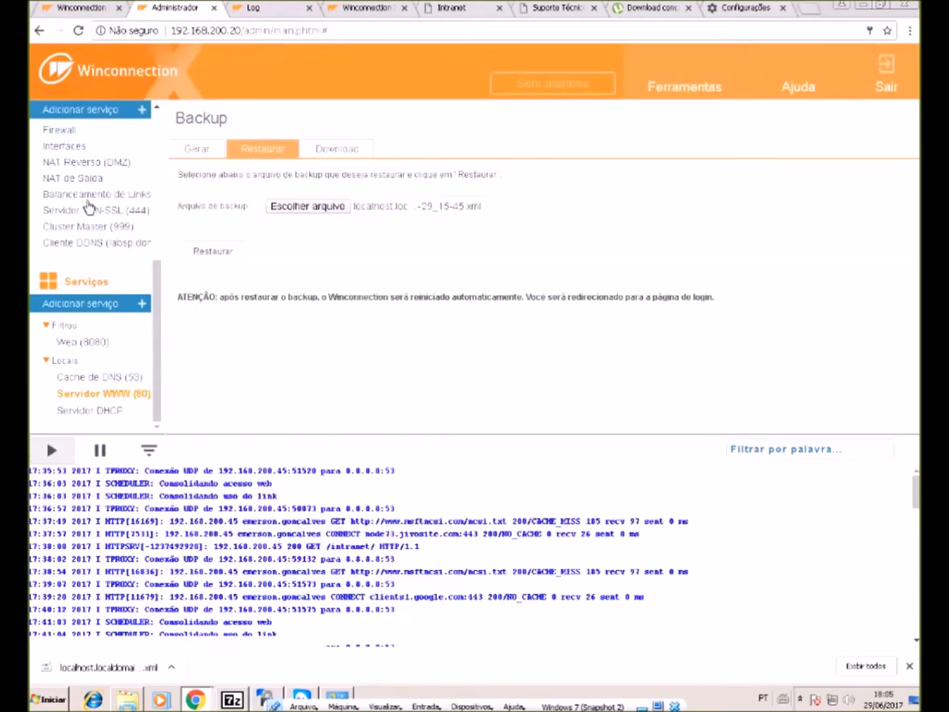
- Open the E-mail report under Relatórios and run the search
scroll(48, 126, up, 3)
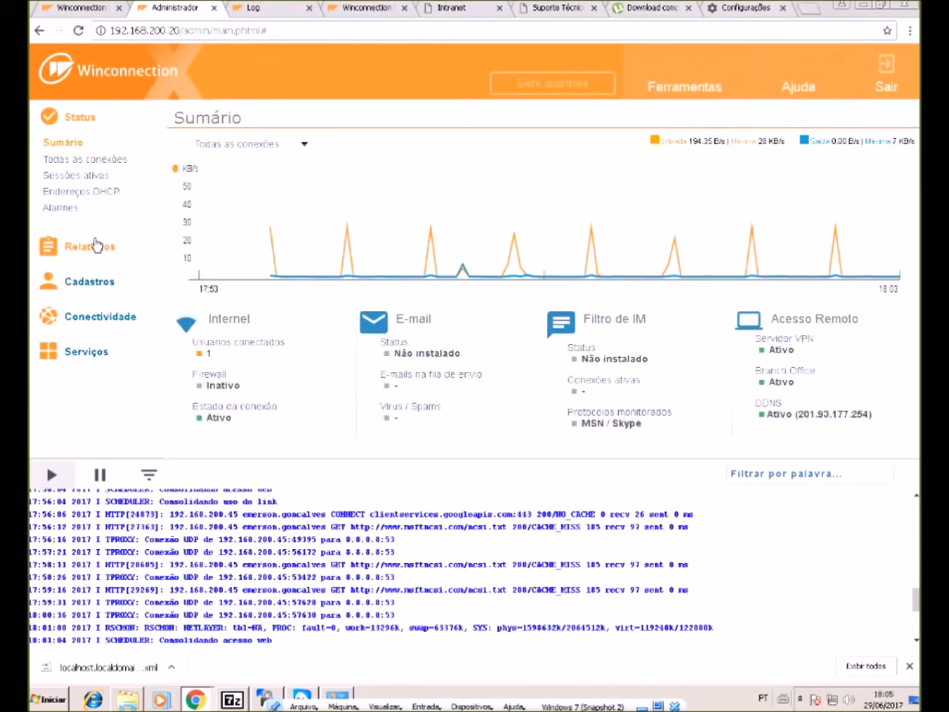
click(96, 246)
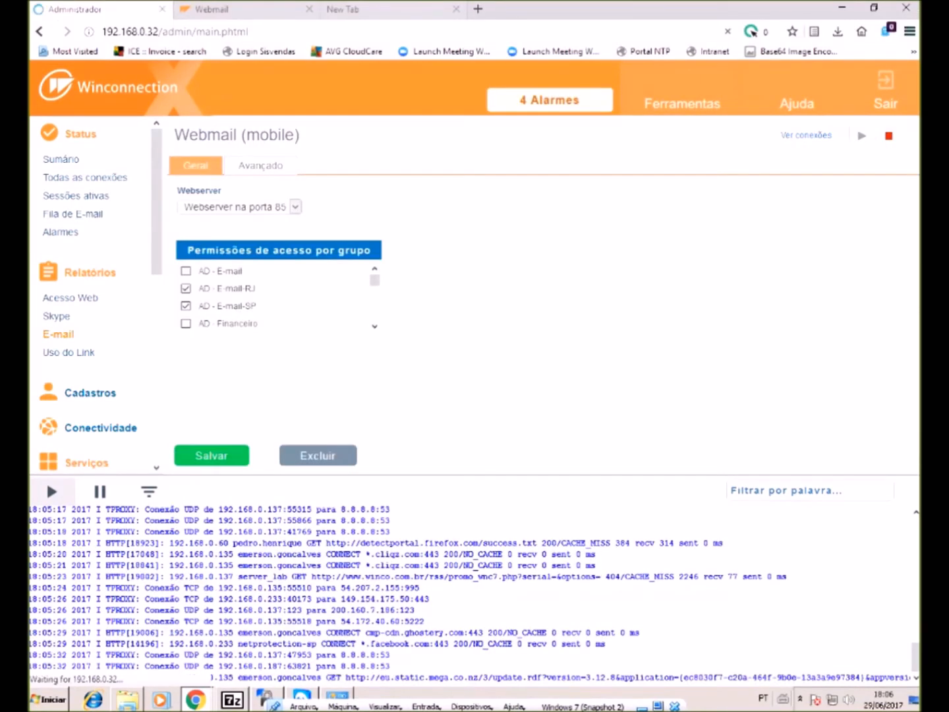
click(56, 334)
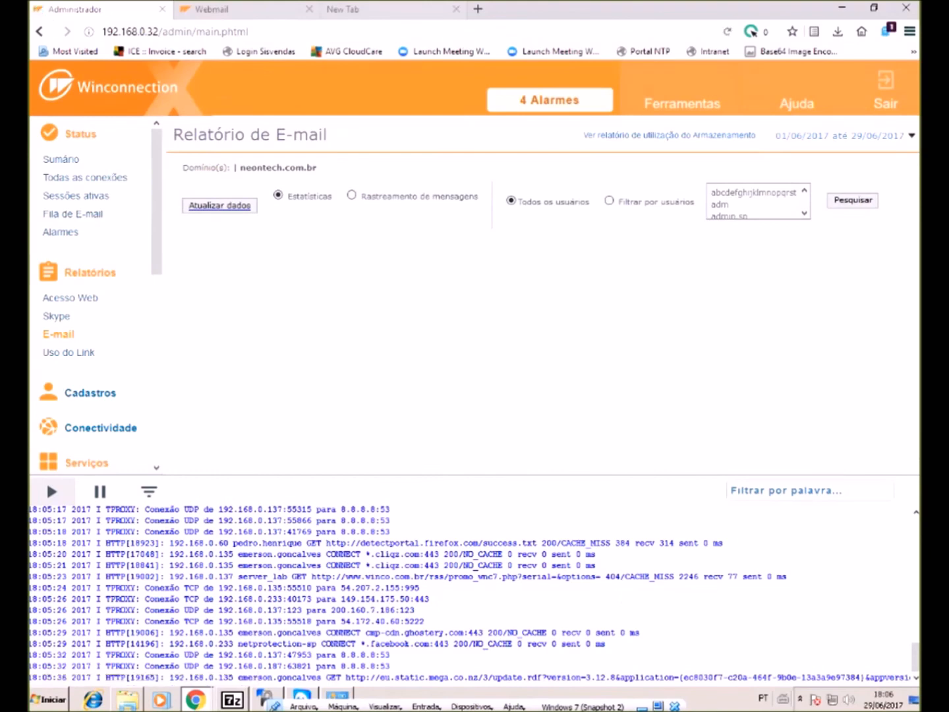
click(853, 200)
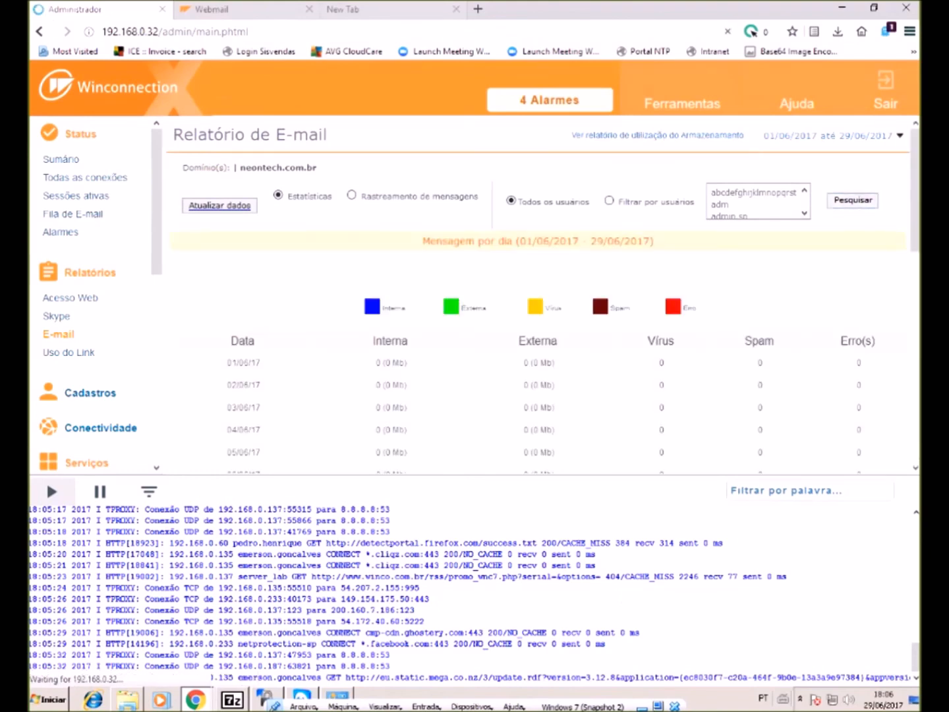
- Review the daily message statistics, then switch to user filtering and message tracking
scroll(540, 290, down, 5)
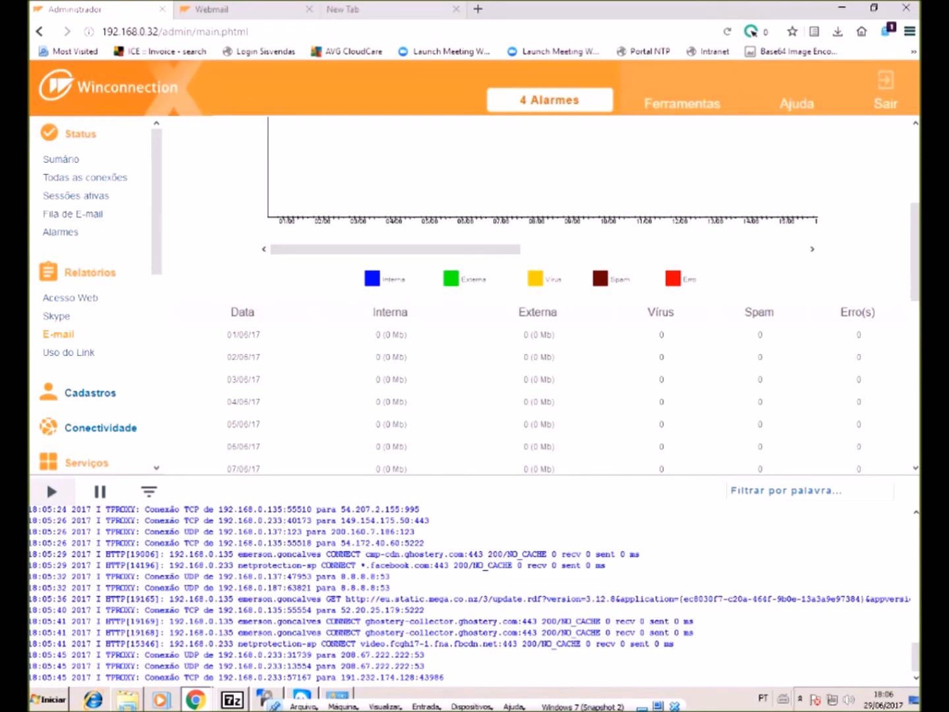
scroll(541, 290, down, 3)
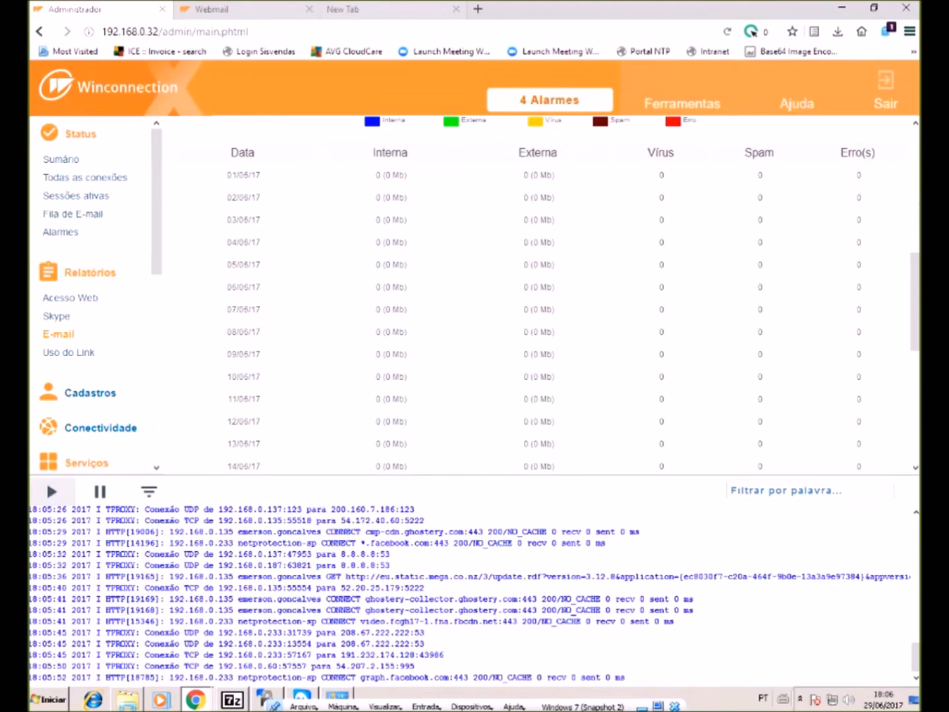
scroll(541, 293, down, 2)
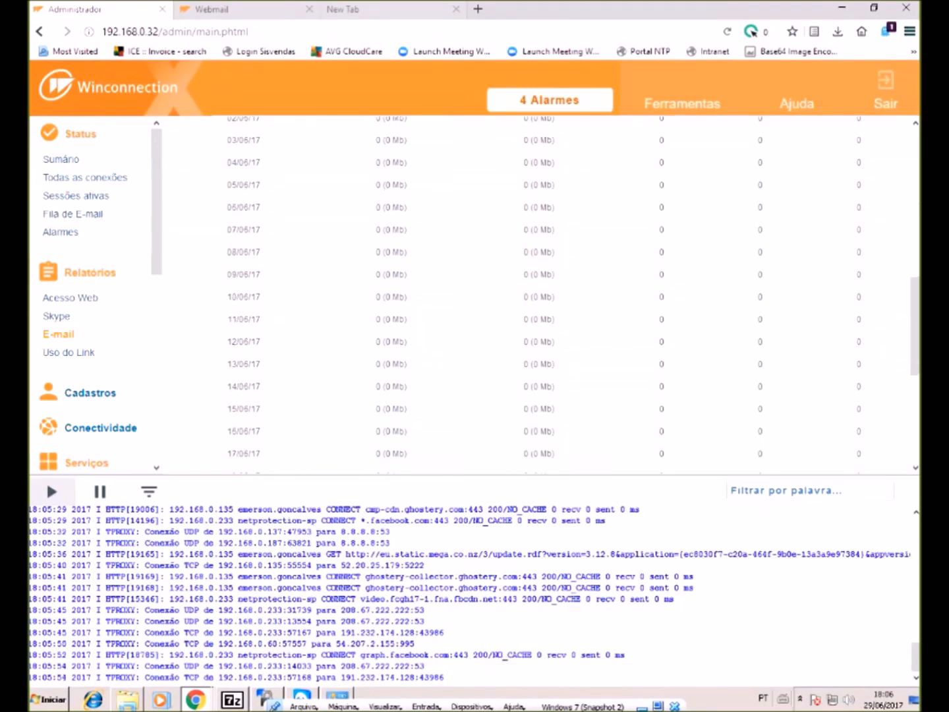
scroll(541, 293, up, 5)
scroll(540, 293, down, 3)
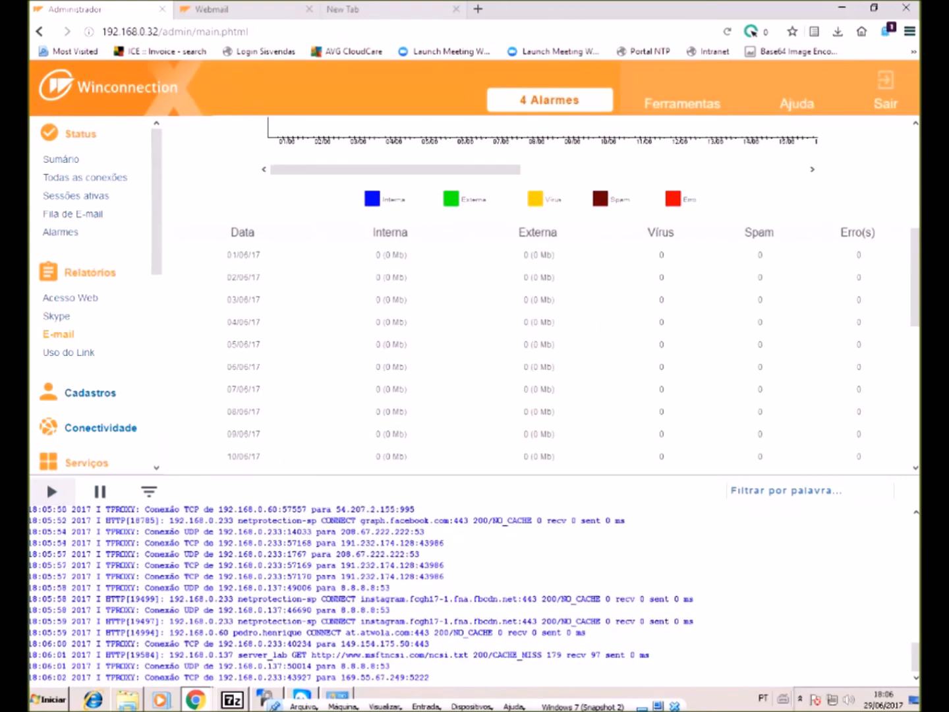
scroll(541, 293, up, 4)
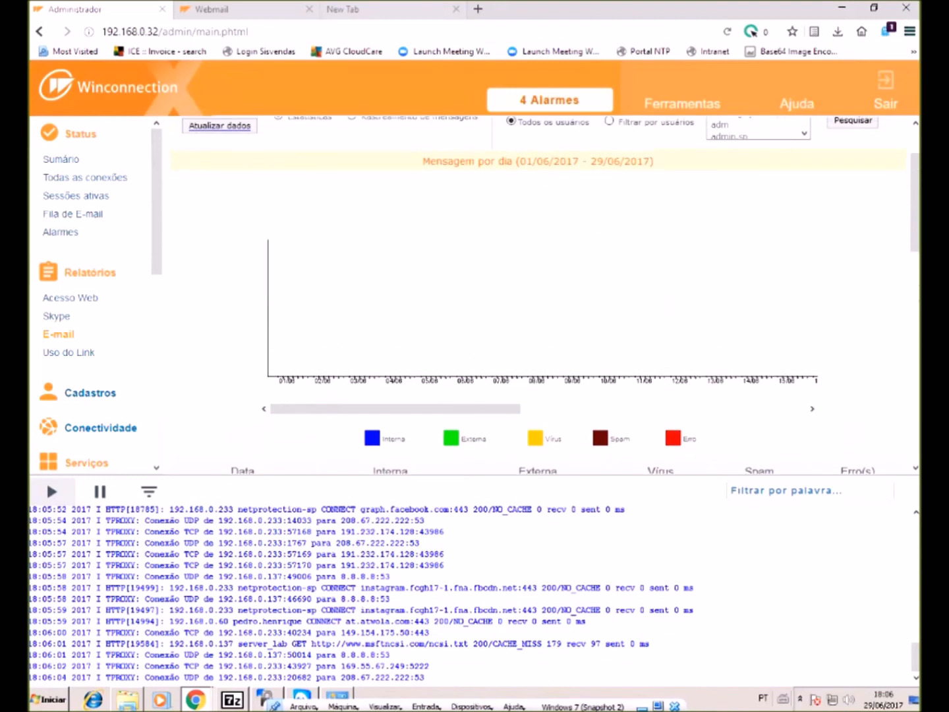
scroll(540, 294, up, 2)
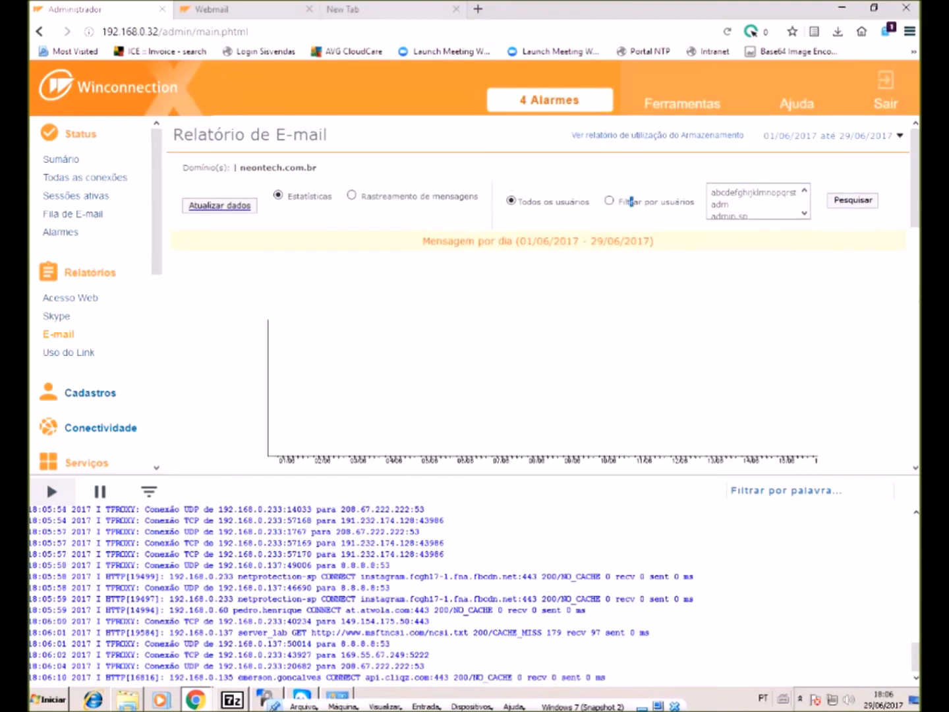
click(609, 200)
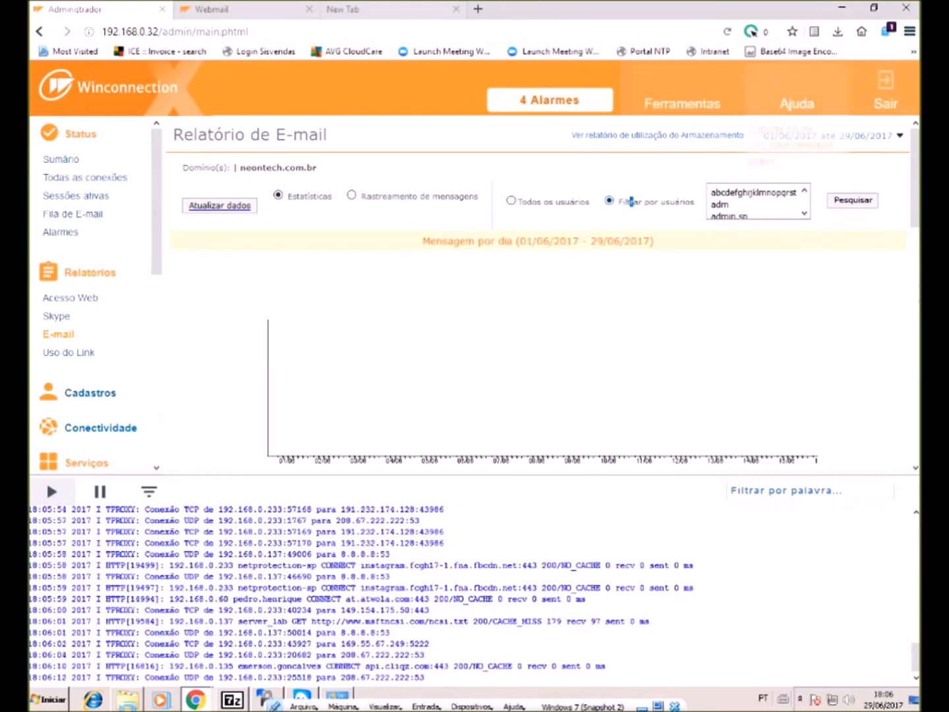
click(351, 195)
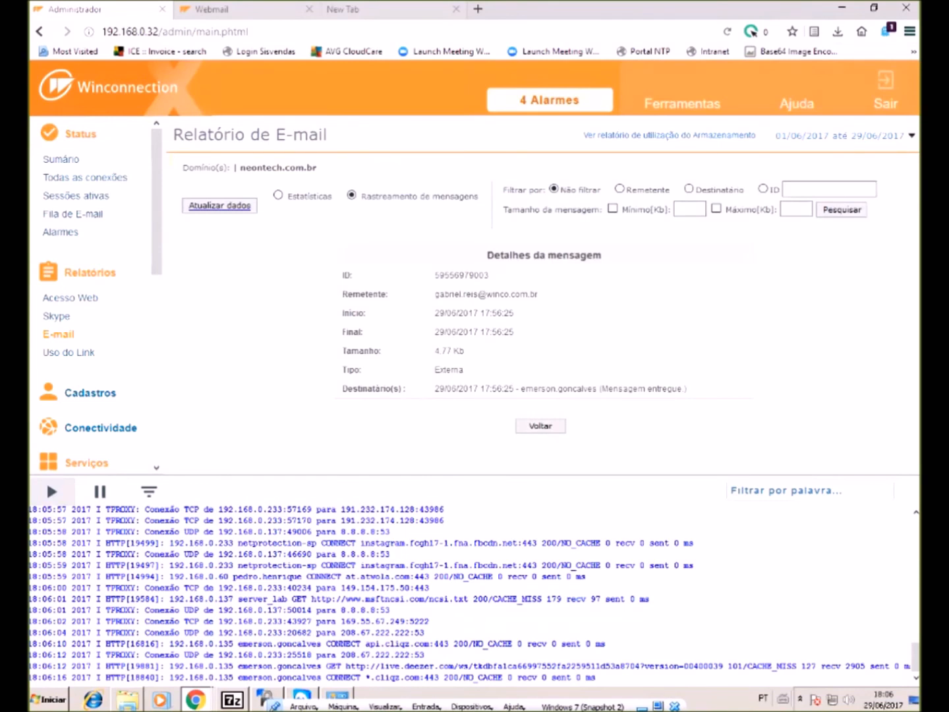
triple_click(486, 295)
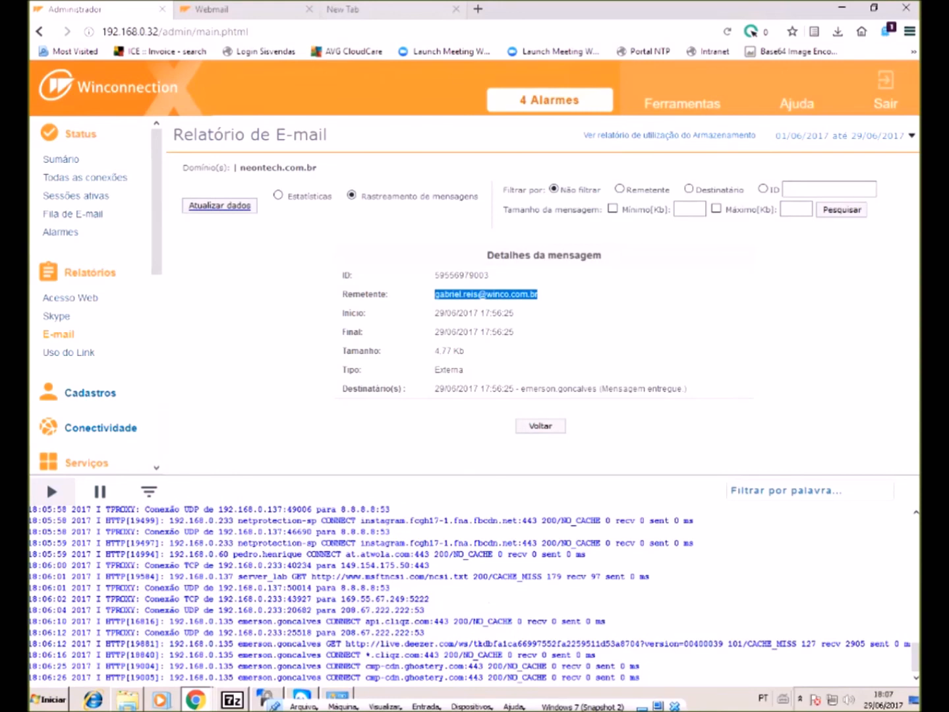
drag(459, 331, 513, 332)
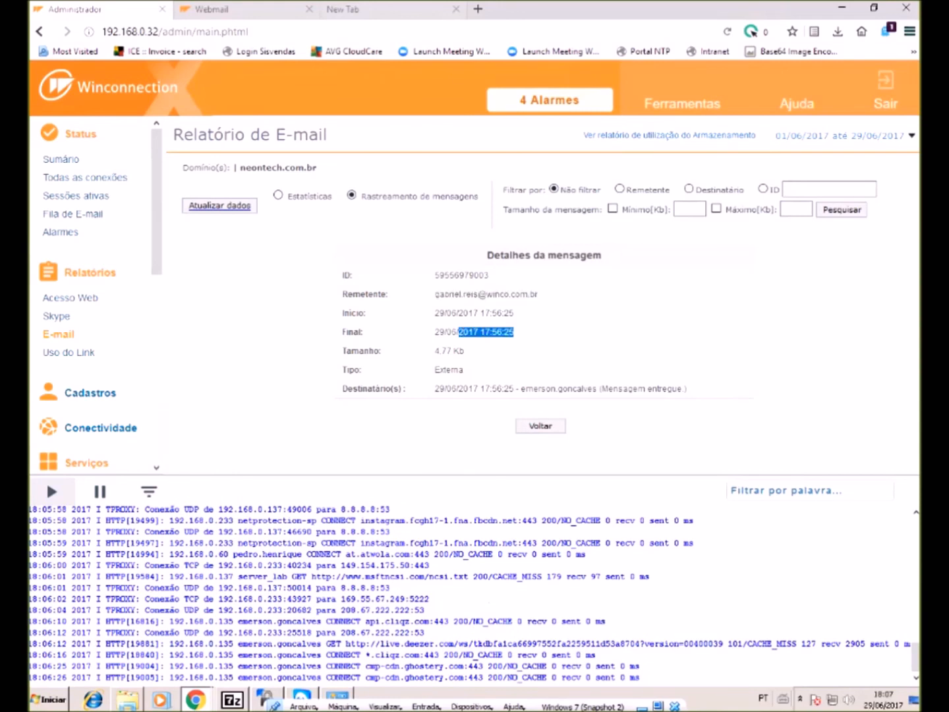
double_click(450, 370)
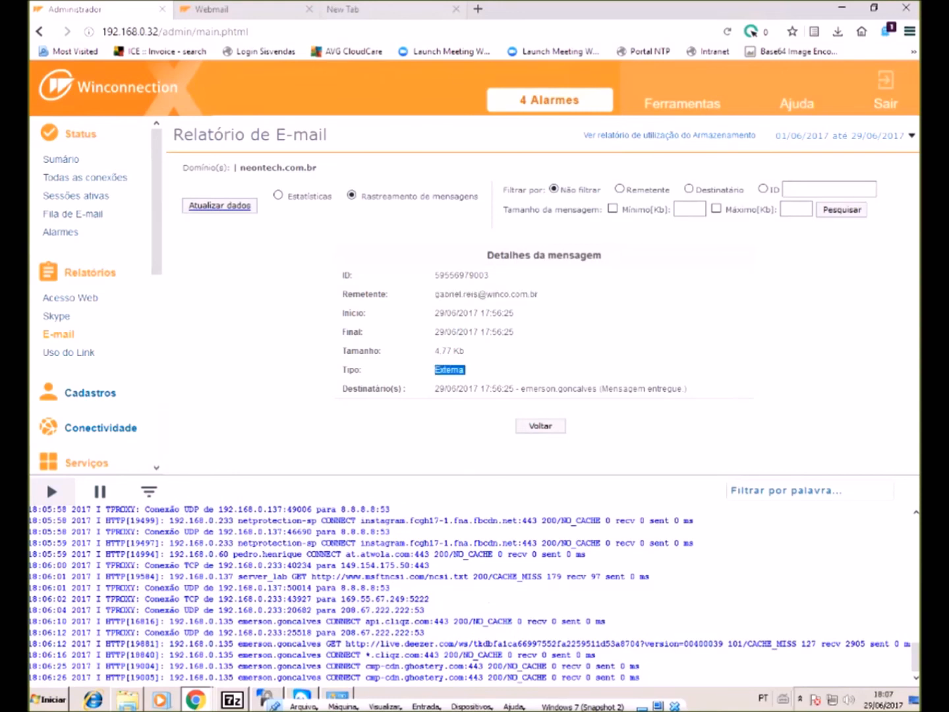
drag(341, 389, 628, 389)
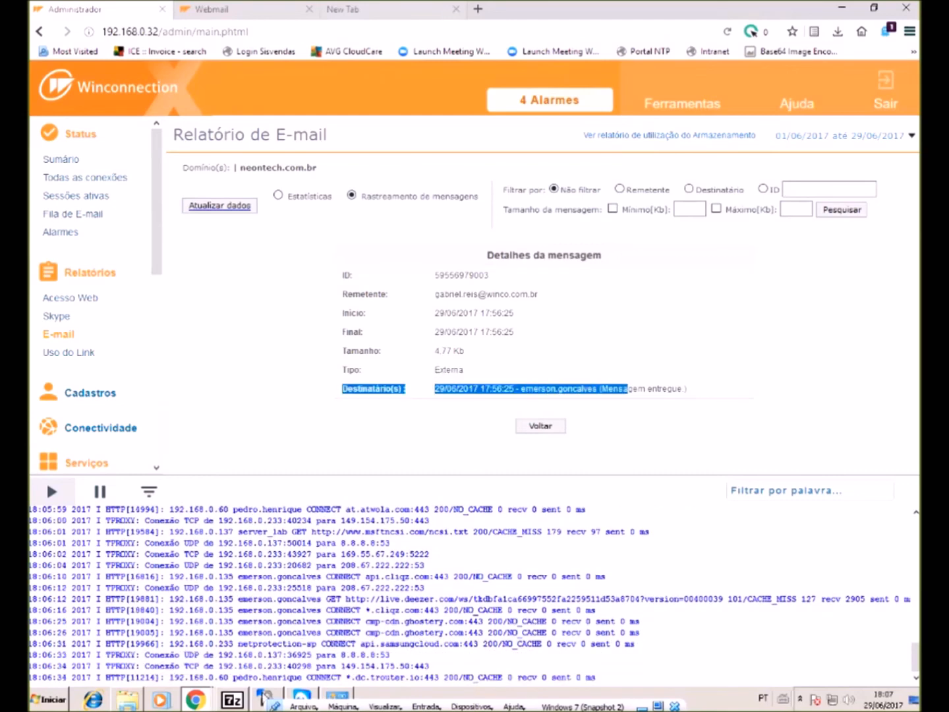
click(128, 701)
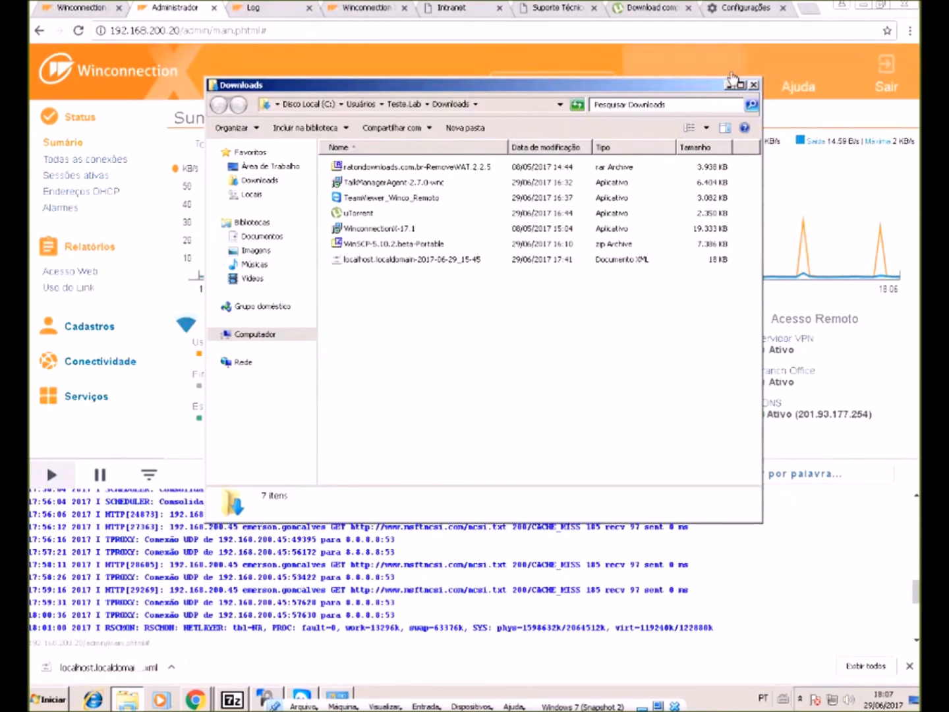
click(728, 83)
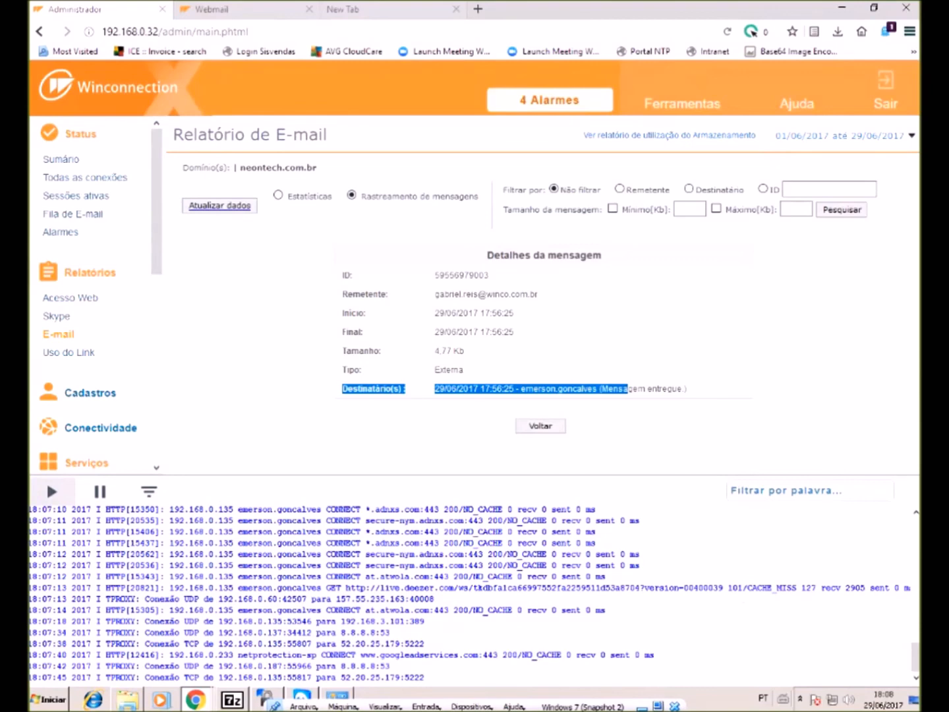
- Open Relatórios > Uso do Link and check the 321,6 MB incoming and 12,1 MB outgoing totals
scroll(85, 406, down, 2)
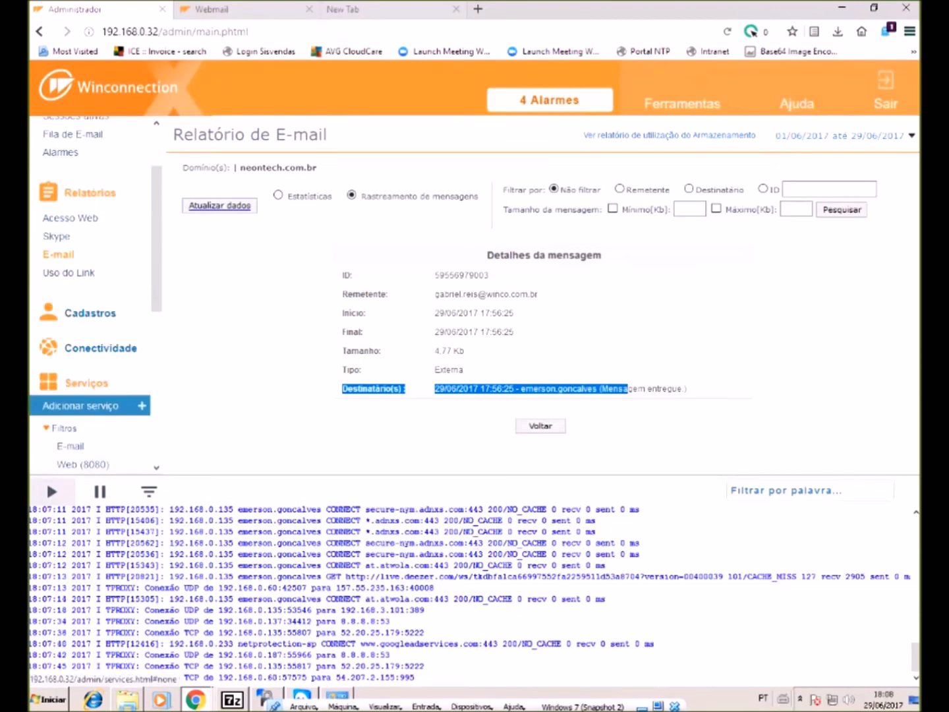
click(69, 273)
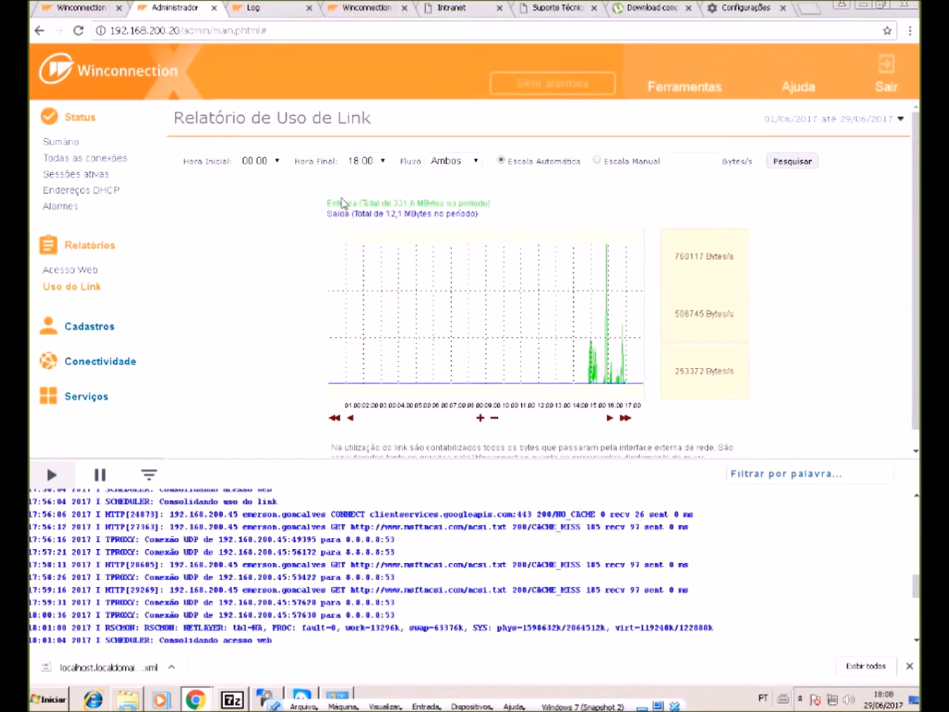
drag(329, 203, 410, 212)
click(362, 203)
scroll(506, 328, down, 1)
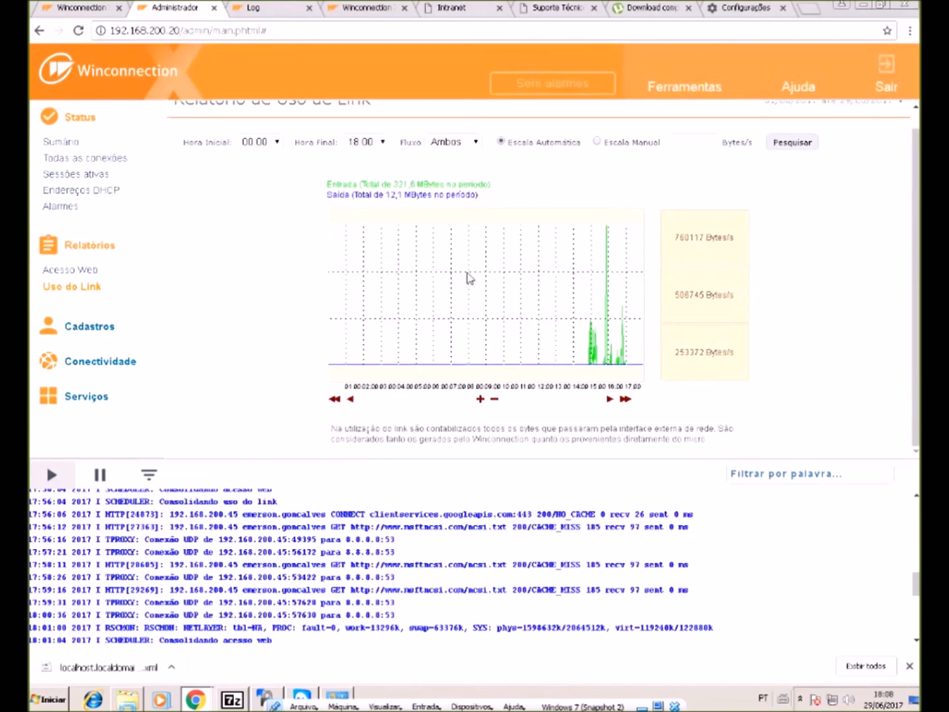
scroll(481, 257, up, 1)
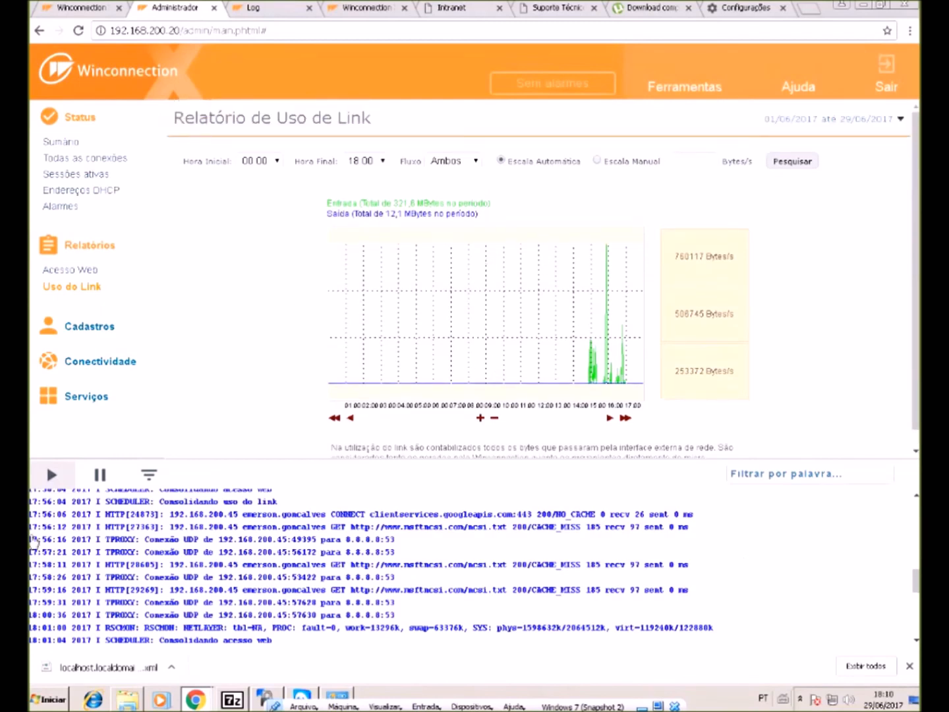